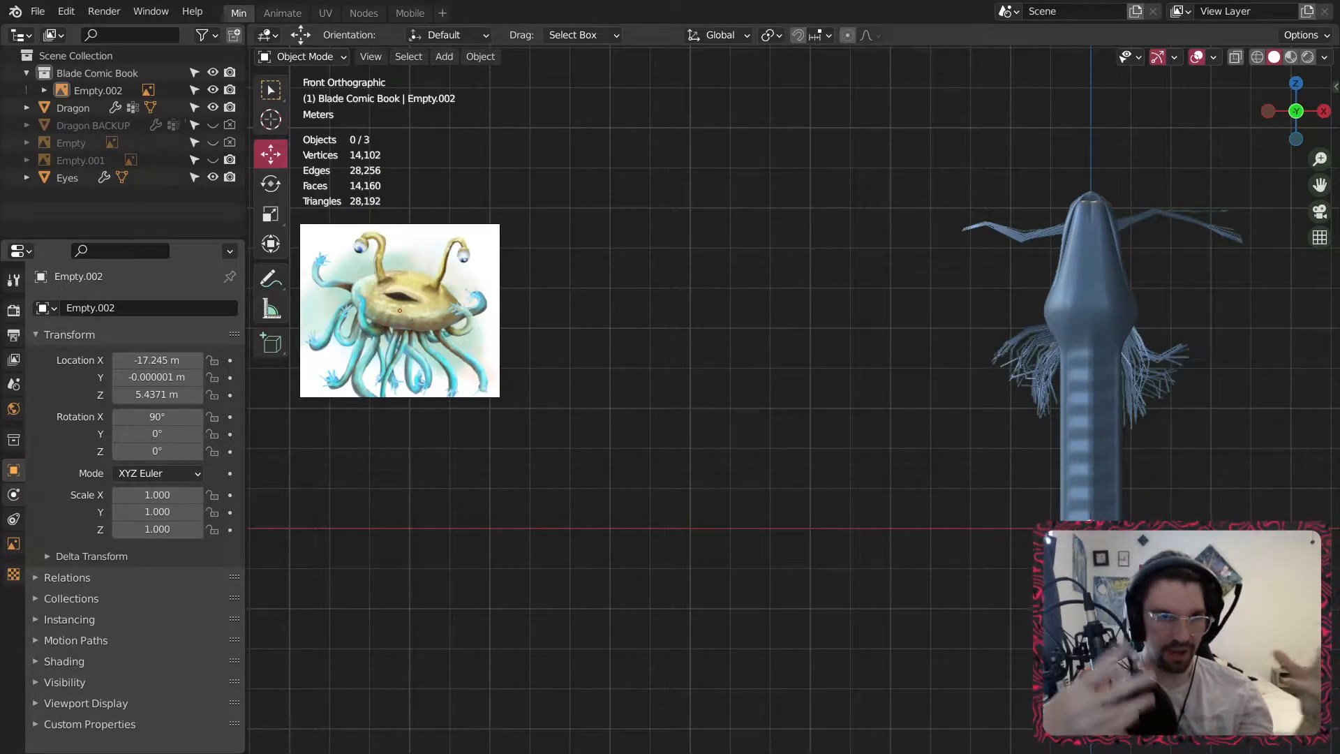
From the front view, move the creature reference image about -6.4 m along the X axis.
middle_click_drag(516, 363, 551, 311)
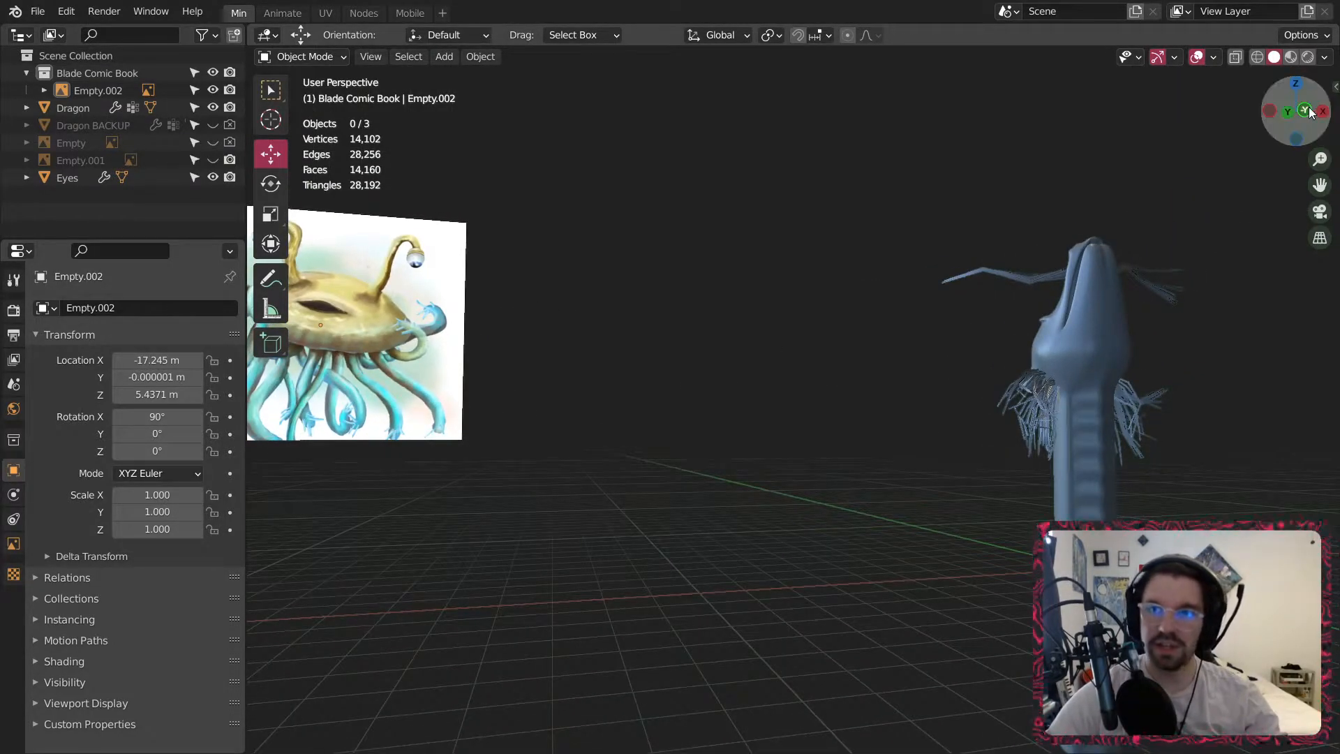
left_click(1308, 112)
middle_click_drag(698, 406, 891, 388, "shift")
left_click(774, 339)
middle_click_drag(1306, 338, 1007, 367, "shift")
middle_click_drag(775, 351, 1196, 325, "shift")
left_click_drag(886, 313, 578, 323)
middle_click_drag(816, 344, 753, 358, "shift")
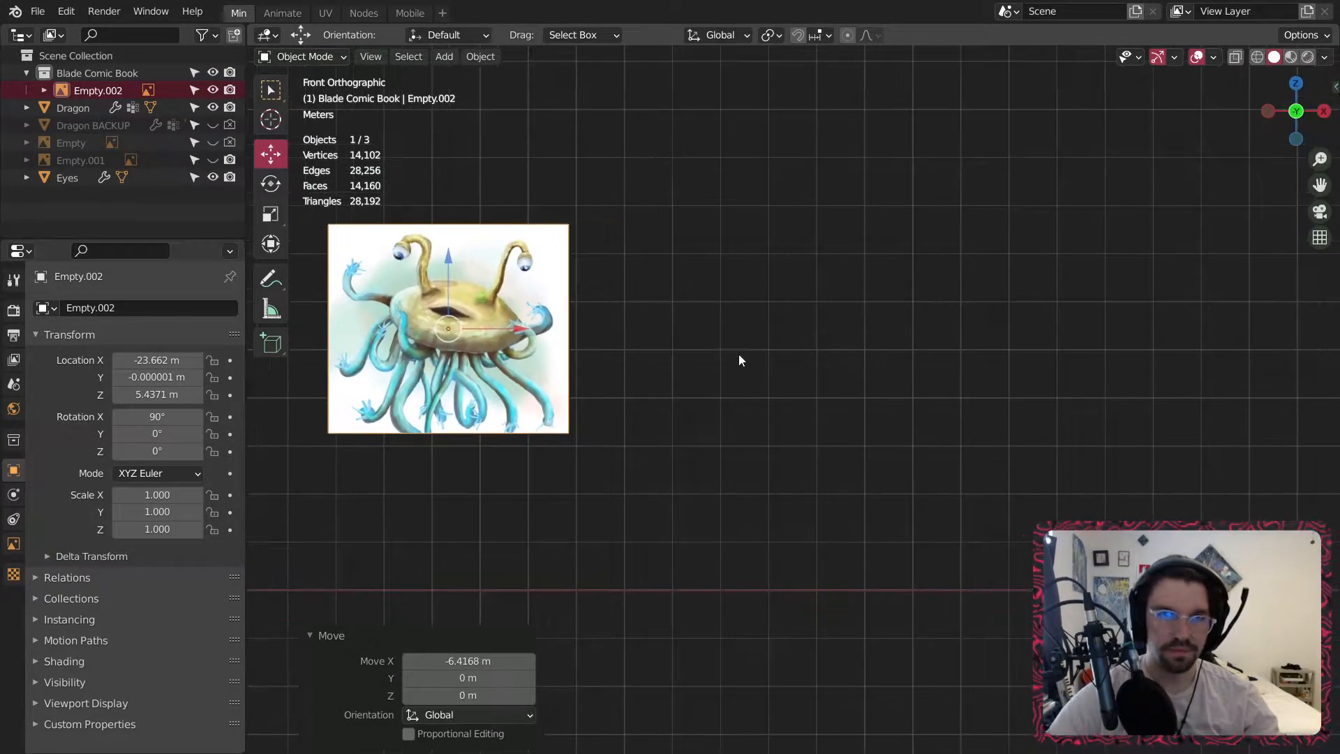
Add a cube mesh and move it about -16.2 m along the X axis, away from the dragon.
left_click(447, 58)
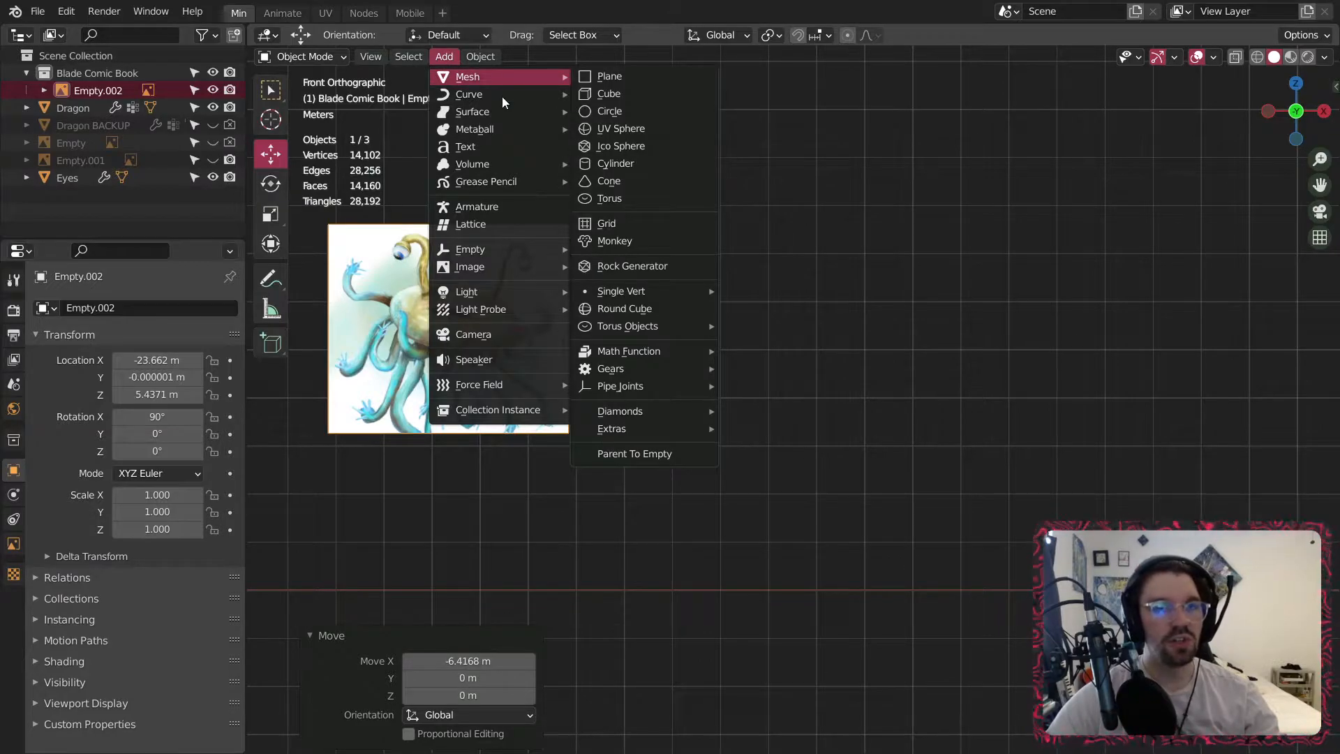
mouse_move(516, 84)
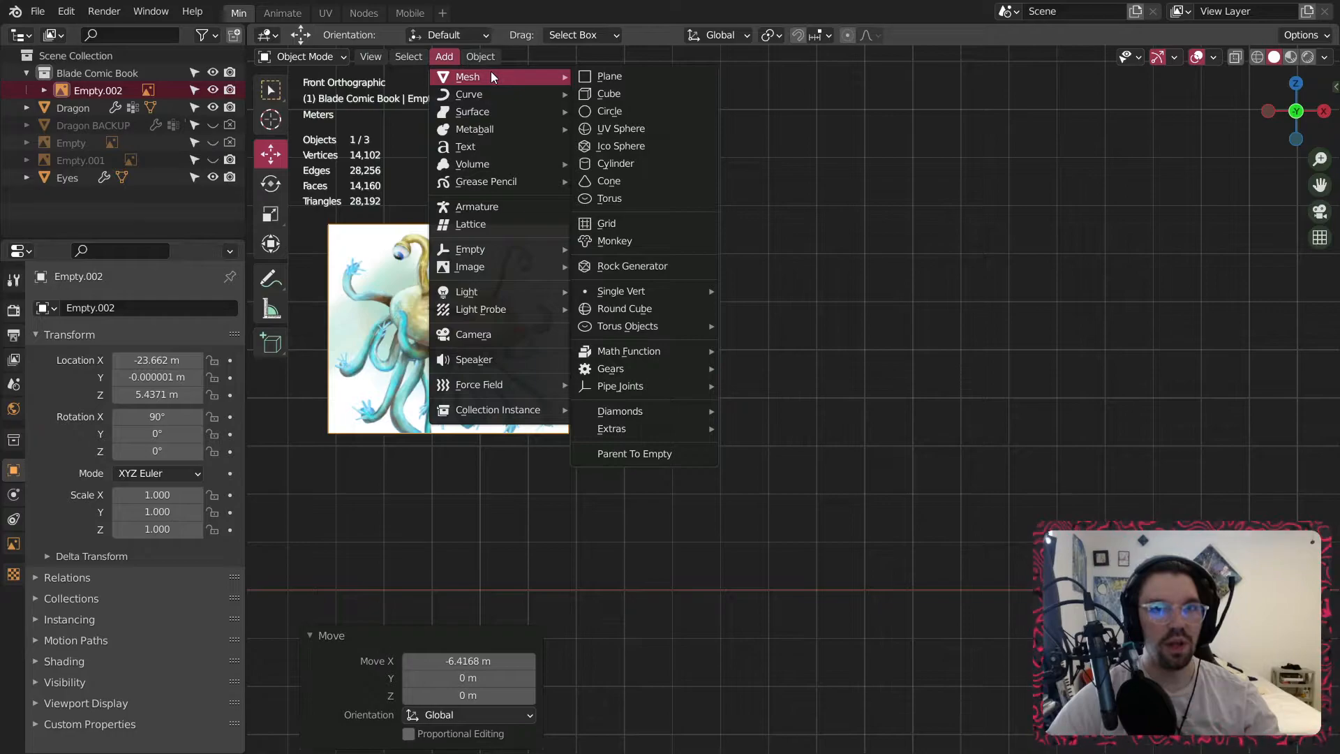
left_click(647, 95)
middle_click_drag(658, 103, 1089, 434)
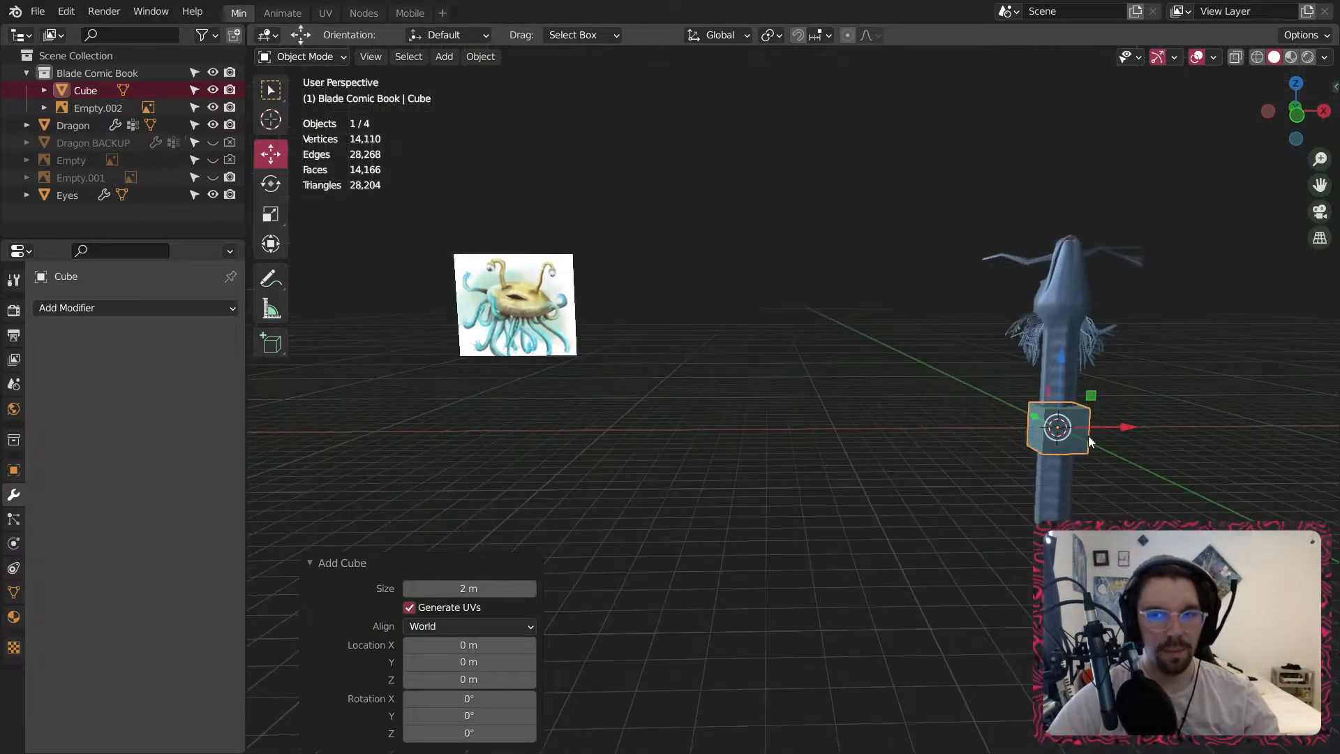
key("g")
key("x")
left_click(754, 443)
scroll(747, 427, "up", 4)
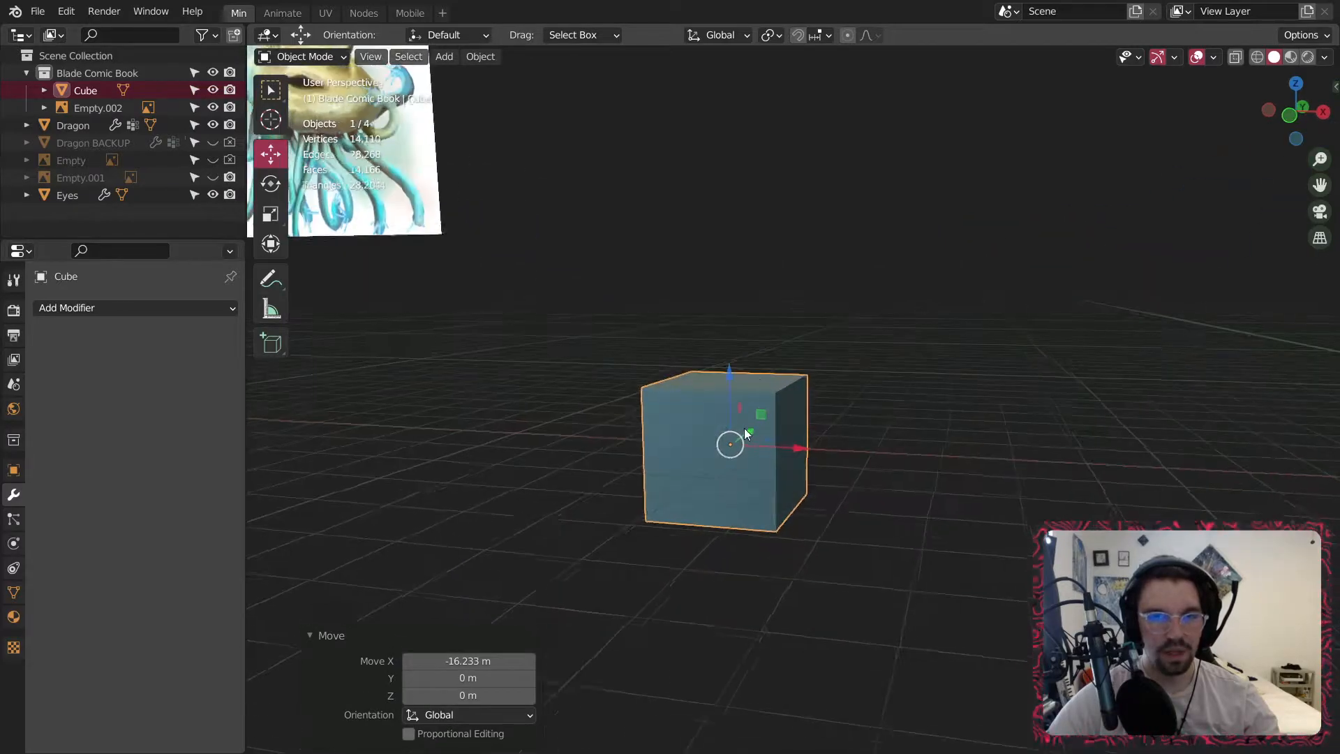
scroll(755, 427, "up", 3)
middle_click_drag(755, 426, 681, 462)
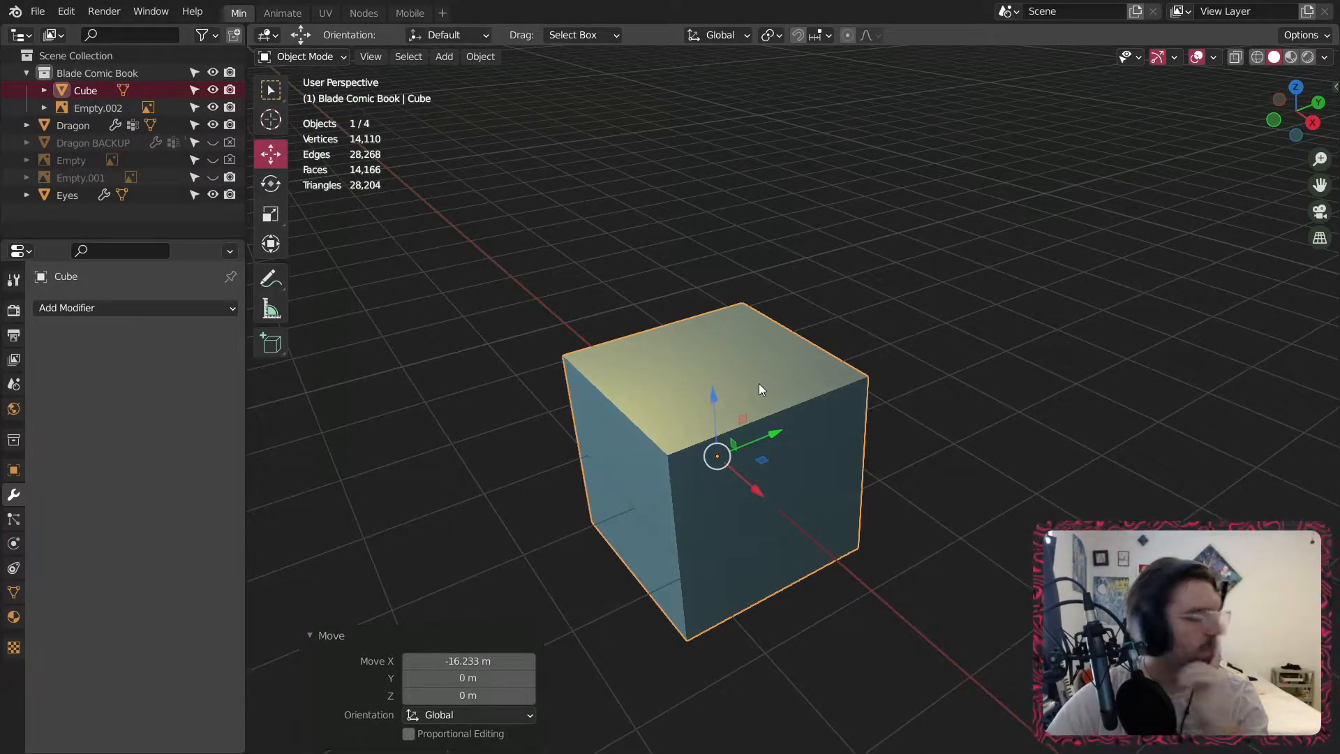
Enter Edit Mode on the cube and flatten it along the Z axis to a scale of about 0.314.
left_click(330, 64)
left_click(320, 94)
scroll(685, 455, "up", 2)
middle_click_drag(685, 455, 788, 465)
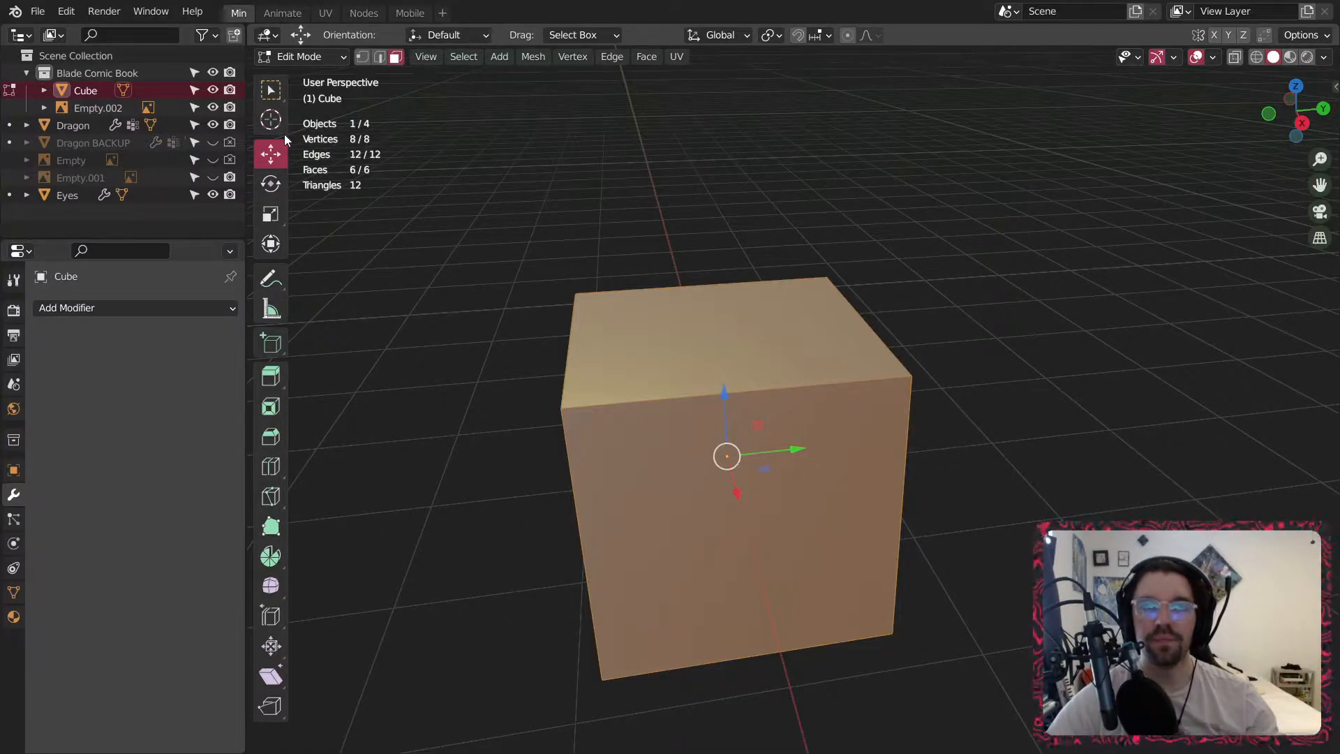
left_click(271, 213)
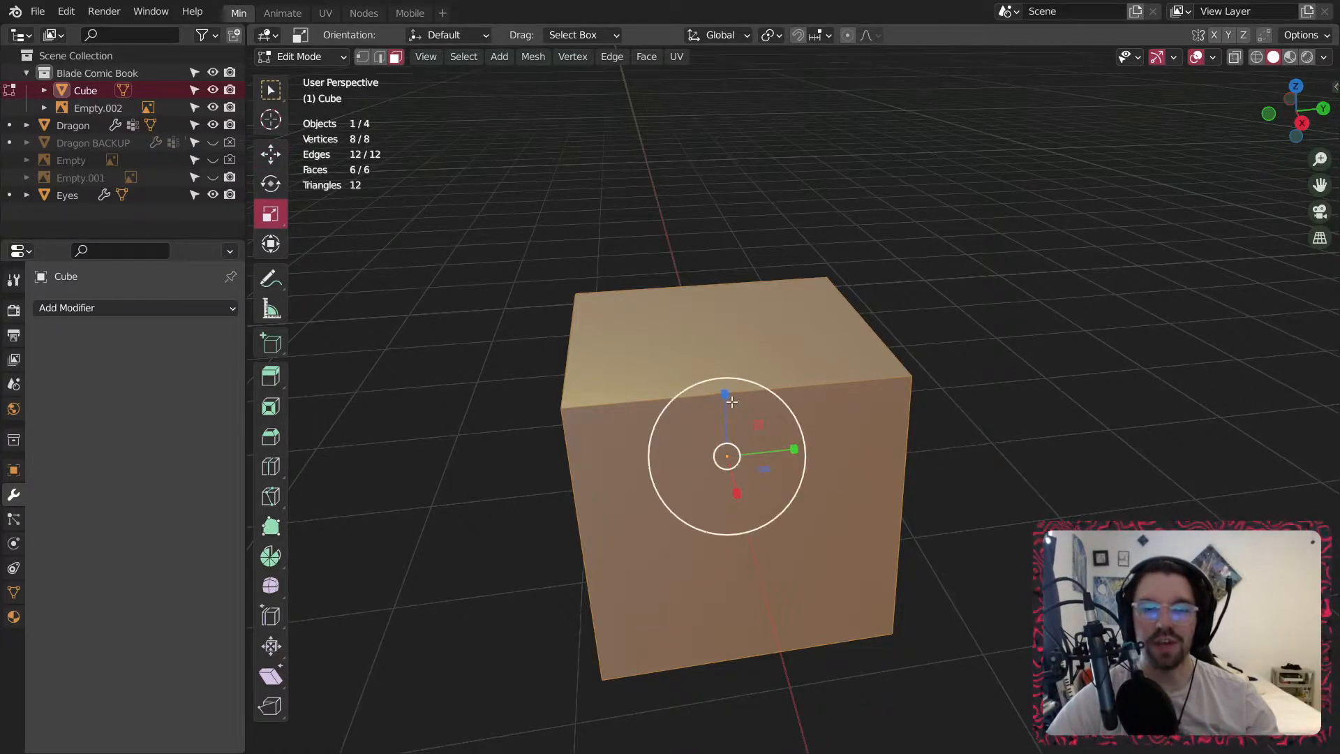
left_click_drag(728, 397, 726, 439)
middle_click_drag(653, 429, 672, 356)
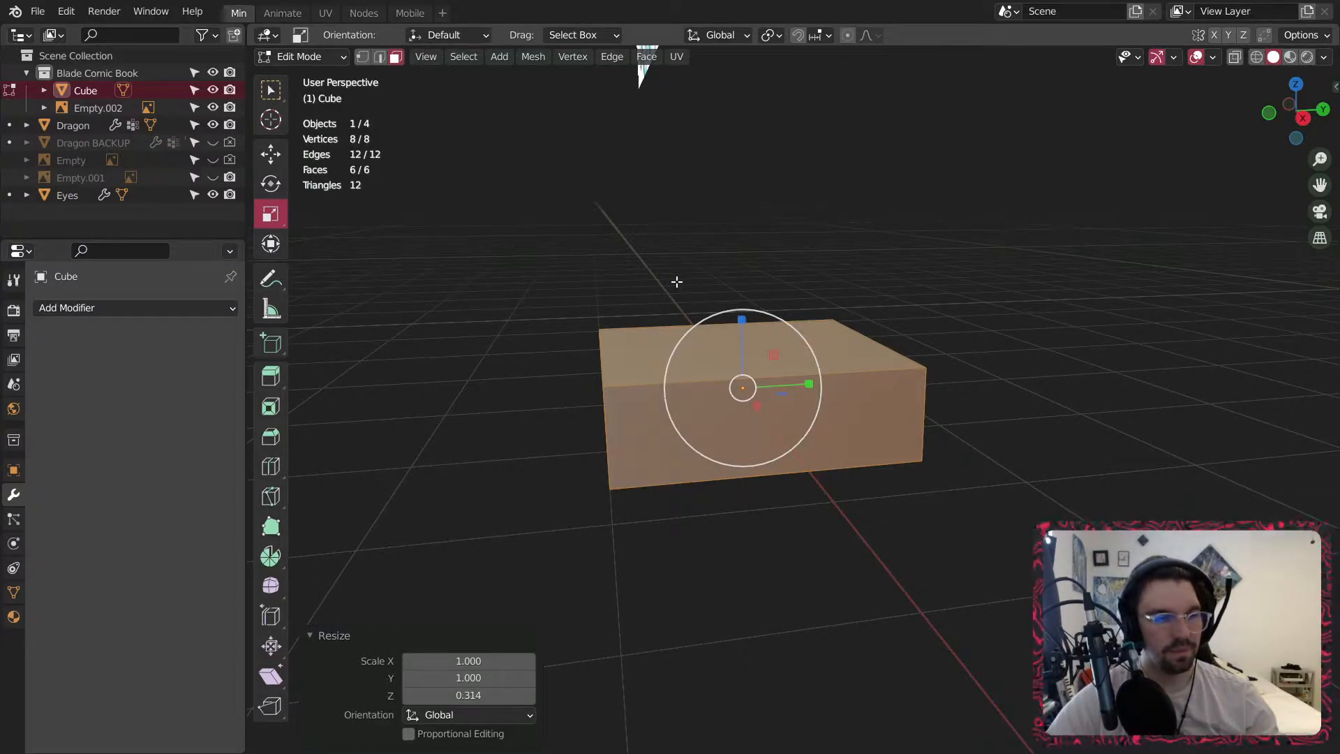
middle_click_drag(677, 281, 688, 398)
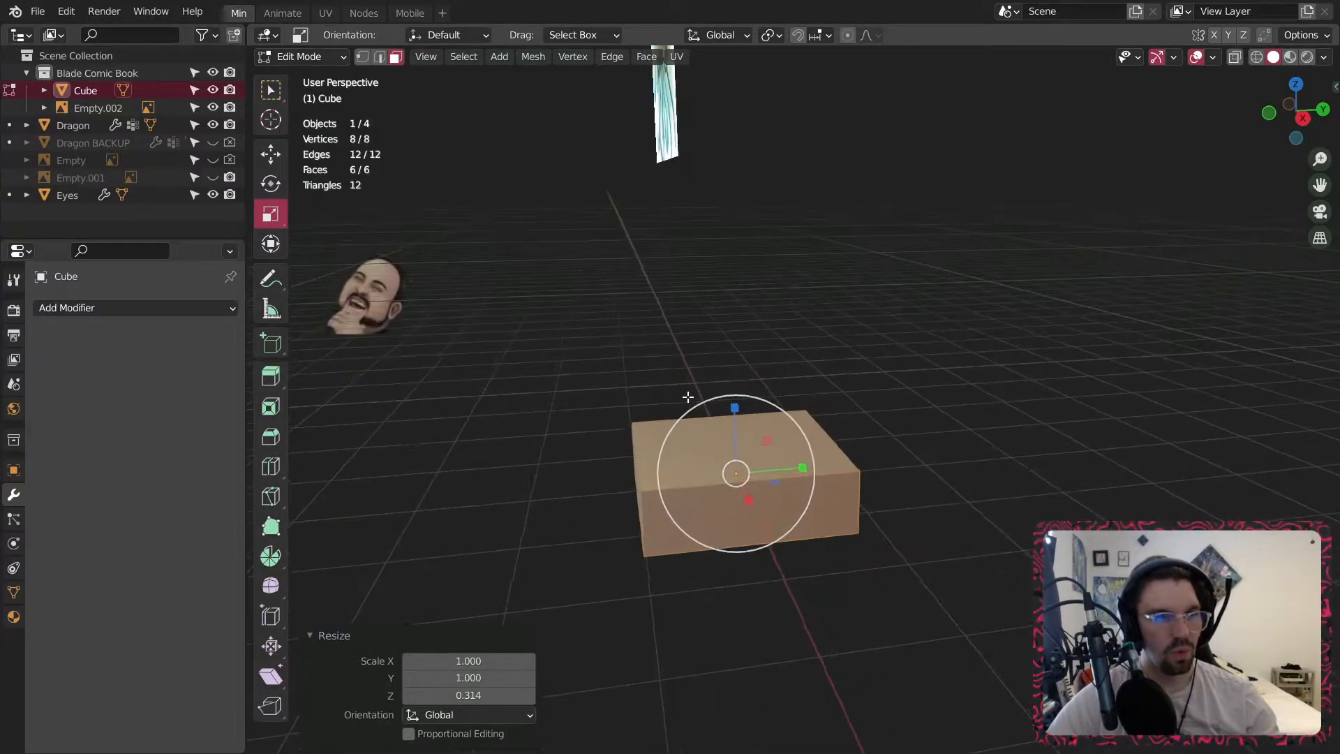
scroll(685, 405, "up", 2)
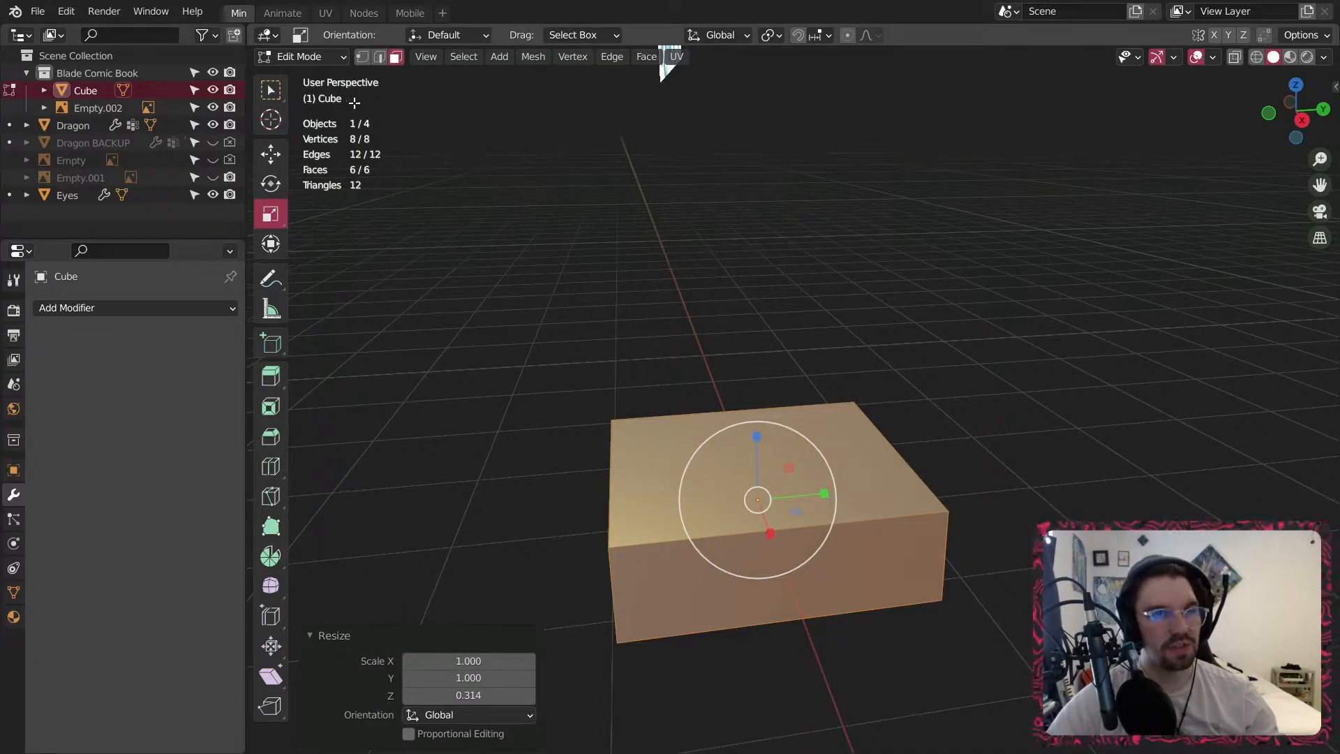
Try to bevel the four long edges of the flattened cube with multiple segments.
left_click(380, 59)
left_click(614, 490)
middle_click_drag(628, 588, 695, 580)
left_click(696, 580, "shift")
key("z")
key("ctrl+z")
left_click(623, 564, "shift")
left_click(840, 413, "shift")
middle_click_drag(914, 504, 810, 494)
left_click(843, 573, "shift")
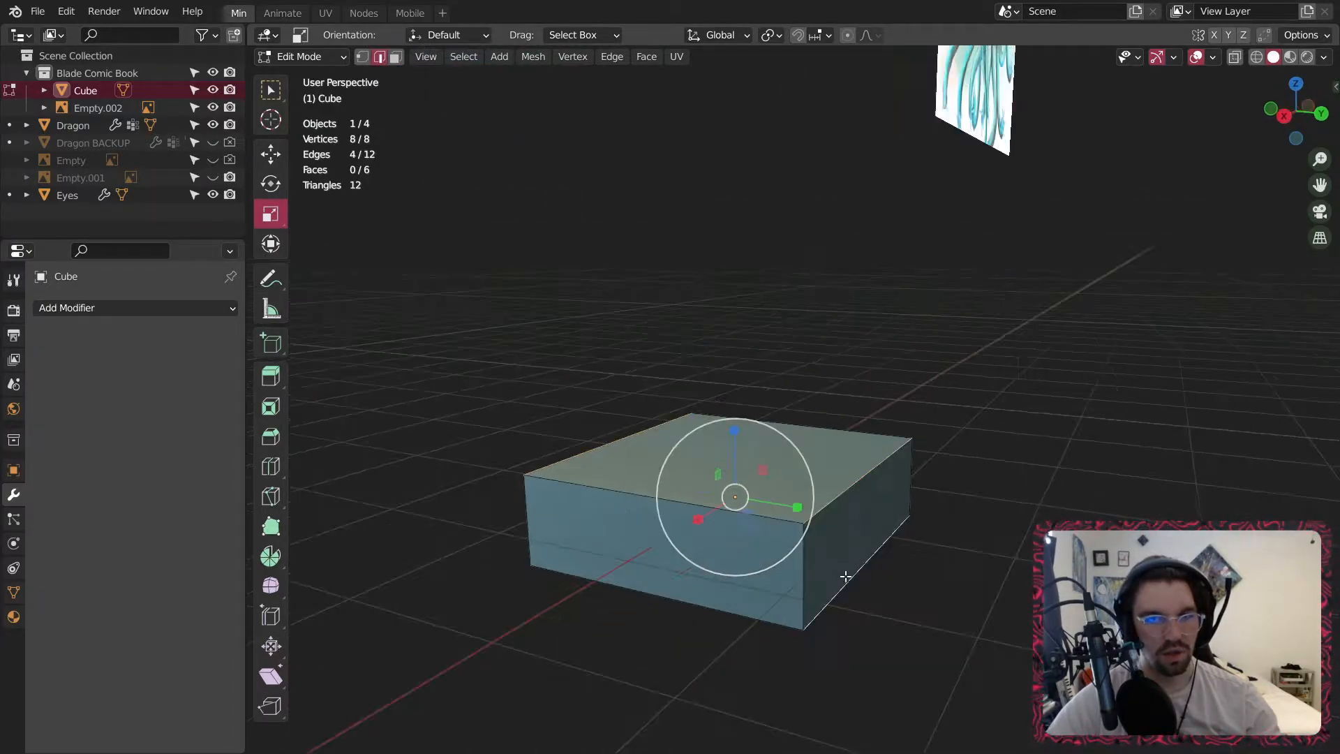
middle_click_drag(843, 574, 894, 514)
key("ctrl+b")
scroll(935, 477, "up", 3)
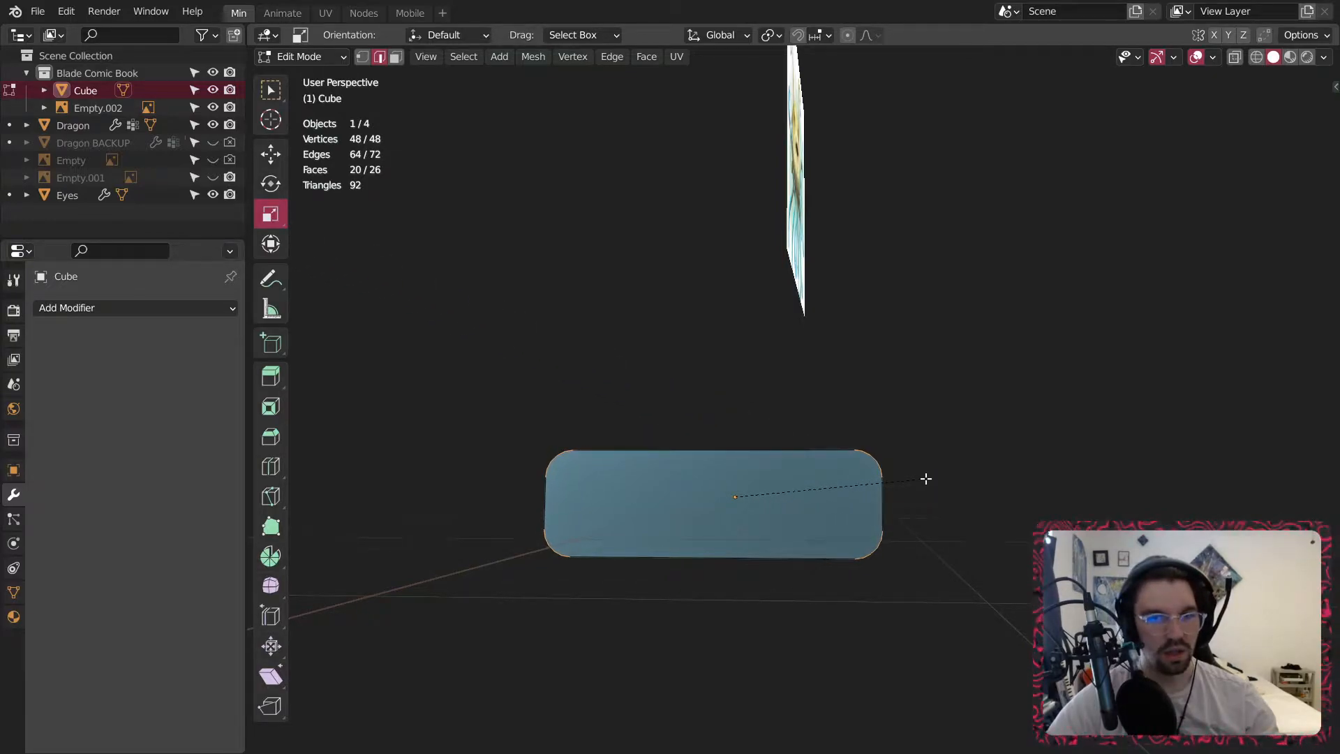
left_click(926, 478)
key("ctrl+z")
Merge the two bottom corner vertices at each end of the box at their center, forming a wedge.
middle_click_drag(926, 474, 564, 489)
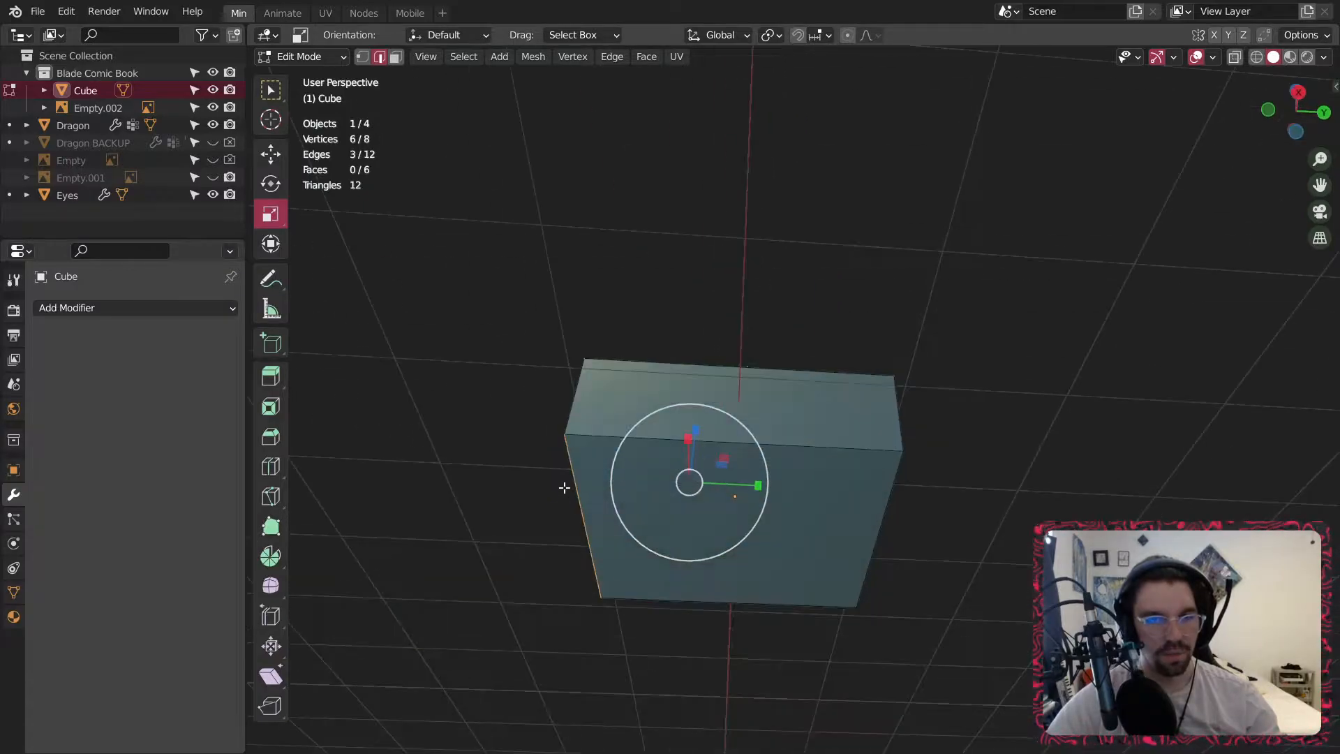
left_click(362, 56)
left_click(565, 434)
left_click(902, 451, "shift")
right_click(903, 455)
mouse_move(852, 668)
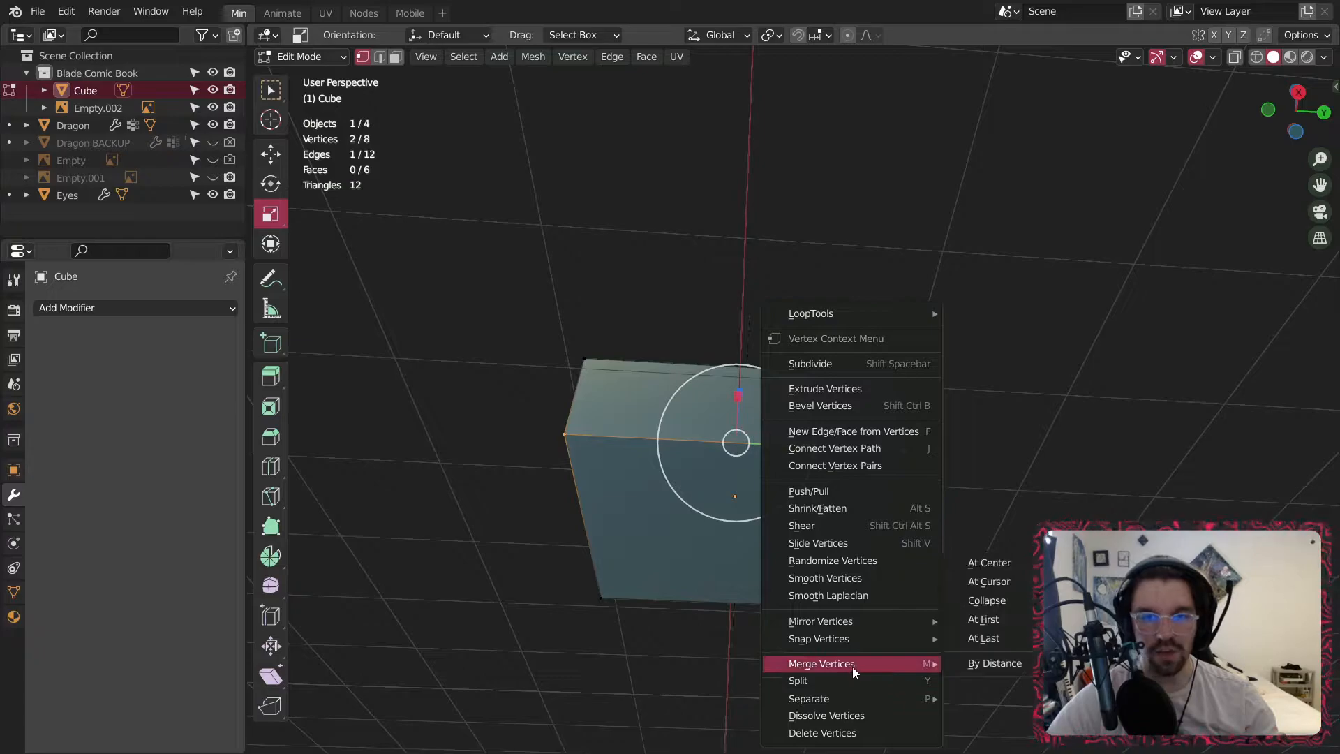
left_click(1010, 564)
left_click(601, 597)
left_click(859, 600, "shift")
key("shift+r")
Add two loop cuts along the wedge's top face and scale them apart along Y by about 2.04.
middle_click_drag(798, 496, 747, 404)
left_click(271, 466)
left_click(739, 495)
left_click(533, 598)
left_click(271, 214)
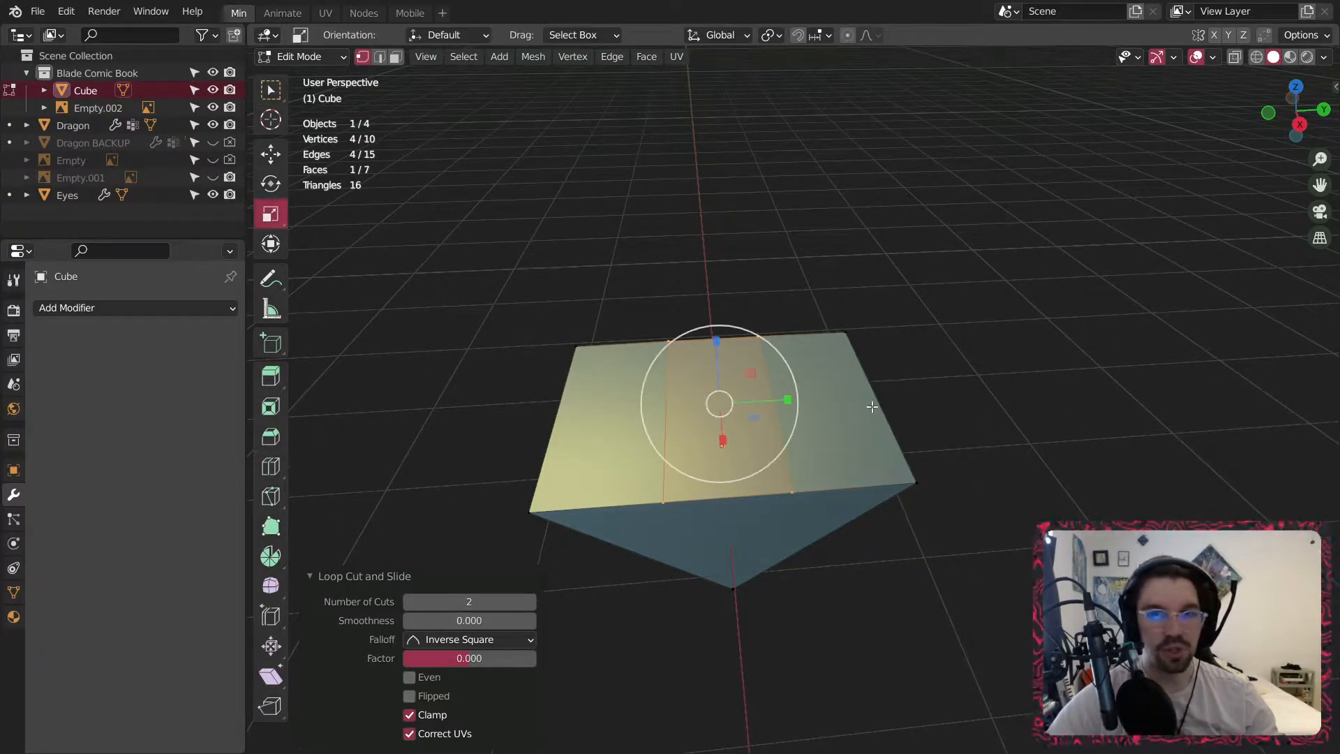
left_click_drag(787, 399, 864, 398)
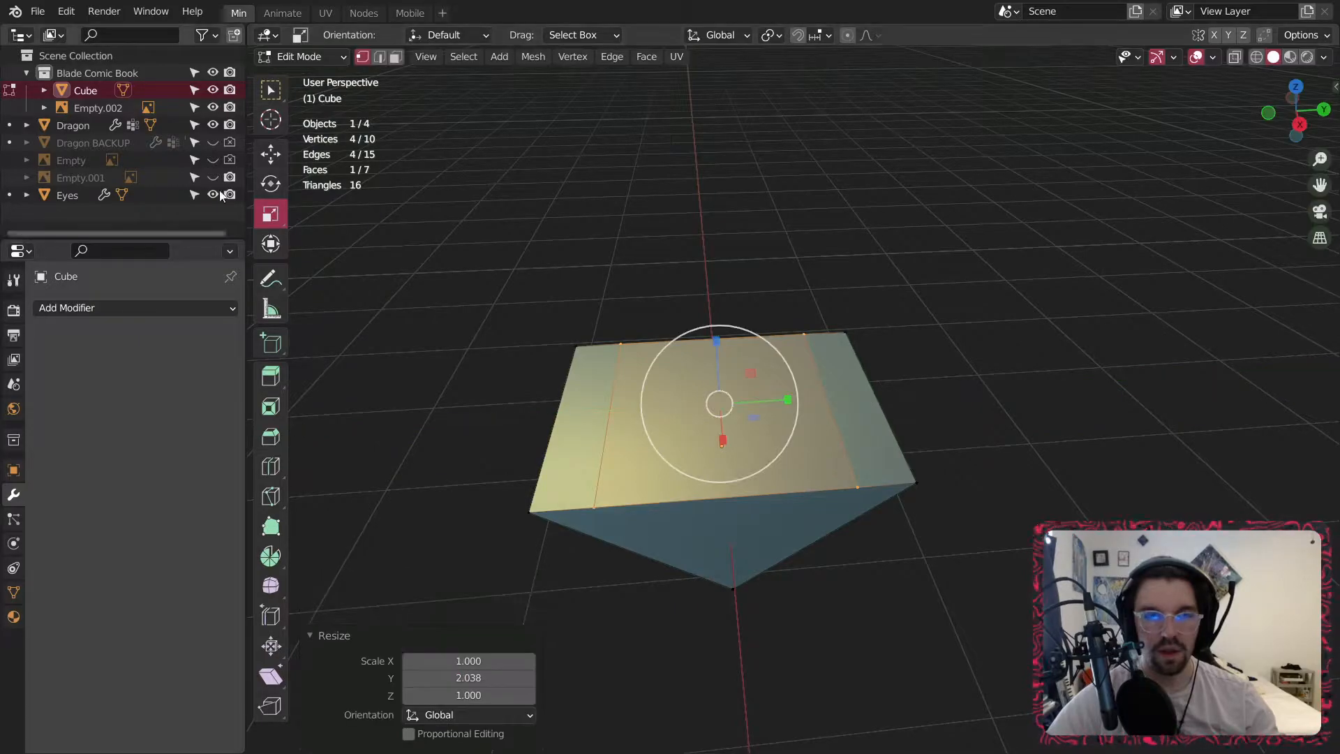
Select the three long outer edges of the wedge in edge selection mode.
key("2")
left_click(538, 434)
middle_click_drag(770, 611, 876, 434)
left_click(884, 382, "shift")
Try to bevel the wedge's three long edges with 5 segments and a width of about 0.564 m.
key("ctrl+b")
scroll(907, 349, "up", 4)
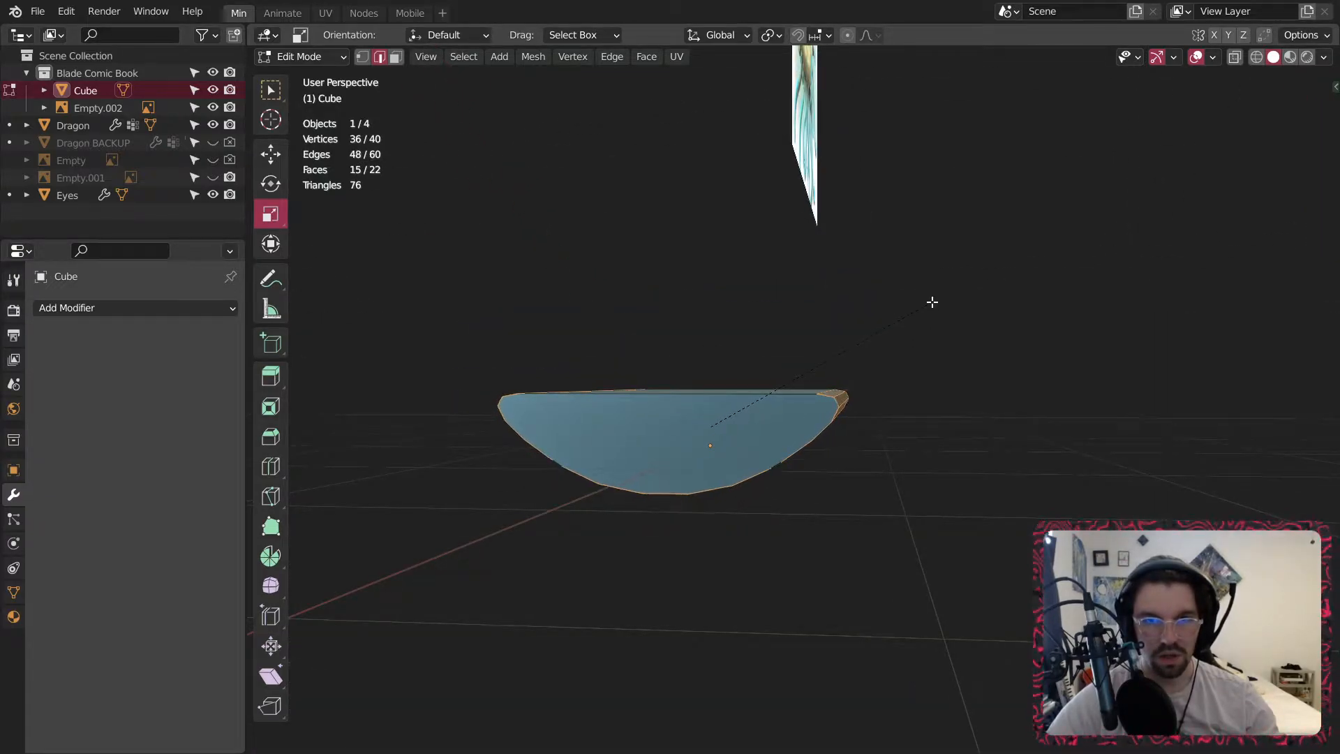
left_click(908, 314)
left_click(411, 567)
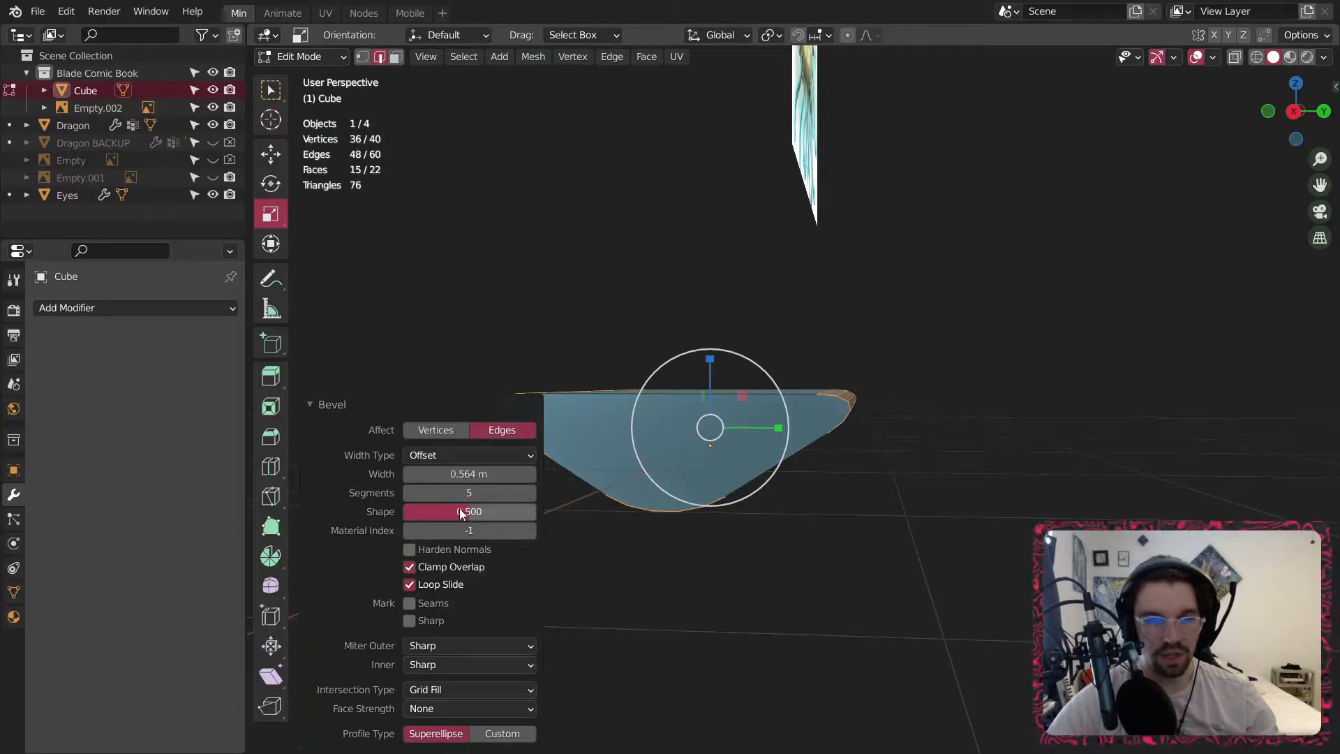
key("ctrl+z")
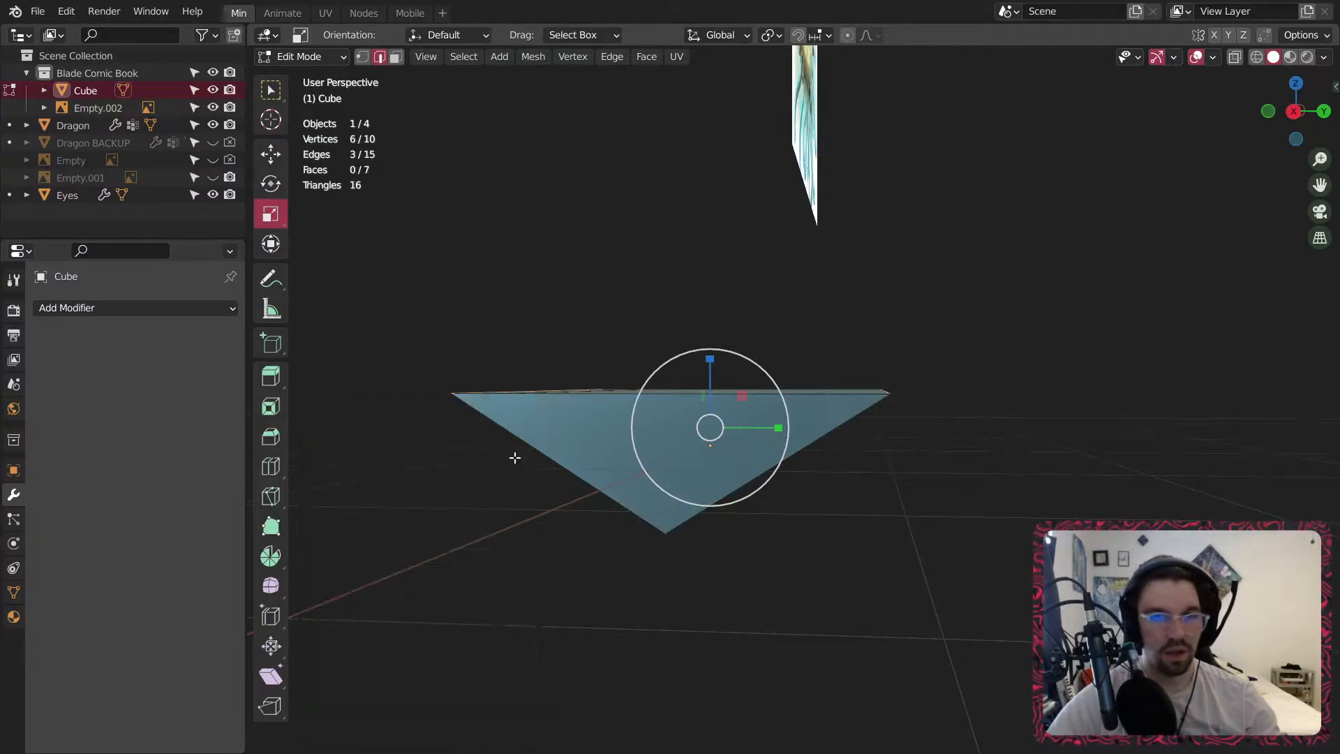
Bevel the three long edges with 5 segments, Clamp Overlap off and a width of about 0.544 m.
key("ctrl+b")
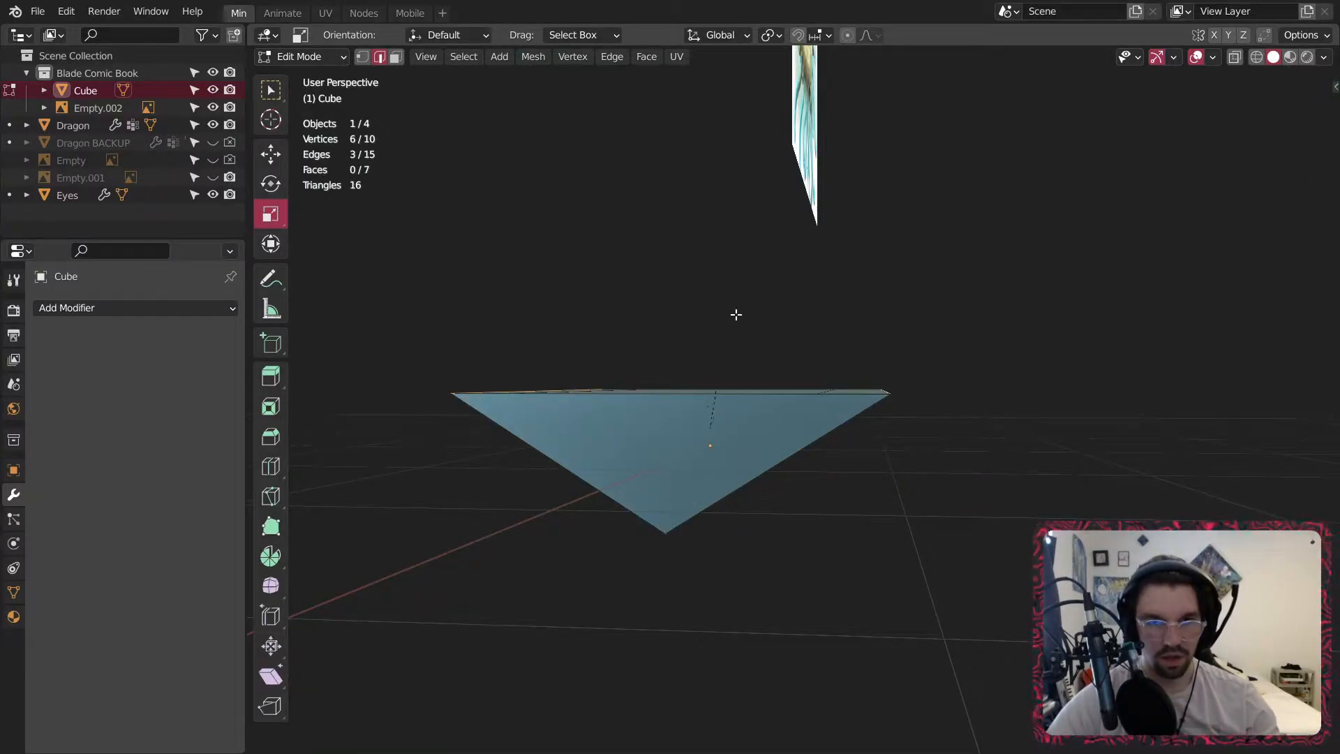
left_click(790, 237)
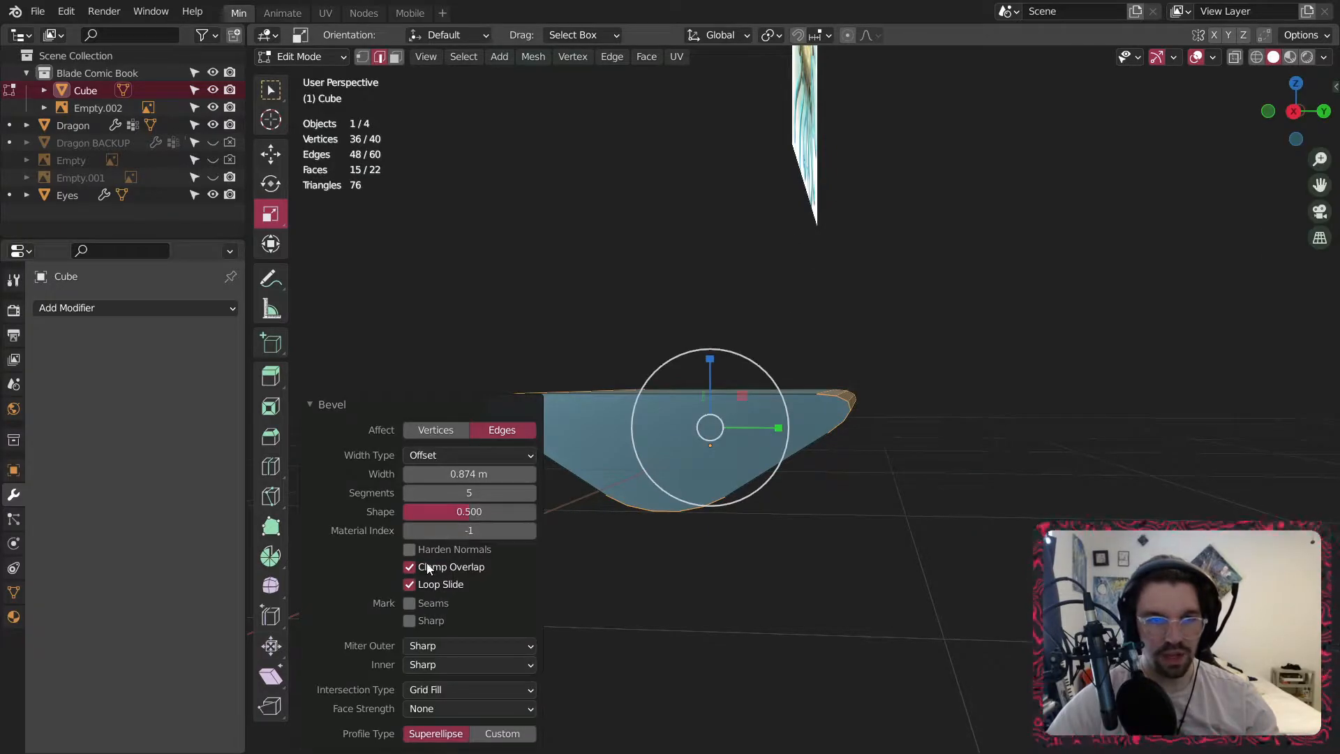
left_click(410, 567)
left_click_drag(469, 474, 431, 473)
middle_click_drag(723, 318, 868, 345)
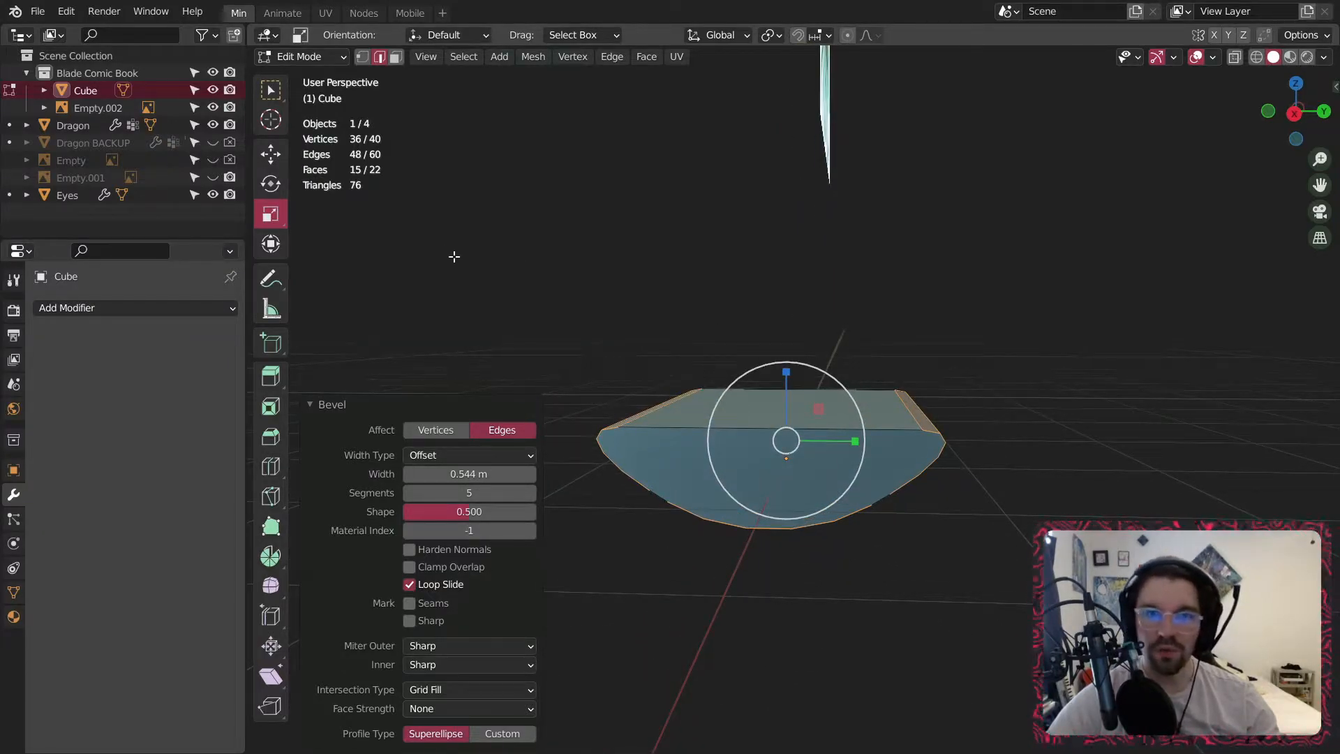
Select the entire mesh and scale it narrower along the Y axis.
key("a")
left_click_drag(848, 437, 787, 434)
middle_click_drag(786, 435, 890, 439)
Return to Object Mode, apply smooth shading to the cube and deselect it.
left_click(293, 56)
left_click(305, 78)
mouse_move(907, 523)
middle_mouse_down()
mouse_move(814, 565)
mouse_move(837, 433)
middle_mouse_up()
right_click(836, 434)
left_click(838, 433)
left_click(923, 366)
mouse_move(915, 380)
middle_mouse_down()
mouse_move(864, 437)
mouse_move(760, 470)
middle_mouse_up()
scroll(869, 433, "up", 3)
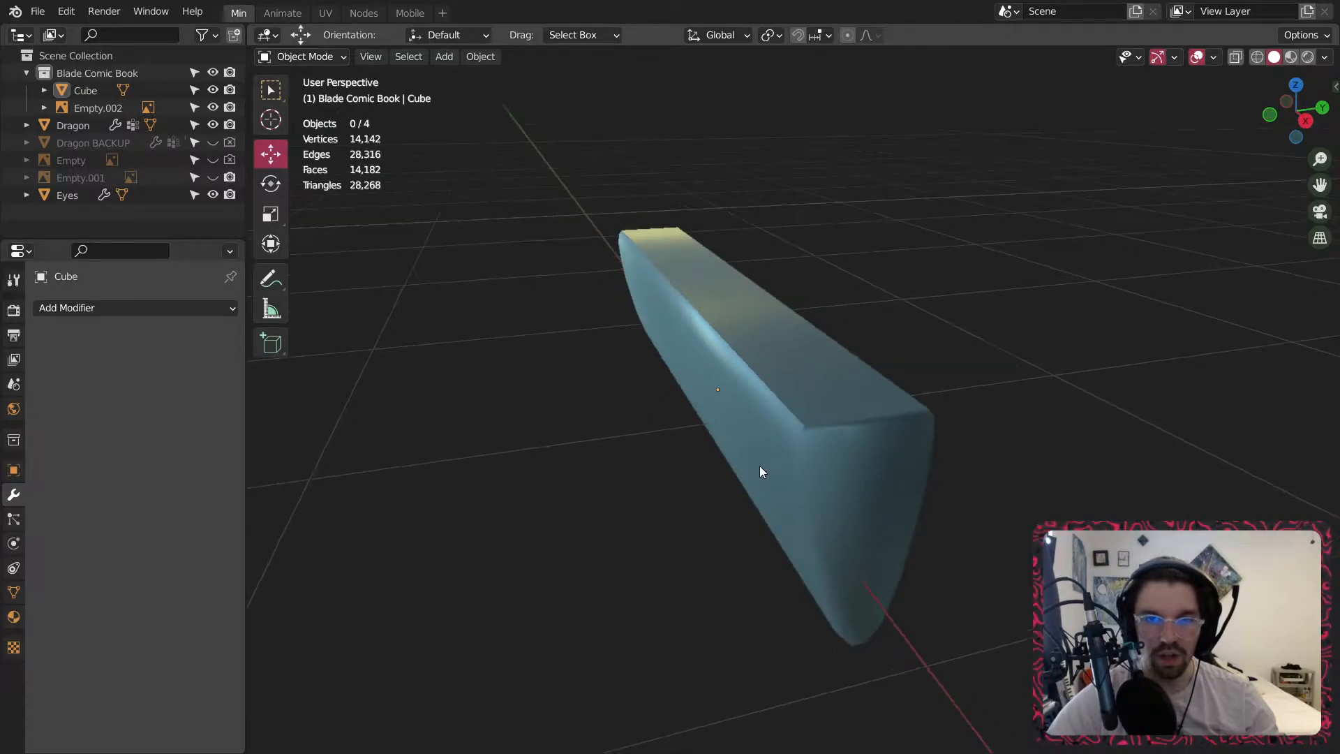
In Edit Mode, subdivide the two short end edges of the cube's top face with 8 cuts.
left_click(323, 58)
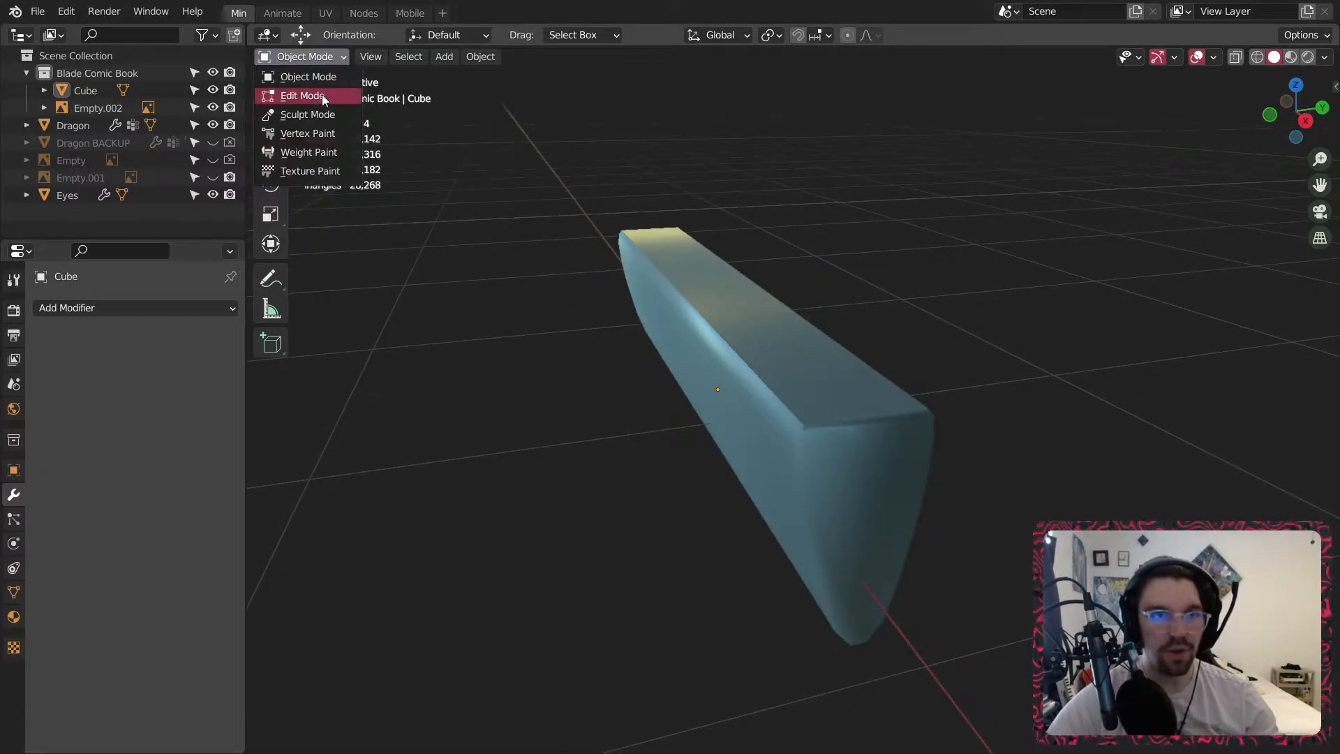
left_click(321, 94)
middle_click_drag(879, 349, 881, 353)
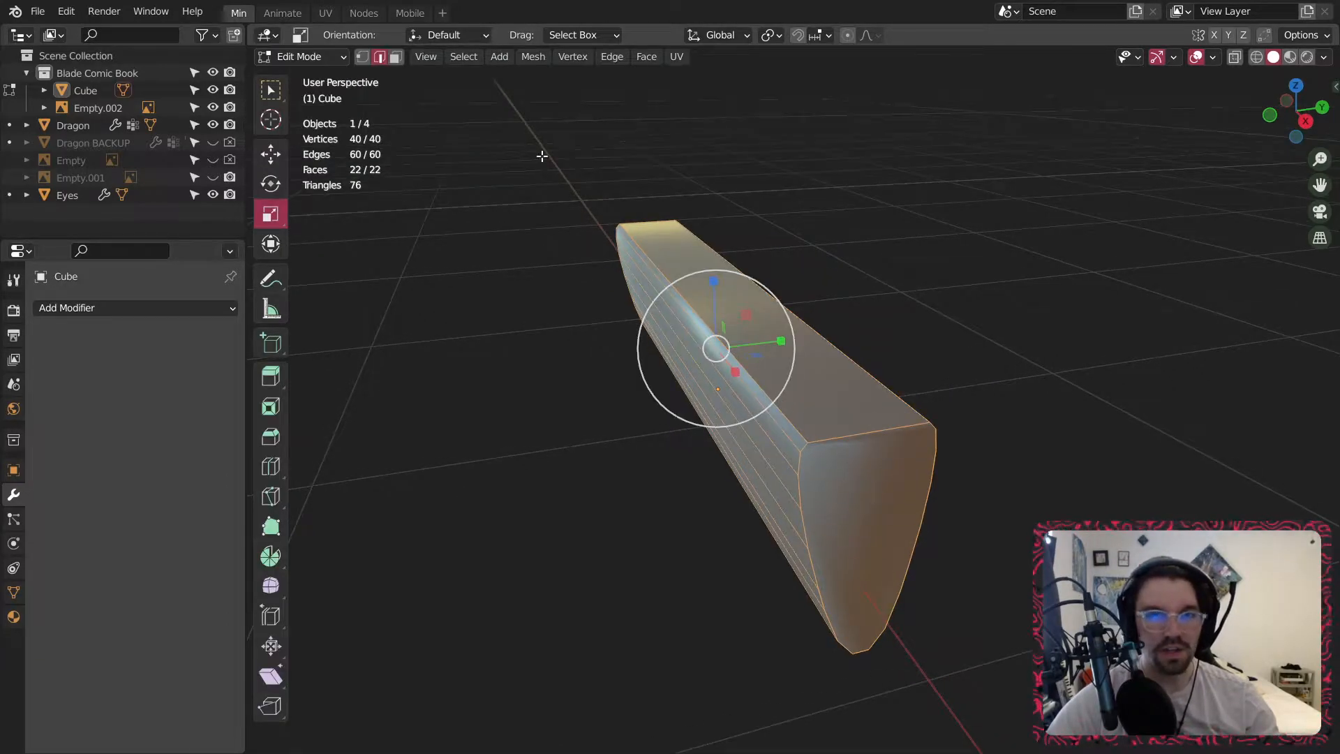
left_click(646, 218)
left_click(857, 434, "shift")
mouse_move(849, 428)
middle_mouse_down()
mouse_move(817, 398)
mouse_move(840, 396)
mouse_move(861, 418)
middle_mouse_up()
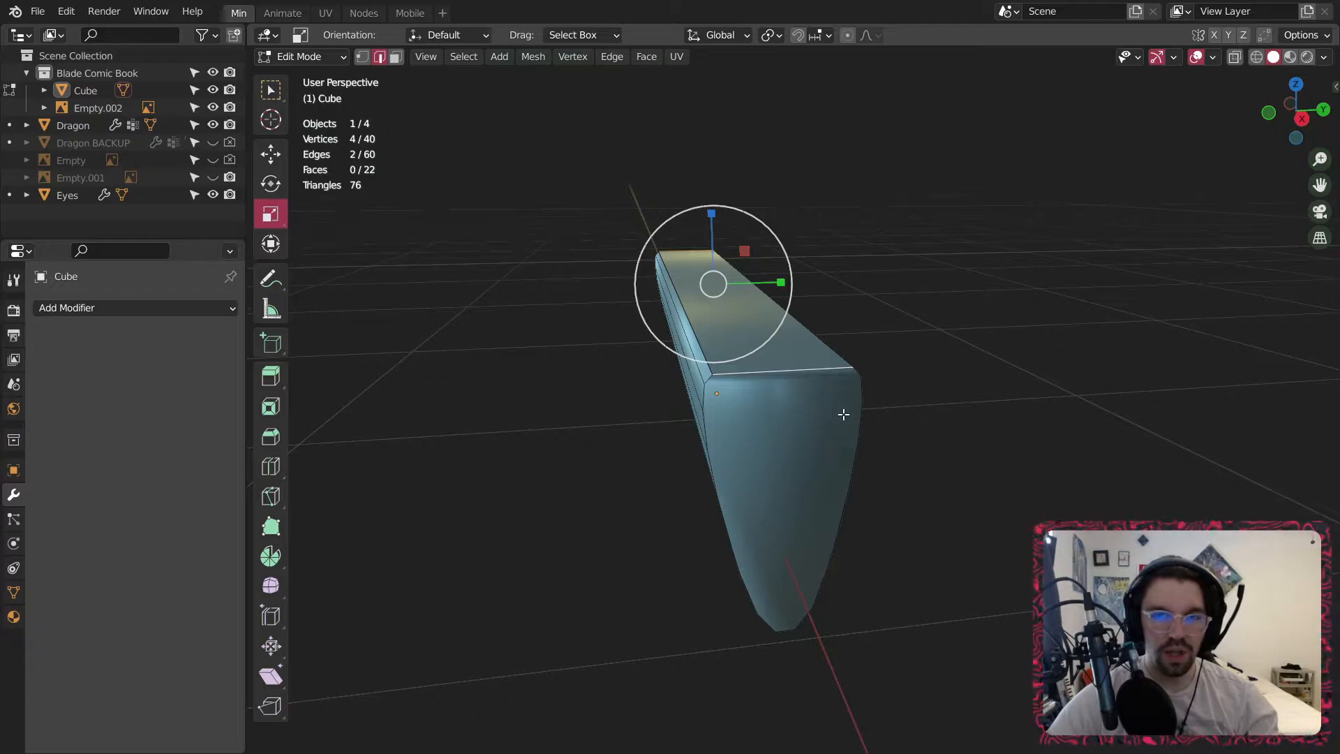
right_click(844, 414)
left_click(843, 415)
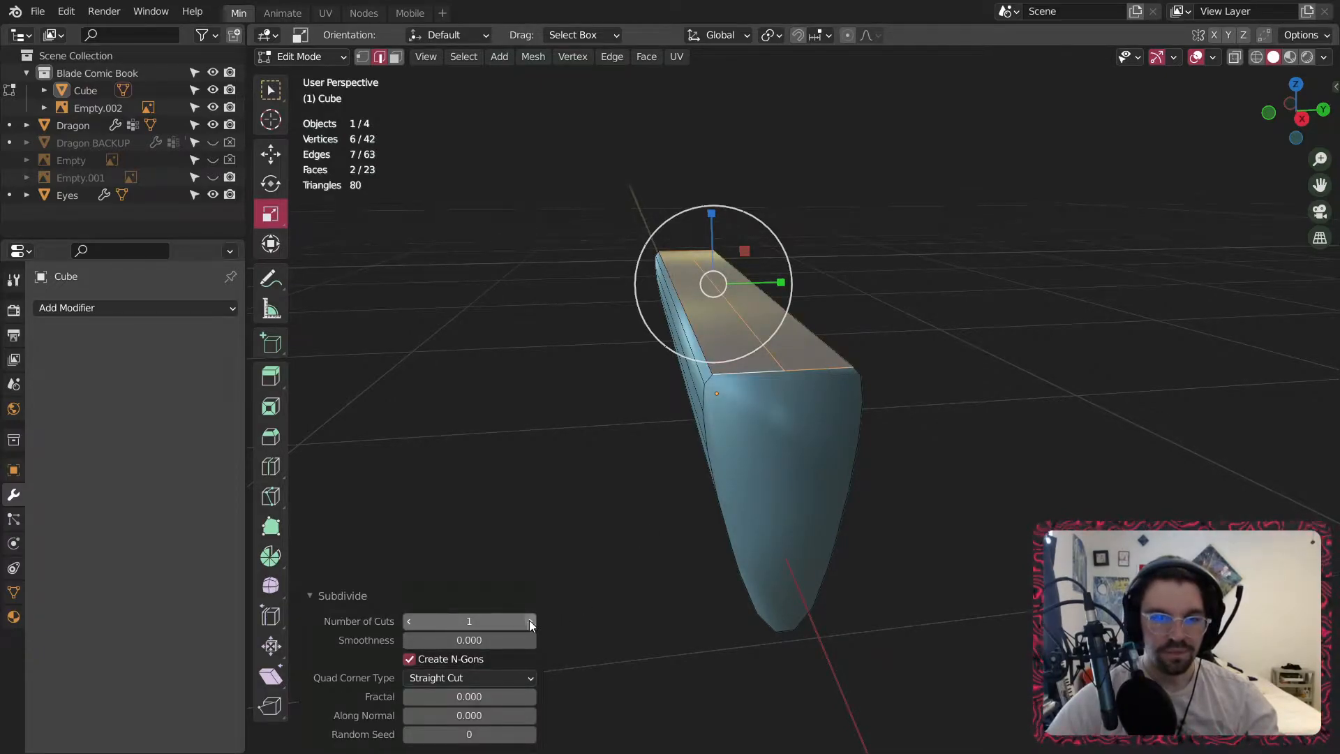
left_click(529, 620)
left_click(529, 621)
left_click(529, 621)
left_click(529, 621)
left_click(529, 620)
left_click(529, 621)
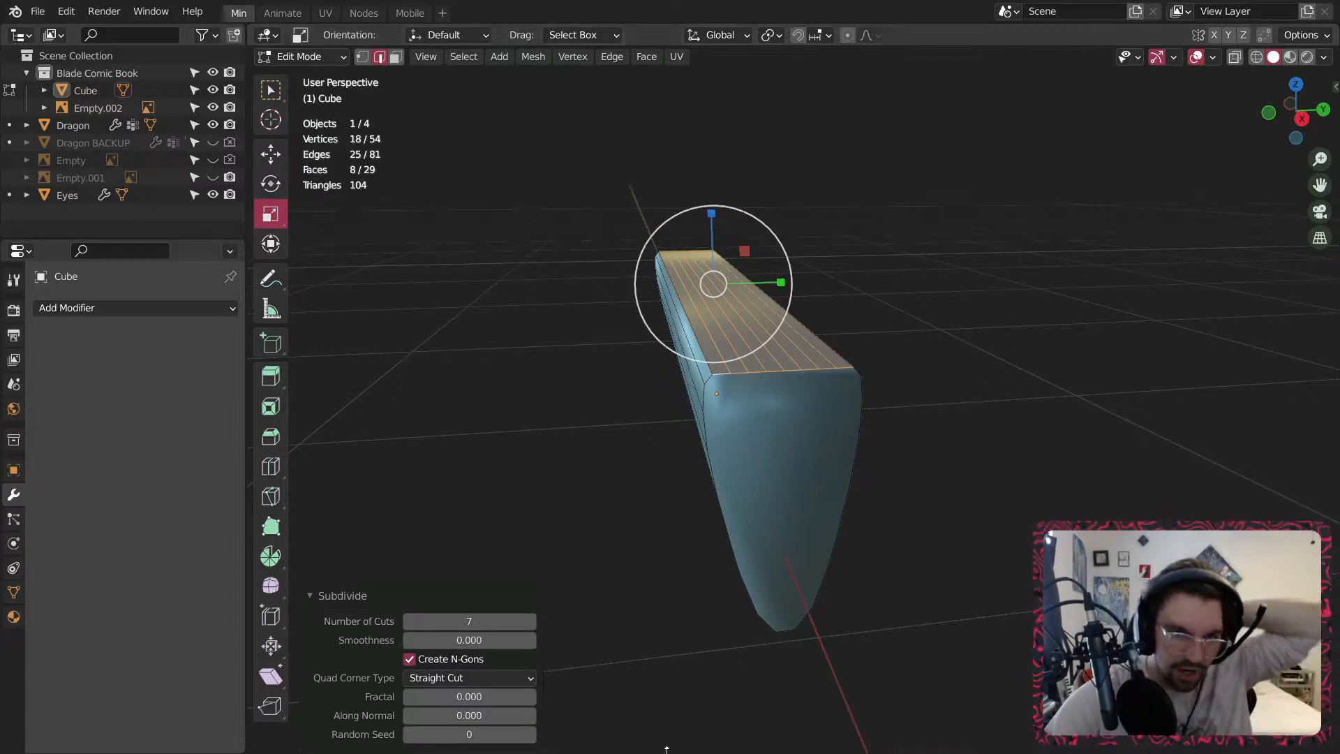
left_click(529, 617)
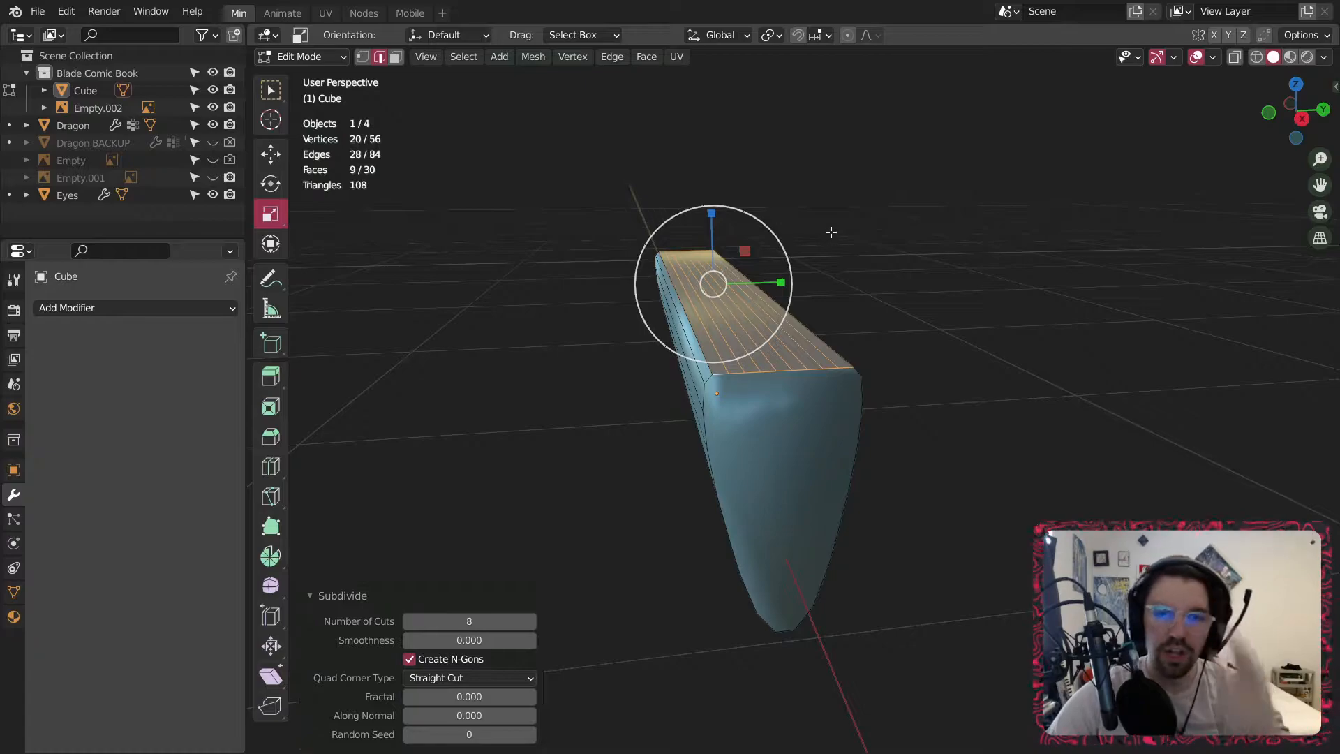
Select all ten long edges running along the subdivided top face, including its two outer borders.
left_click(701, 324)
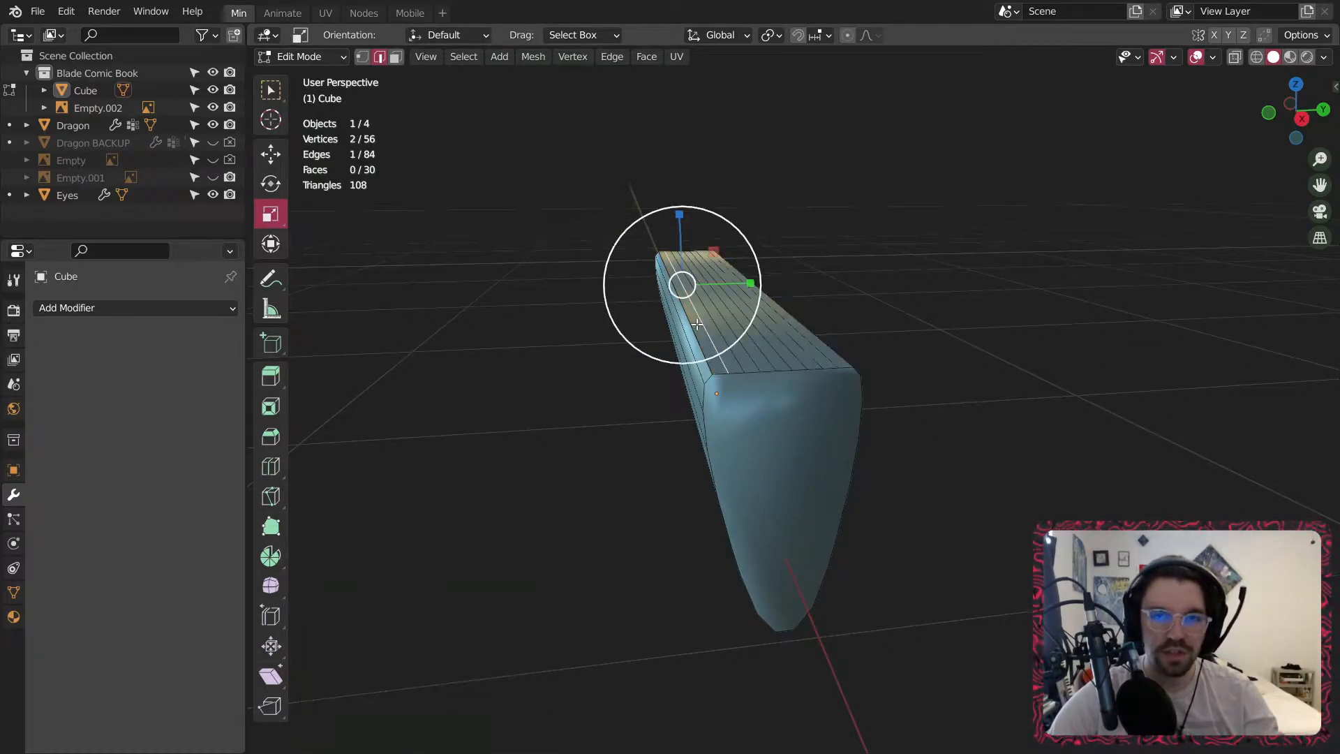
middle_click_drag(701, 323, 706, 339)
left_click(686, 340, "shift")
left_click(721, 370, "shift")
left_click(742, 383, "shift")
left_click(749, 382, "shift")
left_click(775, 383, "shift")
left_click(788, 381, "shift")
left_click(802, 383, "shift")
left_click(816, 383, "shift")
left_click(828, 384, "shift")
middle_click_drag(828, 384, 604, 376)
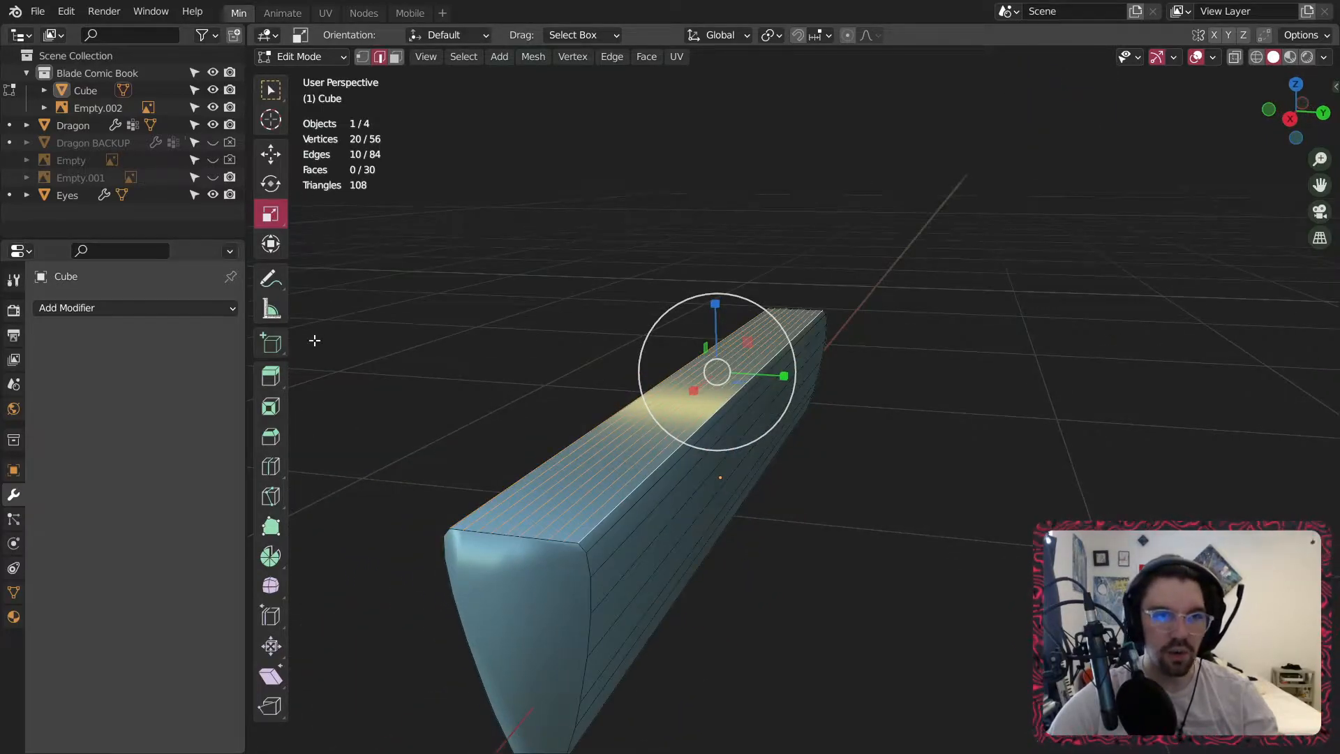
Activate the Extrude Region tool for the ten selected top edges and view the block from the front.
left_click(271, 376)
middle_click_drag(872, 328, 1059, 299)
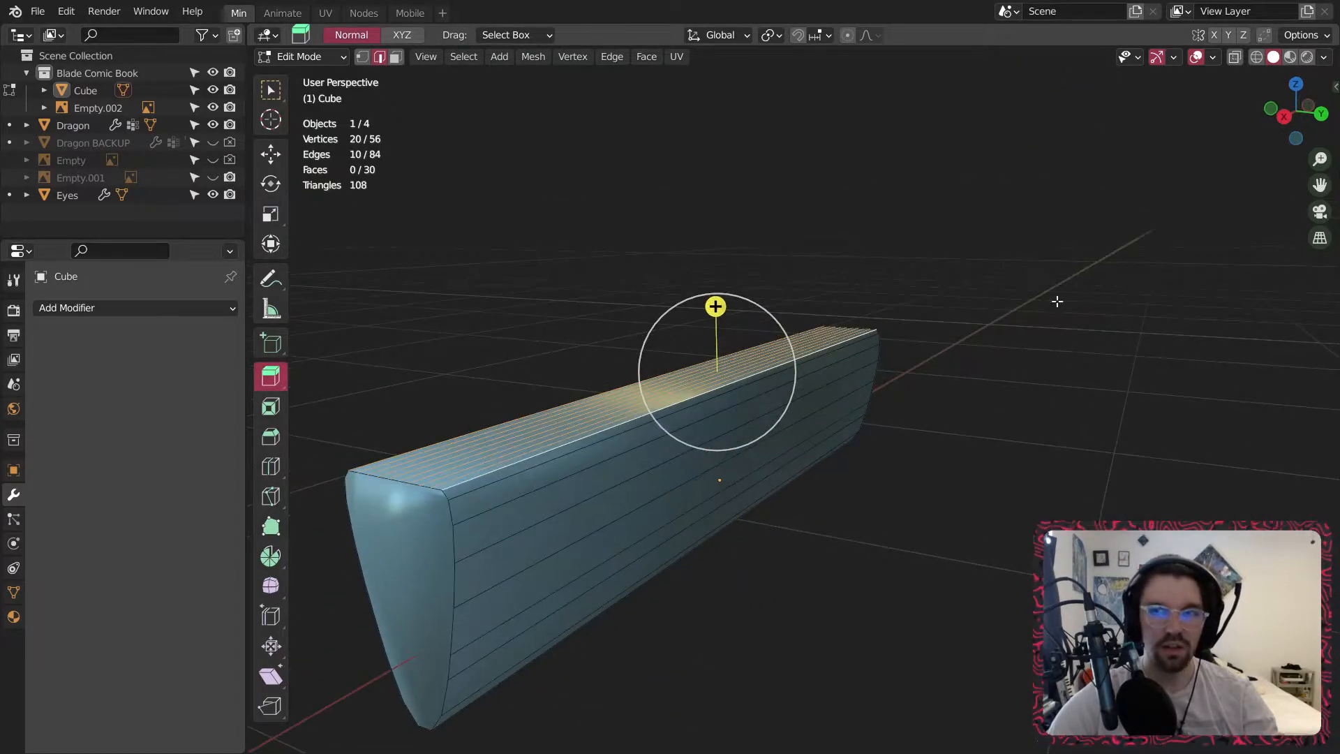
left_click(1282, 117)
scroll(757, 307, "down", 5)
middle_click_drag(760, 335, 974, 339)
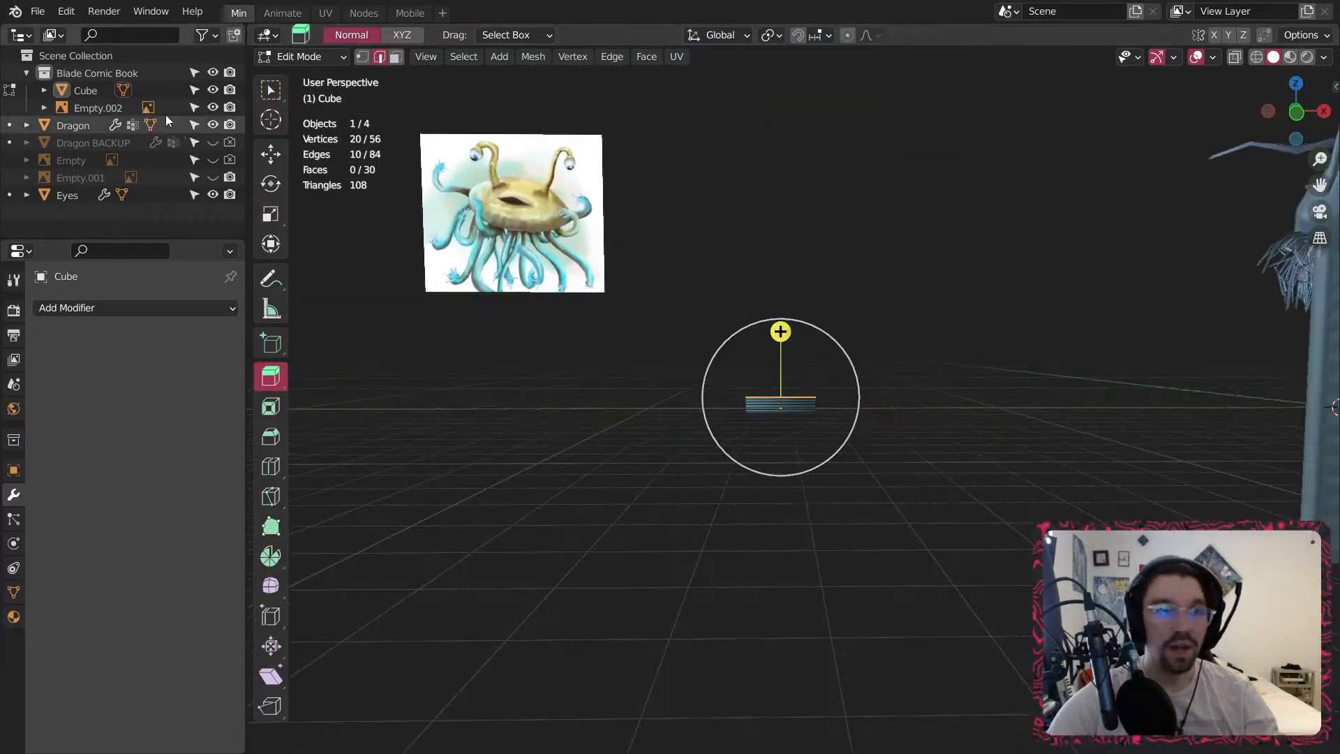
Create a new collection in the scene and rename it Dragon.
right_click(108, 225)
left_click(110, 221)
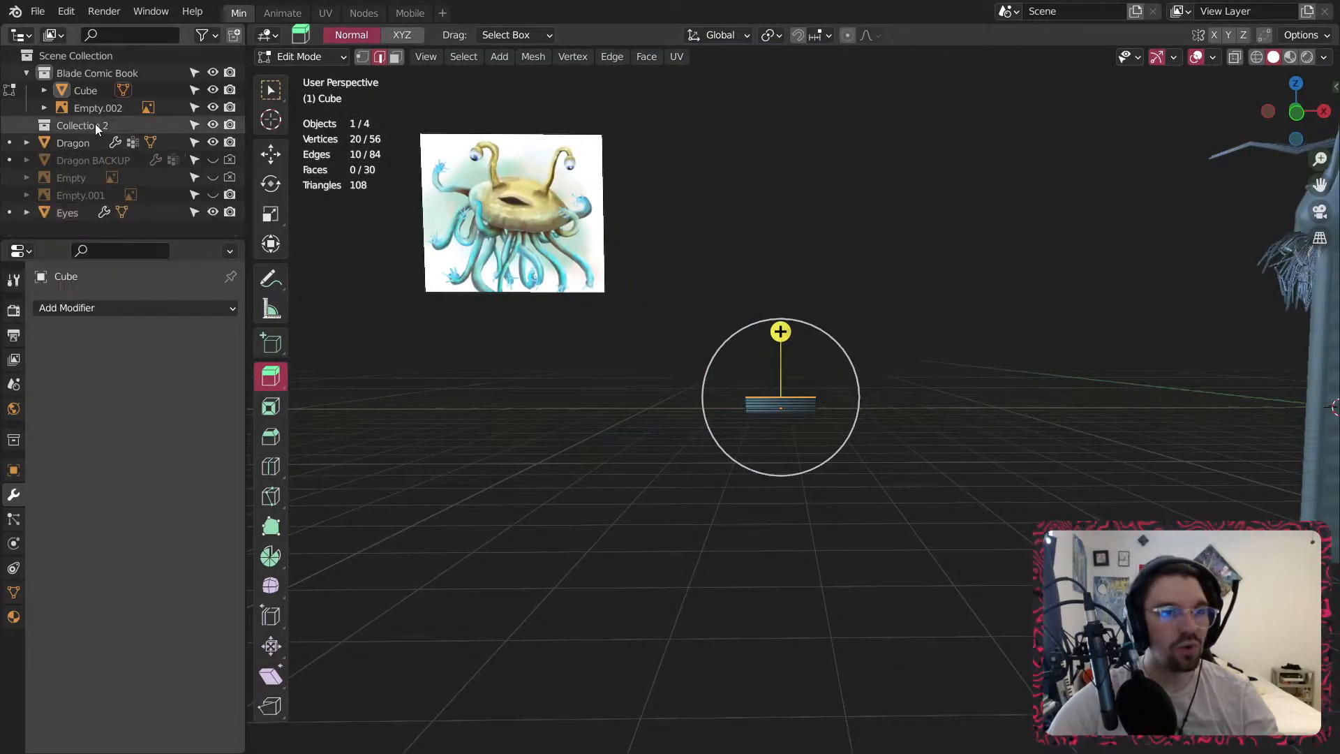
type("Dragon")
key("Return")
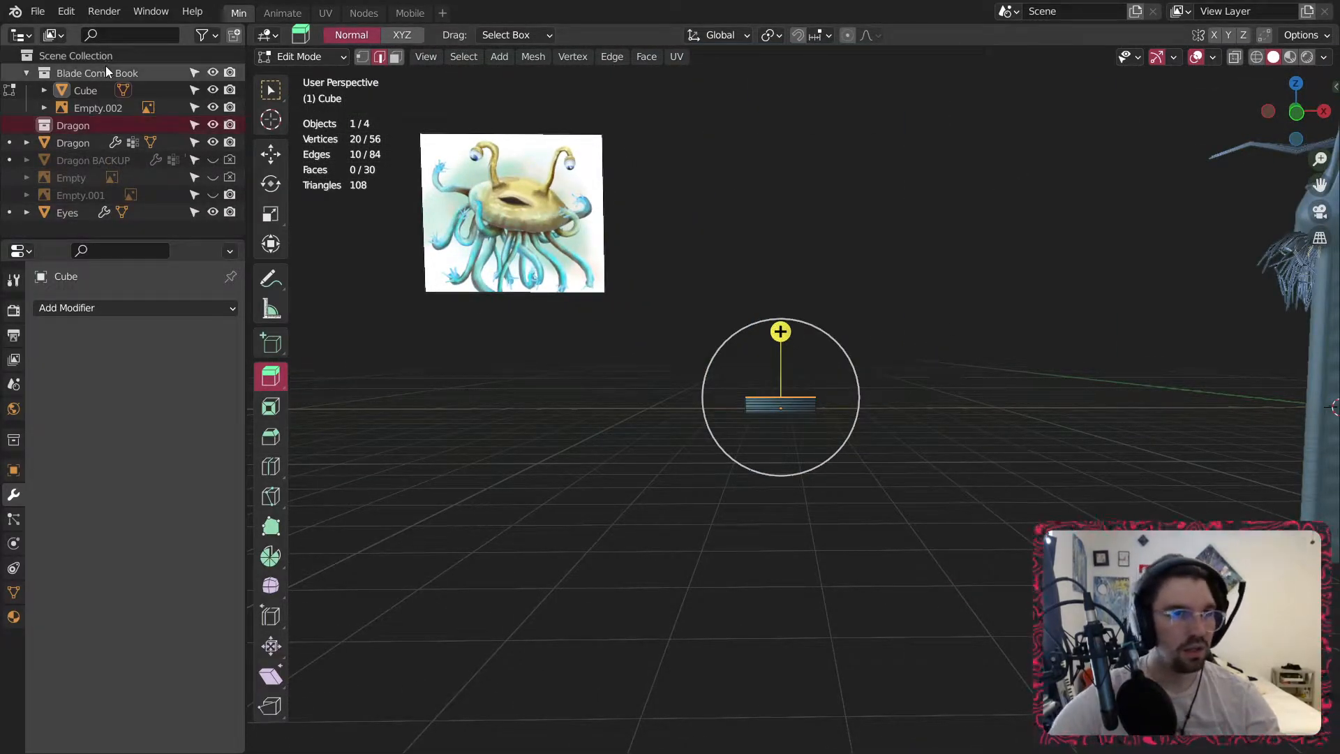
Move Dragon, Dragon BACKUP, Empty, Empty.001 and Eyes into the Dragon collection, then collapse and hide it.
mouse_move(68, 144)
left_mouse_down()
mouse_move(88, 127)
mouse_move(86, 148)
left_mouse_up()
left_click_drag(82, 210, 91, 157)
left_click(27, 125)
left_click(213, 125)
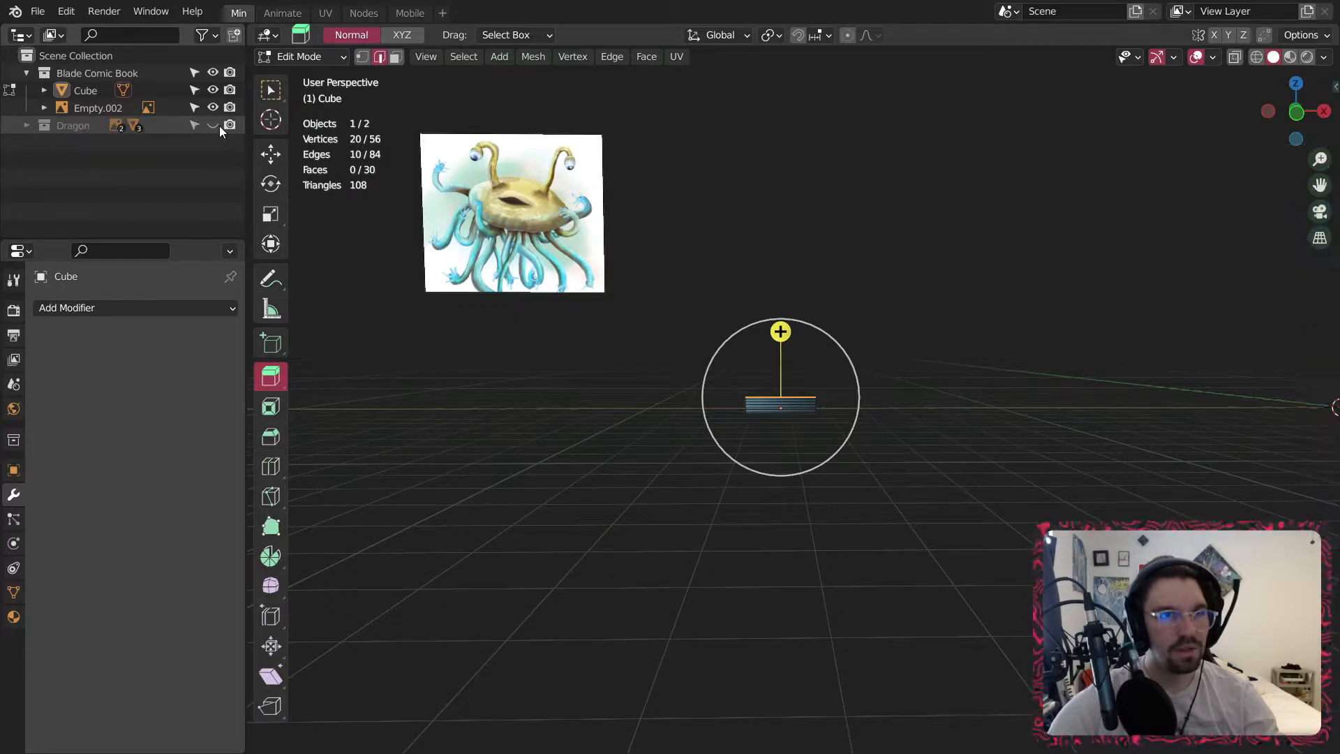
Extrude the ten selected top edges straight up by about 1.26 m in the side view.
scroll(727, 367, "up", 1)
mouse_move(833, 440)
middle_mouse_down()
mouse_move(783, 449)
mouse_move(809, 440)
middle_mouse_up()
left_click(1323, 112)
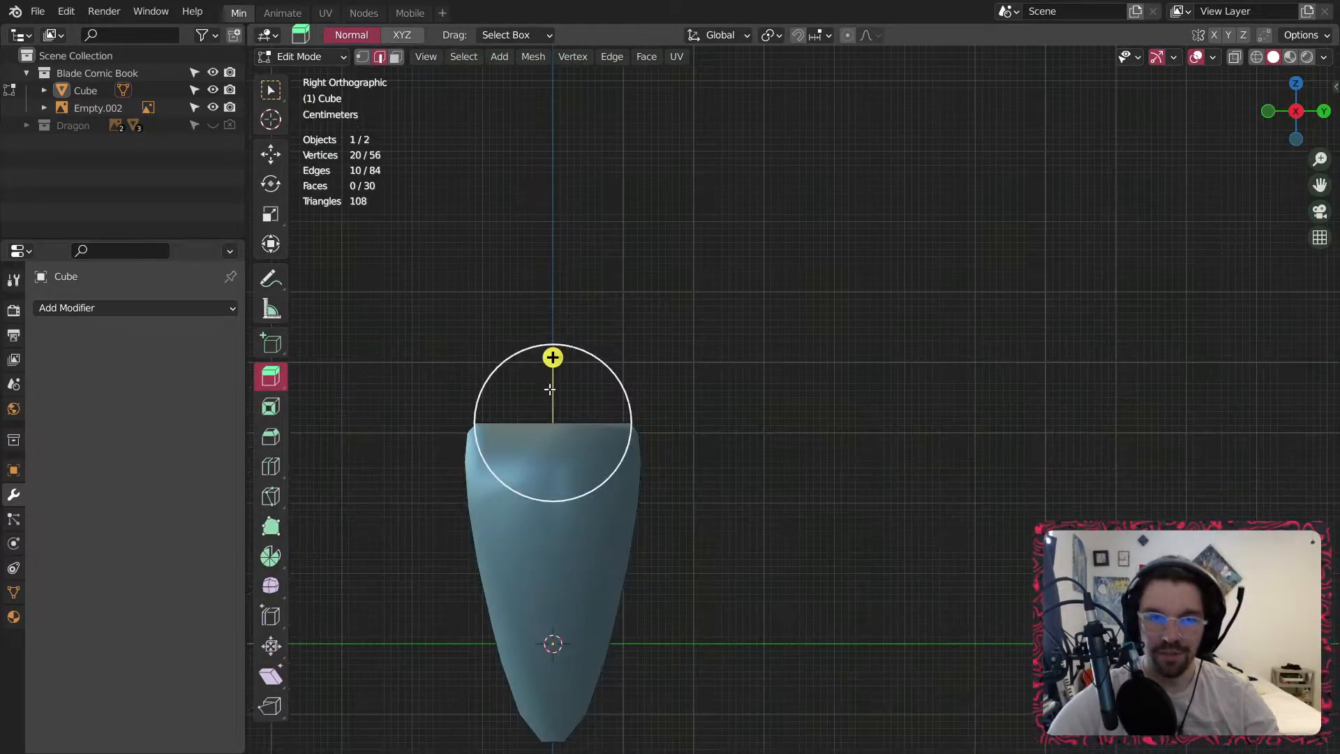
left_click_drag(552, 358, 528, 217)
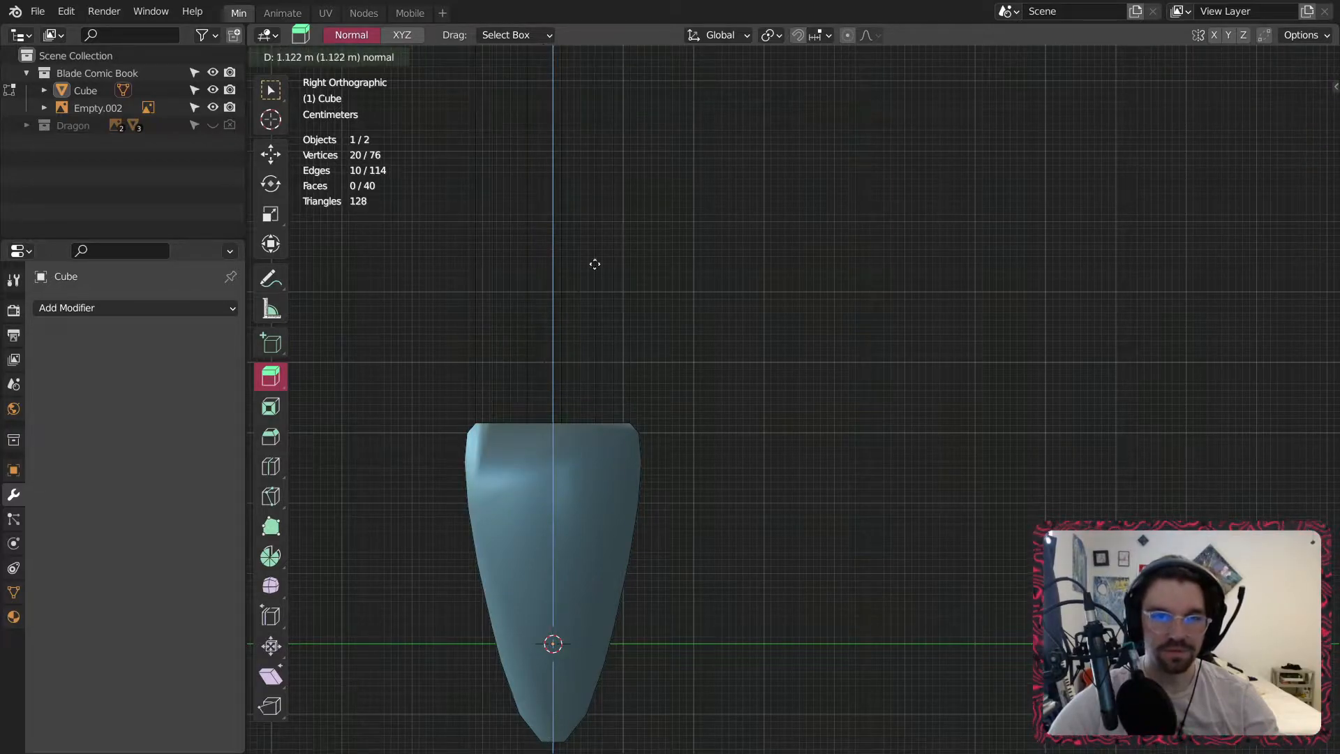
left_click_drag(597, 280, 587, 173)
scroll(587, 171, "down", 13)
middle_click_drag(670, 363, 769, 382)
scroll(766, 353, "up", 8)
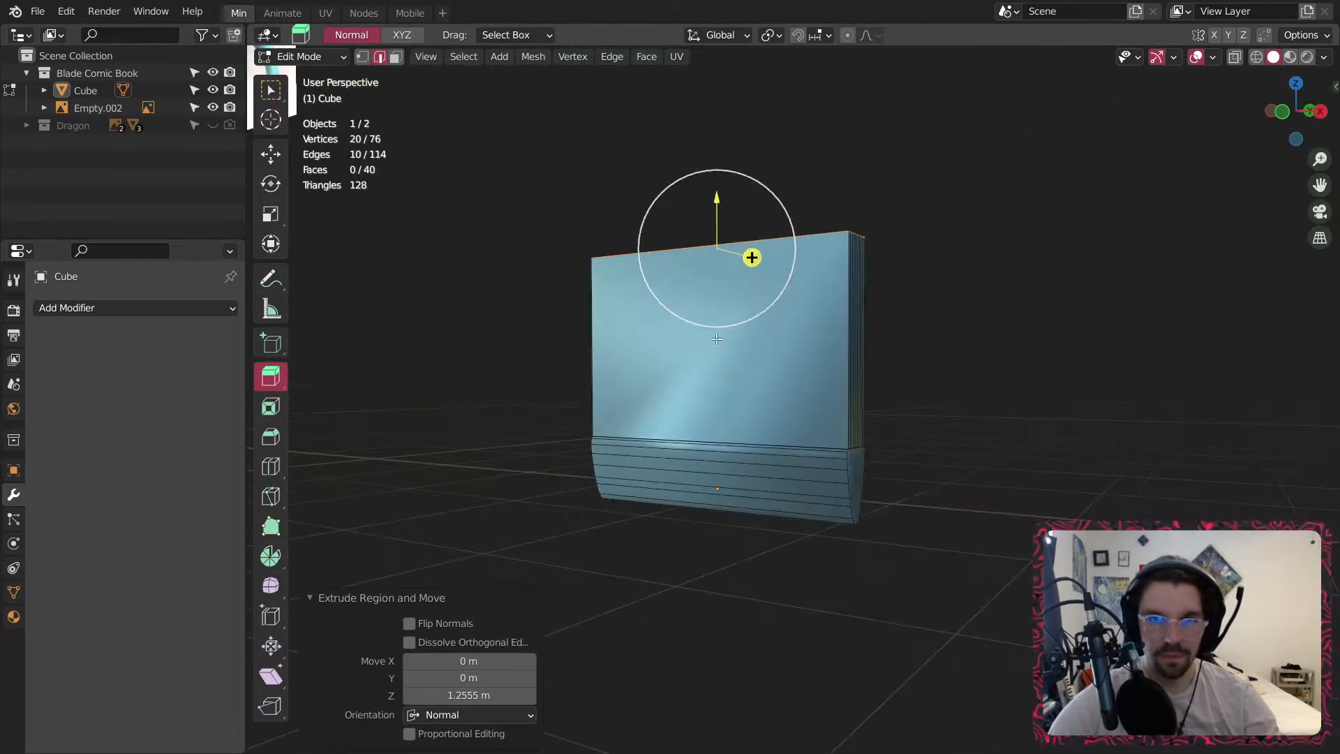
Try moving the extruded edges, then undo the move and the extrusion.
left_click(274, 156)
scroll(482, 370, "down", 4)
middle_click_drag(615, 339, 641, 350)
left_click_drag(580, 264, 618, 273)
scroll(558, 430, "up", 4)
middle_click_drag(558, 431, 618, 515)
key("ctrl+z")
Select the entire mesh and scale it narrower along Y and flatter along Z.
key("a")
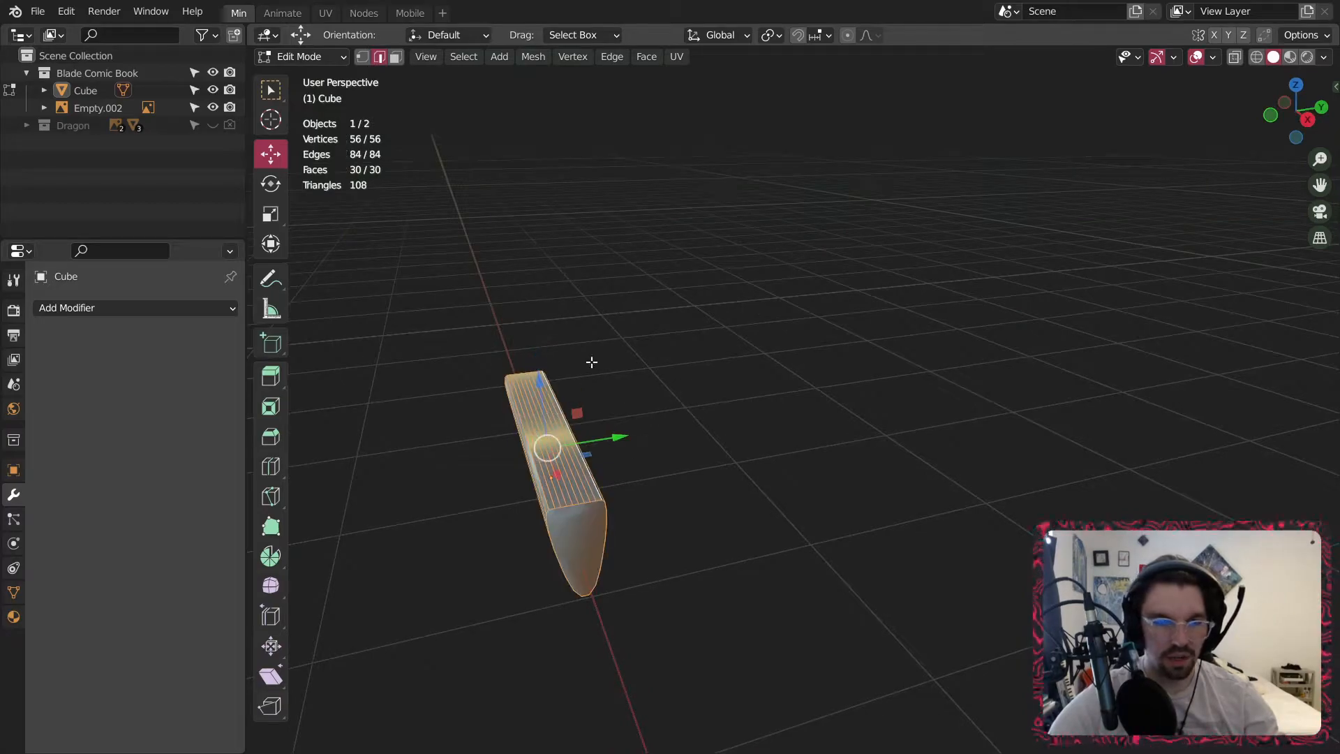
middle_click_drag(626, 362, 409, 323)
left_click(281, 214)
left_click_drag(617, 448, 586, 448)
left_click_drag(547, 385, 545, 432)
Select all ten long edges running along the flattened block's top face, including both outer borders.
middle_click_drag(547, 414, 562, 450)
scroll(569, 450, "up", 3)
middle_click_drag(419, 367, 464, 205, "shift")
middle_click_drag(712, 375, 719, 476)
scroll(673, 464, "up", 2)
left_click(669, 480)
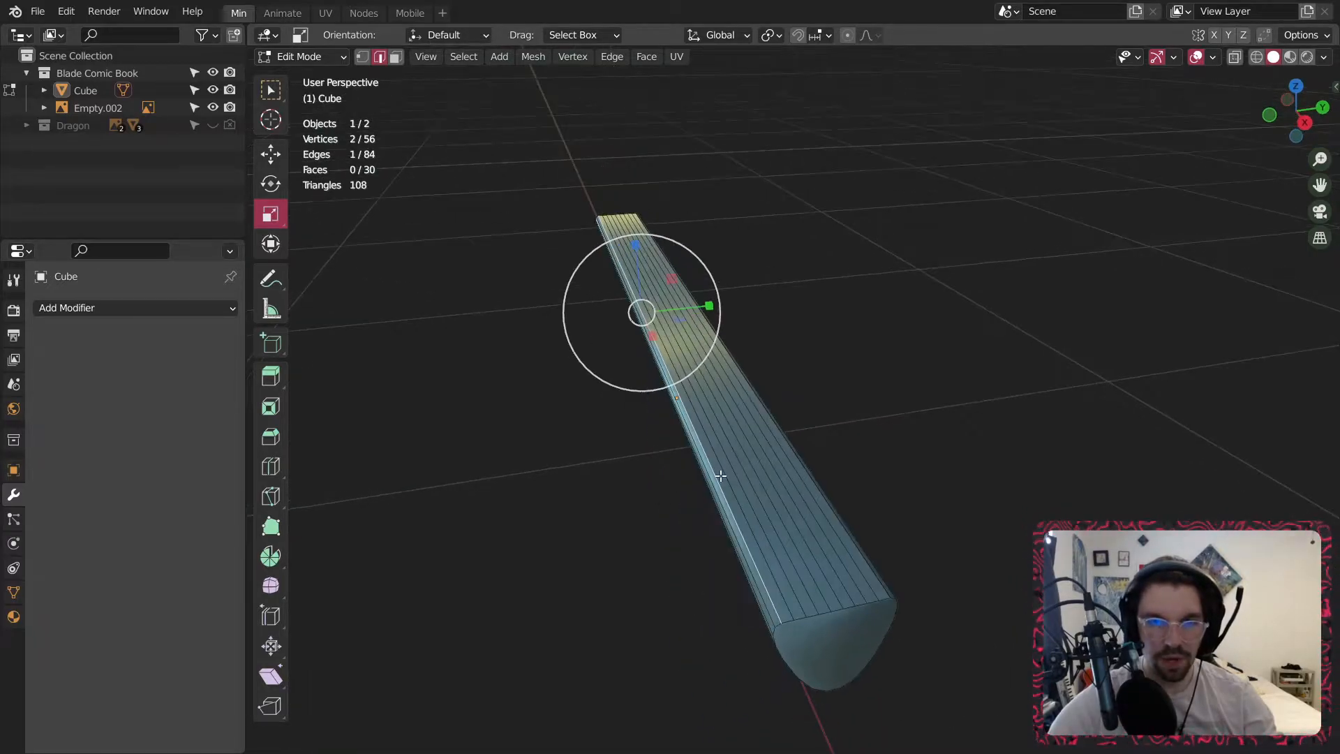
left_click(736, 481, "shift")
left_click(748, 487, "shift")
left_click(755, 486, "shift")
left_click(762, 487, "shift")
left_click(778, 484, "shift")
left_click(784, 485, "shift")
left_click(793, 484, "shift")
left_click(803, 481, "shift")
left_click(811, 480, "shift")
middle_click_drag(811, 480, 670, 434)
right_click(668, 432)
Extrude the ten selected top edges straight up by about 0.78 m to form the pages.
left_click(271, 377)
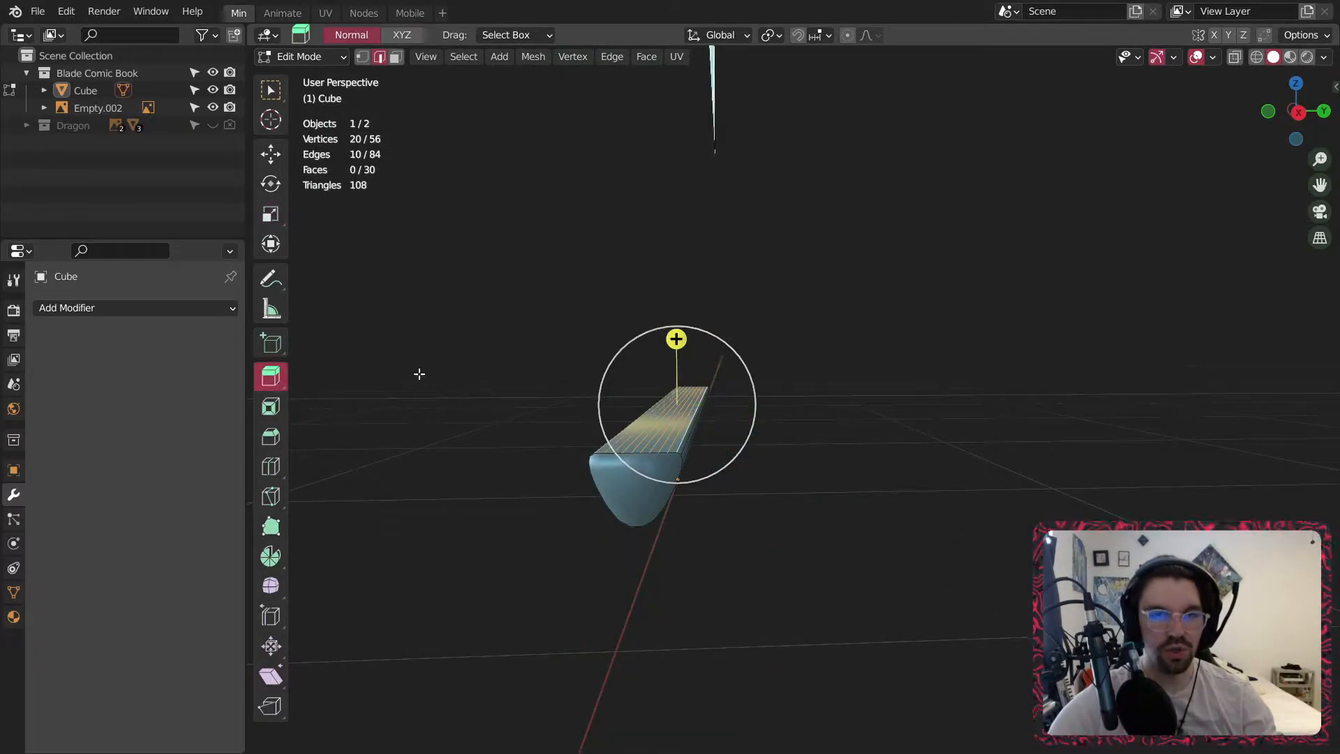
left_click(1297, 113)
left_click_drag(637, 349, 643, 166)
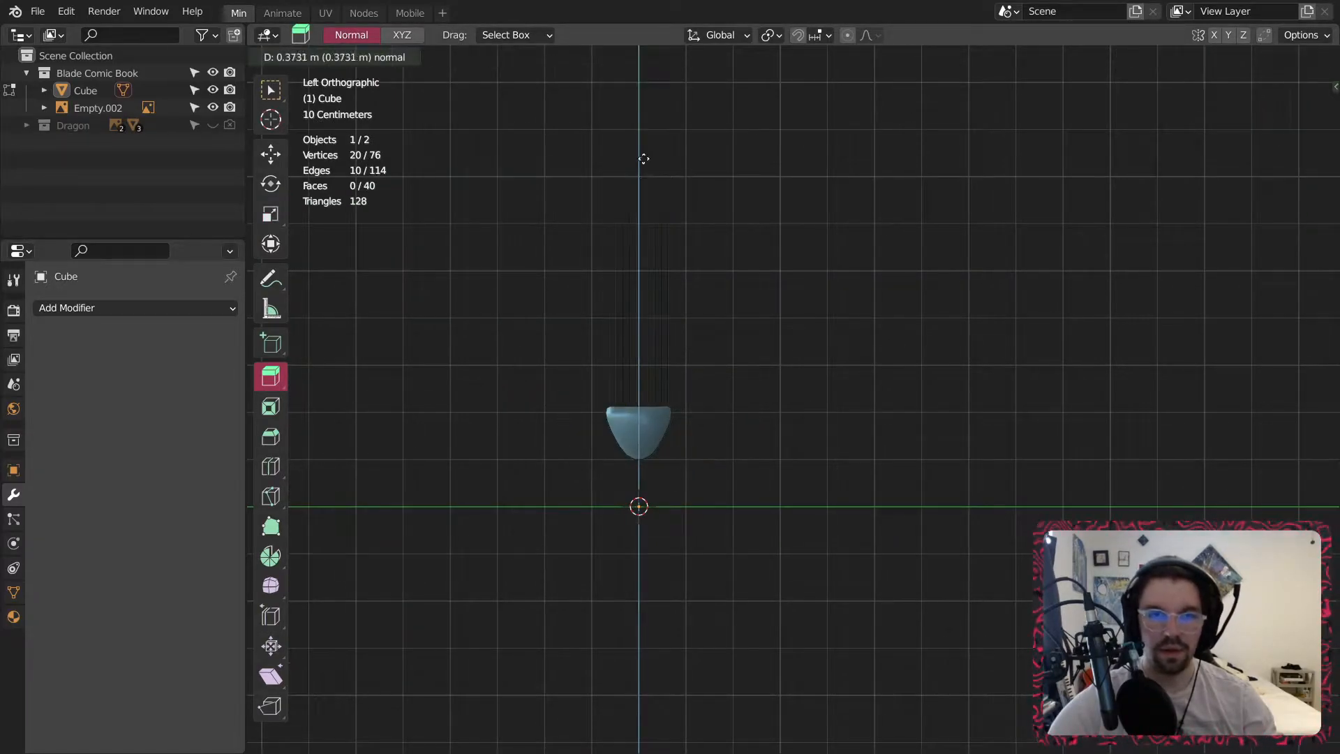
left_click_drag(648, 734, 656, 712)
scroll(663, 698, "down", 2)
middle_click_drag(673, 517, 570, 521, "shift")
Move the extruded page edges up by about another 0.59 m along Z.
left_click(271, 155)
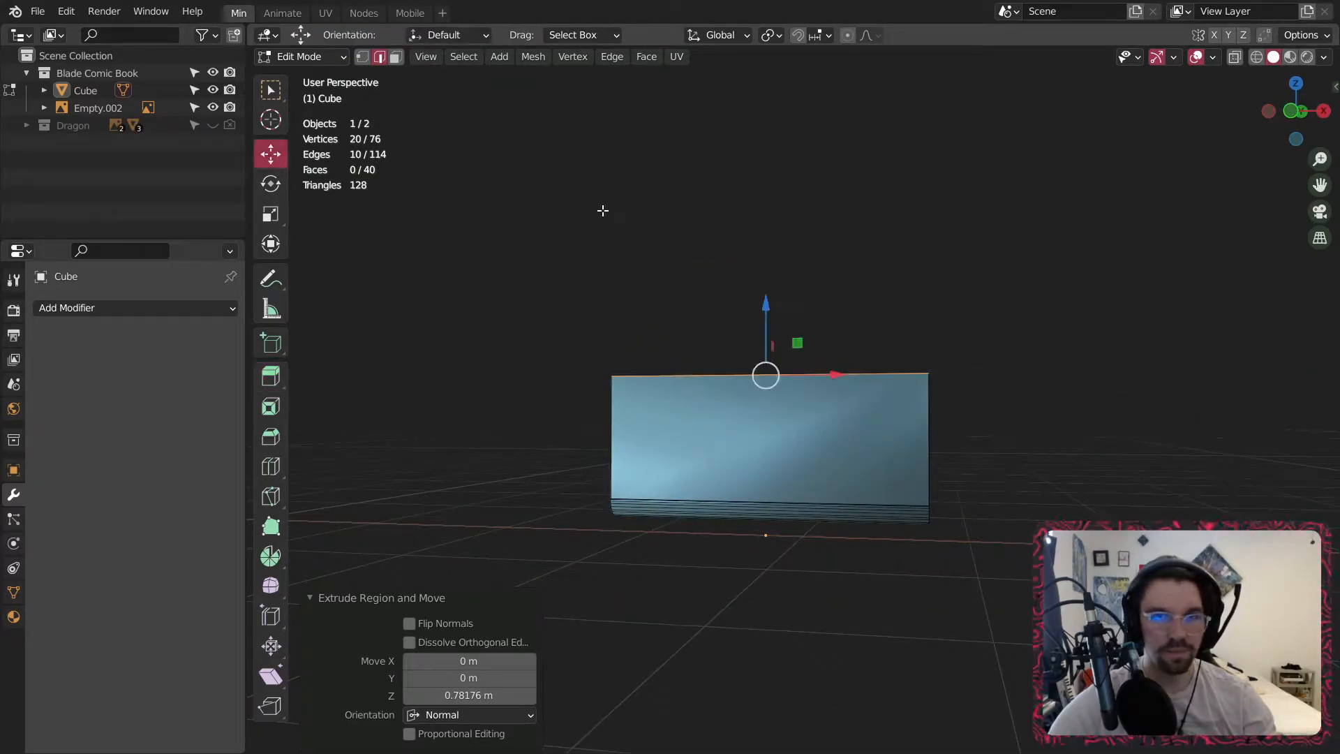
left_click_drag(758, 300, 799, 200)
middle_click_drag(772, 380, 756, 515)
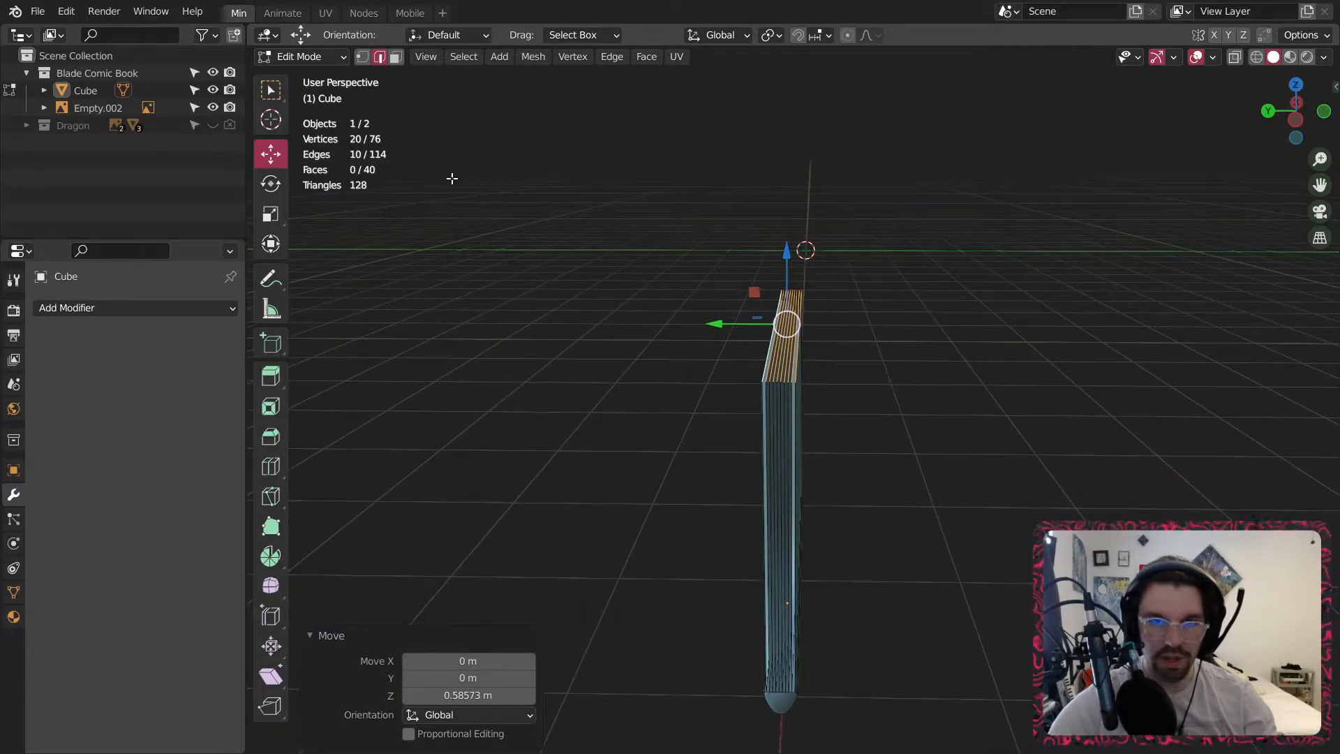
Return to Object Mode with the cube deselected and inspect the extruded pages.
left_click(324, 68)
key("Tab")
middle_click_drag(632, 388, 685, 354)
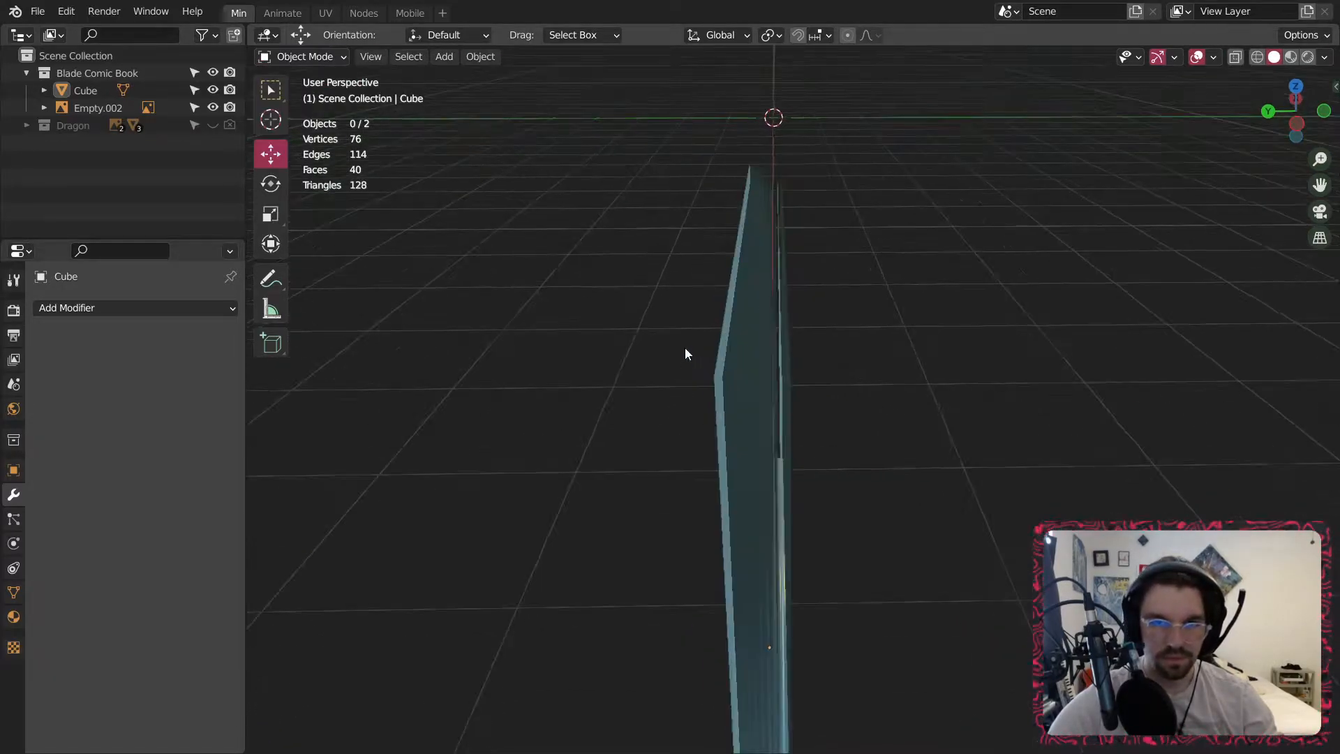
middle_click_drag(766, 363, 697, 416)
Select the book-shaped cube and set its Y rotation to 90° so it stands upright.
left_click(734, 406)
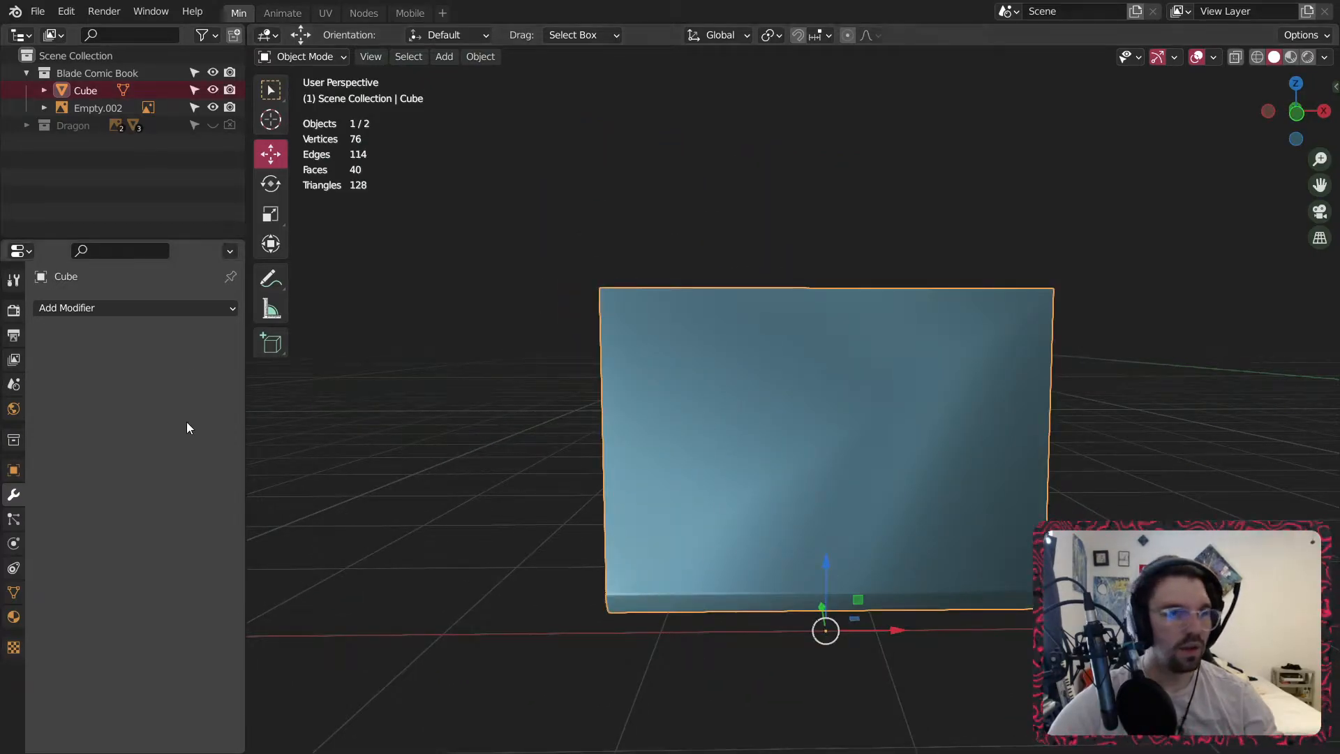
left_click(14, 470)
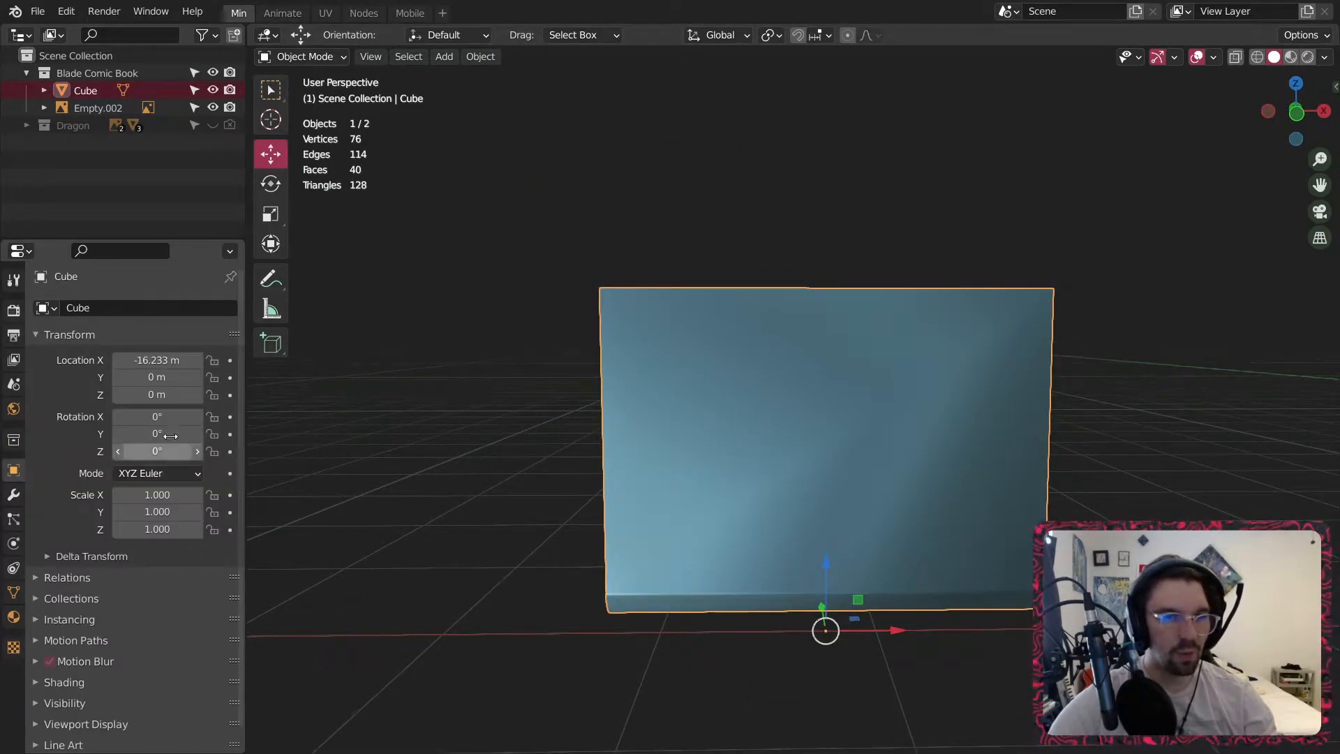
left_click_drag(149, 440, 132, 438)
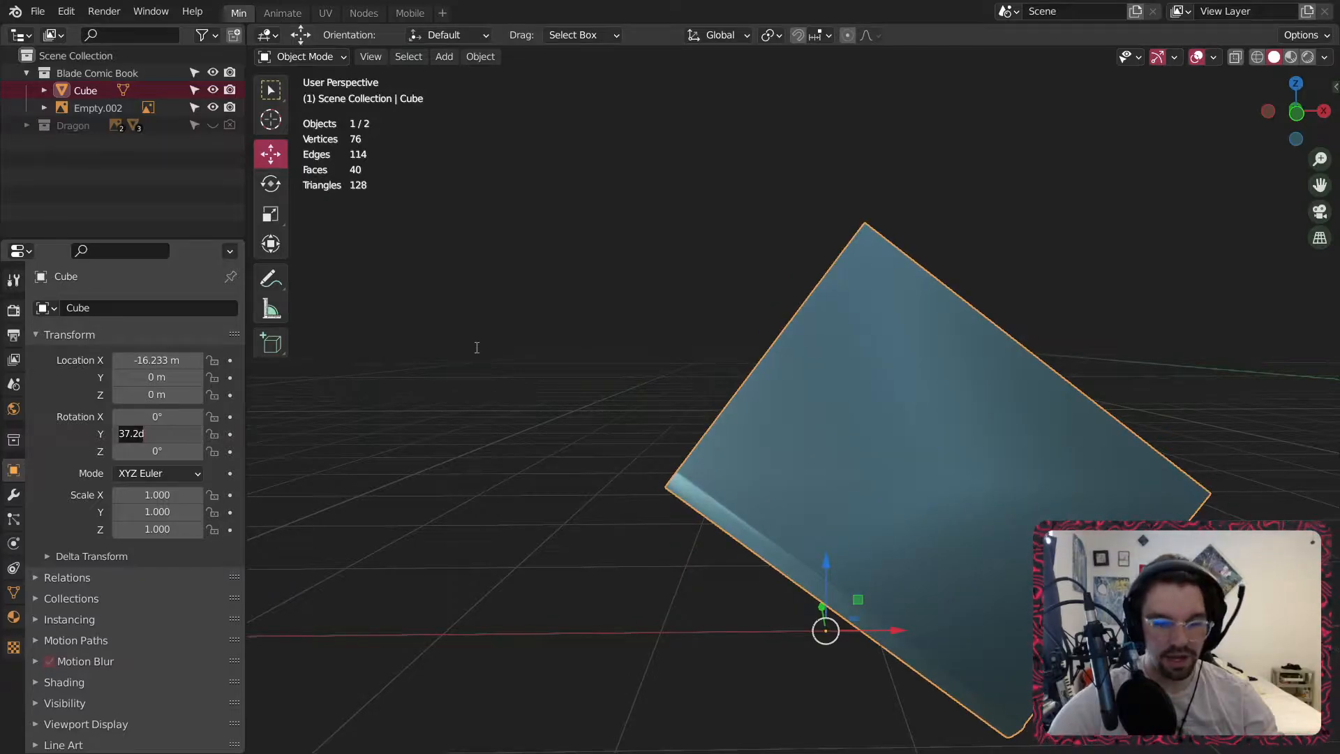
key("Return")
Set the book's origin to its geometry and apply its rotation.
scroll(477, 348, "down", 3)
middle_click_drag(477, 348, 689, 71, "shift")
left_click(489, 57)
mouse_move(549, 92)
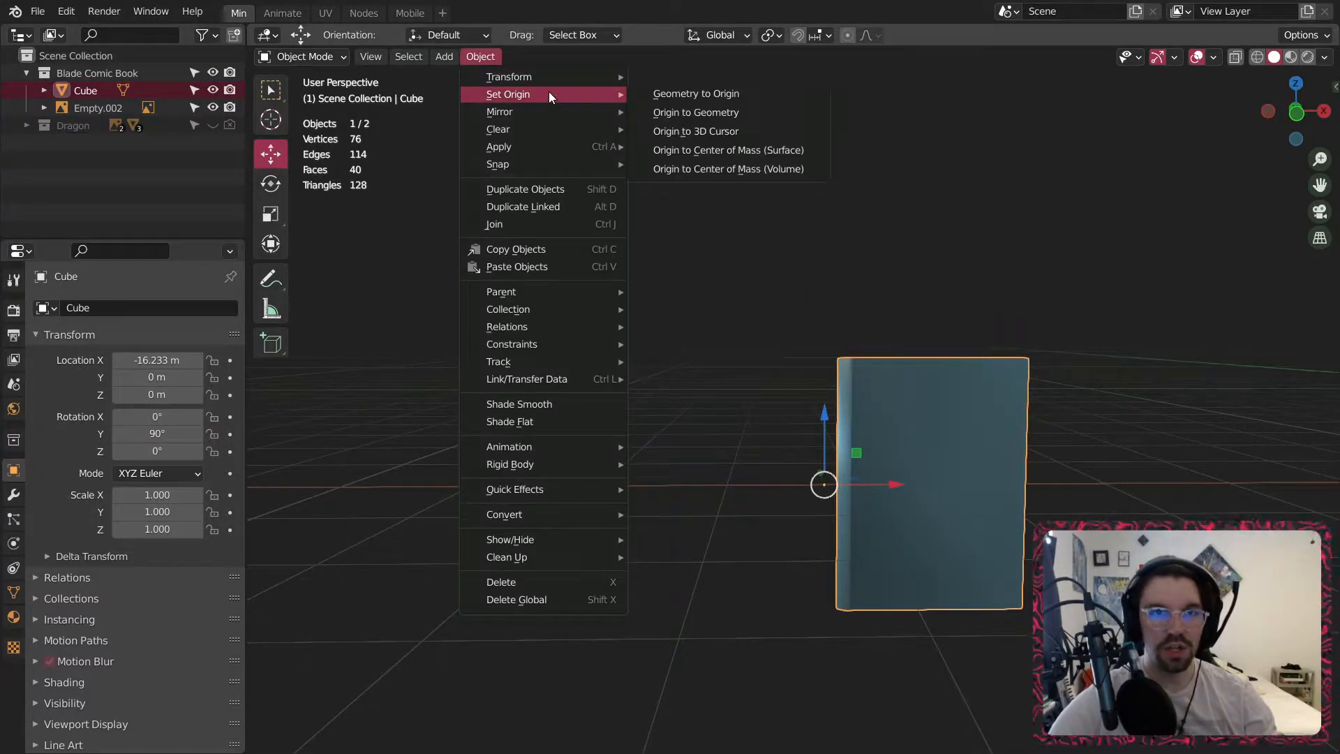
left_click(696, 113)
middle_click_drag(907, 296, 742, 378, "shift")
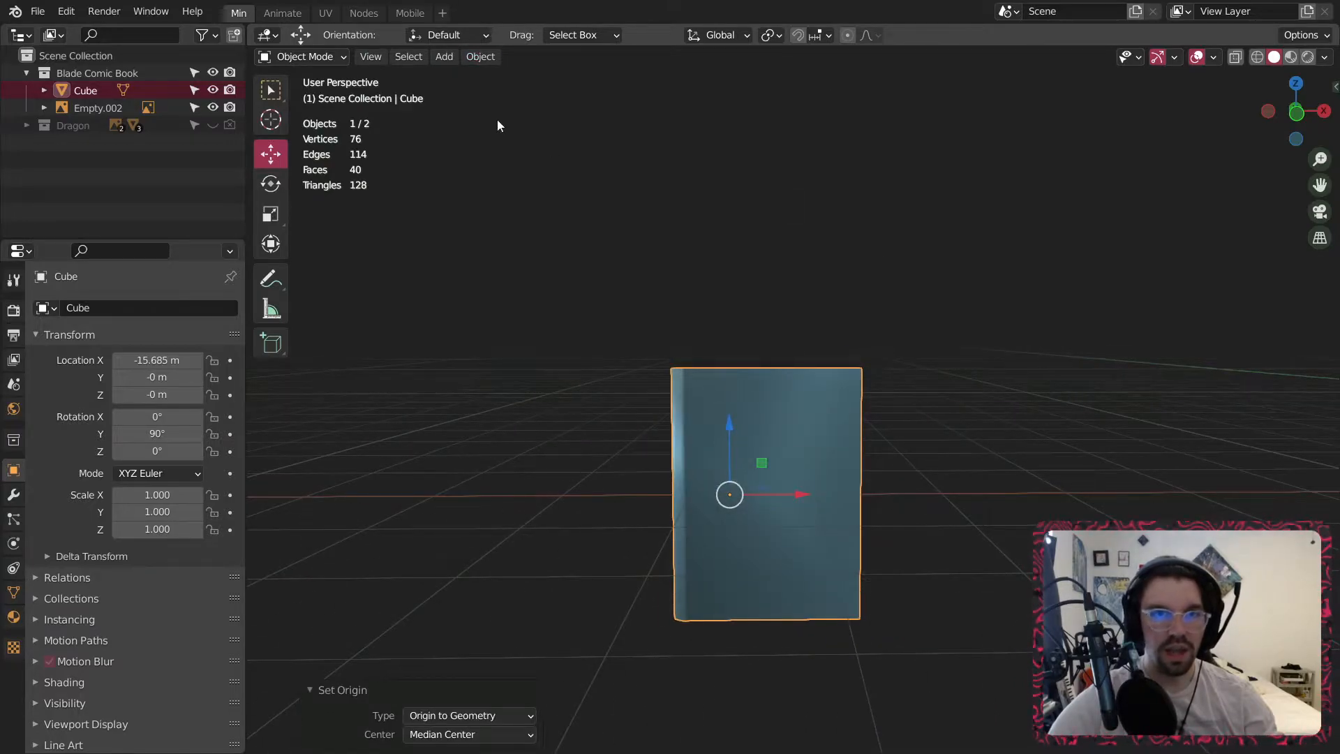
key("ctrl+a")
left_click(512, 283)
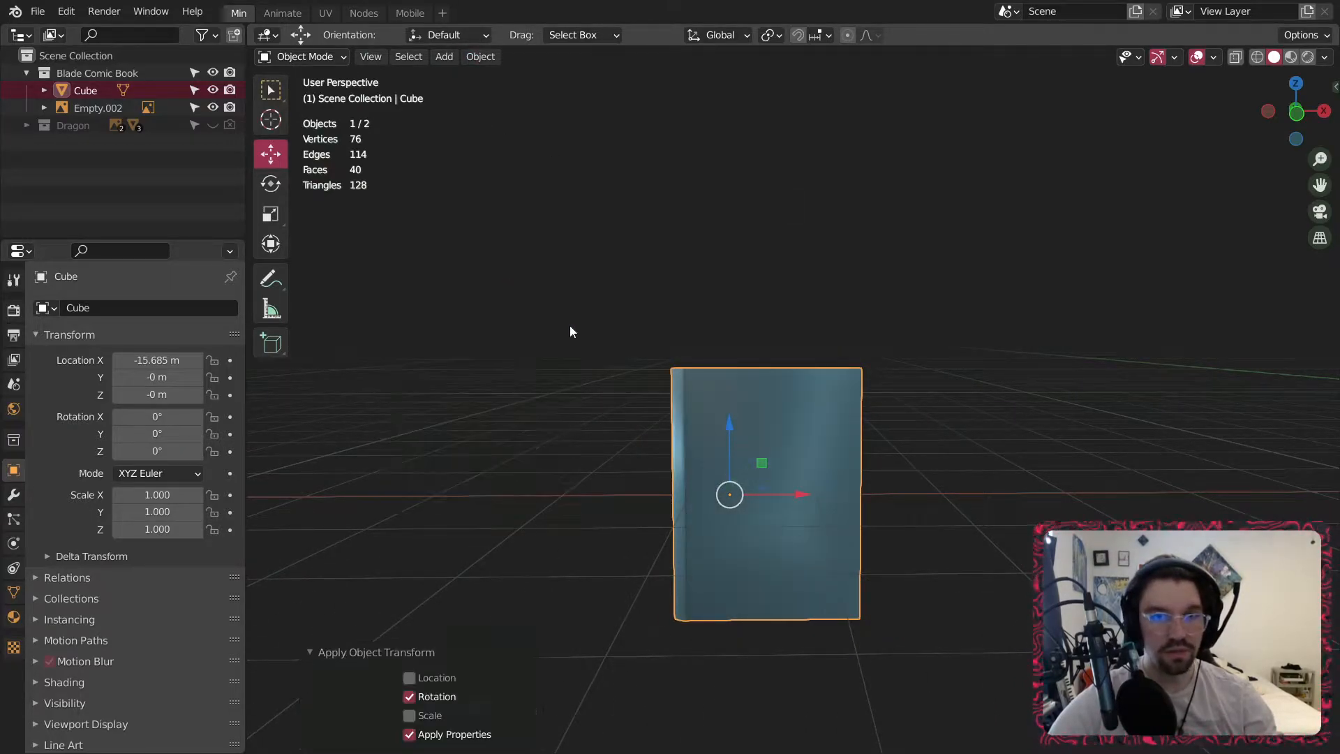
Raise the book along Z to a height of about 1.27 m and deselect it.
left_click_drag(729, 419, 730, 254)
left_click(931, 215)
middle_click_drag(931, 215, 672, 333)
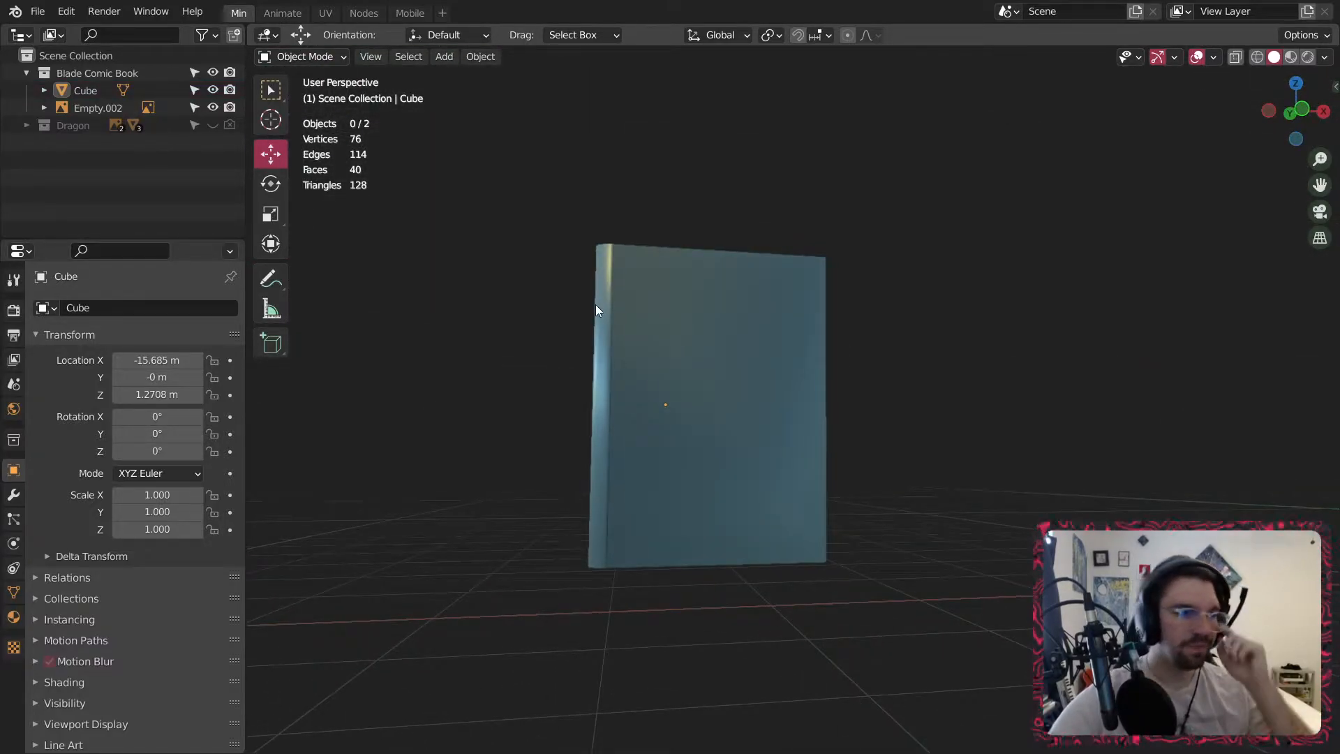
Select the book and examine its cover in front orthographic view.
left_click(730, 413)
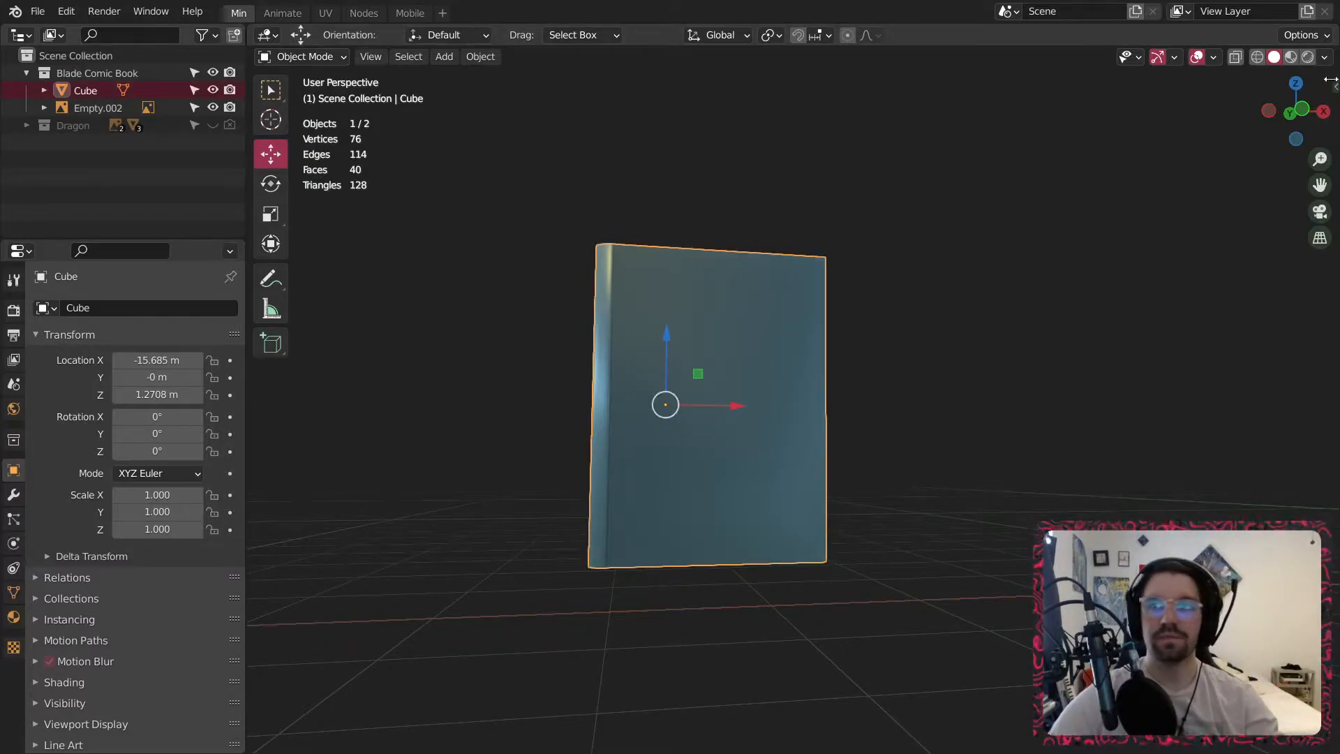
left_click(1290, 113)
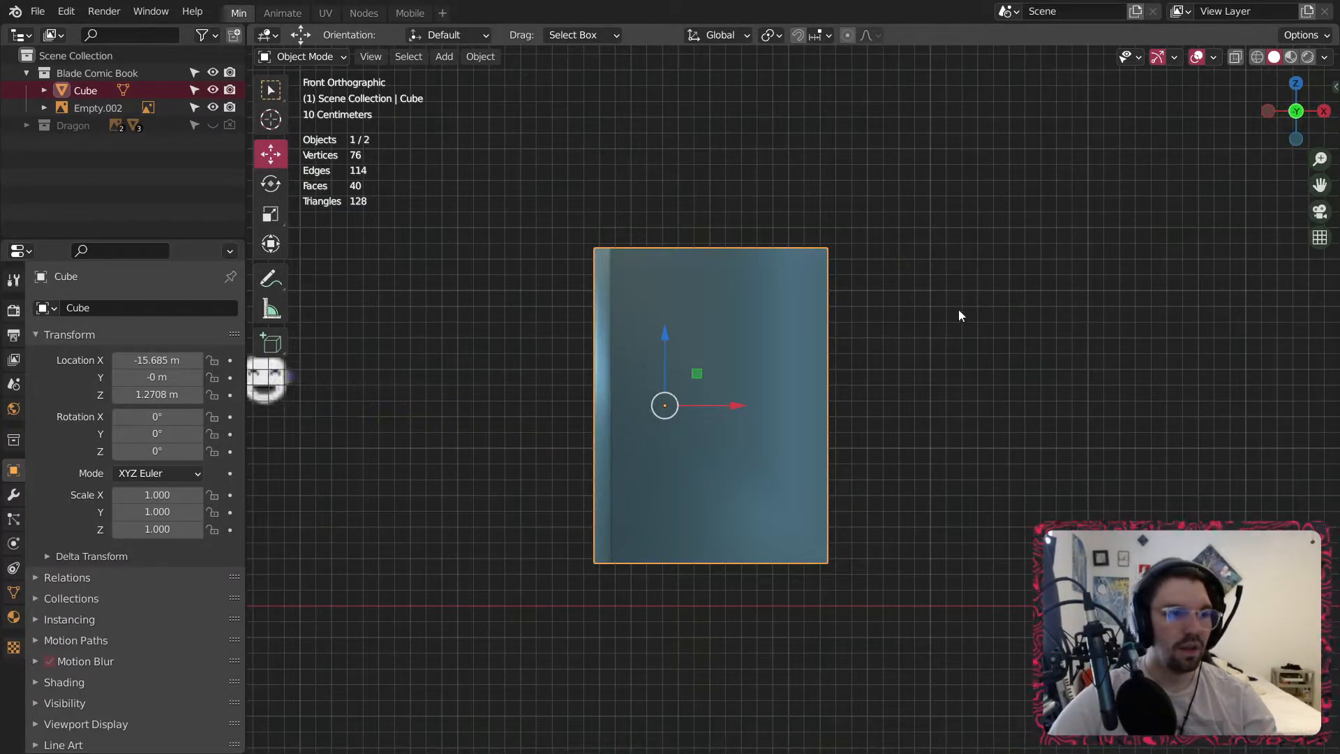
scroll(808, 384, "up", 2)
mouse_move(674, 413)
middle_mouse_down()
mouse_move(633, 424)
mouse_move(649, 418)
middle_mouse_up()
left_click(1277, 117)
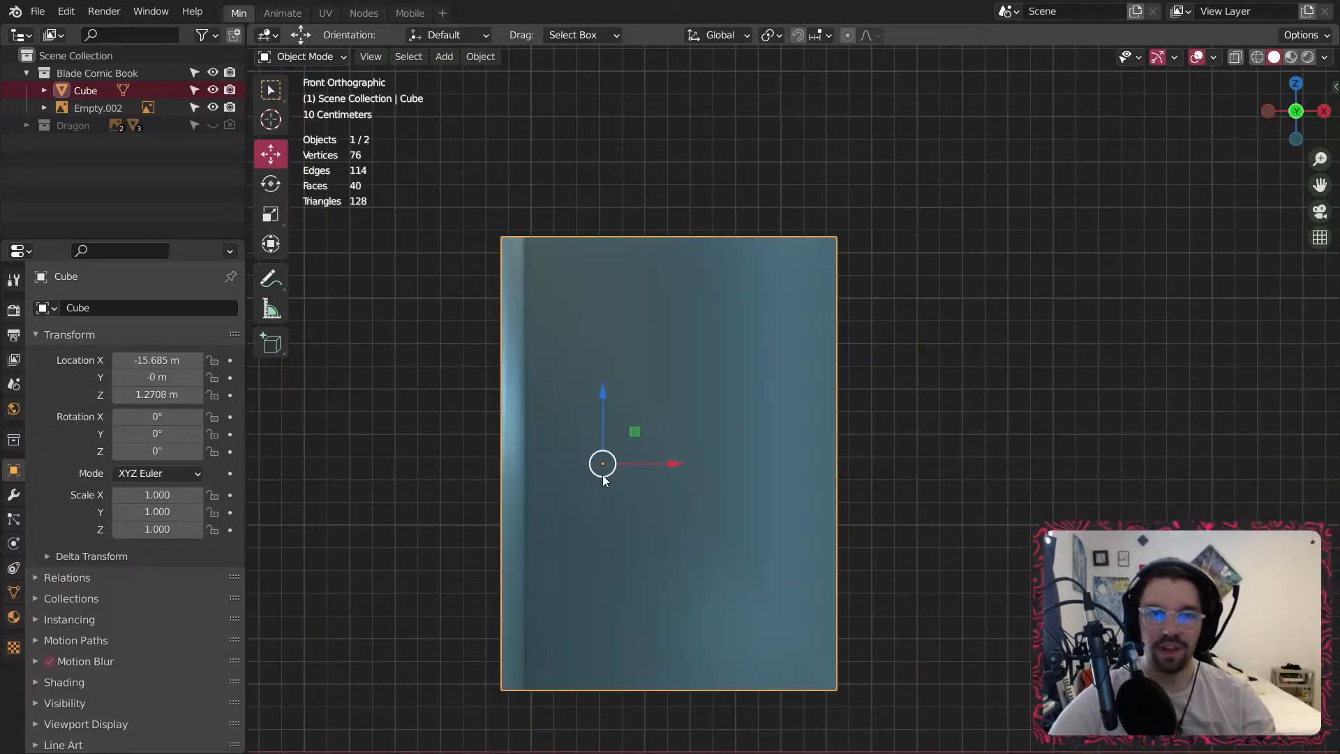
scroll(613, 385, "up", 1)
scroll(631, 404, "up", 2)
mouse_move(657, 437)
middle_mouse_down("shift")
mouse_move(637, 398)
mouse_move(650, 412)
middle_mouse_up("shift")
scroll(642, 400, "down", 1)
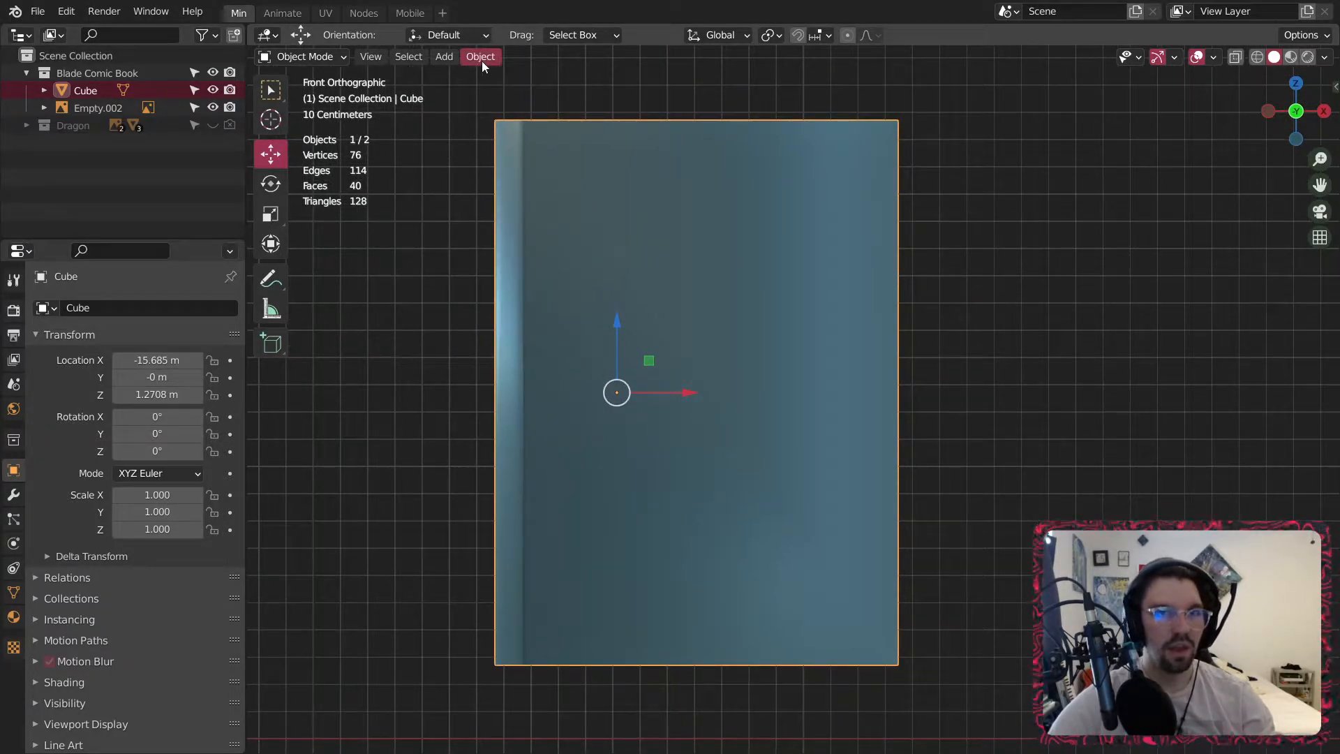
Switch to the UV workspace and frame the book in its front orthographic 3D view.
left_click(327, 13)
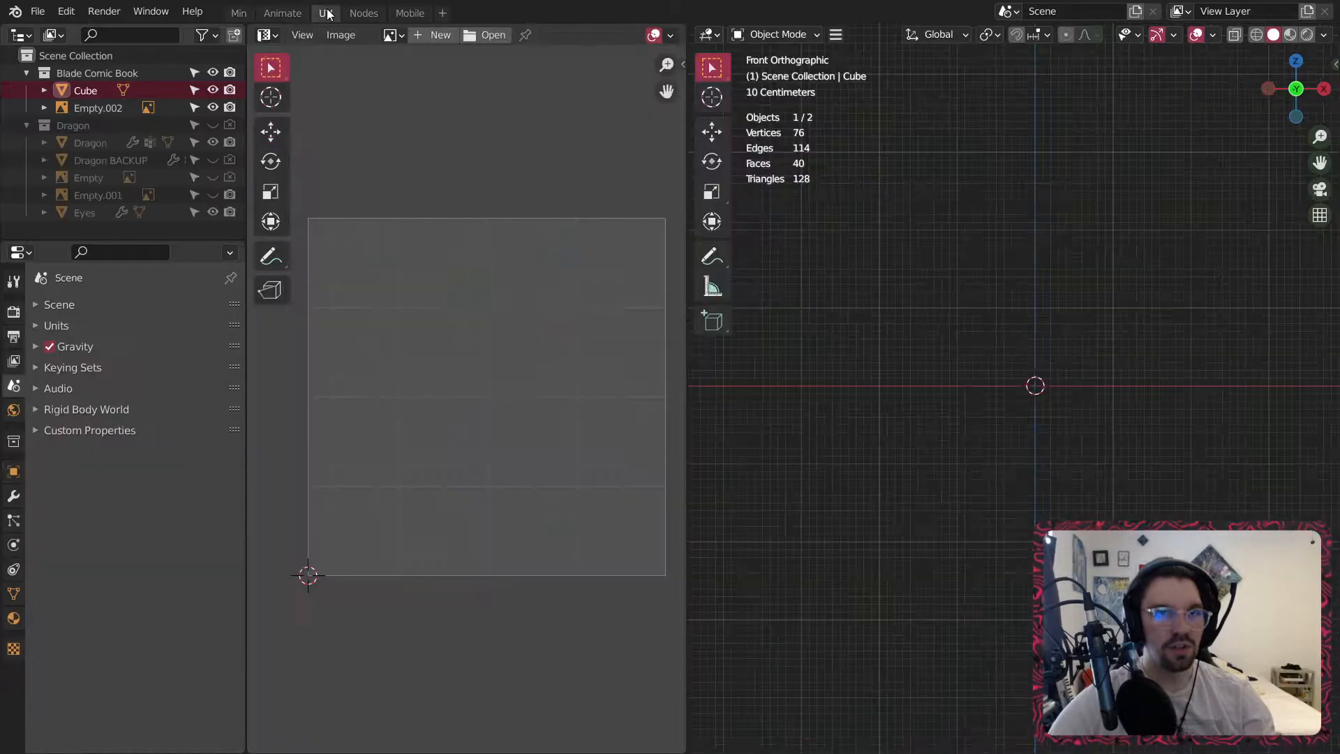
middle_click_drag(893, 354, 1103, 319, "shift")
scroll(963, 294, "down", 3)
scroll(900, 260, "up", 6)
middle_click_drag(883, 244, 1015, 388, "shift")
scroll(914, 335, "up", 2)
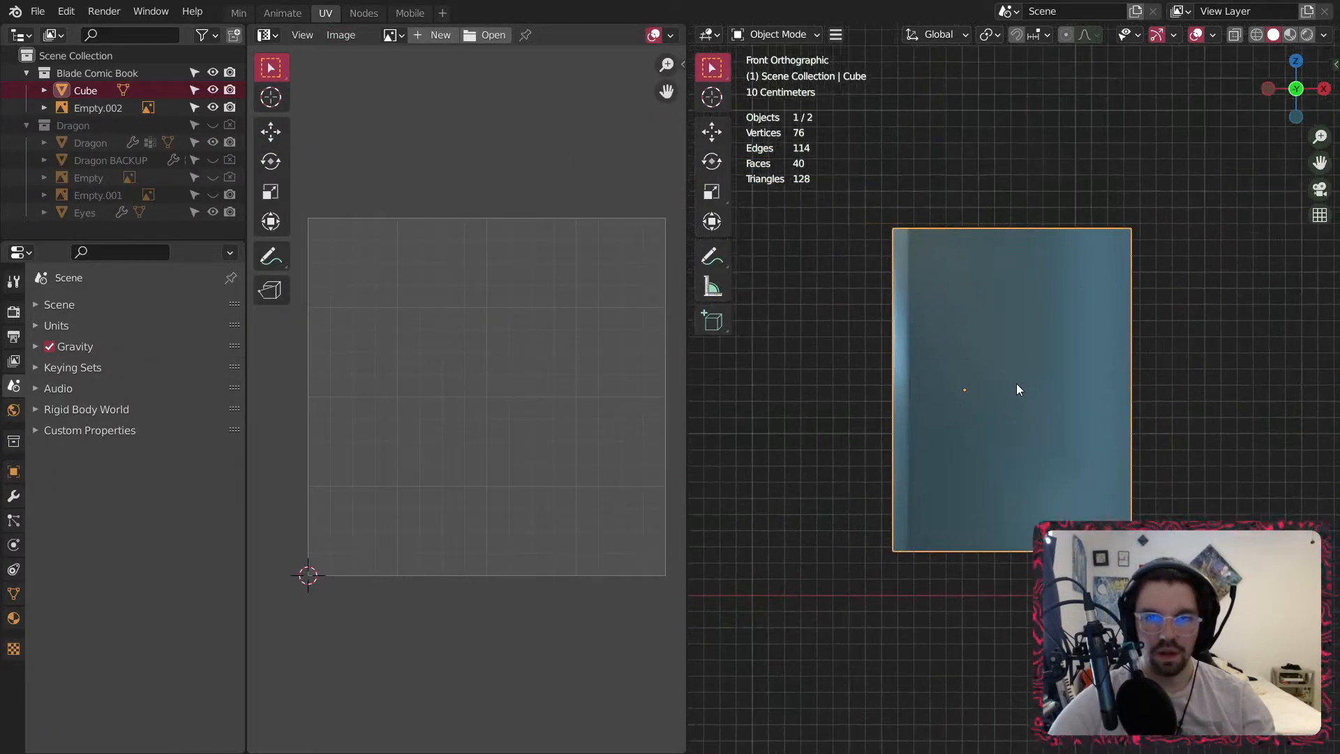
In Edit Mode, select the entire book mesh and unwrap it with Project from View.
left_click(775, 34)
left_click(789, 71)
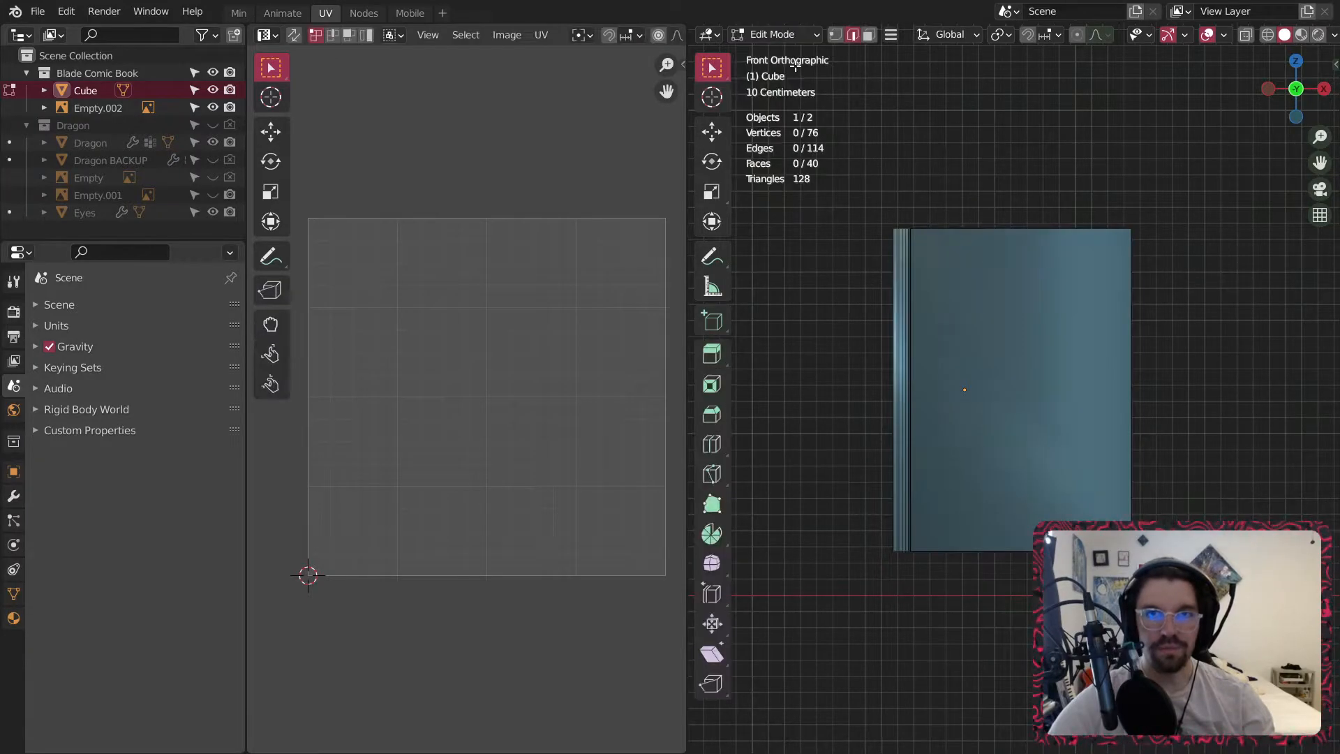
key("a")
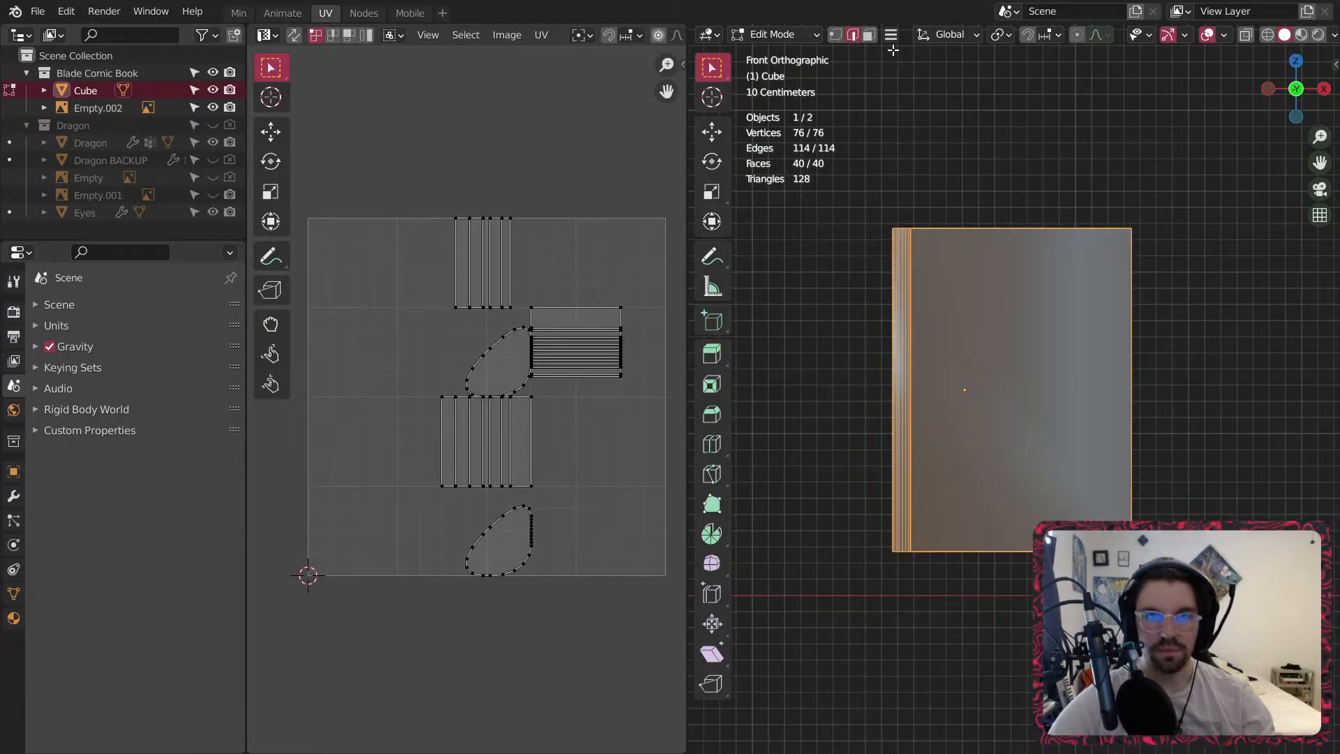
scroll(991, 363, "up", 4)
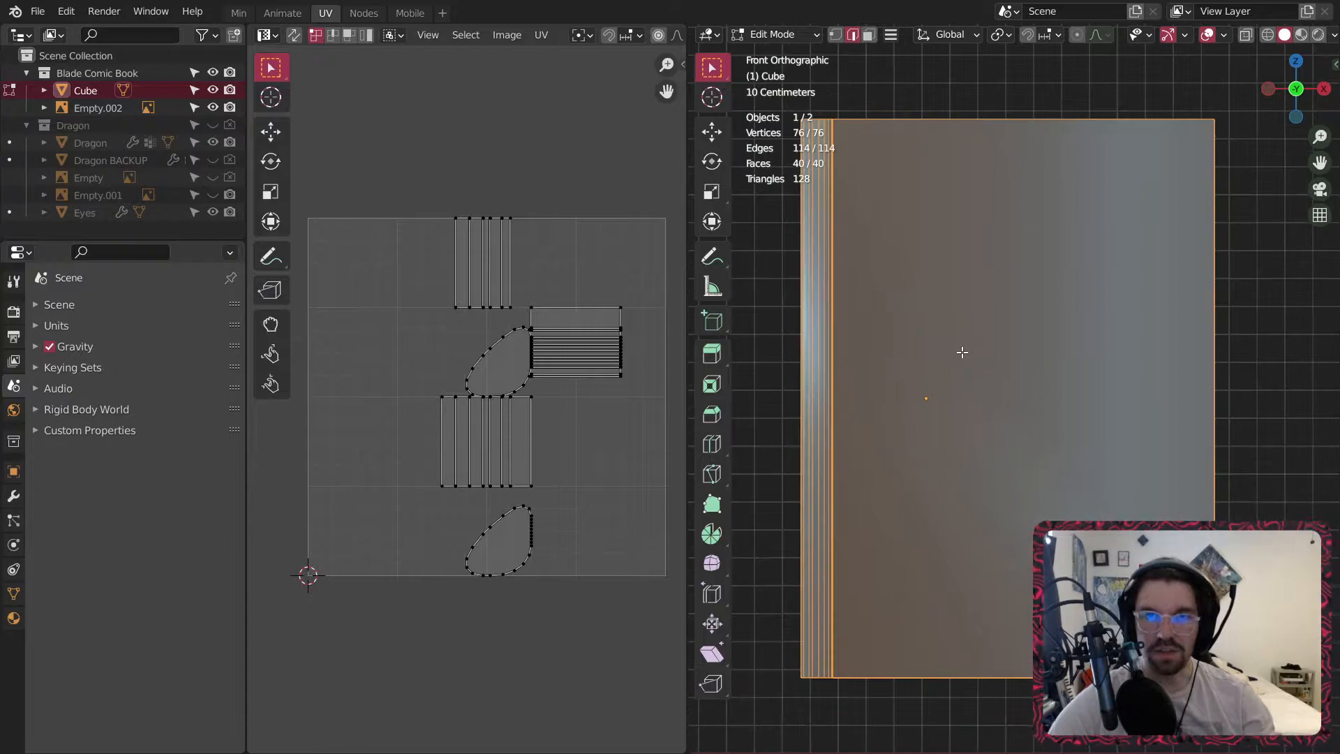
middle_click_drag(962, 352, 956, 346, "shift")
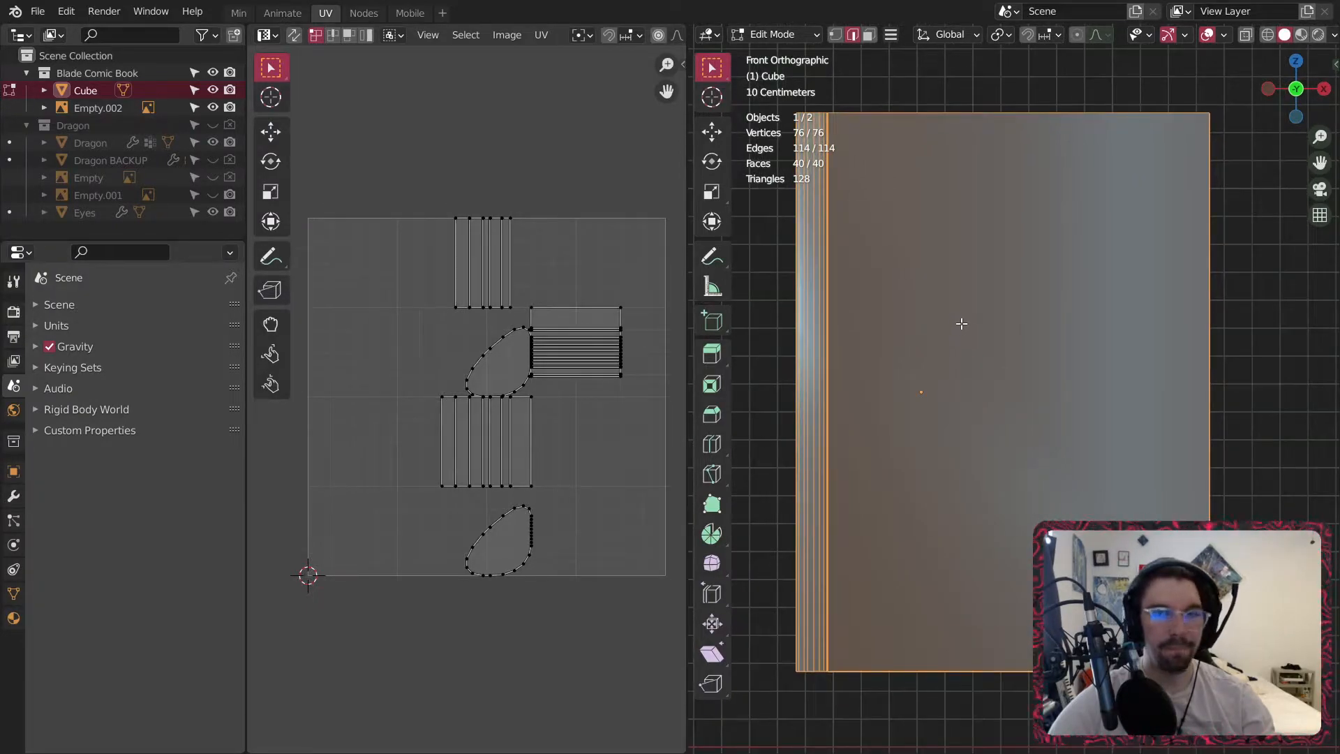
left_click(892, 36)
mouse_move(985, 174)
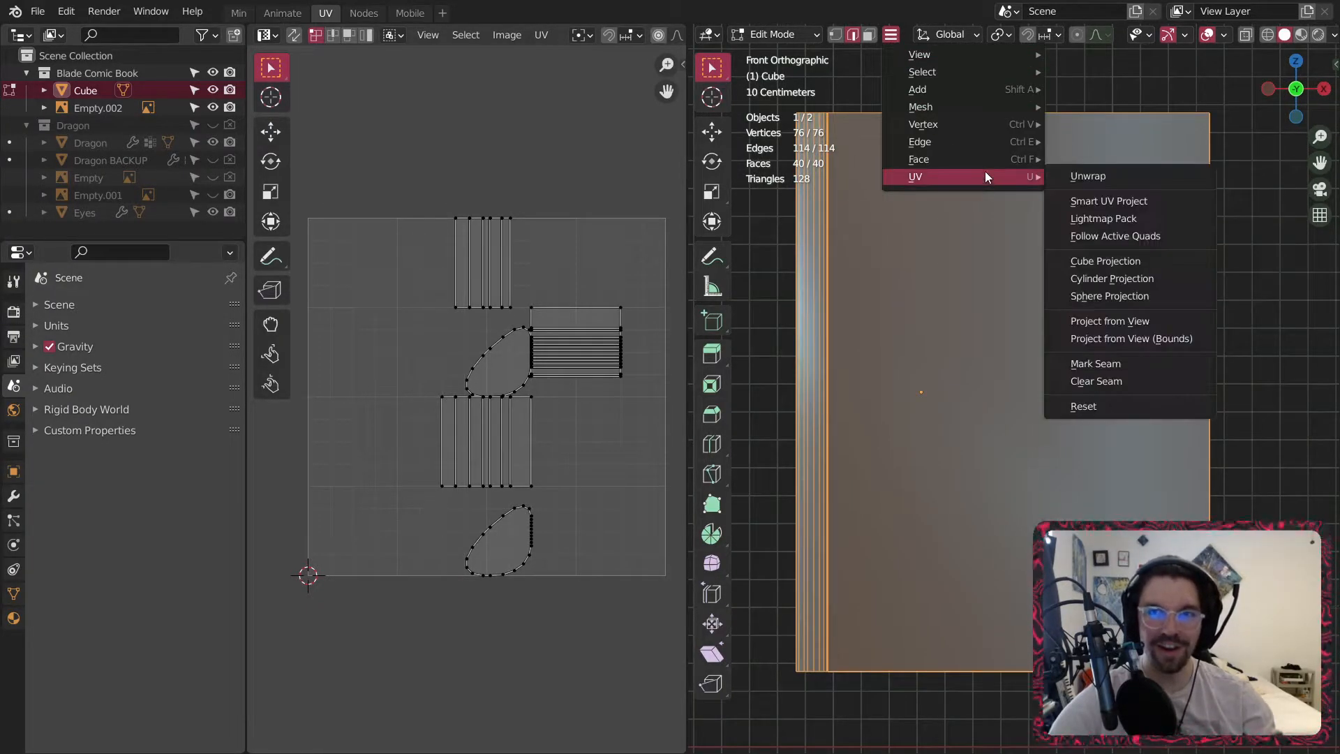
left_click(1132, 320)
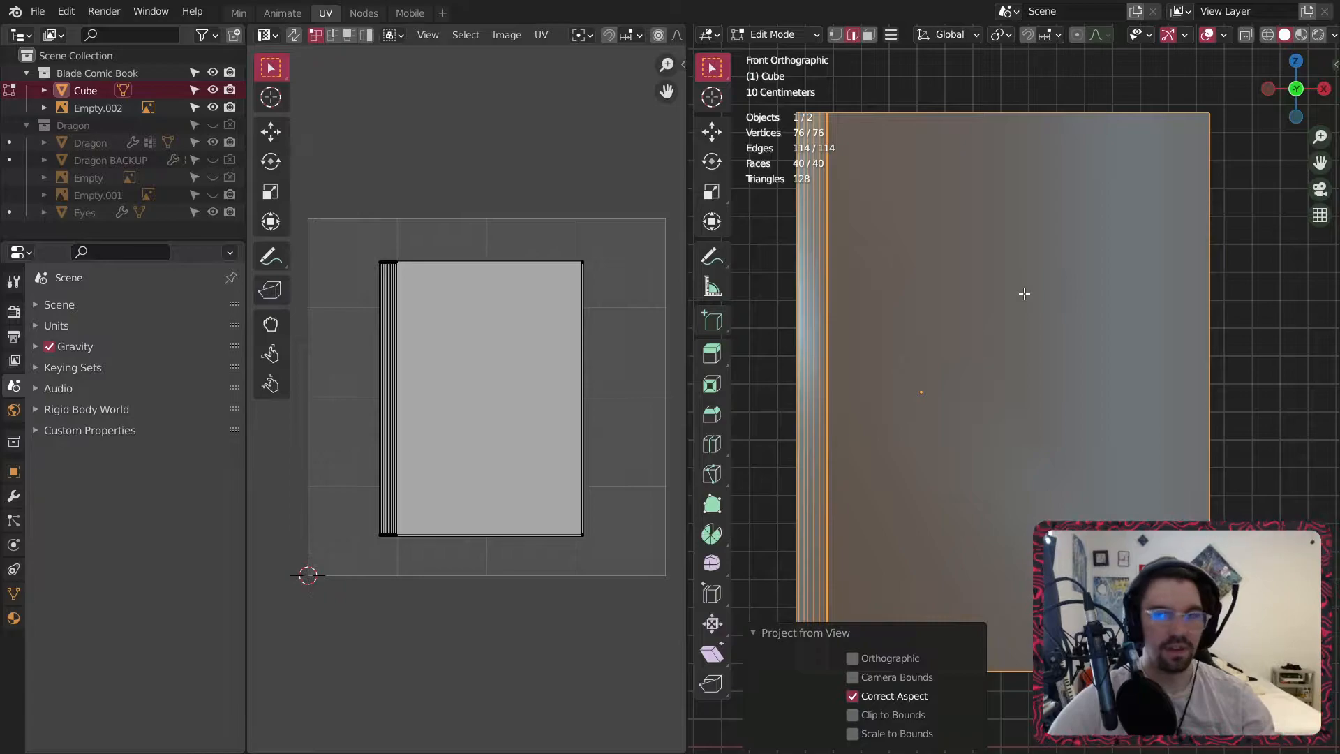
Leave mesh editing and return the book to Object Mode.
left_click(1249, 316)
left_click(750, 35)
left_click(778, 51)
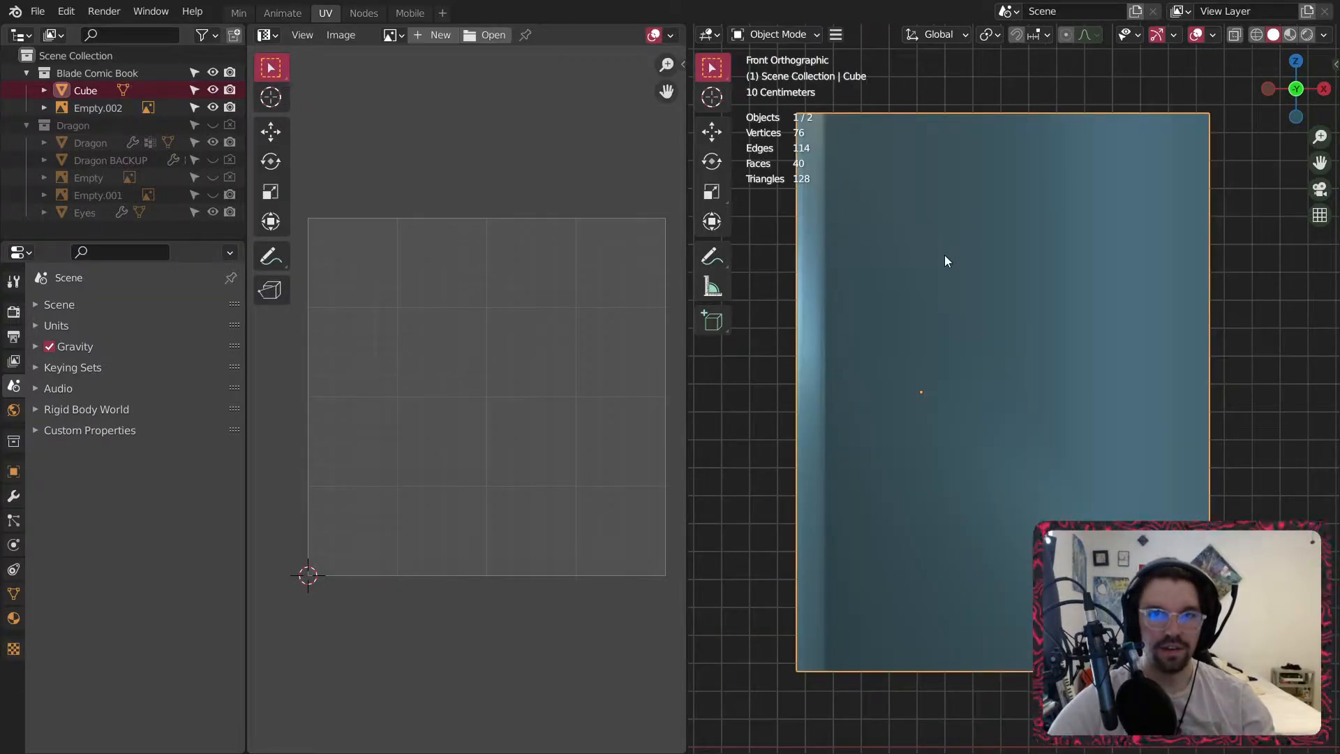
In Edit Mode, select the book's whole UV layout and scale it up until it nearly spans the UV tile's height.
key("a")
left_click(770, 35)
left_click(772, 75)
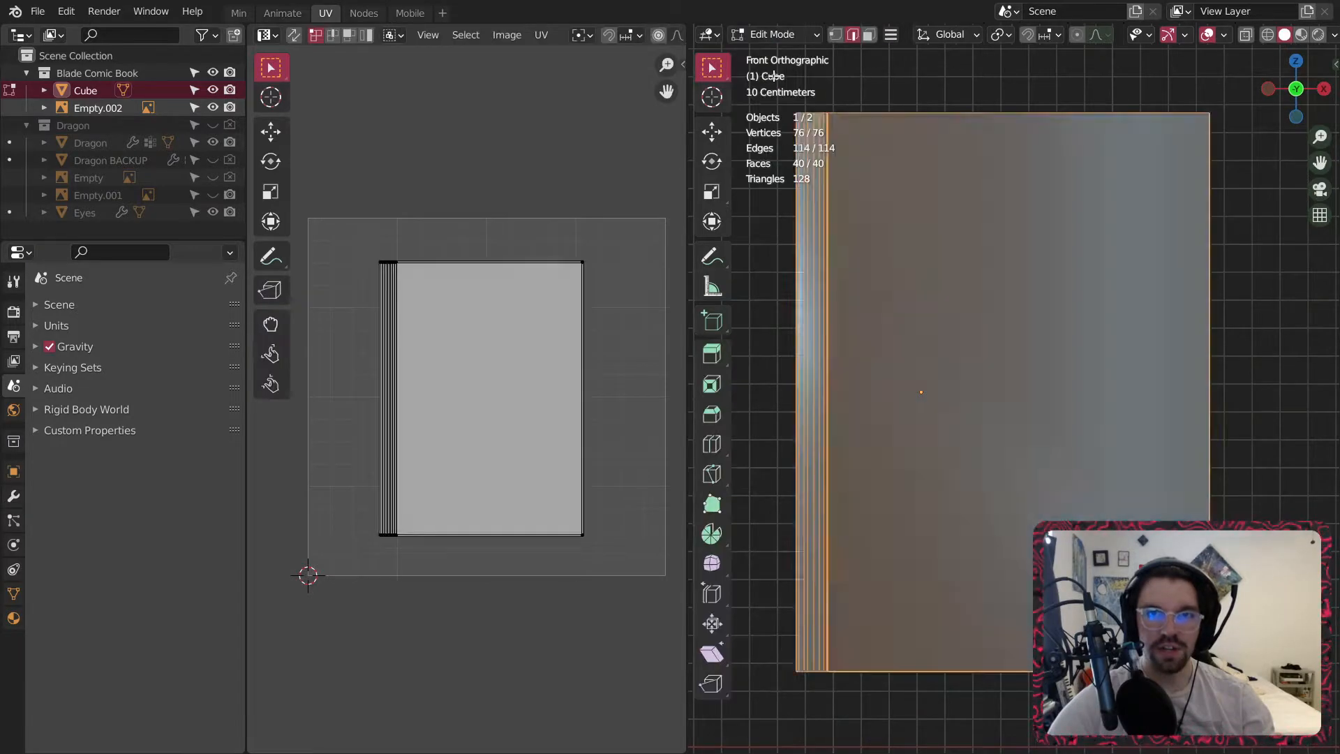
left_click_drag(656, 187, 332, 583)
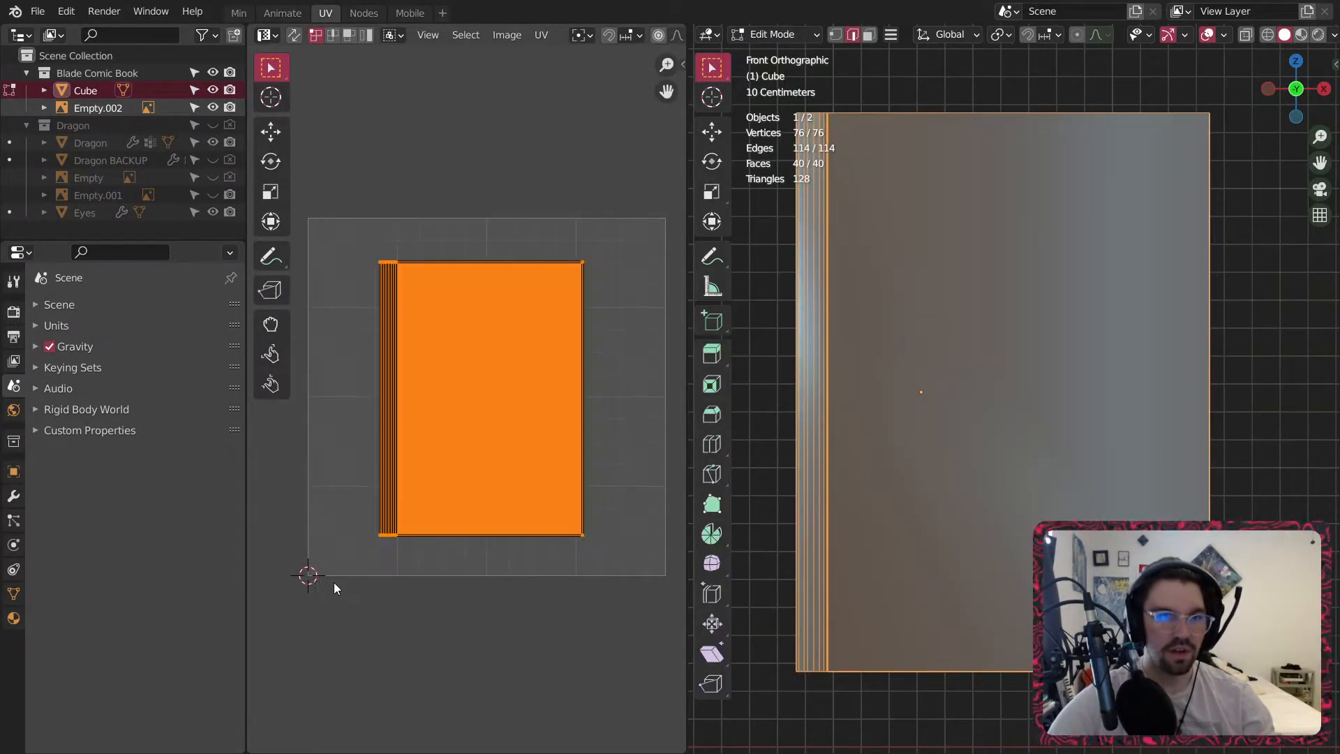
key("s")
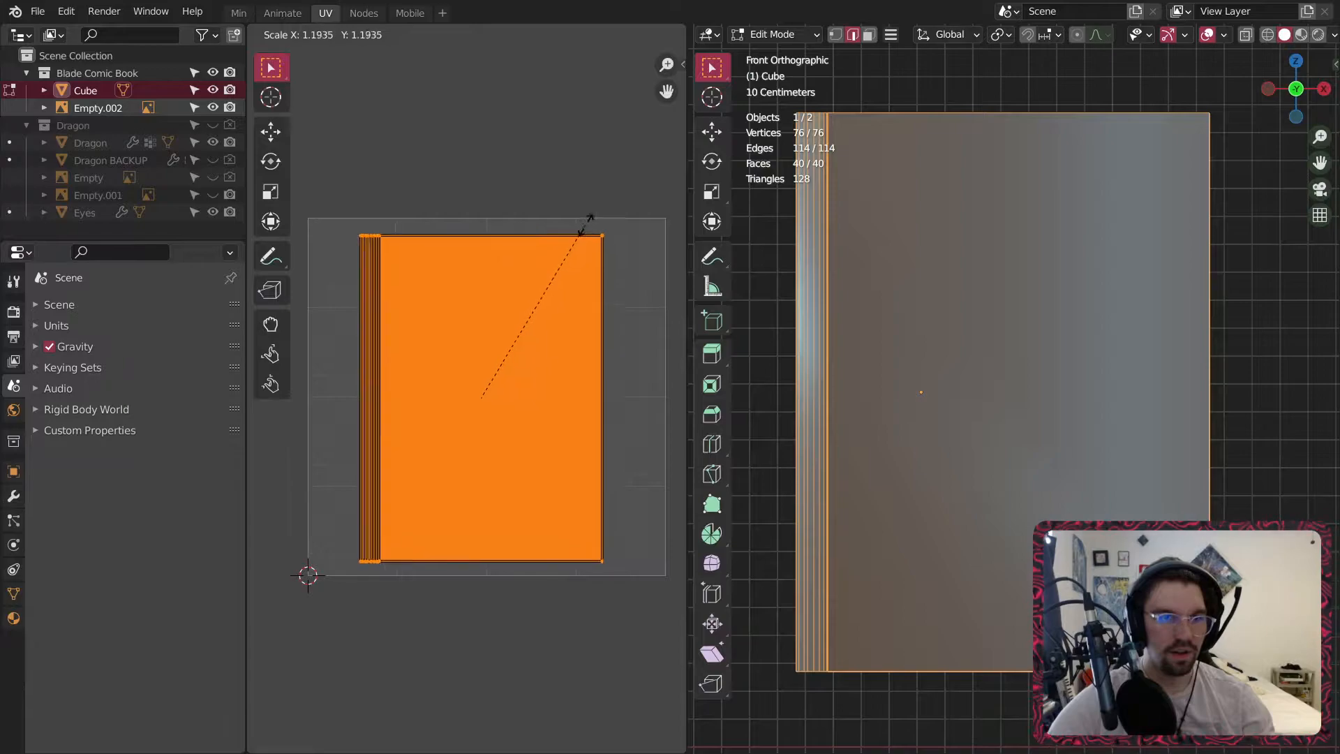
left_click(588, 219)
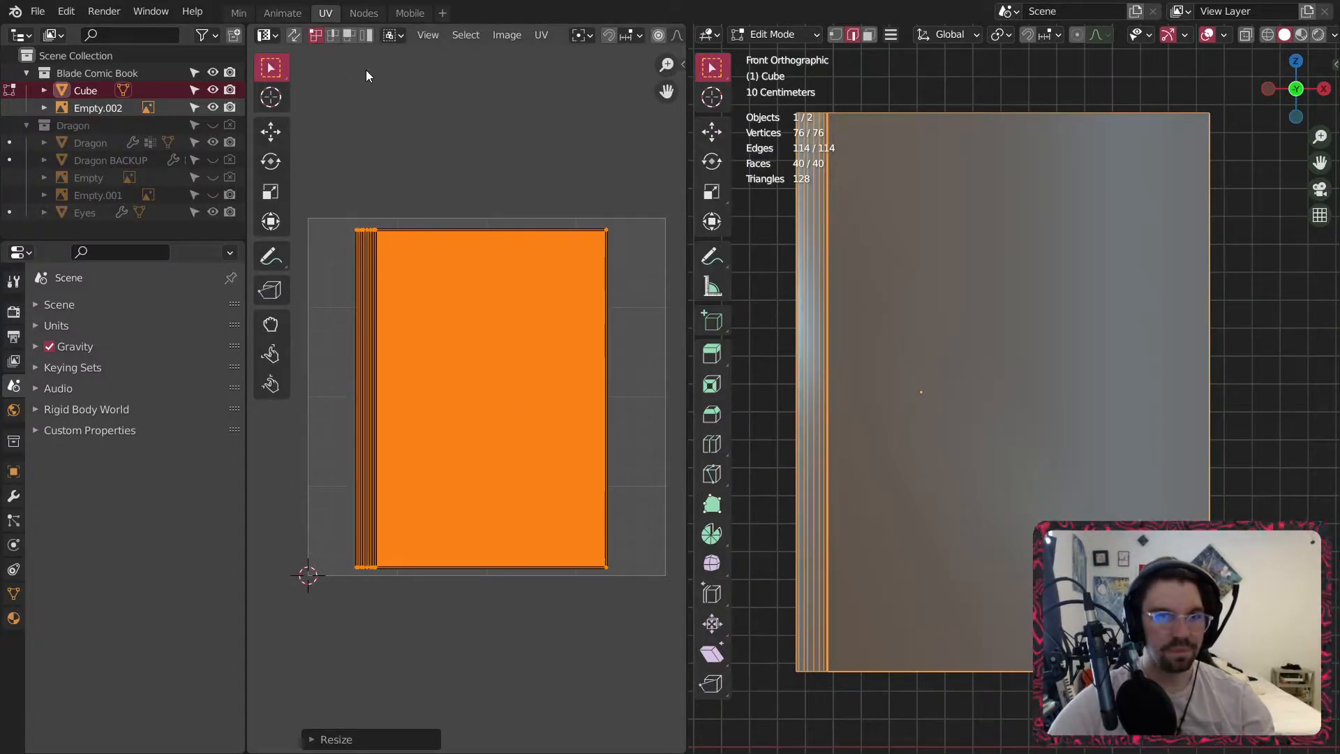
left_click(362, 144)
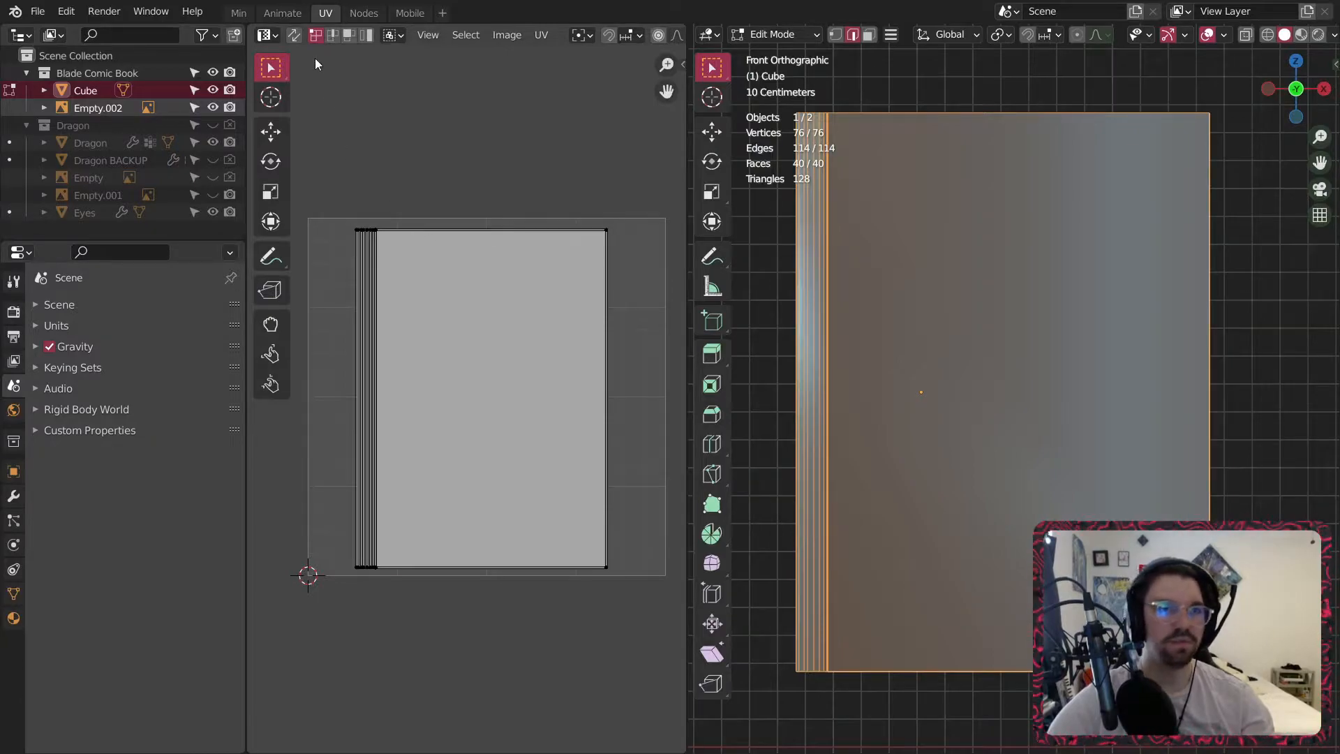
Return to the Min workspace and set the book back to Object Mode with nothing selected.
left_click(241, 12)
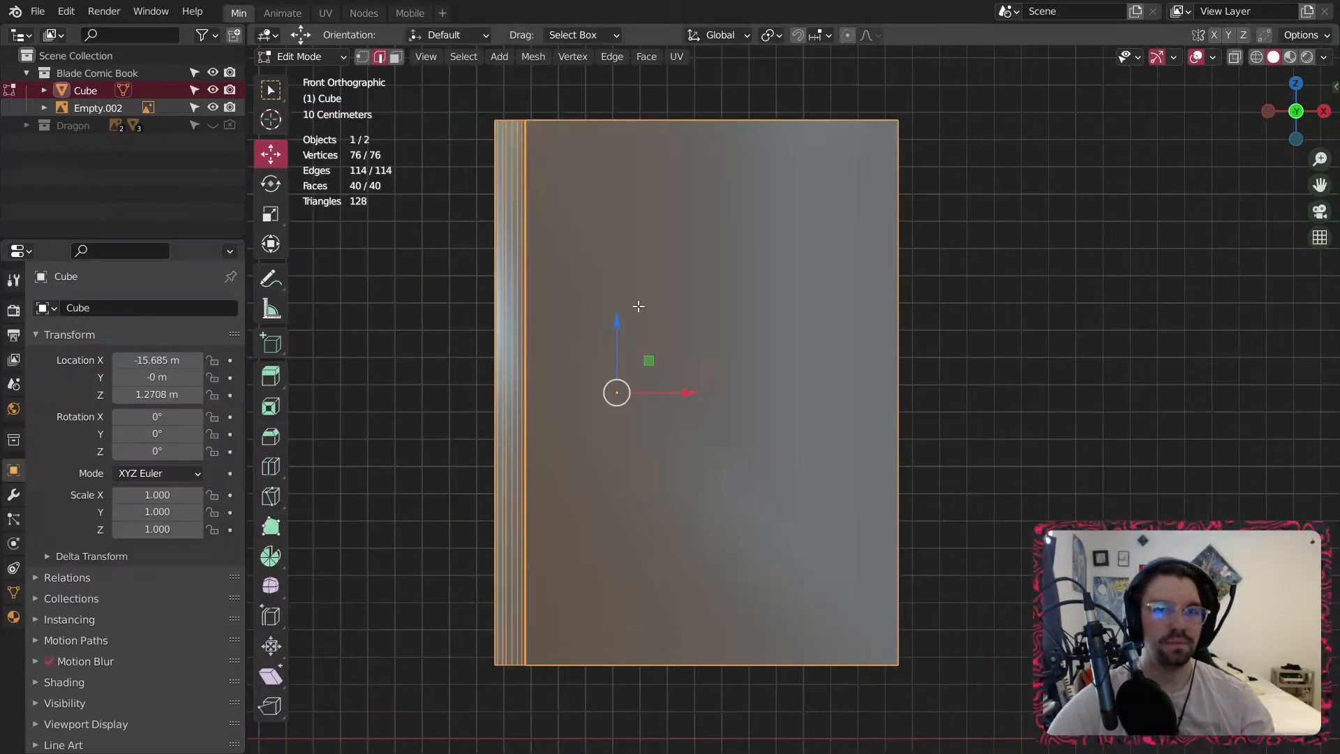
left_click(299, 58)
left_click(308, 79)
left_click(425, 320)
middle_click_drag(424, 320, 482, 335)
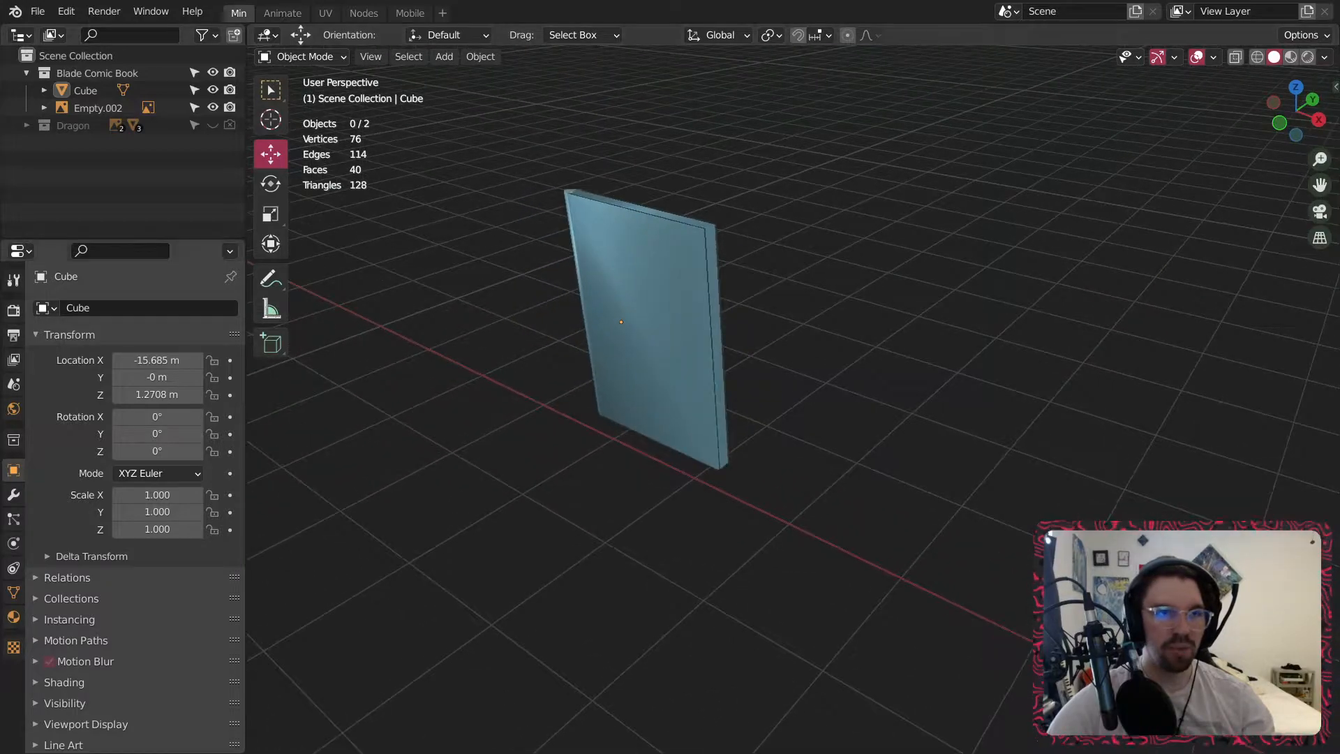
Rename the book object as Comic and deselect it.
left_click(98, 89)
key("Return")
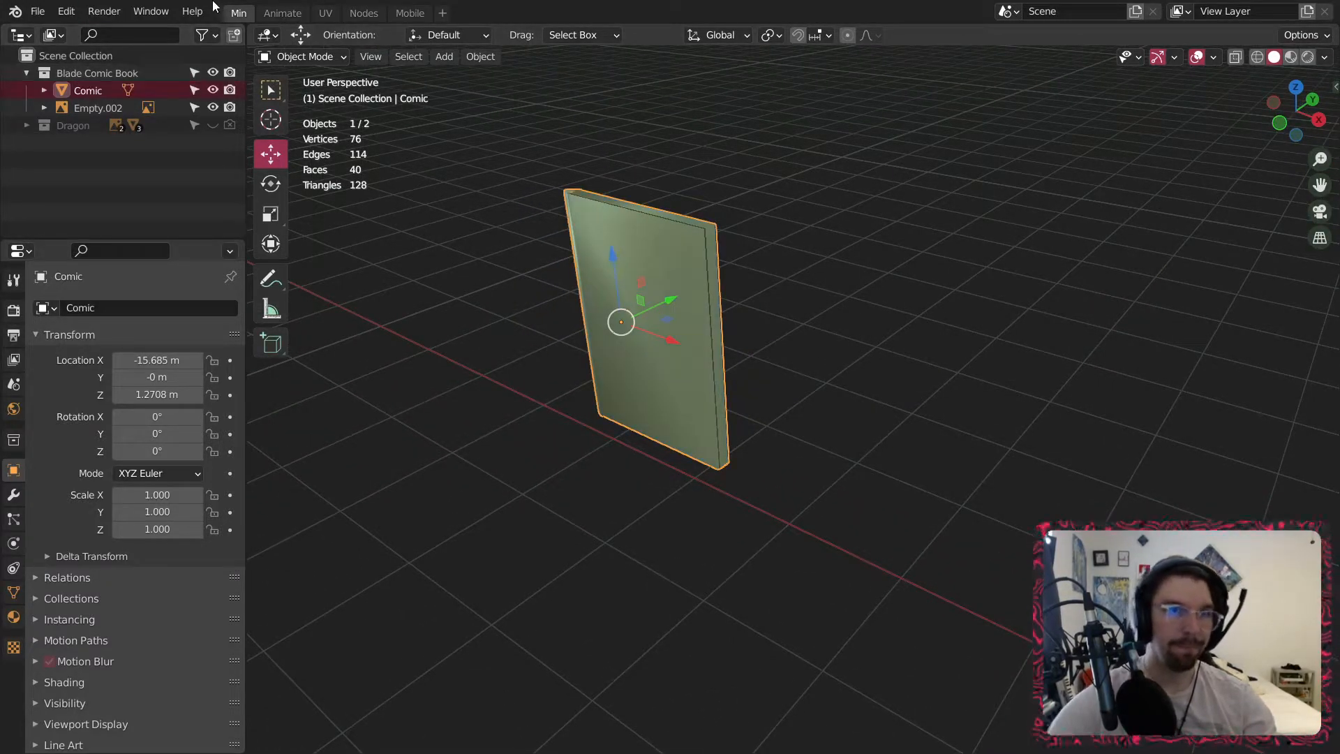
left_click(531, 165)
middle_click_drag(581, 165, 609, 130)
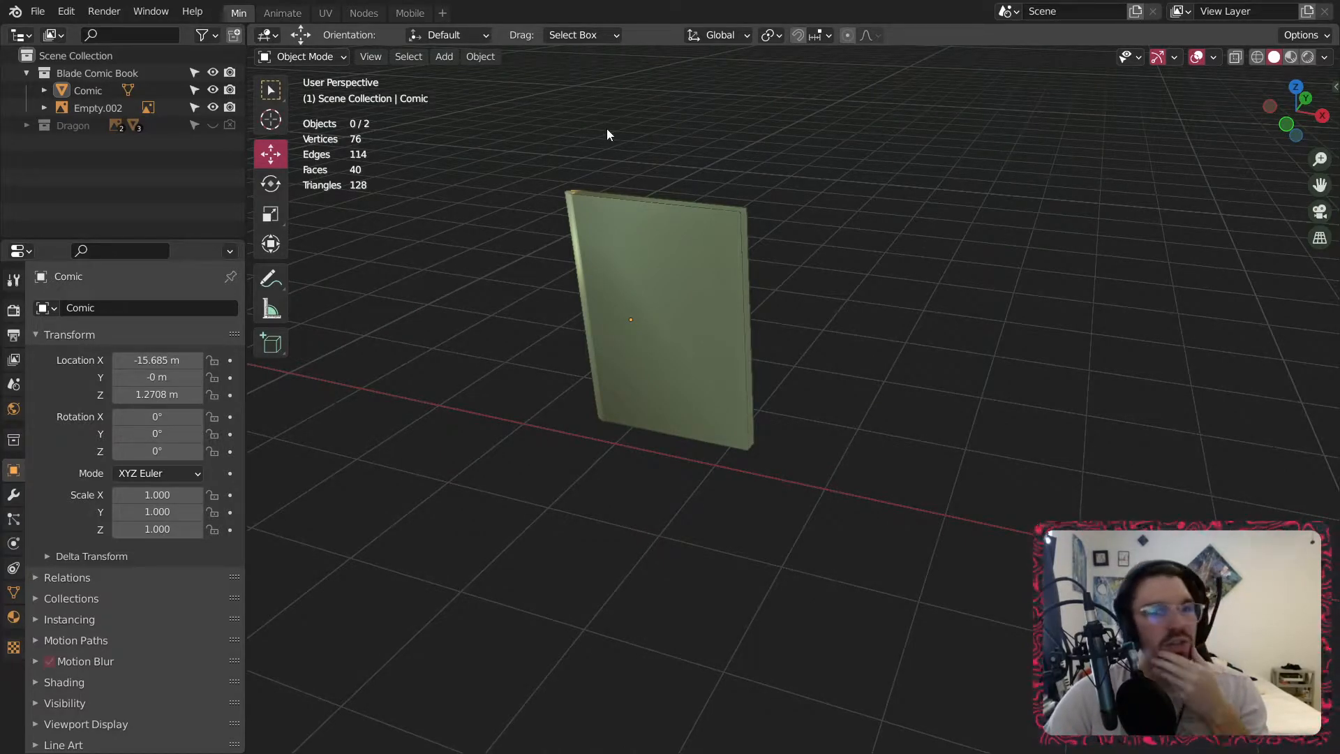
Add a mesh cube at the world origin.
left_click(447, 56)
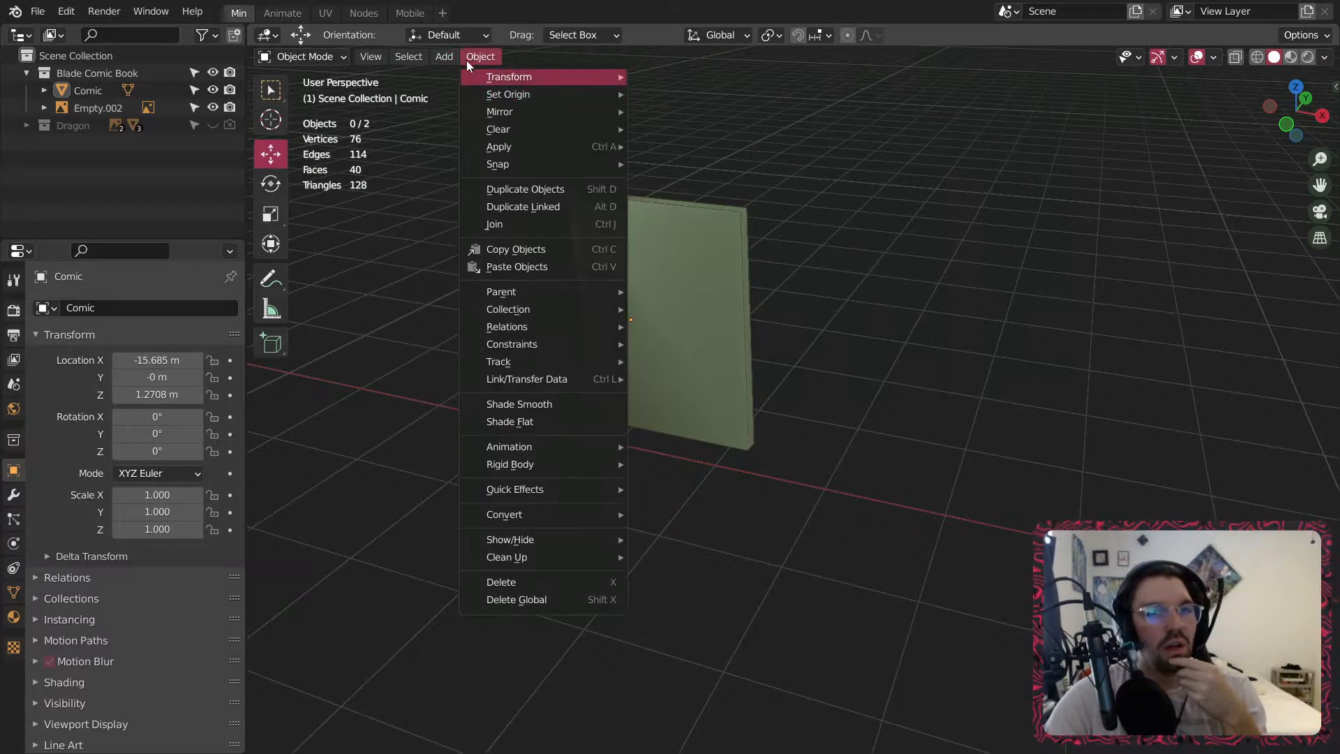
mouse_move(474, 72)
left_click(627, 95)
Move the comic and the reference image along the X axis so they sit closer to the new cube.
scroll(764, 417, "down", 4)
middle_click_drag(1011, 437, 896, 458, "shift")
scroll(897, 458, "down", 4)
middle_click_drag(1088, 463, 655, 463, "shift")
scroll(845, 441, "up", 4)
scroll(655, 463, "down", 4)
middle_click_drag(419, 391, 827, 360, "shift")
scroll(826, 360, "down", 2)
left_click(904, 415)
left_click_drag(956, 408, 1099, 408)
left_click(754, 332)
left_click_drag(839, 343, 1140, 393)
Scale the new cube into a narrow, thin upright block, about 0.208 in X and 0.073 in Y.
middle_click_drag(1139, 392, 843, 375, "shift")
scroll(617, 492, "up", 6)
left_click(508, 349)
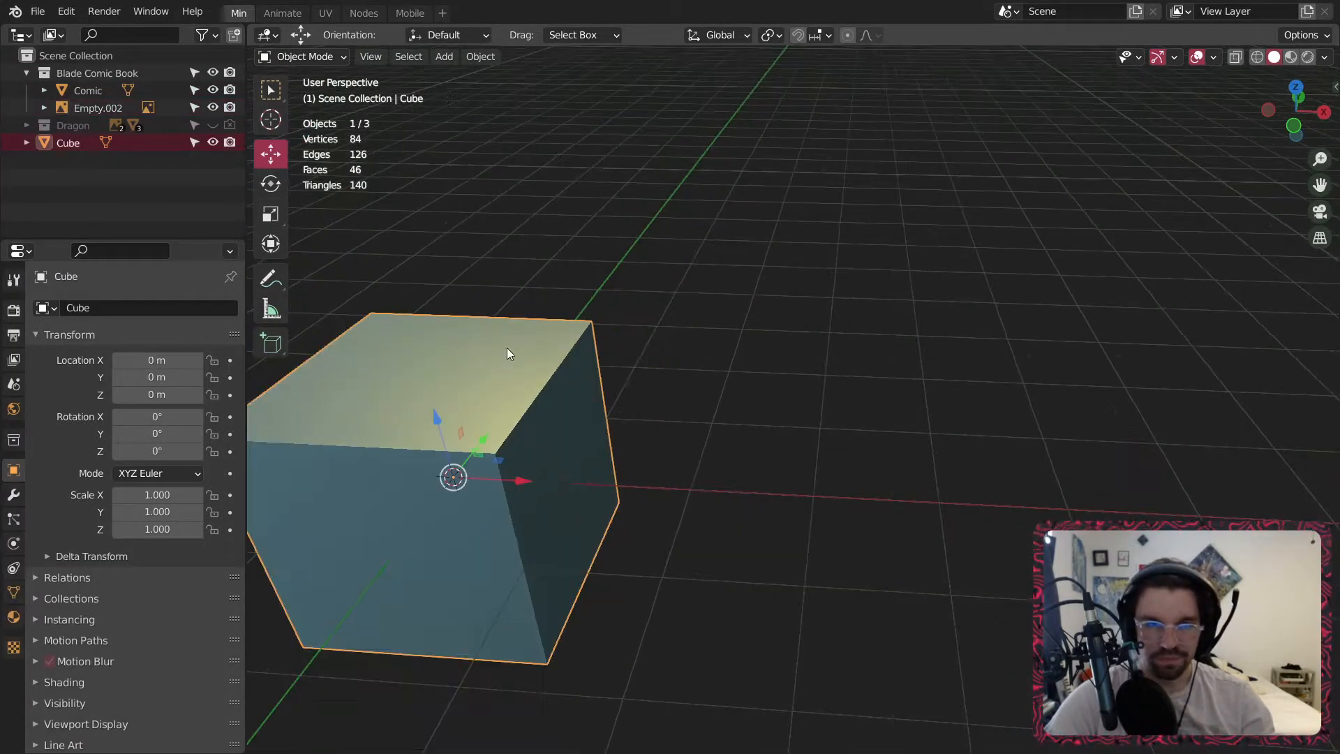
scroll(555, 446, "down", 3)
middle_click_drag(555, 446, 800, 440, "shift")
middle_click_drag(800, 440, 280, 261)
scroll(771, 353, "up", 1)
left_click(264, 227)
middle_click_drag(639, 518, 702, 528)
left_click_drag(719, 528, 664, 536)
middle_click_drag(663, 536, 822, 492)
left_click_drag(734, 501, 687, 508)
middle_click_drag(687, 508, 728, 494)
left_click_drag(728, 494, 690, 490)
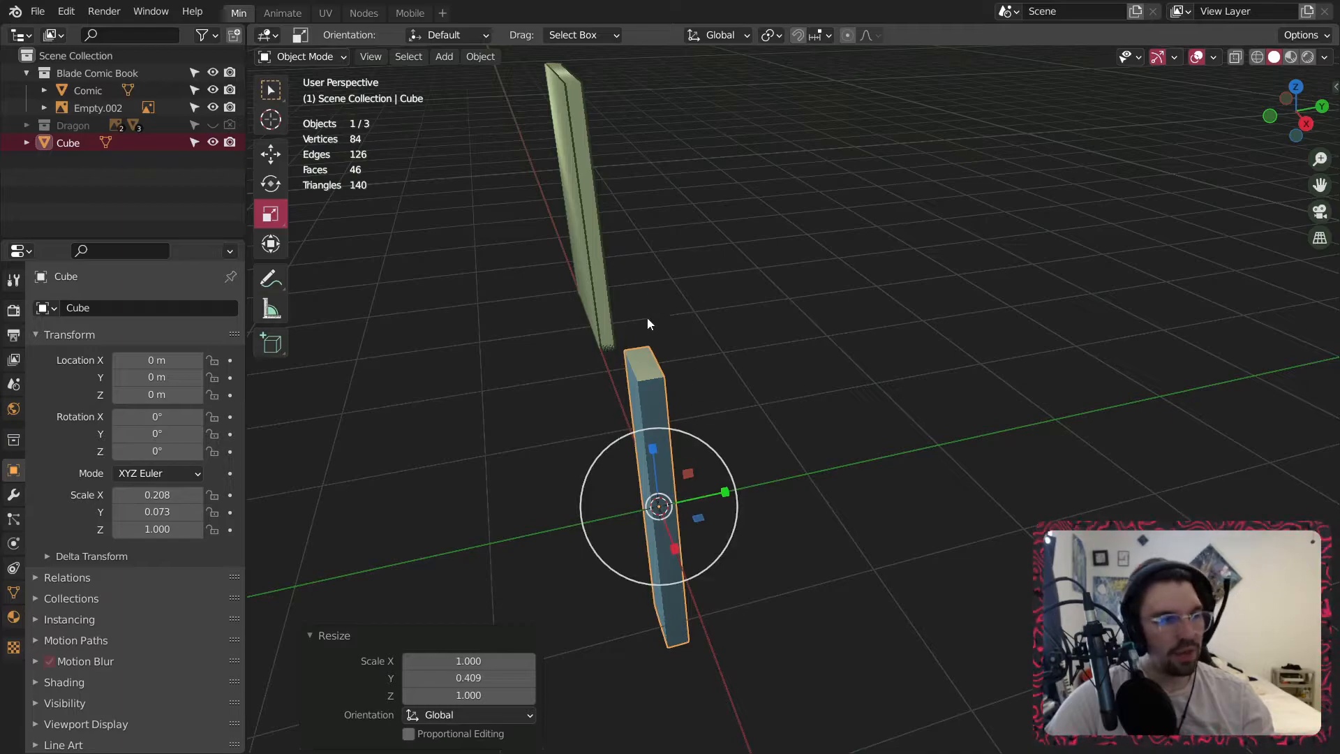
Stretch the block's height to a Z scale of about 1.088.
middle_click_drag(638, 315, 737, 302)
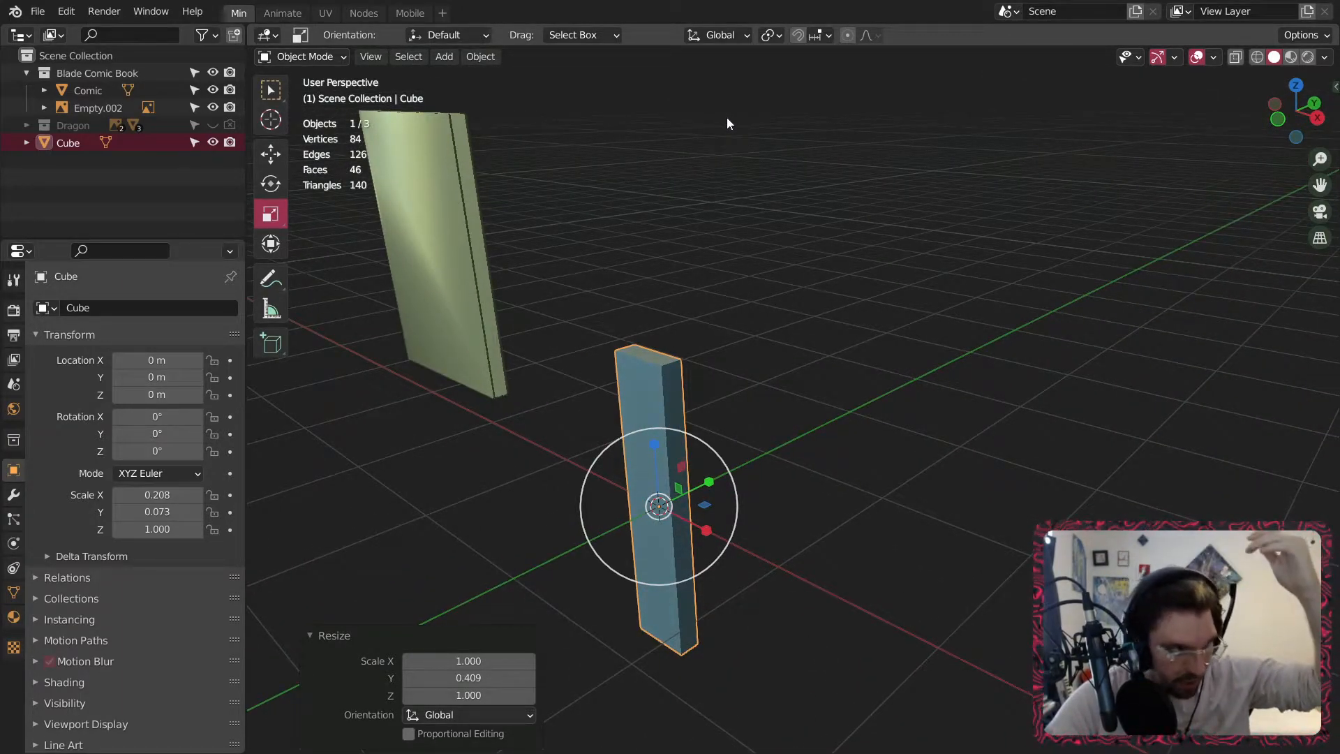
middle_click_drag(626, 461, 706, 437)
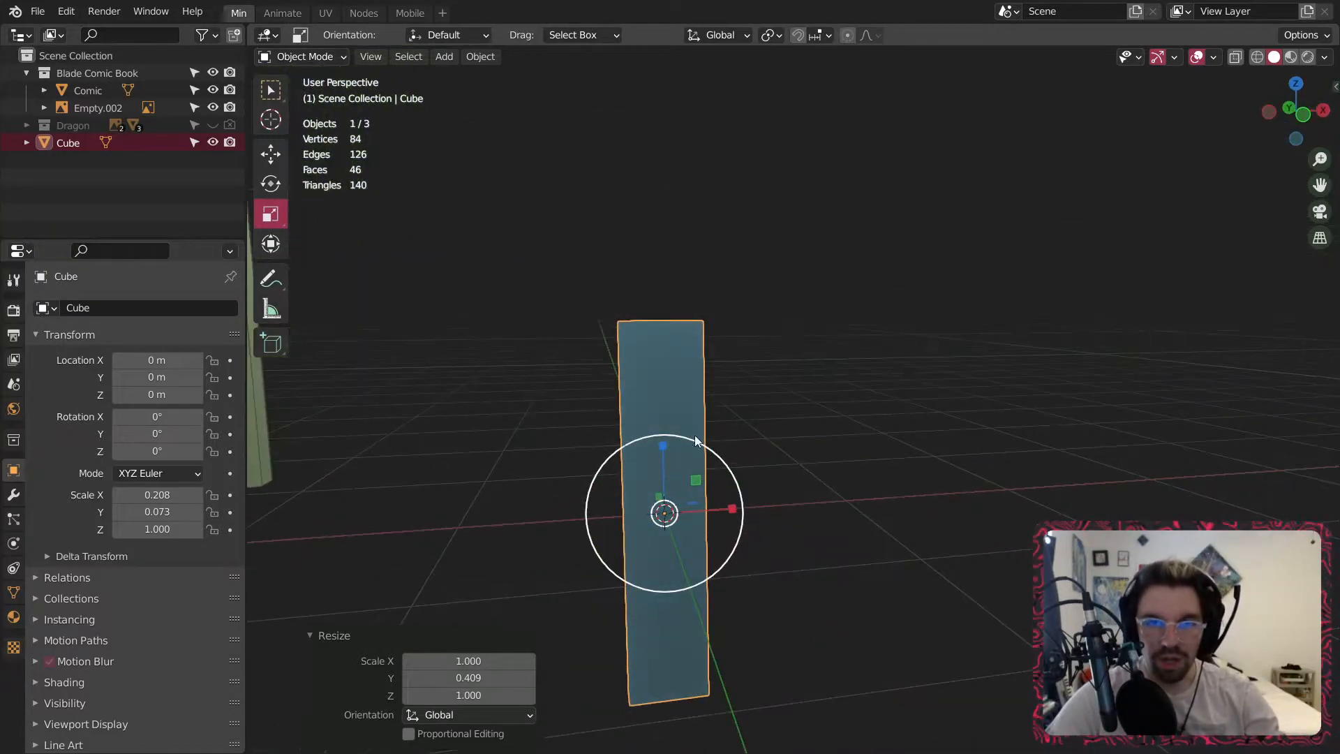
left_click_drag(662, 447, 668, 447)
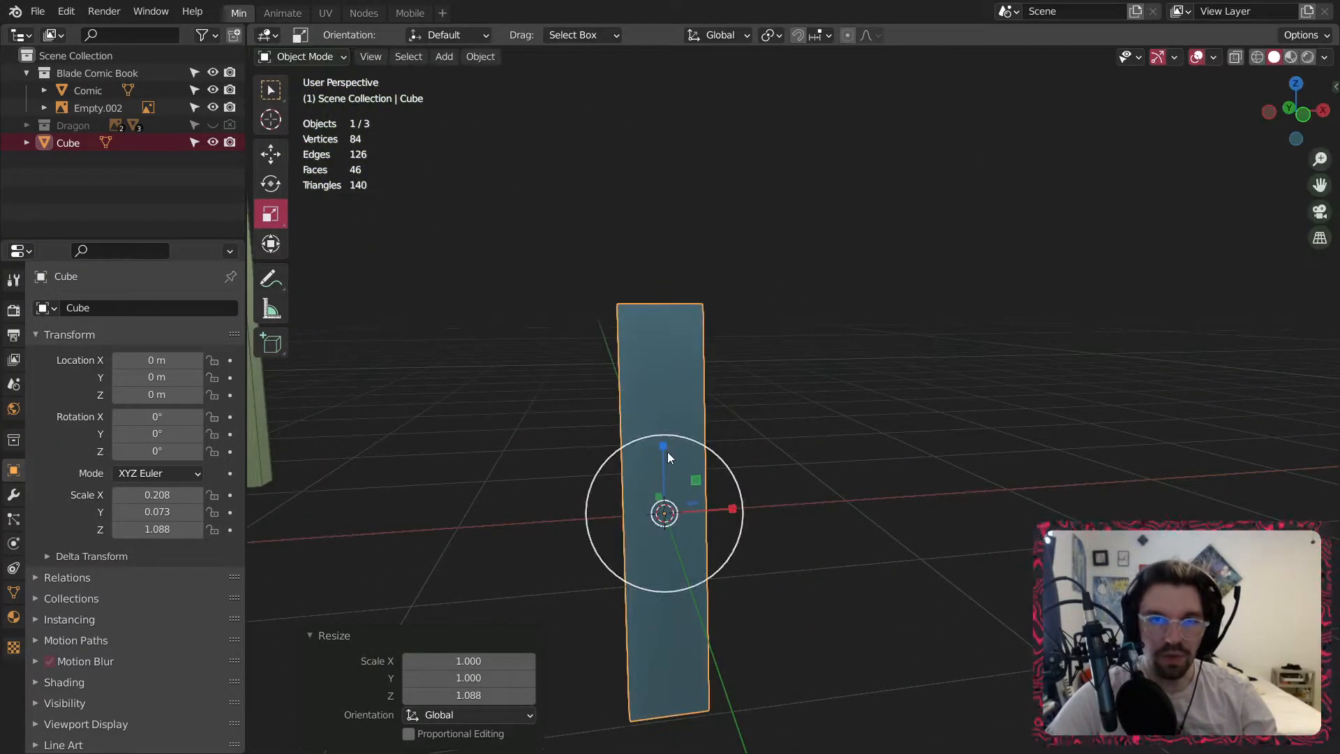
middle_click_drag(668, 446, 681, 380)
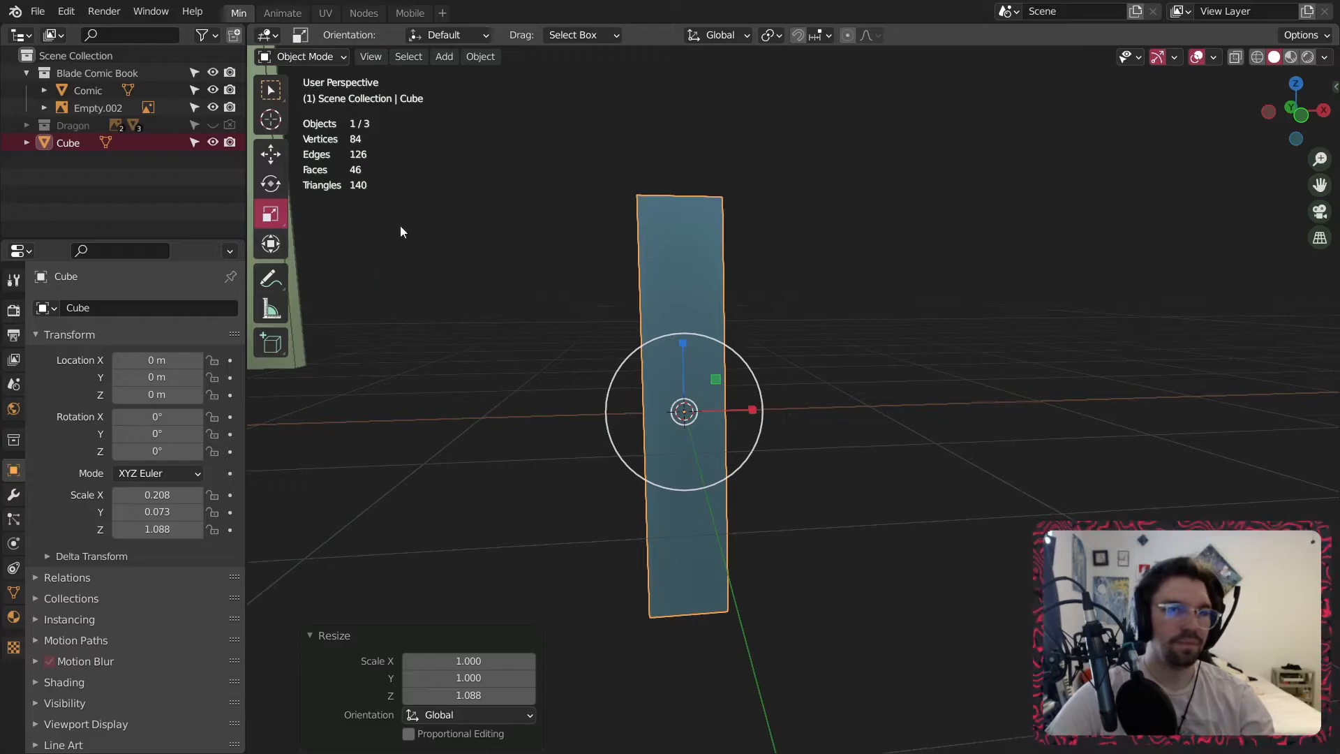
In Edit Mode, add a centred vertical loop cut and a horizontal loop cut at factor 0.130 below the block's middle.
left_click(299, 56)
left_click(304, 92)
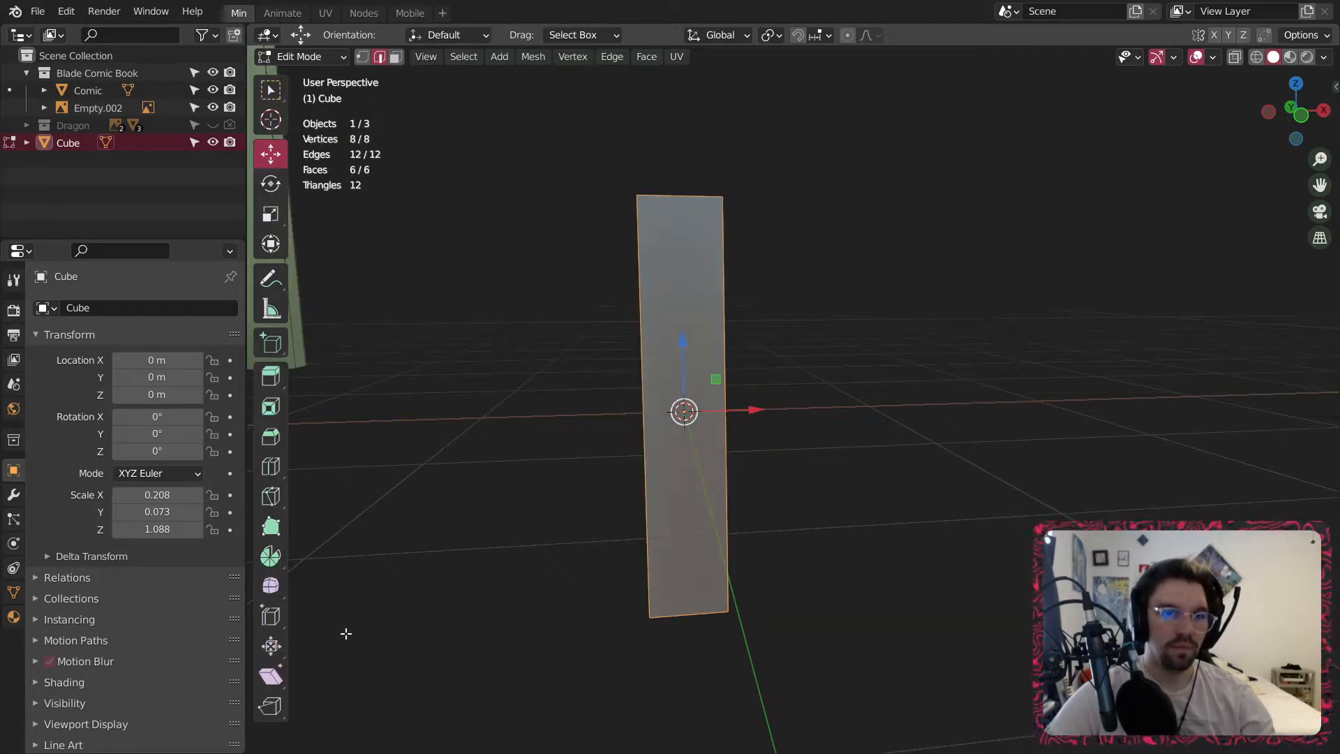
left_click(271, 466)
left_click(726, 419)
middle_click_drag(727, 439, 614, 518)
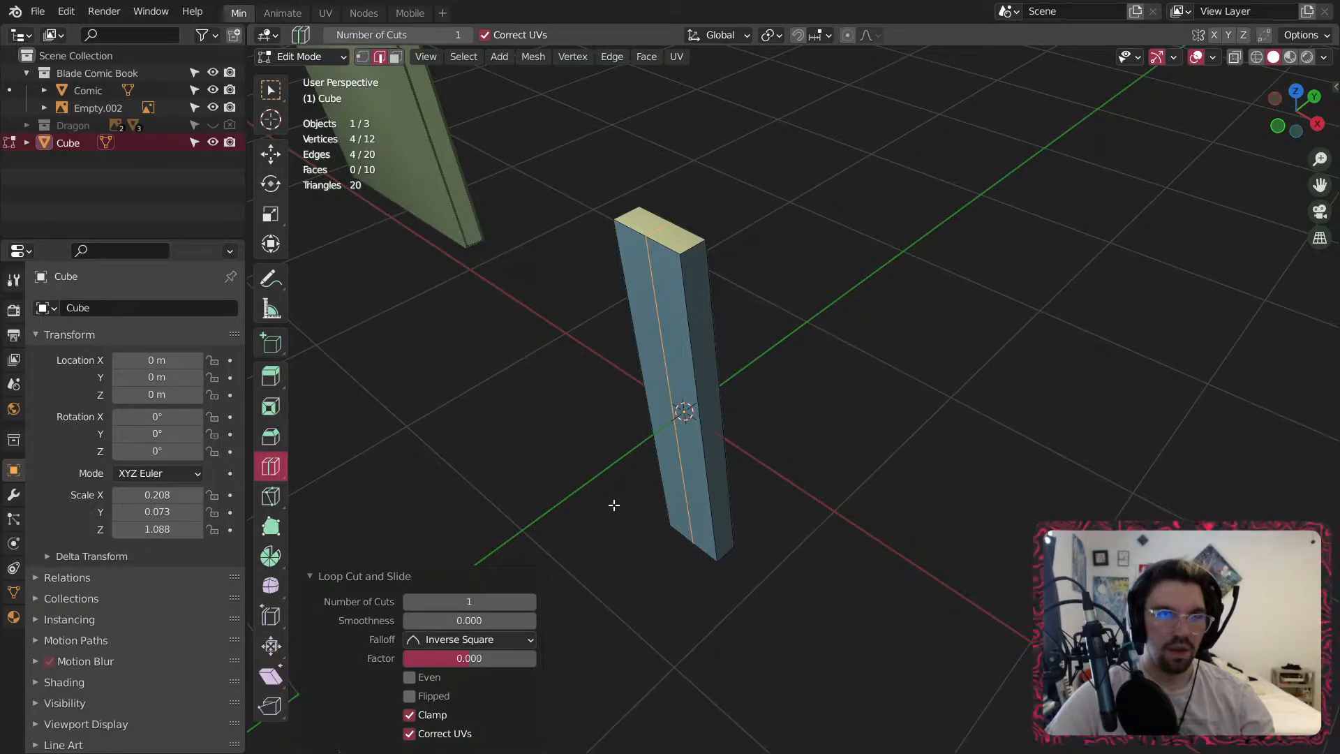
left_click_drag(717, 472, 727, 481)
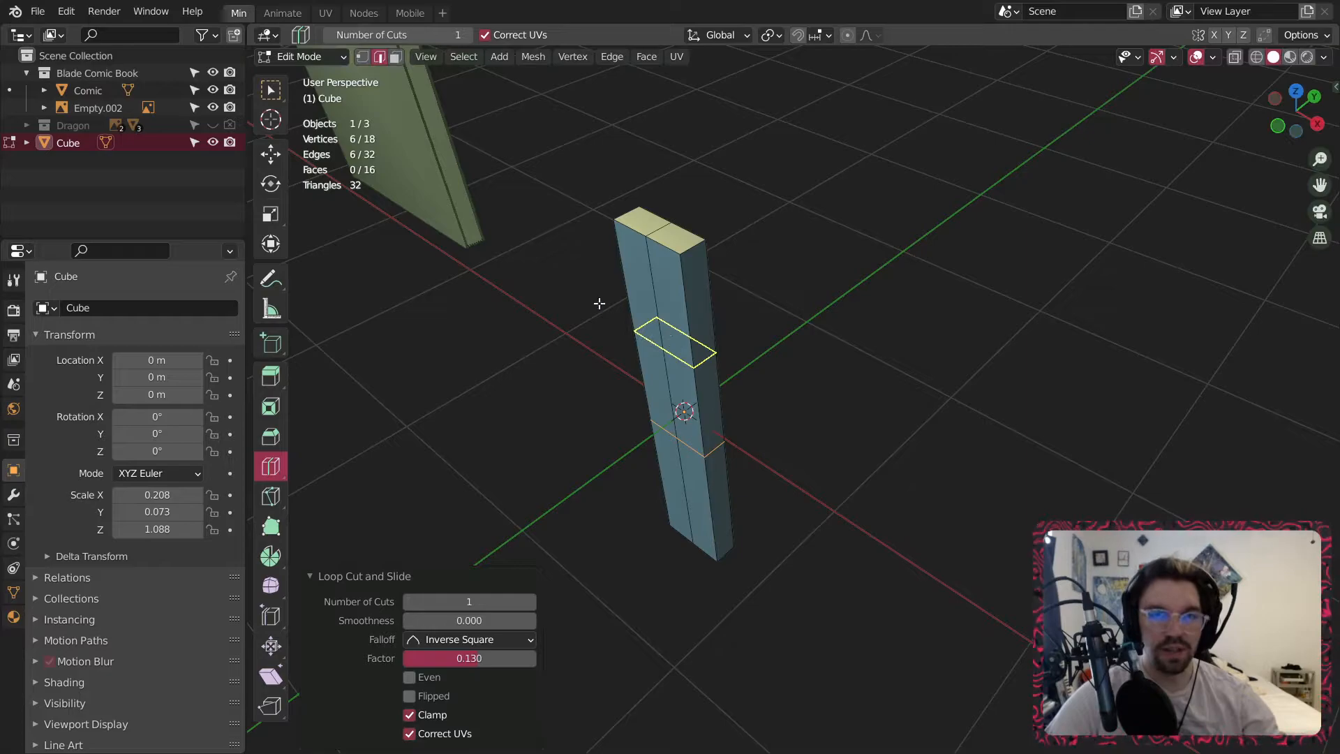
Switch to vertex selection and box-select the two corner vertices at one end of the block's top.
left_click(366, 60)
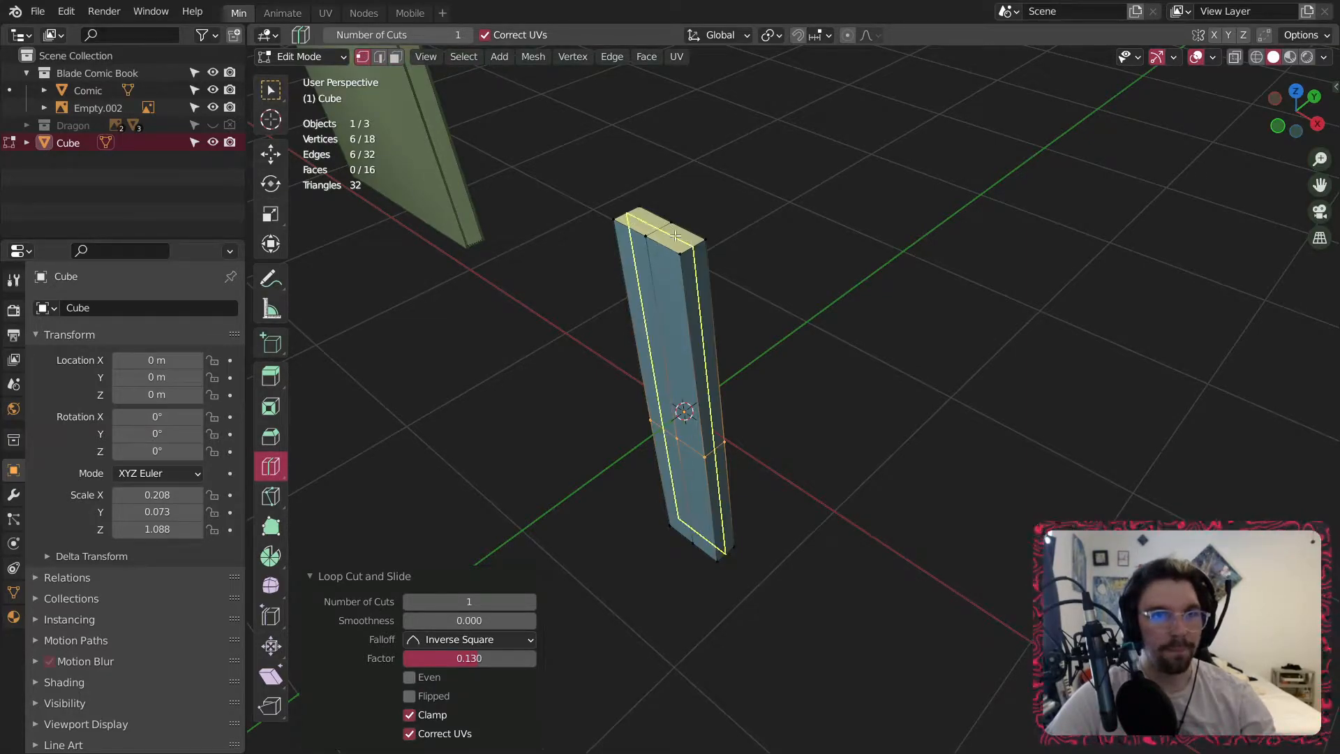
left_click(271, 90)
left_click_drag(681, 252, 712, 230)
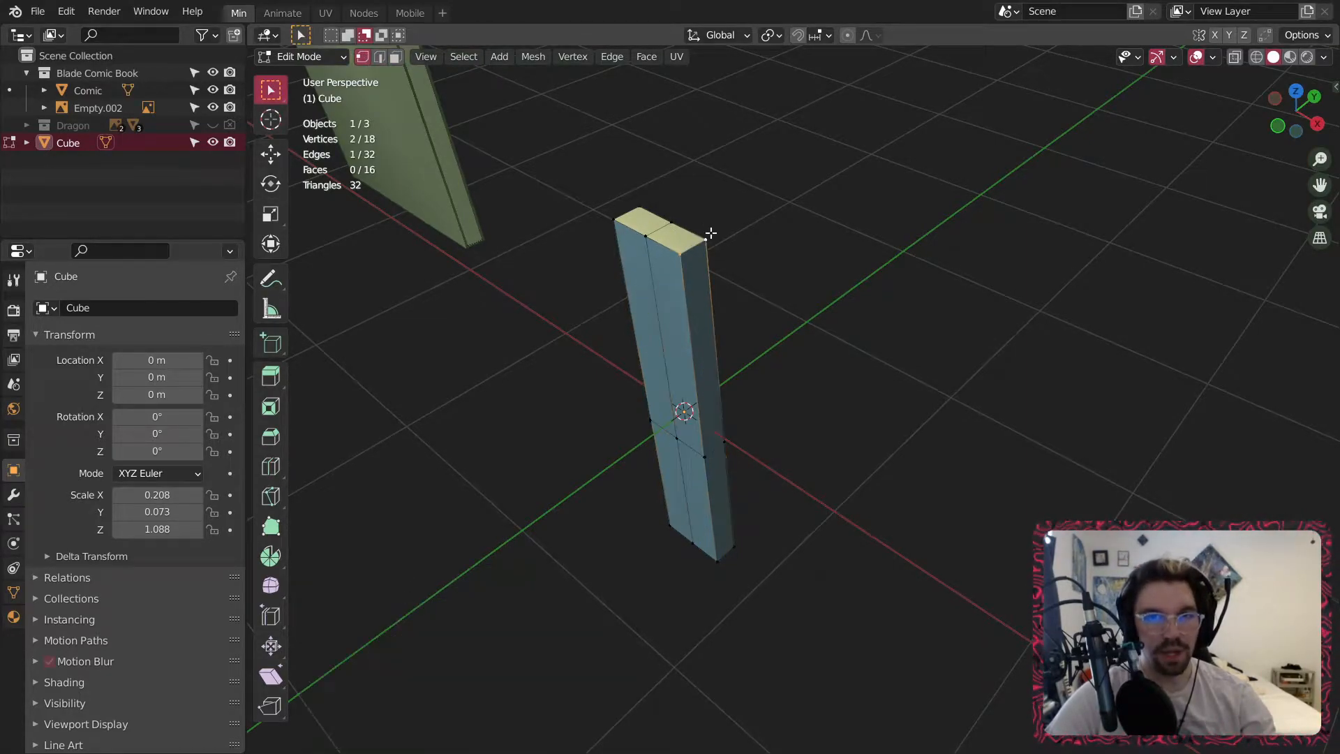
Try to merge the block's two selected top corner vertices at the 3D cursor.
right_click(711, 445)
mouse_move(720, 366)
left_click(791, 389)
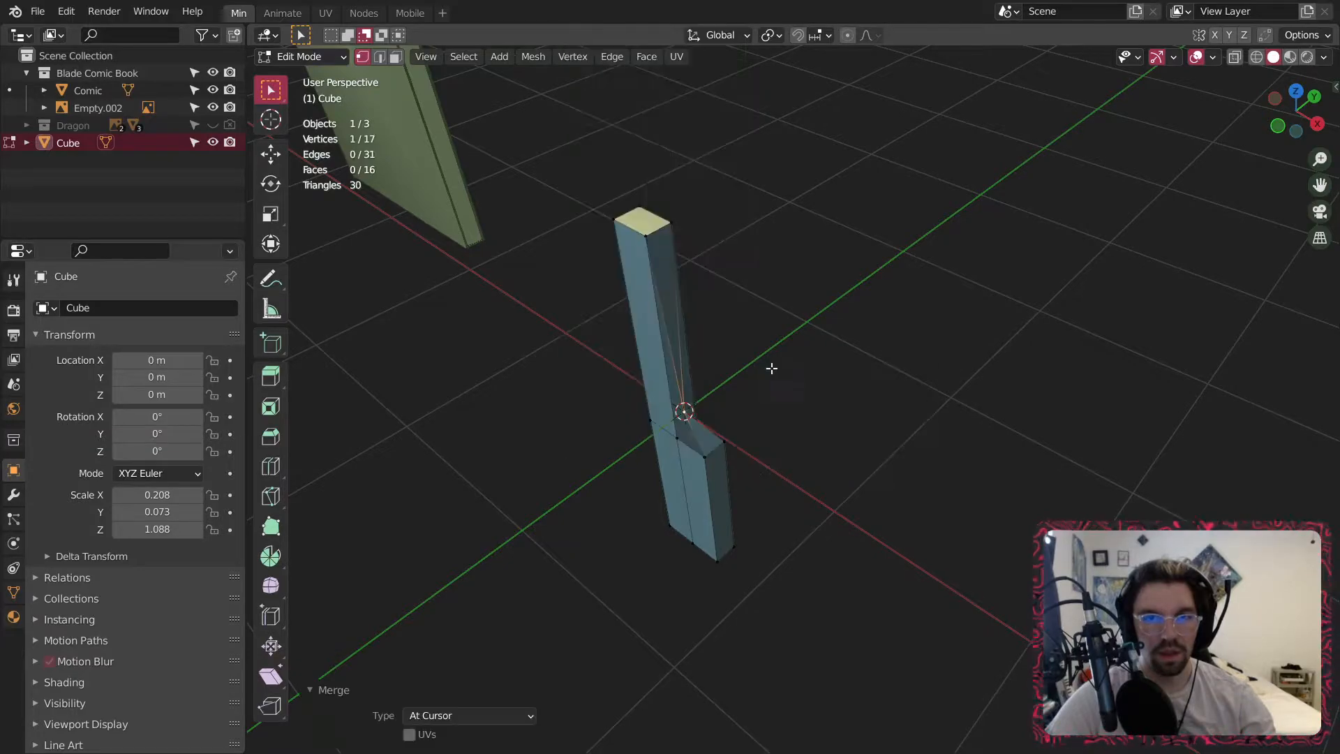
middle_click_drag(817, 393, 764, 268)
key("ctrl+z")
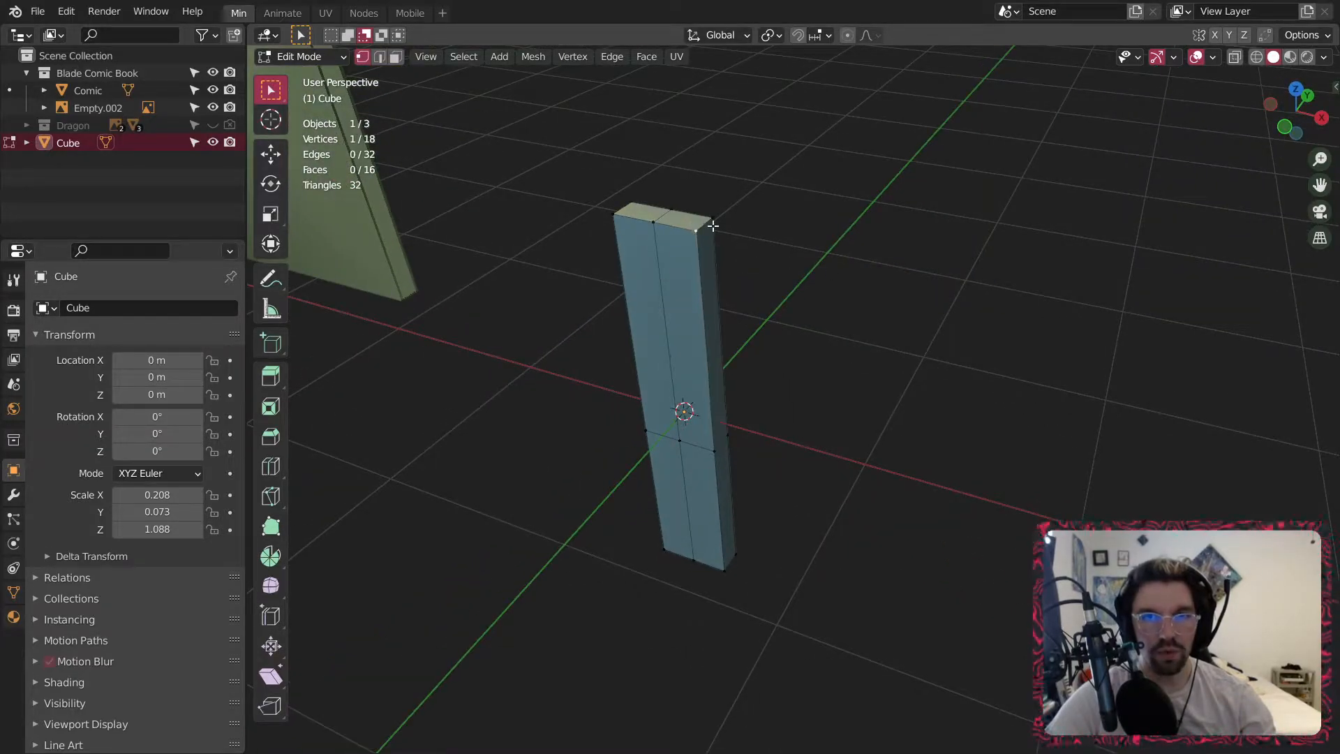
right_click(712, 226)
mouse_move(716, 377)
left_click(774, 389)
key("ctrl+z")
Merge the block's top vertices at their centre, repeating the merge until they form a single pointed tip.
right_click(726, 307)
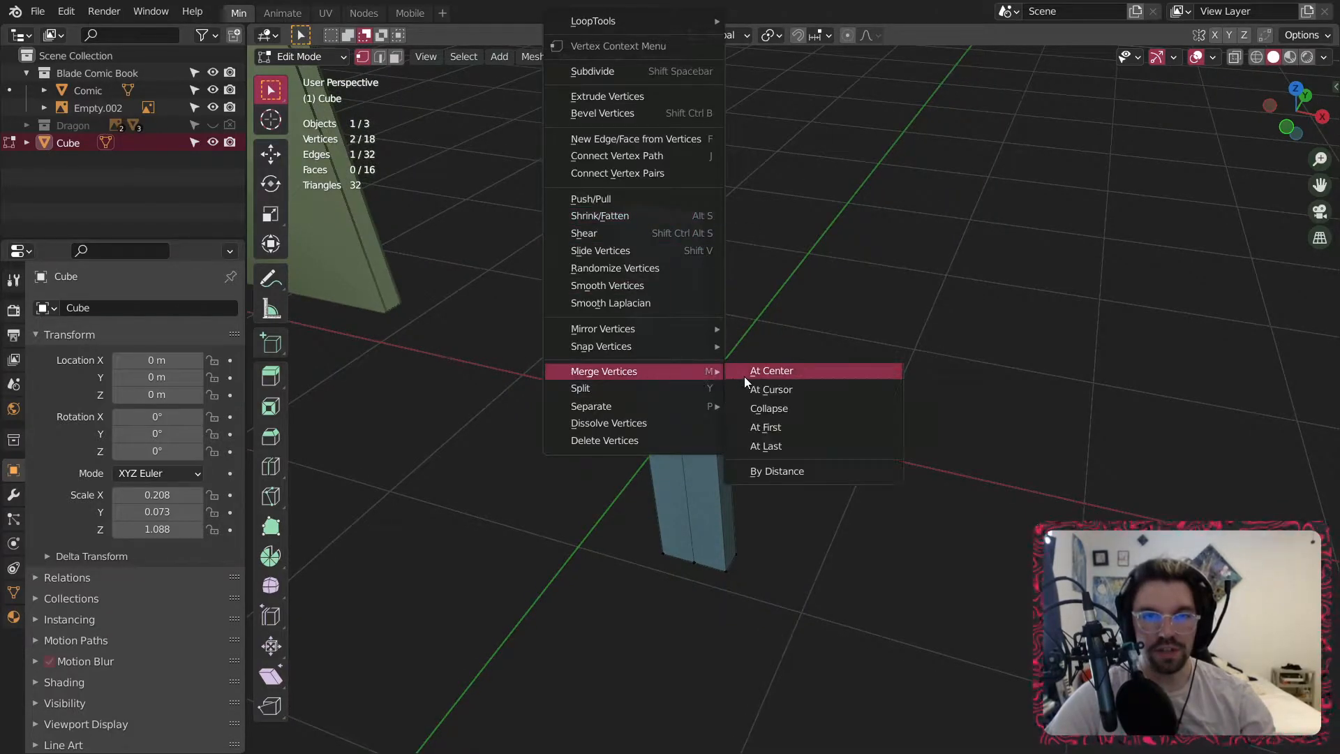
left_click(746, 372)
key("shift+r")
left_click(657, 230)
middle_click_drag(721, 400, 697, 254)
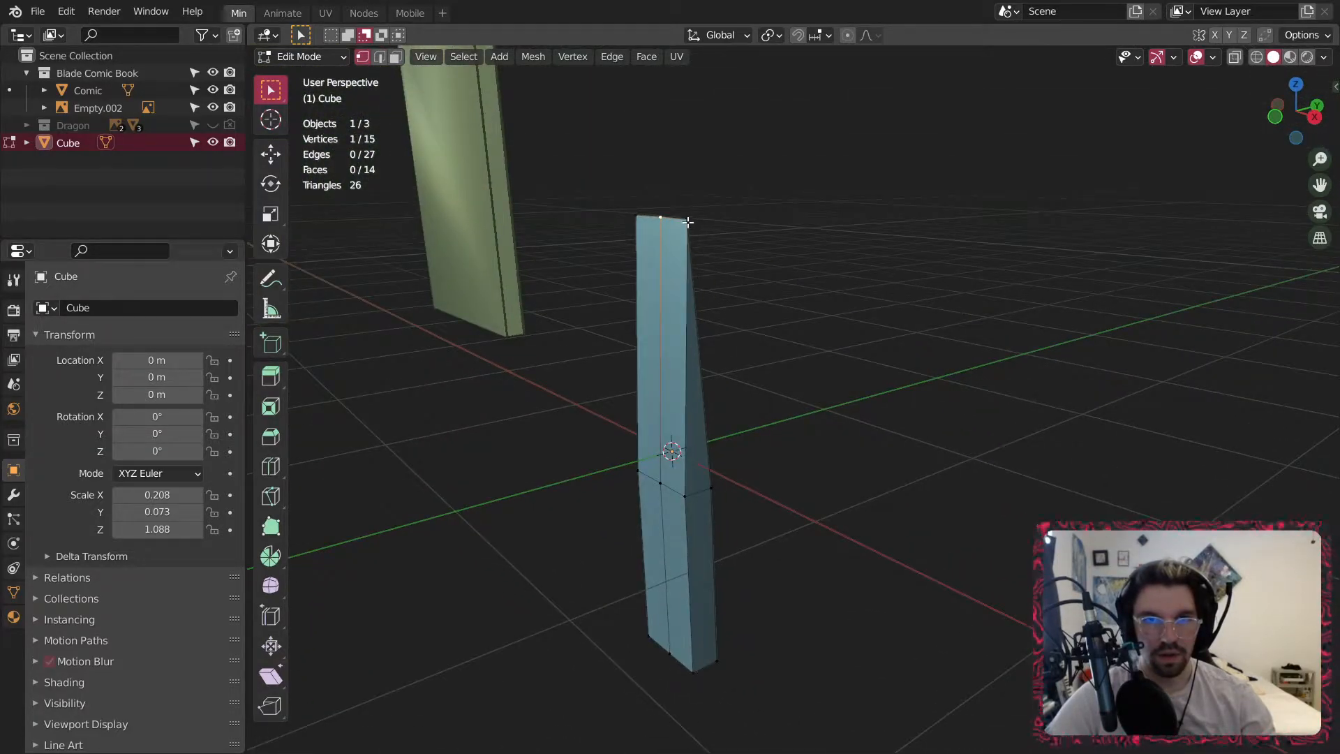
key("shift+r")
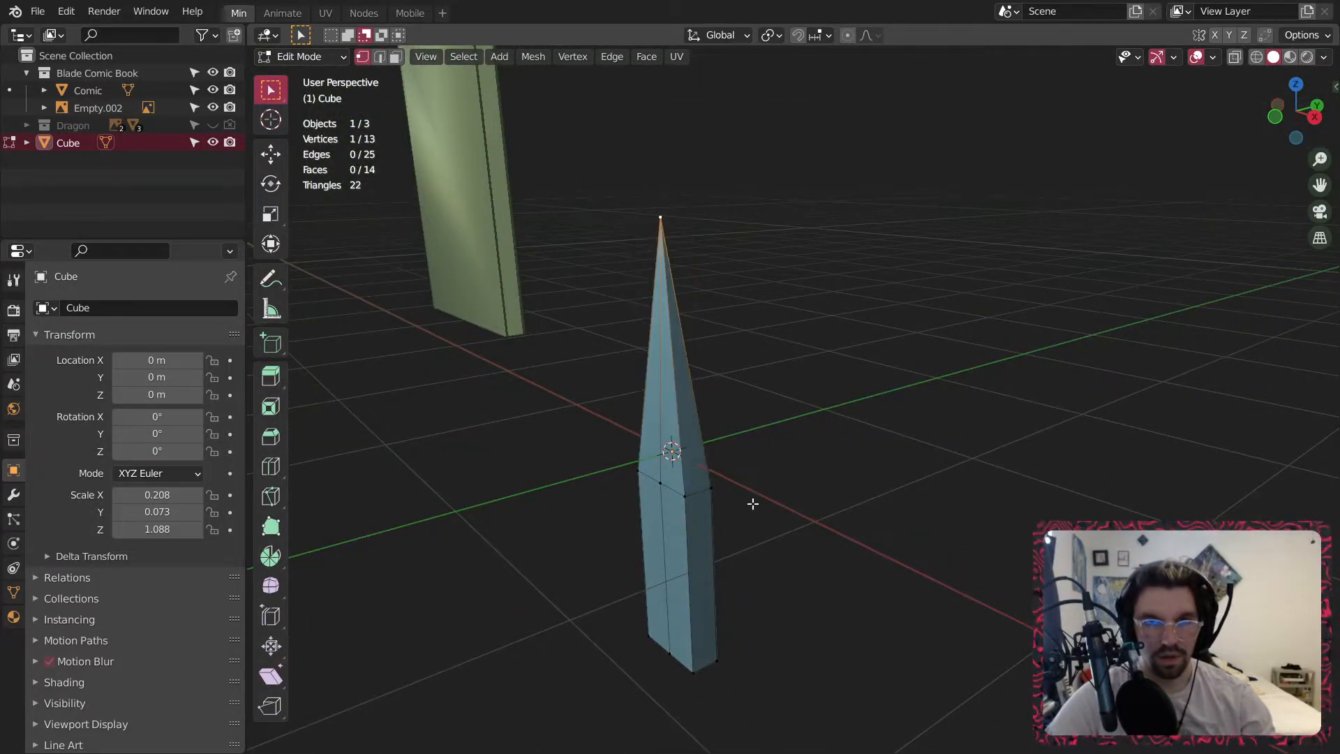
Merge the paired side vertices of the middle loop at their centre on both narrow sides to form sharp edges.
left_click(683, 493)
left_click(707, 482, "shift")
key("shift+r")
middle_click_drag(663, 420, 757, 427)
left_click(603, 503)
middle_click_drag(639, 473, 661, 404)
key("shift+r")
Merge the paired bottom corner vertices at their centre on both narrow sides, continuing the sharp edges to the base.
left_click(784, 429)
middle_click_drag(655, 523, 618, 553)
left_click(619, 576, "shift")
key("shift+r")
left_click(718, 587)
middle_click_drag(717, 580, 644, 562)
left_click(735, 581, "shift")
key("shift+r")
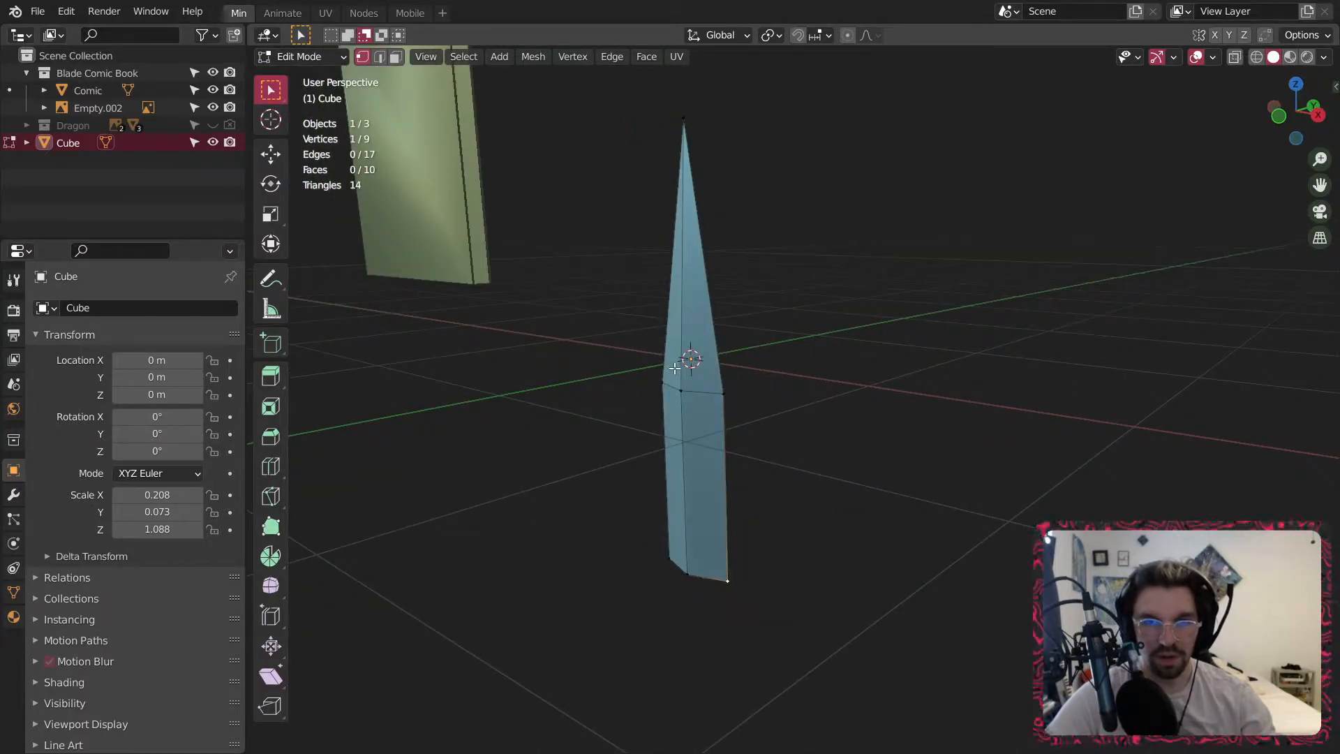
Select the horizontal edge loop around the pointed block and bevel it with 5 segments and a width of 0.728 m.
middle_click_drag(733, 580, 691, 559)
left_click(379, 58)
left_click(706, 404, "alt")
scroll(682, 365, "up", 3)
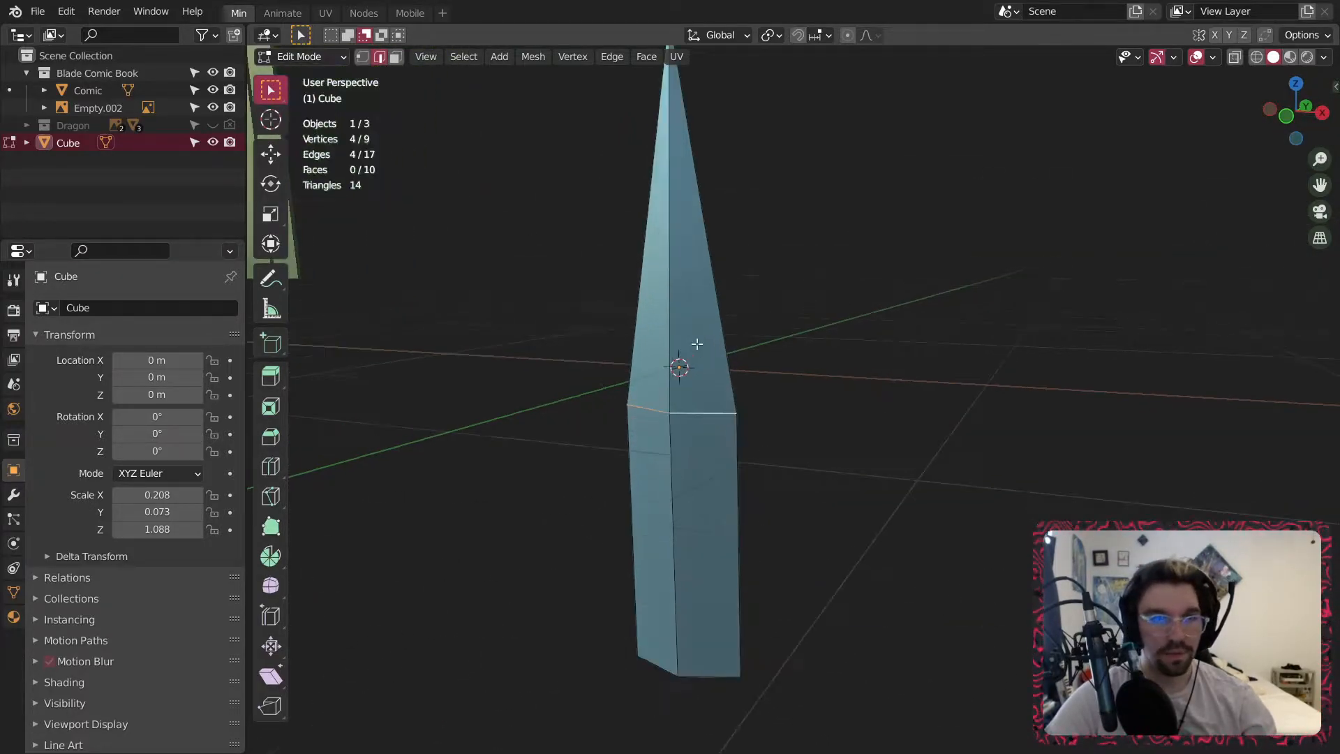
scroll(708, 342, "down", 2)
middle_click_drag(634, 374, 637, 407, "shift")
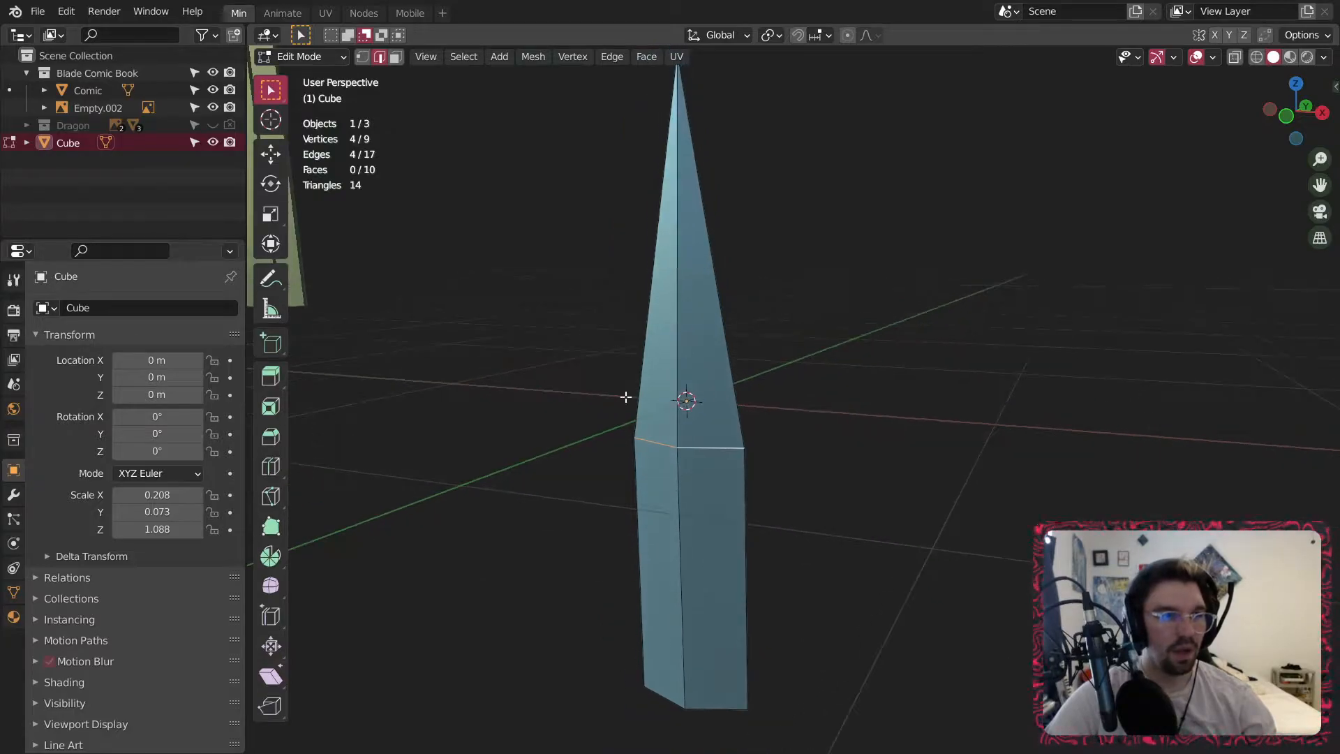
scroll(586, 372, "down", 5)
scroll(502, 266, "down", 4)
middle_click_drag(492, 279, 562, 315, "shift")
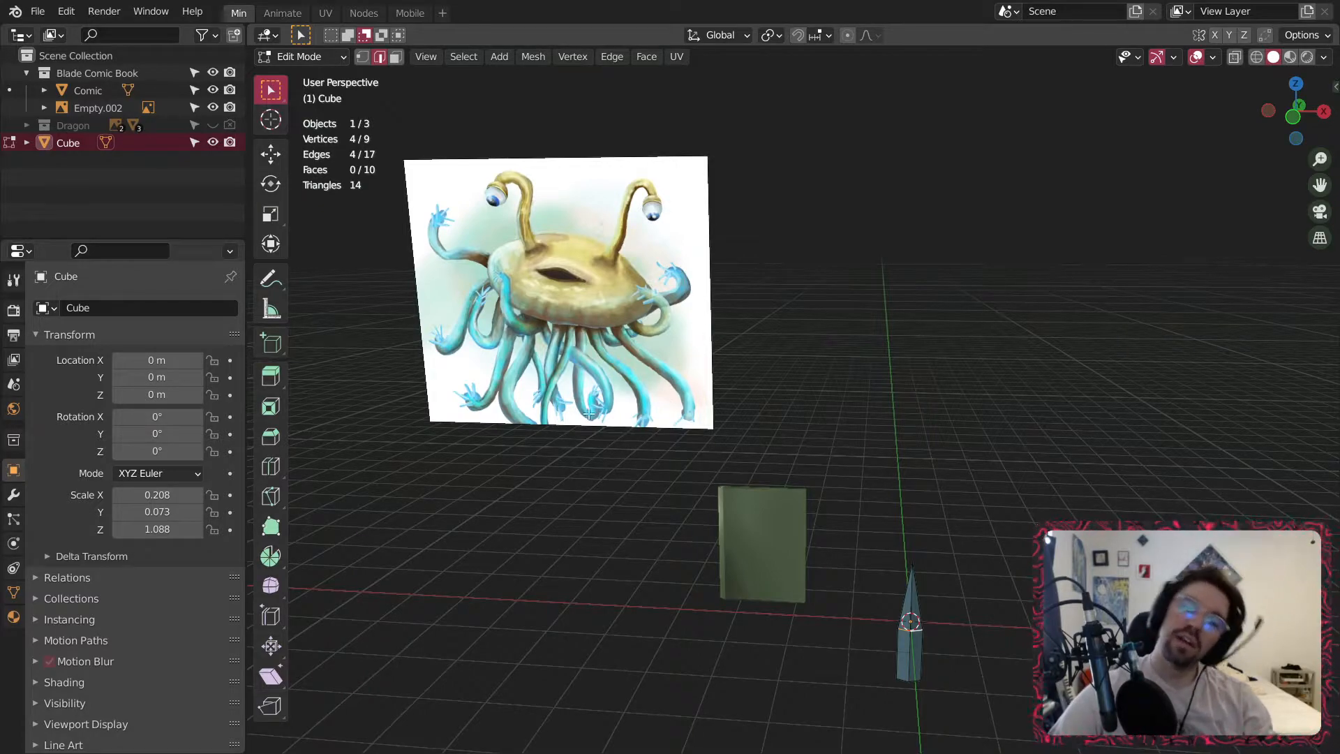
middle_click_drag(933, 602, 693, 418, "shift")
scroll(609, 422, "up", 7)
scroll(704, 406, "up", 1)
key("ctrl+b")
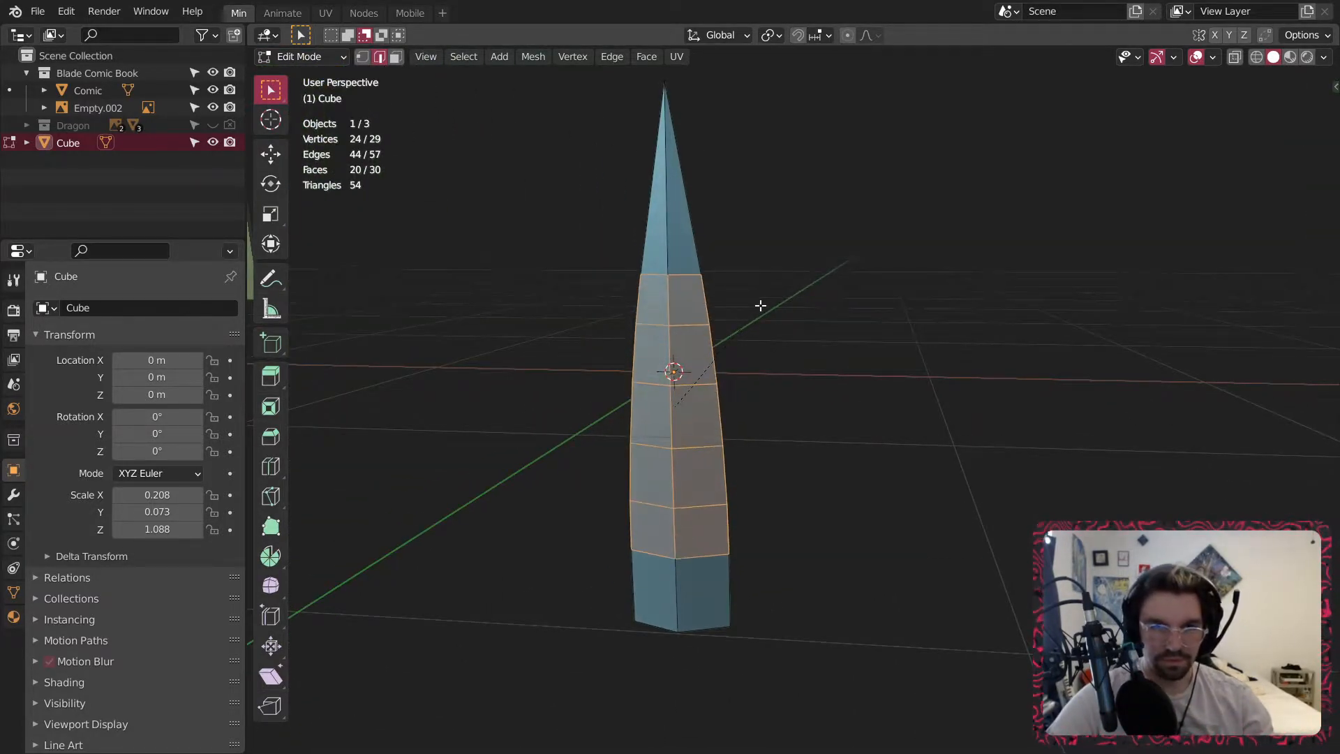
left_click(771, 285)
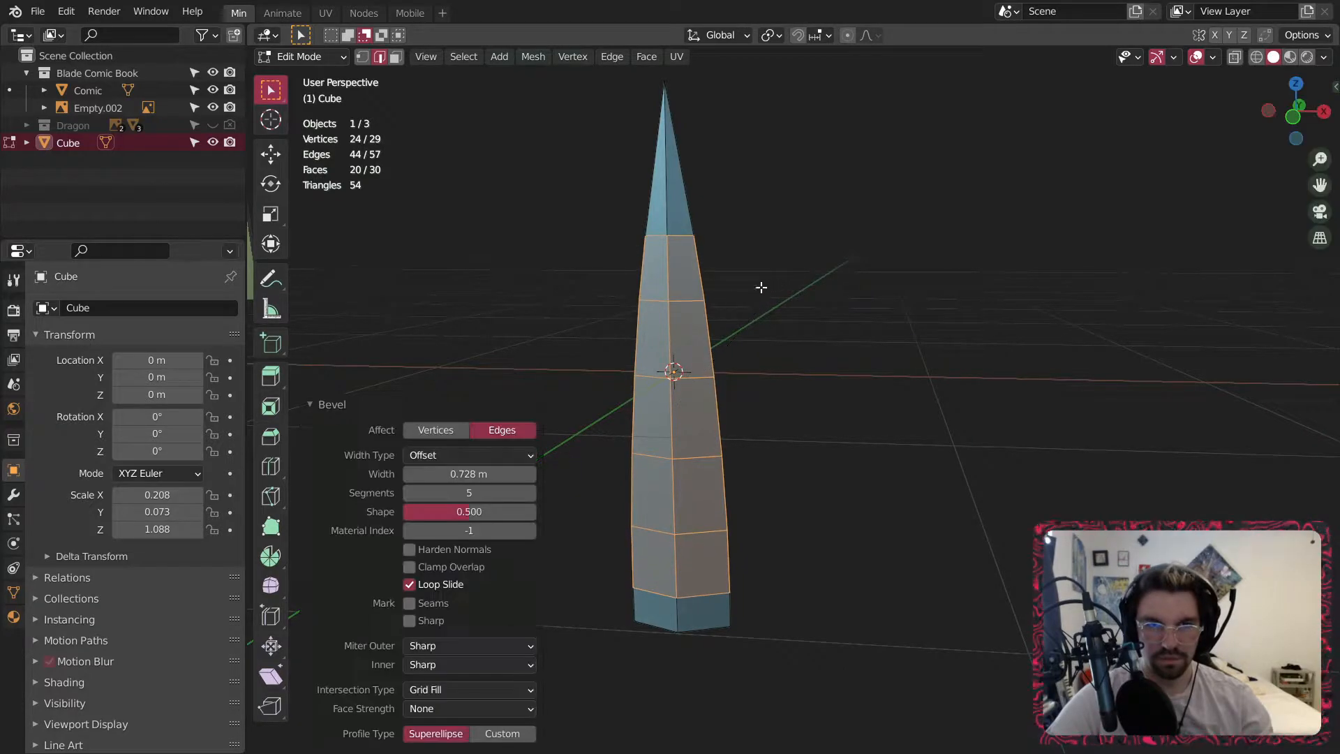
Return to Object Mode and examine the bevelled spike beside the comic.
left_click(294, 61)
left_click(297, 77)
left_click(572, 295)
middle_click_drag(573, 295, 618, 281)
scroll(608, 261, "down", 6)
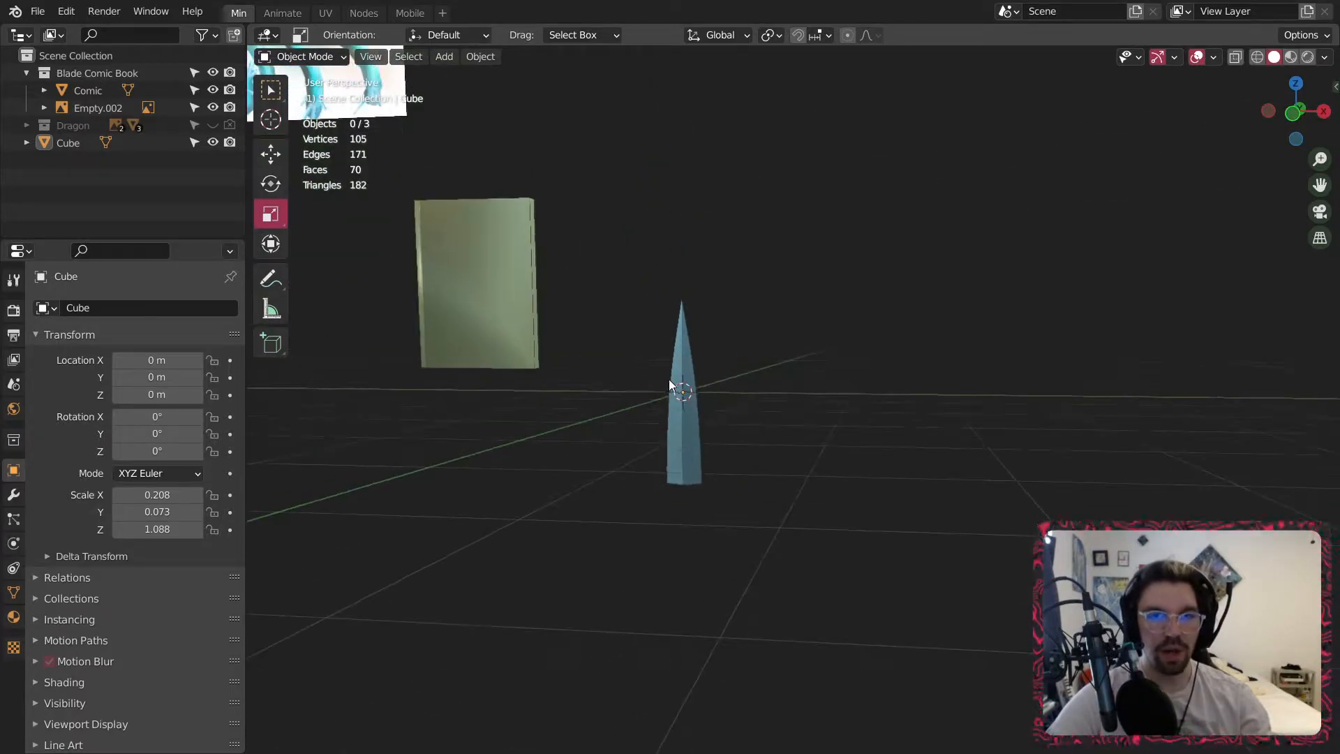
Lengthen the blade by moving its two bottom faces downward in Edit Mode, and return to Object Mode.
left_click(660, 432)
scroll(709, 497, "up", 5)
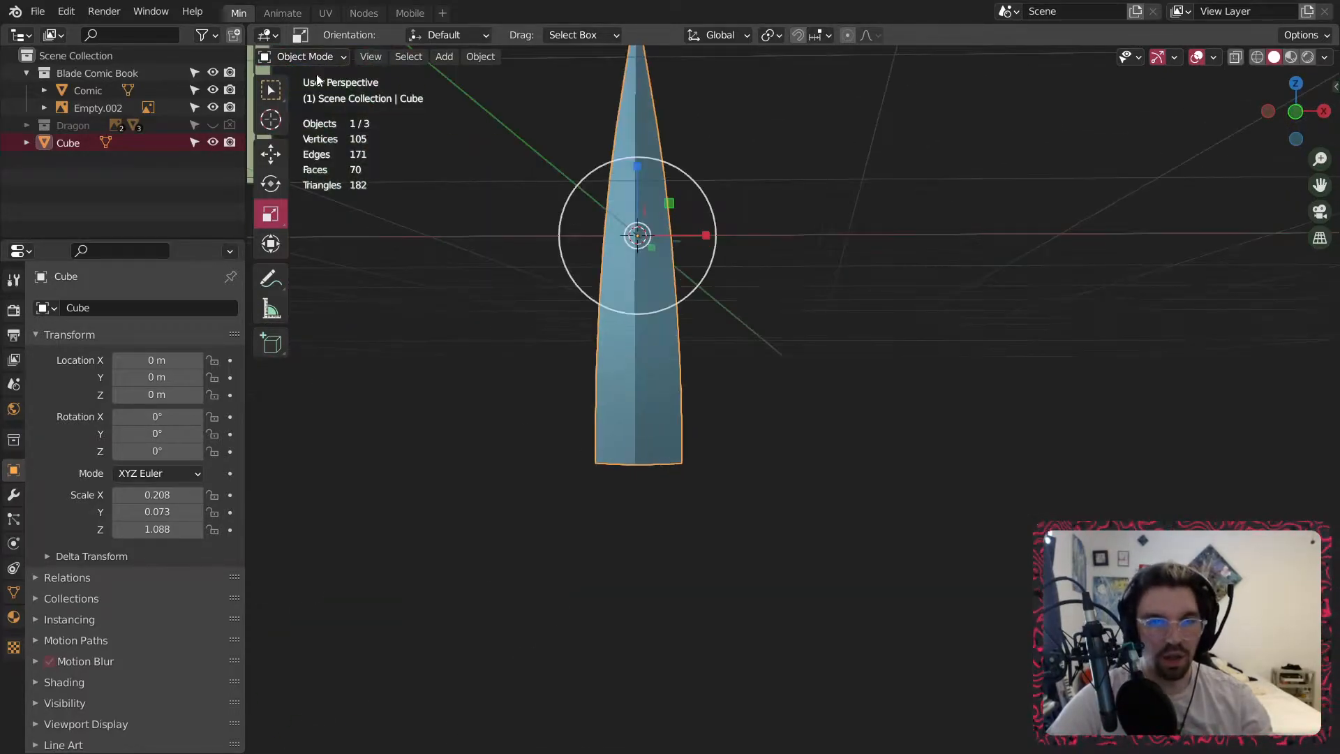
left_click(305, 57)
left_click(294, 95)
middle_click_drag(703, 509, 585, 414)
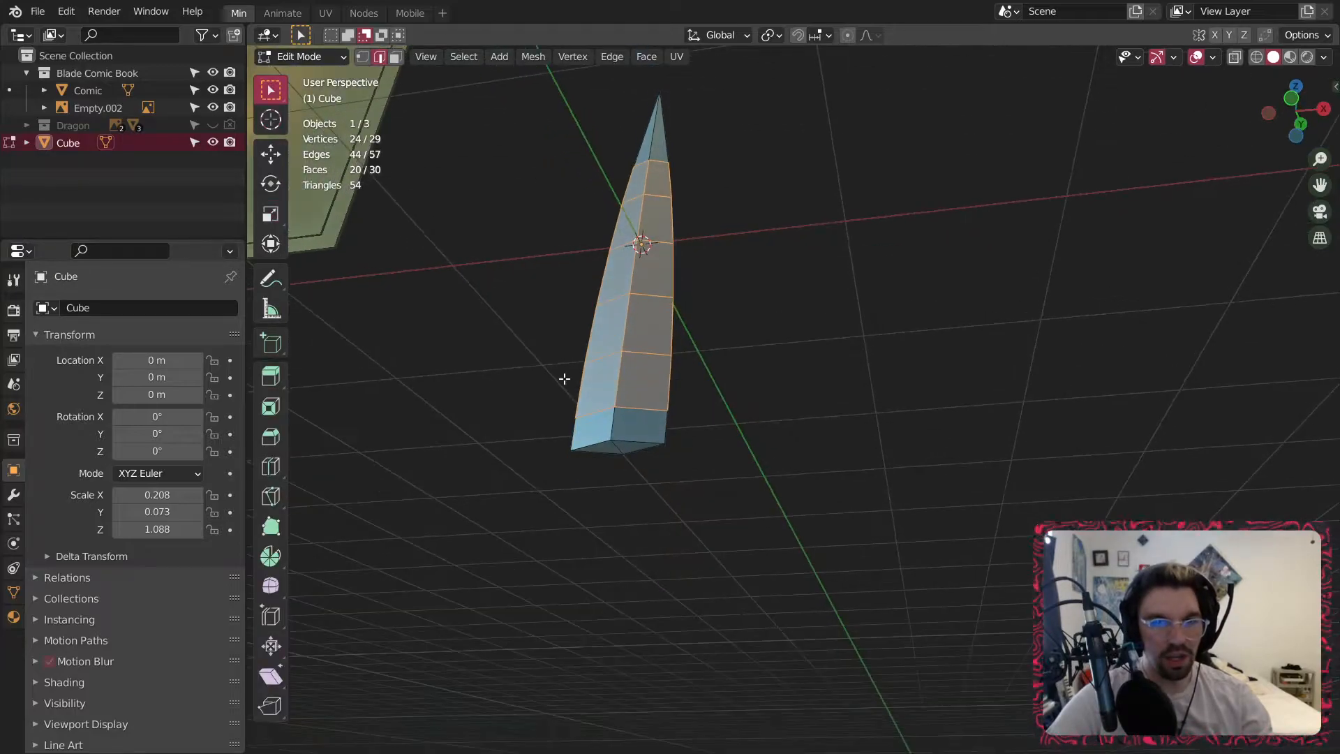
left_click(394, 58)
left_click(612, 425)
left_click(615, 455)
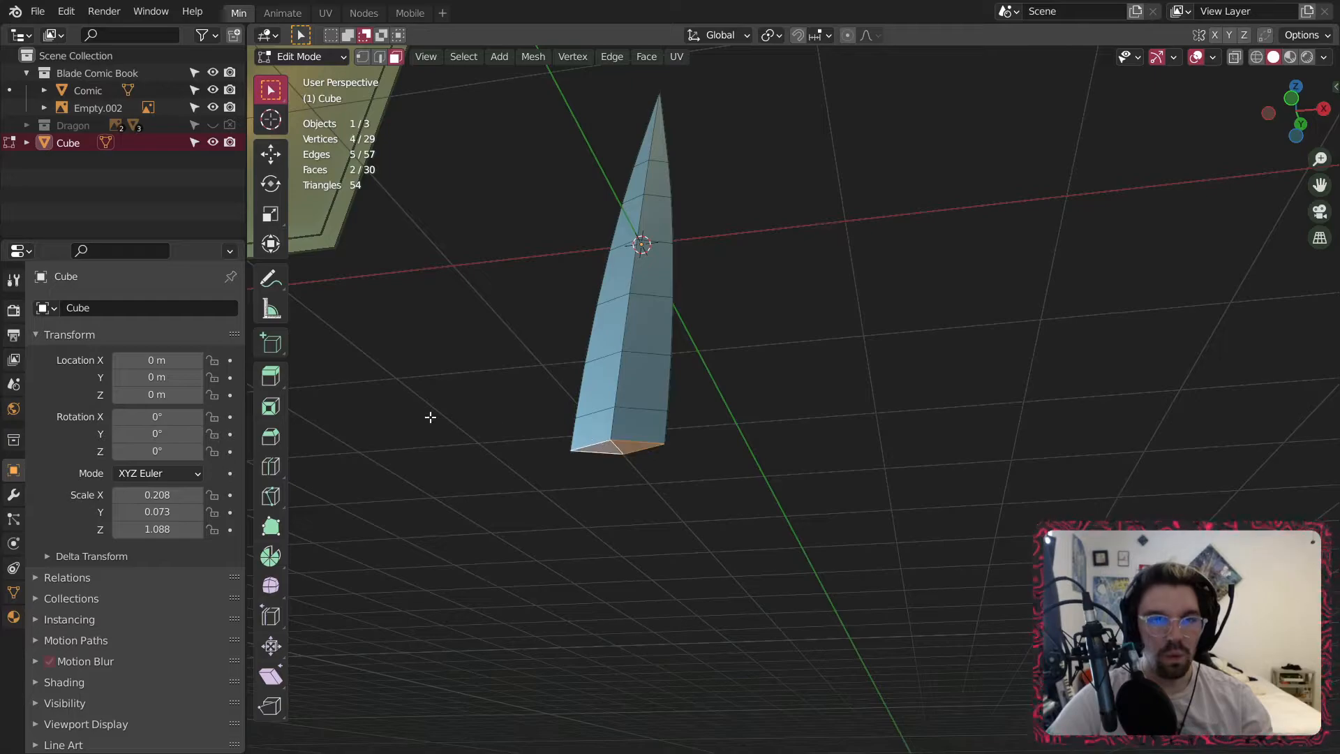
left_click(283, 152)
middle_click_drag(656, 488, 655, 430)
left_click_drag(623, 376, 623, 457)
left_click(707, 356)
scroll(709, 307, "down", 6)
middle_click_drag(706, 293, 714, 429)
left_click(300, 57)
left_click(309, 78)
left_click(635, 320)
middle_click_drag(666, 205, 605, 210)
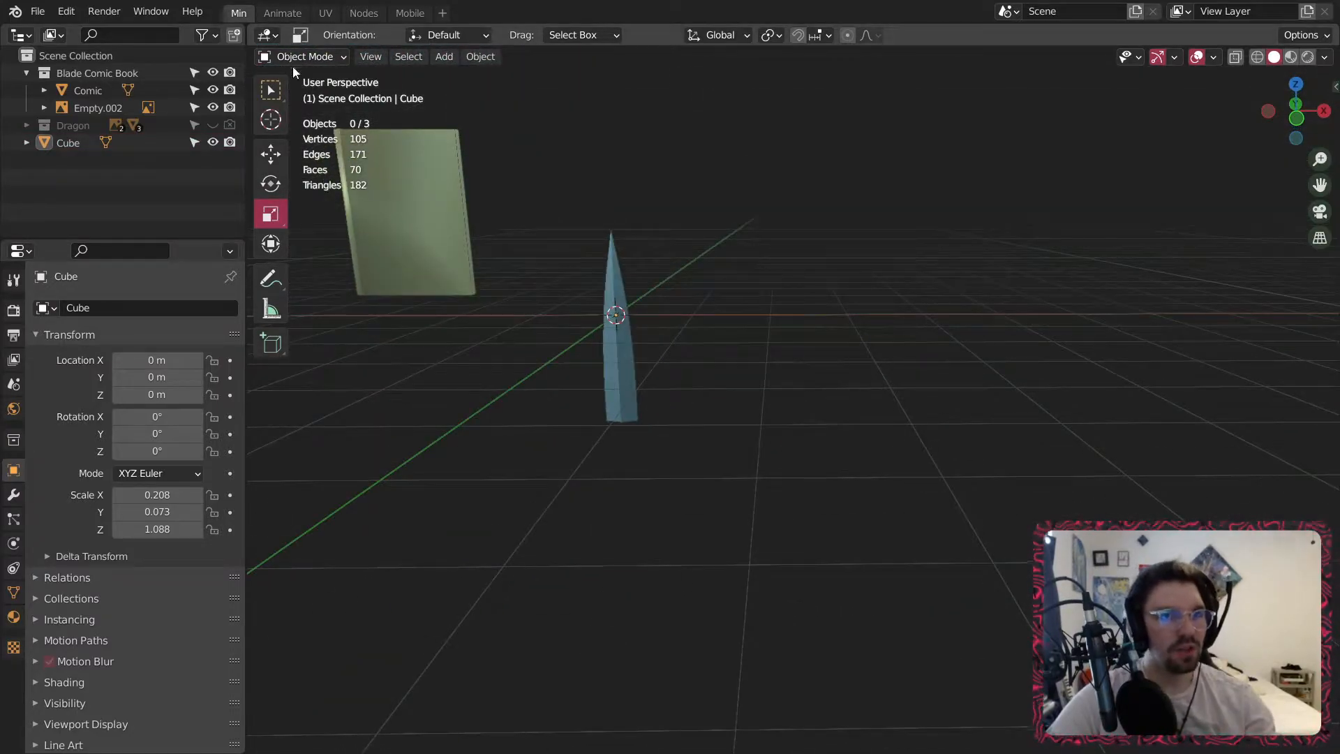
Set the comic's X, Y and Z location to 0 m.
left_click(605, 302)
middle_click_drag(598, 320, 697, 469)
left_click(492, 410)
left_click_drag(164, 359, 162, 395)
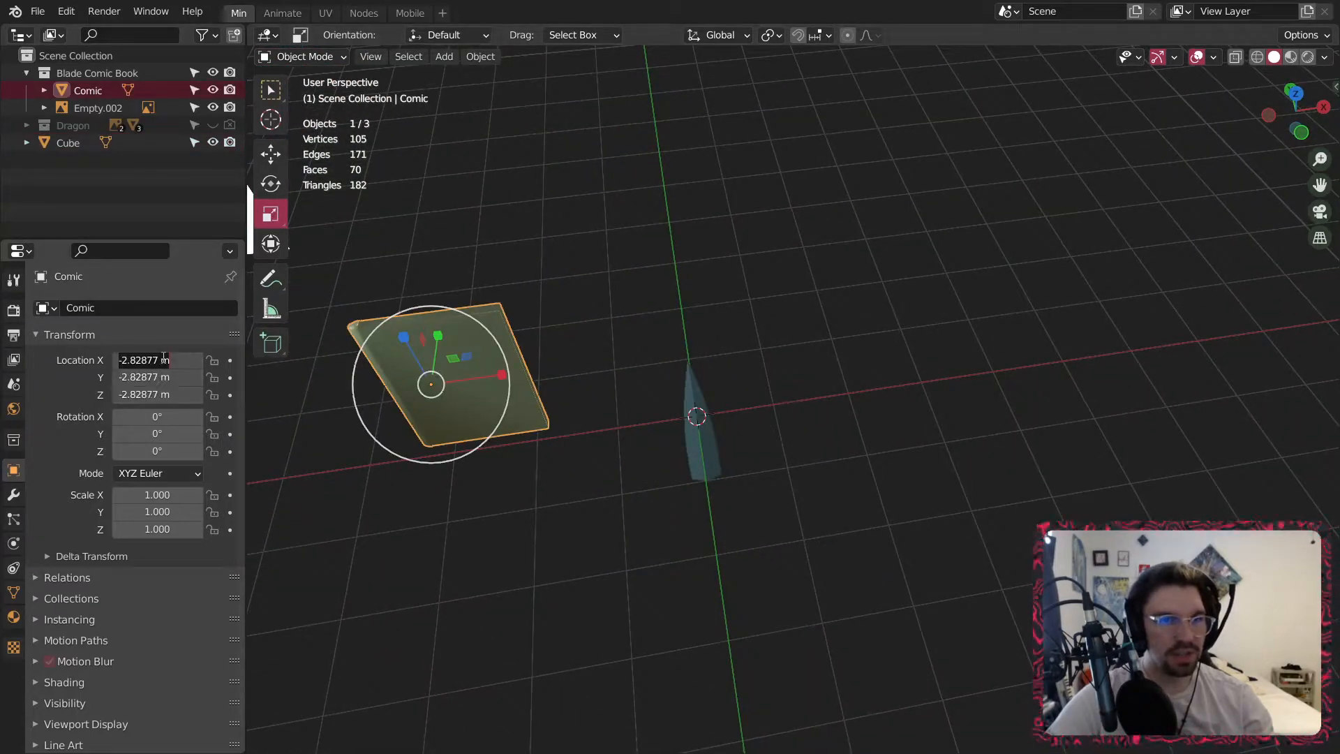
type("0")
key("Return")
Rotate the blade object 64.4° about the global Y axis.
middle_click_drag(712, 489, 692, 512)
left_click(692, 515)
left_click(271, 183)
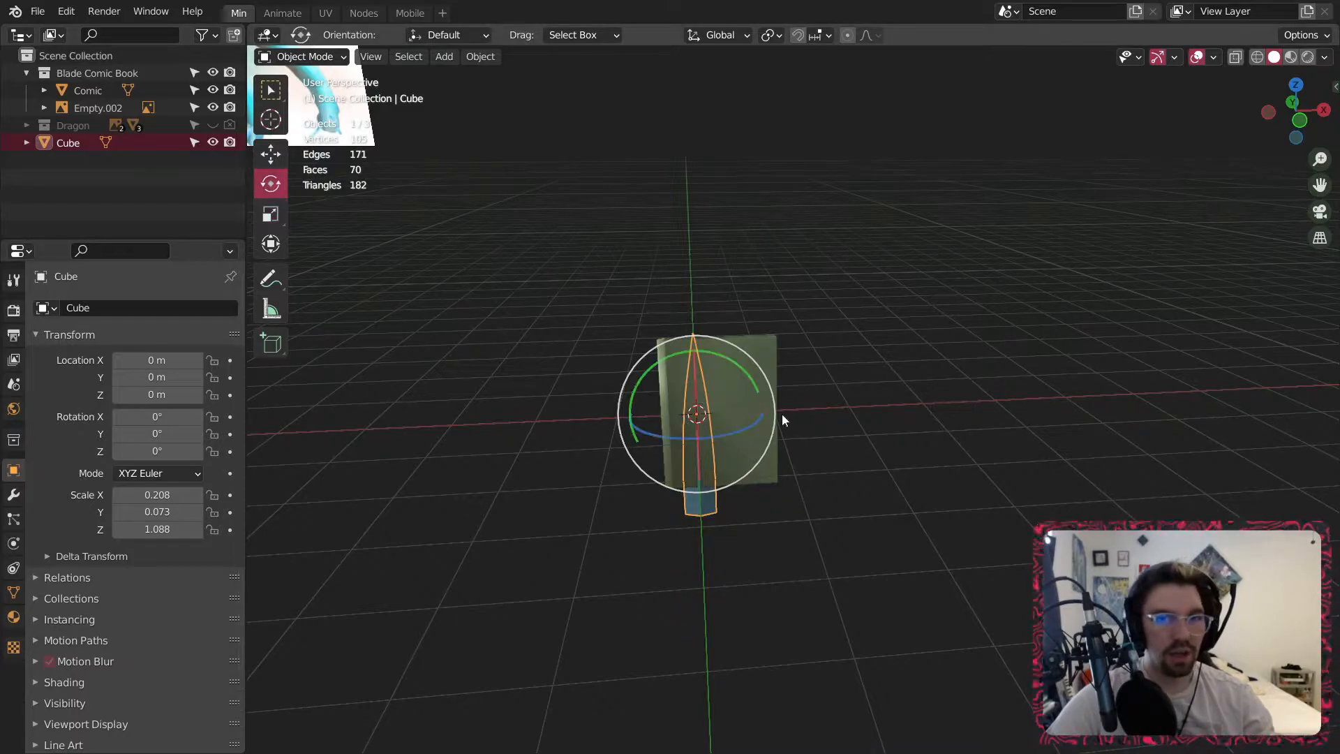
left_click_drag(730, 359, 809, 430)
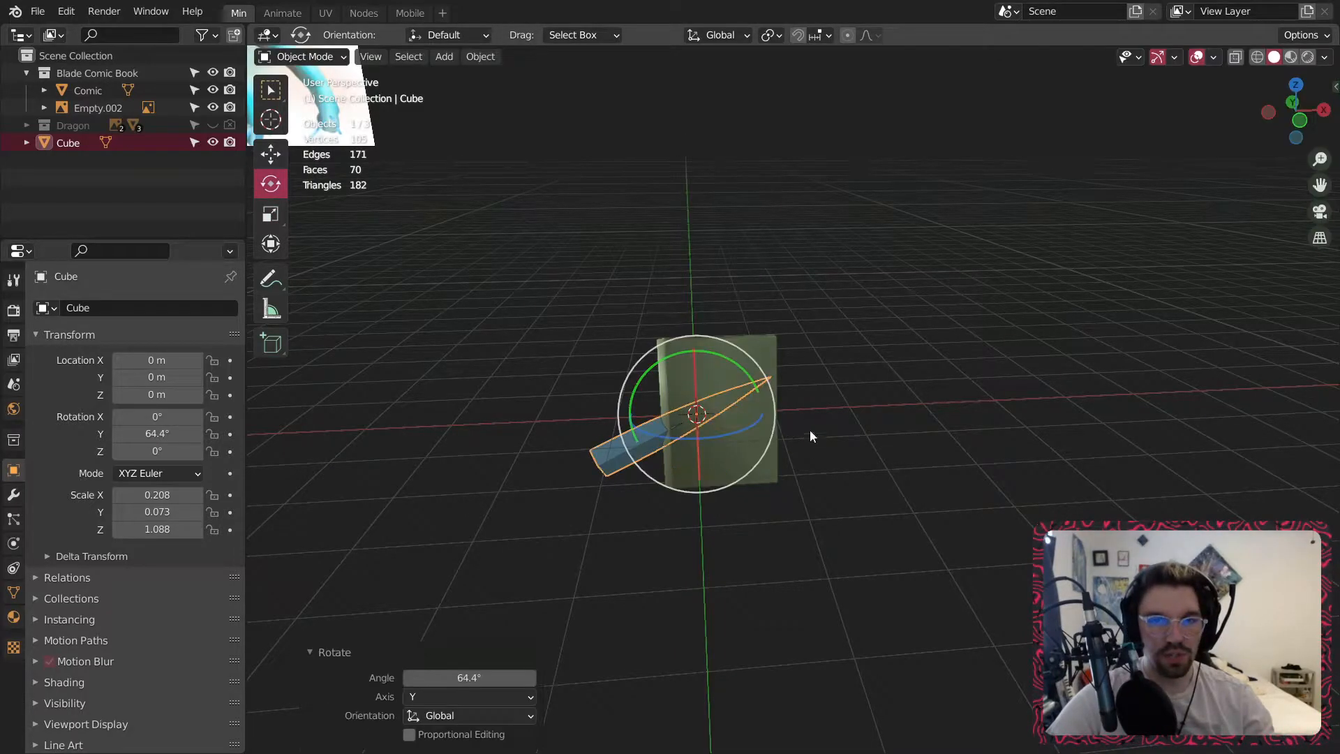
Move the blade 1.9872 m along X and 1.1547 m along Z, and scale it uniformly by 0.732.
left_click(273, 162)
left_click_drag(742, 383, 872, 291)
middle_click_drag(873, 292, 554, 296)
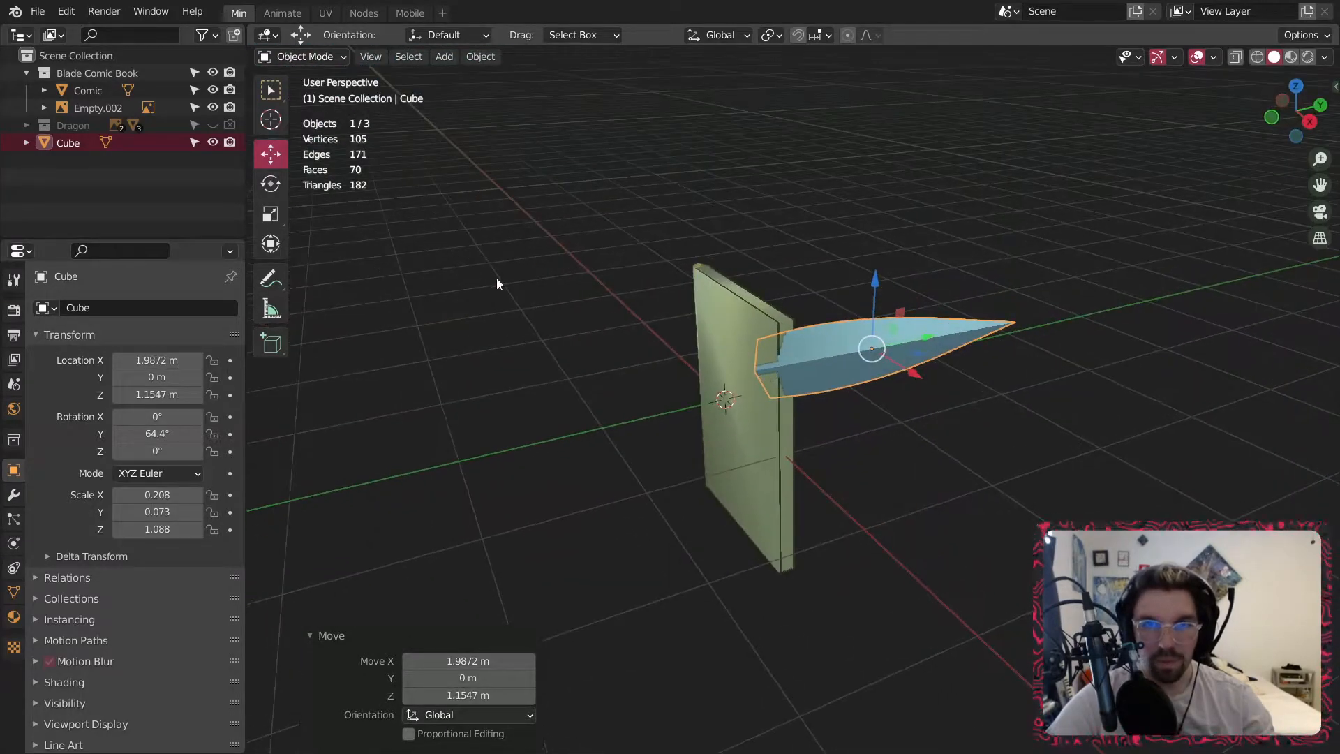
key("s")
left_click(966, 286)
Slide the blade closer to the comic's page edge, to X 1.7504 m and Z 1.0434 m.
middle_click_drag(920, 303, 773, 313)
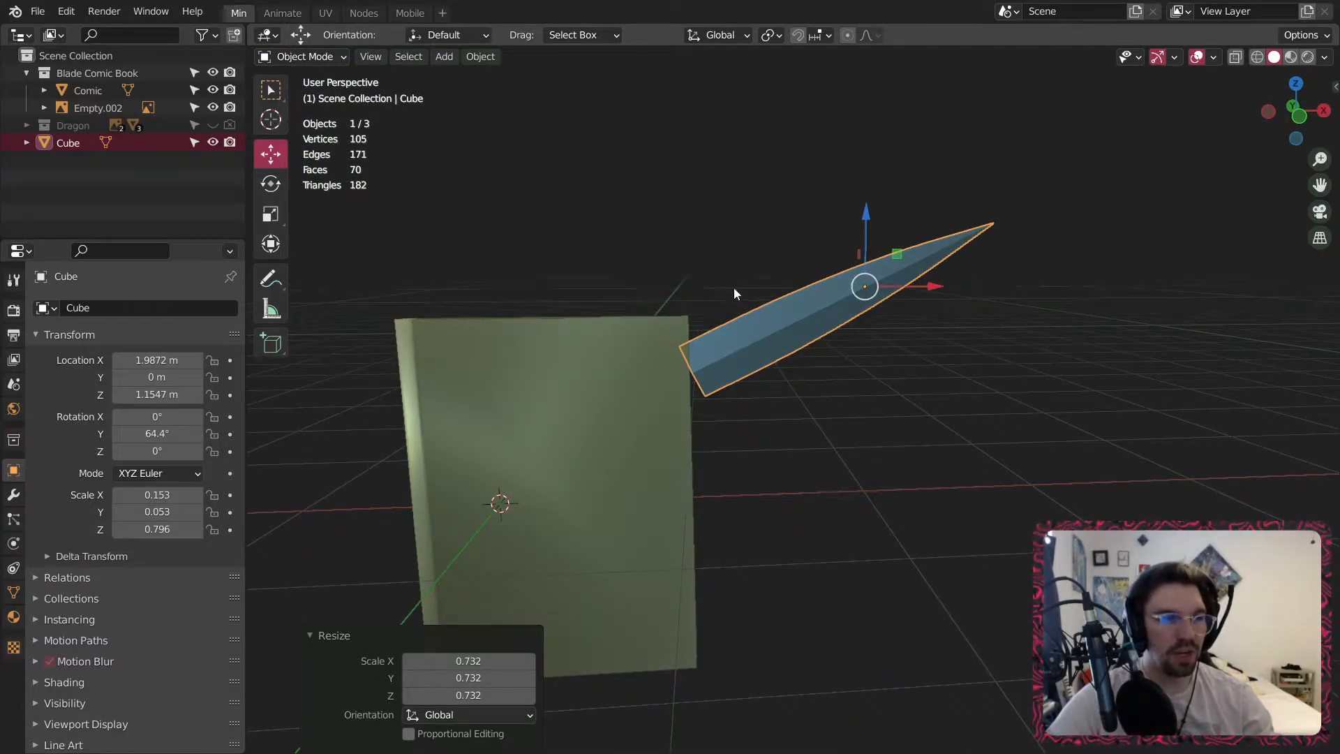
left_click_drag(903, 254, 853, 282)
left_click(775, 492)
Thin the blade along Y to a scale of 0.039 so it fits the comic's thickness.
middle_click_drag(774, 492, 639, 520)
scroll(823, 333, "up", 4)
middle_click_drag(822, 341, 864, 335)
left_click(864, 335)
left_click(277, 209)
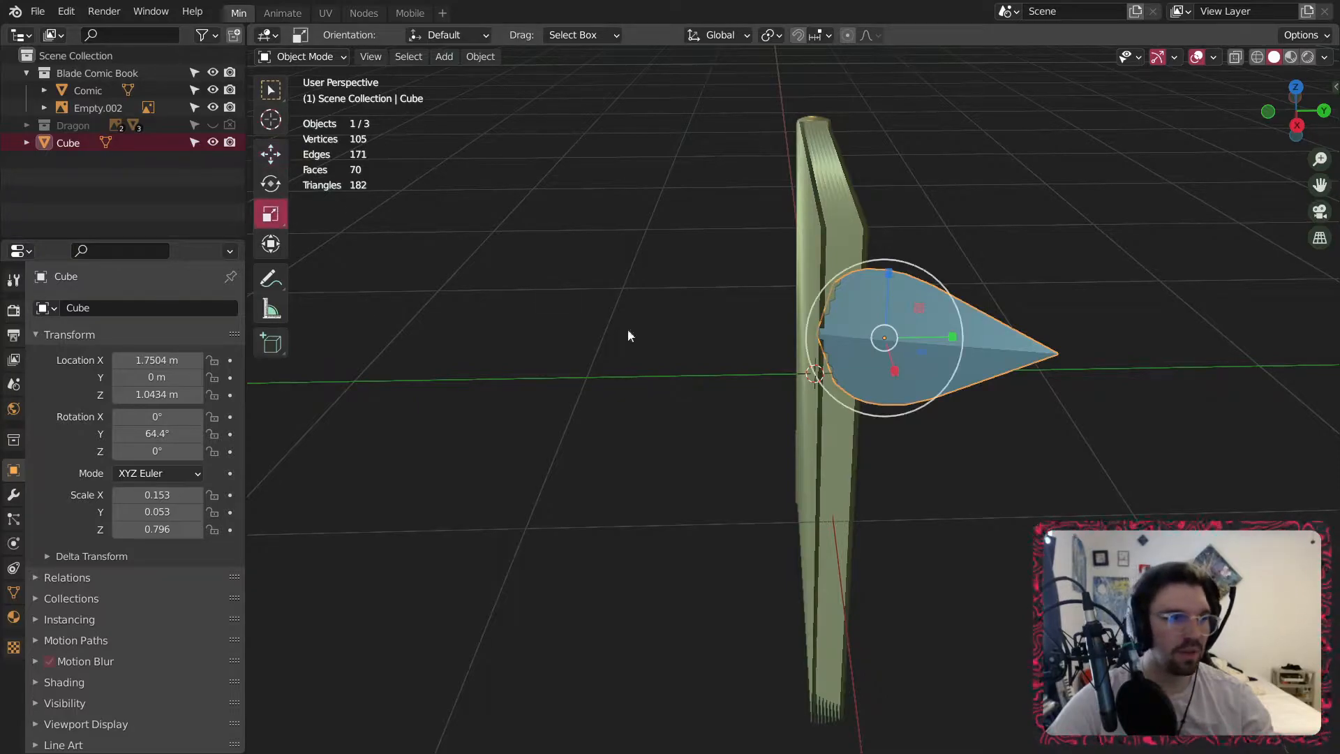
middle_click_drag(574, 308, 748, 404)
left_click_drag(772, 343, 751, 340)
middle_click_drag(783, 339, 865, 335)
left_click(769, 541)
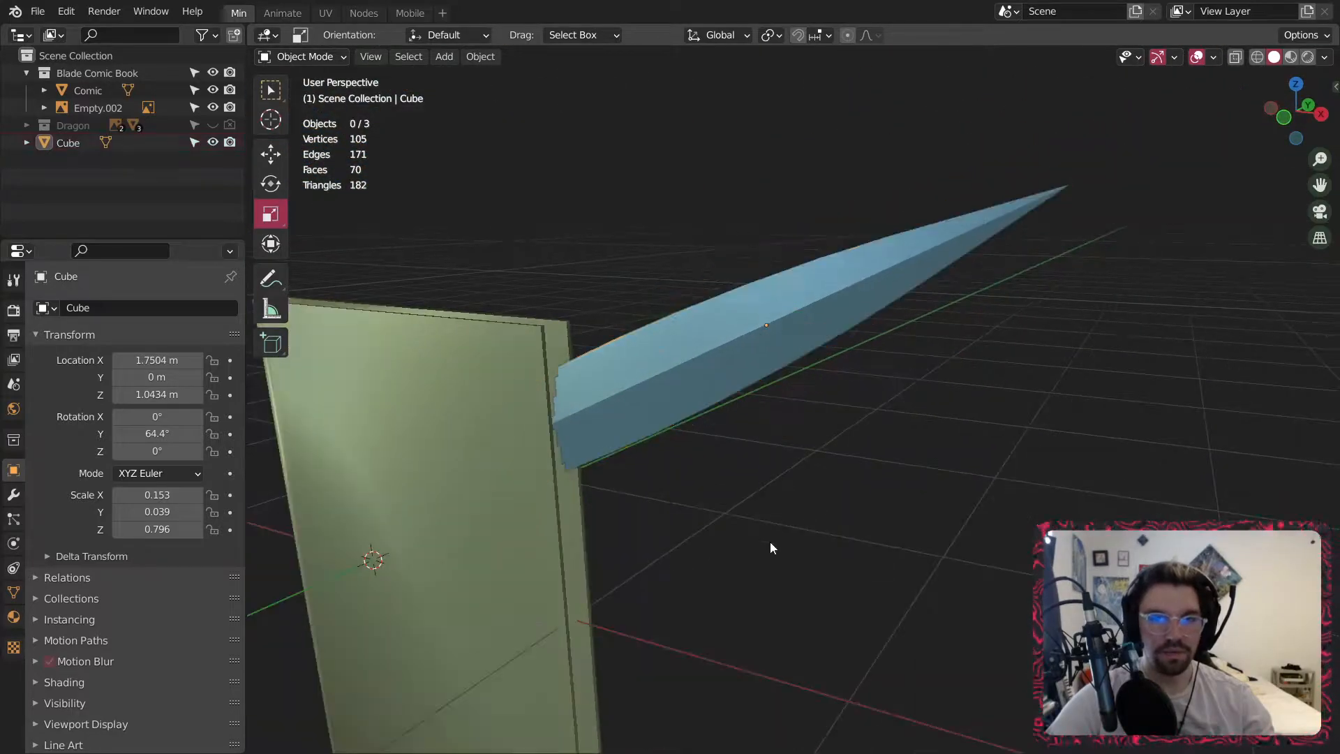
middle_click_drag(769, 541, 857, 186)
scroll(857, 187, "down", 5)
Duplicate the blade and move the copy -1.404 m along Z.
left_click(305, 57)
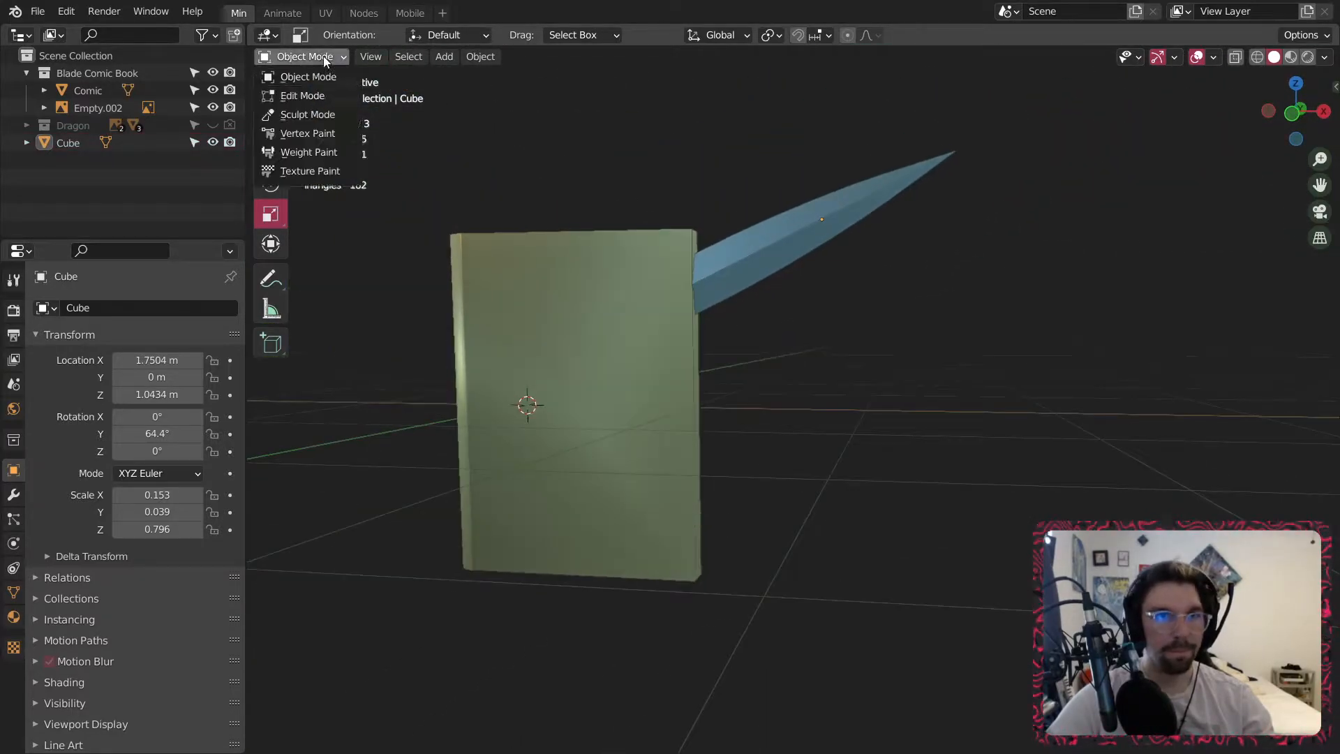
left_click(737, 258)
middle_click_drag(737, 258, 781, 245)
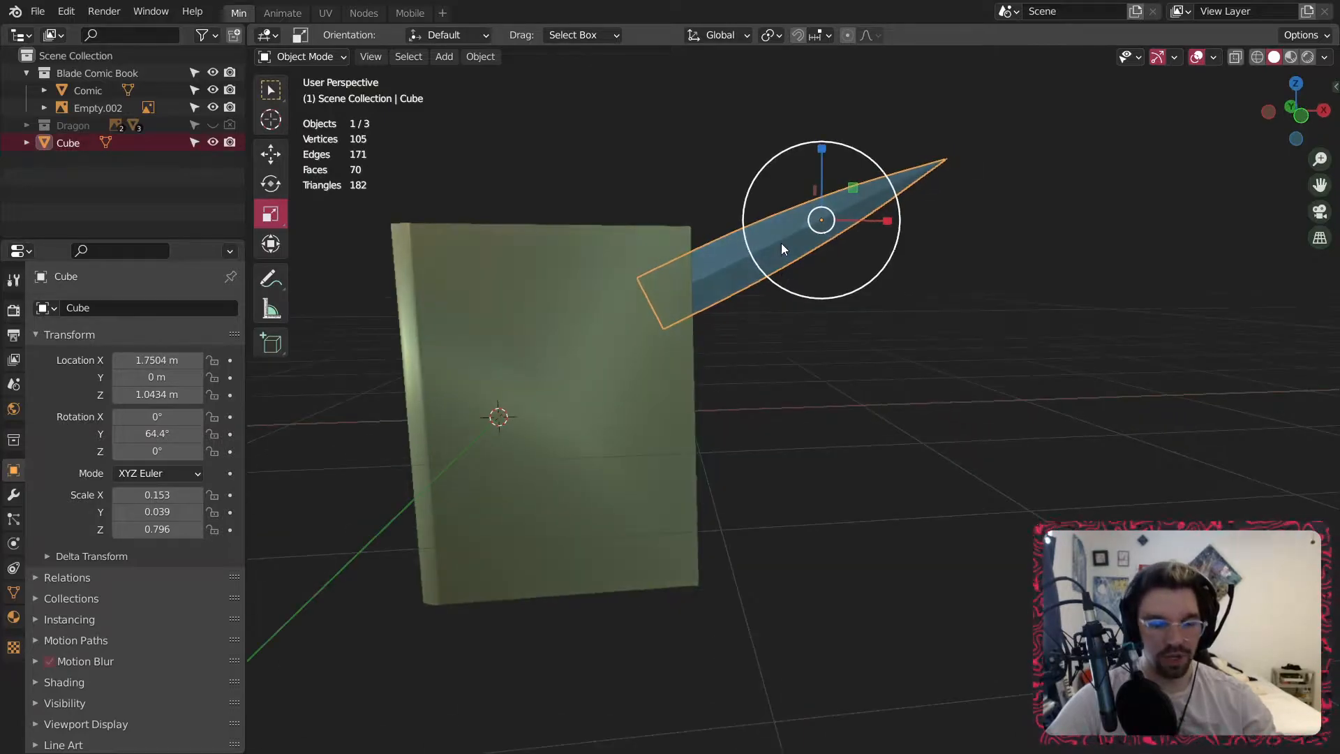
key("ctrl+c")
key("ctrl+v")
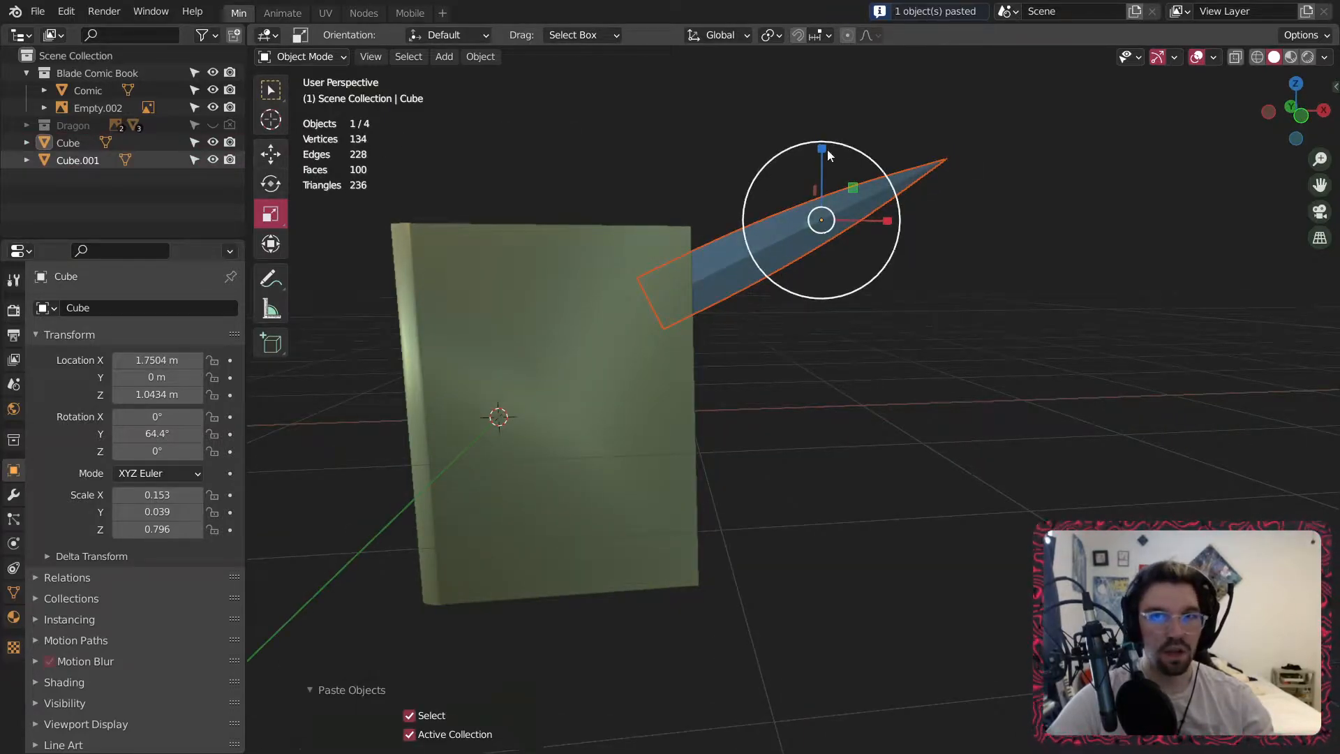
left_click(282, 154)
left_click_drag(815, 151, 816, 399)
Rotate the copied blade so its tip angles outward and downward, and position it below the upper blade.
left_click(271, 183)
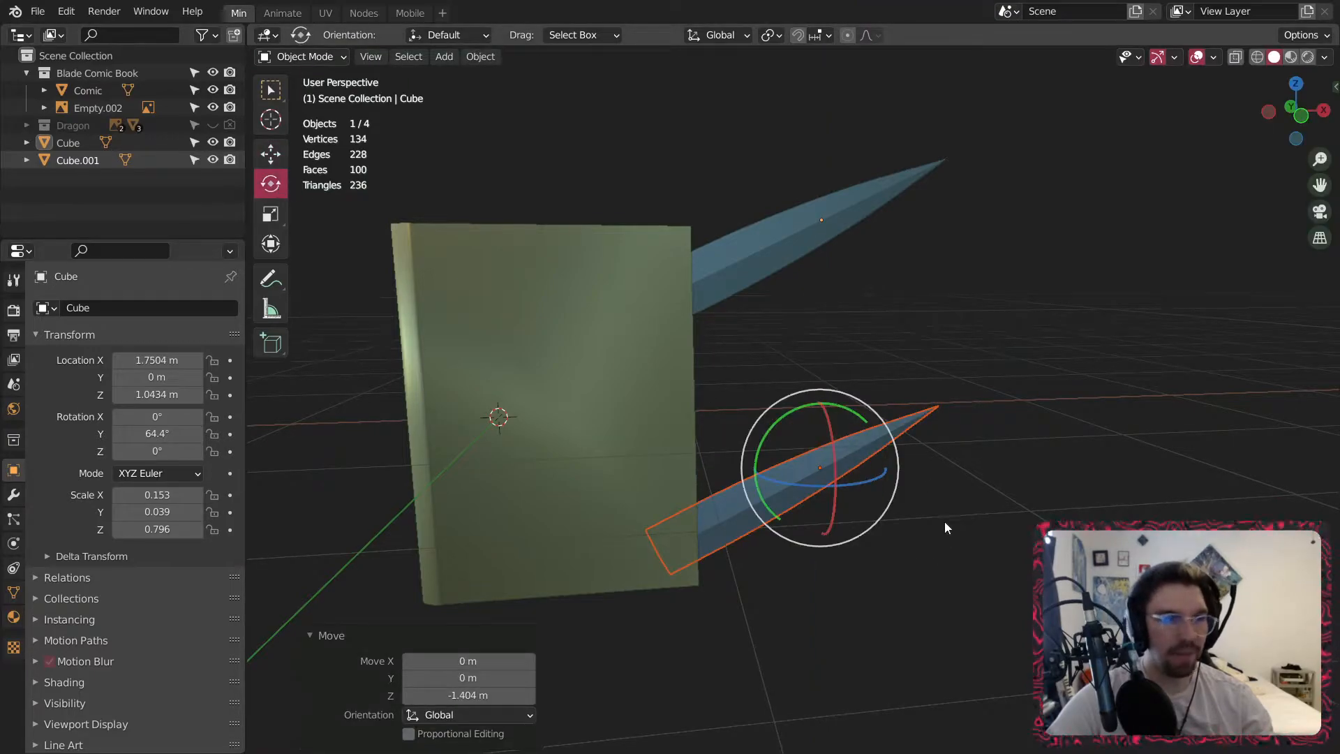
left_click_drag(787, 410, 822, 354)
left_click(278, 151)
left_click(713, 225)
Duplicate the upper blade again and move the copy down to the comic's bottom edge.
left_click(737, 250)
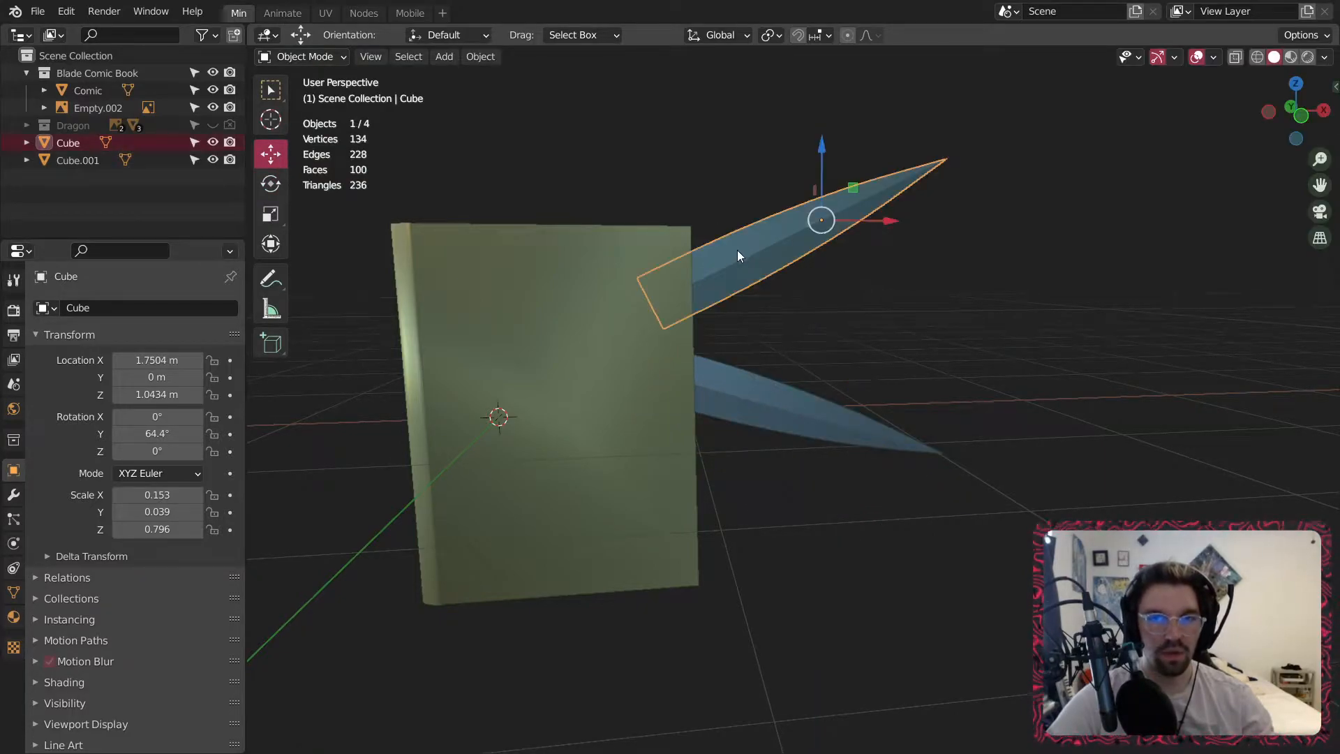
key("ctrl+c")
key("ctrl+v")
key("g")
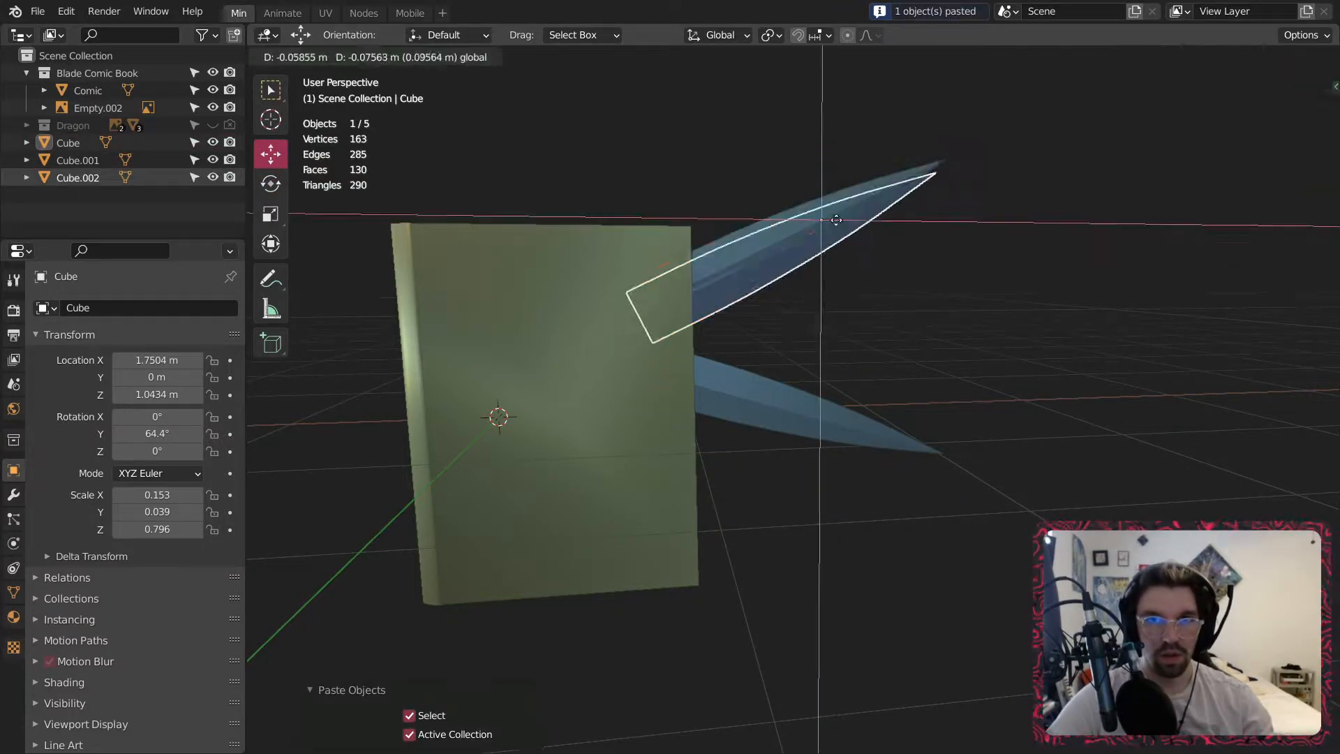
left_click(710, 461)
Rotate the third blade so it sticks out diagonally downward from the comic's bottom edge.
left_click(271, 183)
left_click_drag(658, 455, 650, 616)
left_click(271, 154)
left_click(766, 540)
scroll(766, 538, "down", 2)
middle_click_drag(773, 454, 734, 347, "shift")
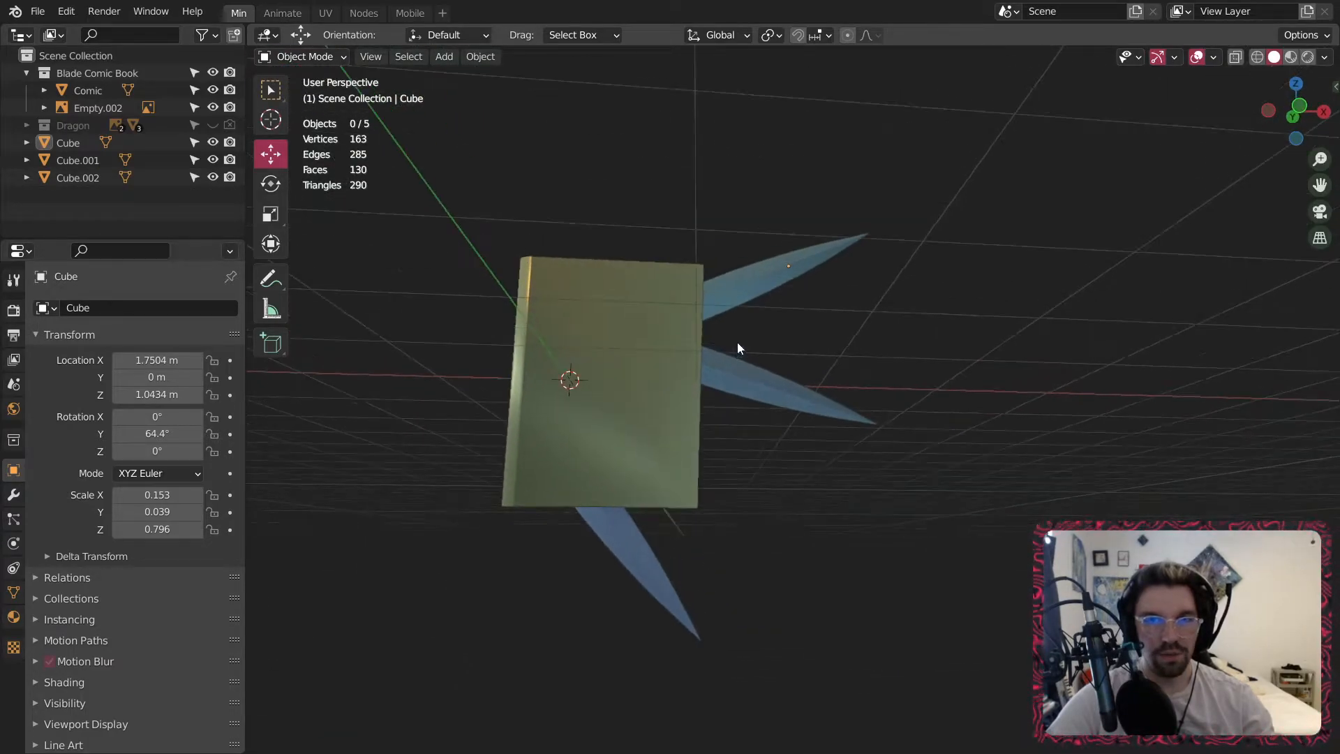
middle_click_drag(869, 299, 857, 378)
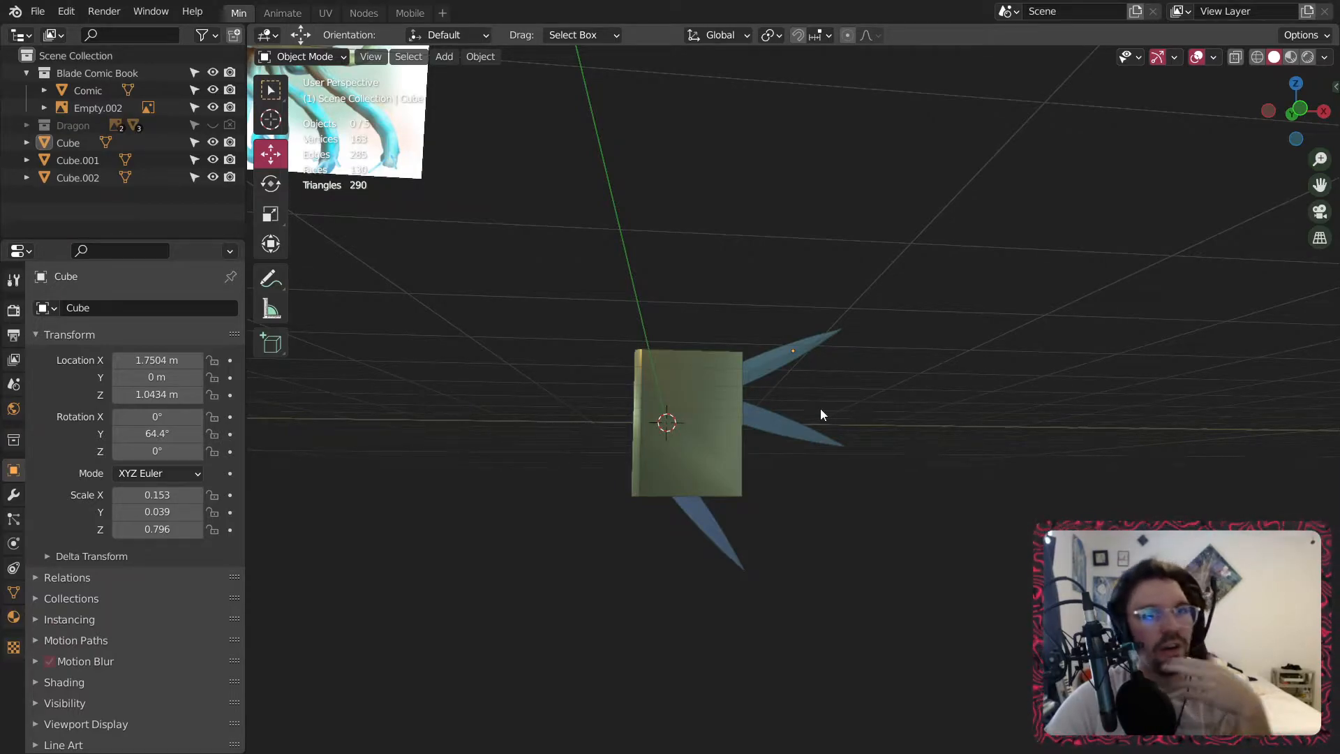
Add a cylinder mesh with 16 vertices.
left_click(308, 63)
middle_click_drag(584, 120, 445, 70)
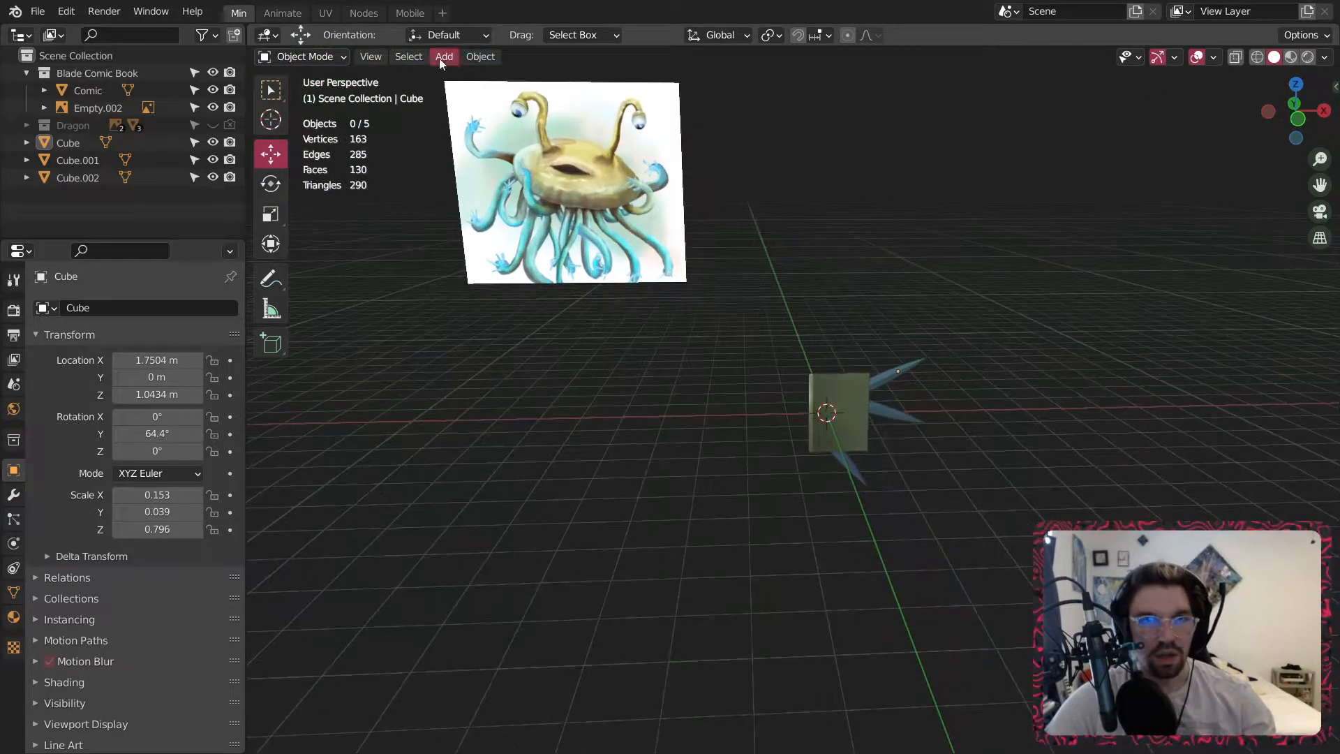
left_click(451, 61)
mouse_move(473, 74)
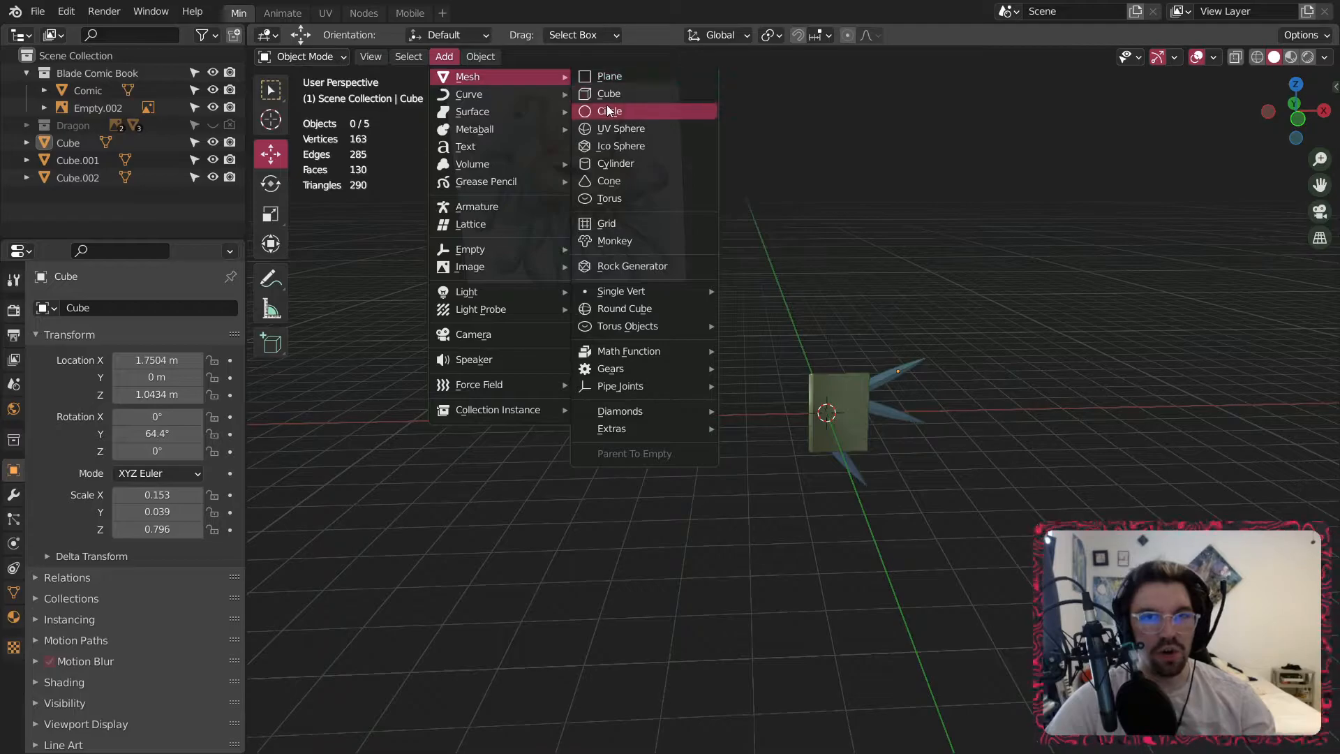
left_click(614, 156)
left_click(469, 532)
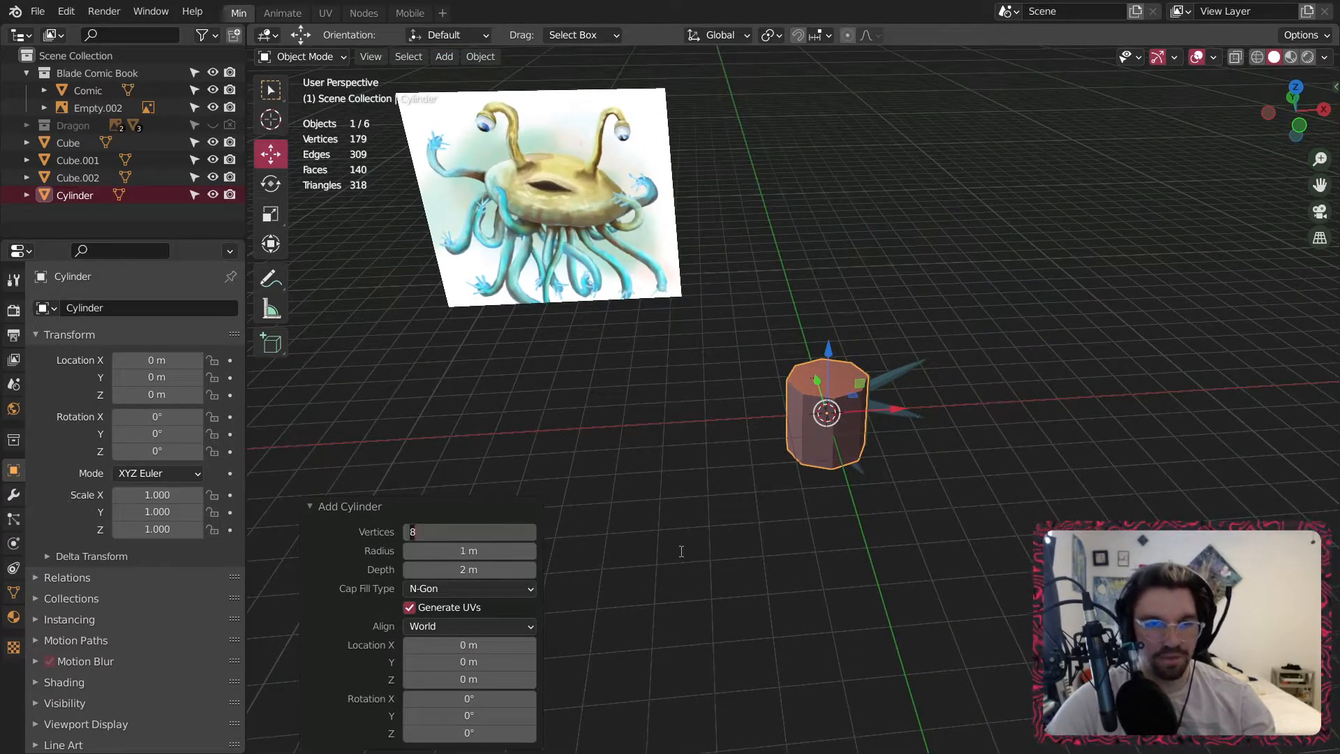
key("Return")
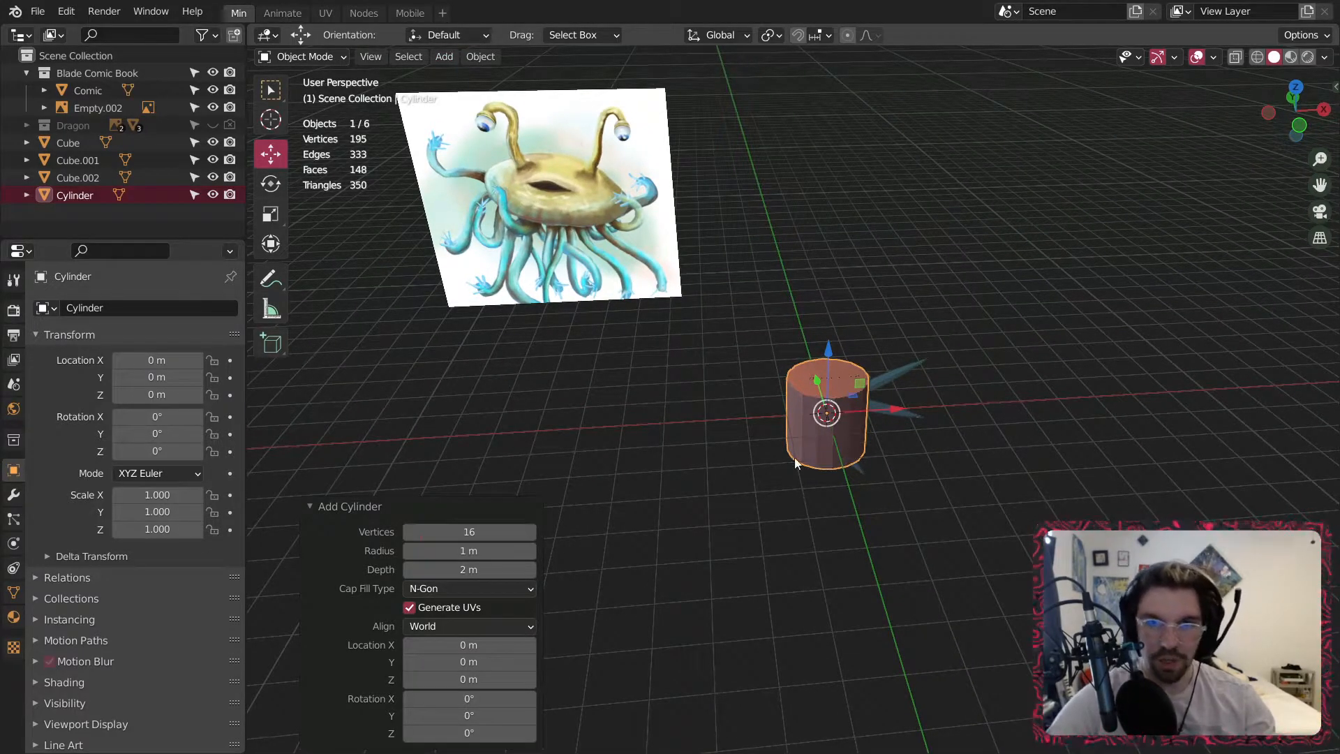
Move the cylinder -3.4776 m along X, away from the comic.
scroll(818, 435, "up", 4)
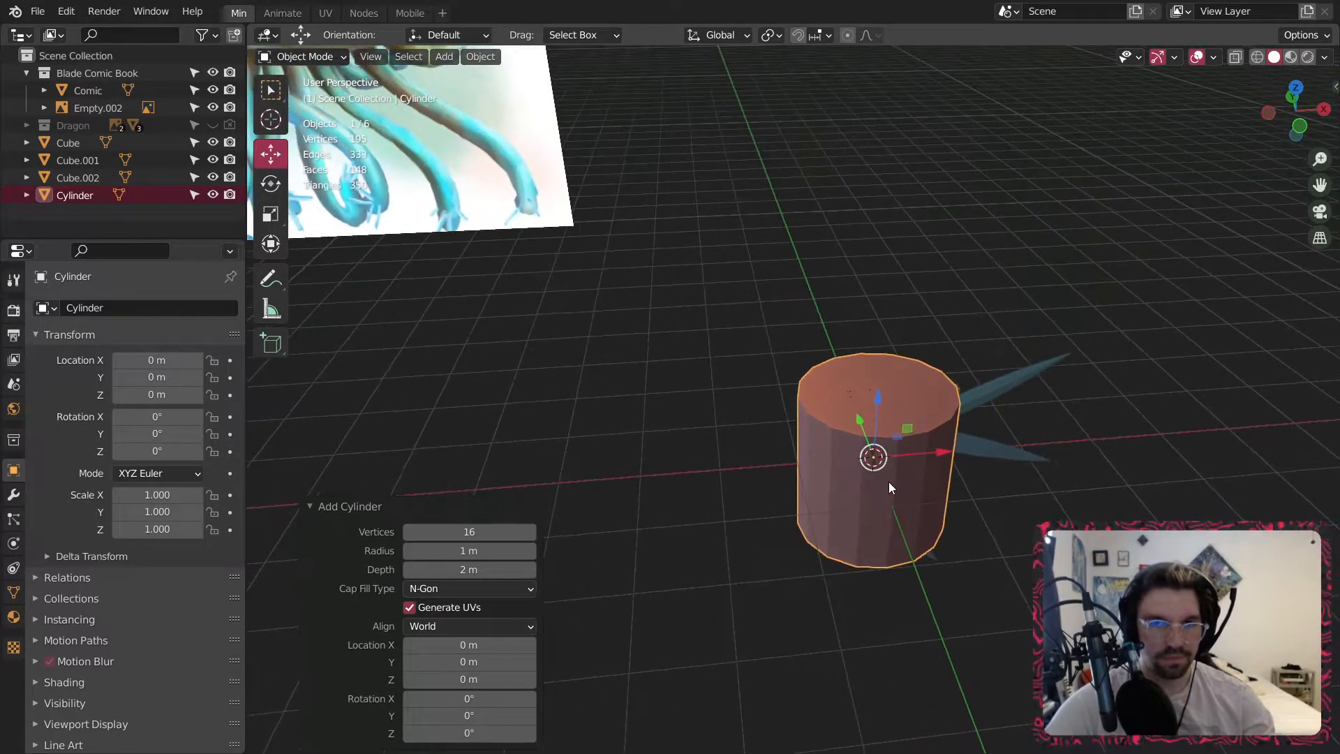
left_click_drag(944, 454, 652, 484)
scroll(785, 425, "down", 2)
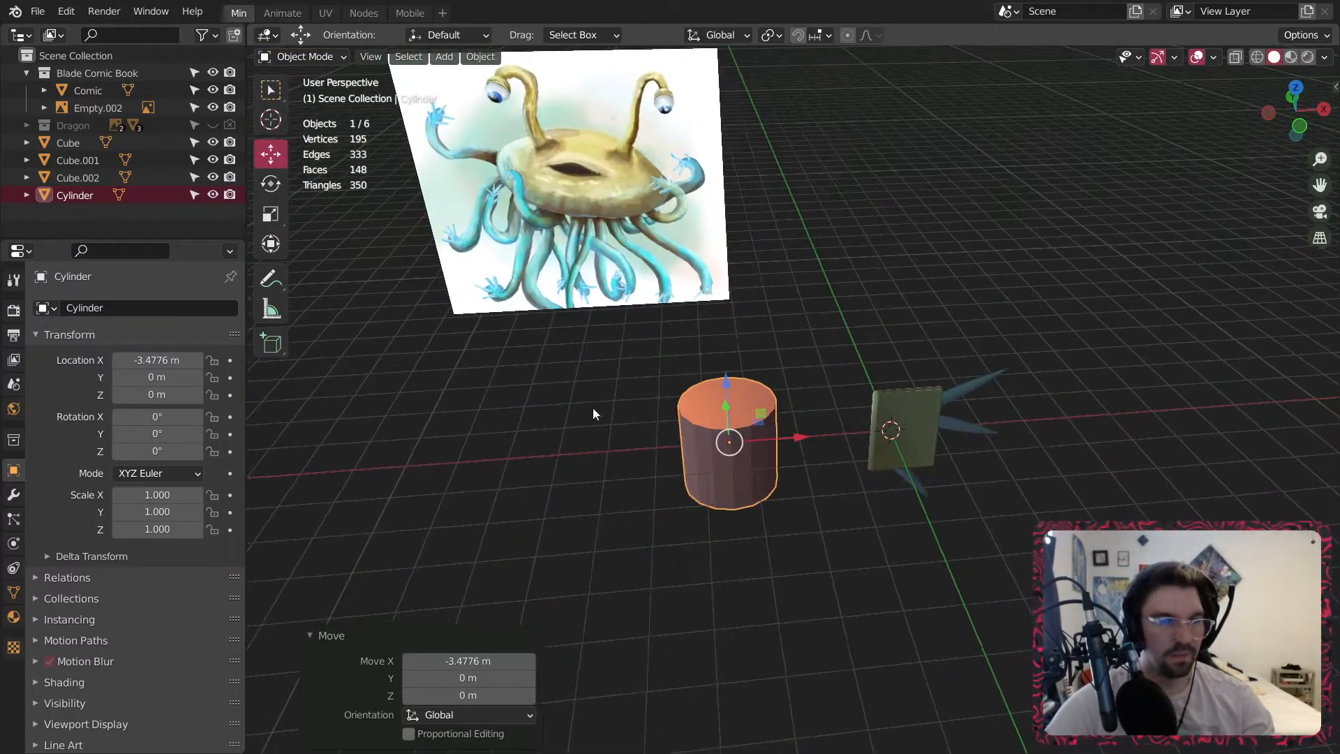
Scale the cylinder uniformly by 0.171 and stretch it along Z by 14.389 into a long thin rod.
key("s")
left_click(759, 433)
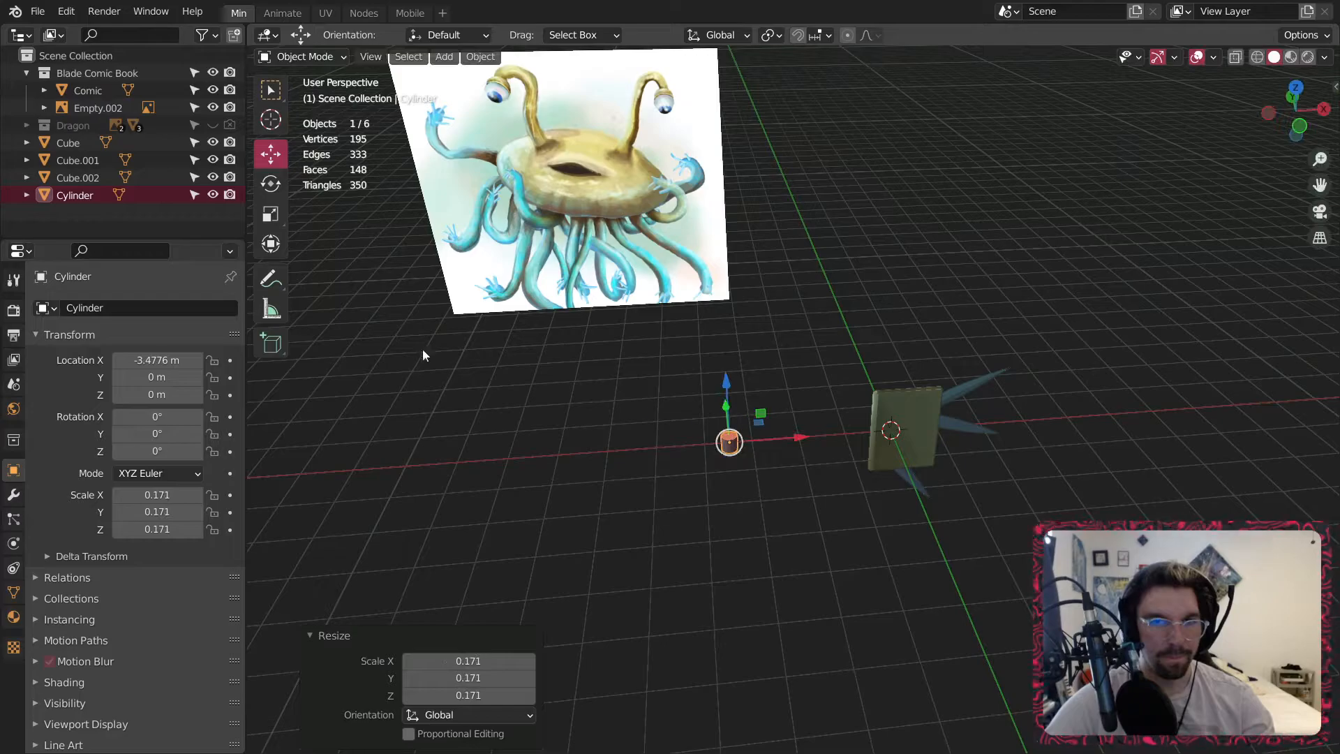
left_click(280, 216)
left_click_drag(726, 378, 733, 181)
scroll(725, 328, "up", 3)
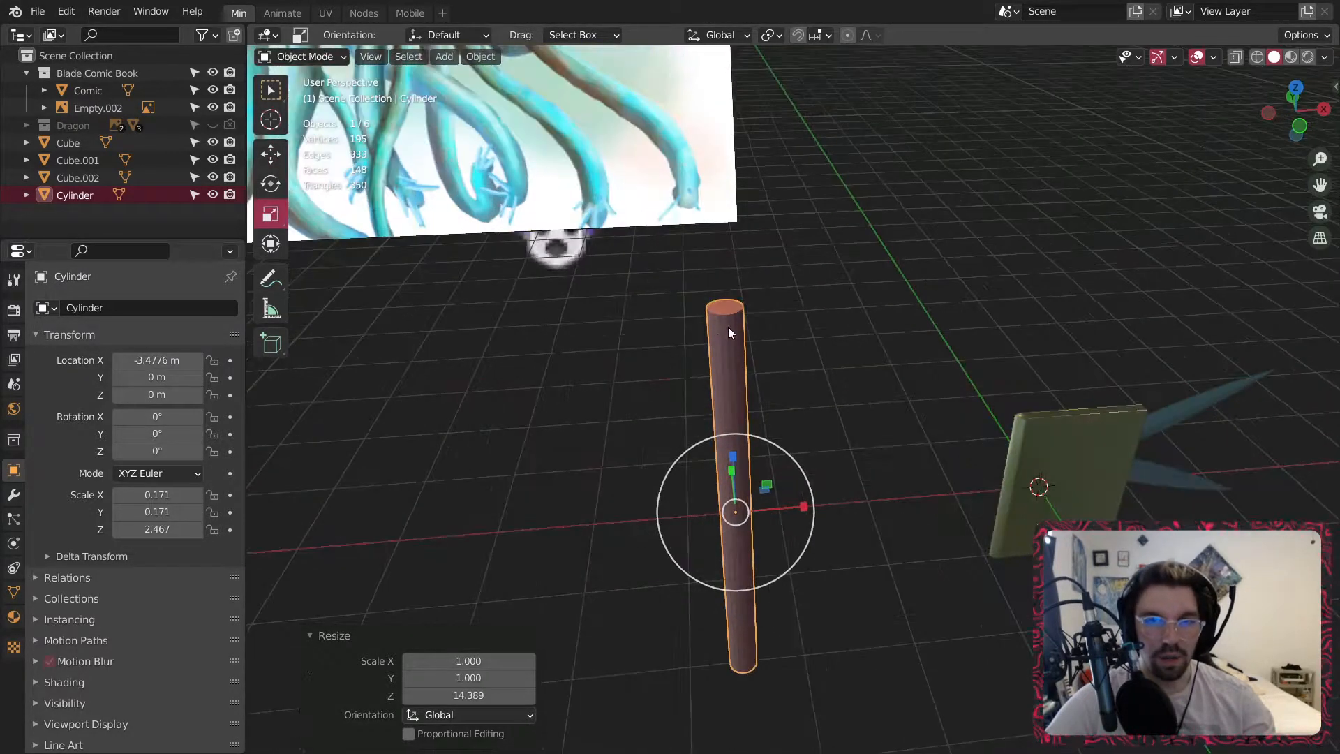
middle_click_drag(726, 328, 695, 338)
Add one loop cut around the rod in Edit Mode, slid slightly above its middle with factor -0.242.
left_click(328, 56)
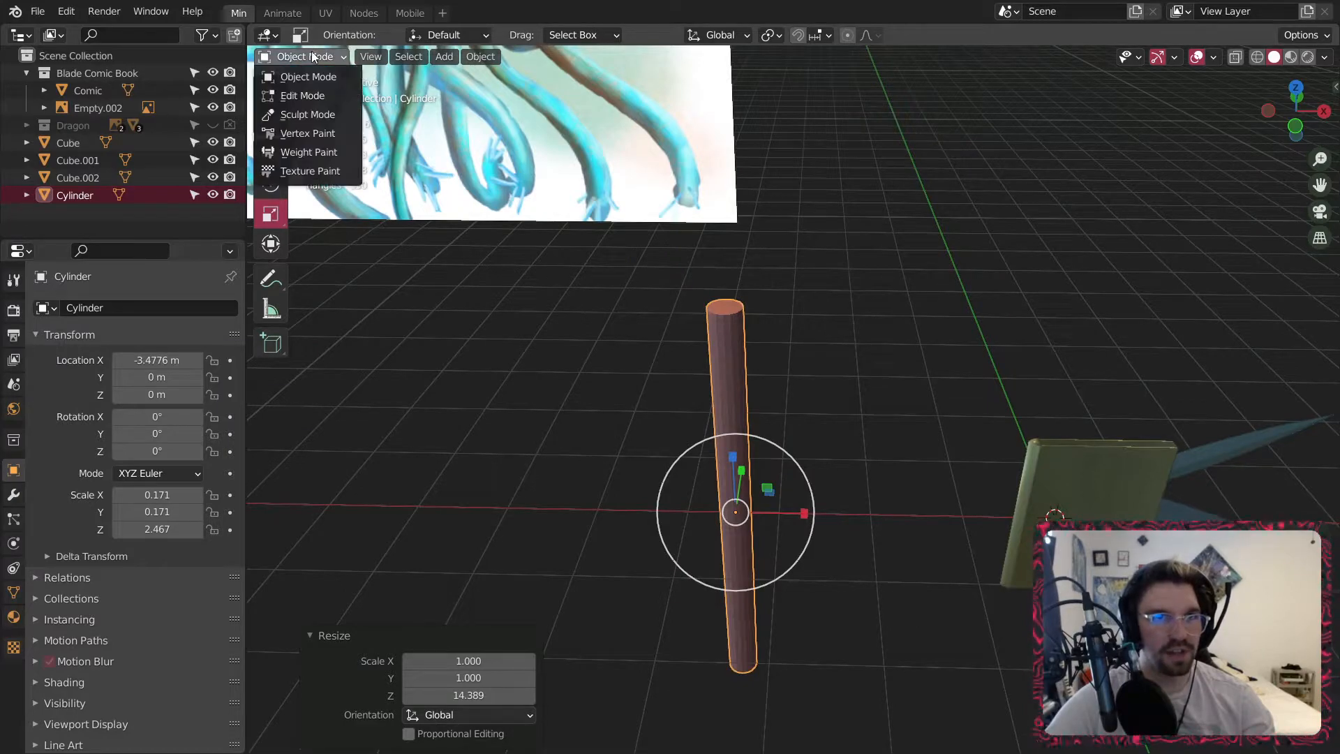
left_click(304, 100)
left_click(270, 466)
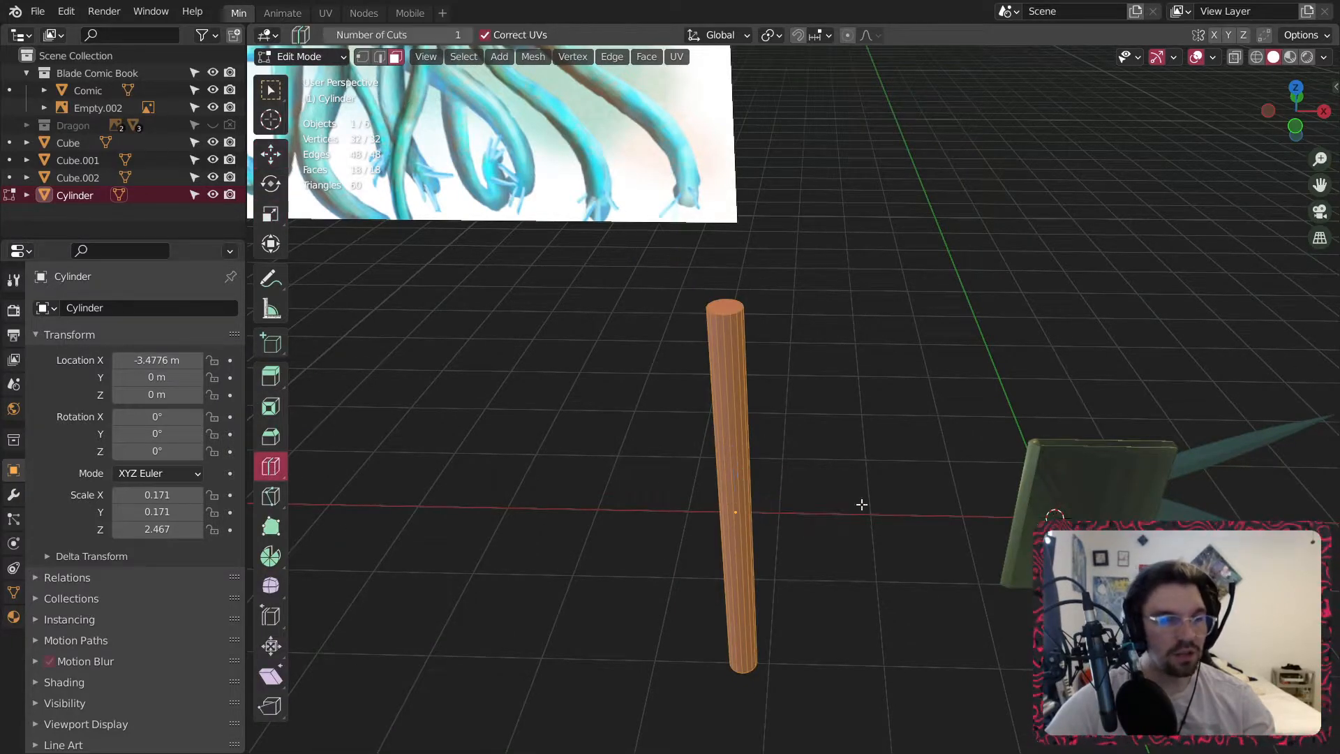
middle_click_drag(771, 472, 714, 432)
left_click_drag(757, 515, 763, 431)
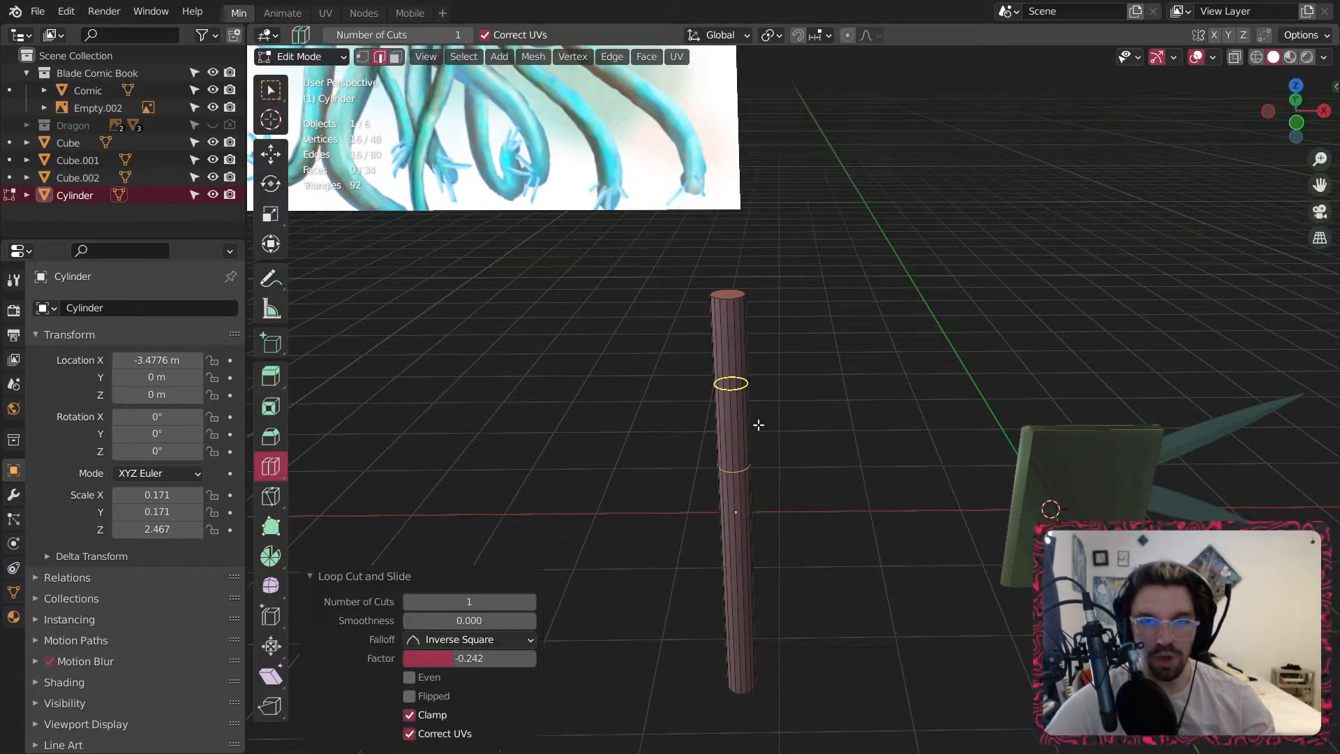
middle_click_drag(762, 431, 696, 259)
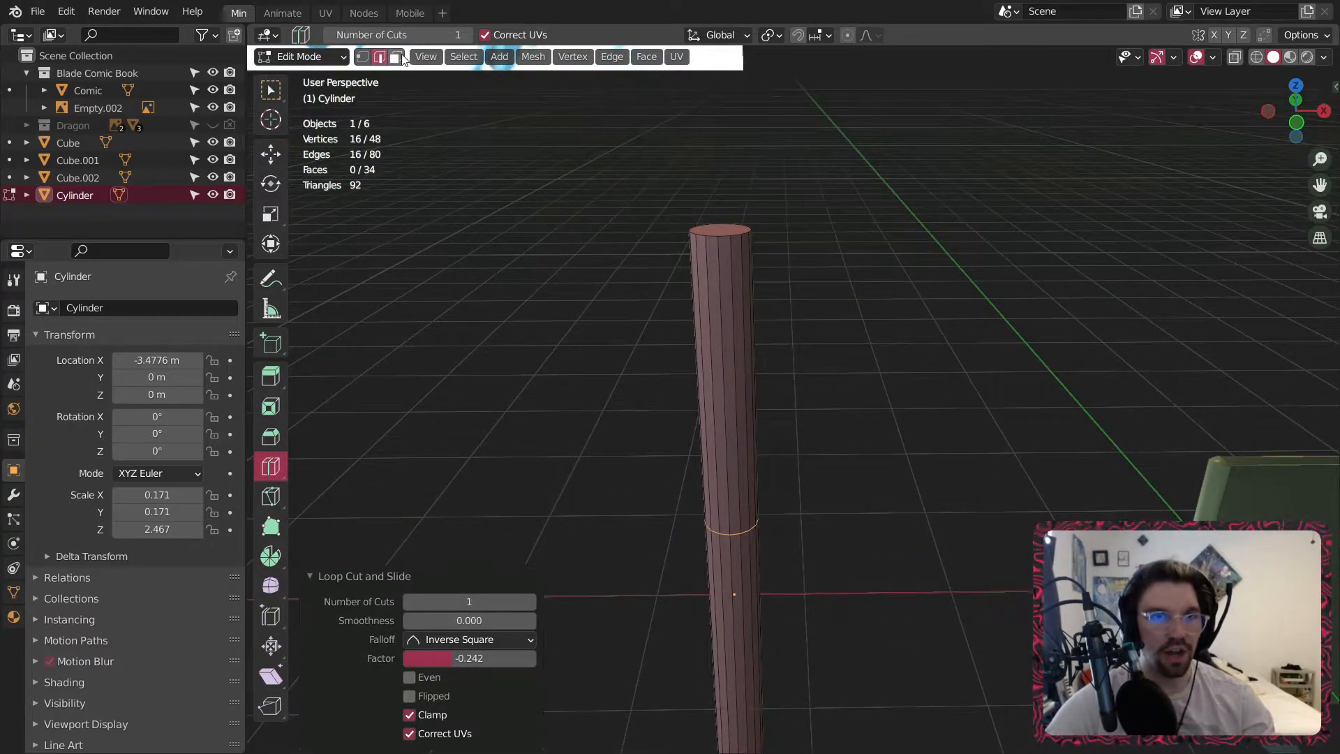
Merge the vertices of the rod's top cap at their centre to form a pointed tip.
key("w")
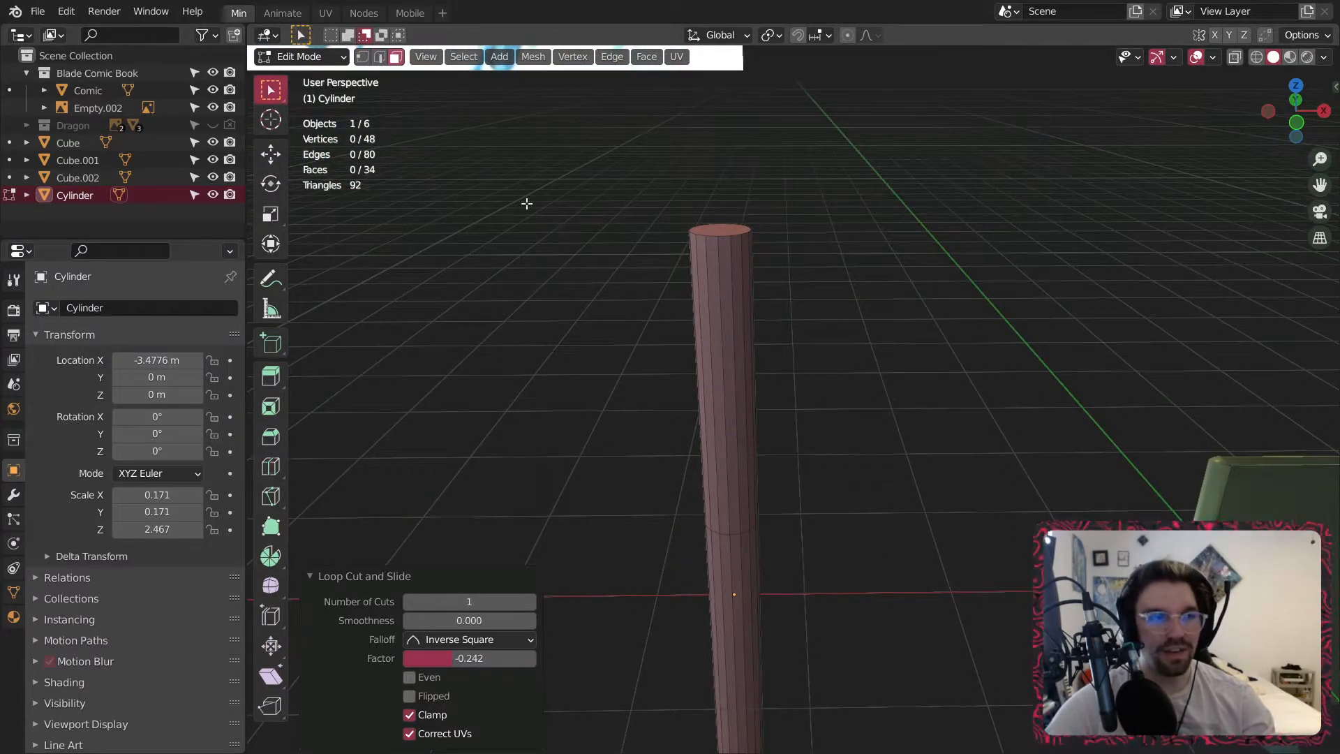
middle_click_drag(669, 251, 706, 263)
left_click(722, 249)
left_click(363, 56)
right_click(736, 248)
mouse_move(724, 371)
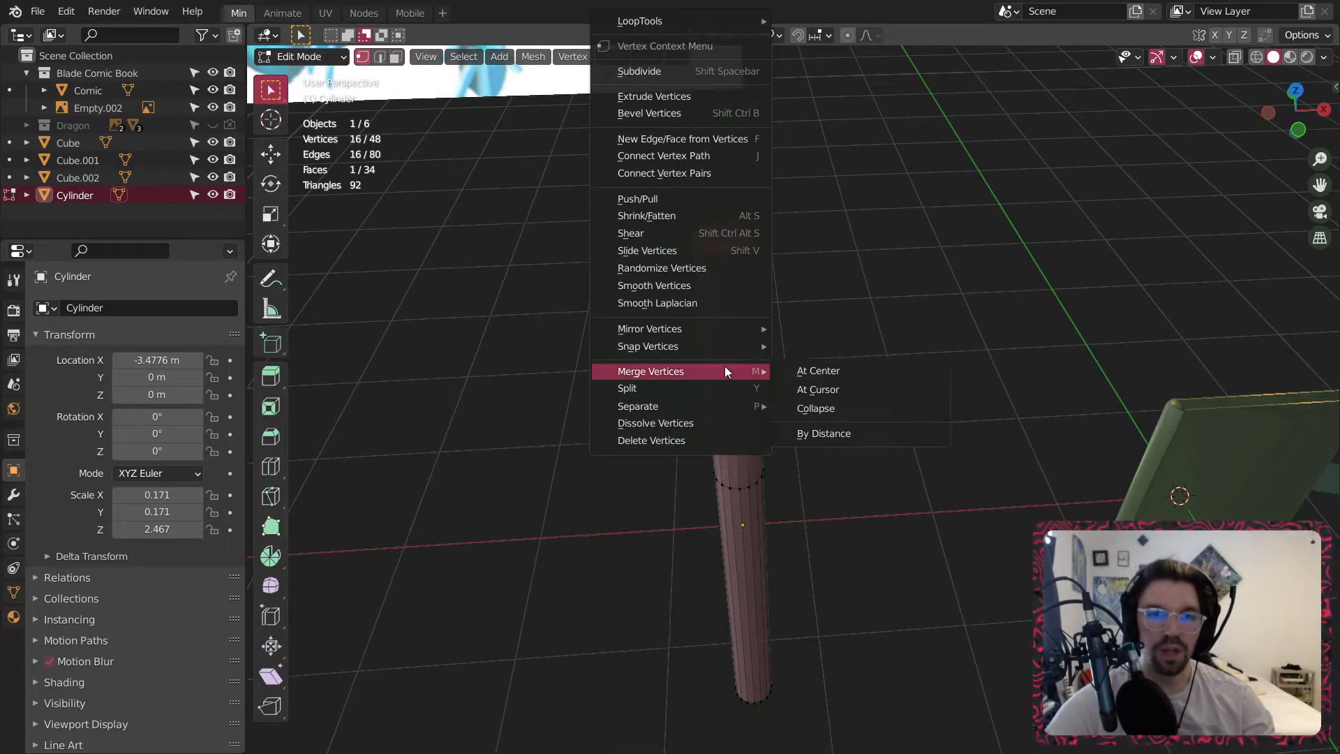
left_click(822, 372)
Bevel the rod's middle edge loop 0.855 m wide with 5 segments to smooth the taper, and return to Object Mode.
middle_click_drag(741, 539, 798, 322)
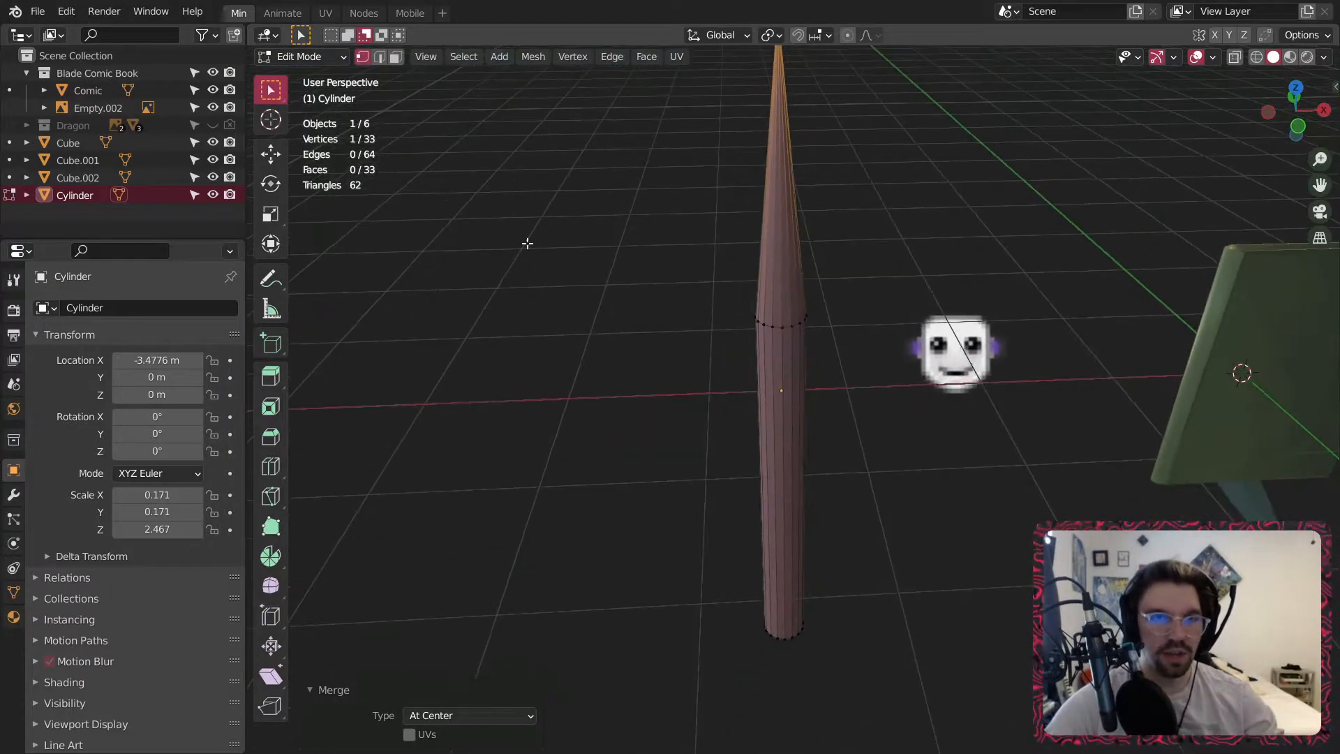
left_click(380, 57)
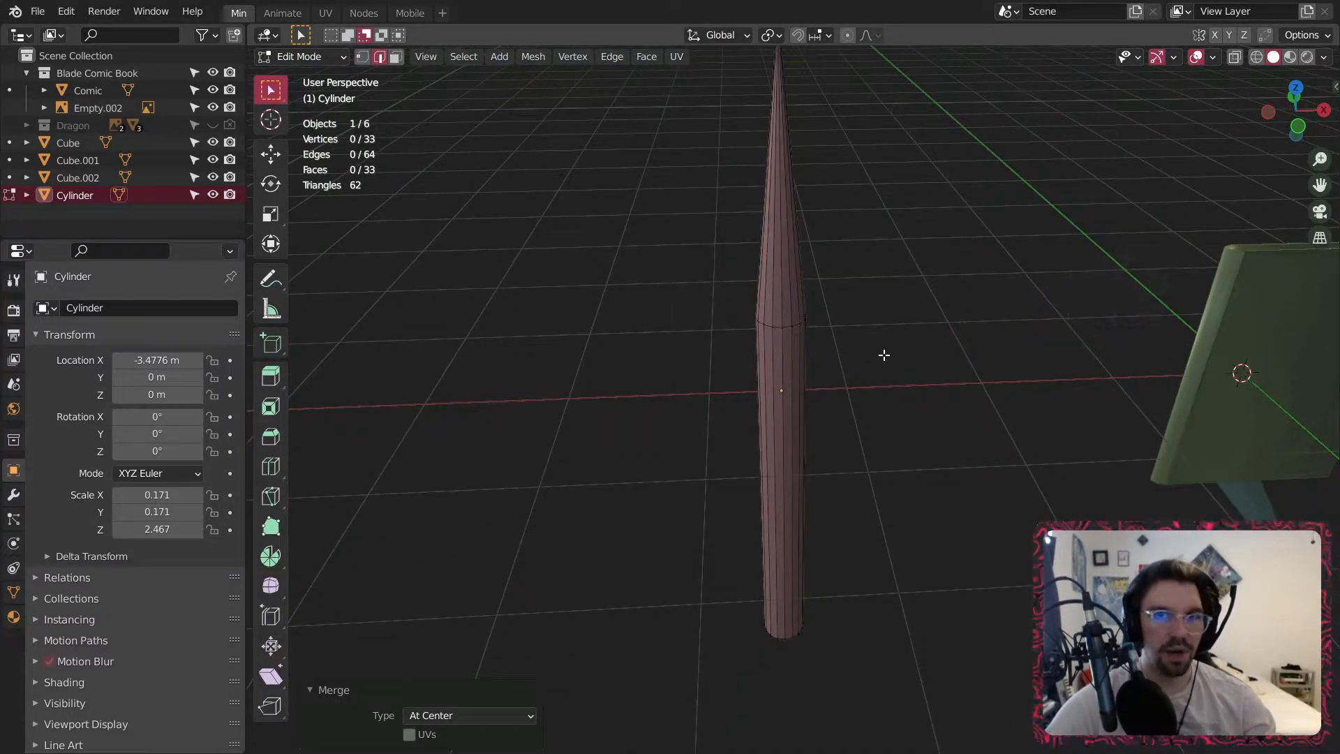
left_click(788, 329, "alt")
key("ctrl+b")
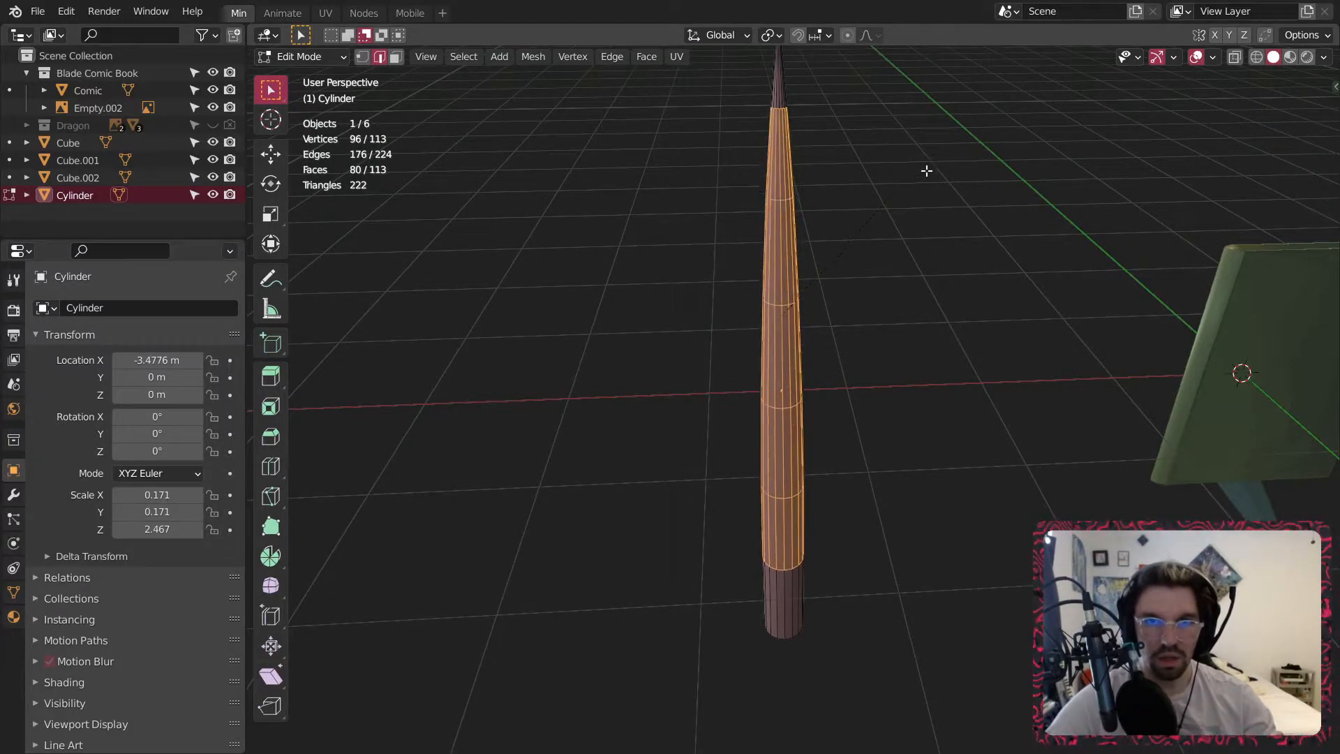
left_click(919, 176)
left_click(304, 58)
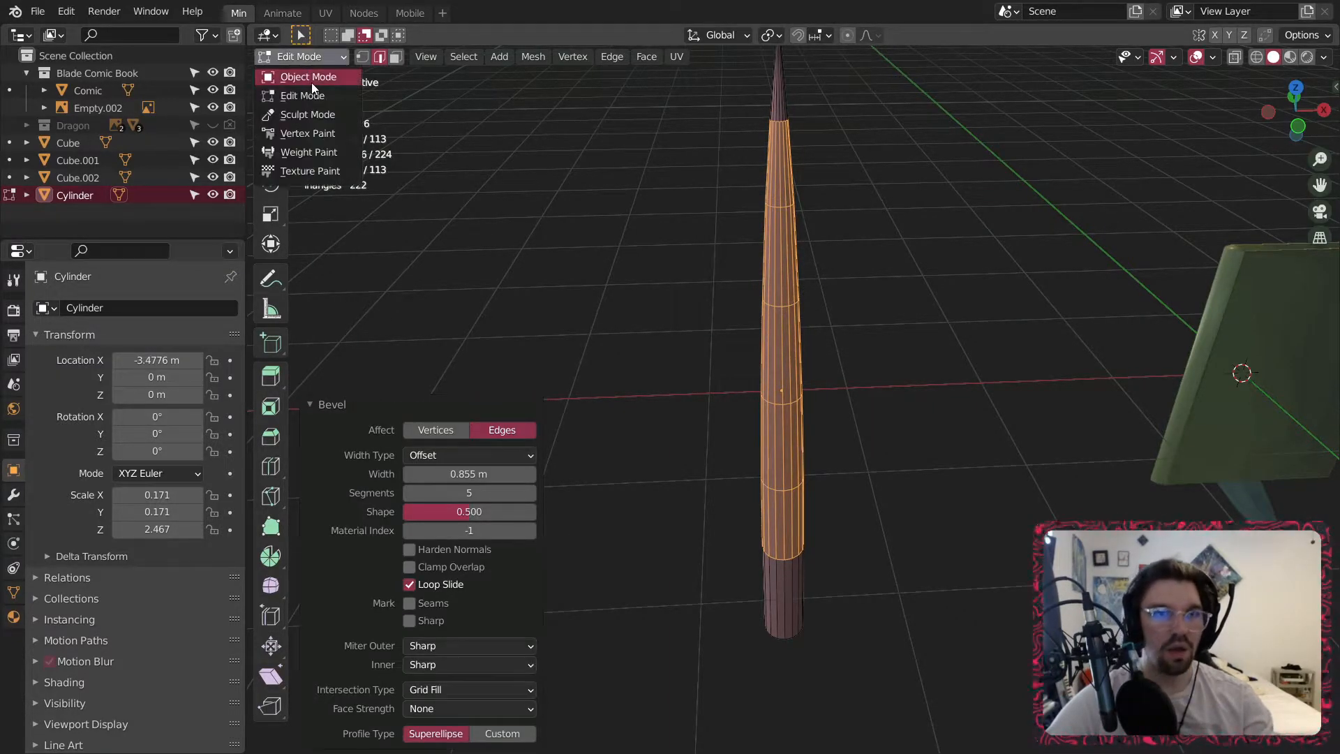
left_click(311, 78)
left_click(858, 282)
Thin the rod across its width and scale it uniformly by 0.318 into a small needle-like spike.
middle_click_drag(858, 282, 780, 407)
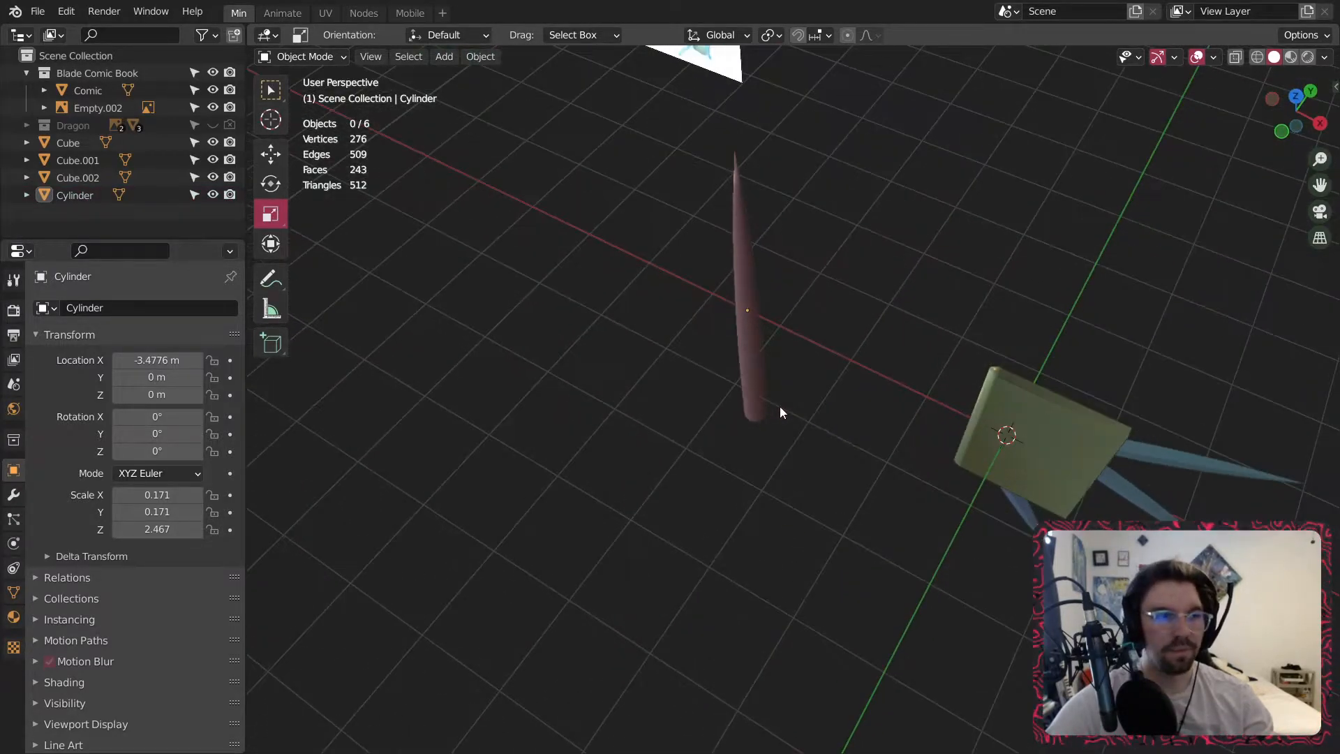
left_click(772, 360)
middle_click_drag(836, 268, 780, 277)
left_click_drag(793, 315, 774, 316)
middle_click_drag(773, 316, 878, 185)
key("s")
left_click(733, 279)
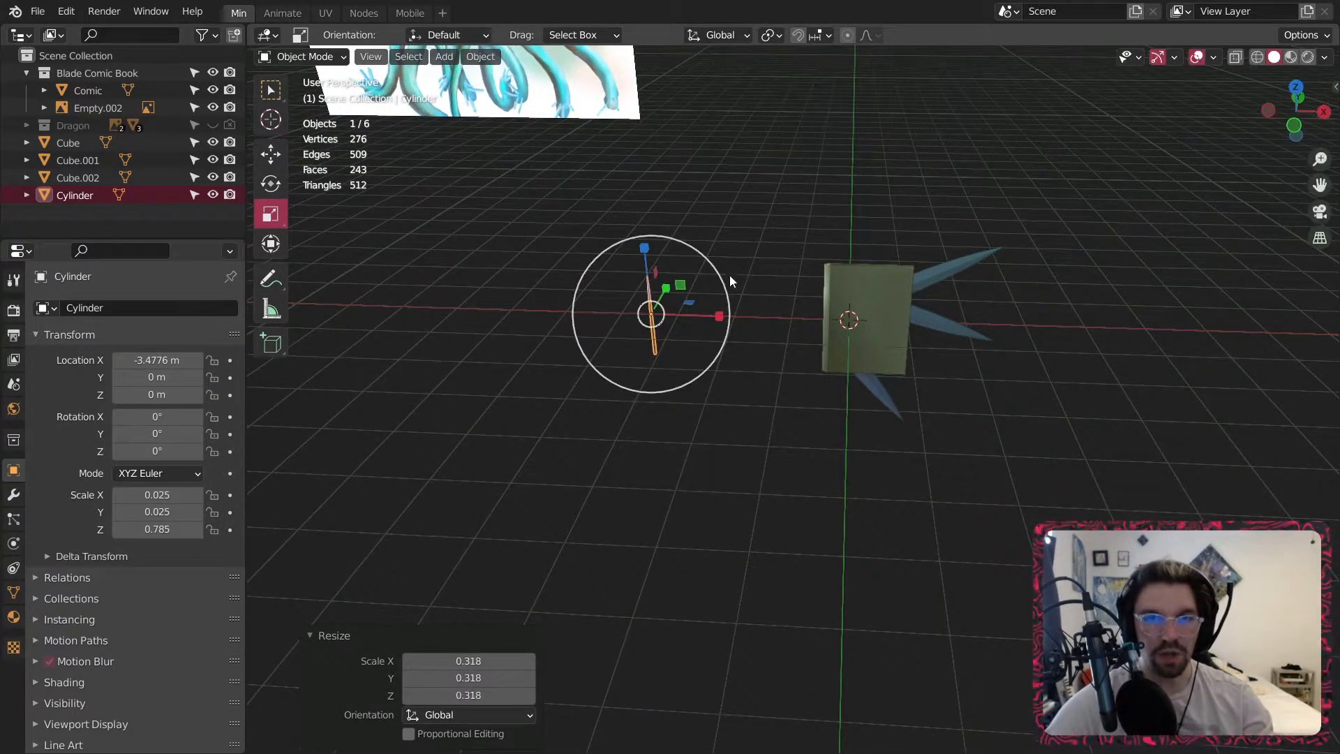
Move the spike along X to 1.3846 m at the comic's blade side and rotate it 119° about Y.
left_click(270, 153)
left_click_drag(726, 312, 999, 335)
left_click(271, 183)
left_click_drag(903, 267, 1022, 333)
left_click(271, 154)
middle_click_drag(977, 335, 827, 265, "shift")
scroll(814, 336, "up", 4)
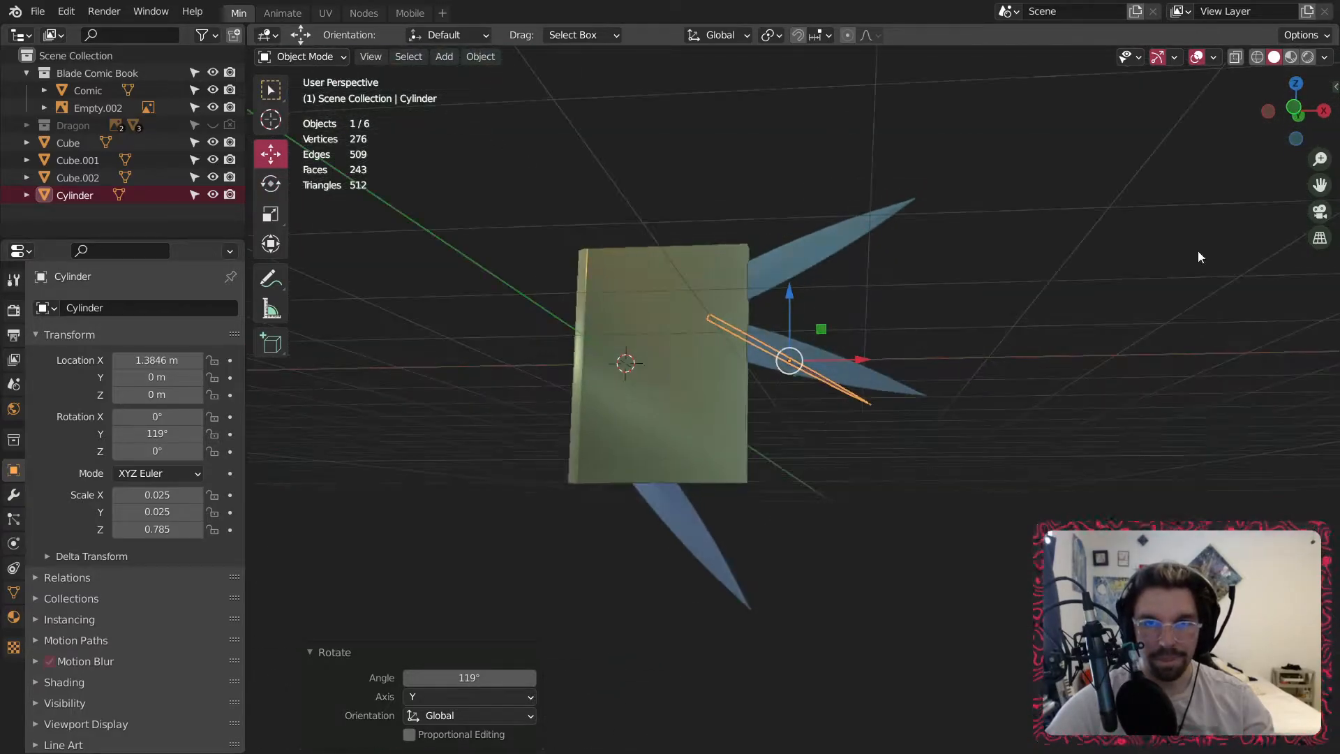
In front view, lower the spike 0.78276 m along Z and turn it about Y to 94.7°, almost horizontal.
left_click(1295, 105)
left_click_drag(798, 283, 807, 388)
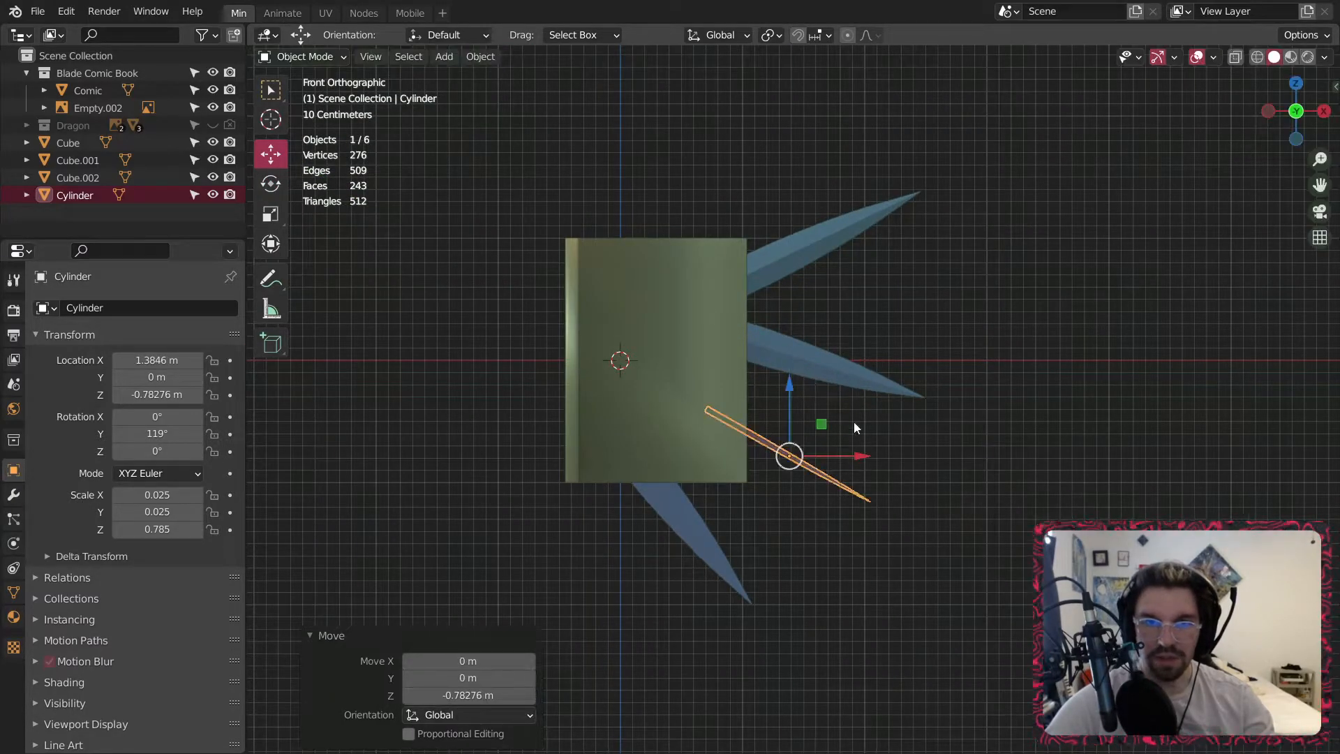
scroll(852, 416, "up", 3)
left_click(271, 183)
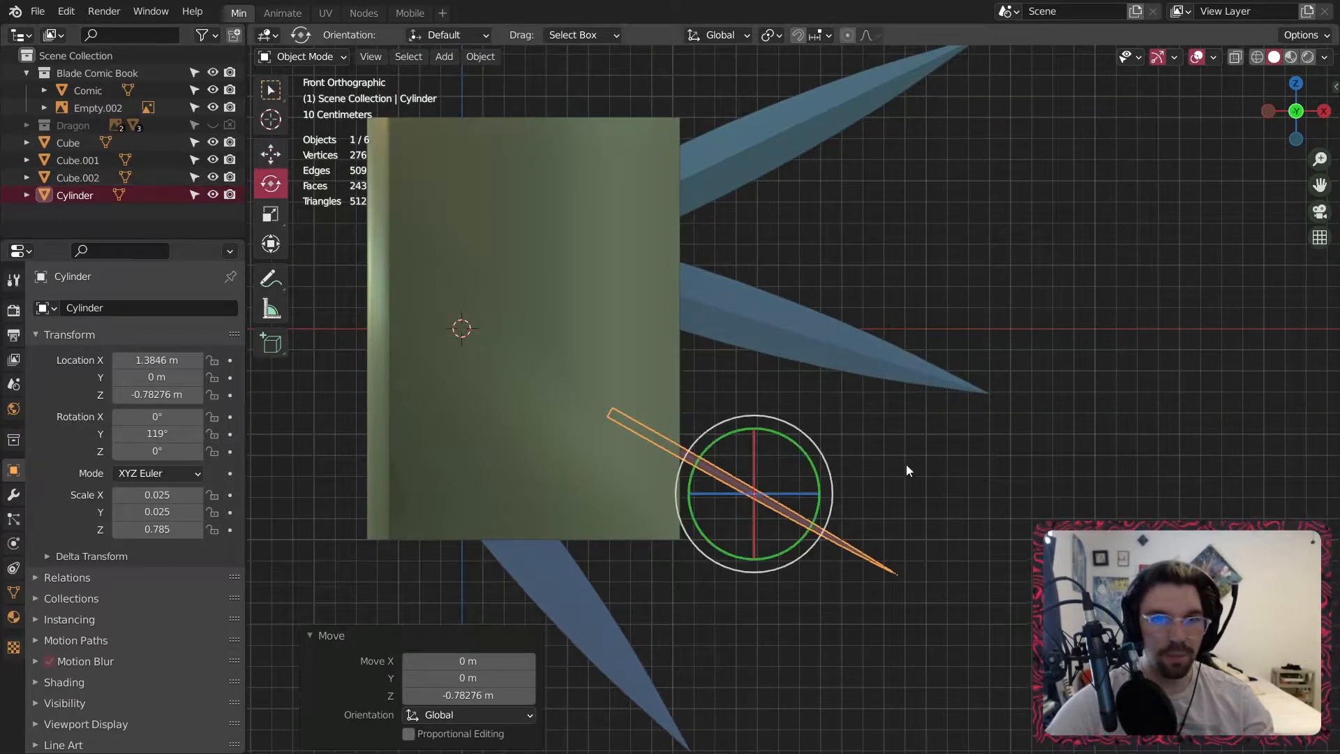
left_click_drag(736, 434, 799, 427)
left_click(794, 401)
left_click(698, 476)
left_click(788, 490)
left_click(773, 501)
Duplicate the spike and move the copy 0.11573 m along X and 1.154 m along Z, between the two side blades.
key("ctrl+c")
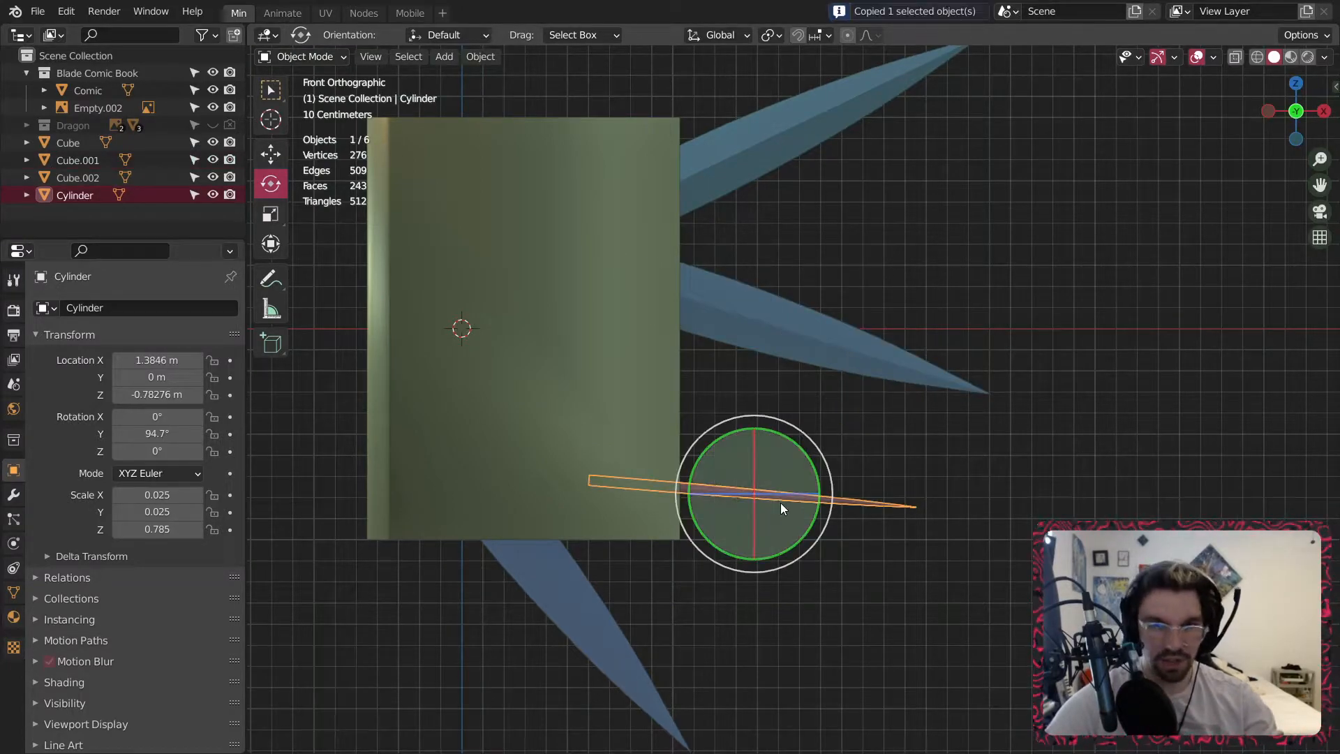
key("ctrl+v")
left_click(270, 159)
key("g")
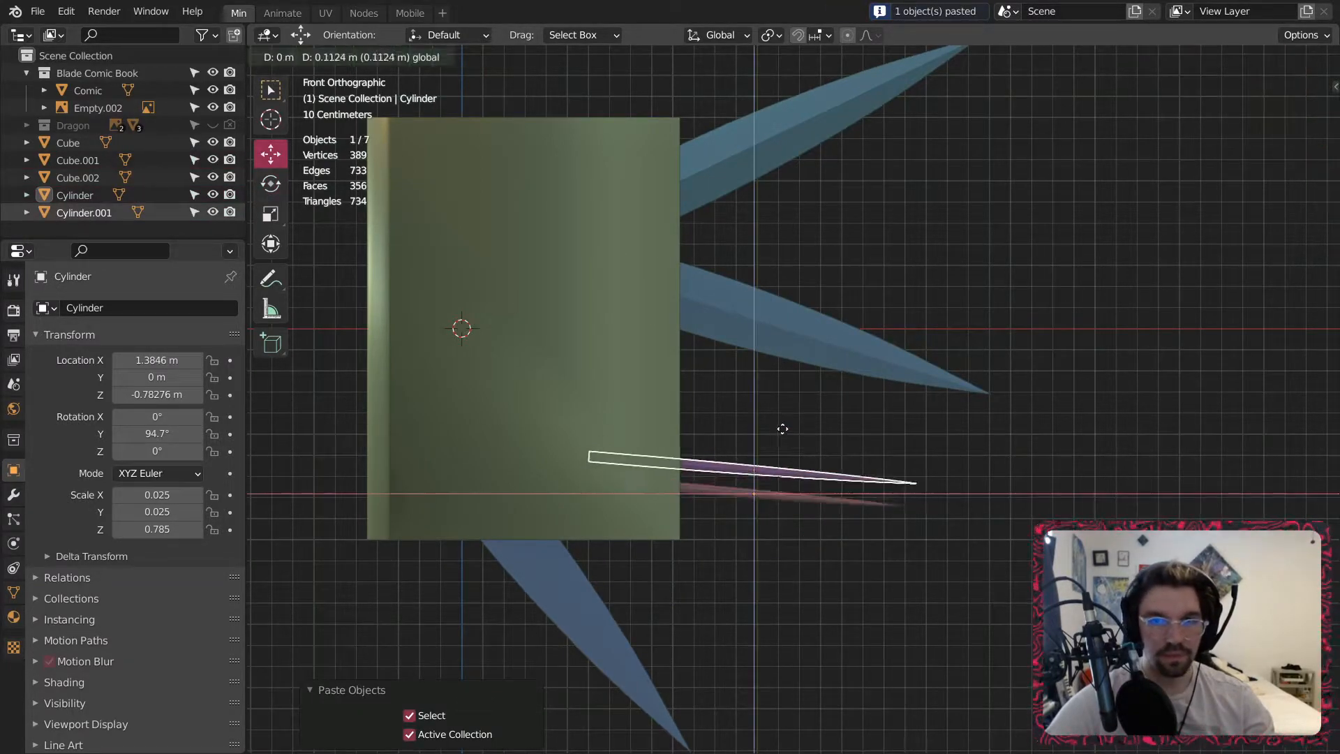
left_click(807, 213)
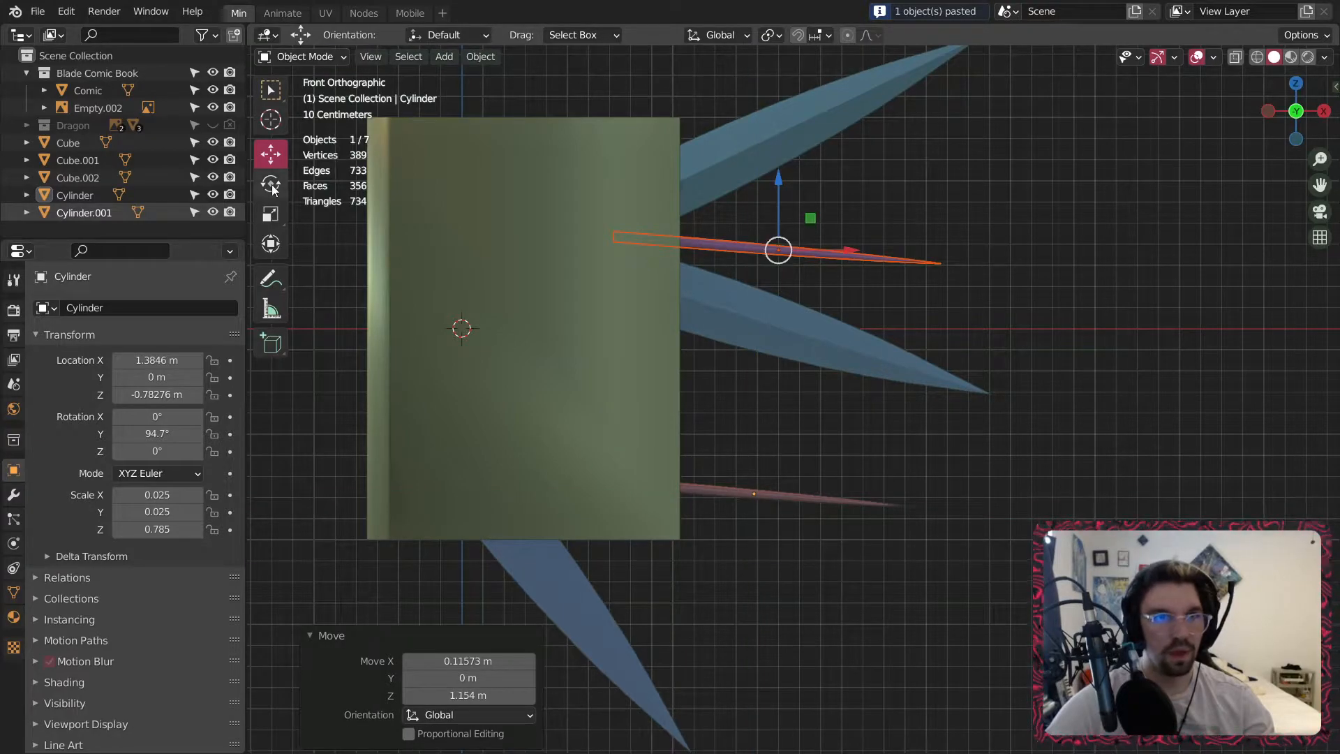
Rotate the copied spike -11.4° about Y, scale it by 0.705 and place it just below the upper blade.
left_click(271, 183)
left_click_drag(756, 199, 727, 211)
key("s")
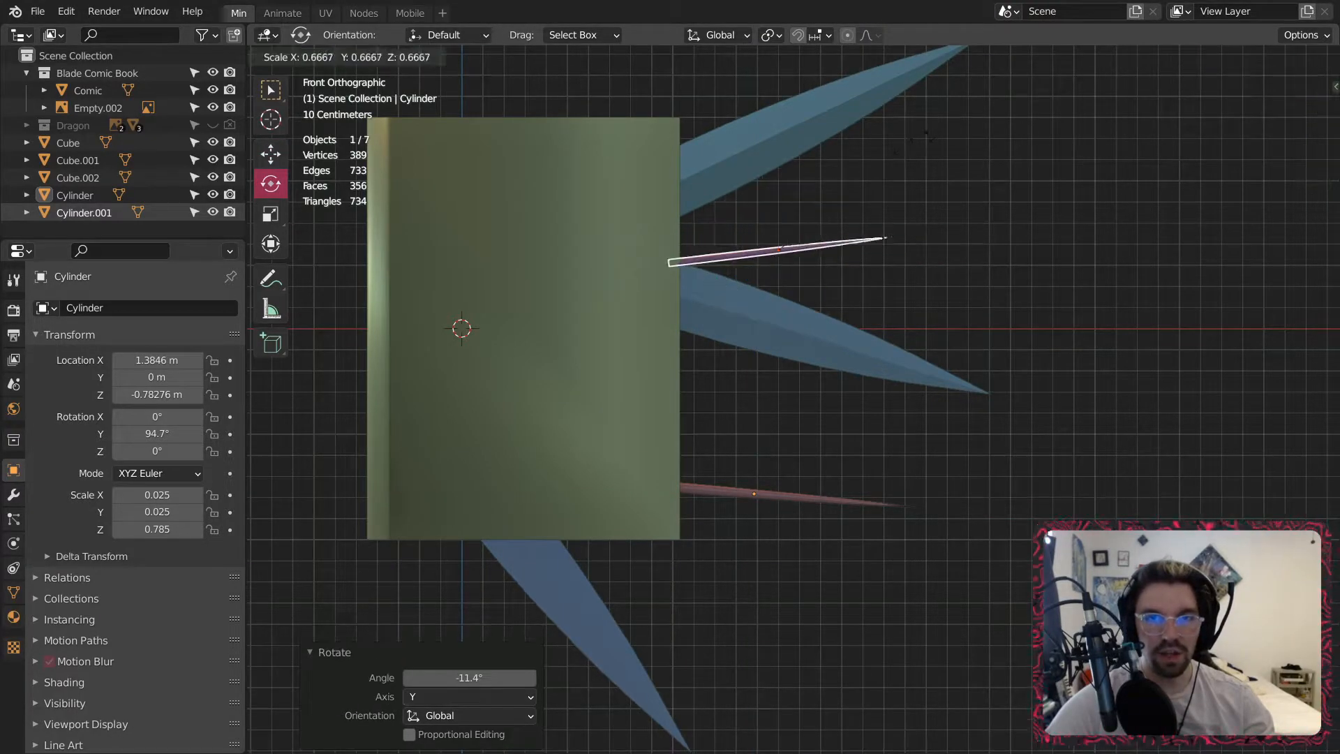
left_click(918, 149)
left_click(259, 161)
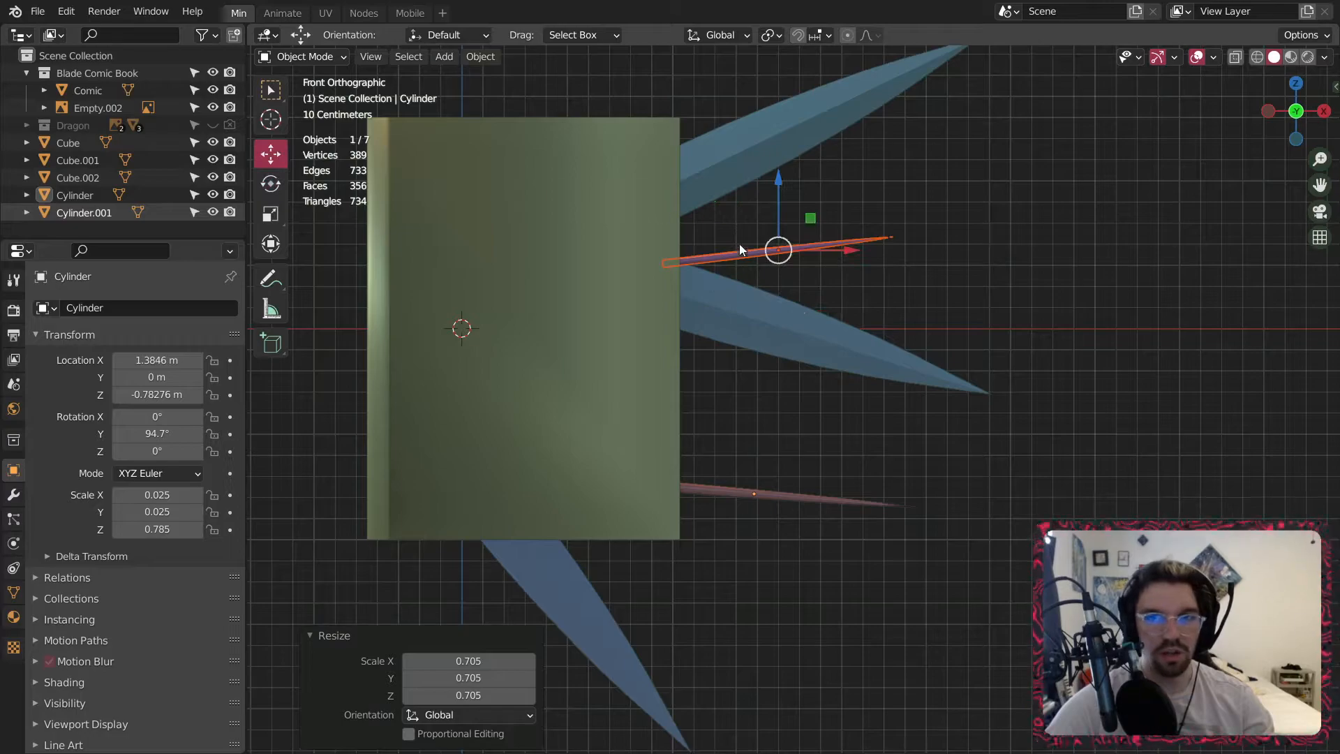
left_click_drag(810, 222, 786, 184)
left_click(807, 212)
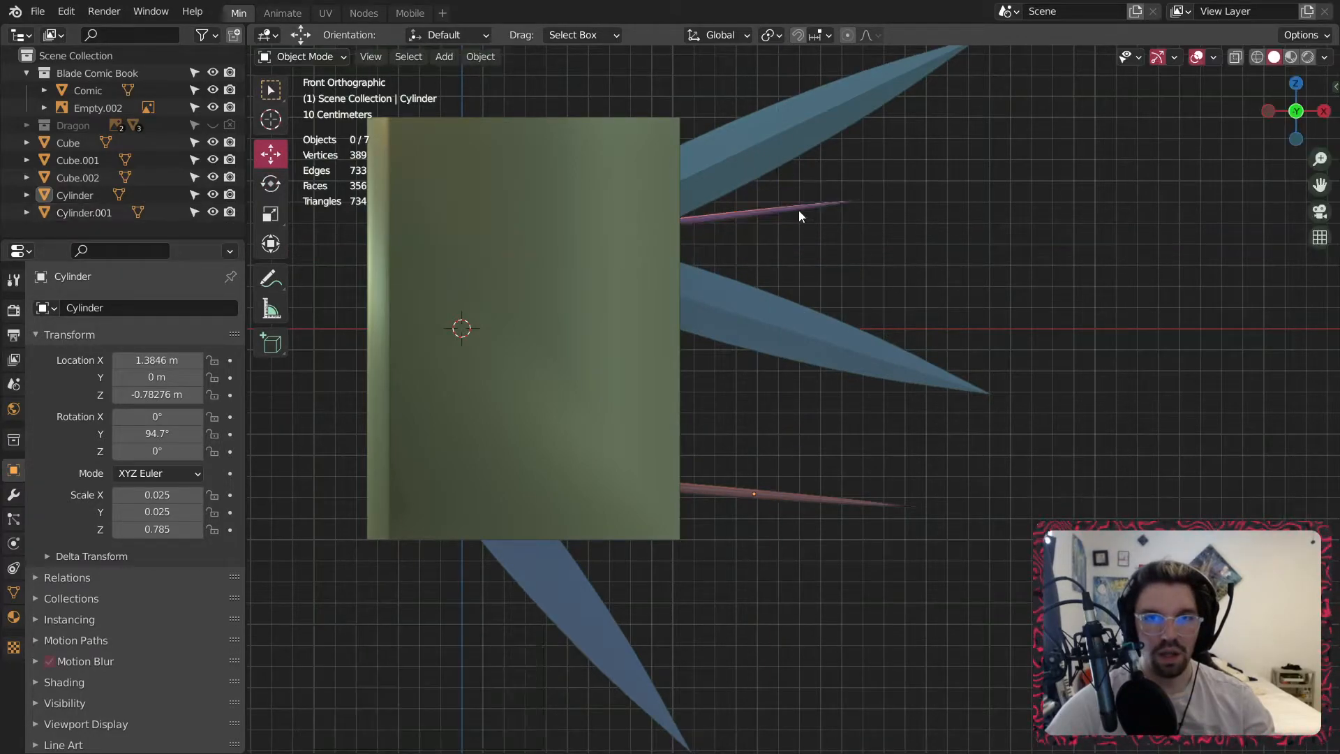
Duplicate the small upper spike, rotate the copy 12.6° about Y and place it just above the middle blade.
left_click(776, 212)
key("ctrl+c")
key("ctrl+v")
left_click(270, 183)
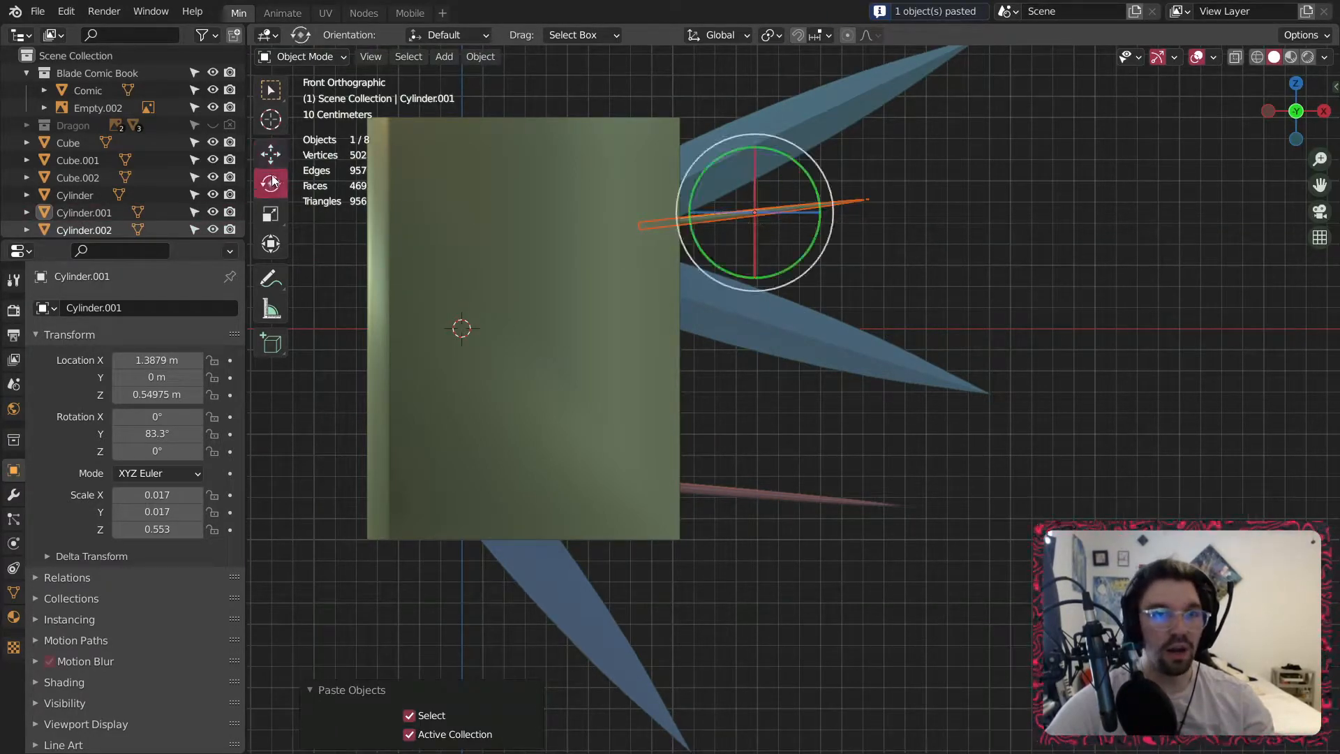
left_click_drag(715, 153, 489, 162)
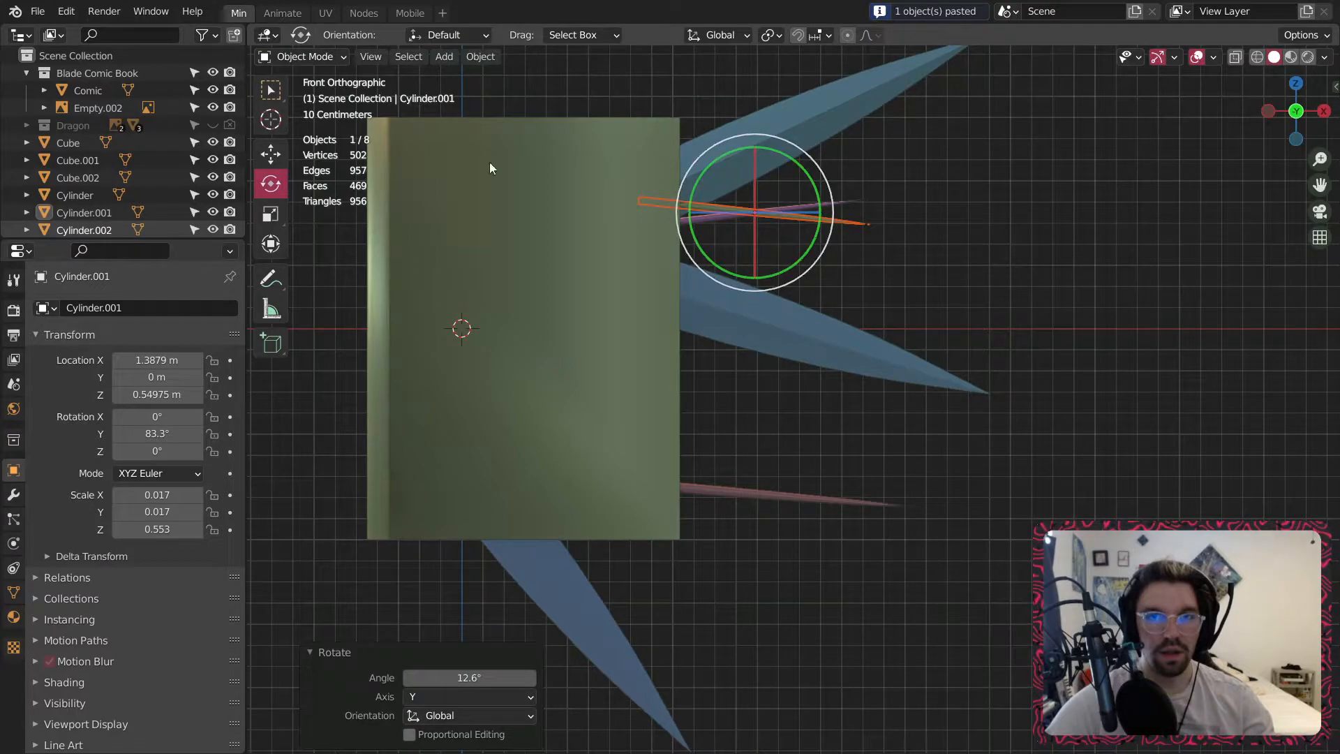
left_click(271, 153)
left_click_drag(784, 180, 799, 235)
left_click(787, 258)
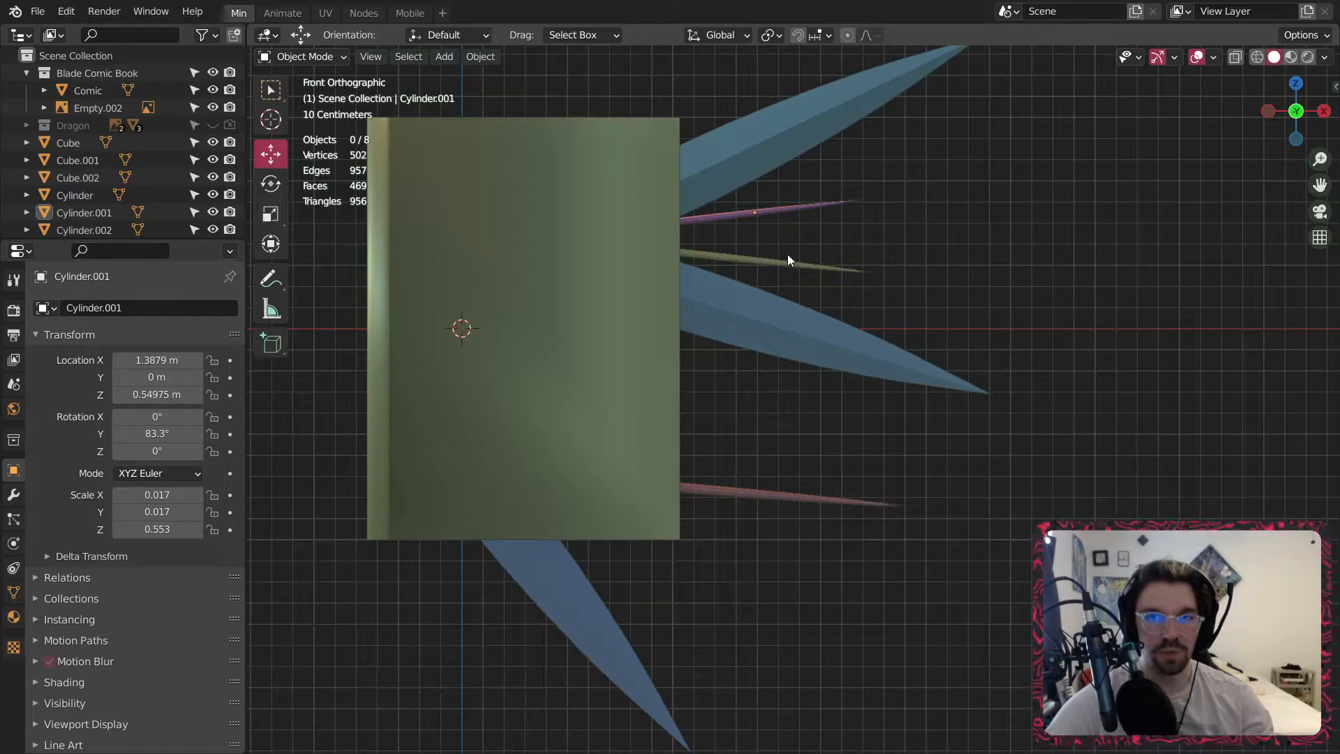
Duplicate the lower small spike, scale the copy by 1.237 and place it between the two small spikes.
key("ctrl+c")
key("ctrl+v")
left_click_drag(791, 228, 734, 193)
left_click(271, 183)
key("s")
left_click(826, 203)
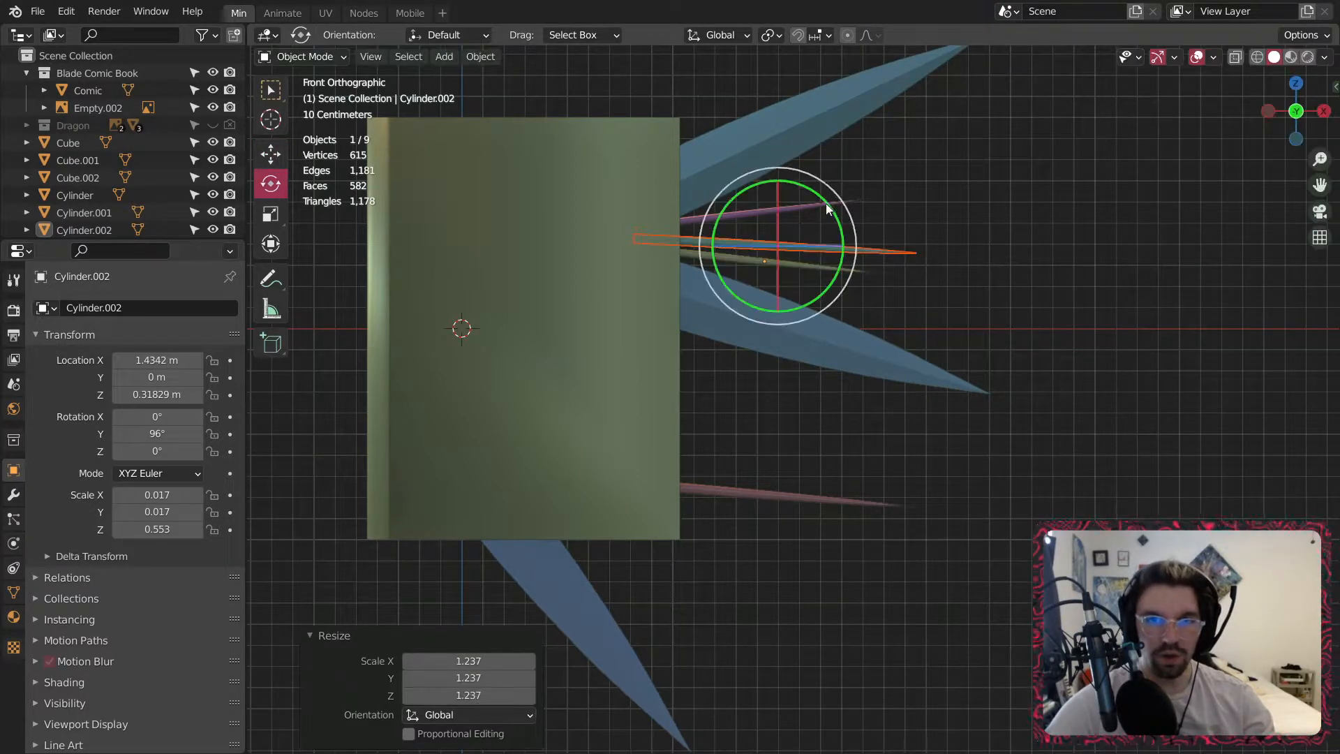
left_click(268, 166)
left_click_drag(811, 212, 824, 207)
left_click(1011, 136)
Duplicate the larger middle spike, rotate the copy -53.6° about Y and place it sticking out of the comic's top edge.
mouse_move(819, 249)
middle_mouse_down()
mouse_move(736, 287)
mouse_move(819, 261)
middle_mouse_up()
left_click(780, 249)
key("ctrl+c")
key("ctrl+v")
middle_click_drag(815, 215, 870, 264, "shift")
left_click(272, 182)
left_click_drag(811, 236, 775, 291)
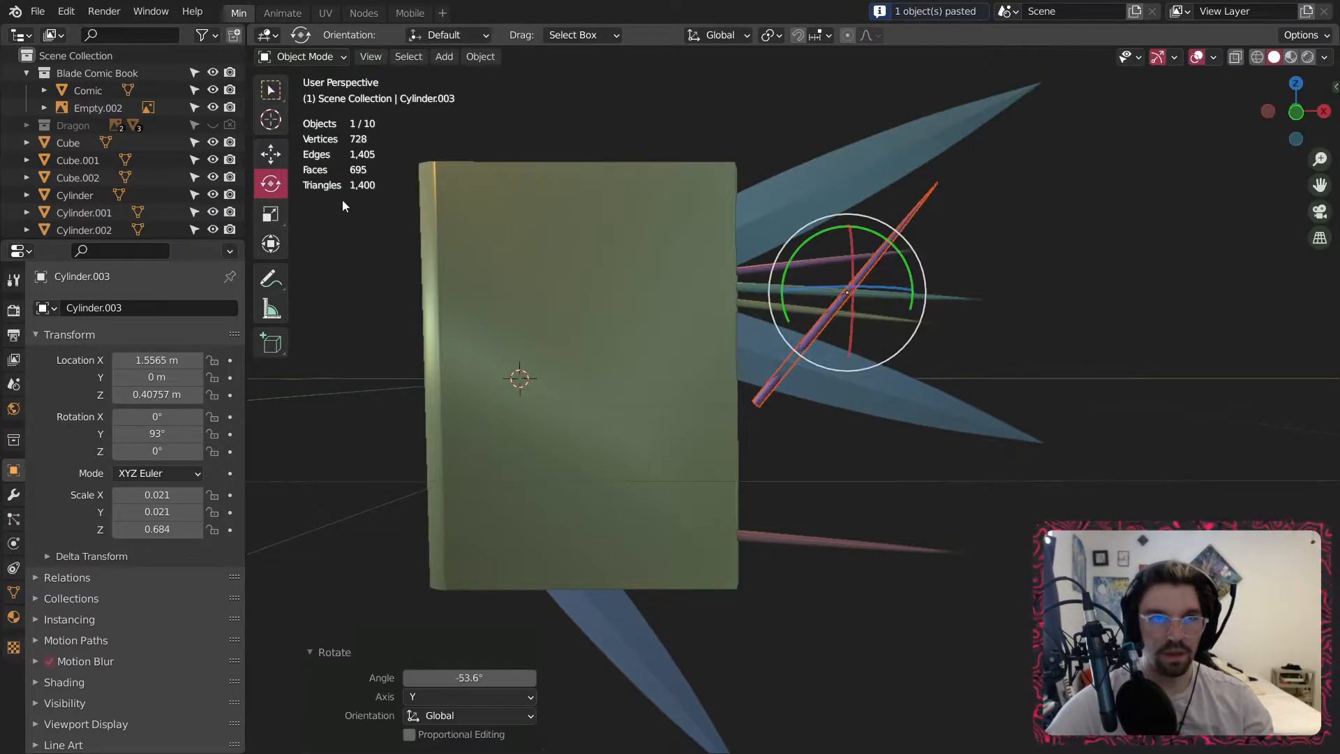
left_click(272, 153)
left_click_drag(877, 262, 565, 124)
left_click(734, 132)
Examine the comic prop with its blades and spikes from several angles and distances.
scroll(747, 210, "down", 5)
scroll(765, 311, "up", 4)
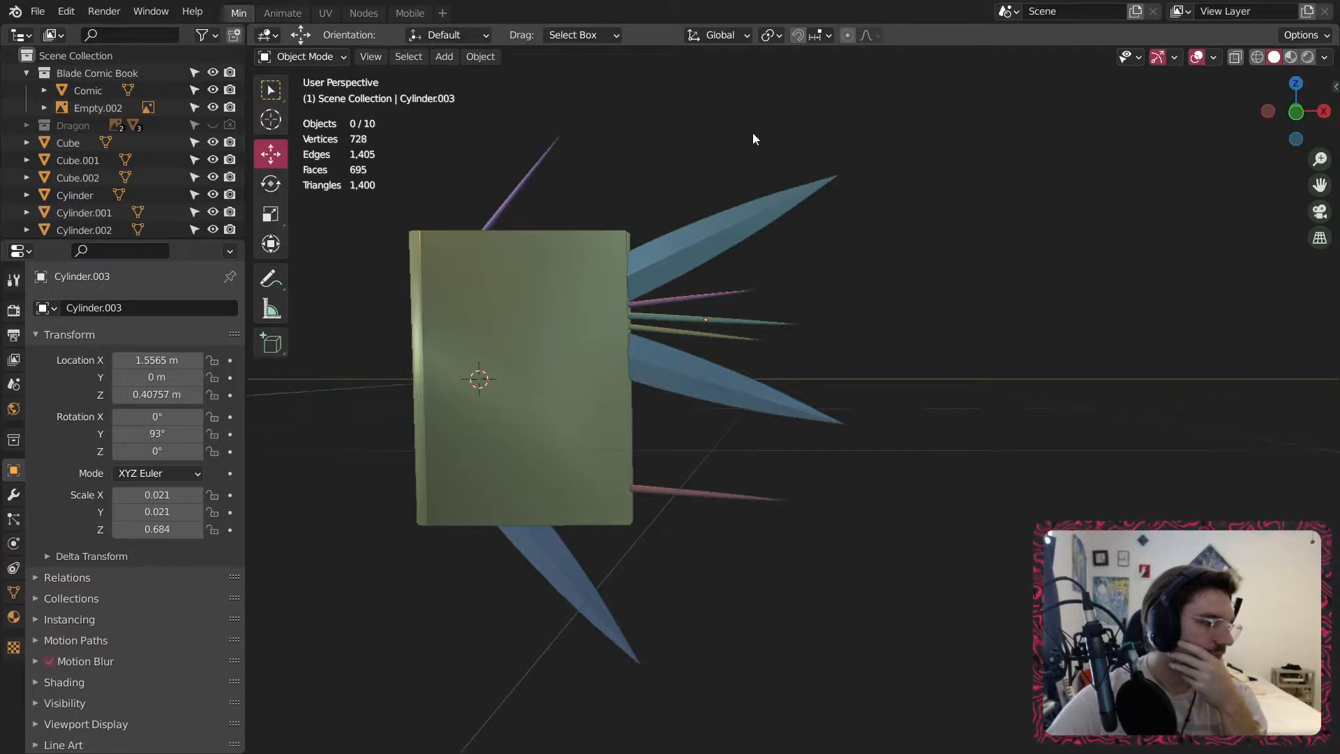
scroll(599, 334, "down", 2)
middle_click_drag(599, 333, 554, 462)
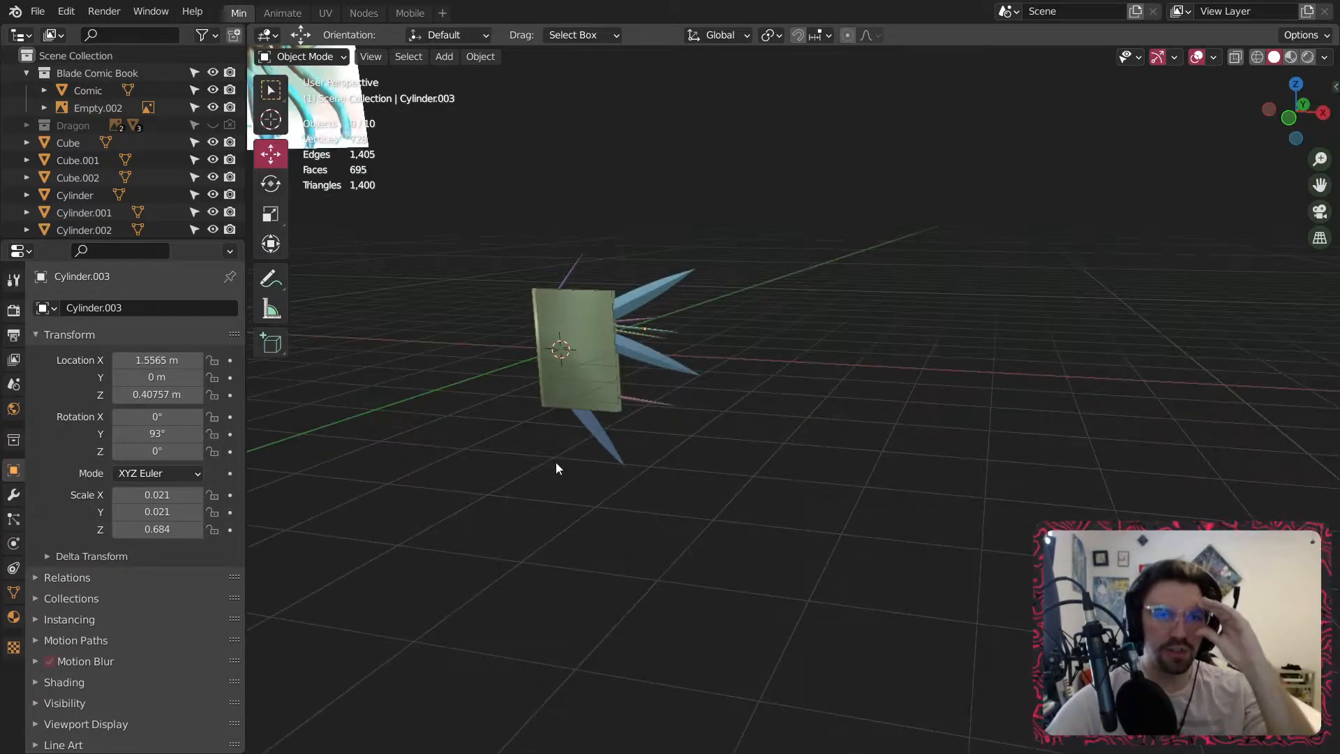
middle_click_drag(593, 377, 643, 344, "shift")
scroll(735, 356, "down", 4)
scroll(626, 380, "up", 3)
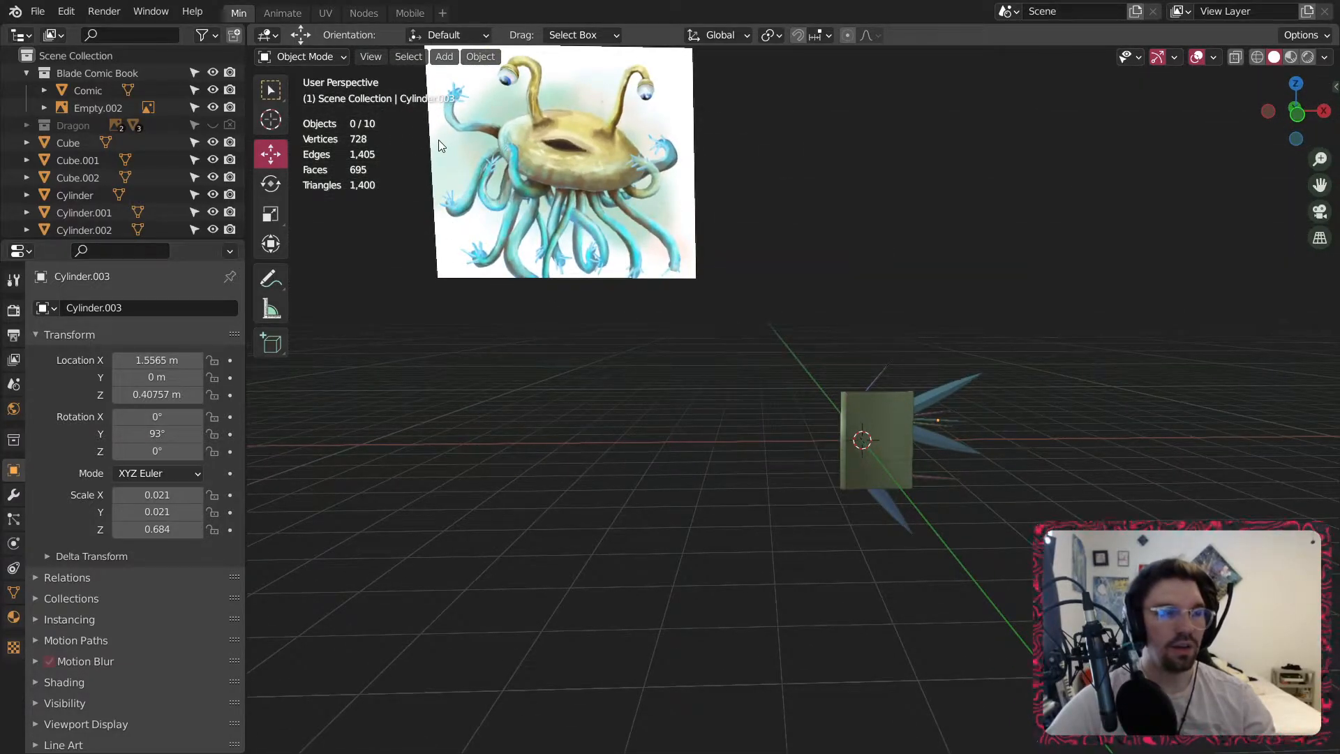
Add a cube, flatten it along Y by 0.340 and scale it down uniformly to 0.387 on X.
left_click(444, 57)
mouse_move(483, 77)
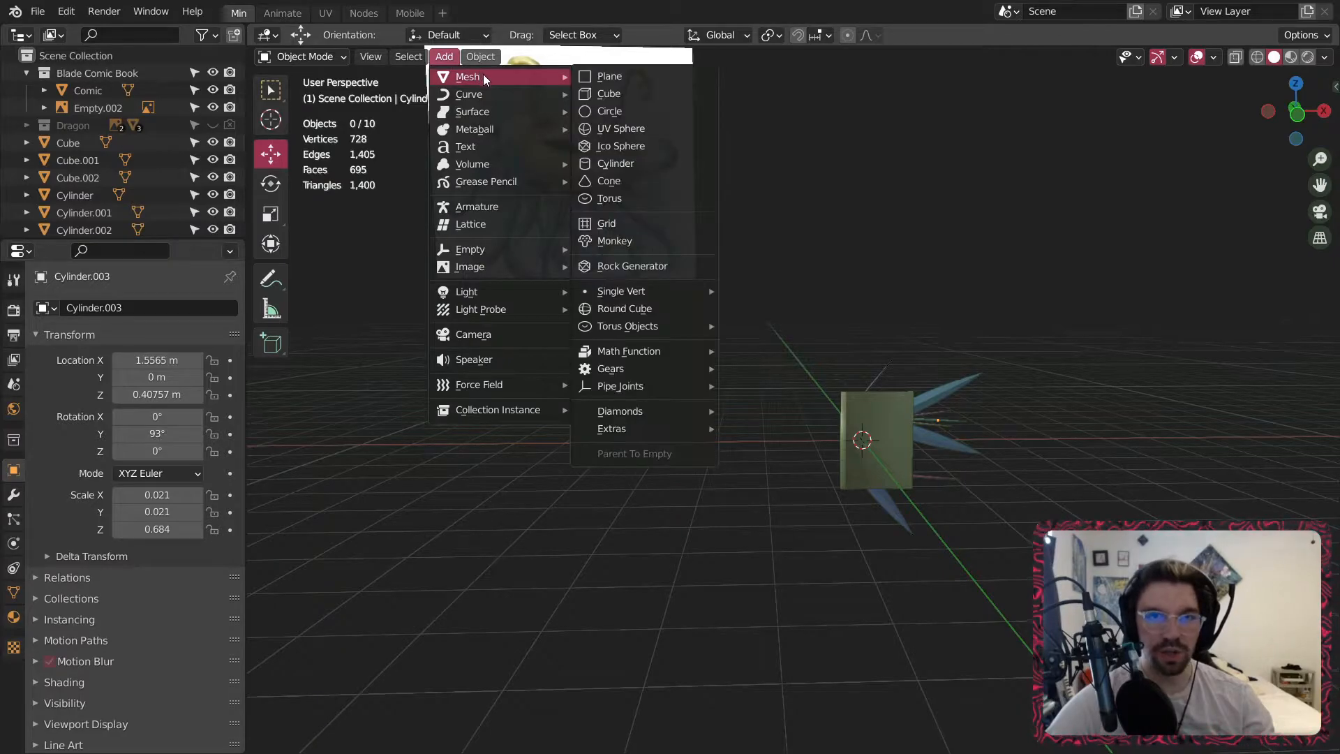
left_click(613, 95)
middle_click_drag(709, 303, 558, 391)
left_click(272, 213)
left_click_drag(743, 399, 705, 409)
key("s")
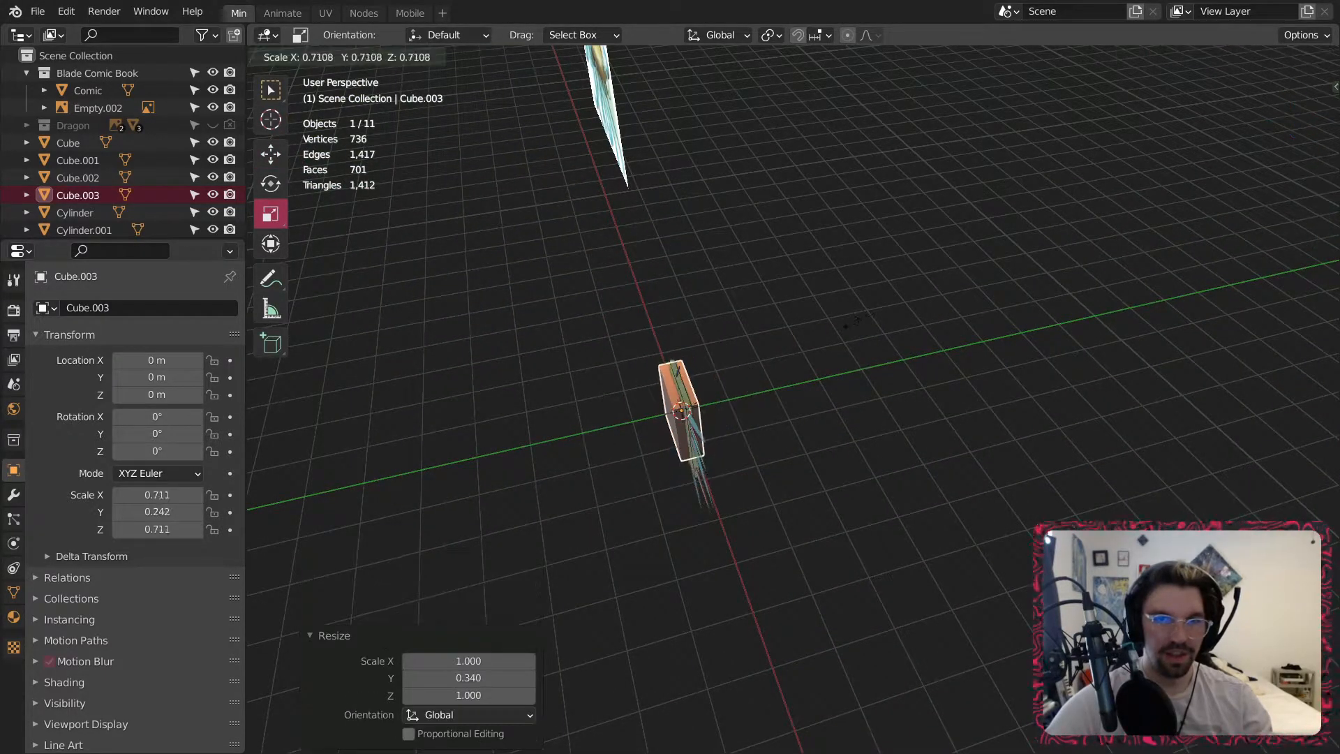
left_click(765, 347)
Stretch the flattened cube along Z by 10.133 into a tall plank.
middle_click_drag(763, 345, 858, 328)
left_click_drag(684, 342, 766, 529)
left_click_drag(691, 196, 690, 187)
middle_click_drag(690, 187, 672, 337)
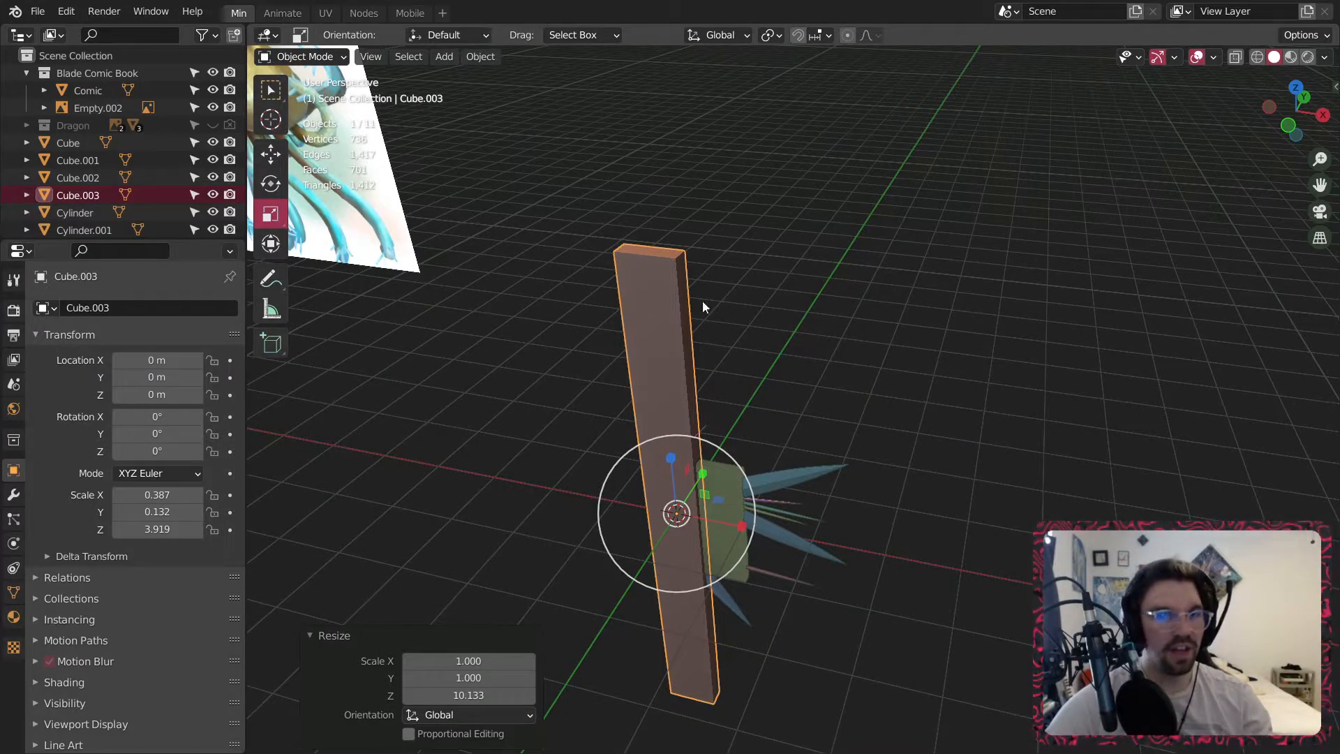
Add one loop cut around the plank in Edit Mode, slid above its middle with factor -0.358.
middle_click_drag(621, 228, 536, 453)
left_click(321, 60)
left_click(306, 93)
middle_click_drag(506, 391, 475, 426)
left_click(267, 468)
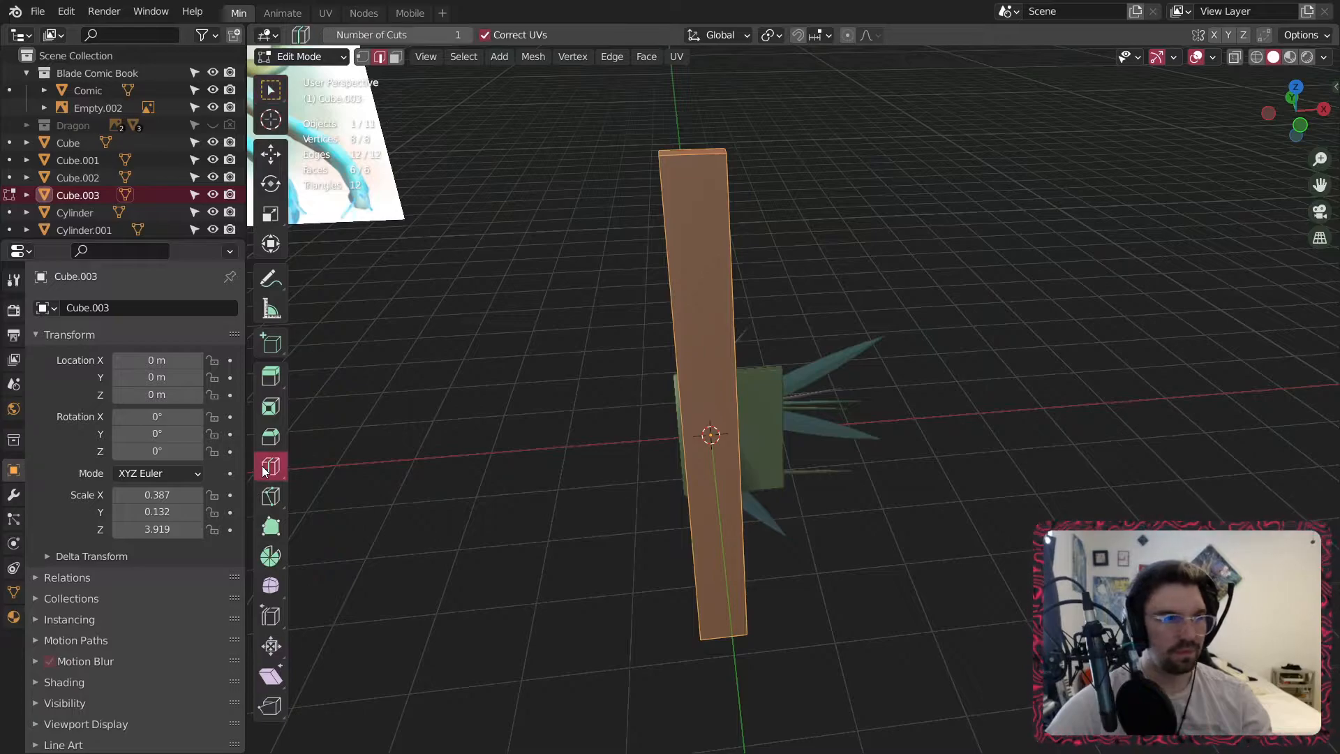
left_click_drag(733, 466, 726, 378)
scroll(691, 171, "up", 2)
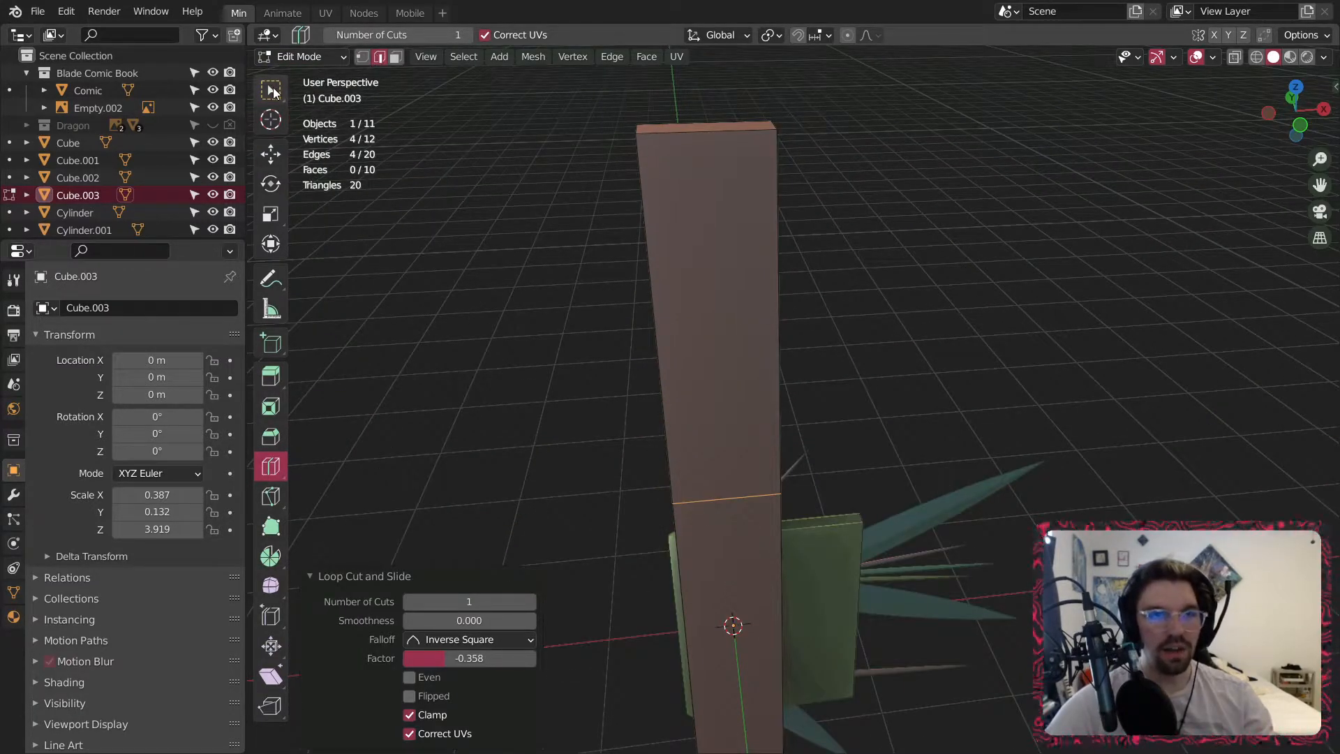
Move one short edge of the plank's top face -0.94884 m along Z to form a slanted tip.
left_click(272, 91)
middle_click_drag(726, 230, 425, 135)
left_click(749, 147)
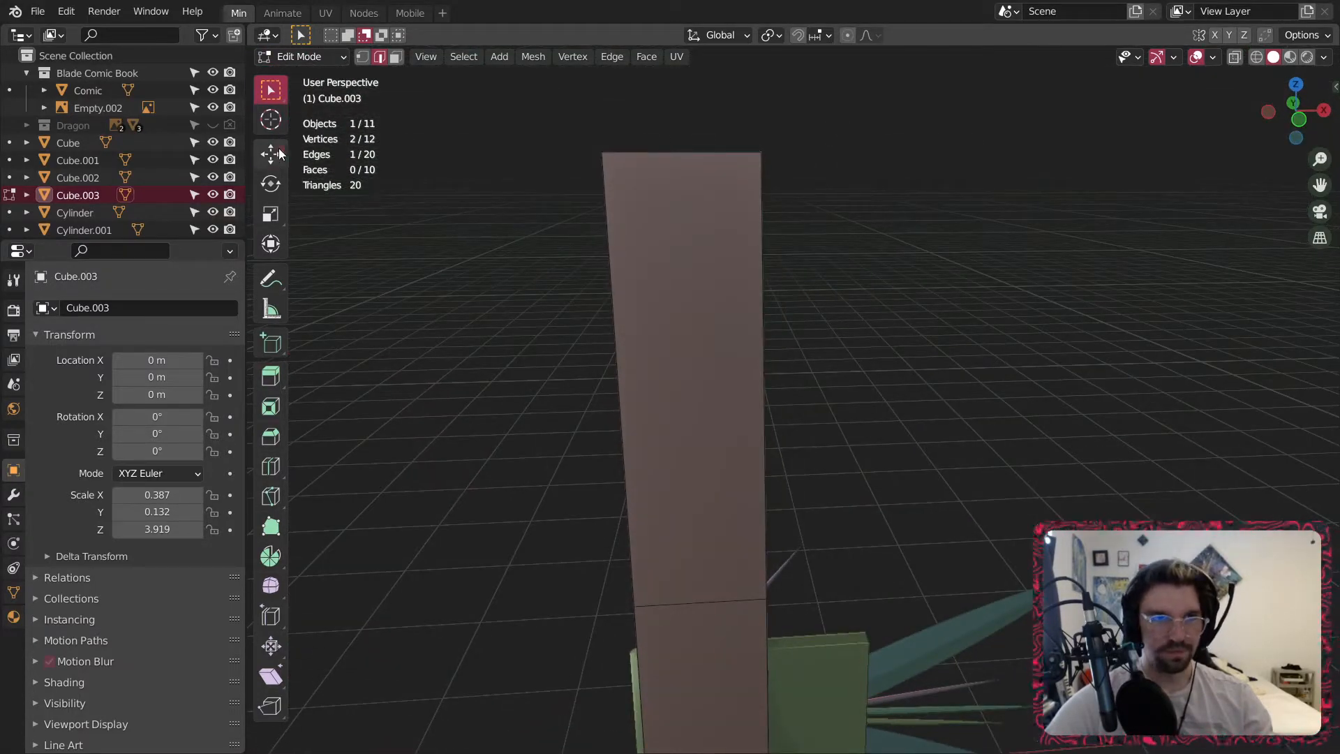
left_click(271, 153)
left_click_drag(765, 90, 762, 271)
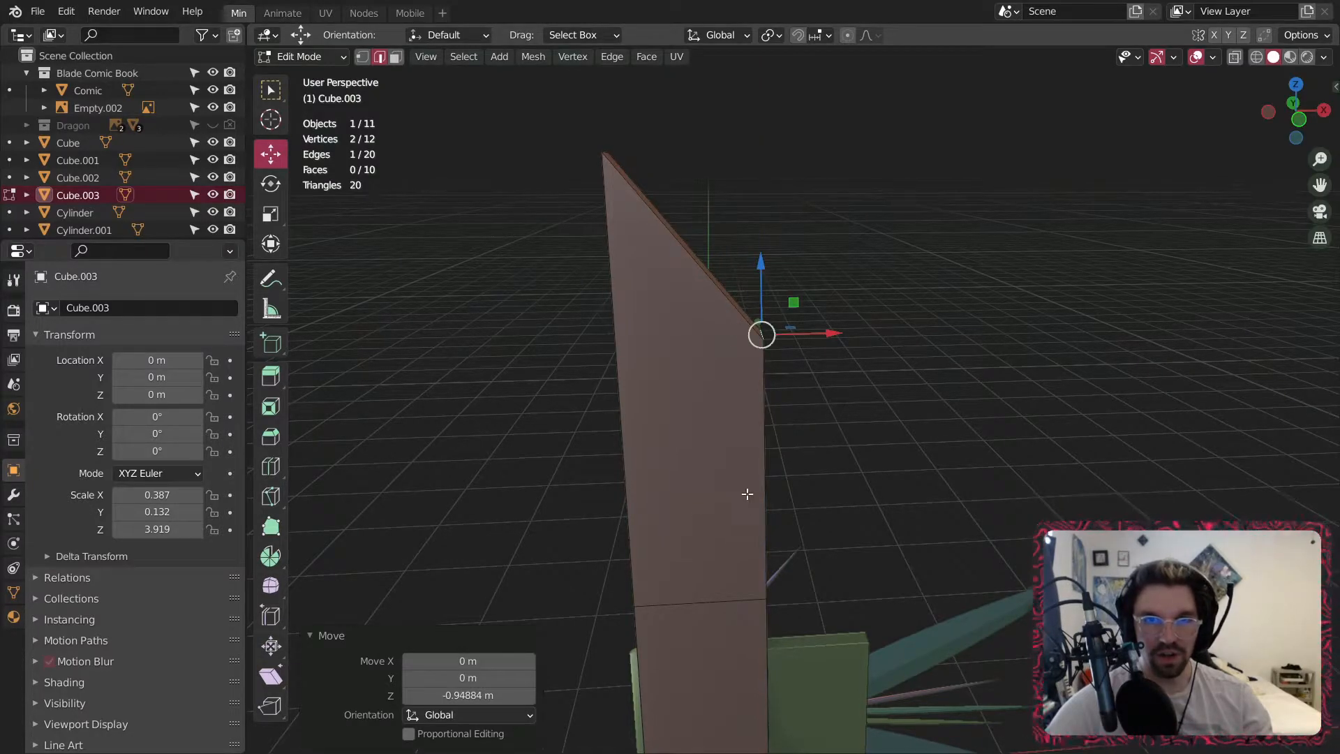
middle_click_drag(743, 500, 711, 402, "shift")
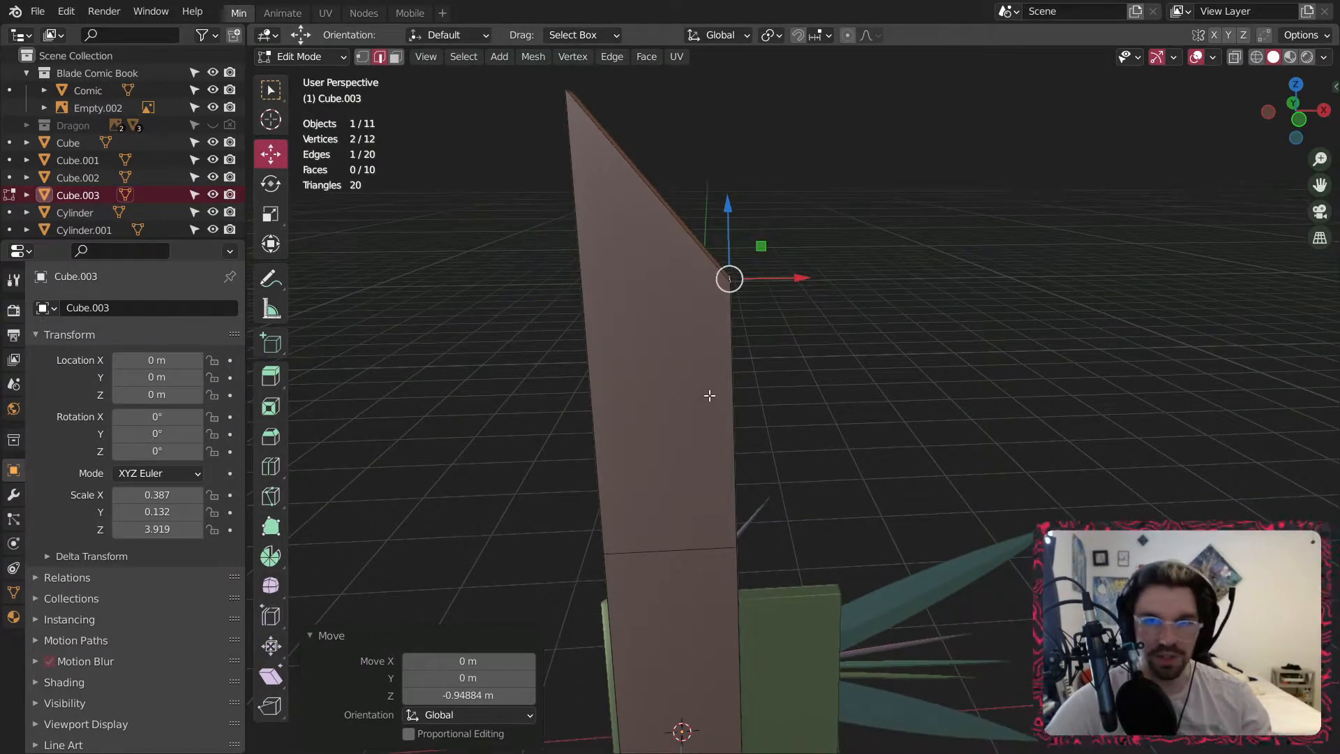
Merge the front loop-cut vertex on the plank's short side into the lowered corner vertex above it, using At Last.
middle_click_drag(741, 511, 617, 397)
left_click(362, 57)
left_click(718, 565)
left_click(717, 285, "shift")
right_click(715, 281)
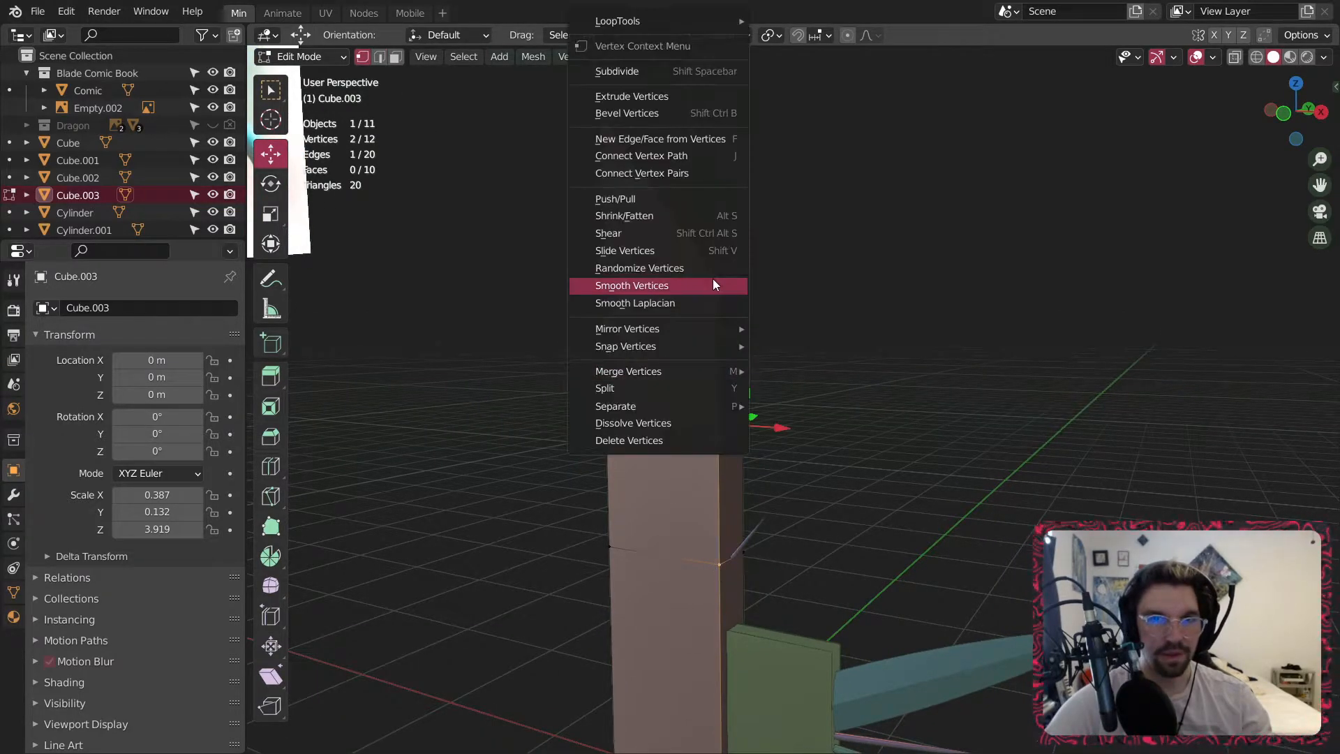
mouse_move(693, 372)
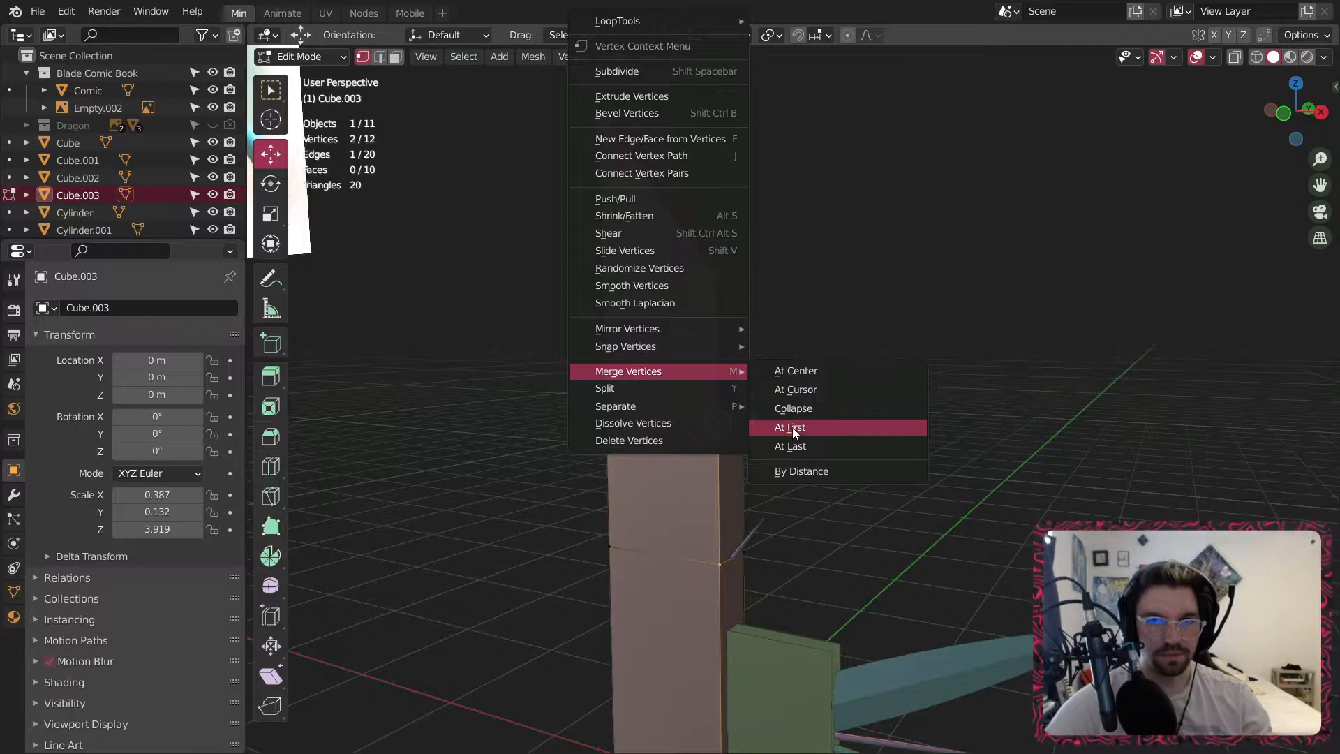
left_click(789, 446)
Merge the rear loop-cut vertex on the plank's short side into the lowered rear corner vertex above it, using At Last.
left_click(750, 278, "shift")
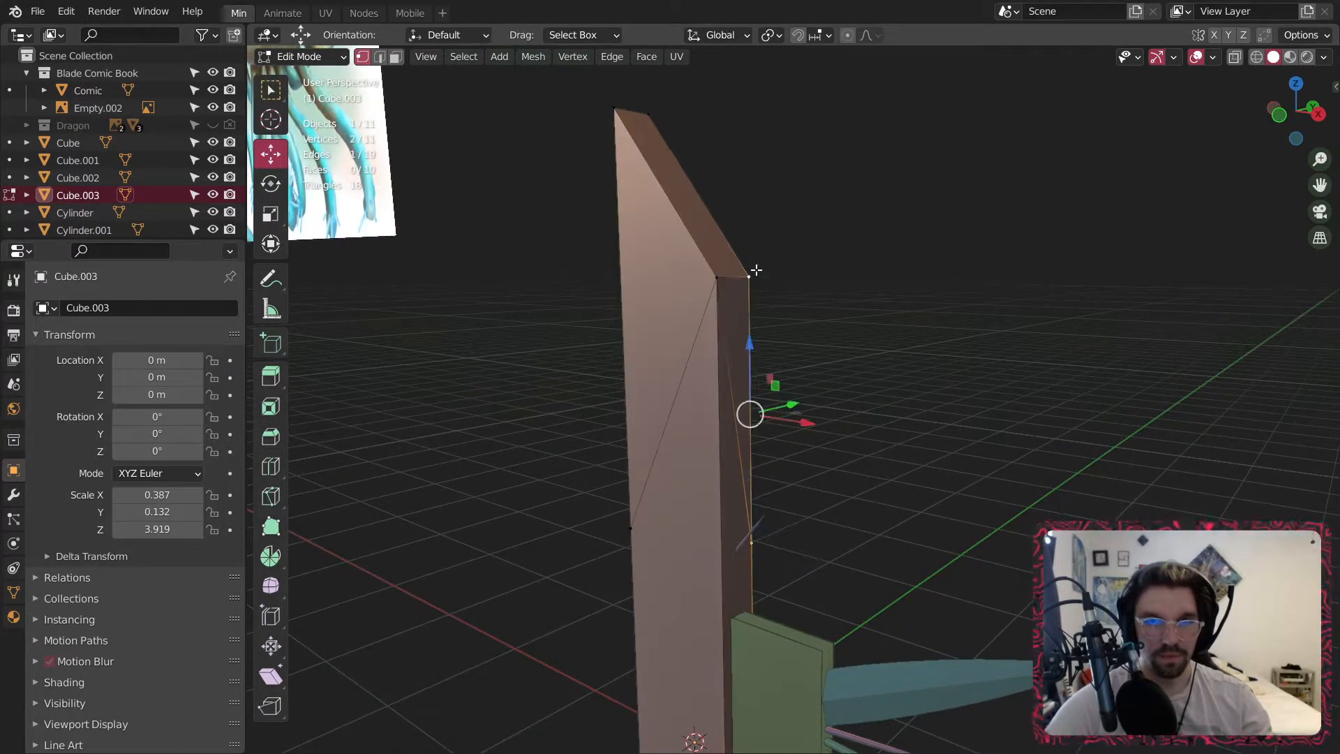
right_click(752, 277)
mouse_move(768, 412)
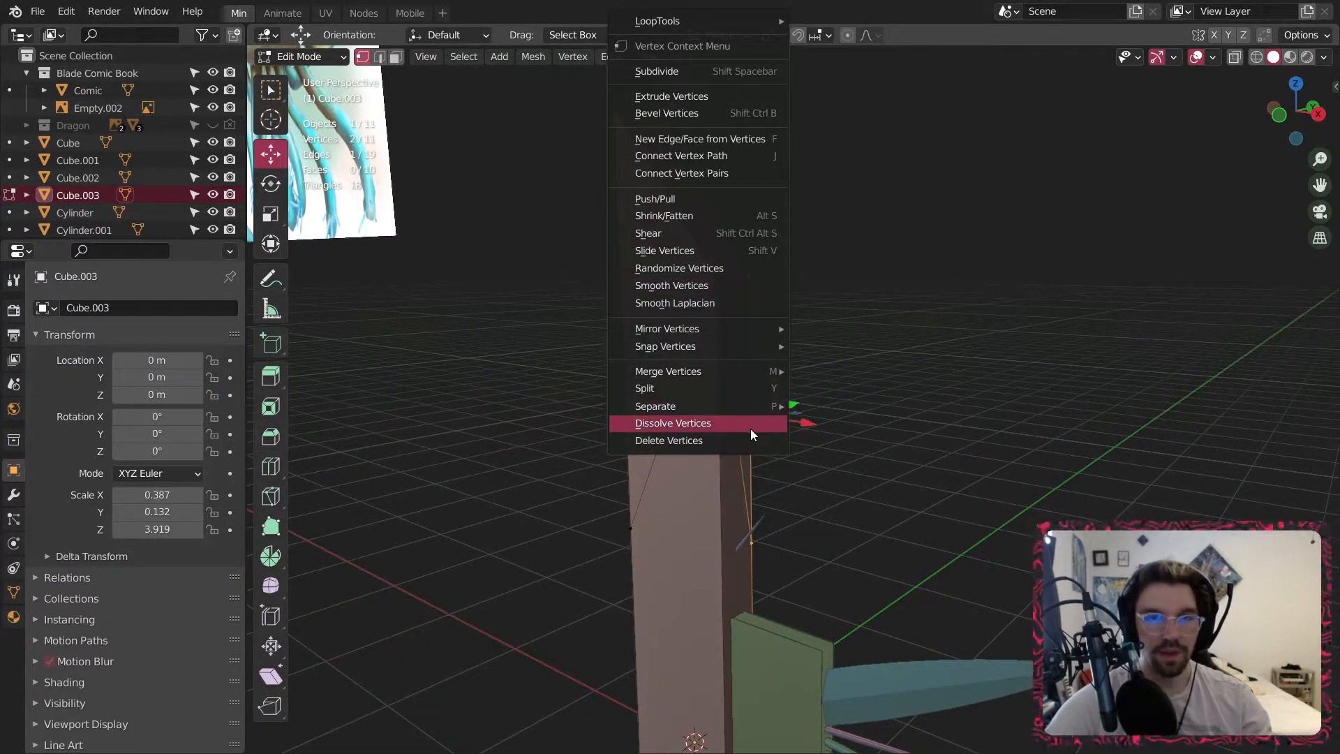
mouse_move(778, 373)
left_click(841, 446)
Merge the two vertices at the plank's highest tip into one point, using At Center.
middle_click_drag(770, 284, 628, 200)
middle_click_drag(649, 121, 640, 214)
left_click(593, 181)
left_click(620, 171, "shift")
right_click(622, 170)
mouse_move(622, 363)
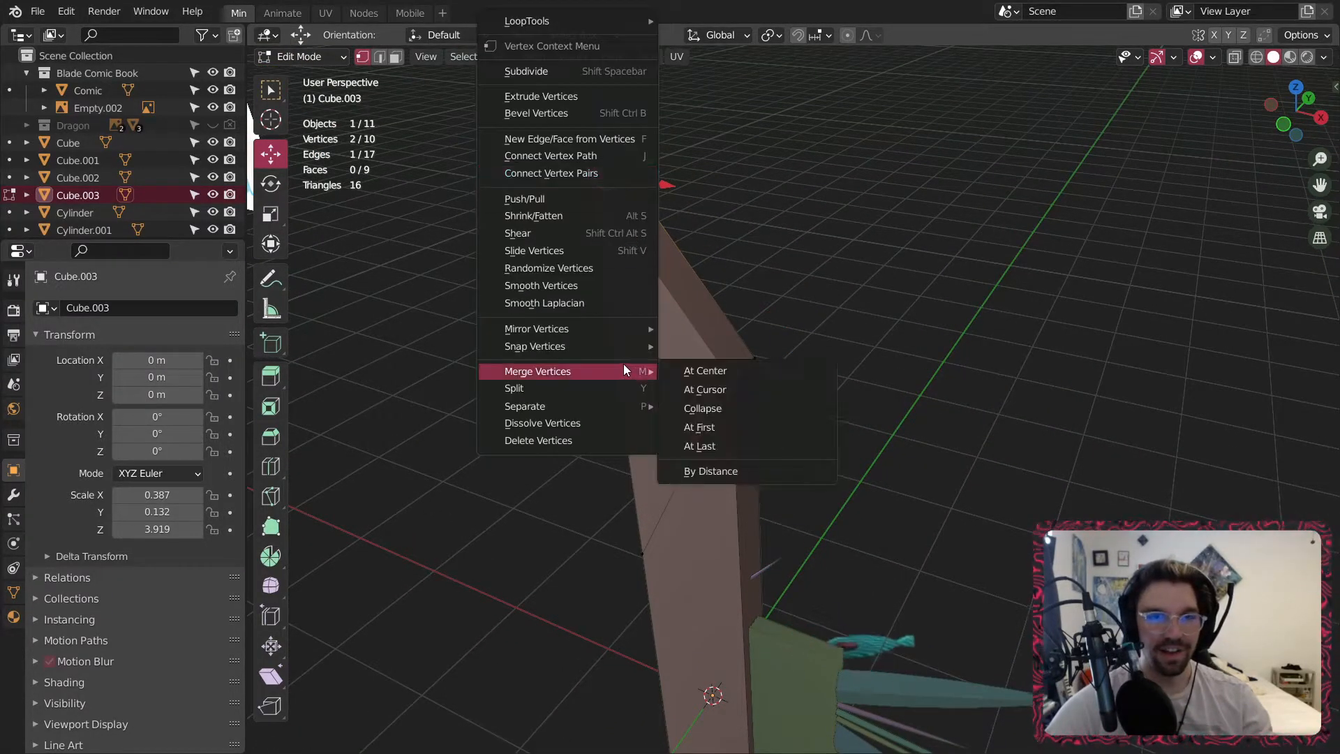
left_click(722, 386)
key("ctrl+z")
right_click(648, 240)
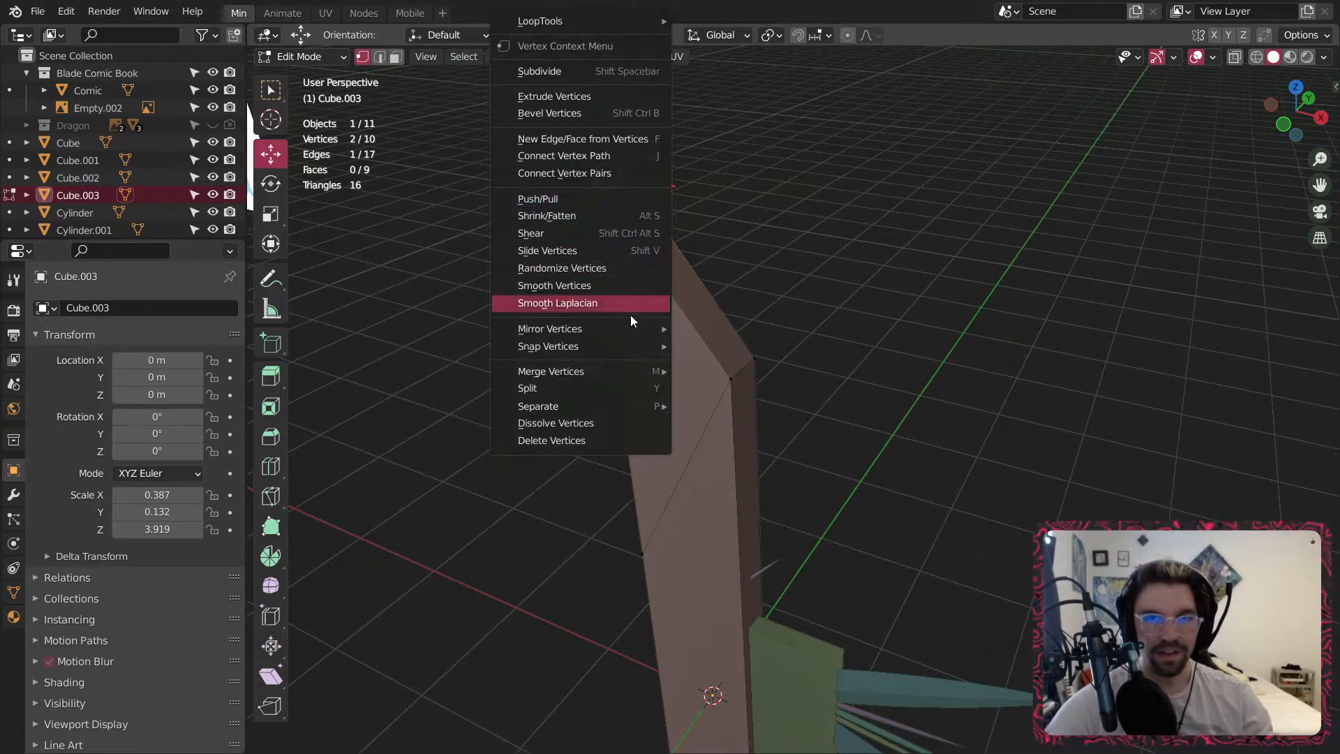
mouse_move(631, 363)
left_click(702, 367)
Merge the two lowered corner vertices At Center, and likewise the two bottom vertices on the same side, to sharpen that edge.
left_click(754, 359, "shift")
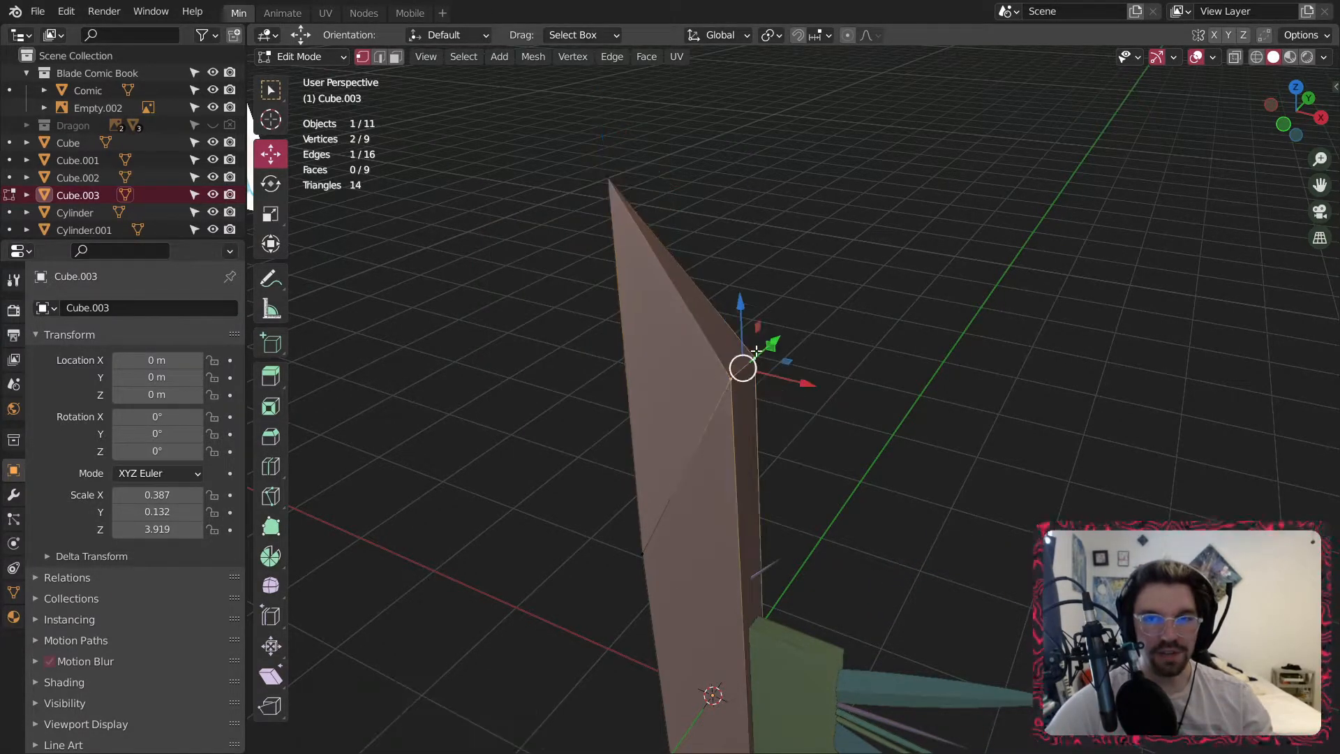
right_click(744, 365)
mouse_move(751, 375)
left_click(837, 371)
middle_click_drag(829, 382, 754, 561)
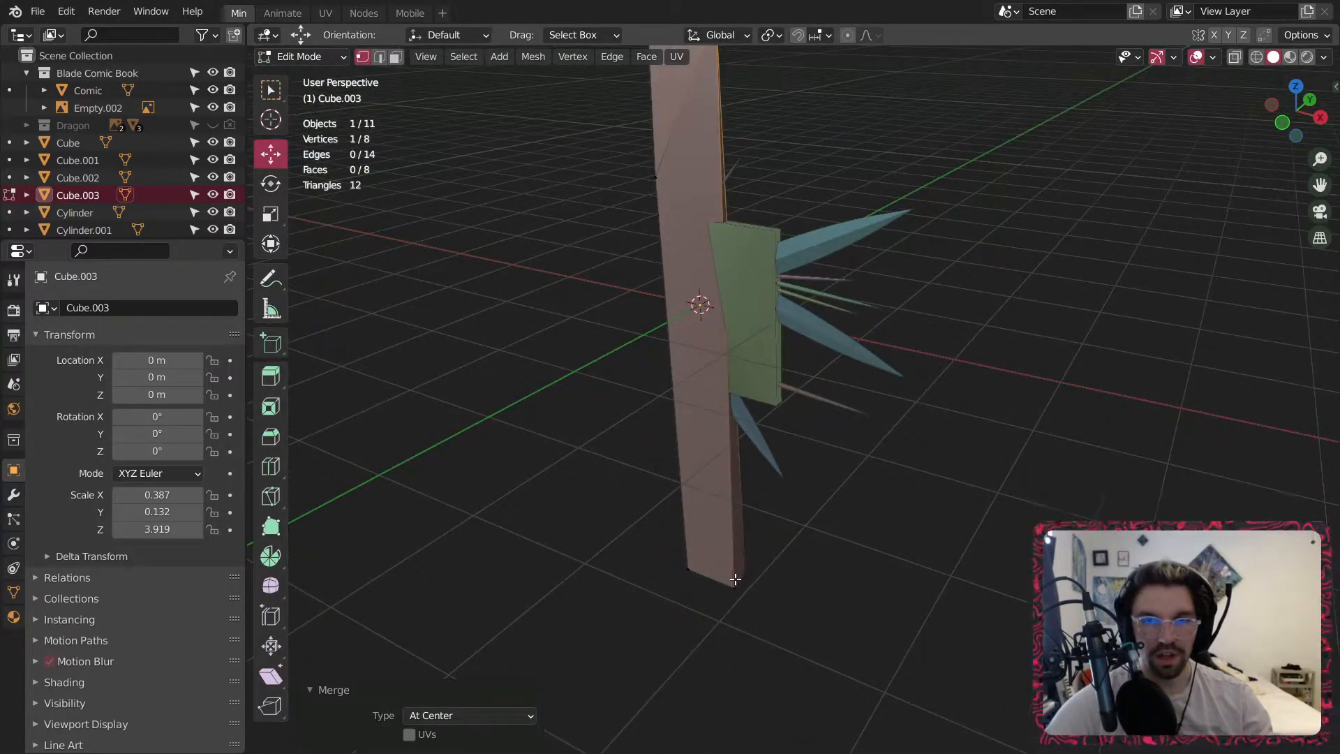
scroll(737, 579, "up", 5)
left_click(762, 562, "shift")
right_click(762, 564)
mouse_move(762, 564)
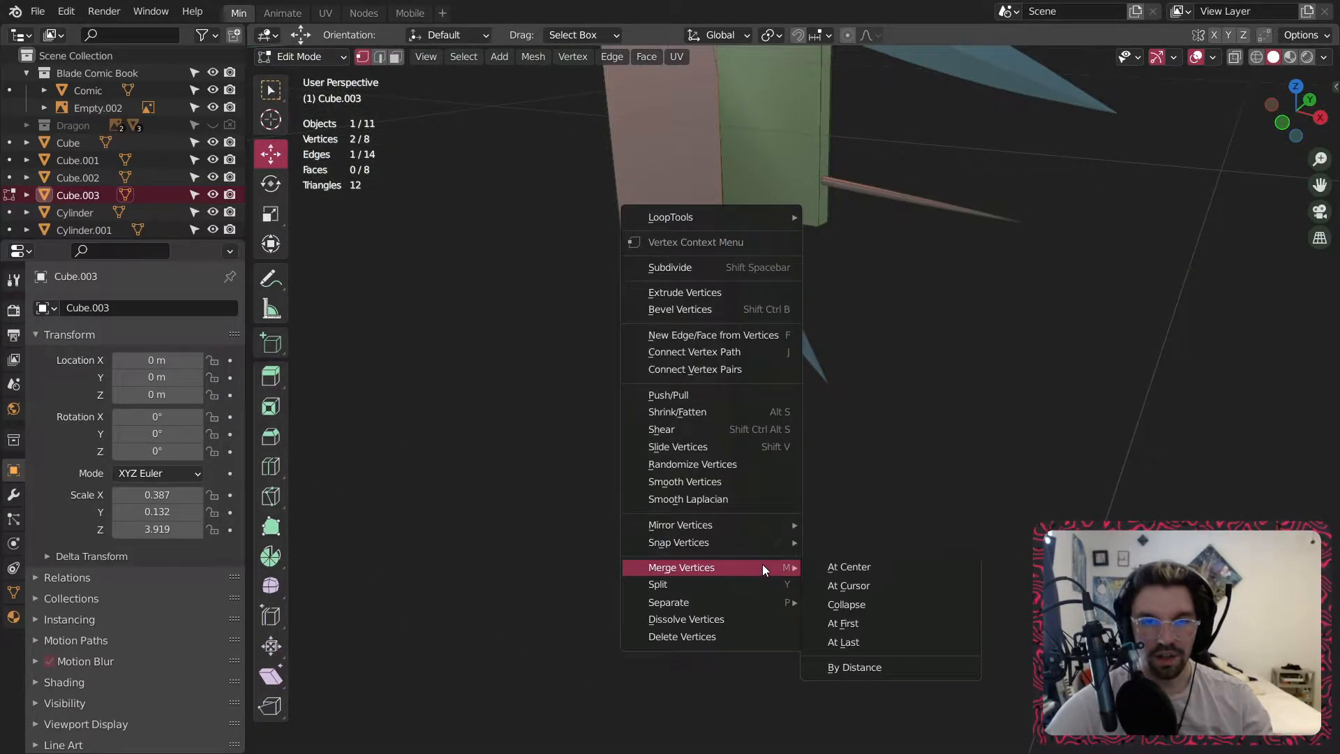
left_click(830, 566)
Bevel the diagonal edge loop below the blade tip with a width of 0.504 m and 5 segments, and return to Object Mode.
scroll(831, 566, "down", 4)
scroll(706, 200, "up", 6)
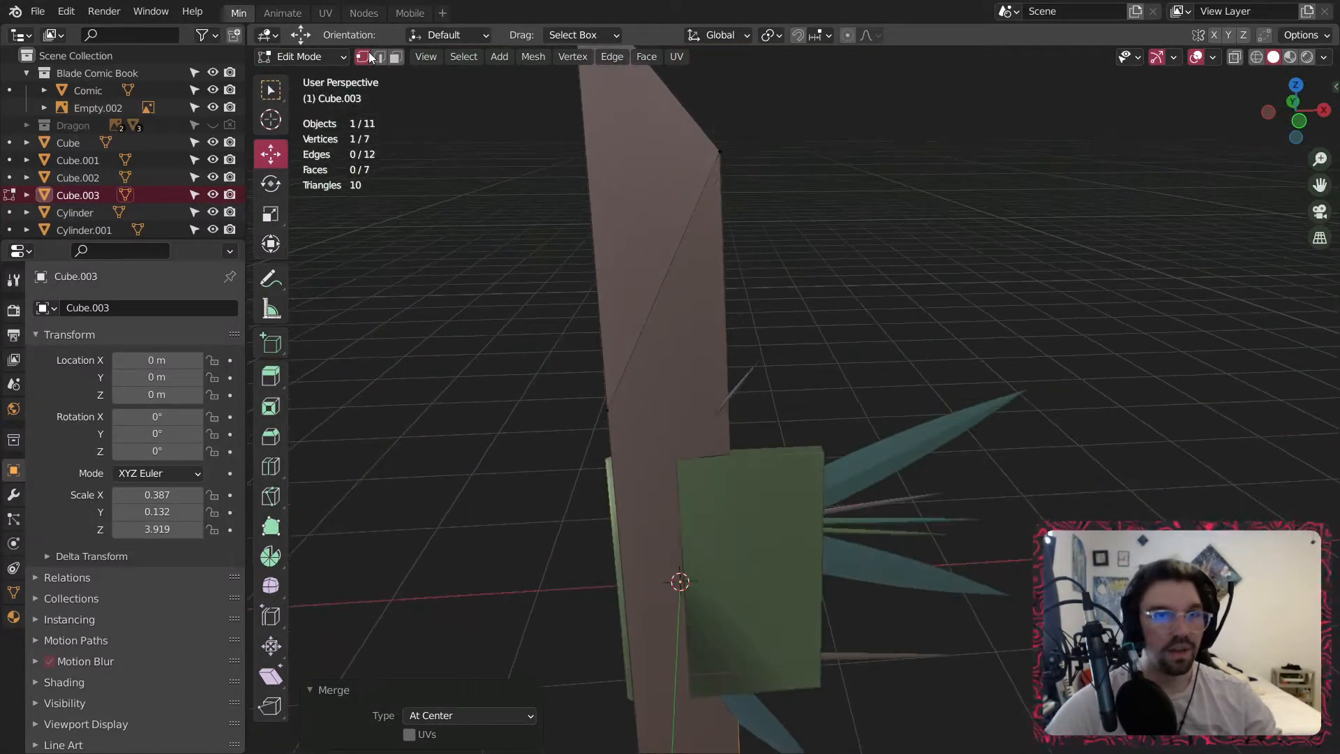
left_click(650, 256, "alt")
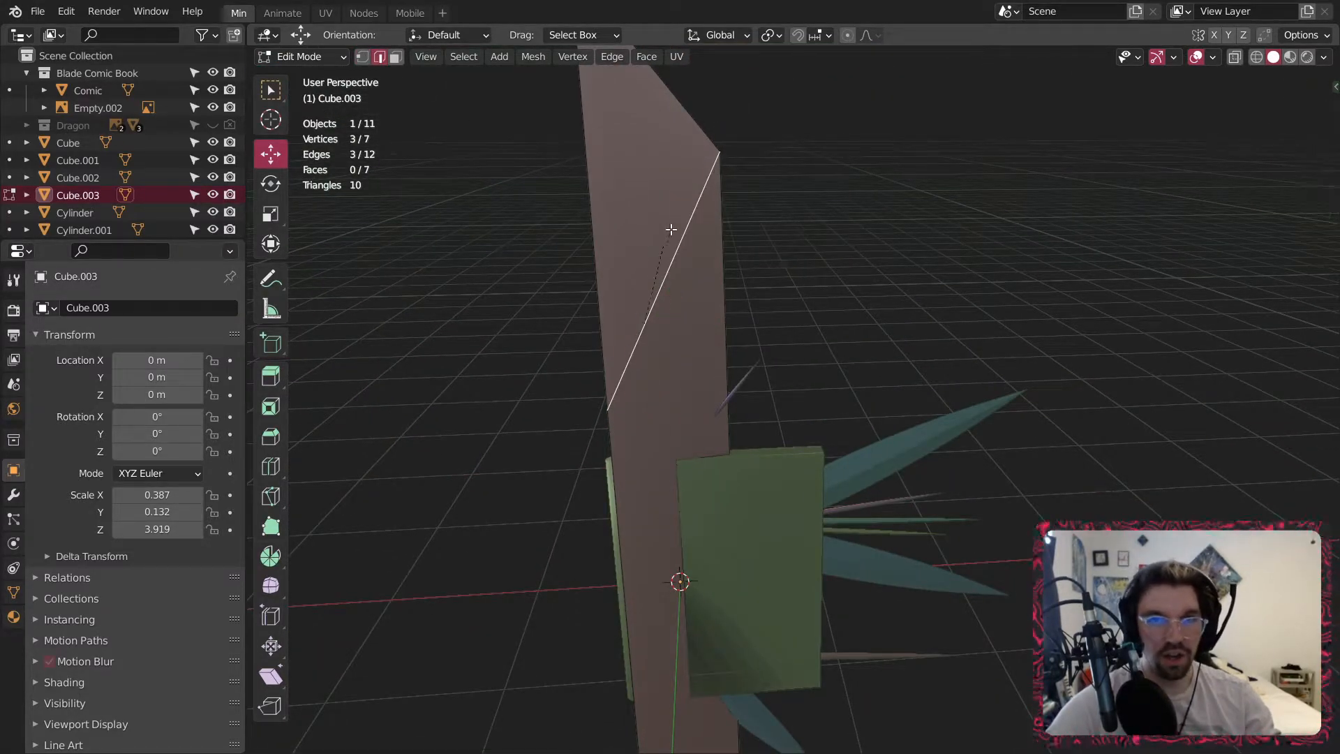
key("ctrl+b")
left_click(824, 110)
middle_click_drag(824, 110, 545, 207)
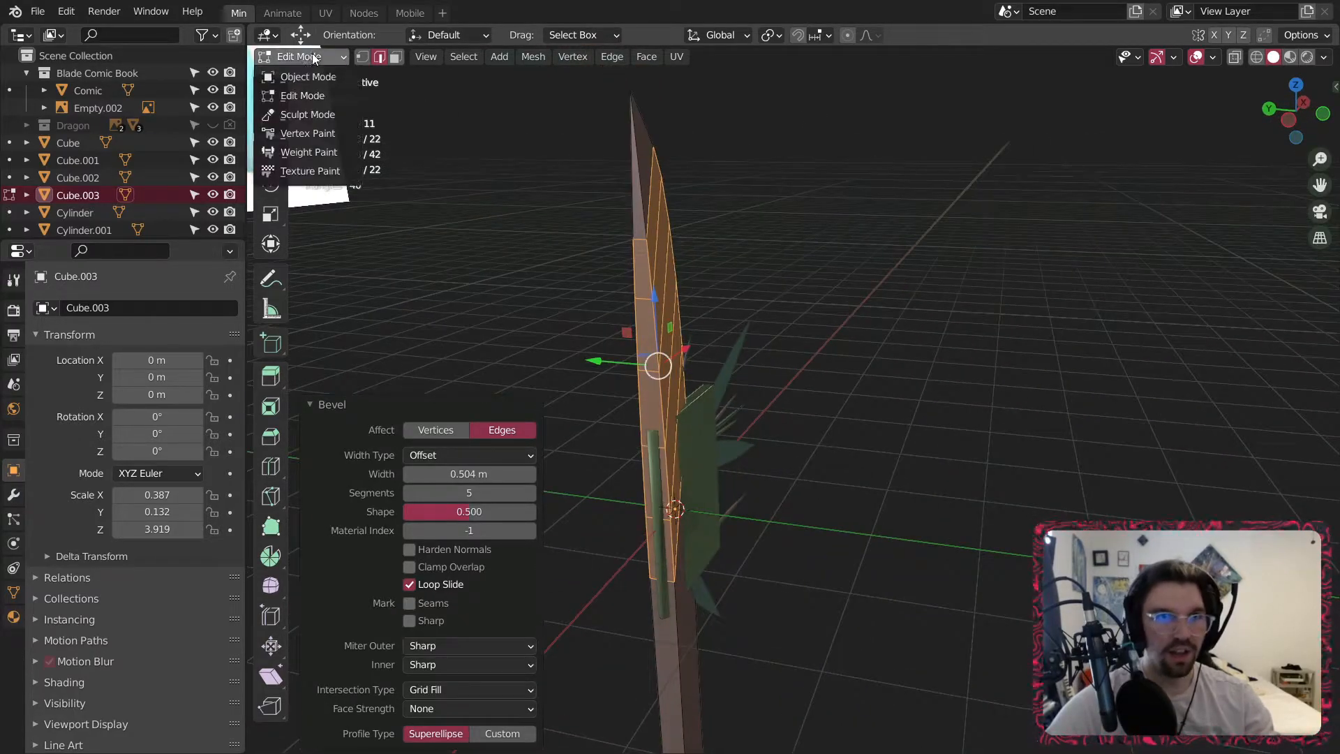
key("Tab")
Scale the slant-tipped blade down uniformly by 0.329.
middle_click_drag(349, 116, 752, 309)
middle_click_drag(630, 627, 522, 438)
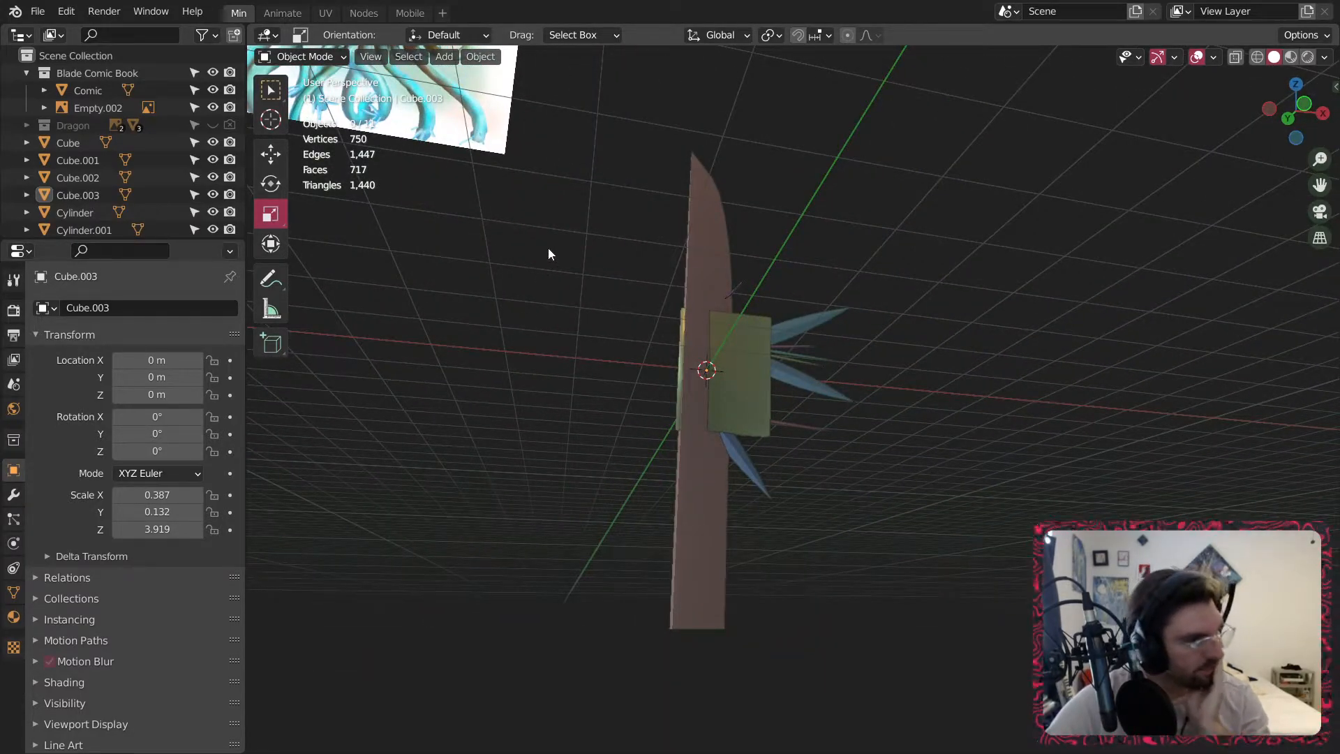
middle_click_drag(755, 441, 785, 155)
left_click(681, 538)
key("s")
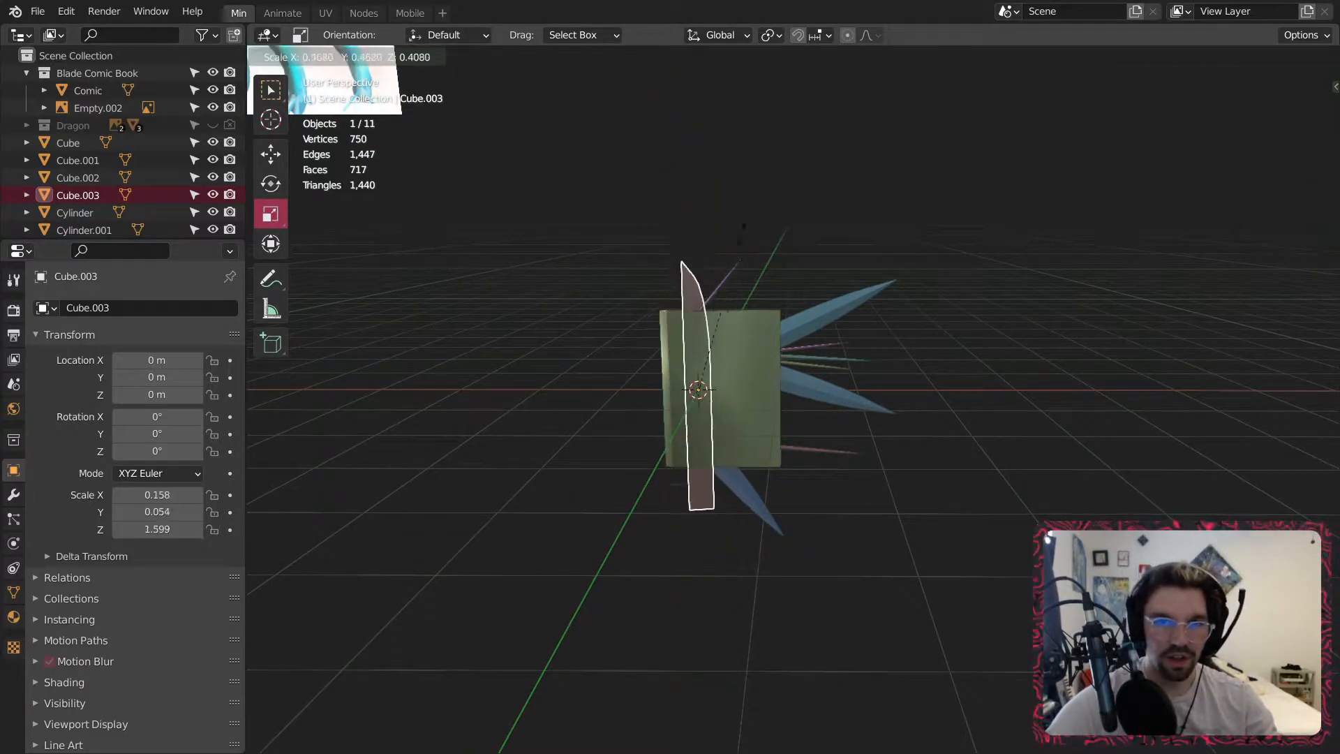
left_click(764, 274)
scroll(742, 337, "up", 3)
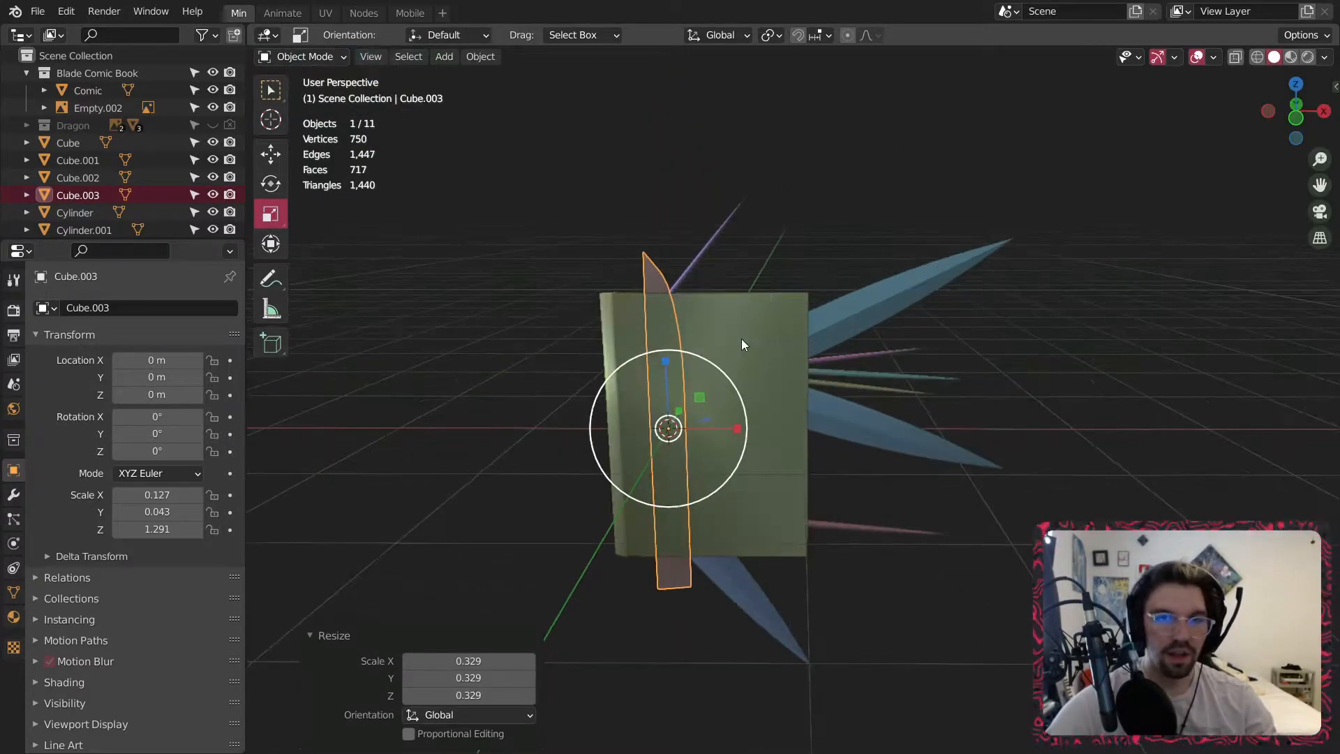
middle_click_drag(775, 568, 750, 513, "shift")
Move the blue blade beneath the book about 0.5 m along X toward the book's outer corner.
left_click(713, 539)
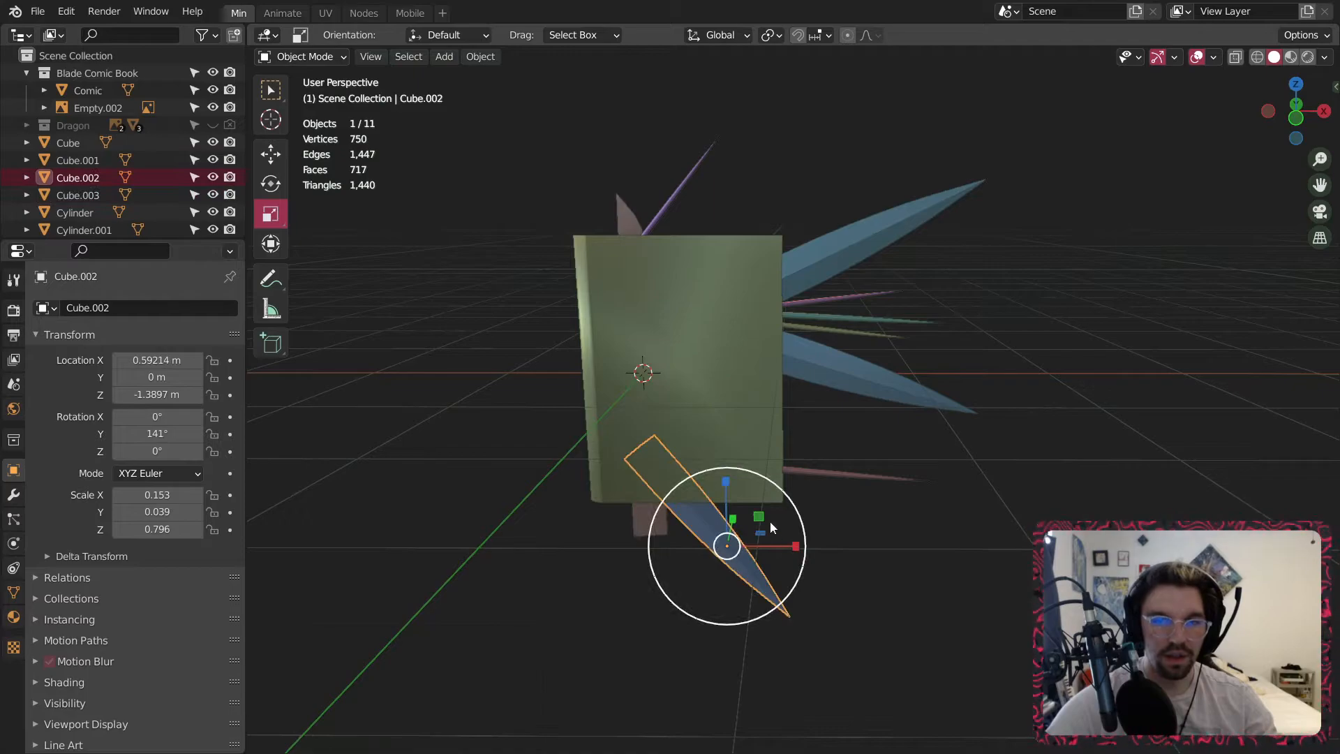
left_click(271, 154)
key("g")
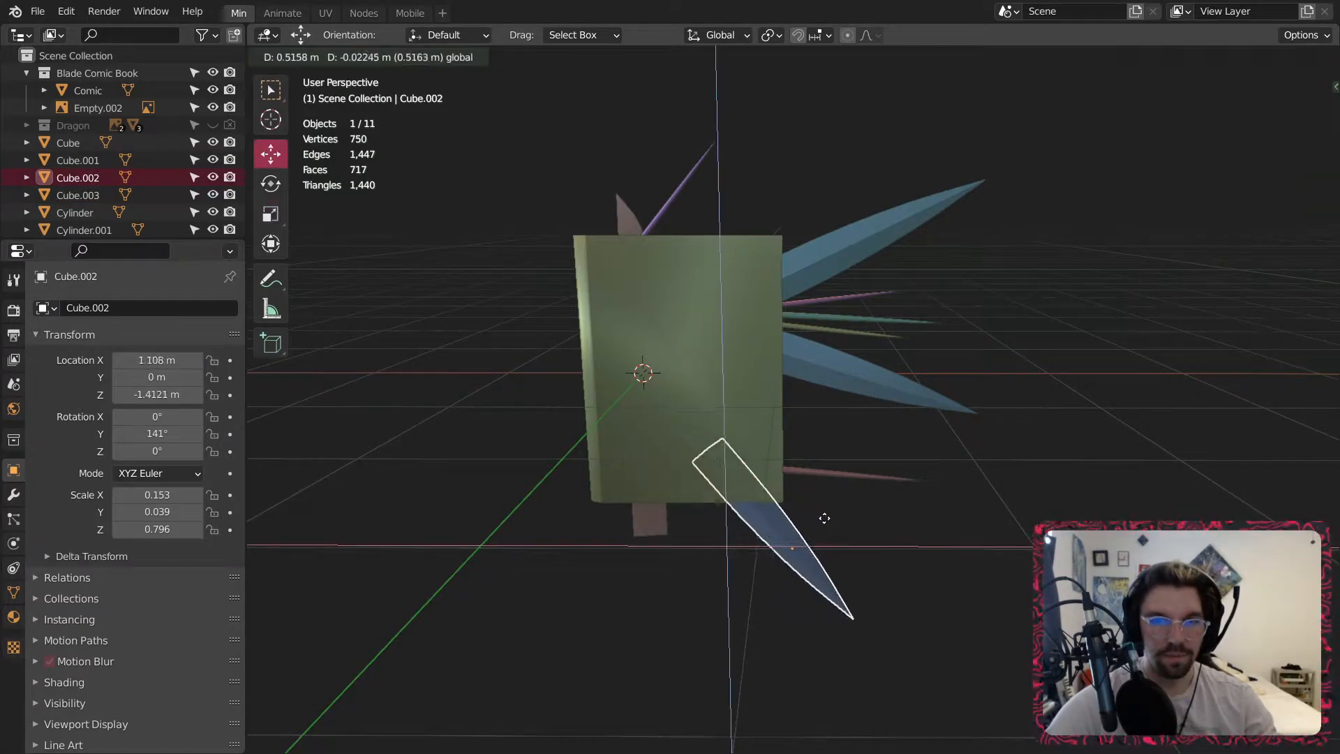
right_click(828, 531)
Turn the slant-tipped blade tip-down by rotating it to 165° about Y and 180° about the global Z axis.
left_click(669, 520)
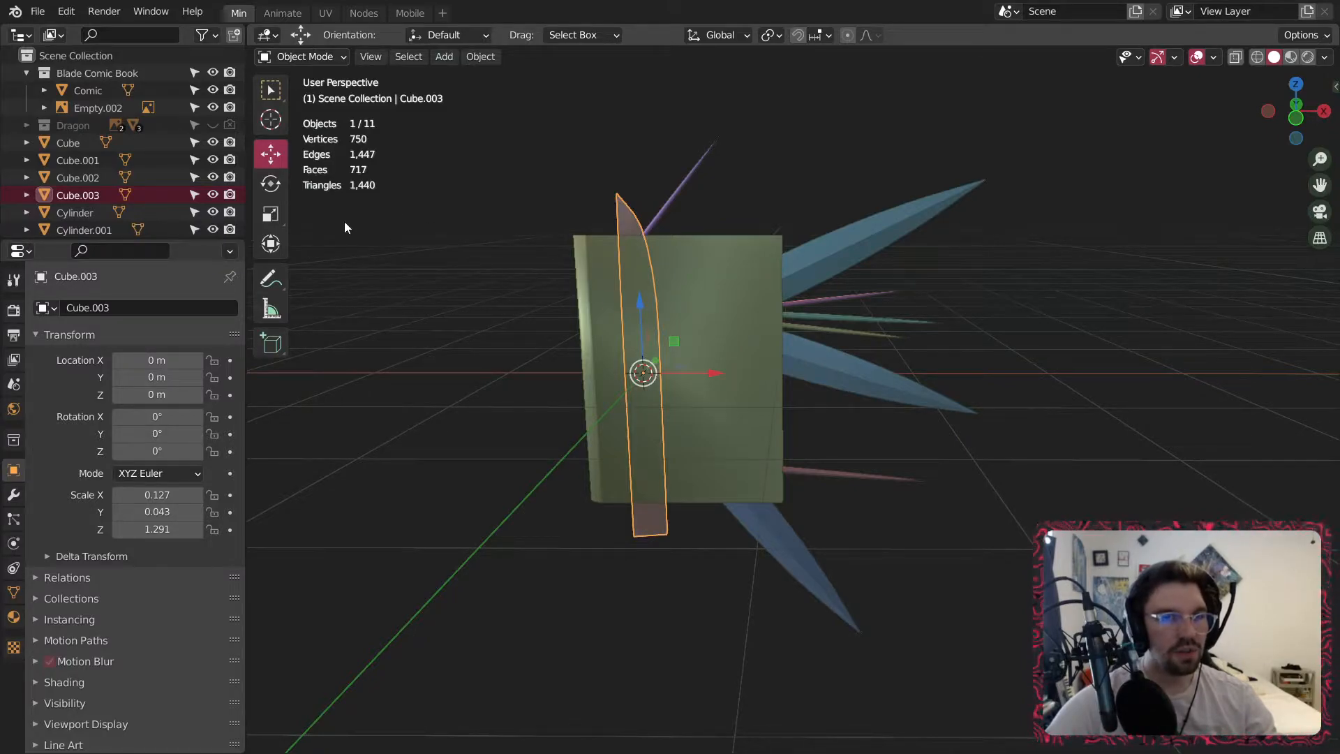
left_click(275, 188)
left_click_drag(687, 327, 711, 433)
left_click(489, 692)
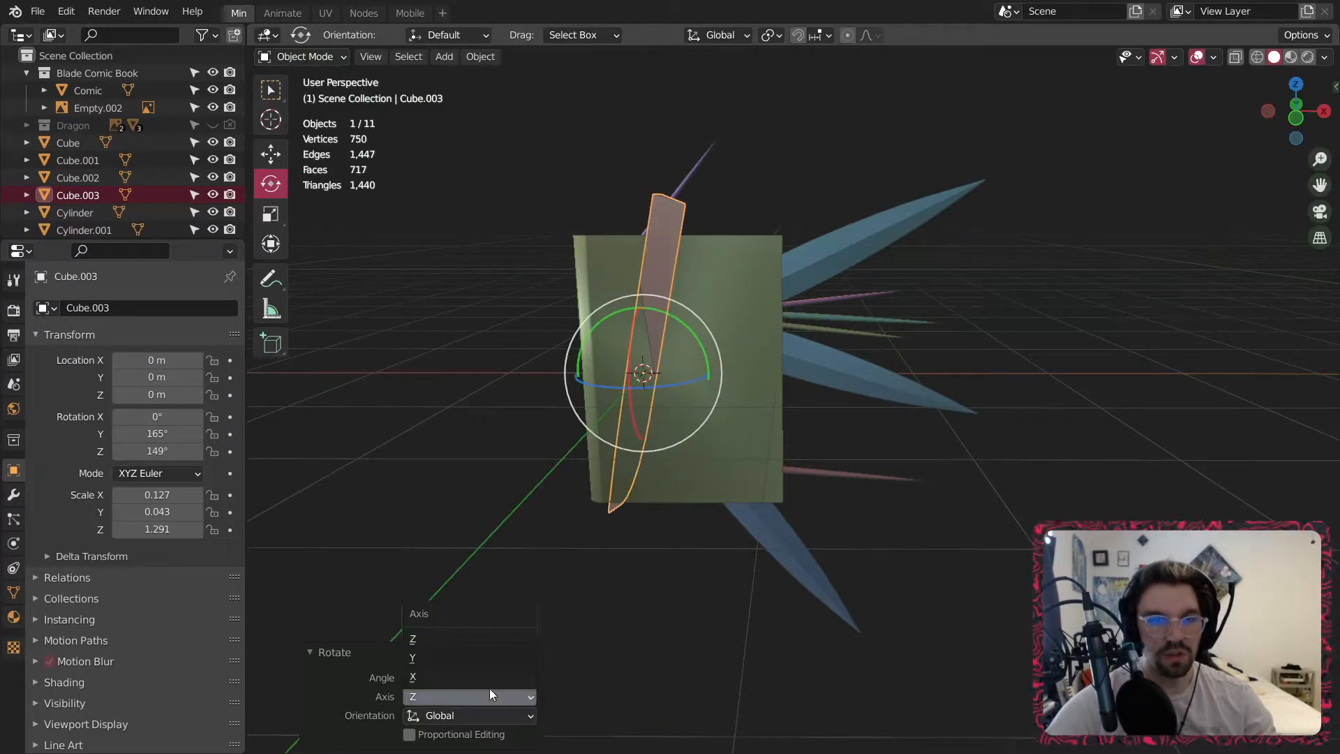
left_click(480, 677)
type("1")
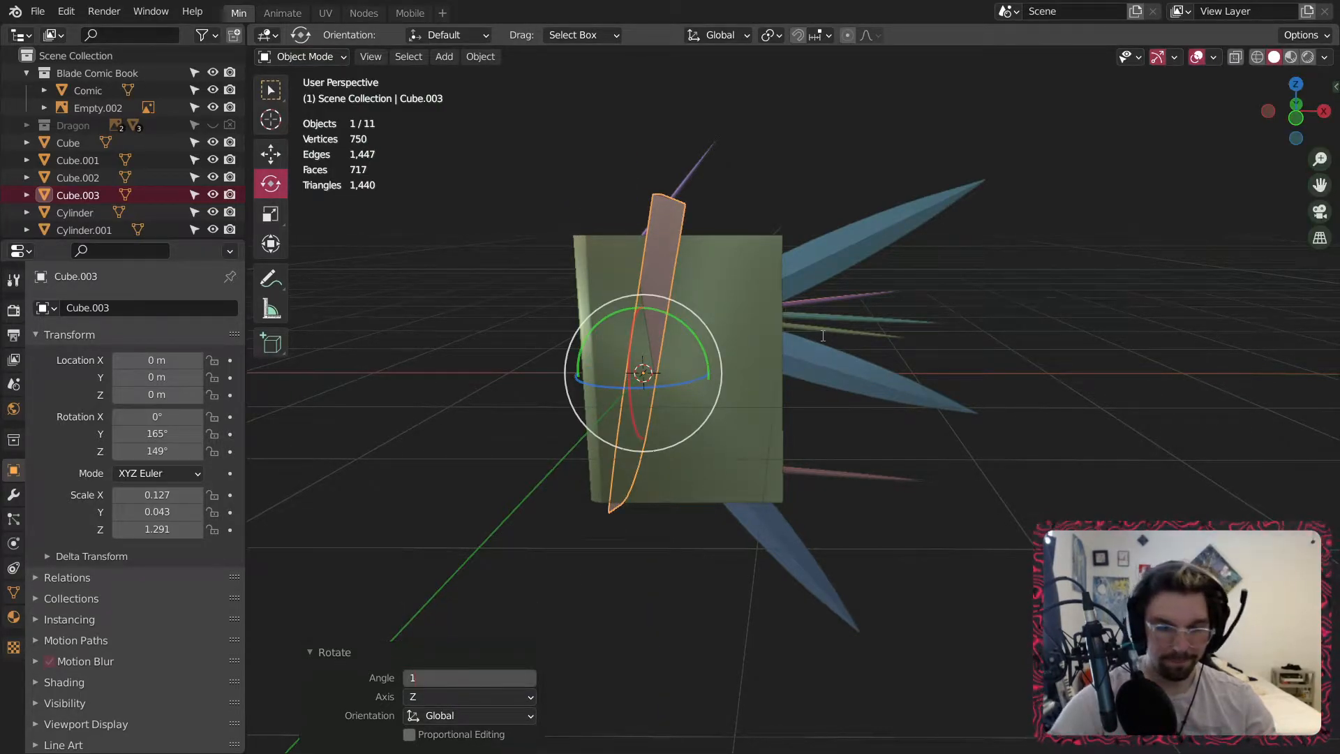
type("80")
key("Return")
Tilt the slant-tipped blade to 208° about Y and scale it uniformly by 0.614.
left_click_drag(611, 323, 586, 358)
key("s")
left_click(432, 249)
Place the slant-tipped blade through the book's lower edge at X 0.31193 m and Z -1.3088 m, tilted to 195° about Y.
left_click(270, 154)
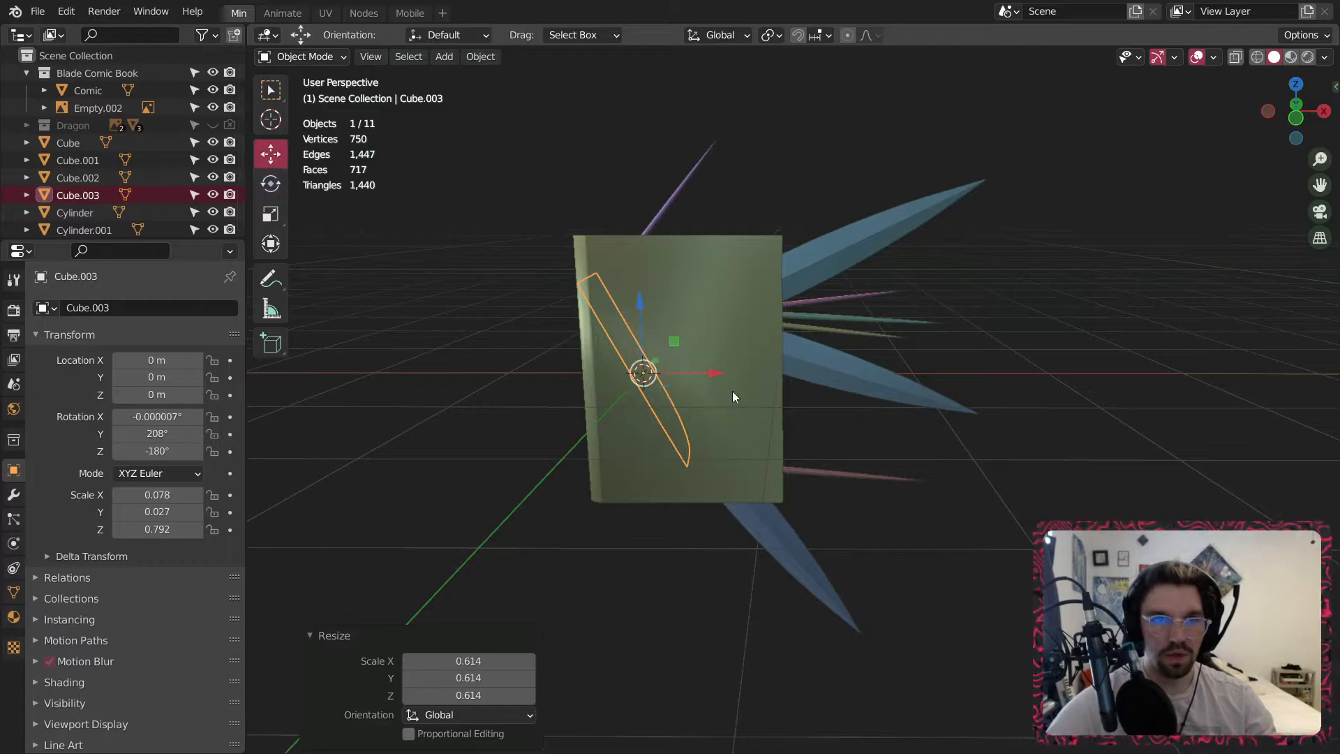
left_click_drag(638, 310, 726, 508)
left_click(271, 184)
key("shift+space")
key("g")
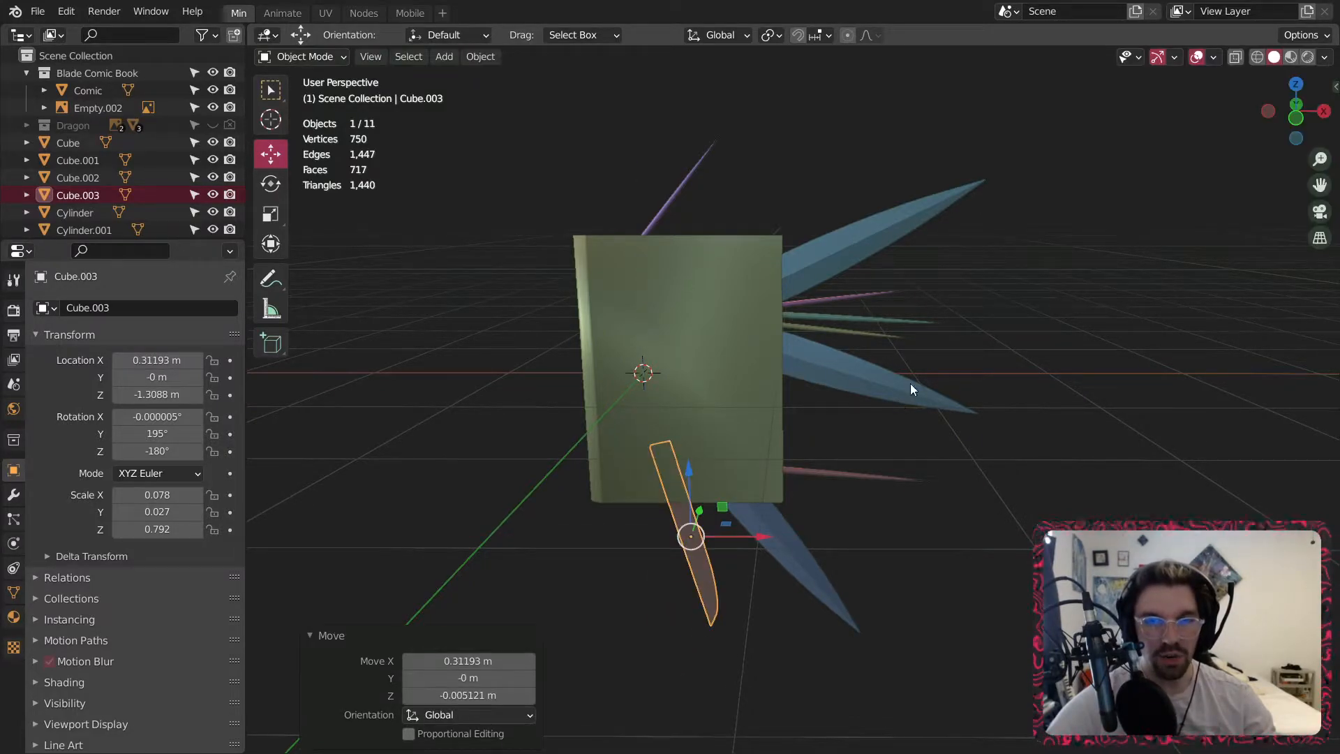
left_click(1065, 437)
middle_click_drag(753, 493, 793, 480)
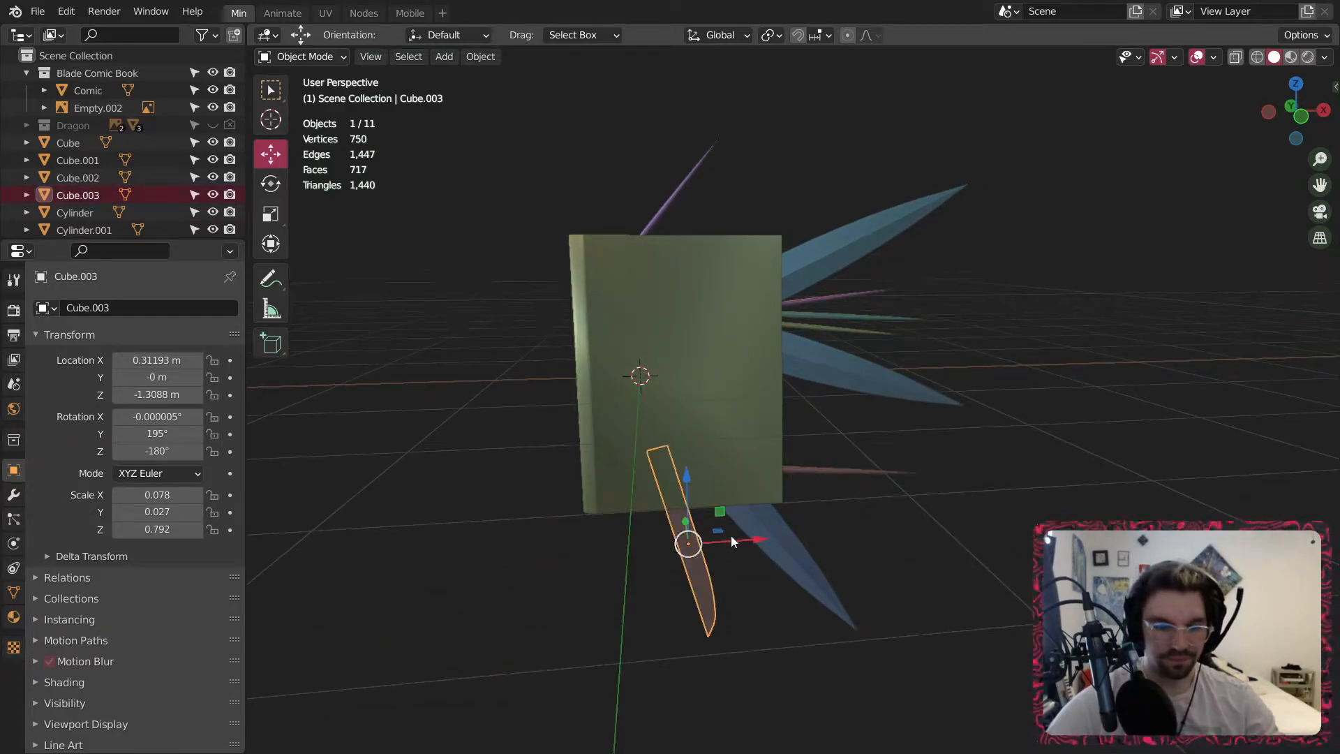
Copy and paste the slant-tipped blade and move the copy 2.4869 m up along Z to the book's upper edge.
key("ctrl+c")
key("ctrl+v")
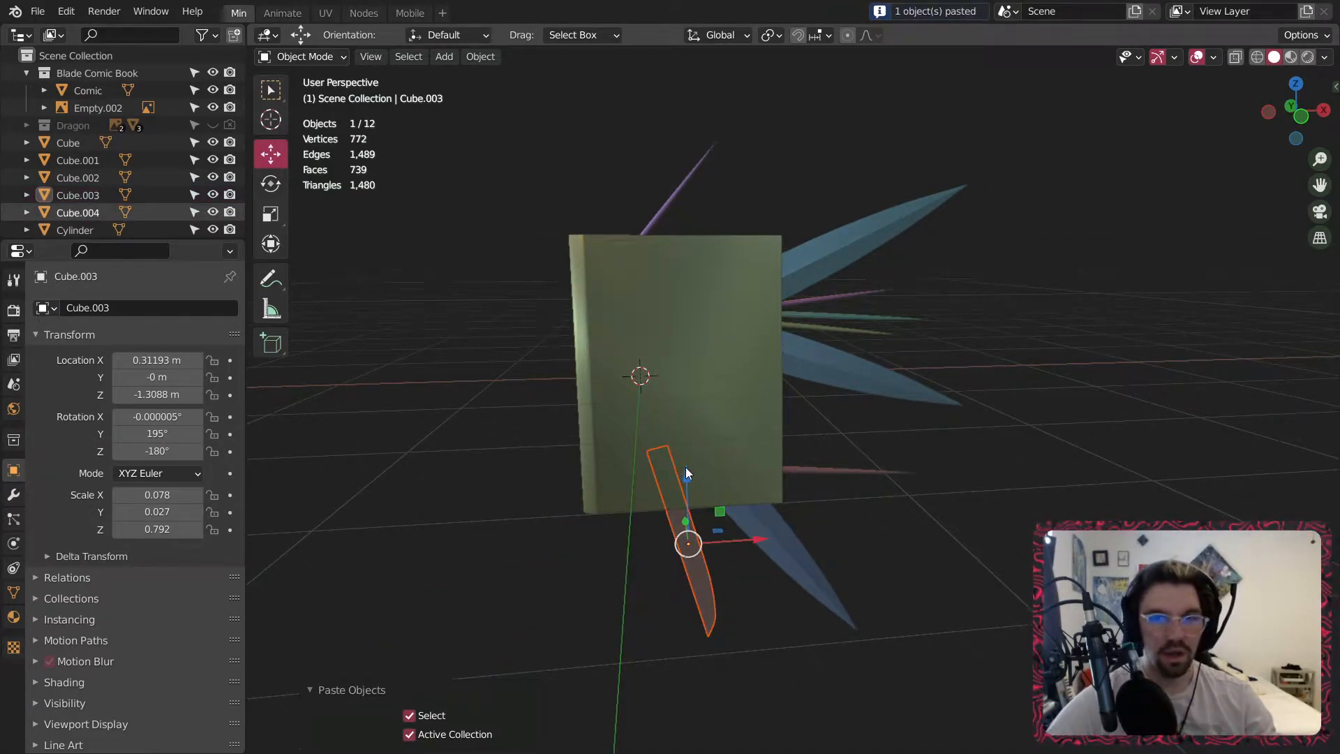
left_click_drag(688, 482, 697, 138)
Rotate the blade copy 180° about the global Z axis.
key("shift+space")
key("r")
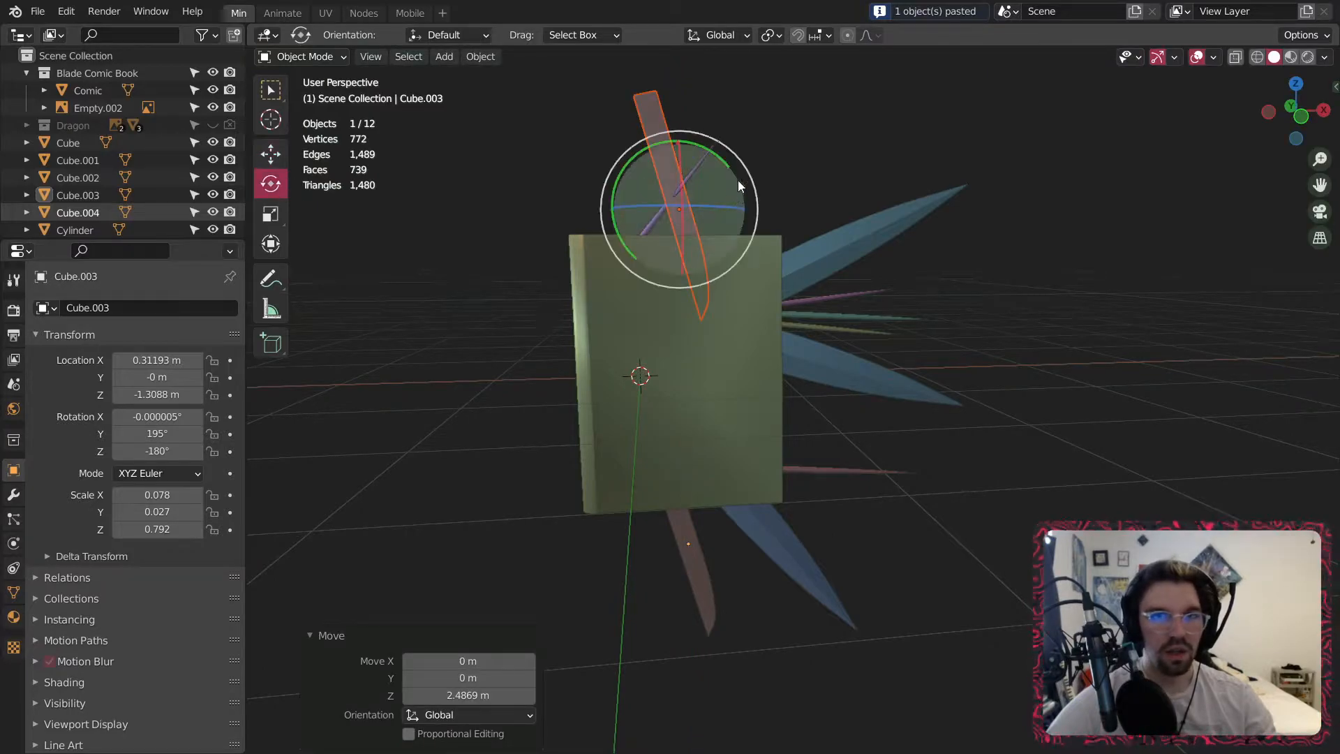
left_click_drag(663, 203, 782, 208)
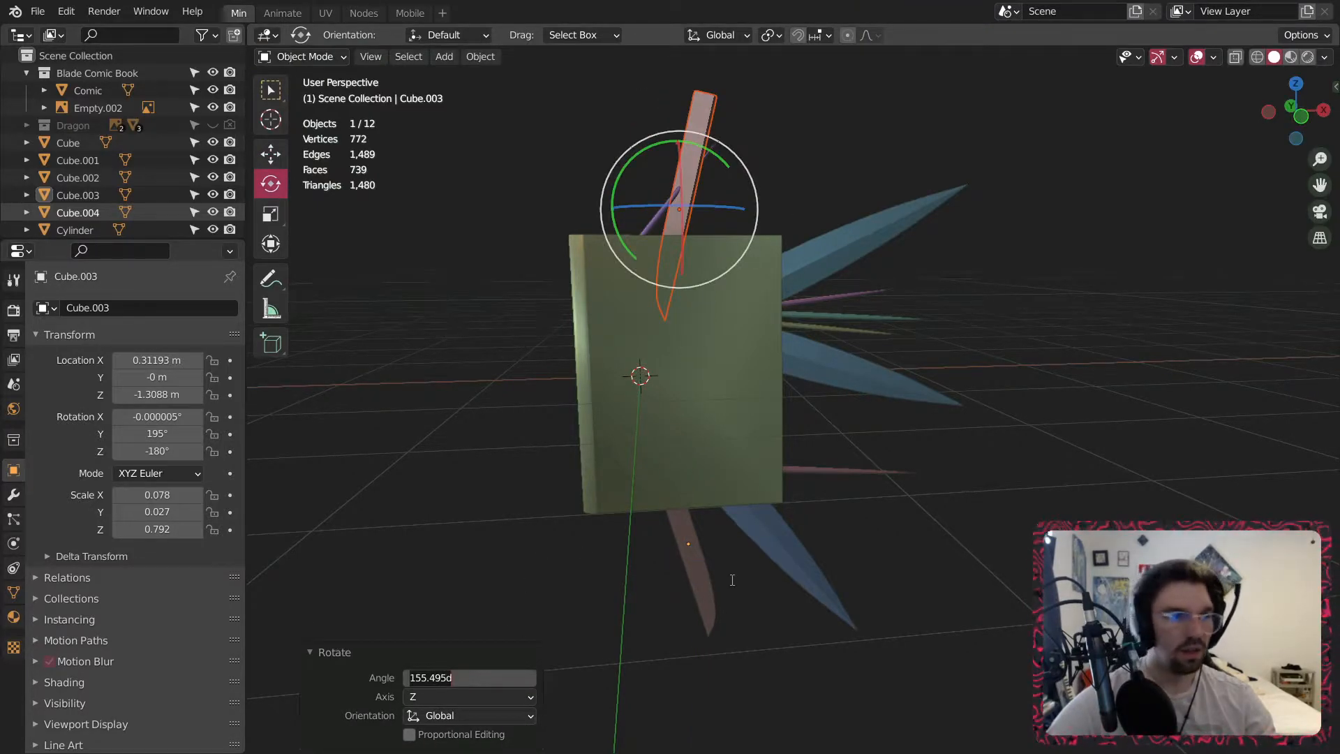
type("180")
key("Return")
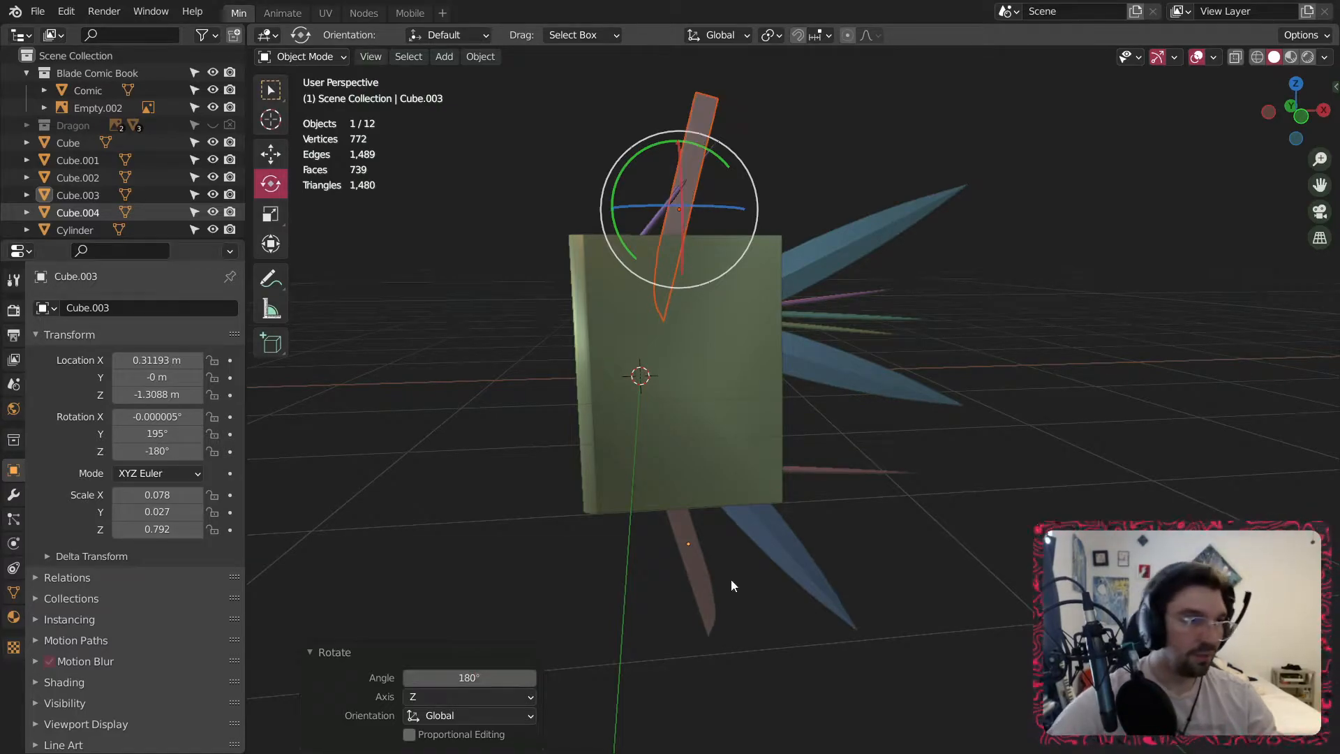
Rotate the blade copy 183° about the global Y axis to point its tip upward, and fine-tune its tilt.
middle_click_drag(965, 387, 627, 166)
left_click_drag(646, 191, 536, 321)
middle_click_drag(581, 245, 655, 194)
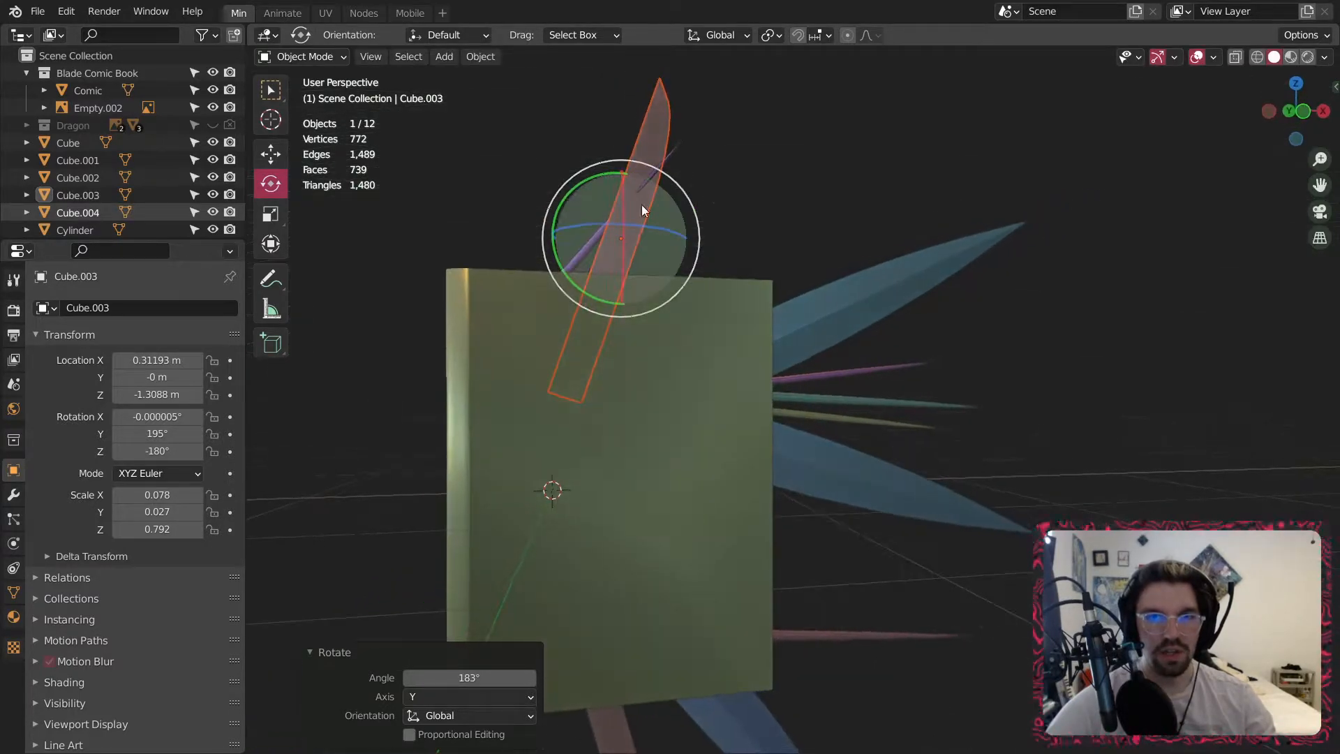
left_click_drag(645, 228, 631, 222)
key("ctrl+z")
middle_click_drag(631, 222, 649, 257)
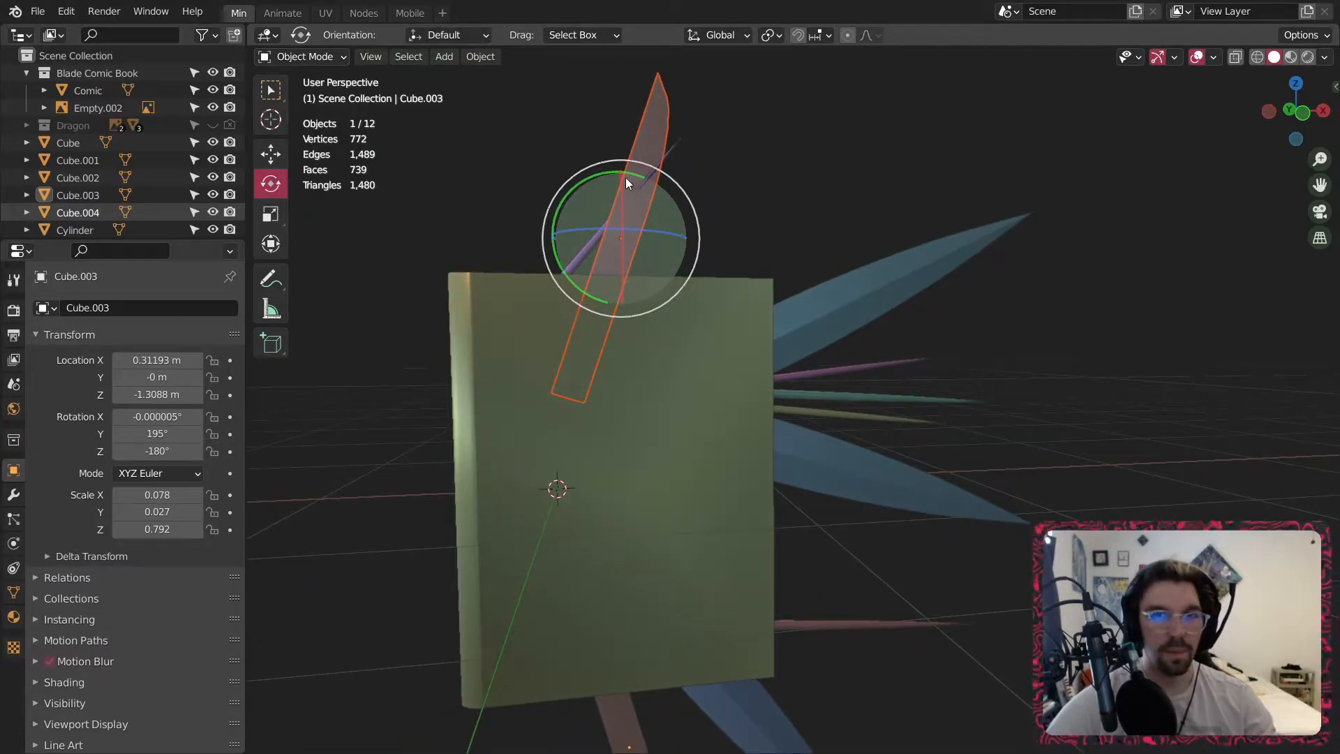
left_click_drag(577, 183, 588, 176)
middle_click_drag(640, 242, 534, 282)
Move the blade copy up and along X toward the outer end of the book's upper edge.
left_click(271, 153)
left_click_drag(713, 300, 780, 216)
left_click(847, 199)
Straighten the thin purple spike above the book to 1.18° about Y and scale it uniformly by 0.652.
scroll(848, 198, "down", 2)
middle_click_drag(792, 261, 789, 261)
left_click(703, 251)
scroll(704, 251, "up", 3)
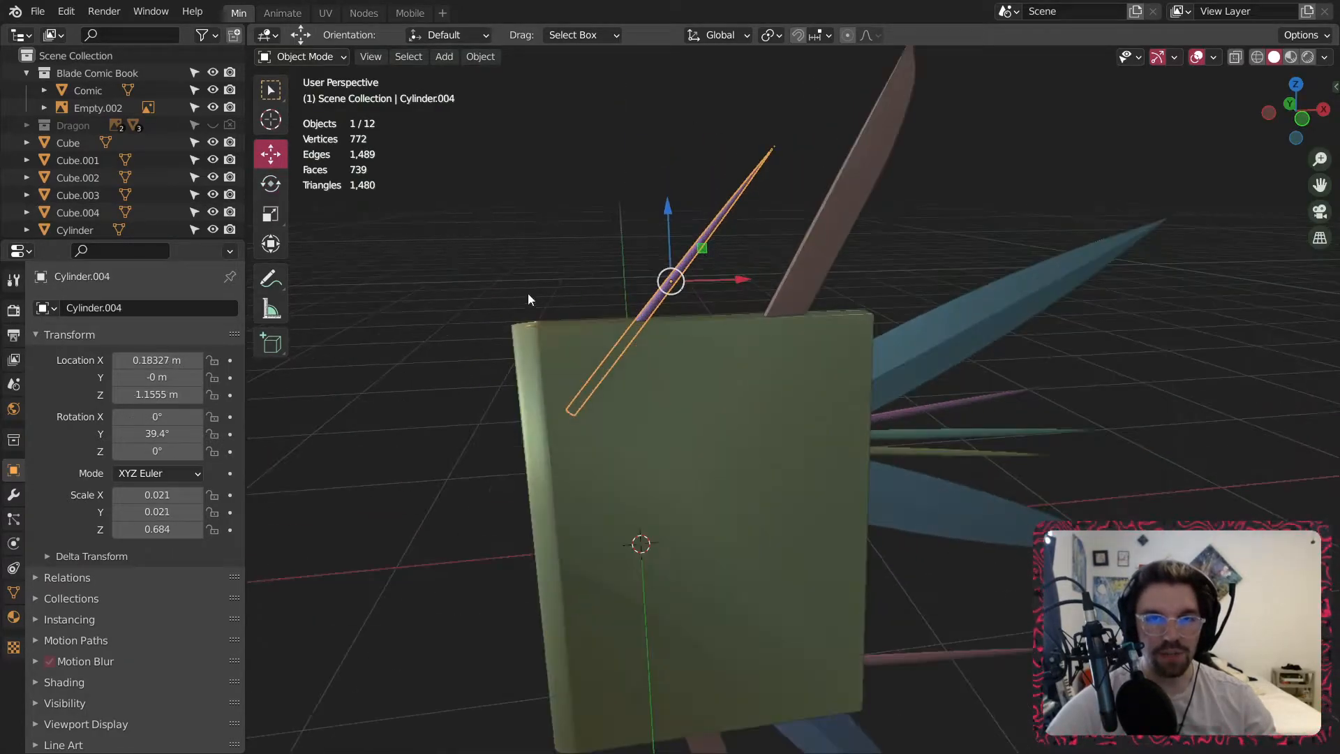
left_click(271, 184)
left_click_drag(655, 222, 531, 224)
key("s")
left_click(480, 221)
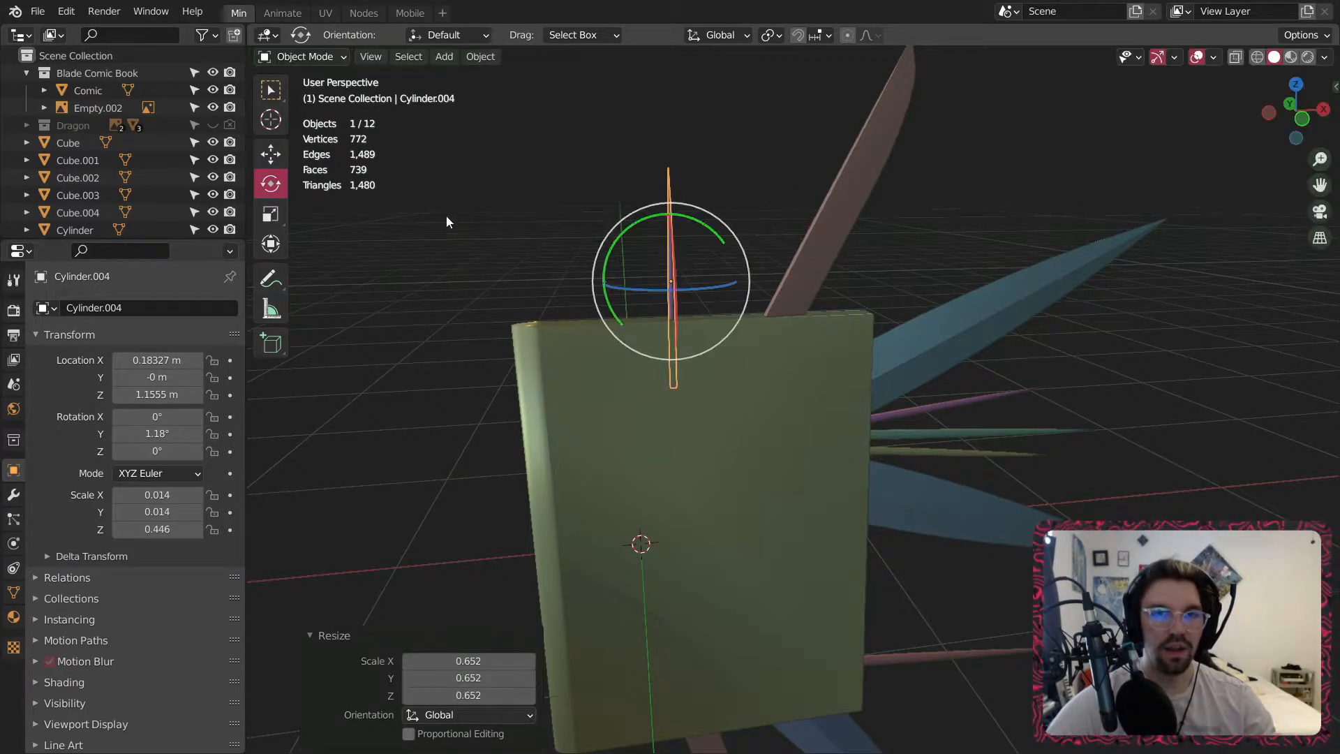
Raise the thin purple spike along Z to 1.2555 m at the book's upper edge.
left_click(271, 153)
left_click_drag(666, 224, 623, 213)
left_click(270, 184)
middle_click_drag(670, 236, 852, 303)
key("ctrl+z")
key("ctrl+z")
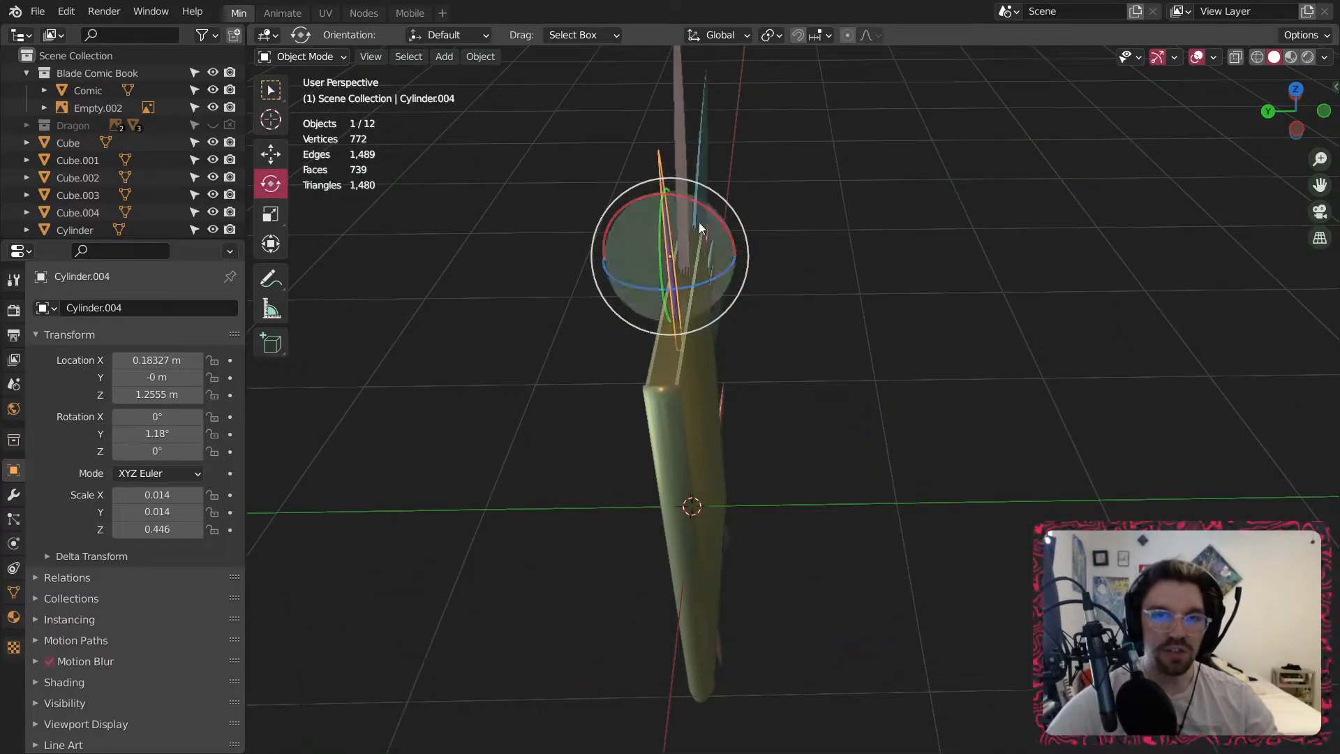
Tilt the thin purple spike to -6.58° about Y and move it toward the book's spine to X -0.11131 m.
middle_click_drag(623, 210, 575, 252)
left_click_drag(621, 212, 612, 225)
left_click(272, 154)
middle_click_drag(689, 350, 689, 301)
left_click_drag(740, 258, 666, 255)
left_click(727, 219)
scroll(706, 279, "down", 7)
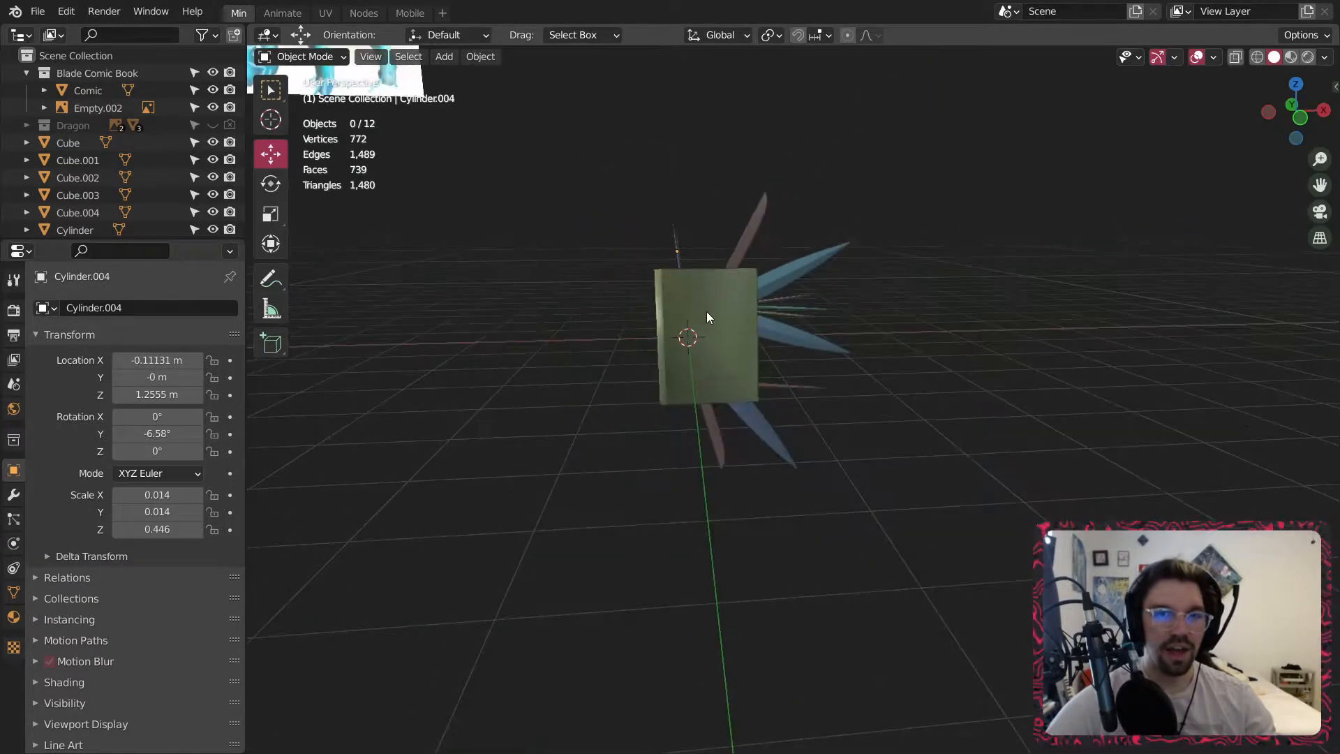
scroll(712, 307, "up", 3)
middle_click_drag(703, 300, 689, 253)
scroll(691, 265, "down", 6)
middle_click_drag(719, 338, 648, 333, "shift")
scroll(743, 398, "up", 6)
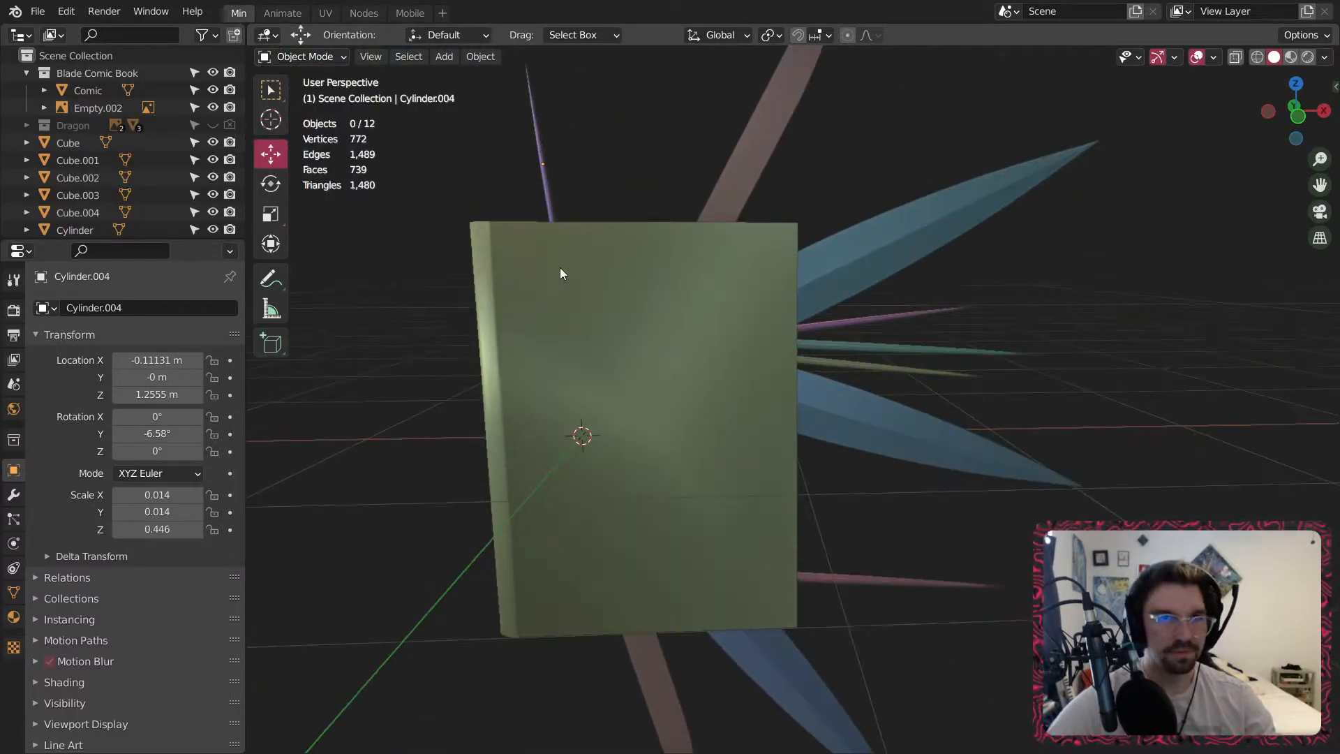
Switch to the Nodes workspace and assign the Q Gold material to the thin spike above the book.
left_click(373, 12)
middle_click_drag(684, 196, 775, 253)
scroll(776, 254, "up", 5)
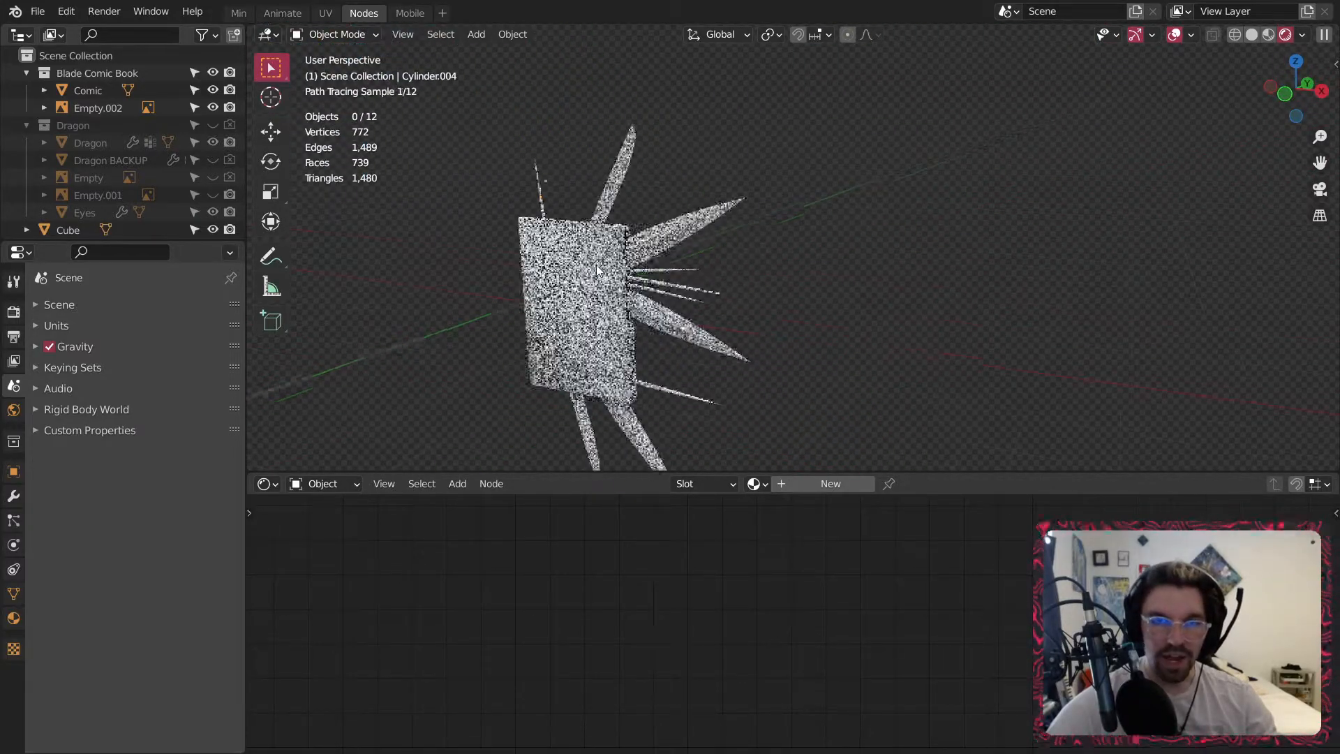
scroll(558, 175, "up", 2)
left_click(554, 150)
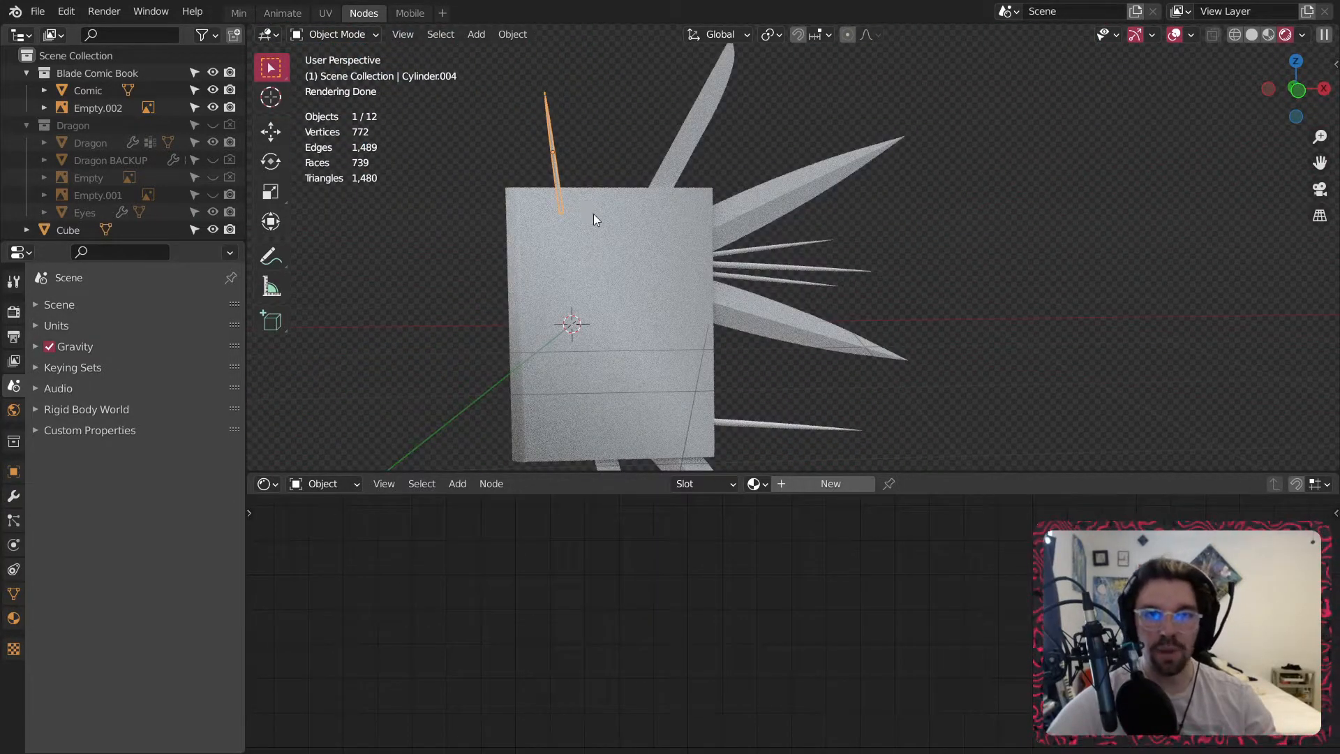
left_click(801, 488)
left_click(732, 484)
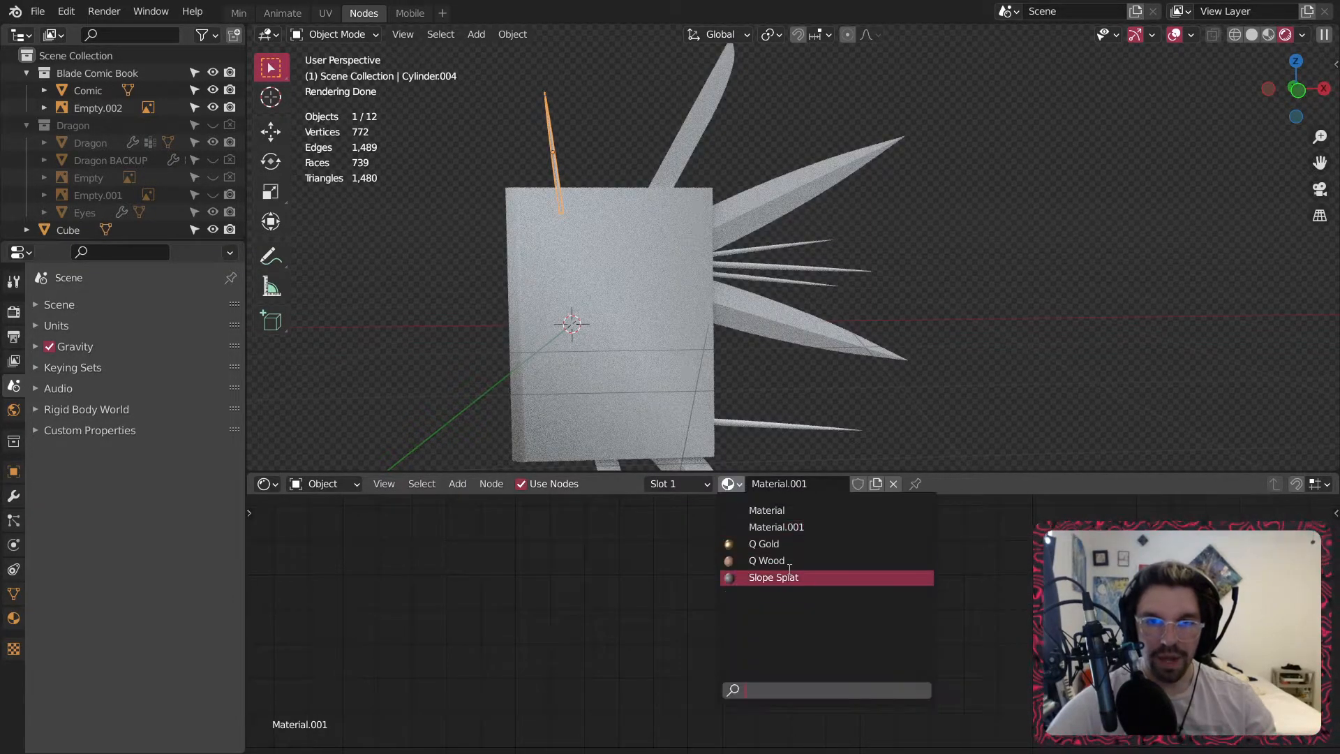
left_click(777, 548)
Desaturate the 0.100 stop of Q Gold's base color ramp to a neutral grey.
scroll(900, 529, "down", 3)
scroll(914, 558, "up", 3)
middle_click_drag(890, 593, 618, 712)
scroll(778, 658, "up", 6)
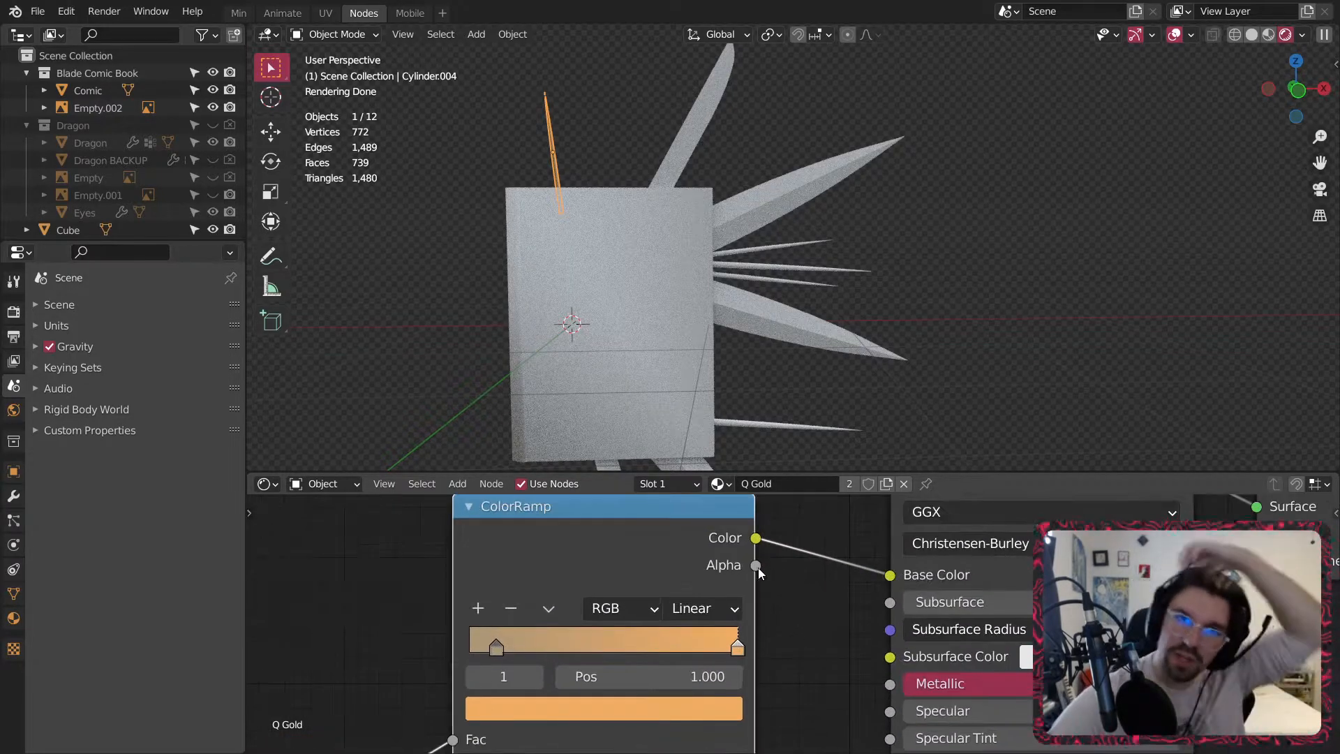
scroll(583, 157, "up", 5)
scroll(561, 162, "up", 4)
scroll(599, 663, "up", 3)
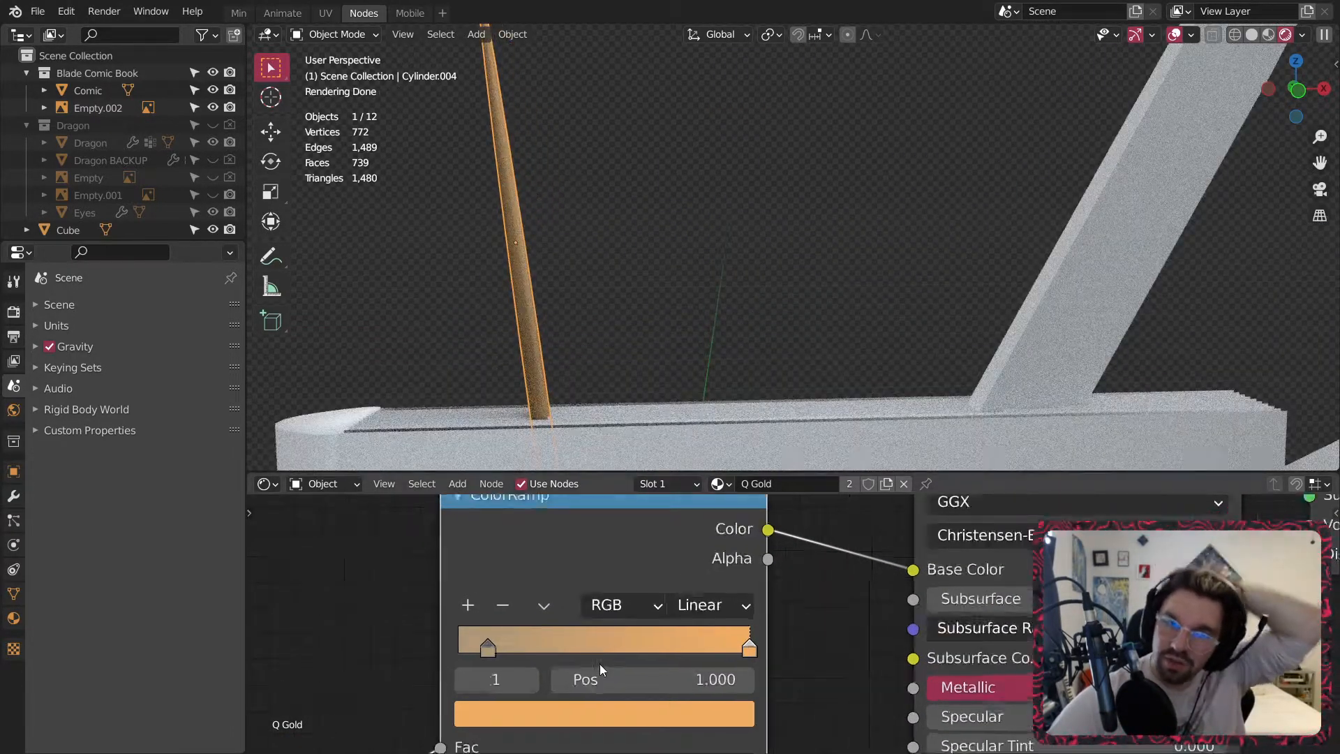
middle_click_drag(645, 606, 693, 571)
scroll(693, 571, "up", 1)
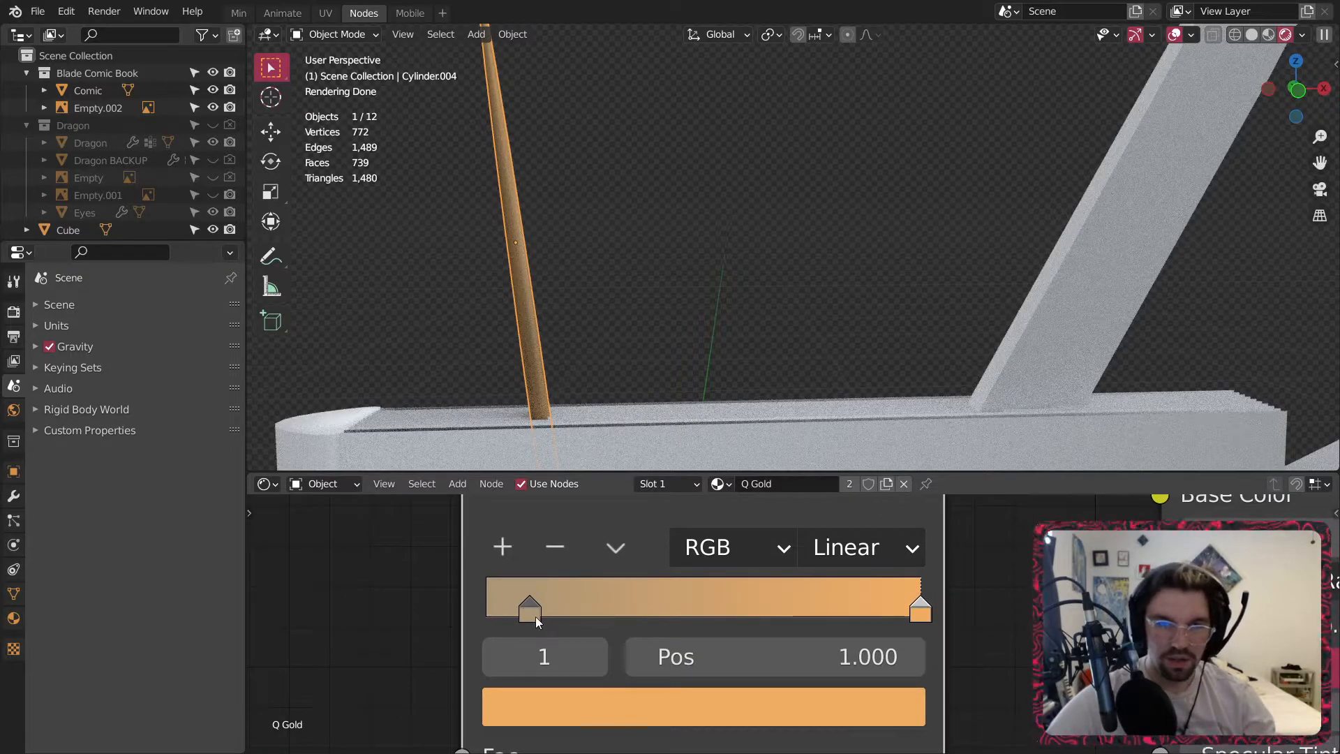
left_click(532, 611)
left_click(652, 691)
left_click_drag(688, 567, 516, 567)
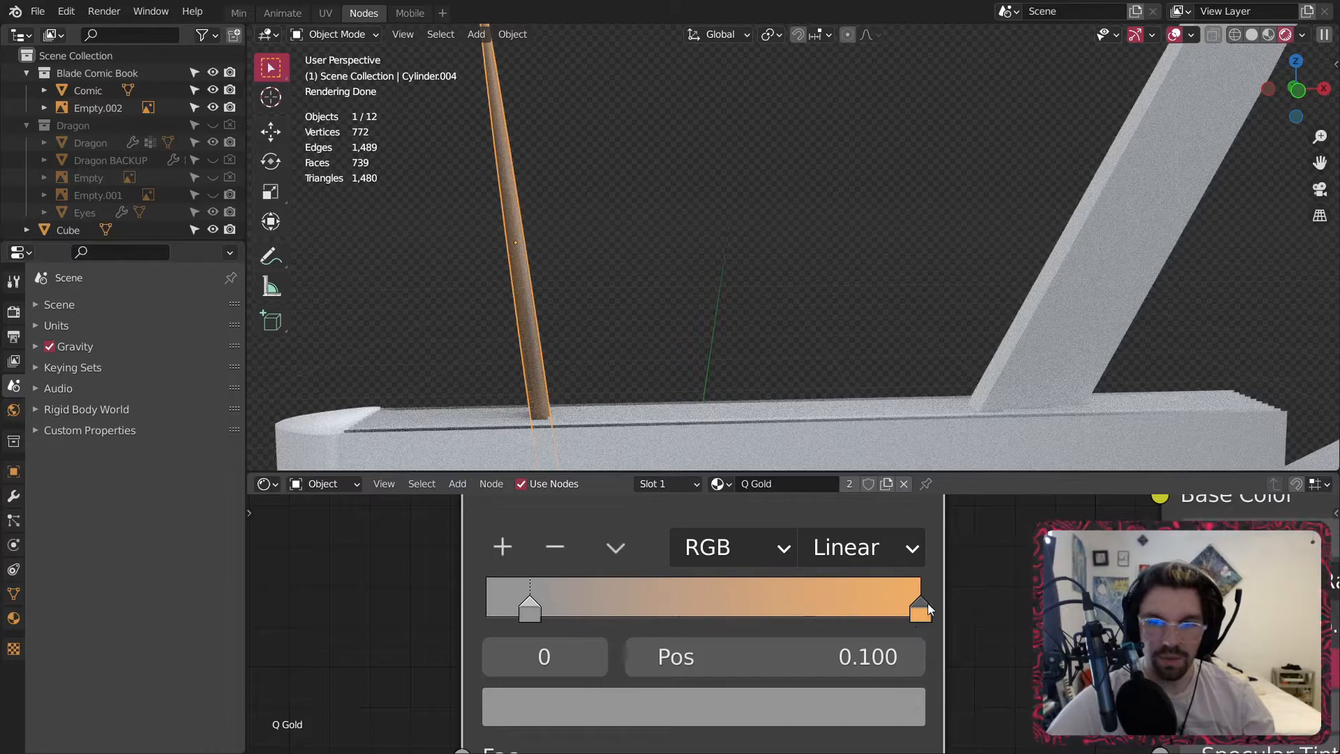
Change the 1.000 stop of Q Gold's base color ramp to pure white.
left_click(920, 611)
left_click(787, 704)
left_click_drag(641, 567, 374, 569)
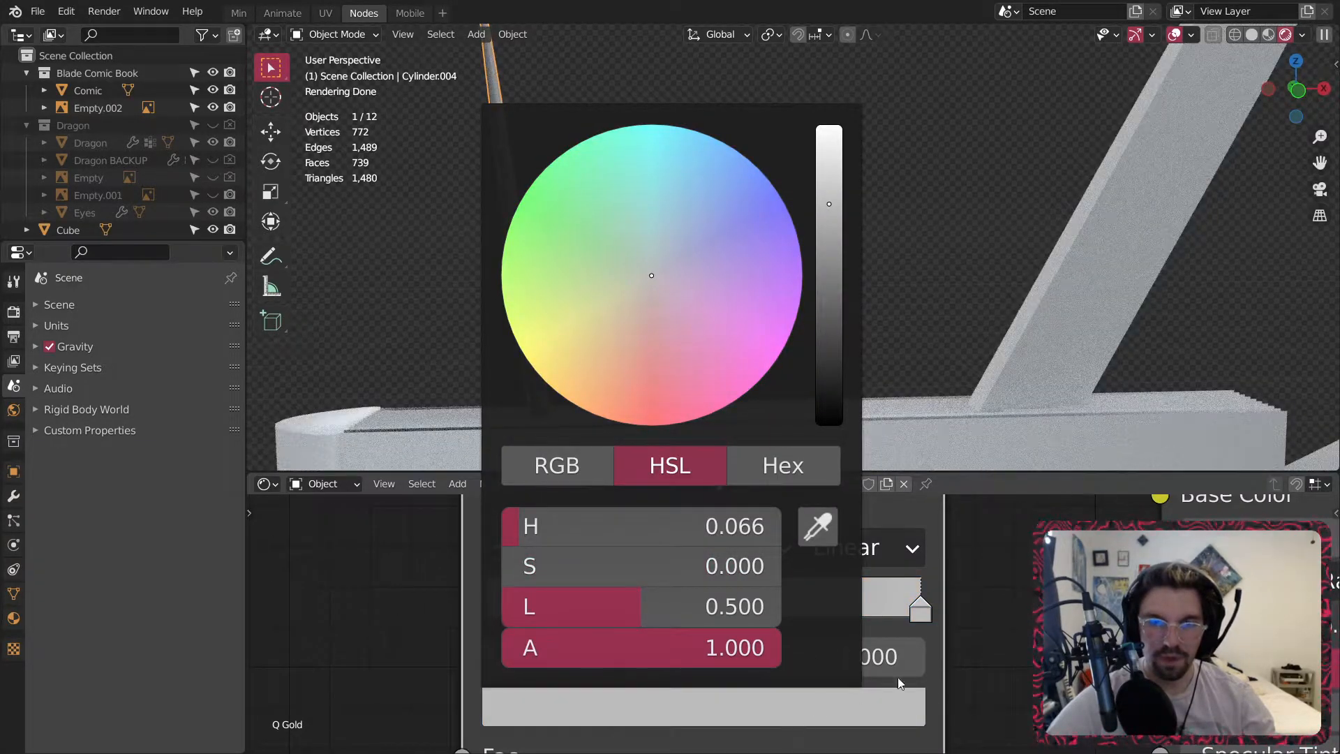
left_click(810, 710)
left_click_drag(829, 241, 830, 119)
left_click(966, 77)
Disconnect the noise texture from the shader's Roughness and set Roughness to 0.2.
scroll(684, 237, "down", 3)
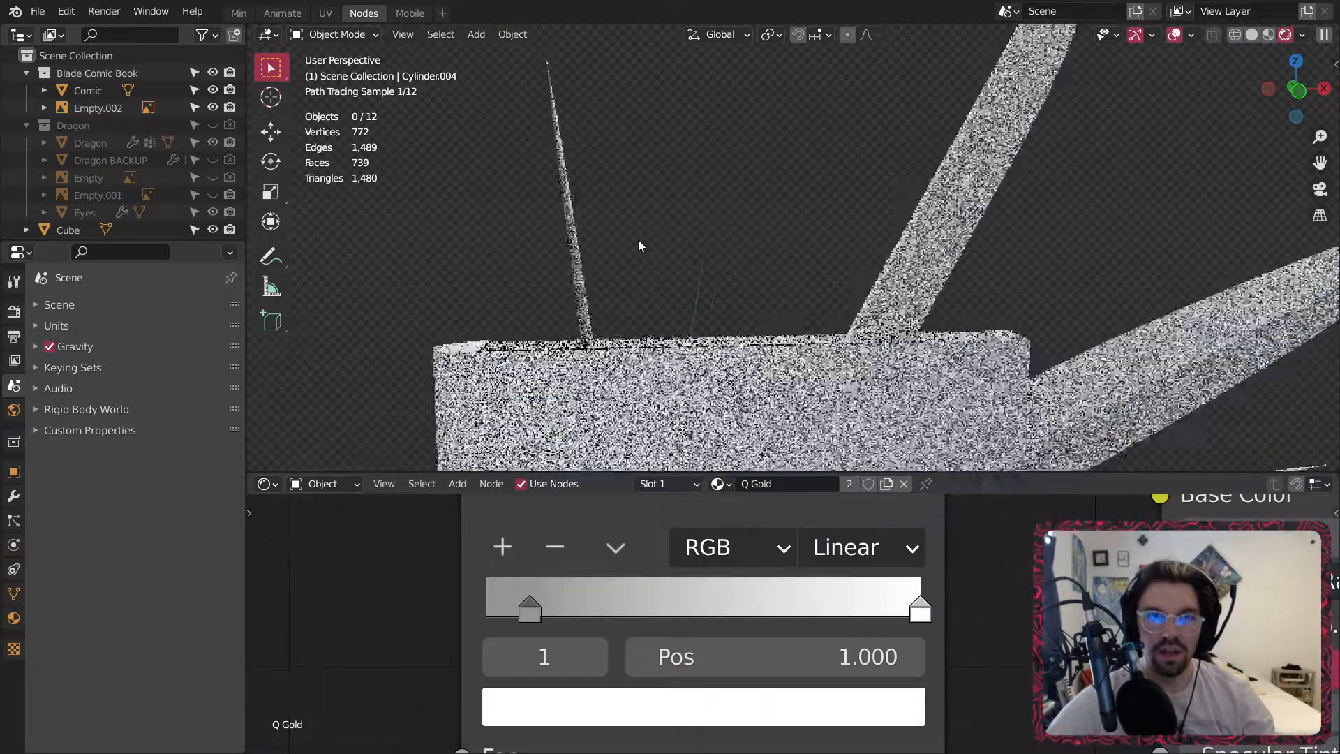
scroll(605, 242, "up", 3)
scroll(1047, 628, "down", 6)
middle_click_drag(1187, 705, 793, 663)
middle_click_drag(632, 683, 760, 531)
scroll(733, 536, "down", 4)
middle_click_drag(566, 578, 865, 538)
middle_click_drag(912, 564, 714, 669)
scroll(880, 580, "up", 5)
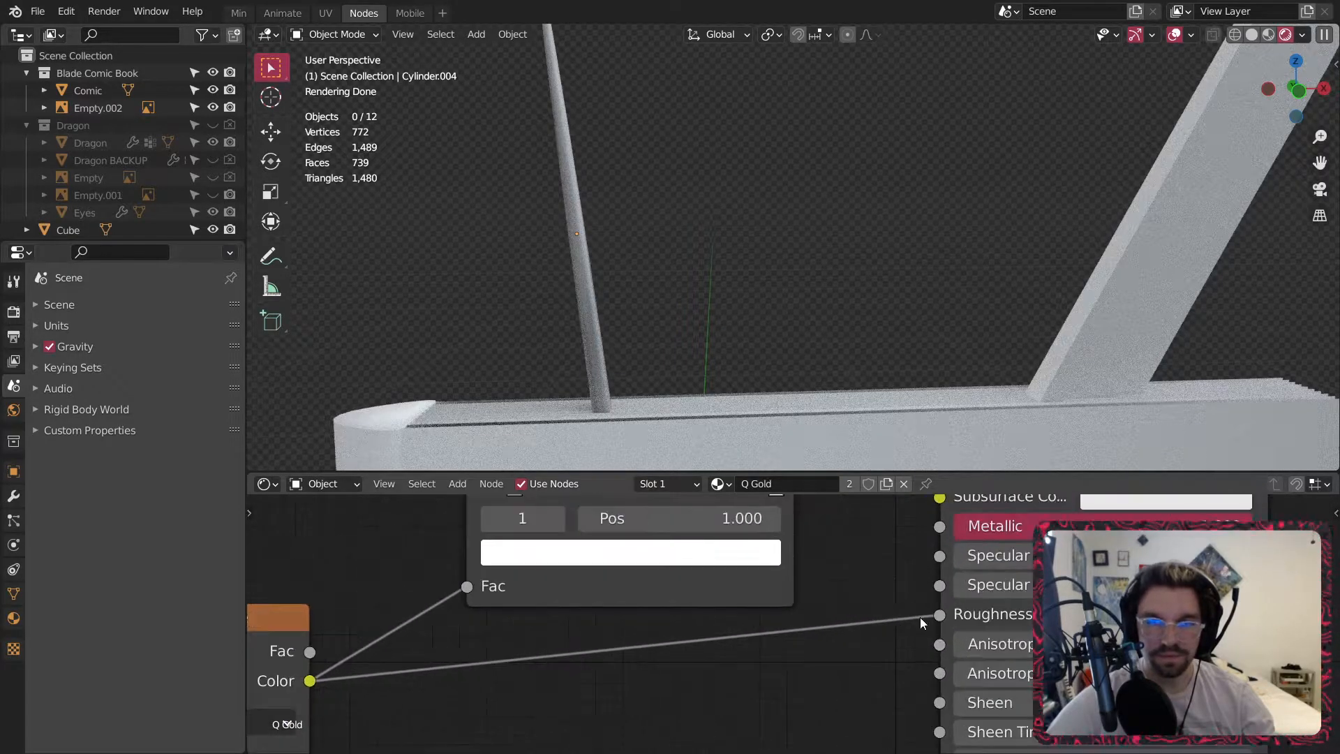
left_click_drag(939, 614, 861, 610)
scroll(852, 618, "up", 3)
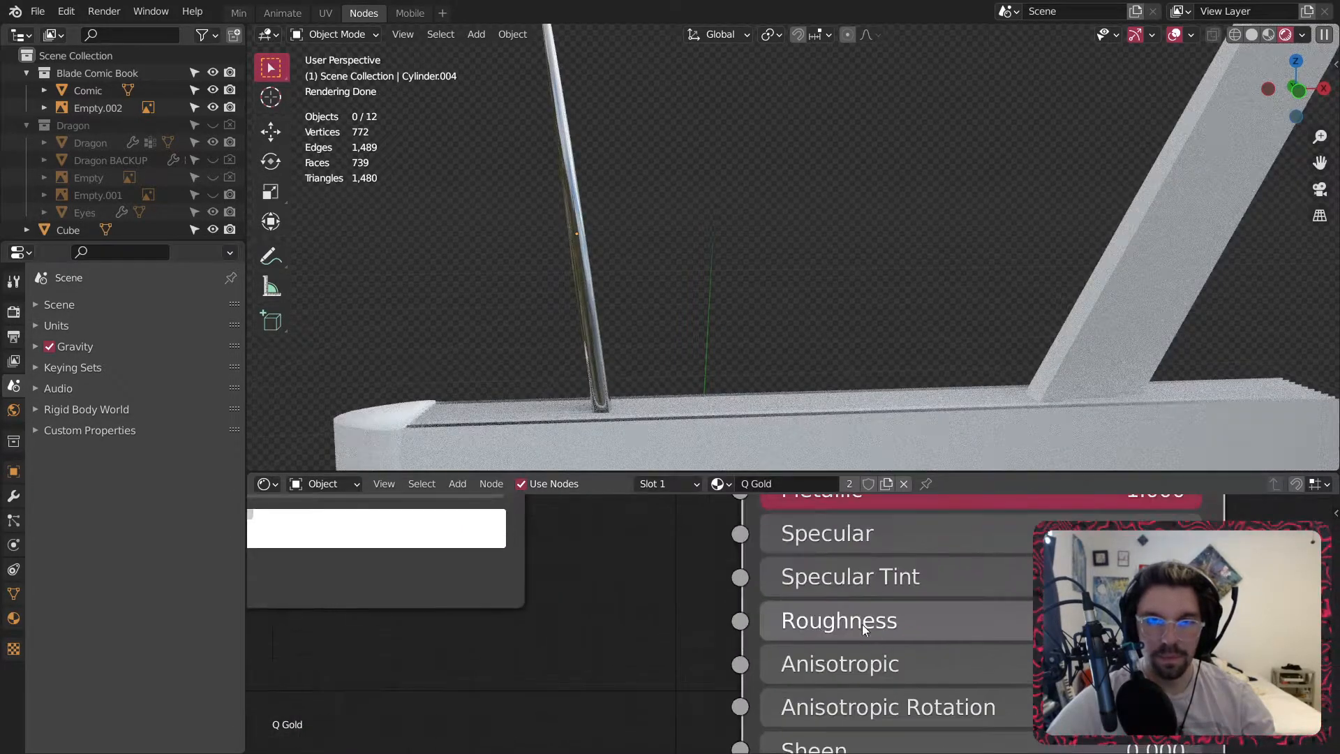
left_click(914, 623)
type("0.2")
key("Return")
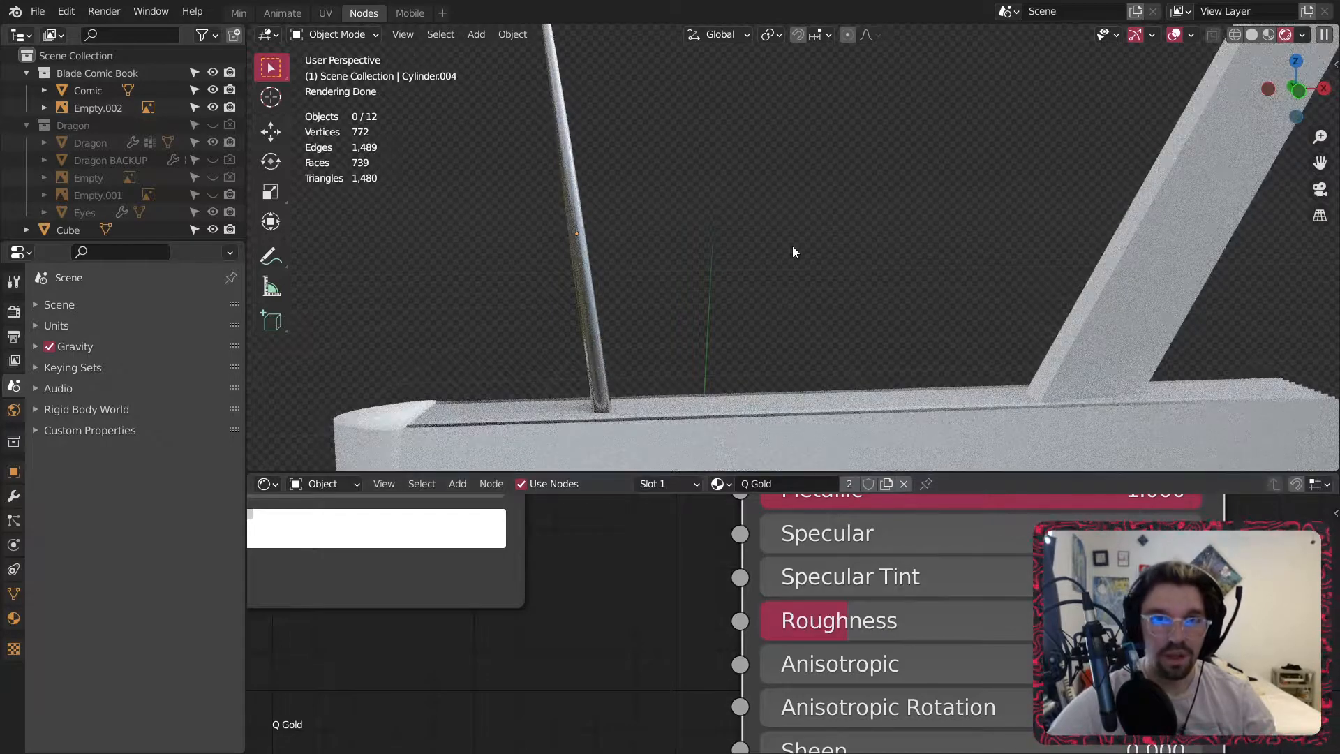
Reconnect the noise texture's Color output to the shader's Roughness input.
middle_click_drag(777, 184, 702, 240)
scroll(558, 648, "down", 5)
middle_click_drag(547, 645, 829, 541, "shift")
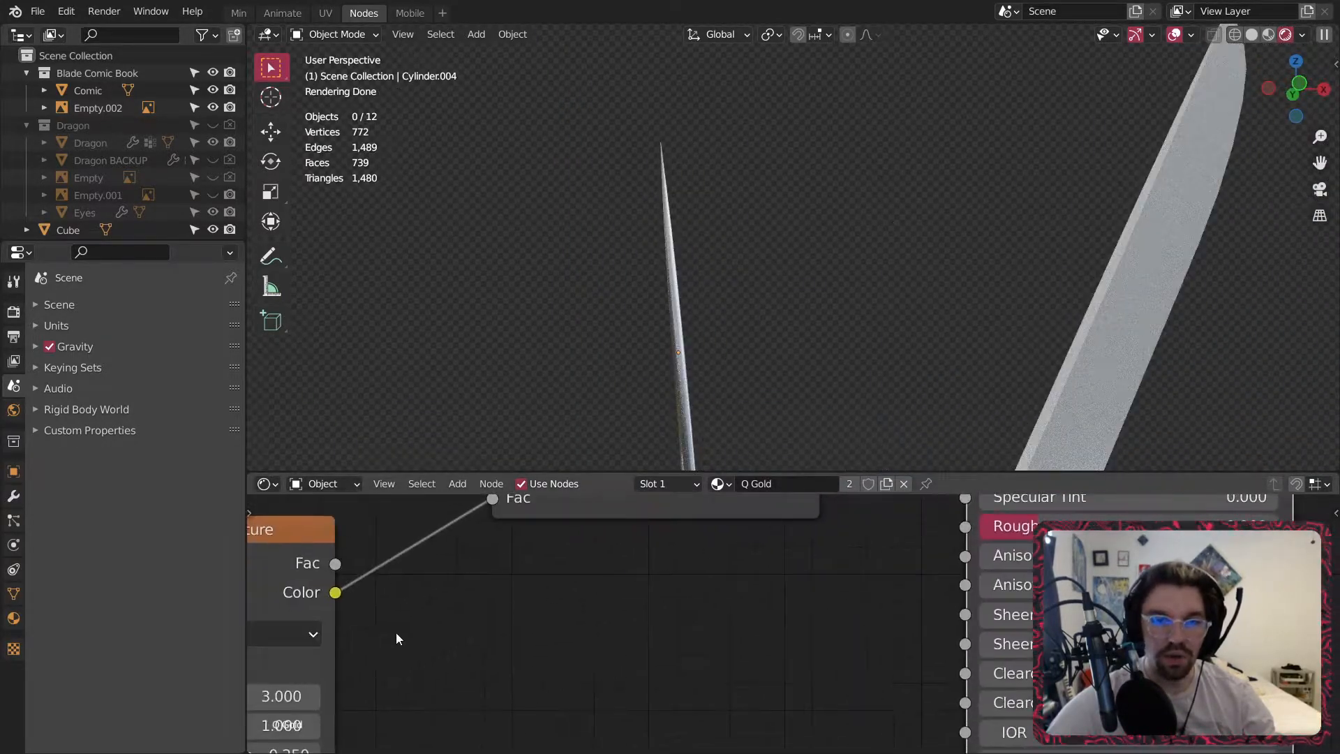
left_click_drag(326, 594, 966, 527)
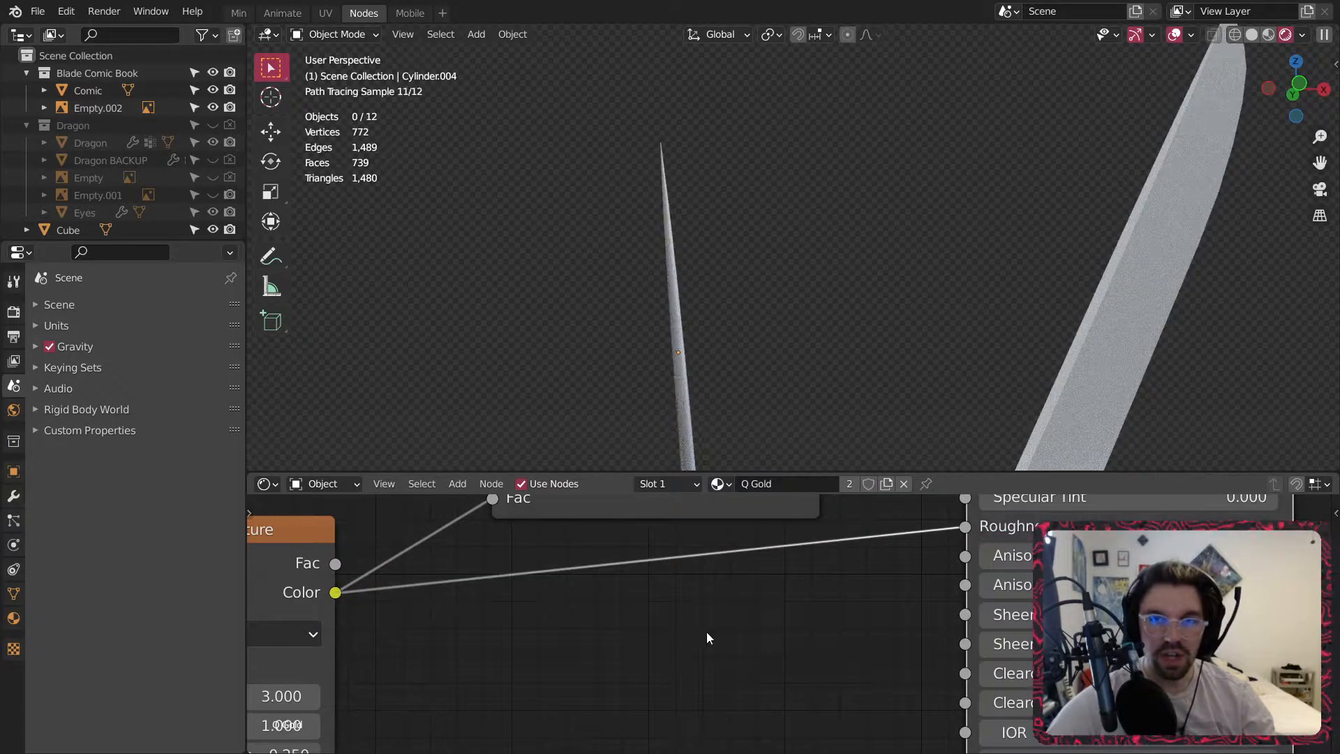
Insert a ColorRamp between the noise texture and Roughness, and move its black stop to position 0.395.
left_click(458, 485)
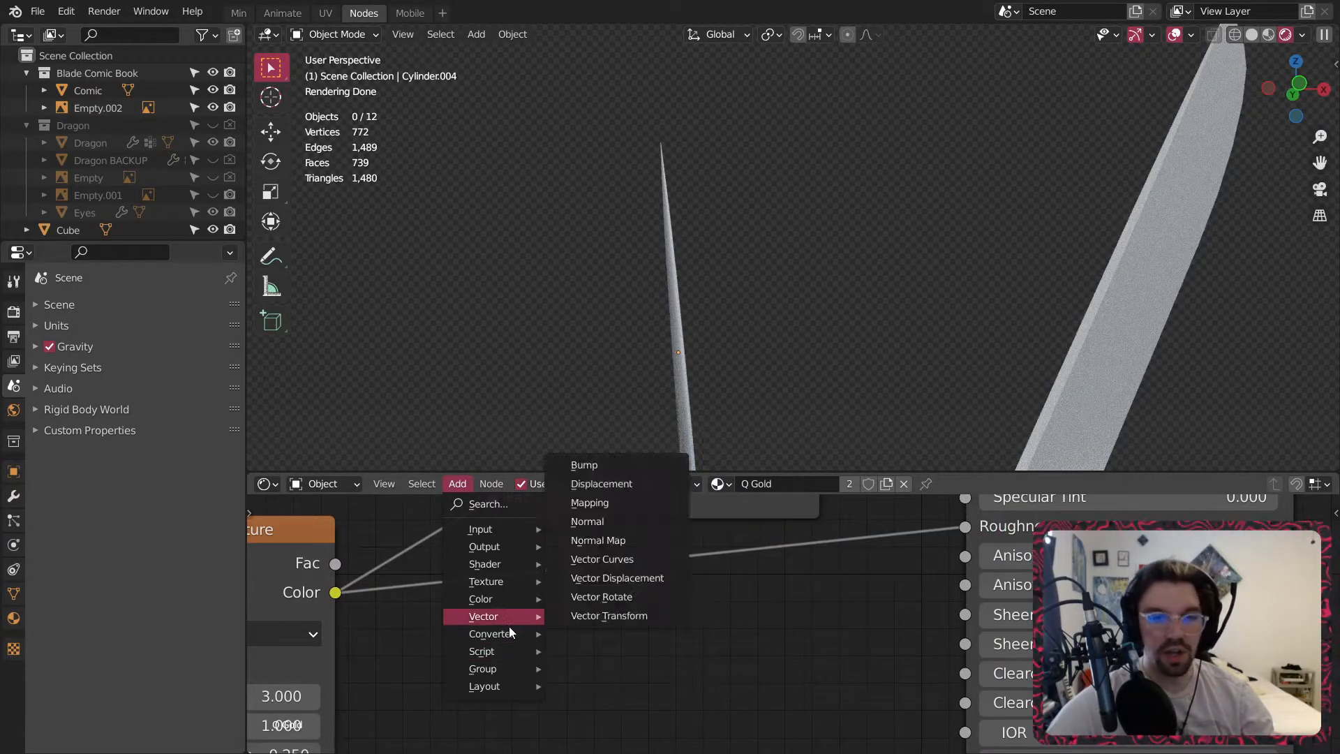
mouse_move(492, 635)
left_click(595, 426)
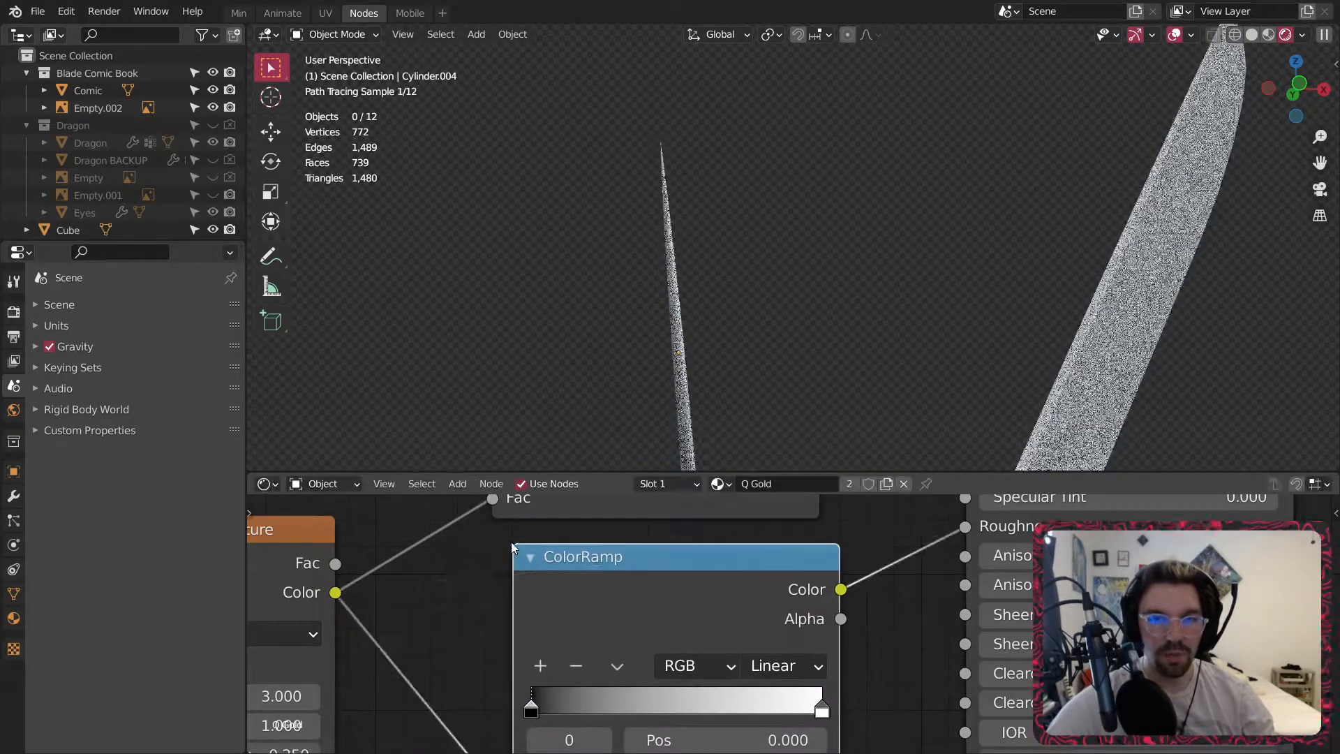
left_click(641, 567)
scroll(616, 596, "up", 3)
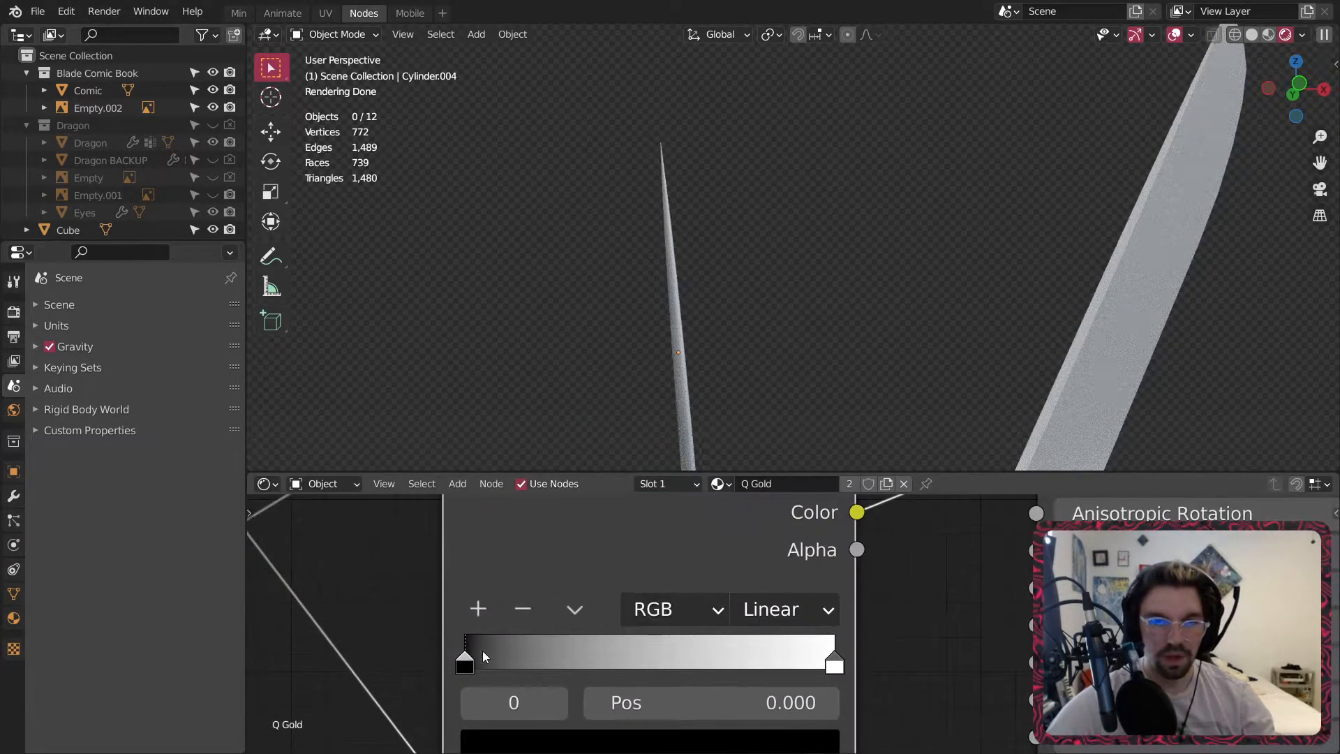
mouse_move(835, 663)
left_mouse_down()
mouse_move(516, 659)
mouse_move(836, 667)
left_mouse_up()
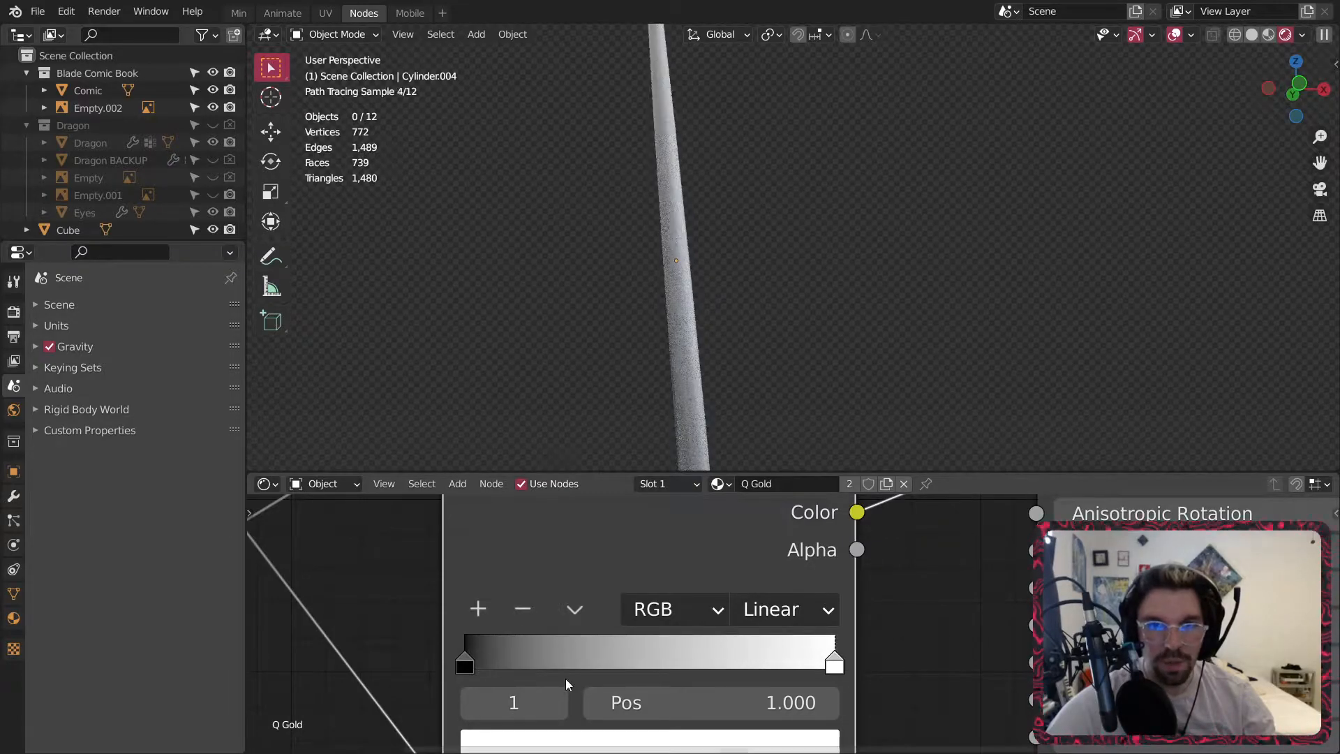
left_click_drag(460, 663, 612, 659)
Assign Q Gold to the slant-tipped blade above the book and to the upper blade on its outer edge.
middle_click_drag(773, 209, 808, 266)
scroll(916, 244, "down", 5)
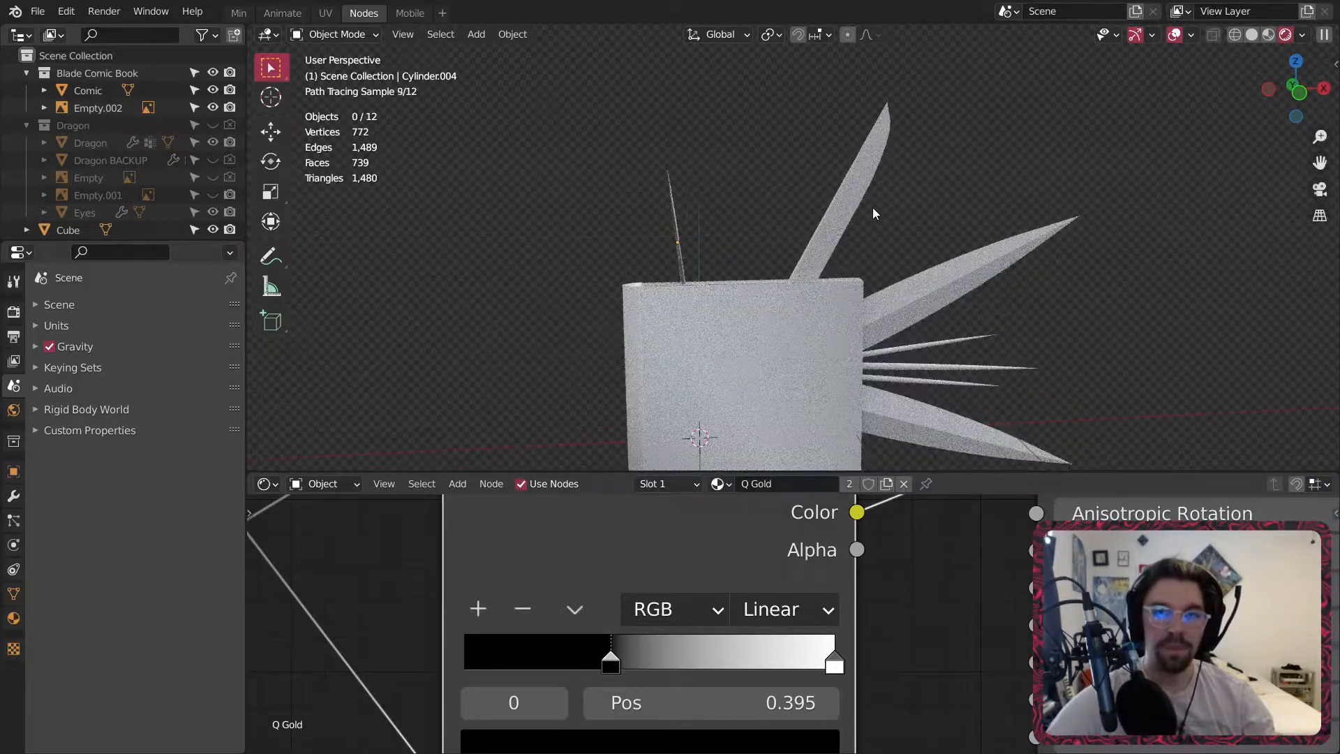
middle_click_drag(964, 357, 874, 307, "shift")
left_click(758, 169)
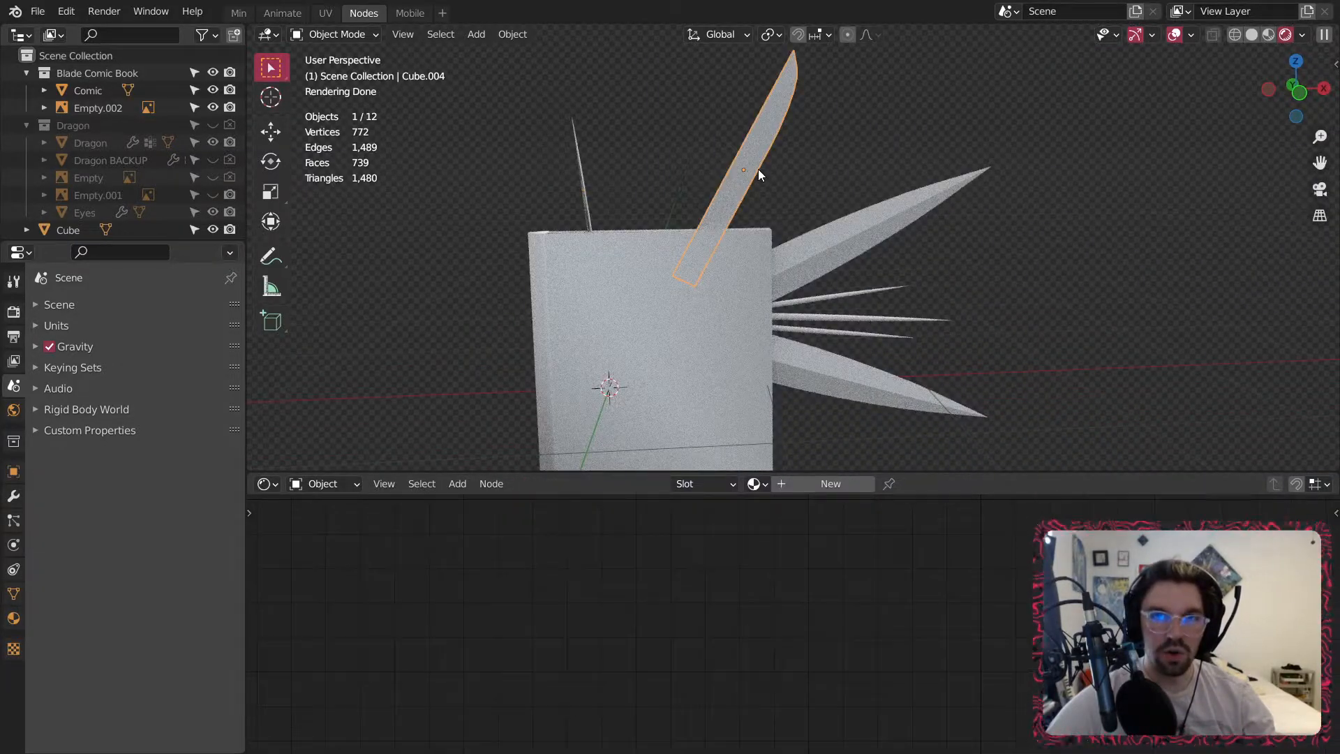
left_click(763, 486)
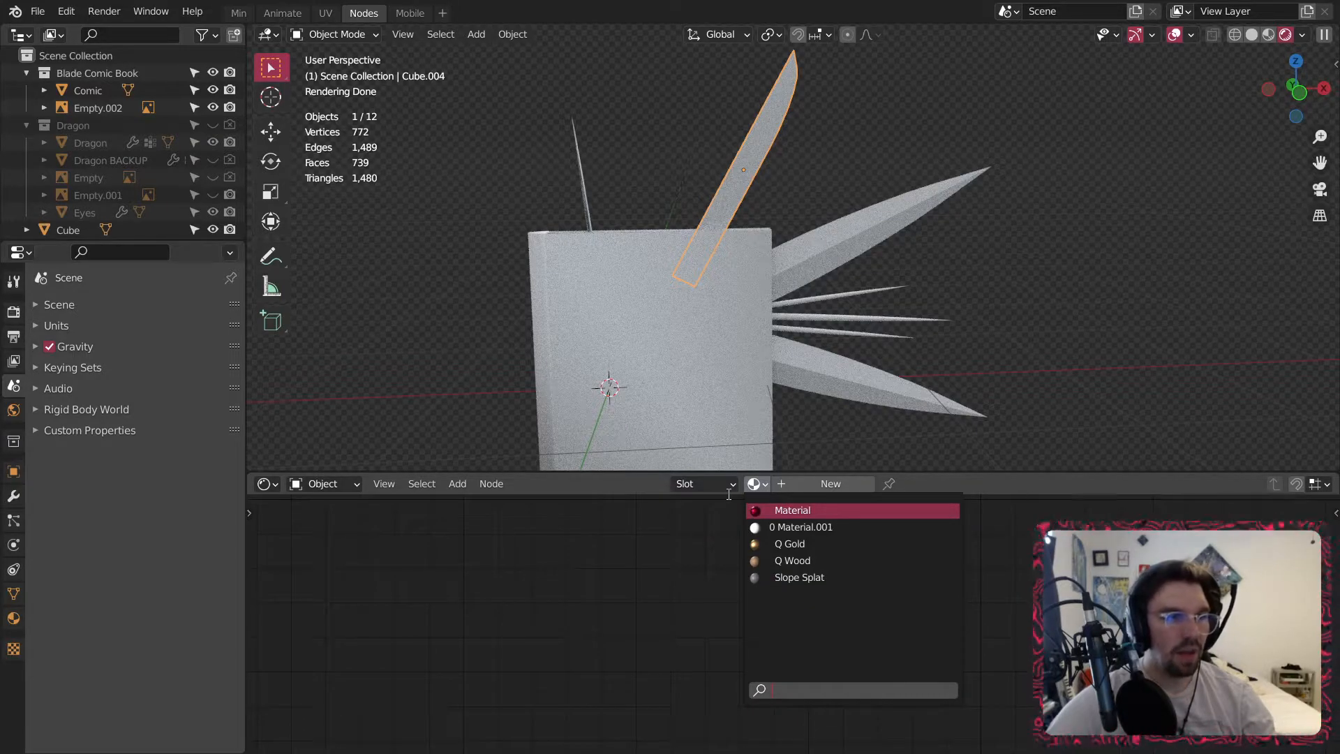
left_click(800, 543)
left_click(866, 244)
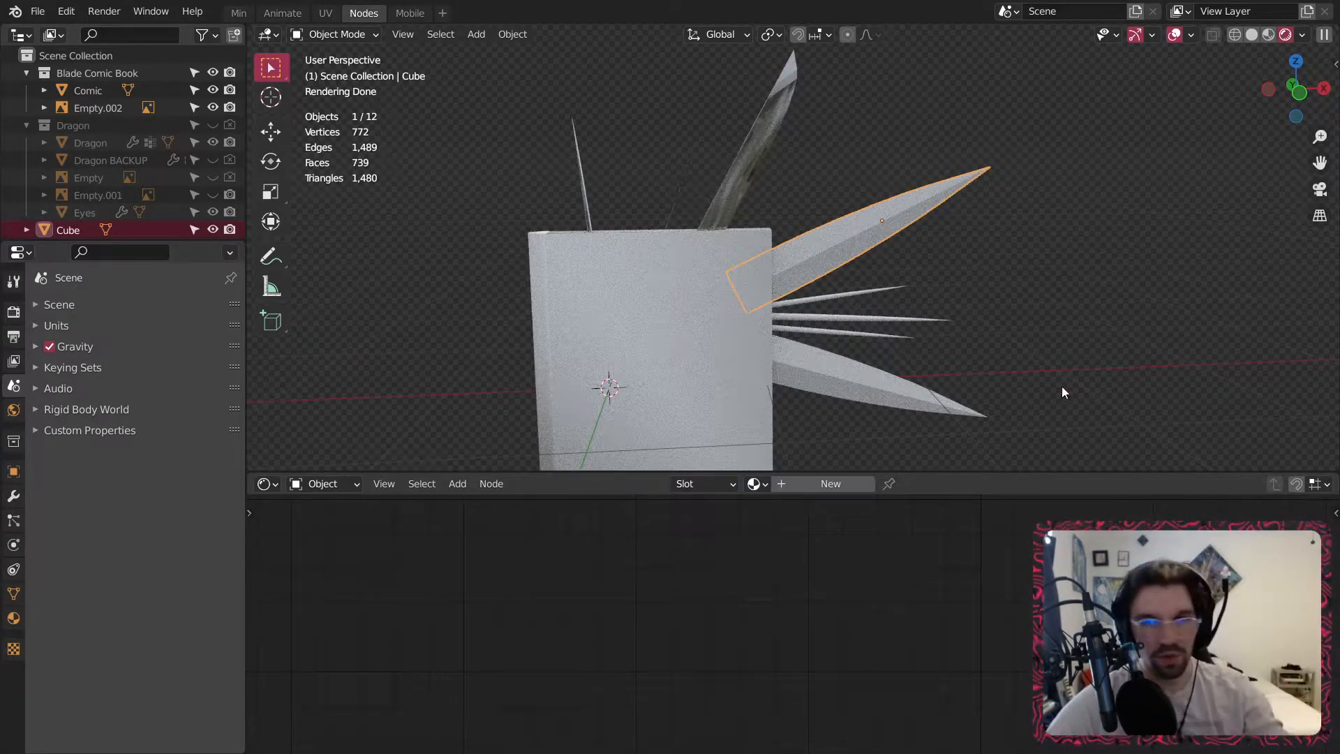
left_click(756, 484)
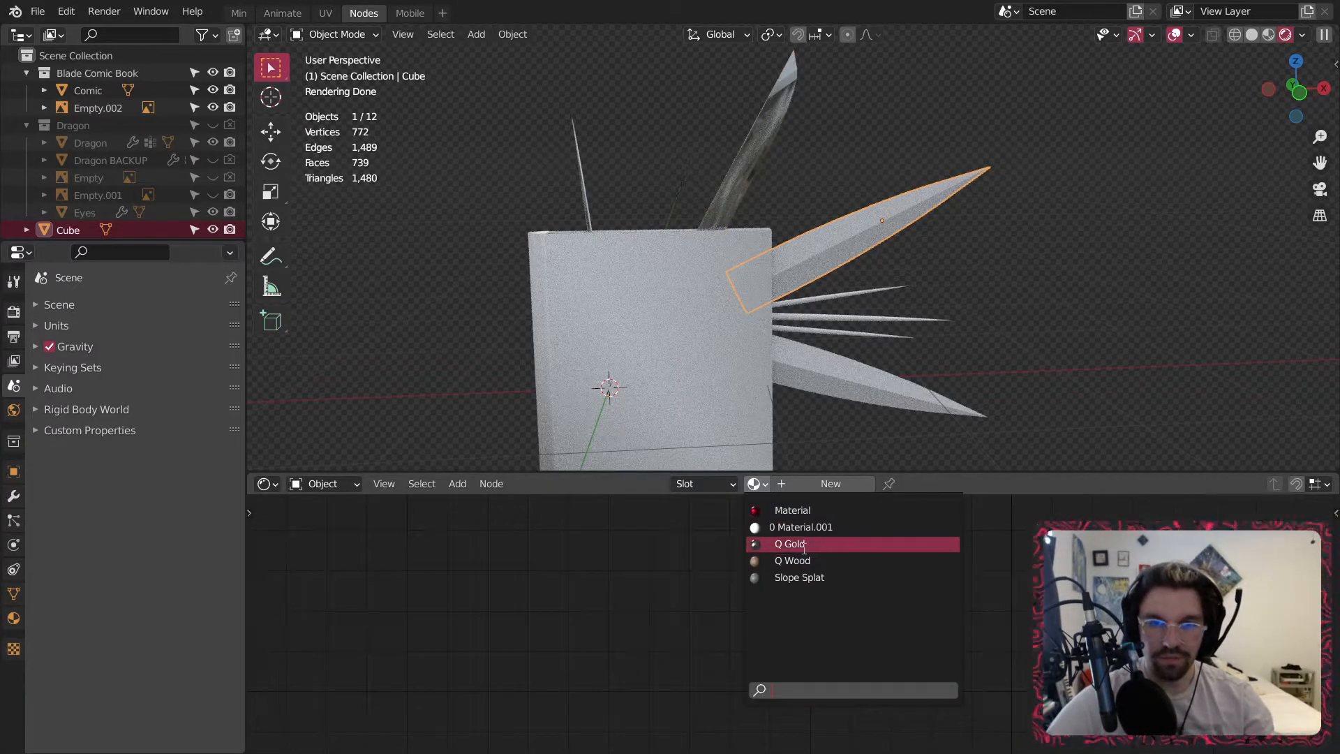
left_click(804, 545)
Add a Texture Coordinate node to Q Gold and connect its Object output to the noise texture's Vector input.
scroll(818, 163, "up", 3)
scroll(544, 588, "down", 3)
scroll(545, 588, "down", 5)
middle_click_drag(575, 538, 776, 593)
middle_click_drag(344, 527, 461, 502)
left_click(492, 485)
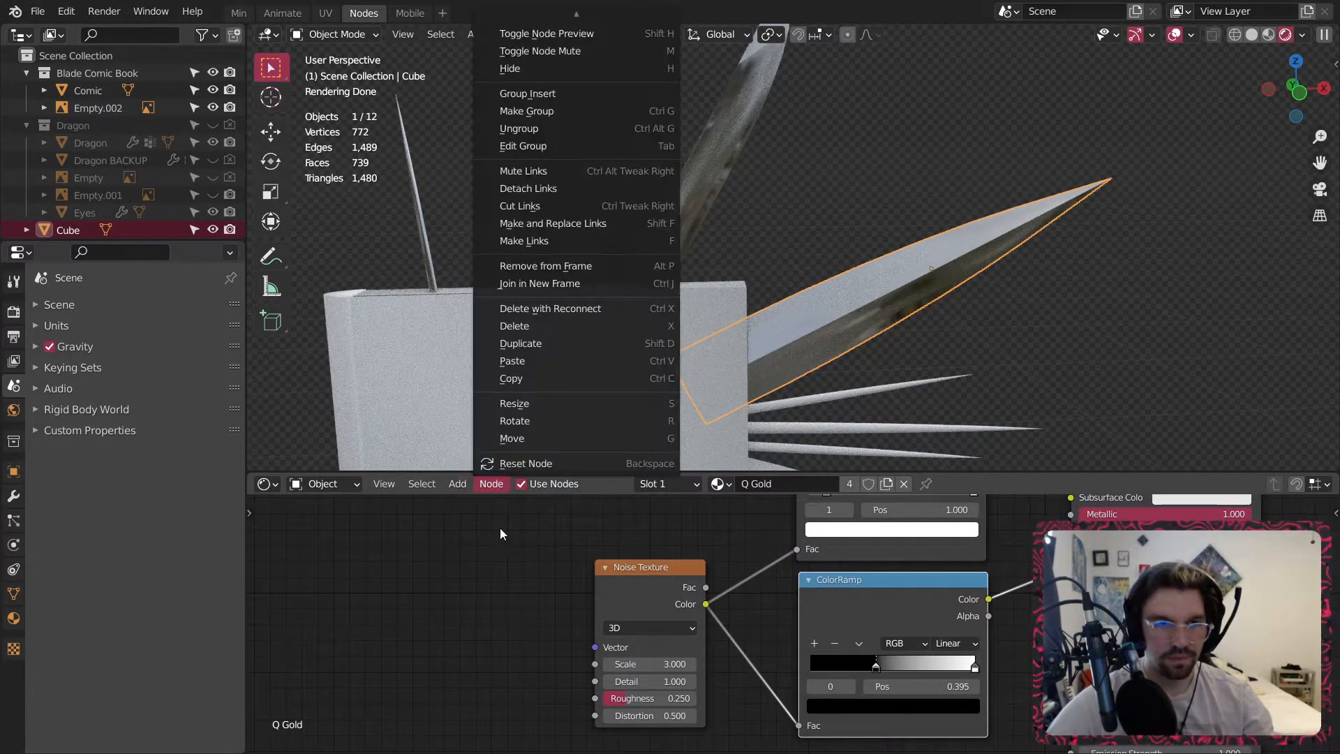
mouse_move(453, 488)
mouse_move(488, 529)
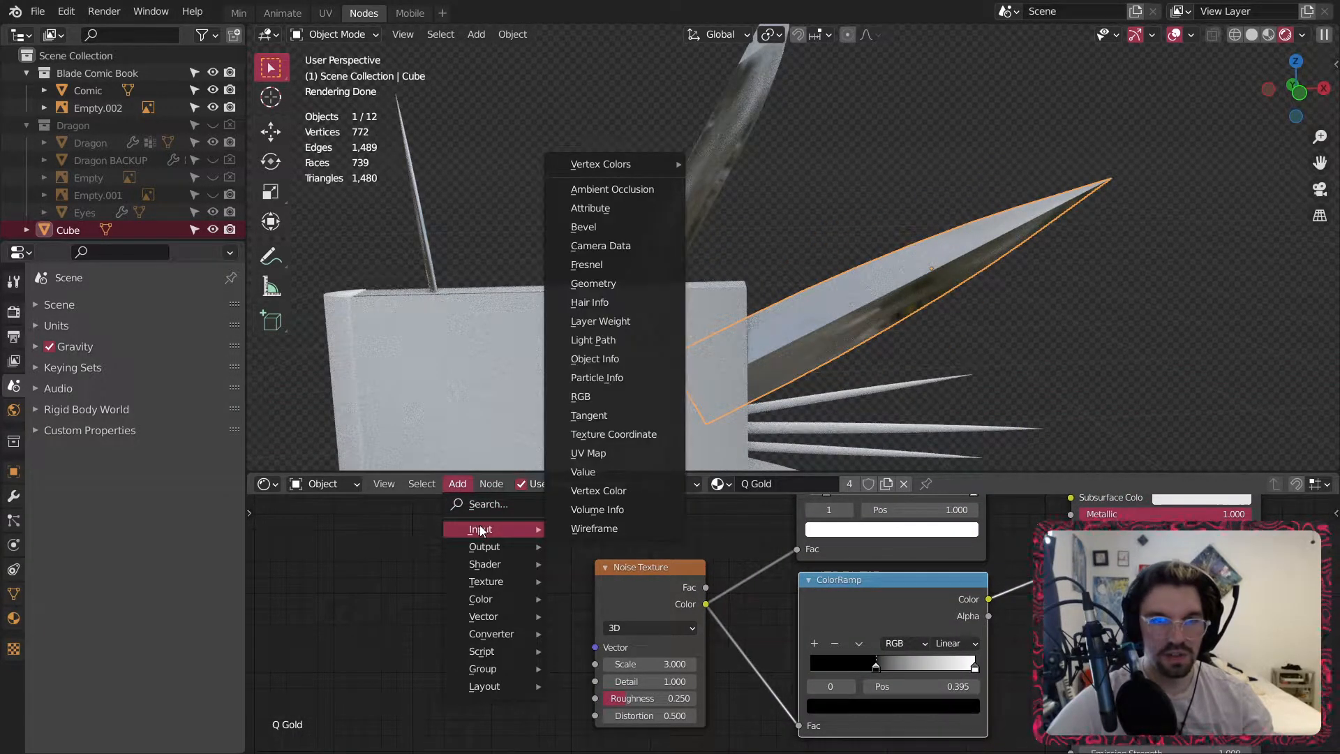
left_click(626, 434)
left_click(534, 636)
left_click_drag(520, 648, 598, 647)
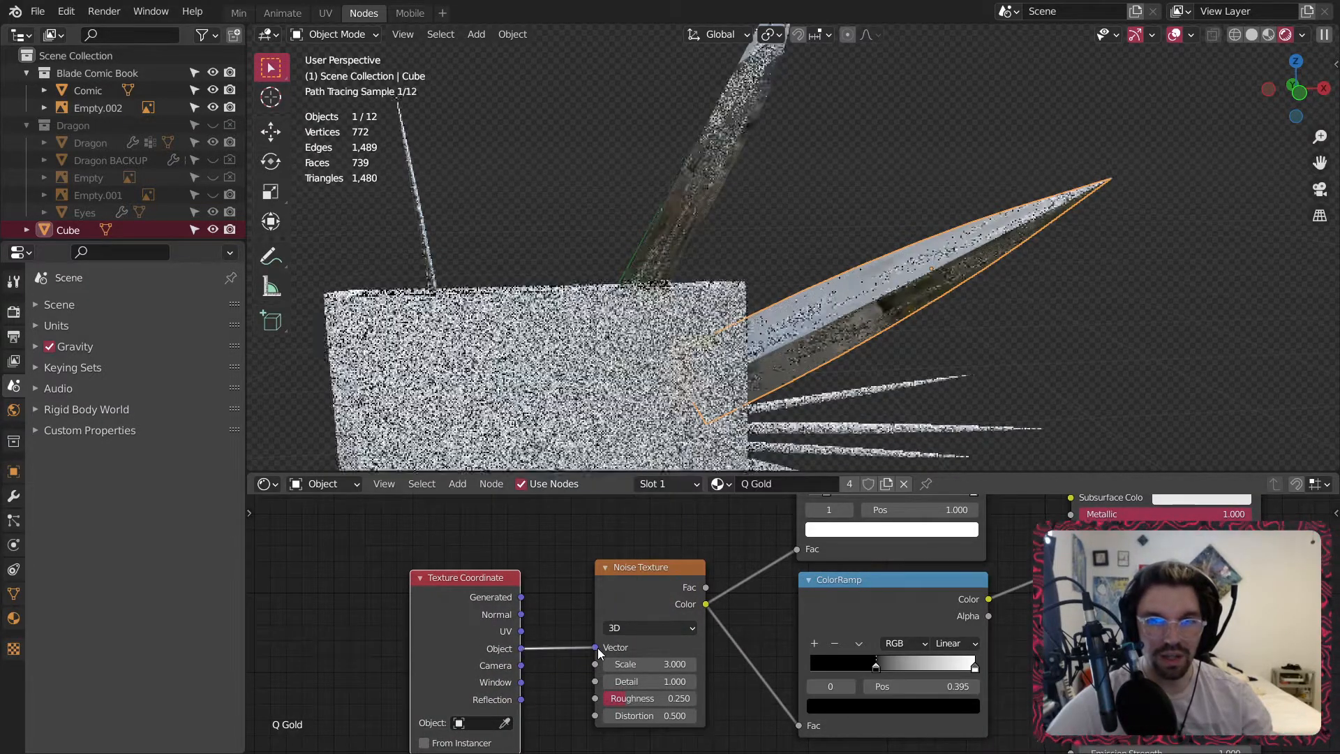
Assign Q Gold to the uppermost thin spike on the book's outer edge.
middle_click_drag(836, 117, 776, 178)
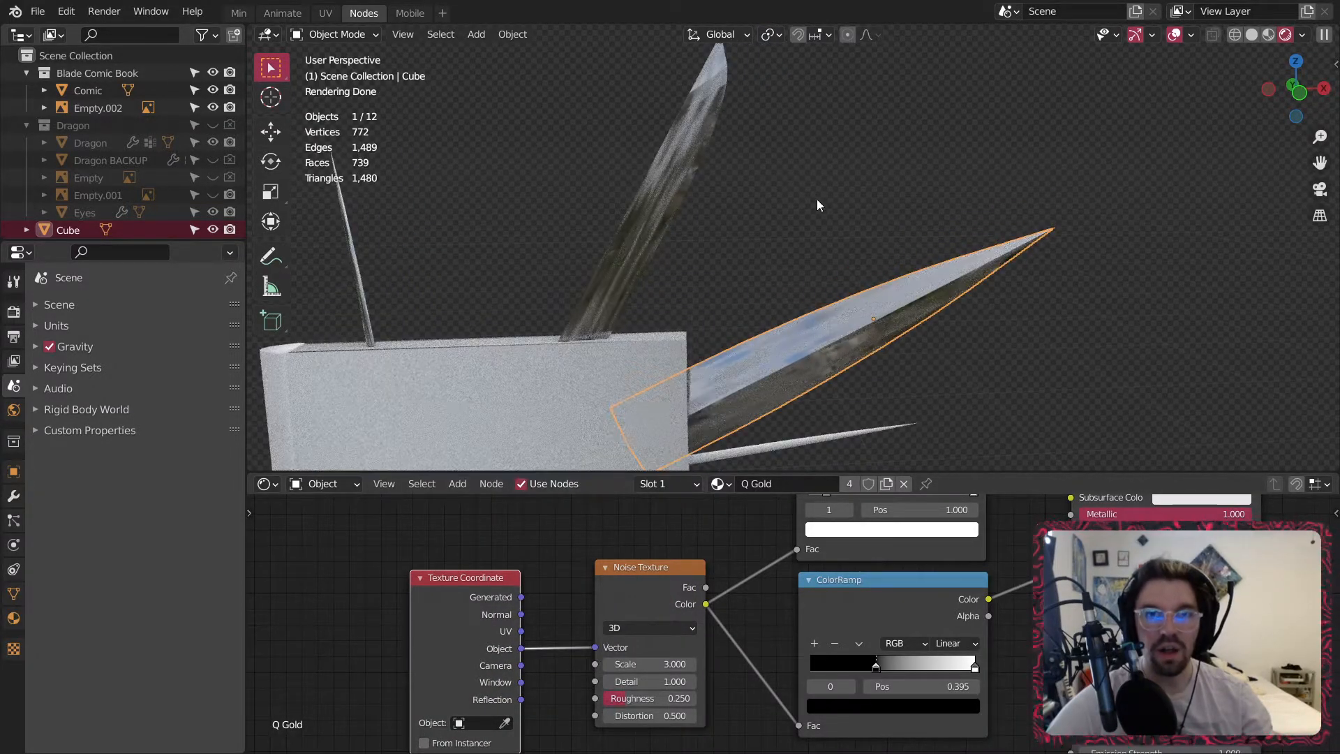
left_click(817, 199)
scroll(677, 175, "up", 6)
scroll(646, 243, "down", 5)
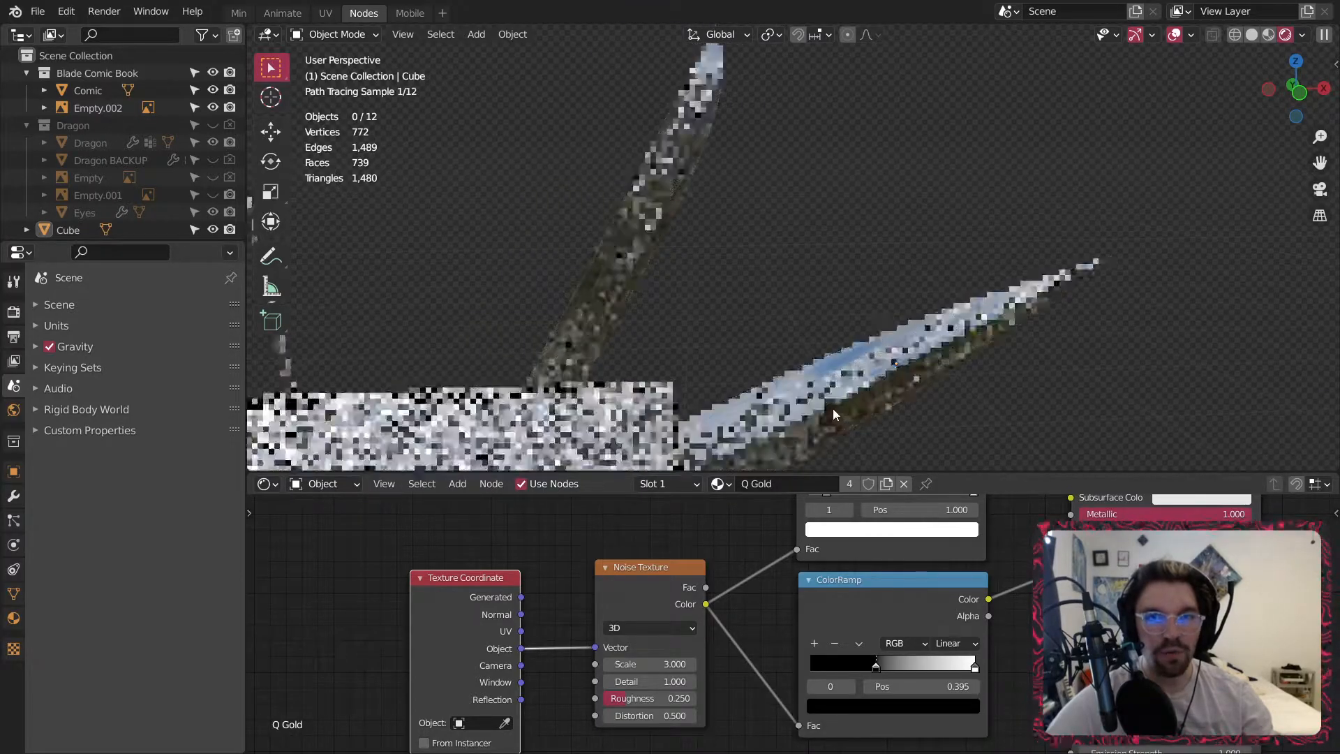
scroll(830, 370, "down", 3)
left_click(792, 334)
left_click(755, 484)
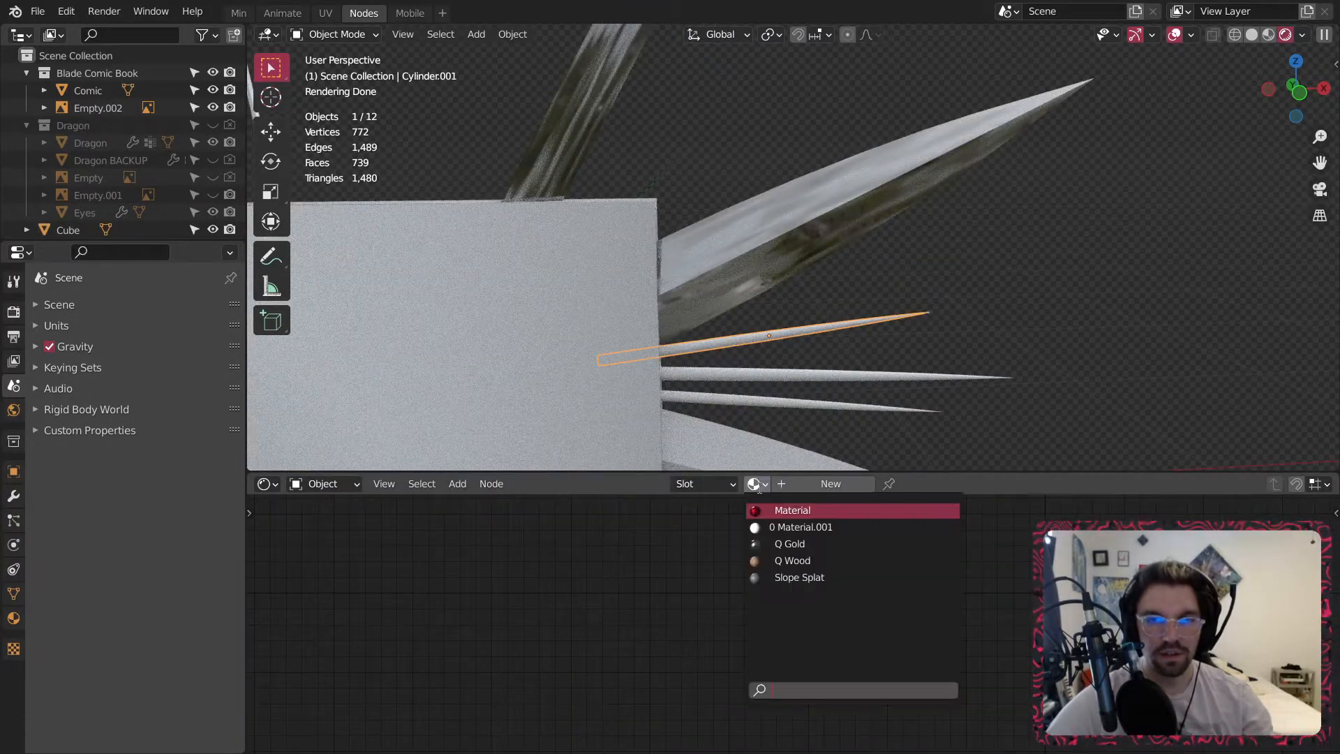
left_click(790, 544)
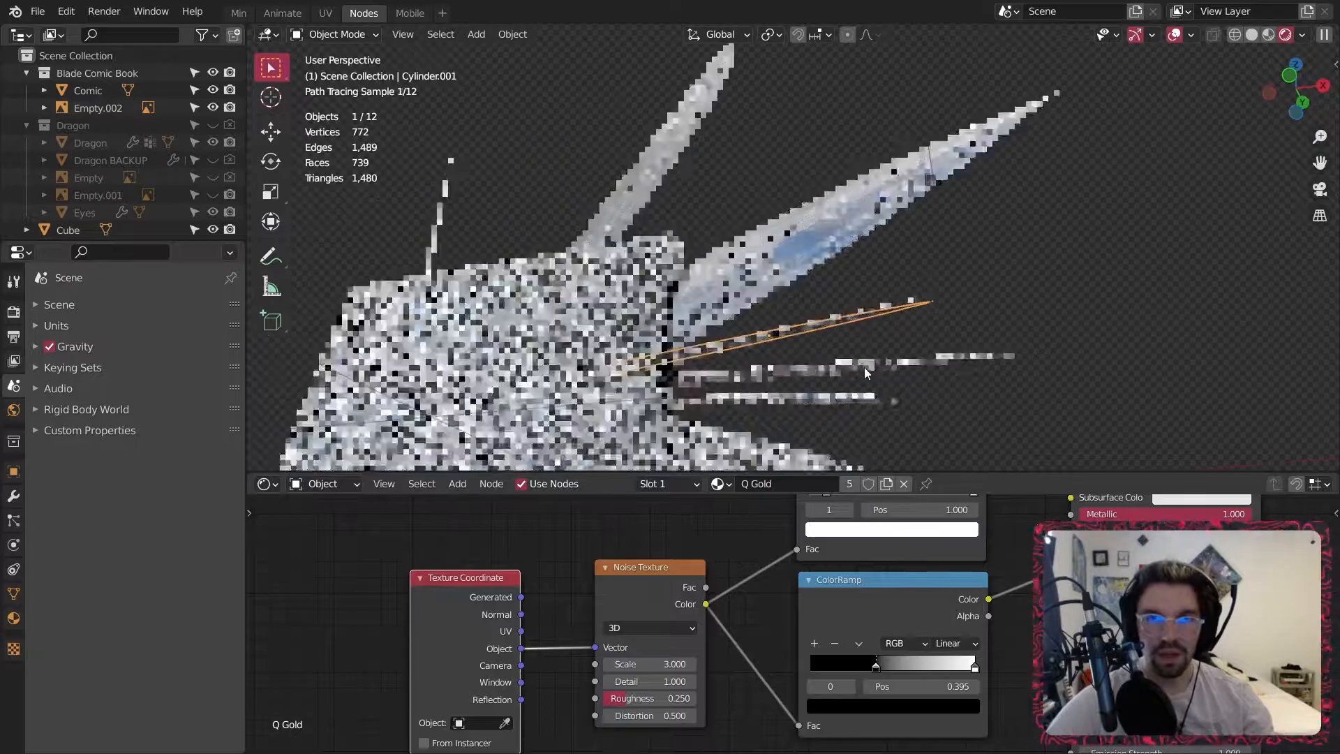
Link the upper outer blade's Q Gold material to both lower blades, the lower outer blade and the four spikes on the outer edge.
middle_click_drag(861, 364, 806, 99, "shift")
scroll(802, 97, "down", 5)
middle_click_drag(713, 270, 688, 353)
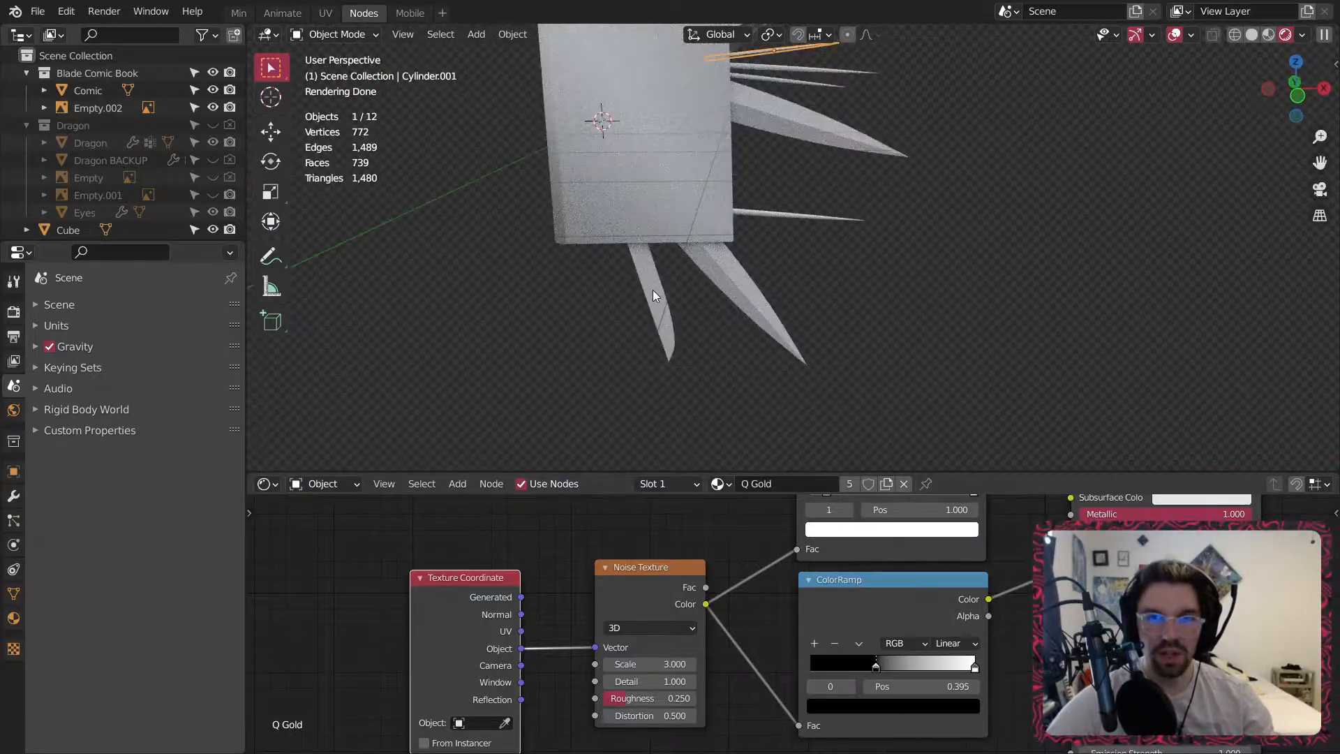
left_click(652, 291)
left_click(745, 274, "shift")
left_click(769, 213, "shift")
left_click(802, 114, "shift")
middle_click_drag(802, 115, 753, 266, "shift")
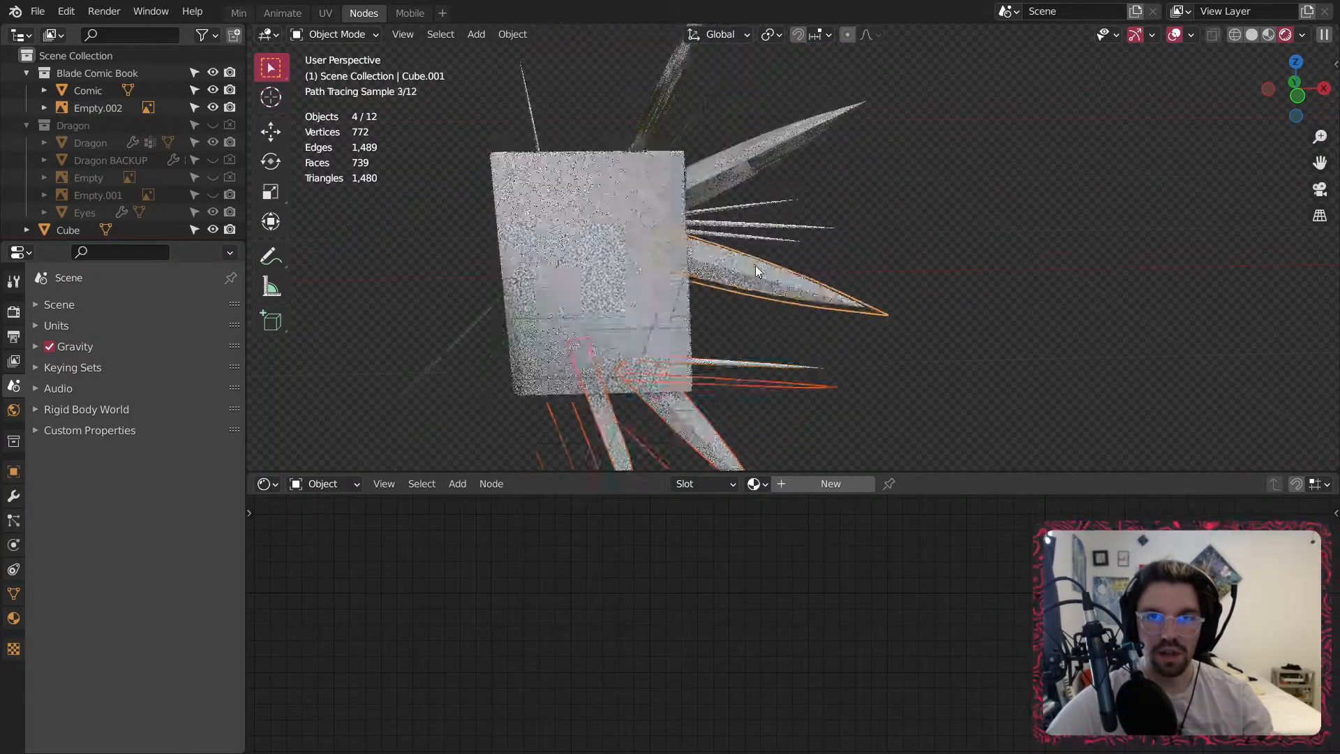
scroll(754, 265, "up", 3)
left_click(752, 216, "shift")
left_click(743, 194, "shift")
left_click(739, 164, "shift")
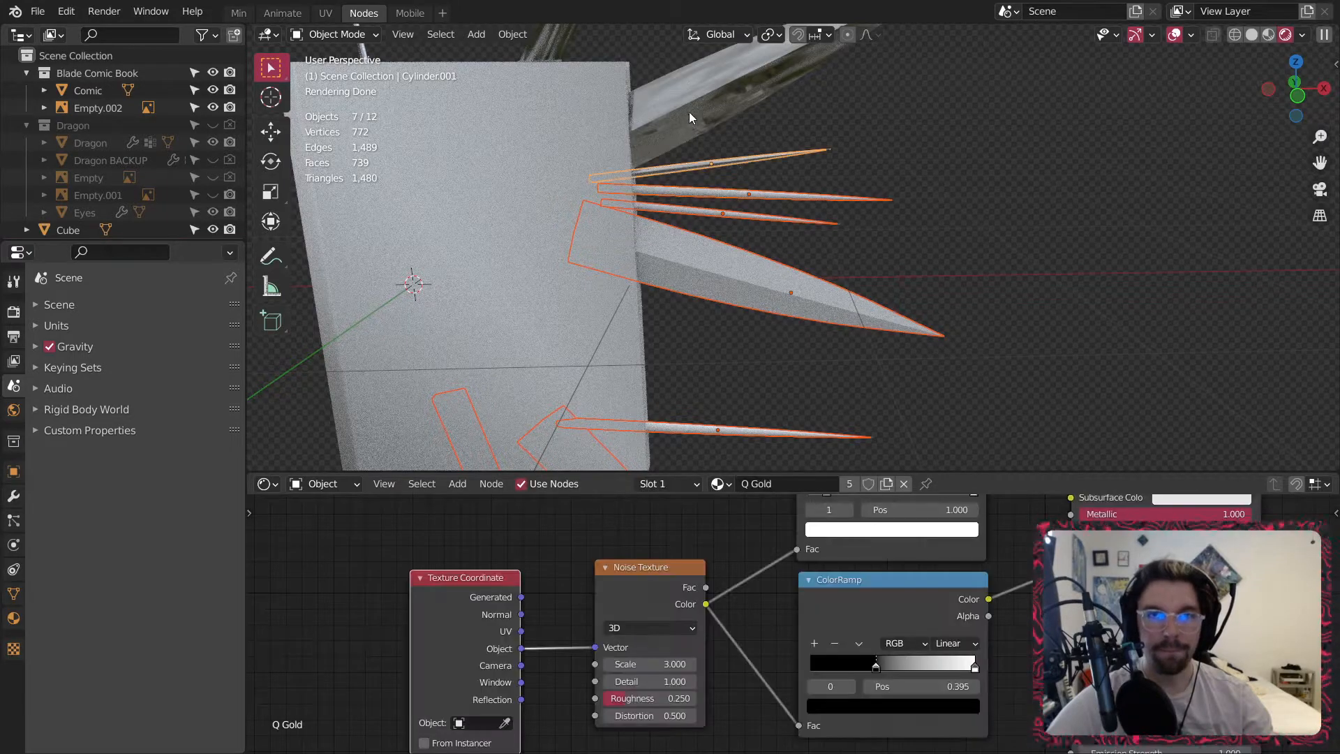
left_click(682, 92, "shift")
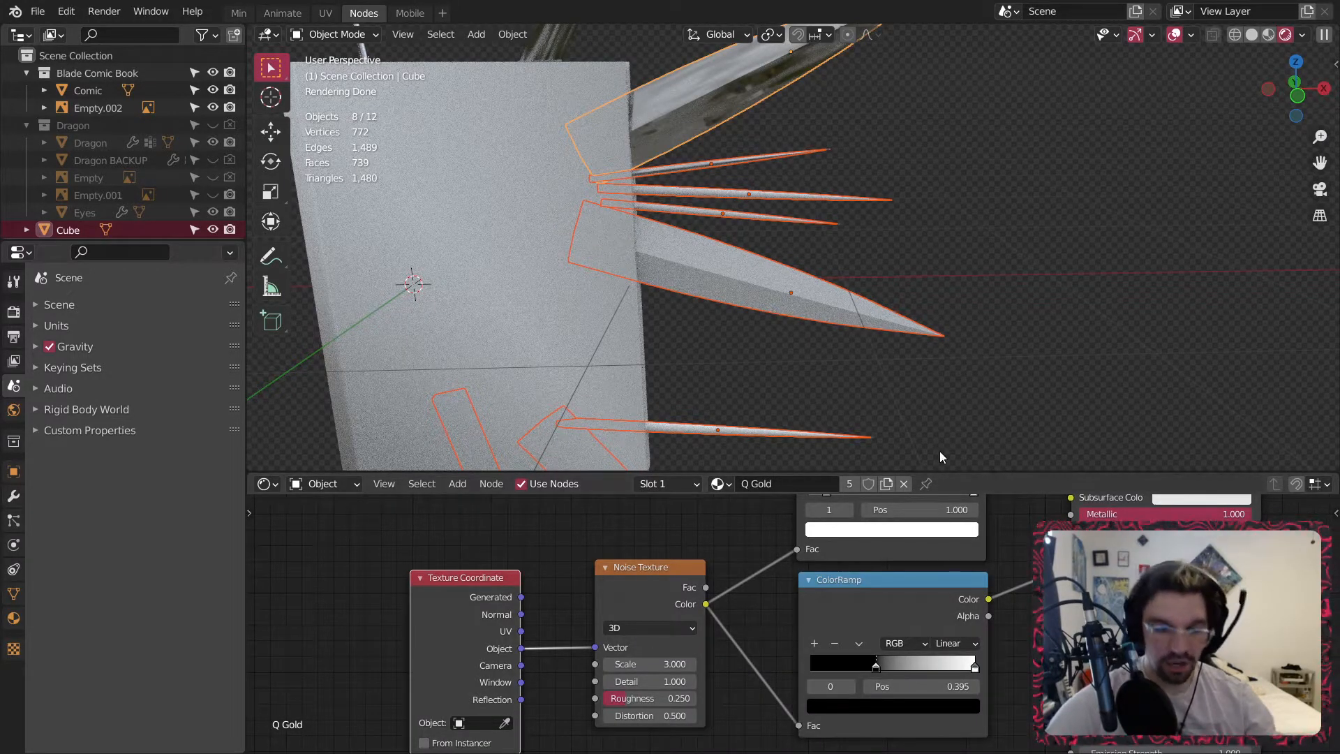
key("ctrl+l")
left_click(935, 476)
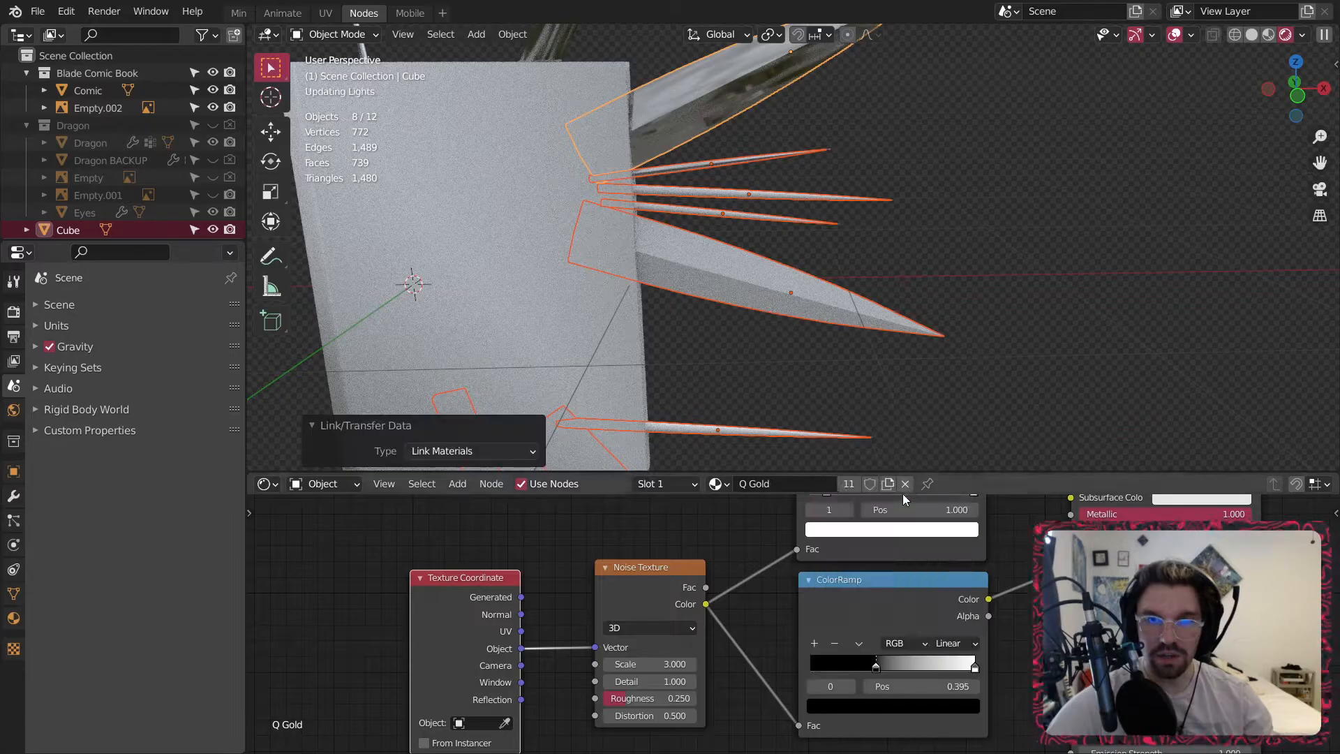
Make a separate copy of the Q Gold material on the thin spike above the book.
left_click(1029, 225)
scroll(935, 319, "down", 6)
middle_click_drag(935, 319, 923, 170)
scroll(915, 161, "up", 4)
scroll(802, 258, "down", 4)
scroll(803, 258, "up", 1)
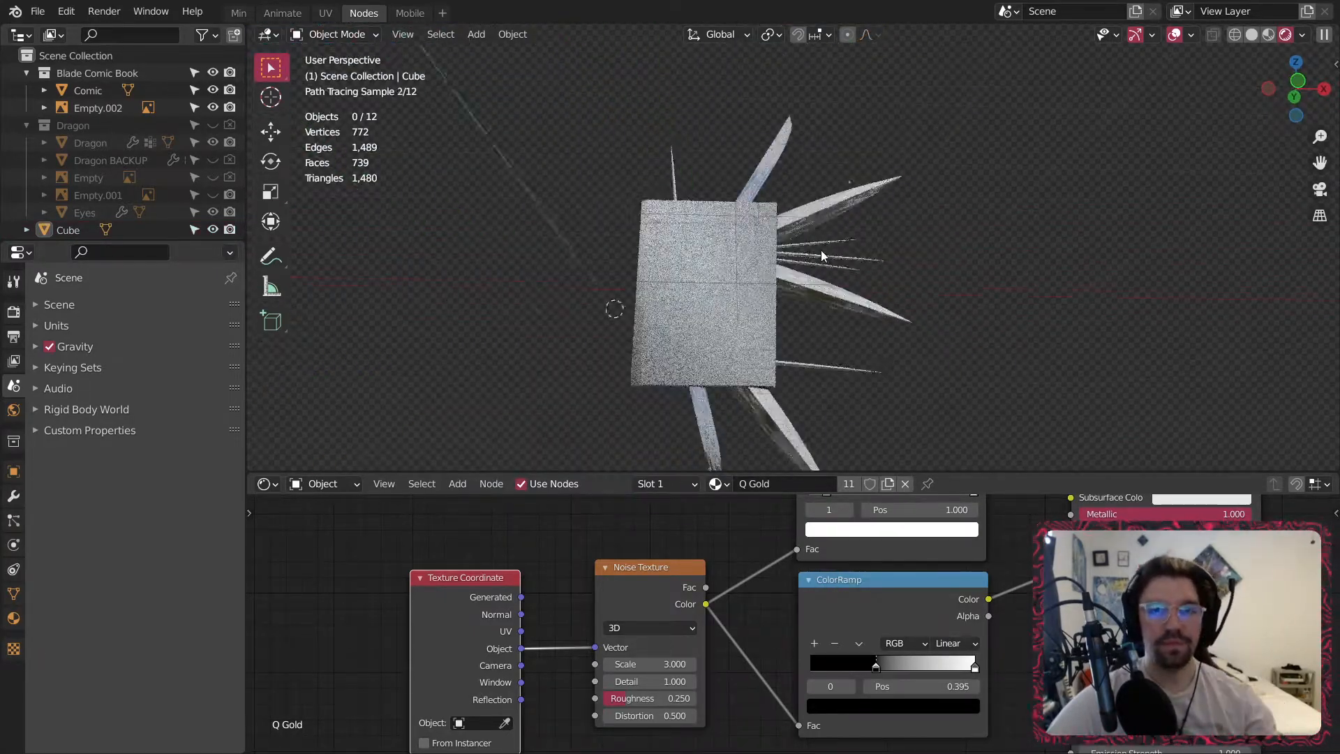
scroll(819, 248, "up", 3)
left_click(569, 134)
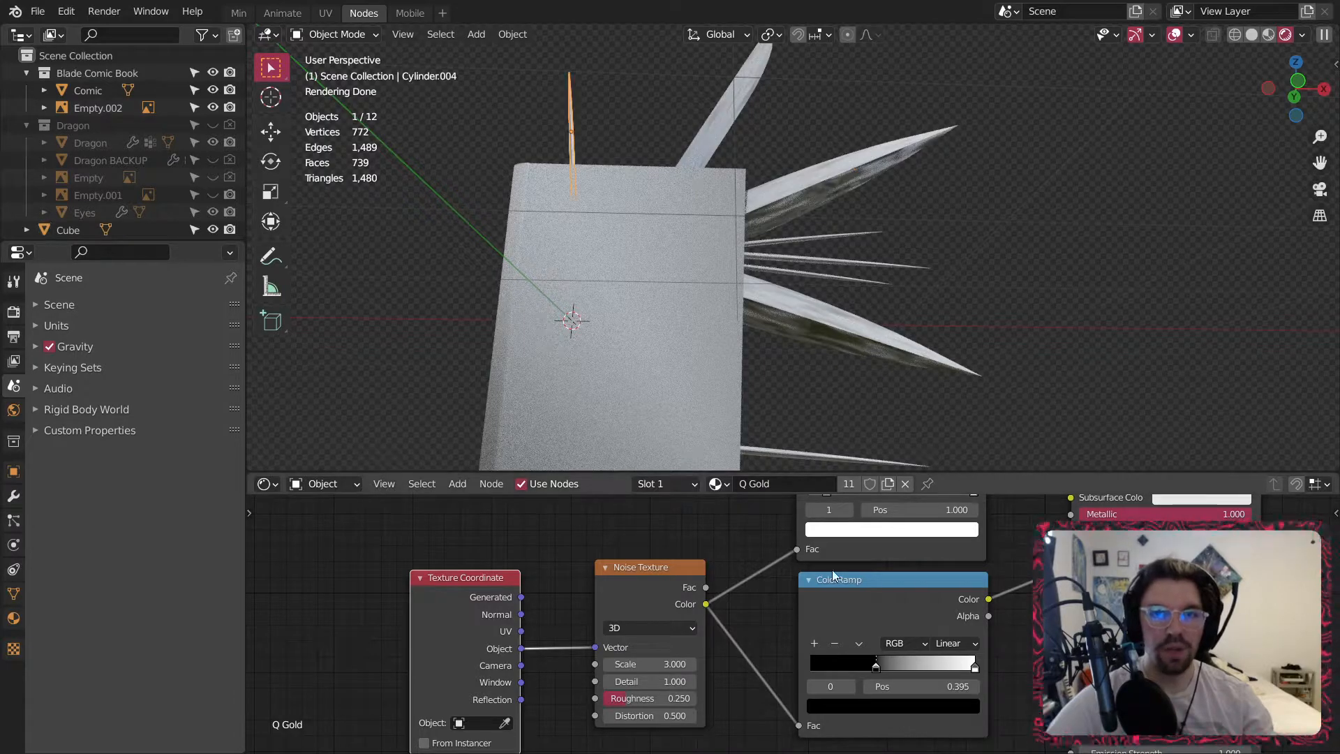
left_click(887, 483)
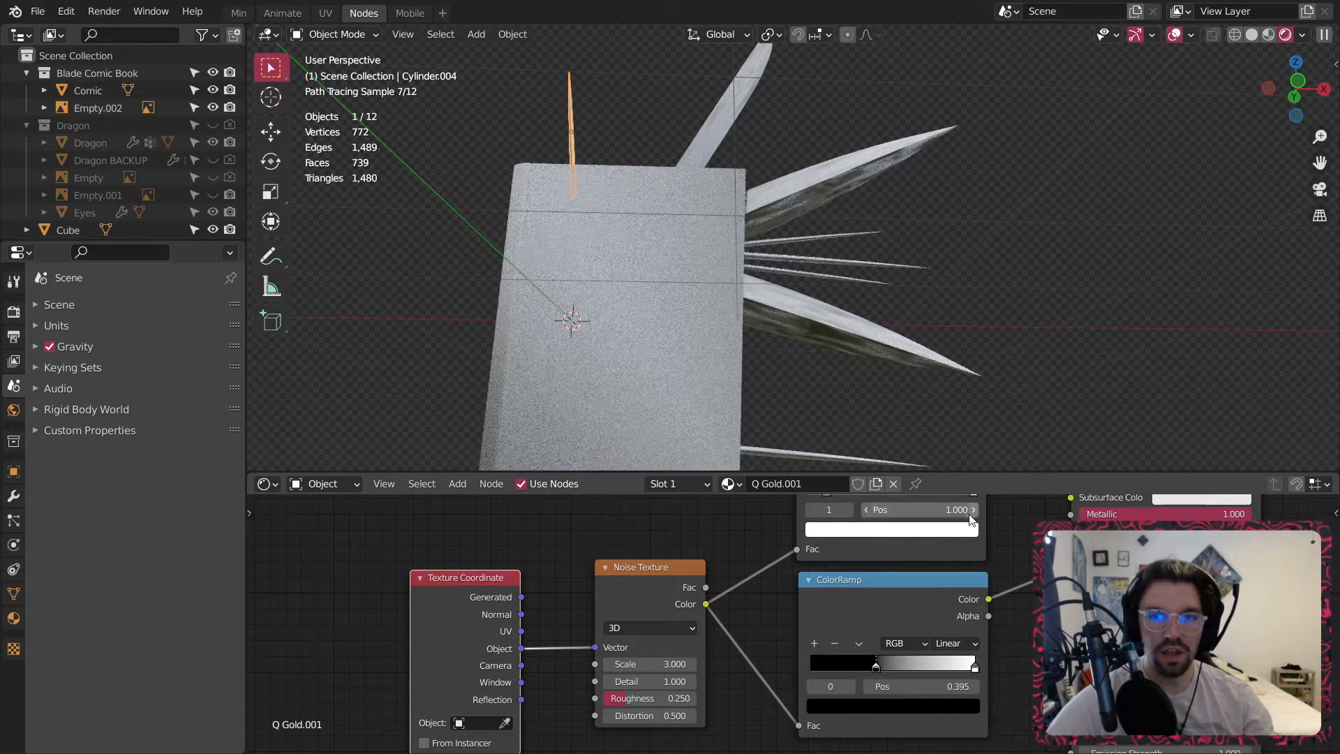
Set the lightness of the dark stop to 0.1 in the copied material's base color ramp.
middle_click_drag(971, 506, 871, 623)
scroll(866, 620, "up", 9)
left_click(608, 598)
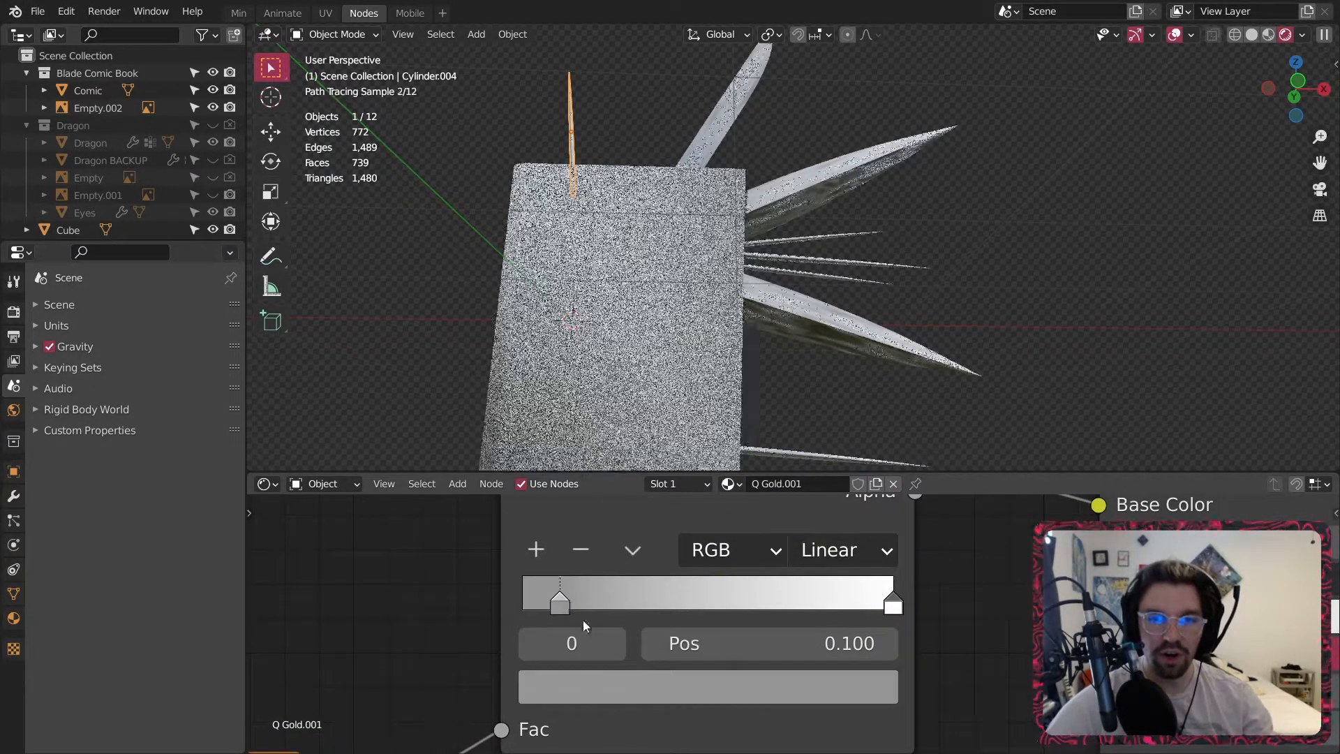
left_click(618, 688)
left_click(694, 601)
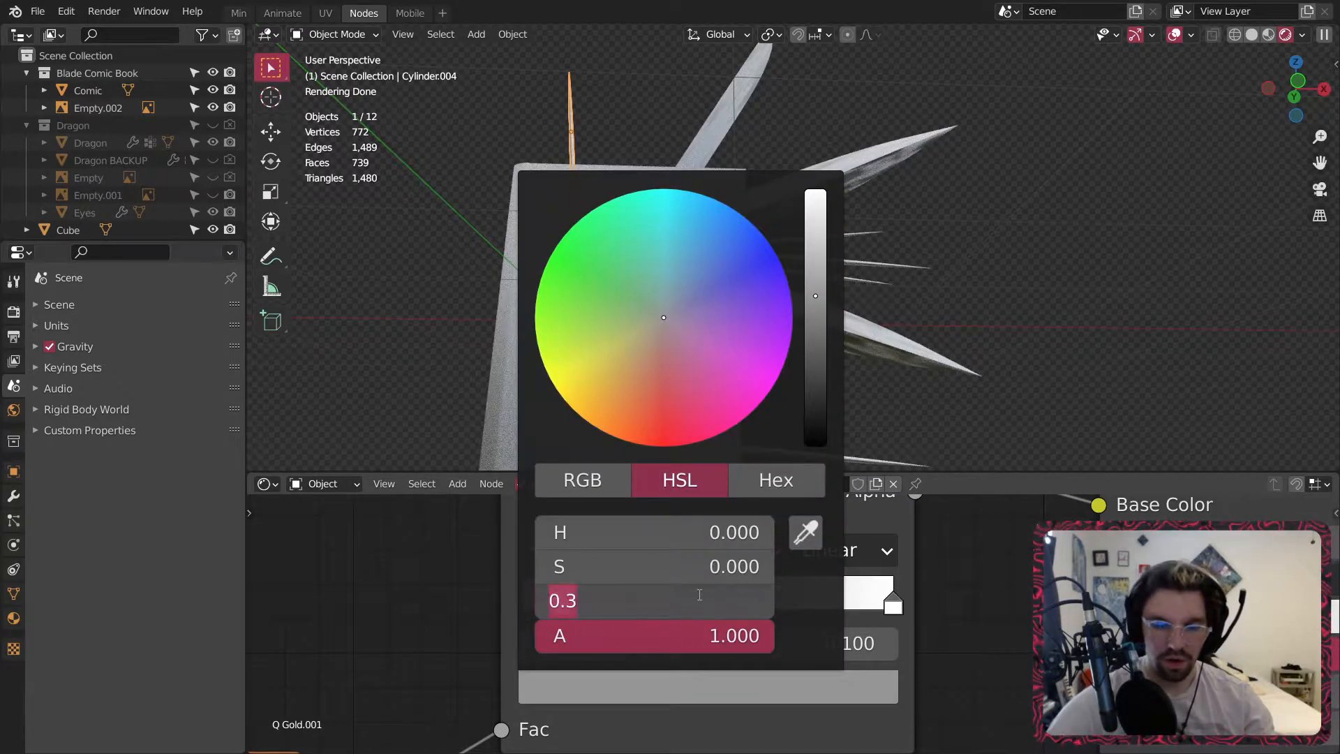
type("0.1")
key("Return")
key("Return")
Set the lightness of the ramp's white end stop to 0.5.
left_click(894, 602)
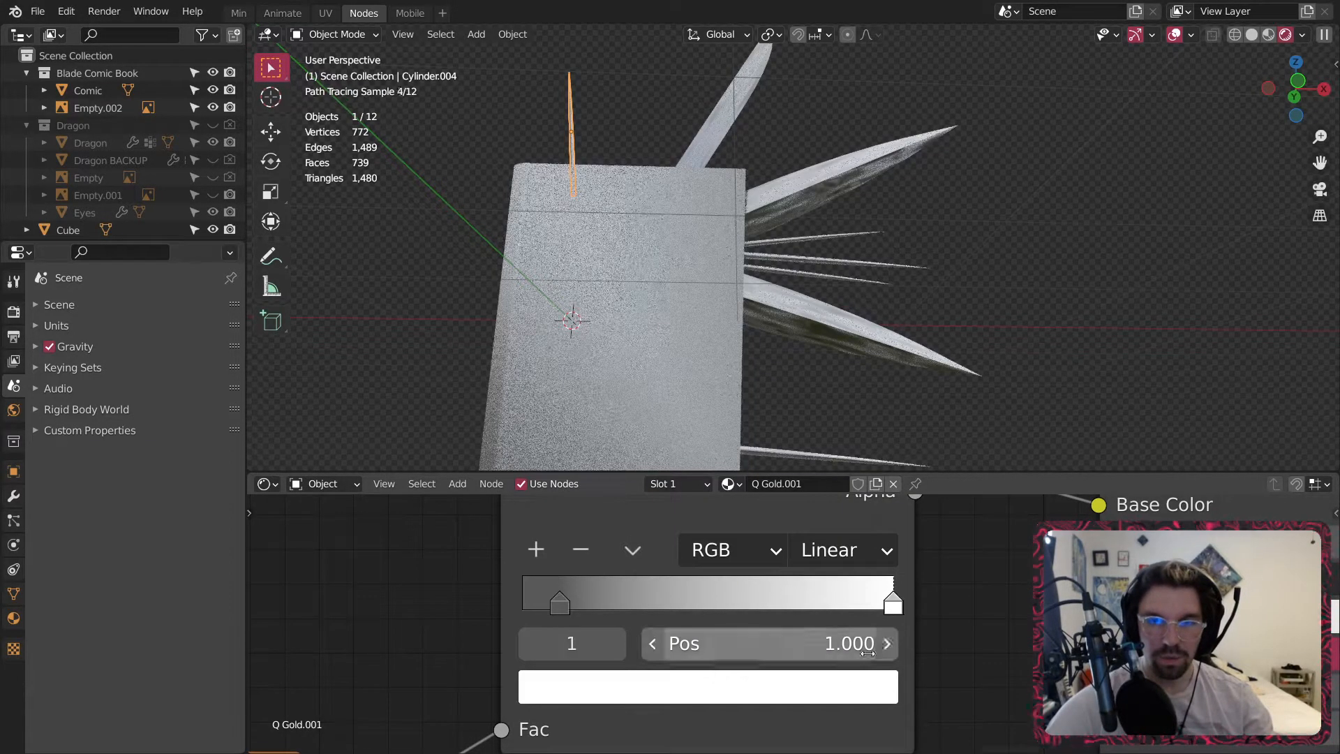
left_click(803, 687)
left_click(768, 601)
type(".5")
key("Return")
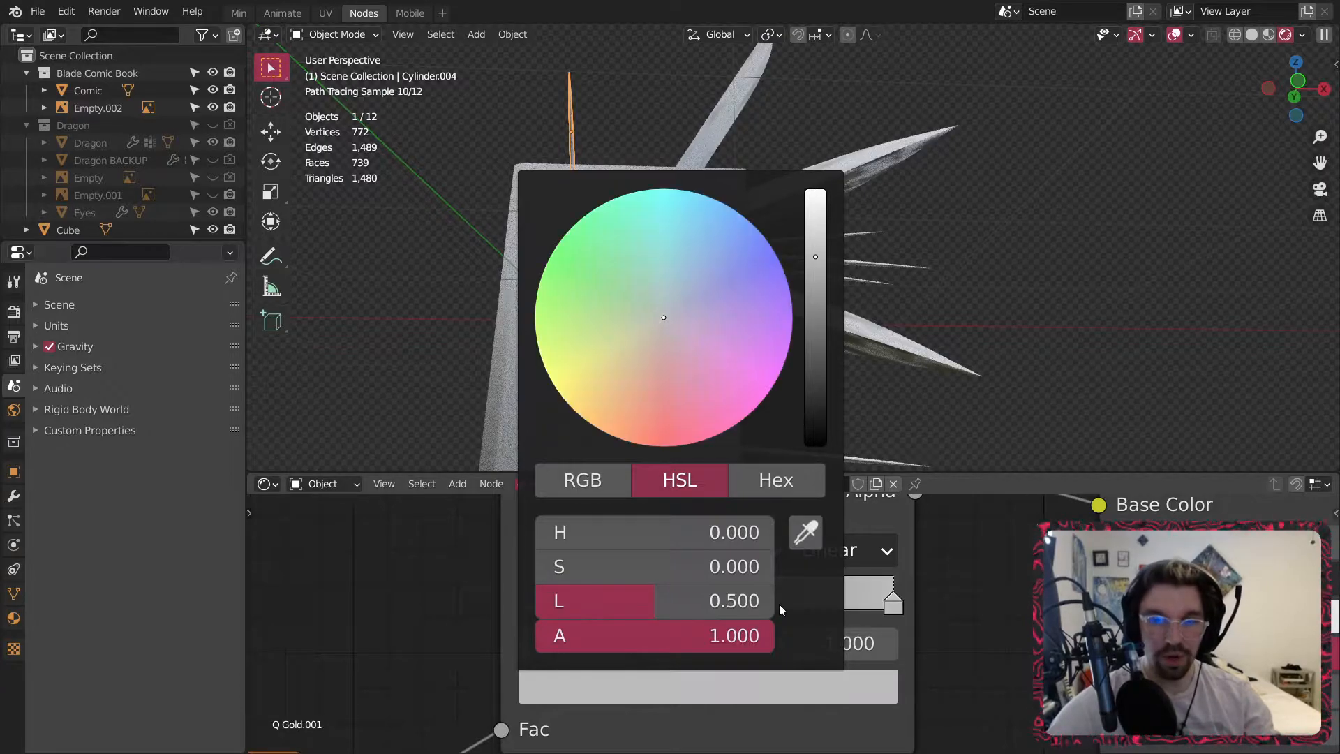
Compare the spike above the book with an outer spike and set its color ramp's dark stop lightness to 0.05.
left_click(876, 252)
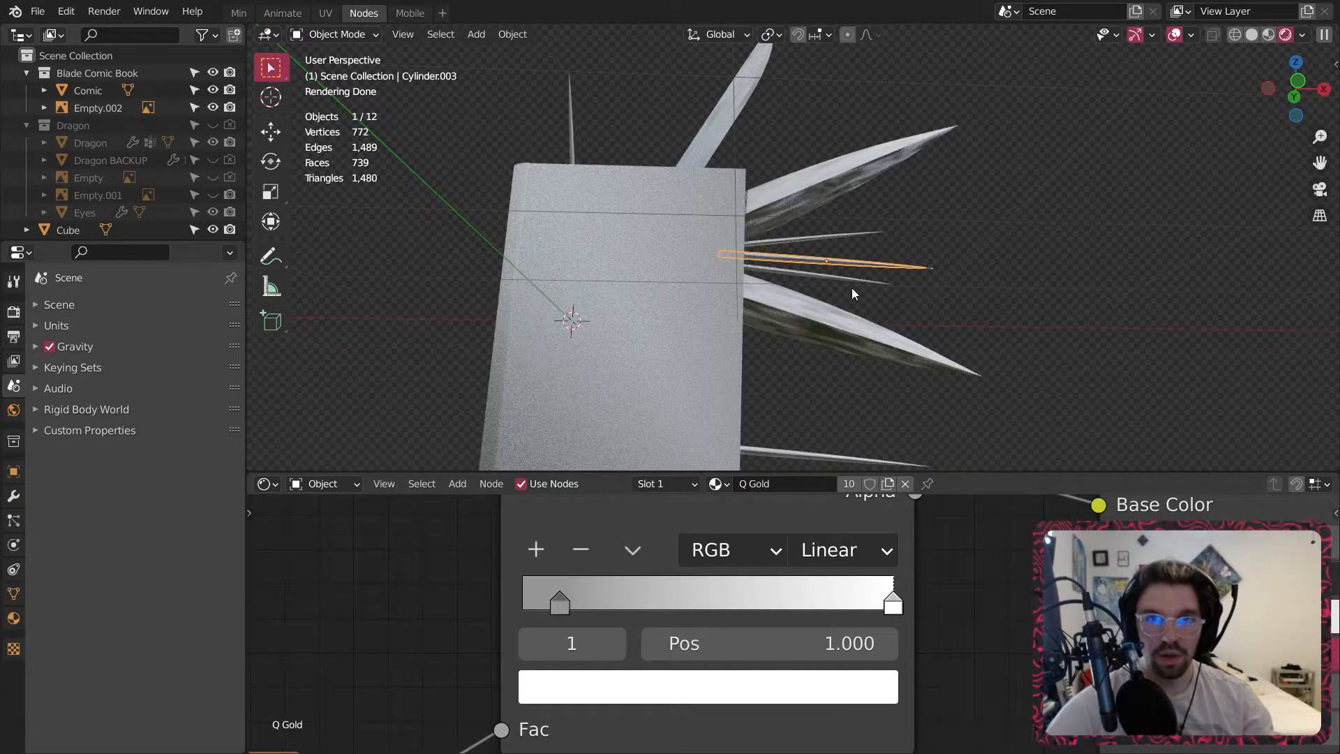
scroll(866, 338, "down", 2)
middle_click_drag(885, 367, 896, 395)
middle_click_drag(820, 364, 777, 288, "shift")
scroll(606, 125, "up", 7)
left_click(593, 118)
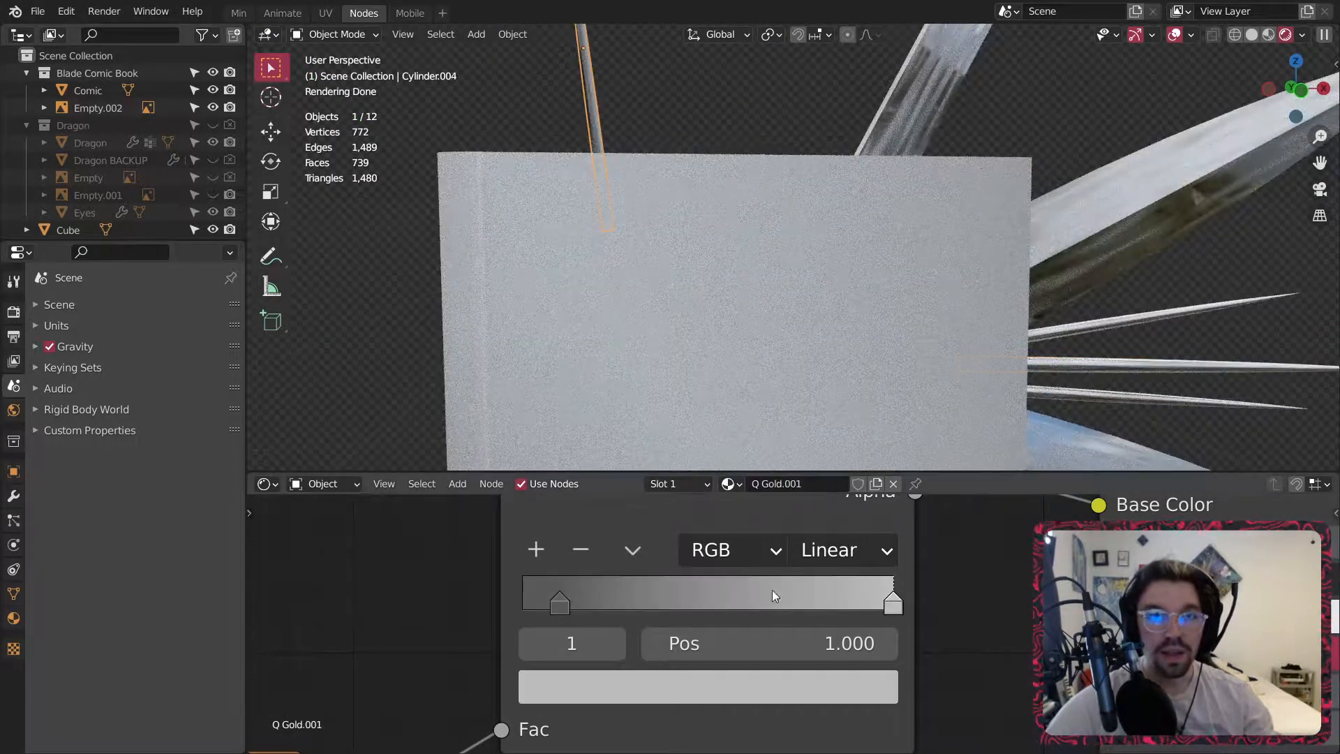
left_click(890, 601)
left_click(579, 599)
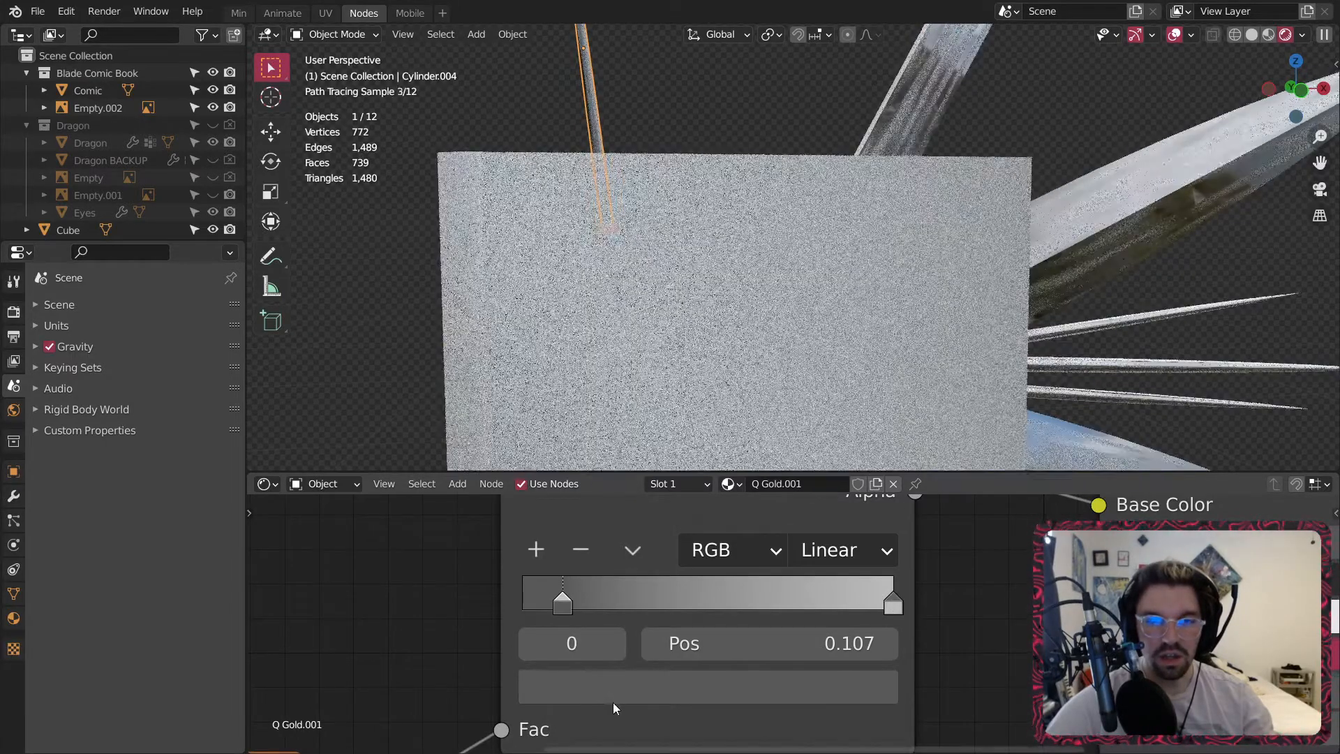
left_click(613, 694)
left_click(656, 601)
type(".05")
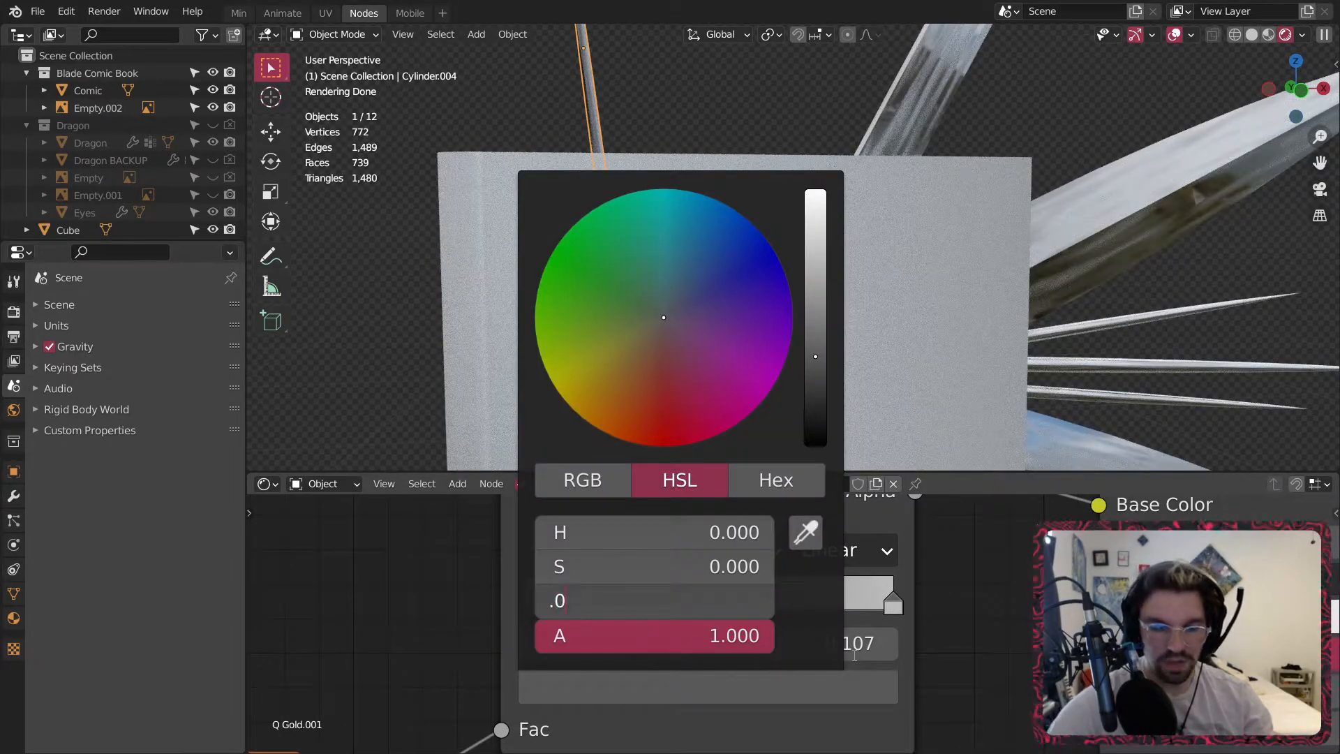
key("Return")
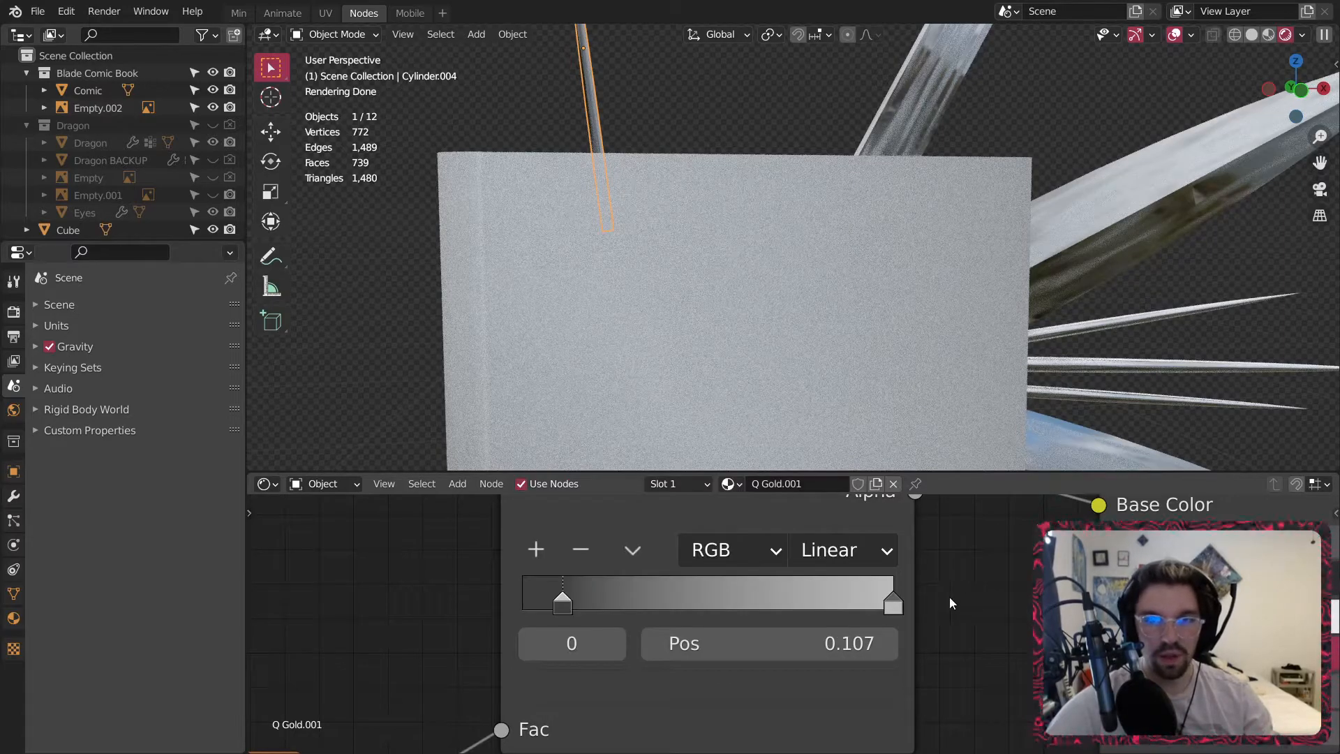
Set the lightness of the ramp's light end stop to 0.2.
left_click(892, 602)
left_click(792, 688)
left_click(698, 600)
type(".2")
key("Return")
left_click(821, 34)
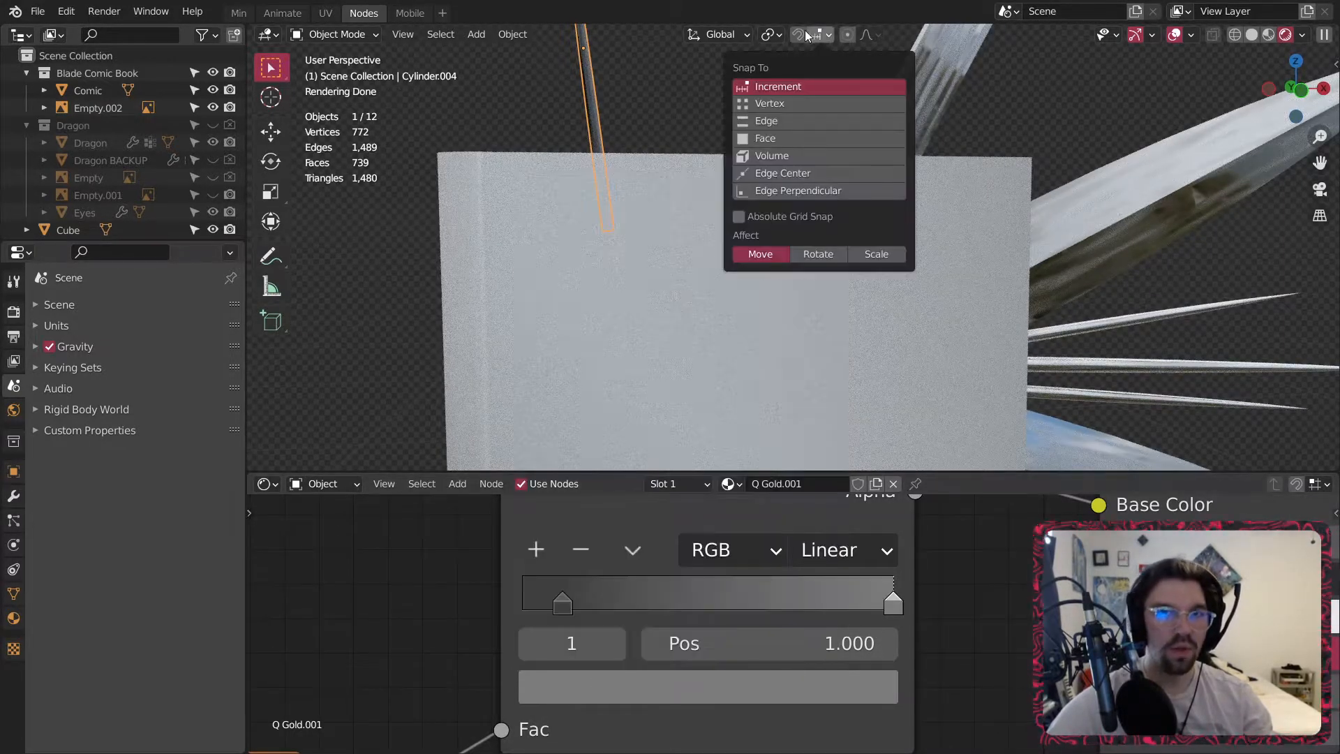
Link the darker material of the spike above the book to the four thin spikes on the outer edge.
left_click(654, 96)
scroll(691, 155, "down", 4)
middle_click_drag(694, 152, 706, 187)
mouse_move(785, 329)
middle_mouse_down()
mouse_move(802, 416)
mouse_move(779, 216)
mouse_move(814, 308)
mouse_move(814, 224)
mouse_move(793, 303)
middle_mouse_up()
left_click(794, 340)
left_click(807, 204, "shift")
left_click(802, 195, "shift")
left_click(801, 174, "shift")
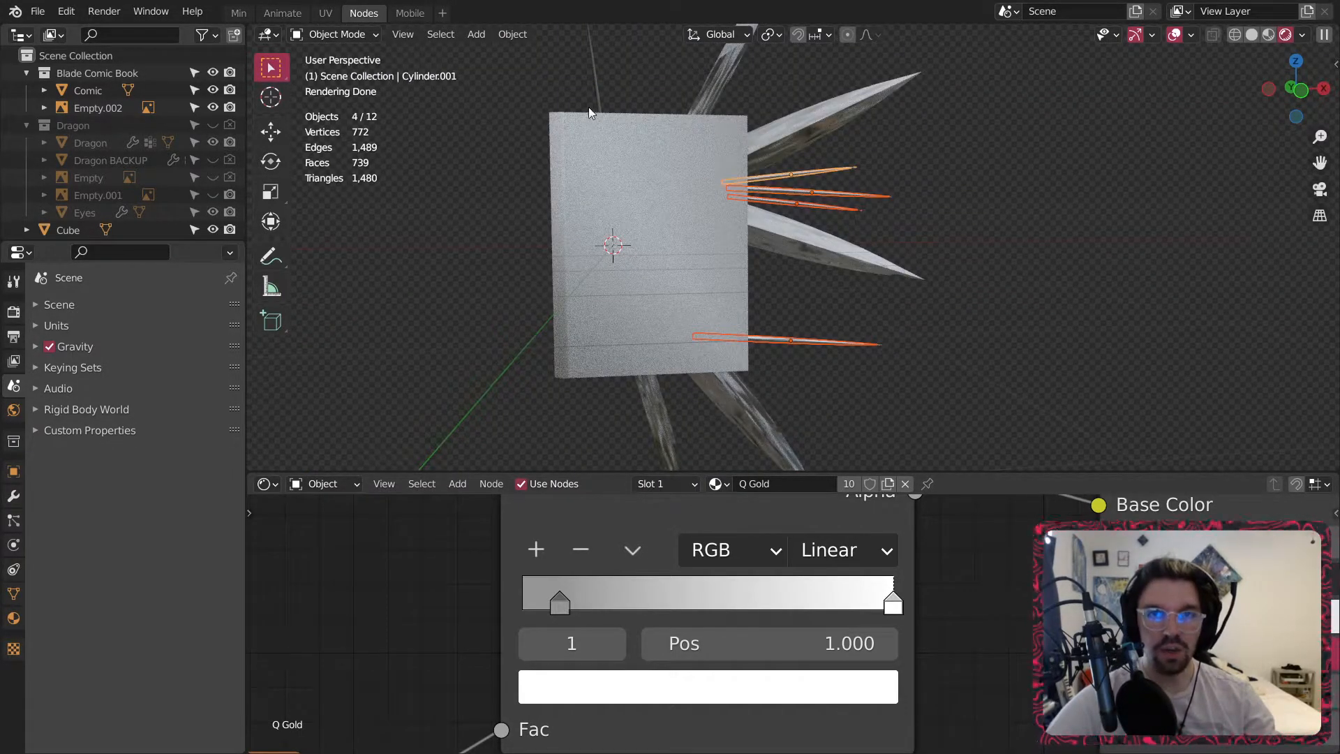
left_click(589, 111, "shift")
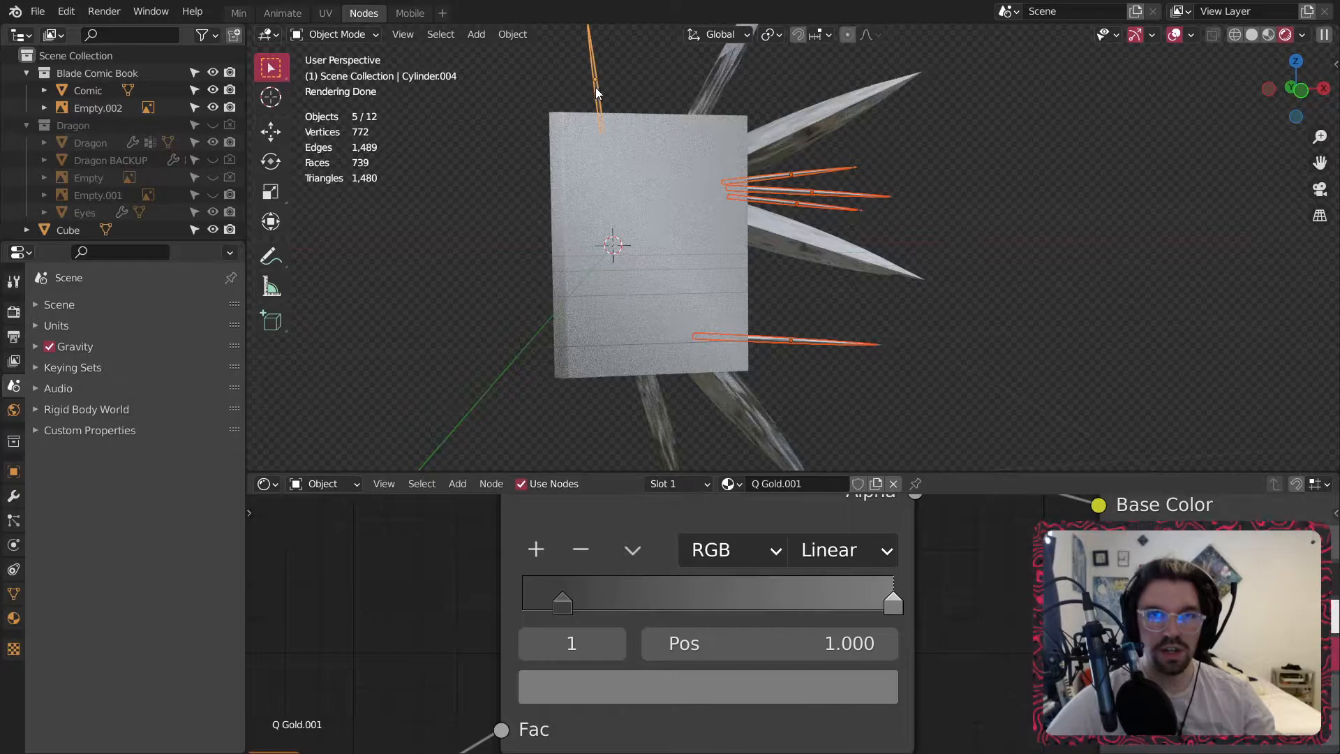
key("ctrl+l")
left_click(689, 222)
left_click(1151, 170)
middle_click_drag(810, 209, 759, 208)
scroll(864, 205, "down", 3)
scroll(864, 205, "up", 4)
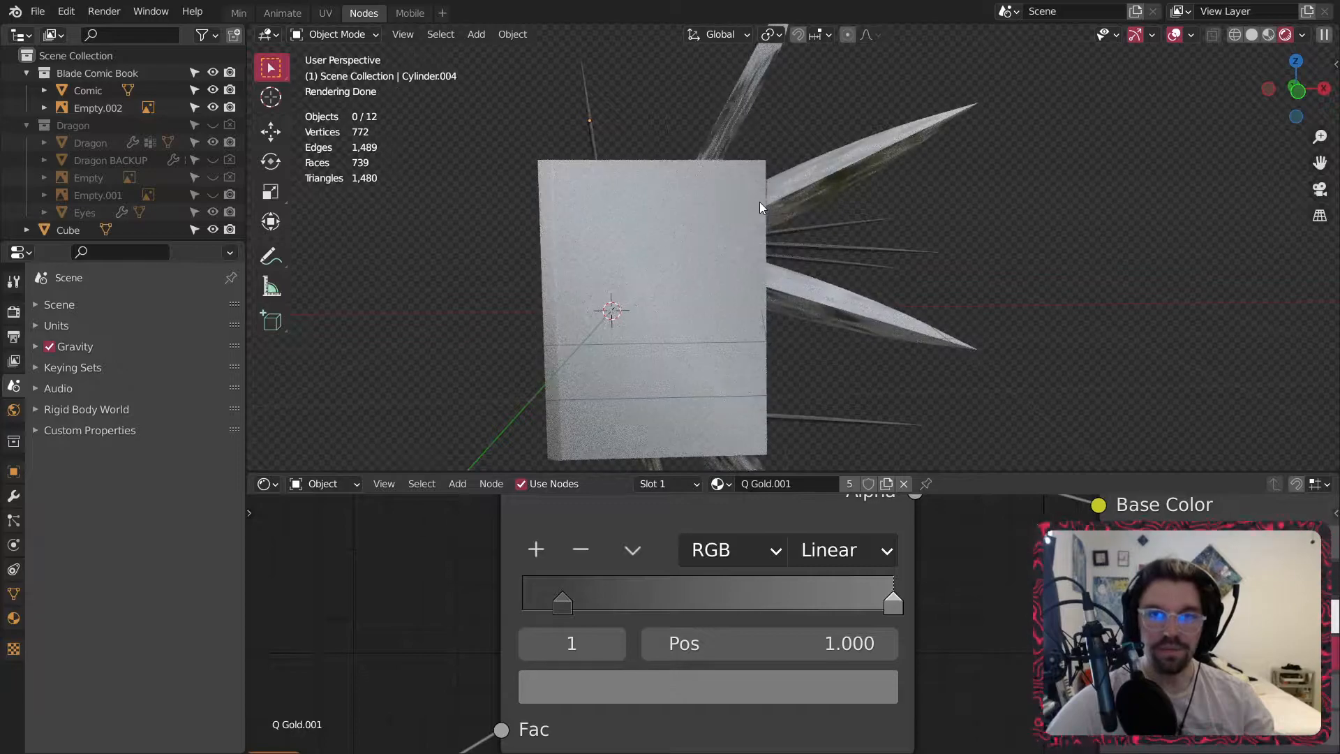
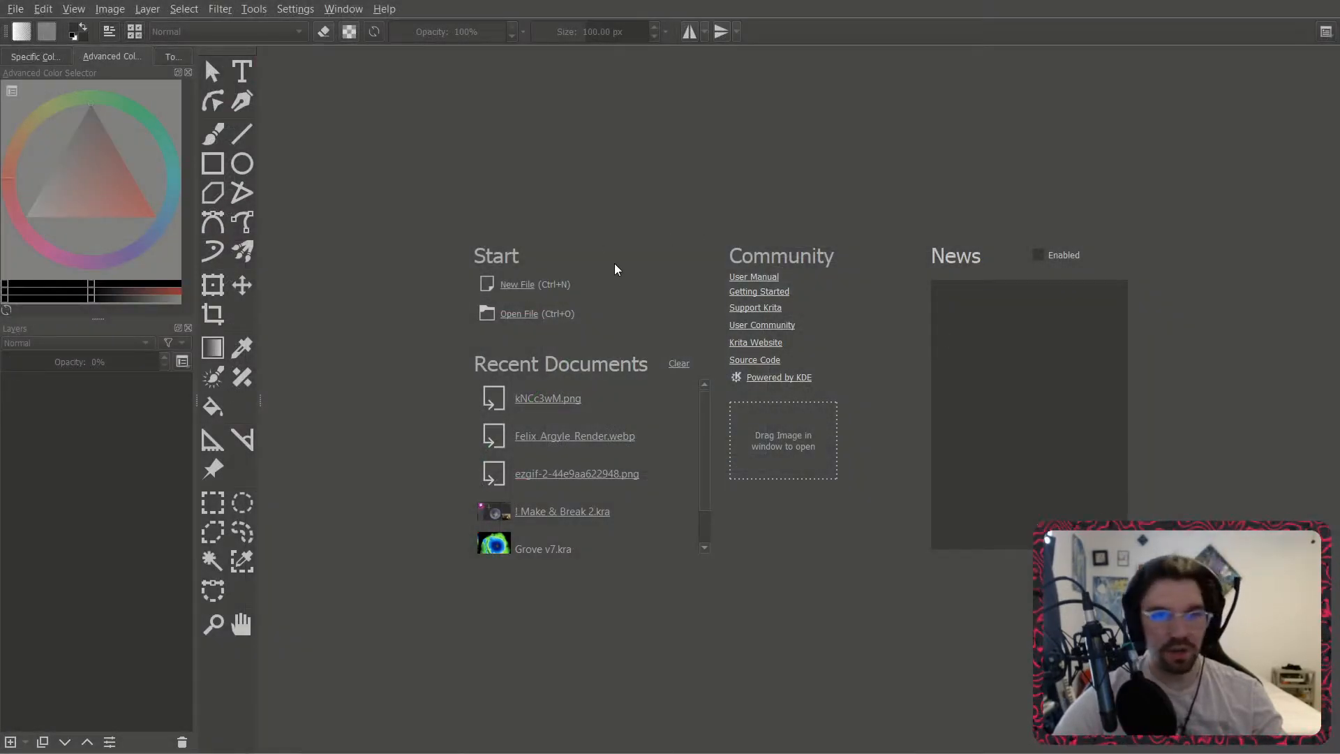
Switch to Krita and create a new portrait document of 800 by 1200 pixels at 300 ppi.
left_click(520, 284)
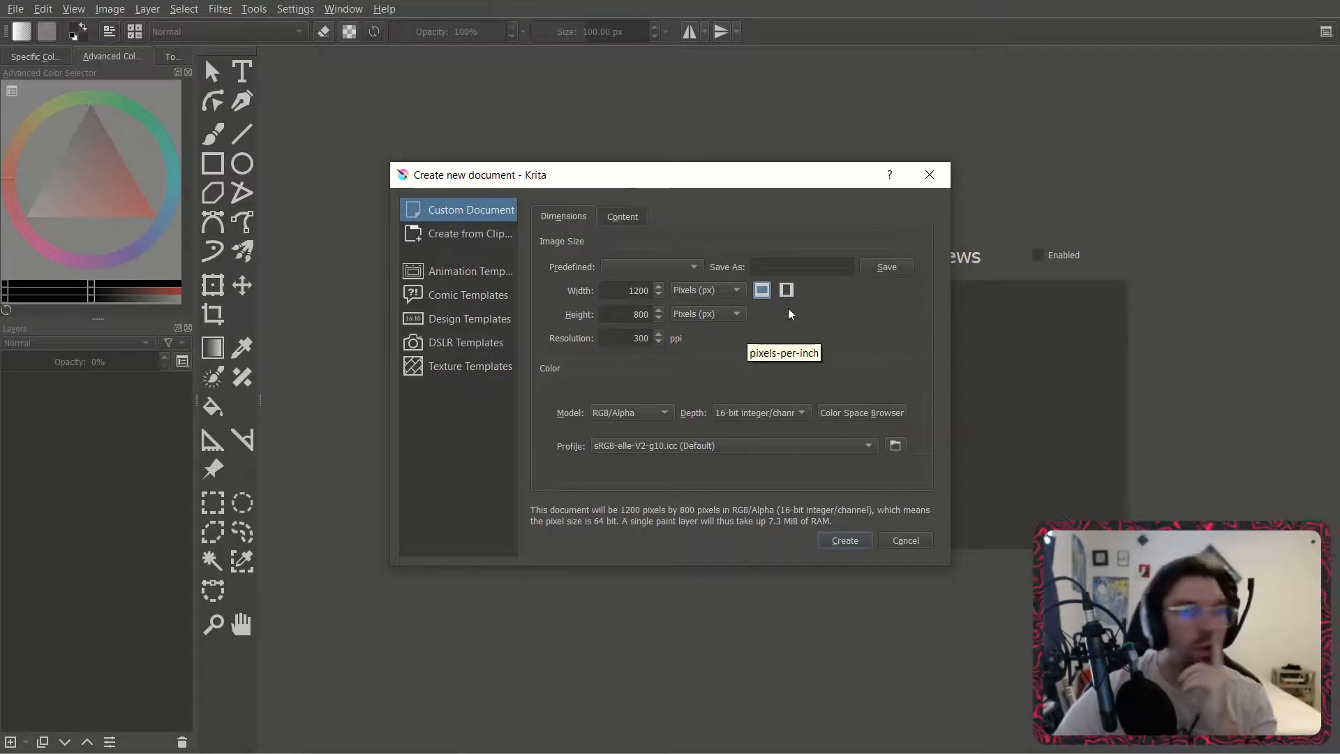
left_click(786, 290)
left_click(856, 539)
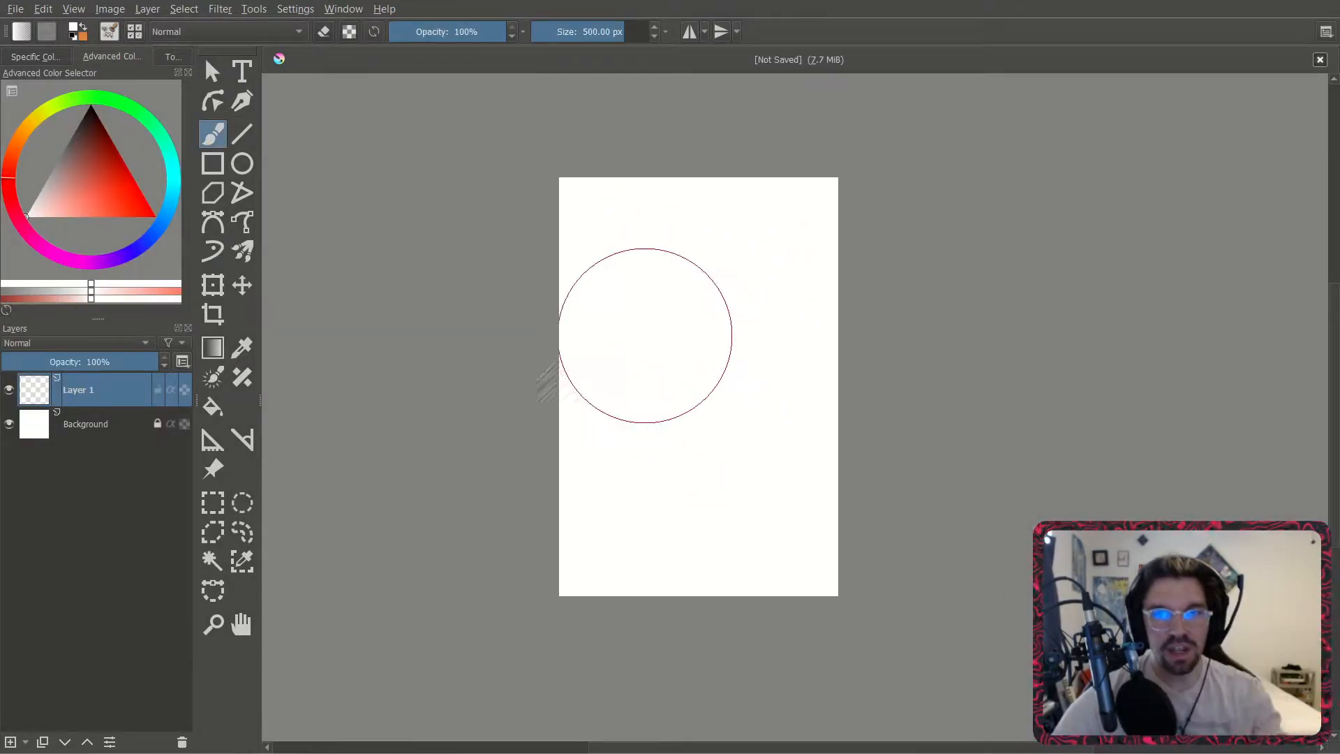
scroll(666, 349, "up", 1)
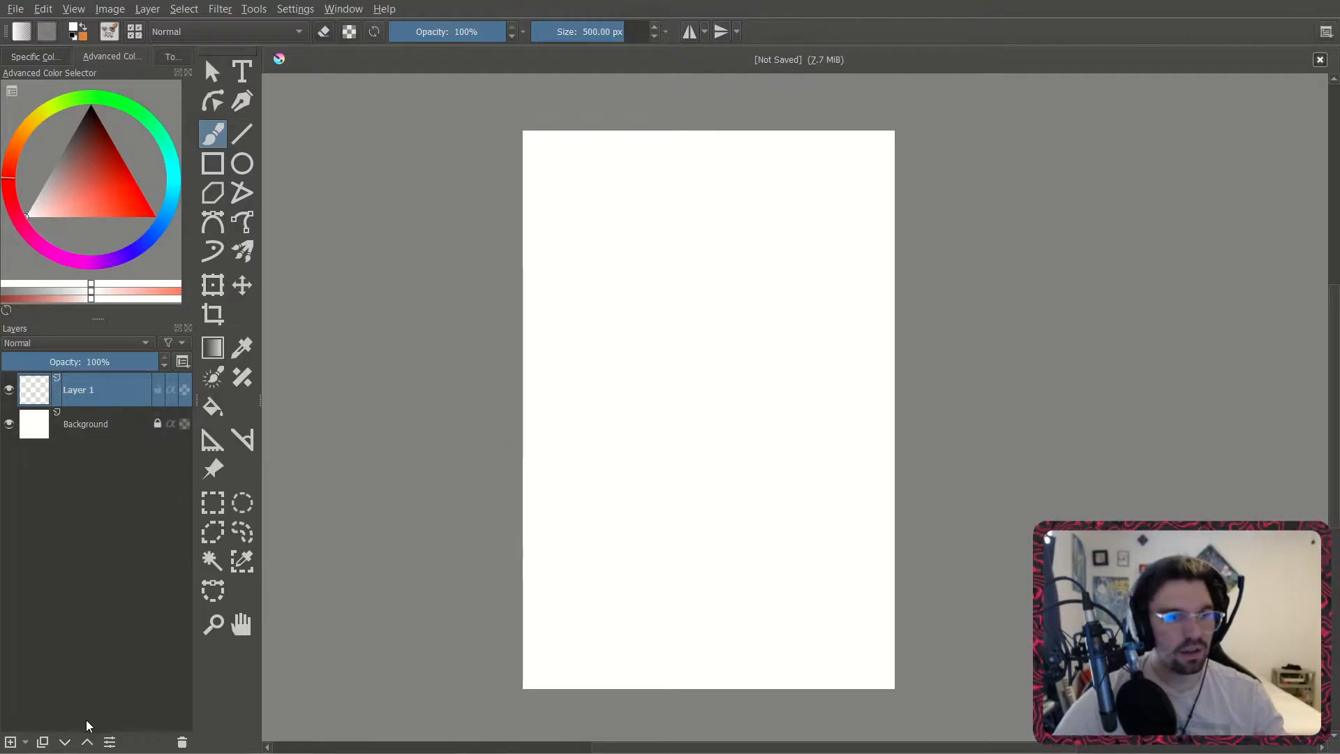
Insert the creature image rpfdk0ensap11.jpg from the Desktop folder into the document as a new layer.
key("super")
mouse_move(80, 733)
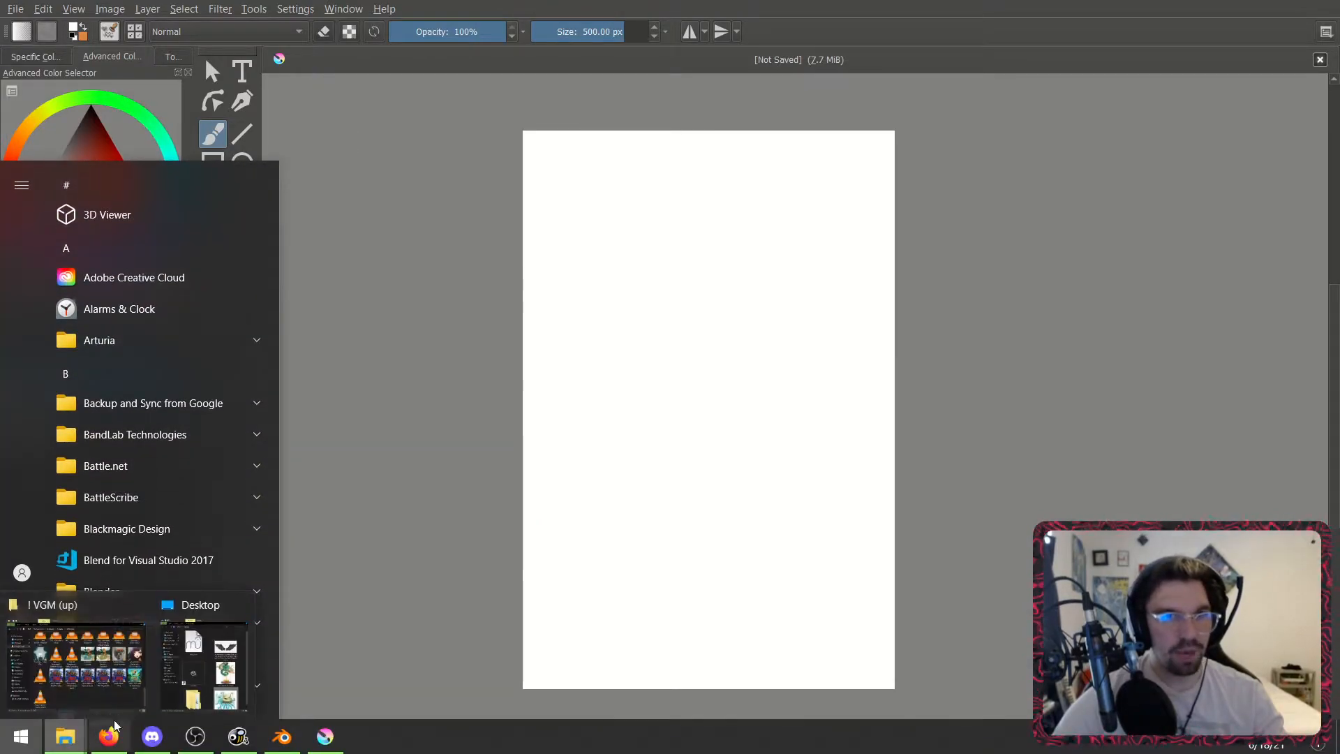
left_click(205, 673)
left_click_drag(1169, 393, 452, 395)
left_click(514, 407)
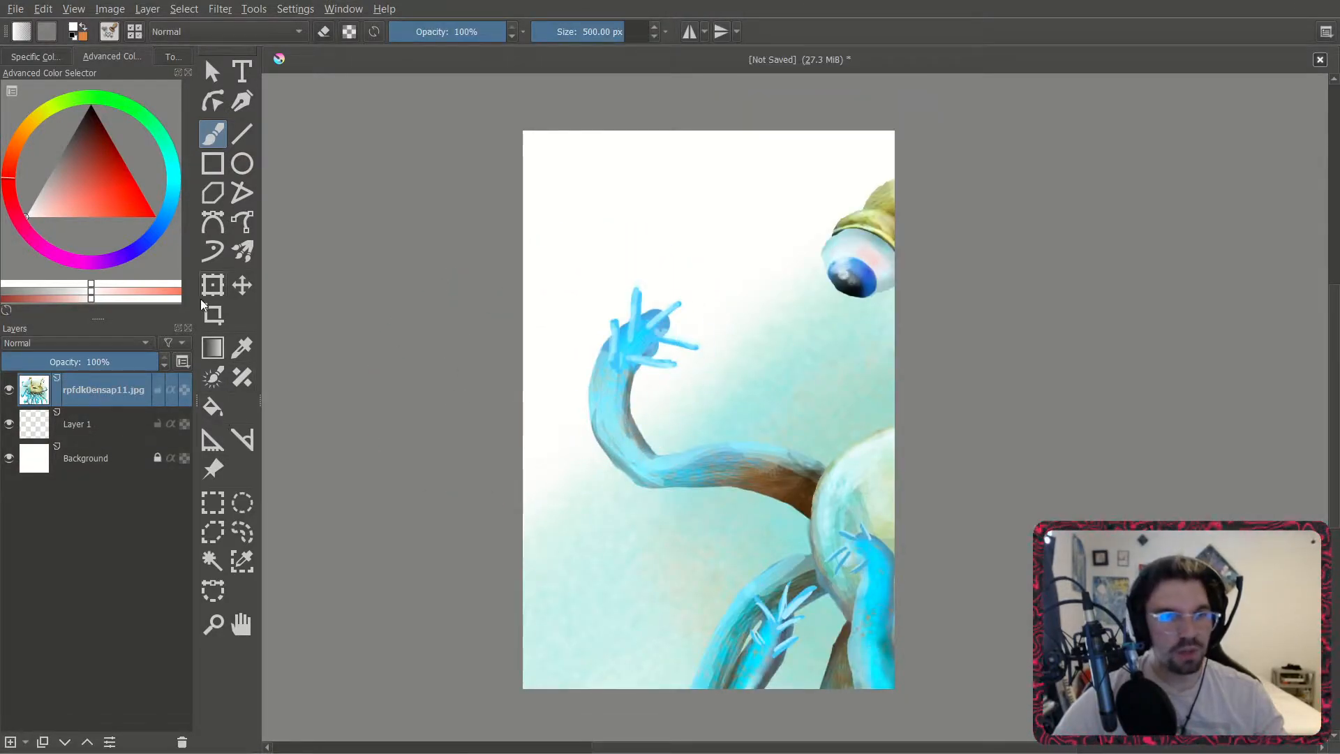
Scale the creature image down to nearly the page width, position it near the page's vertical middle and apply the transform.
key("ctrl+t")
scroll(649, 422, "down", 5)
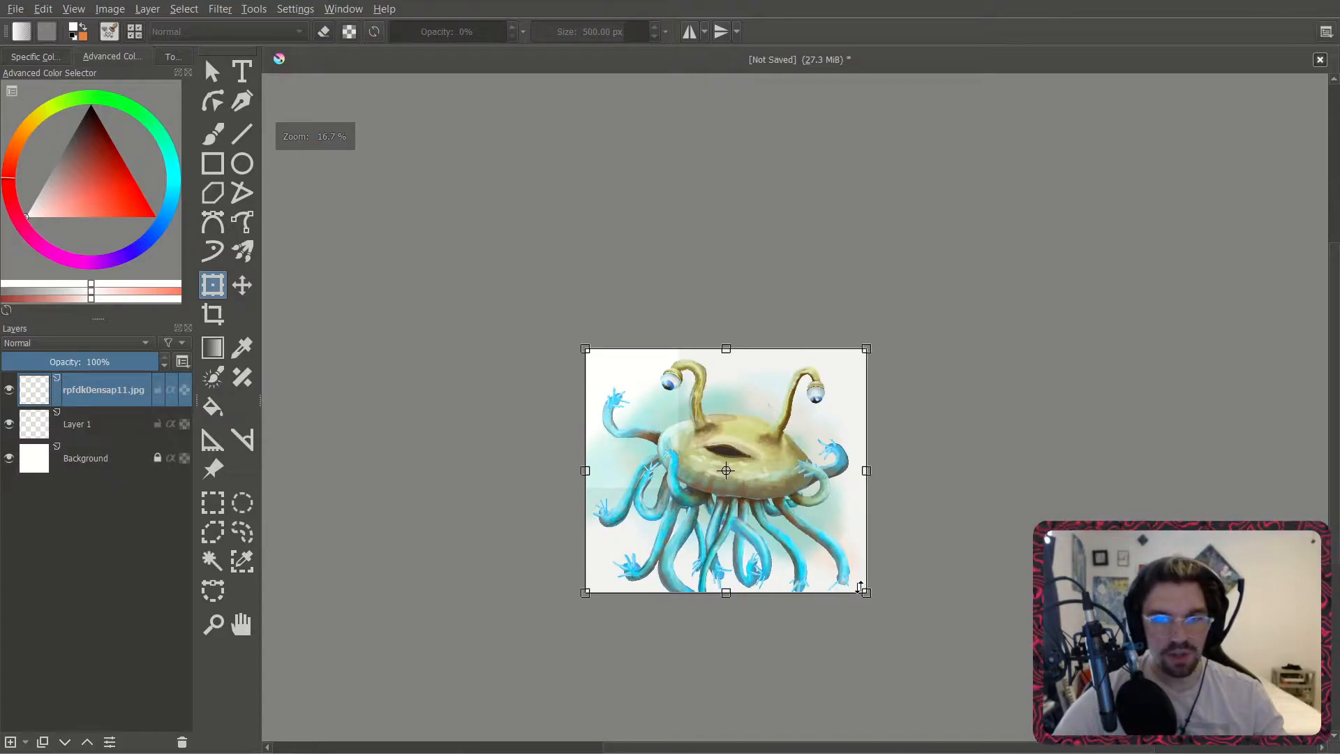
left_click_drag(860, 586, 649, 448)
scroll(642, 383, "up", 8)
scroll(659, 423, "down", 4)
middle_click_drag(672, 456, 722, 317)
left_click_drag(720, 333, 731, 432)
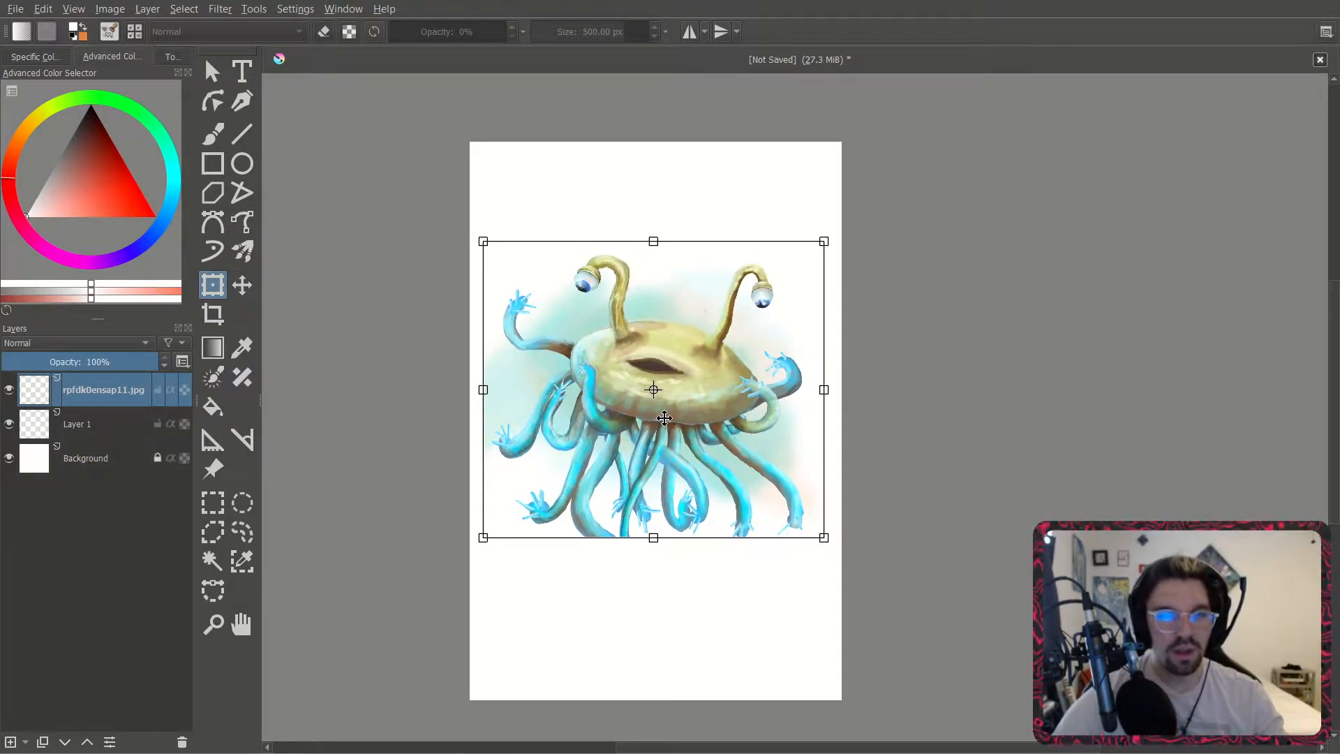
scroll(684, 422, "up", 2)
scroll(691, 424, "down", 1)
middle_click_drag(721, 423, 791, 420)
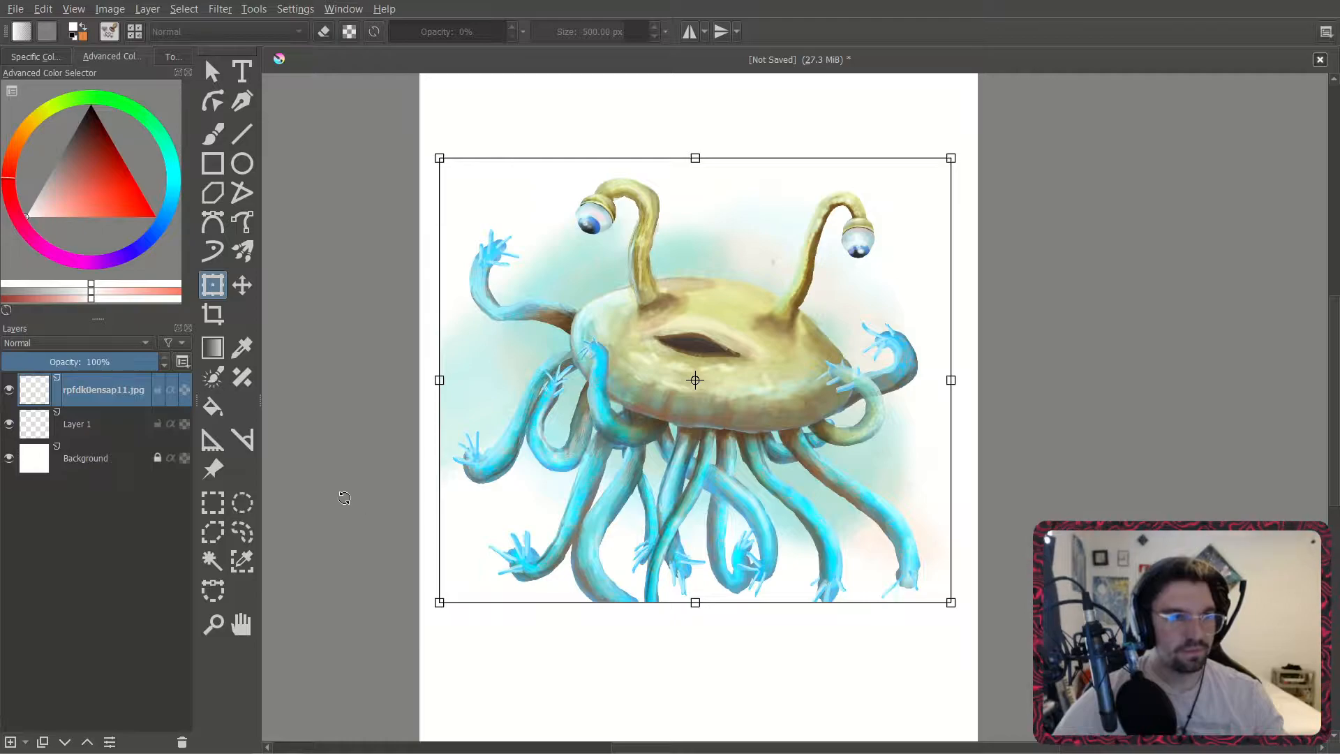
left_click(213, 503)
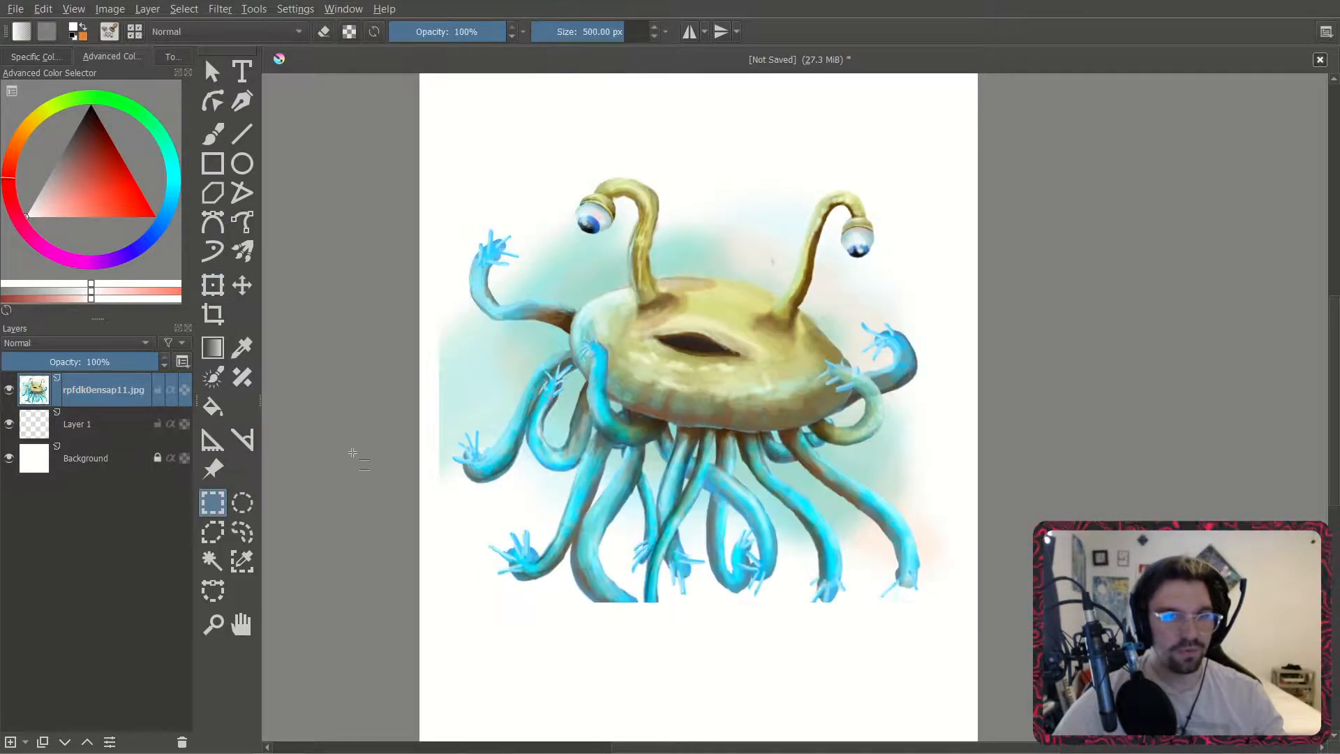
Move Layer 1 above the creature image and choose the Marker Dry brush preset.
left_click_drag(78, 416, 101, 379)
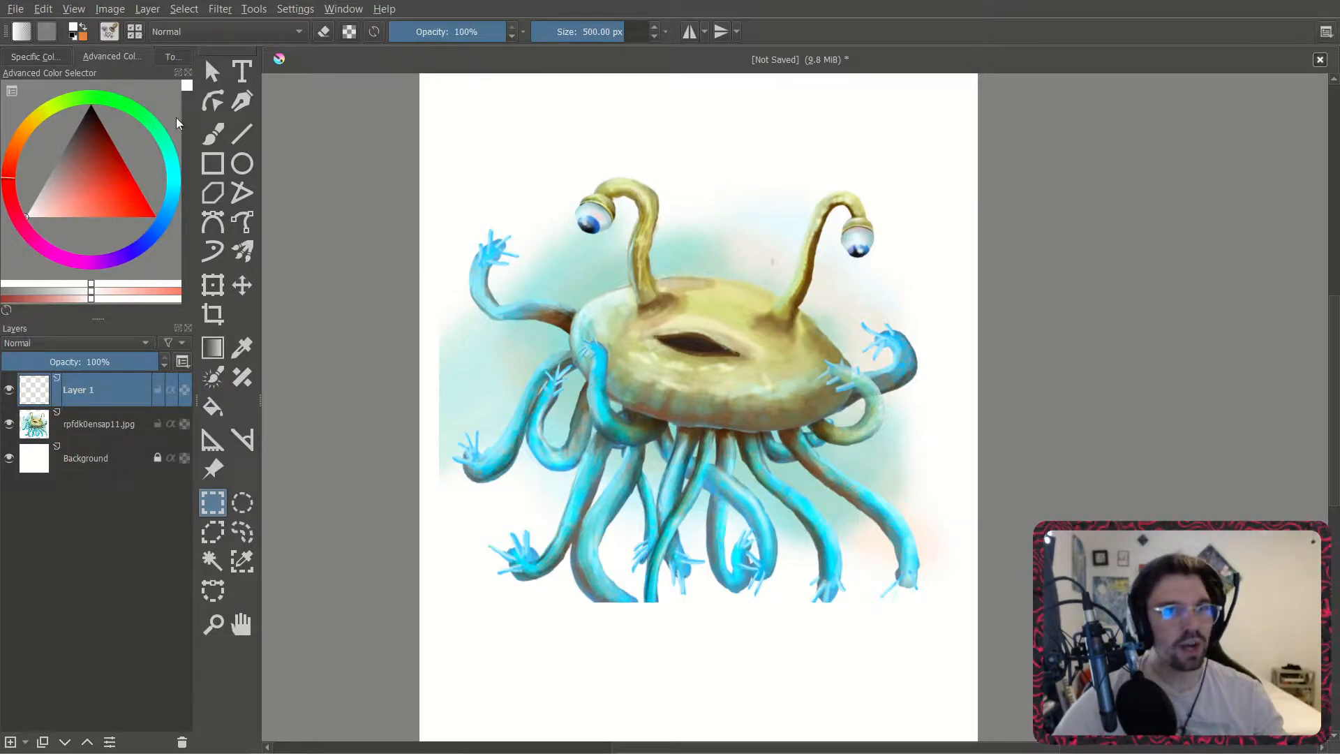
left_click(111, 31)
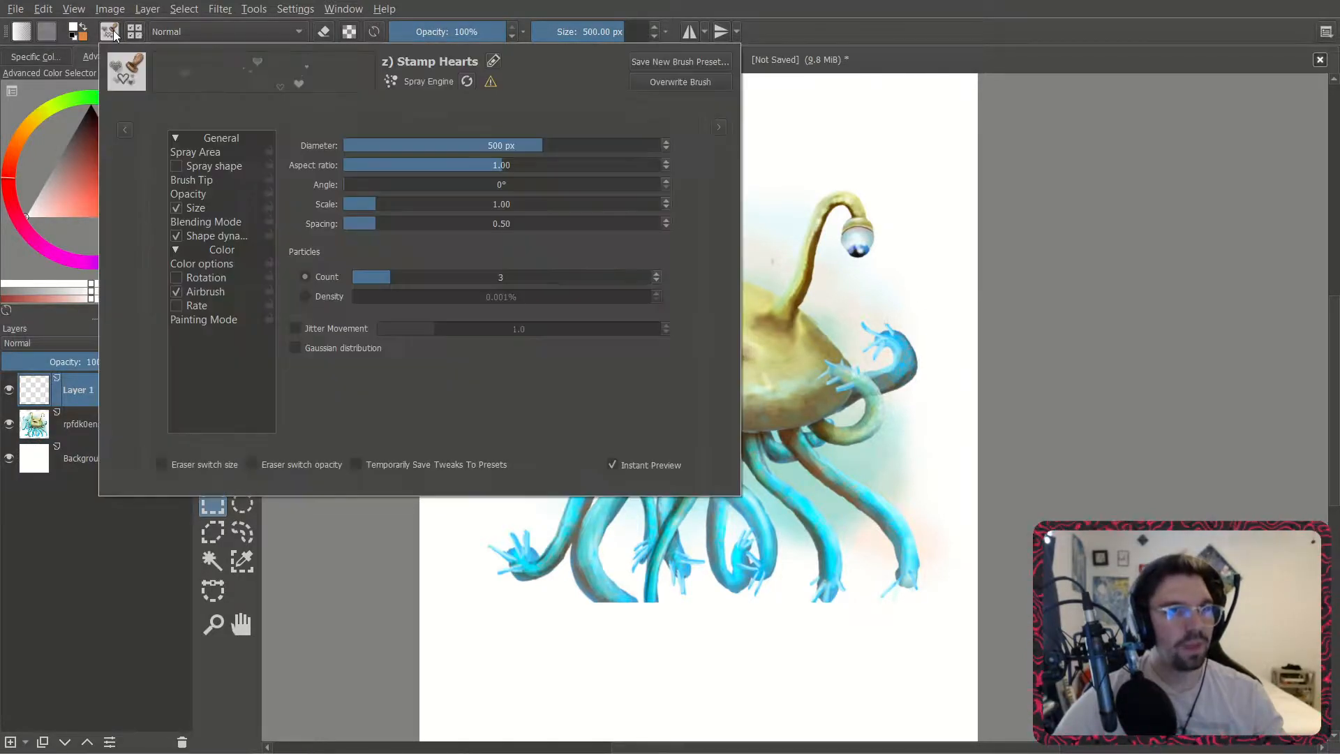
left_click(125, 127)
scroll(236, 293, "up", 5)
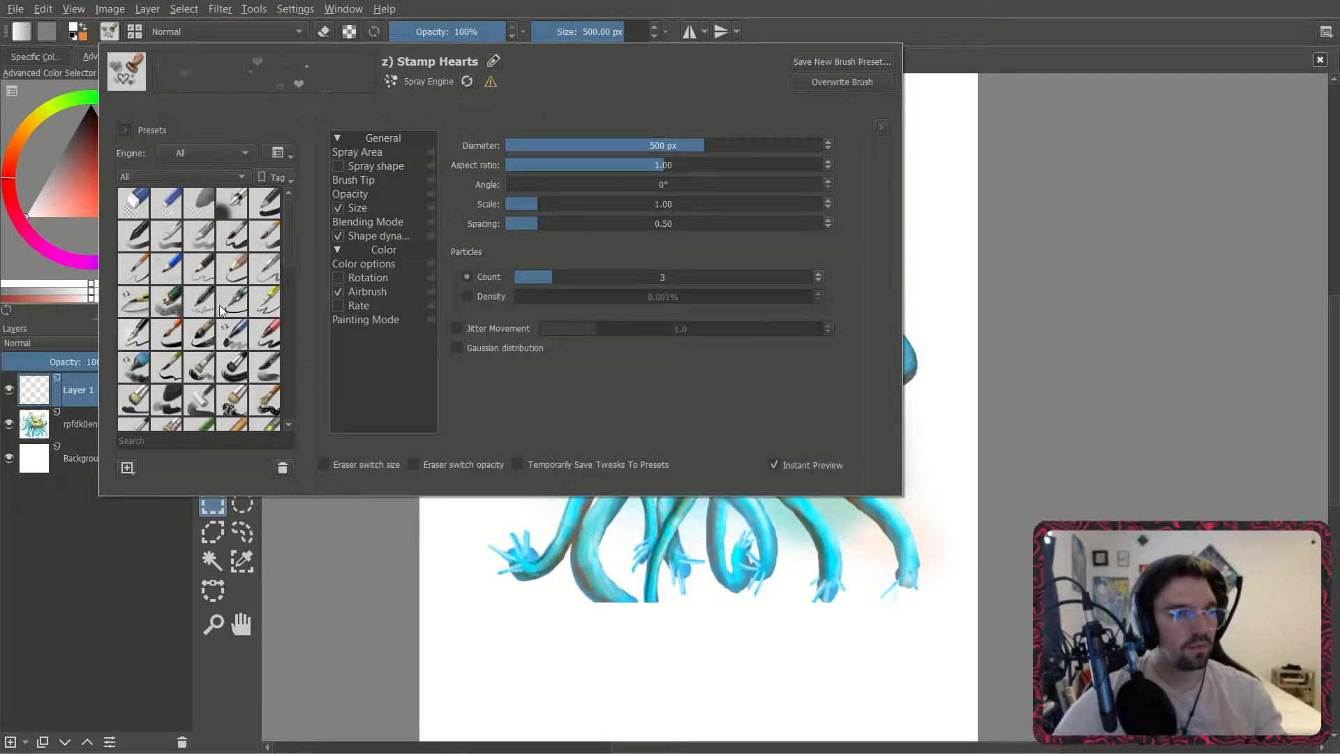
left_click(199, 342)
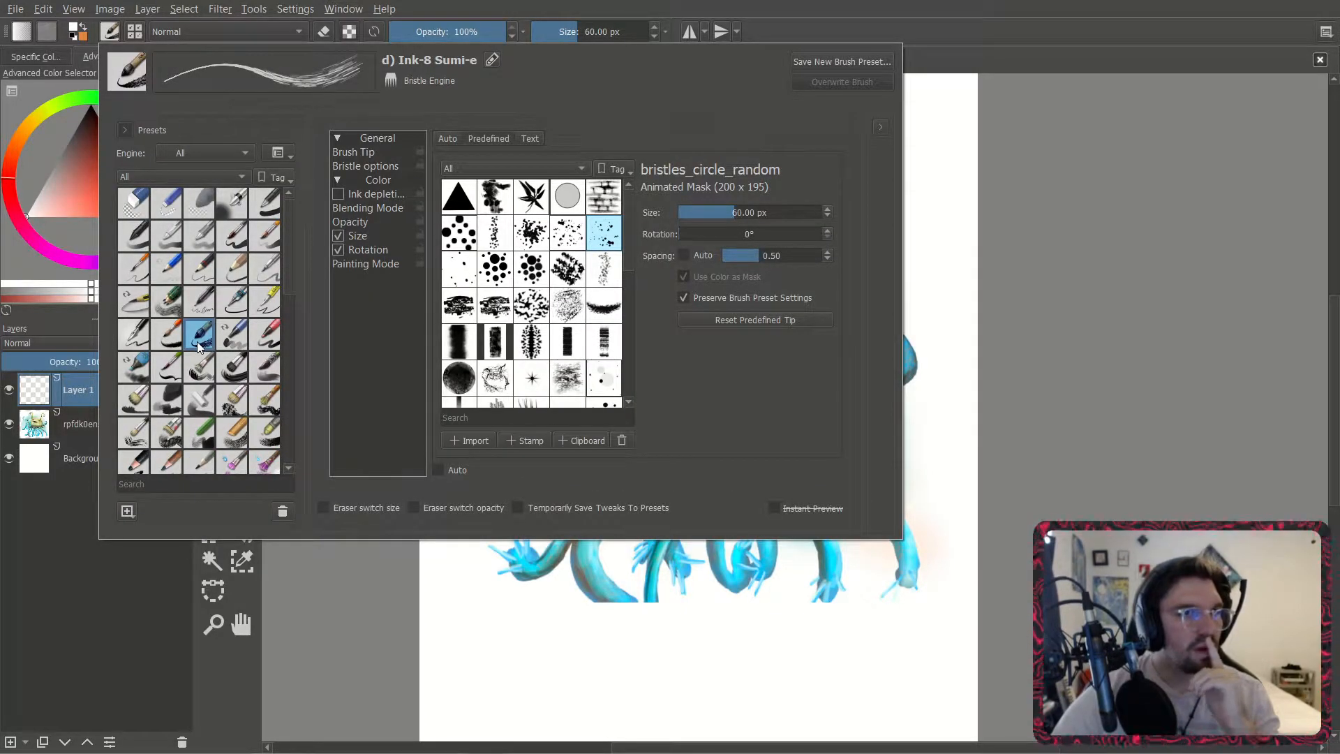
left_click(254, 201)
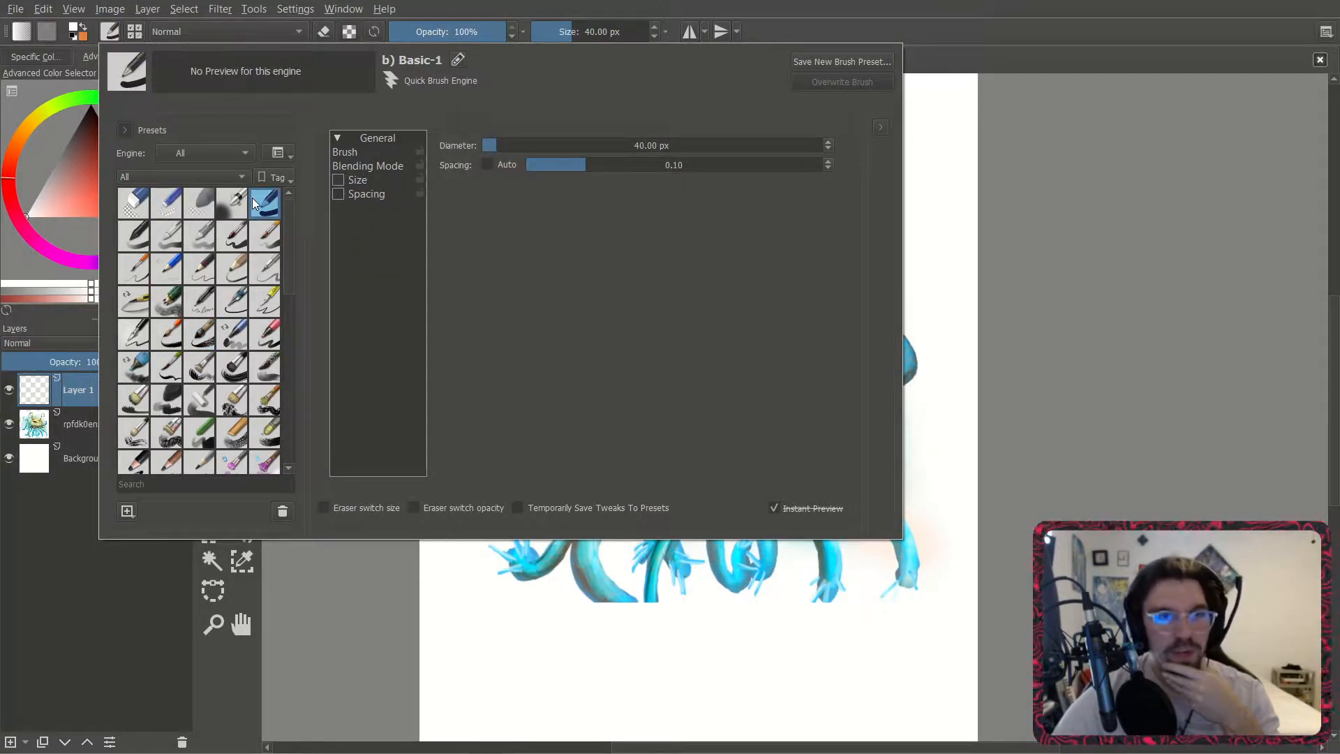
left_click(273, 233)
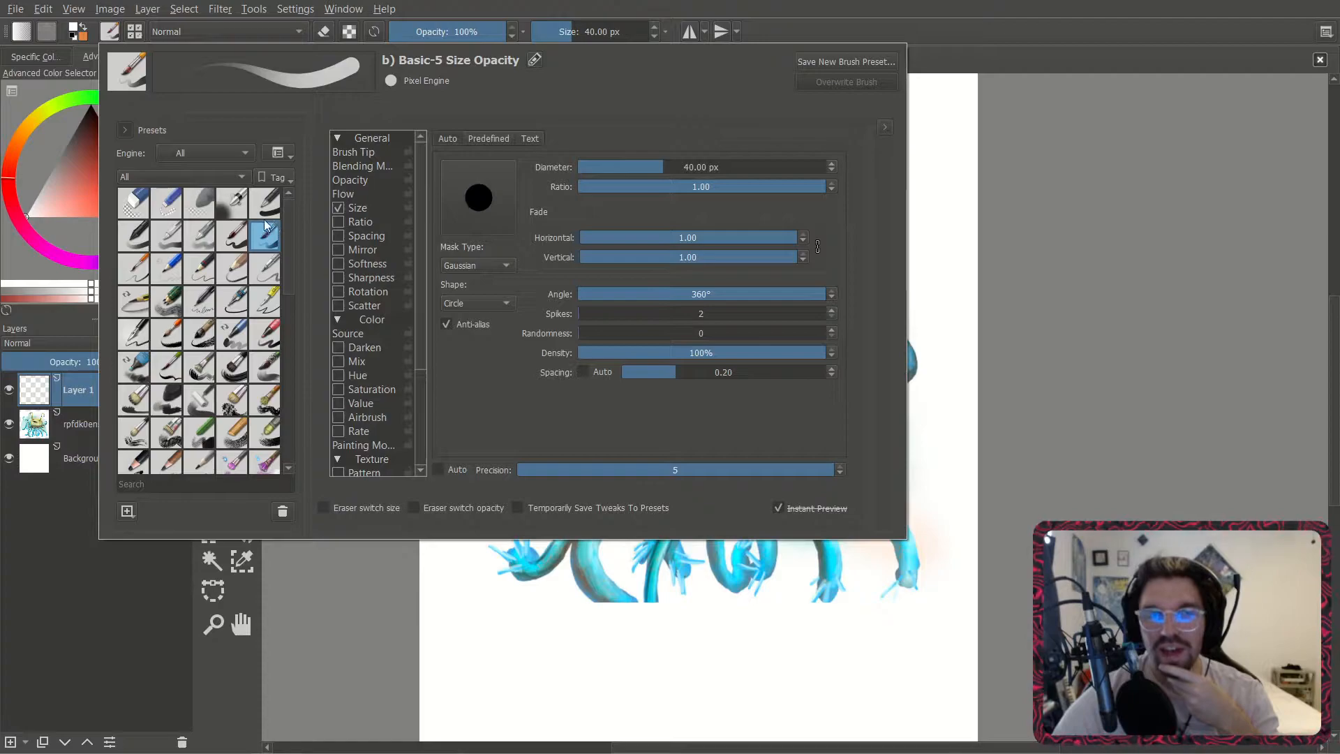
mouse_move(203, 248)
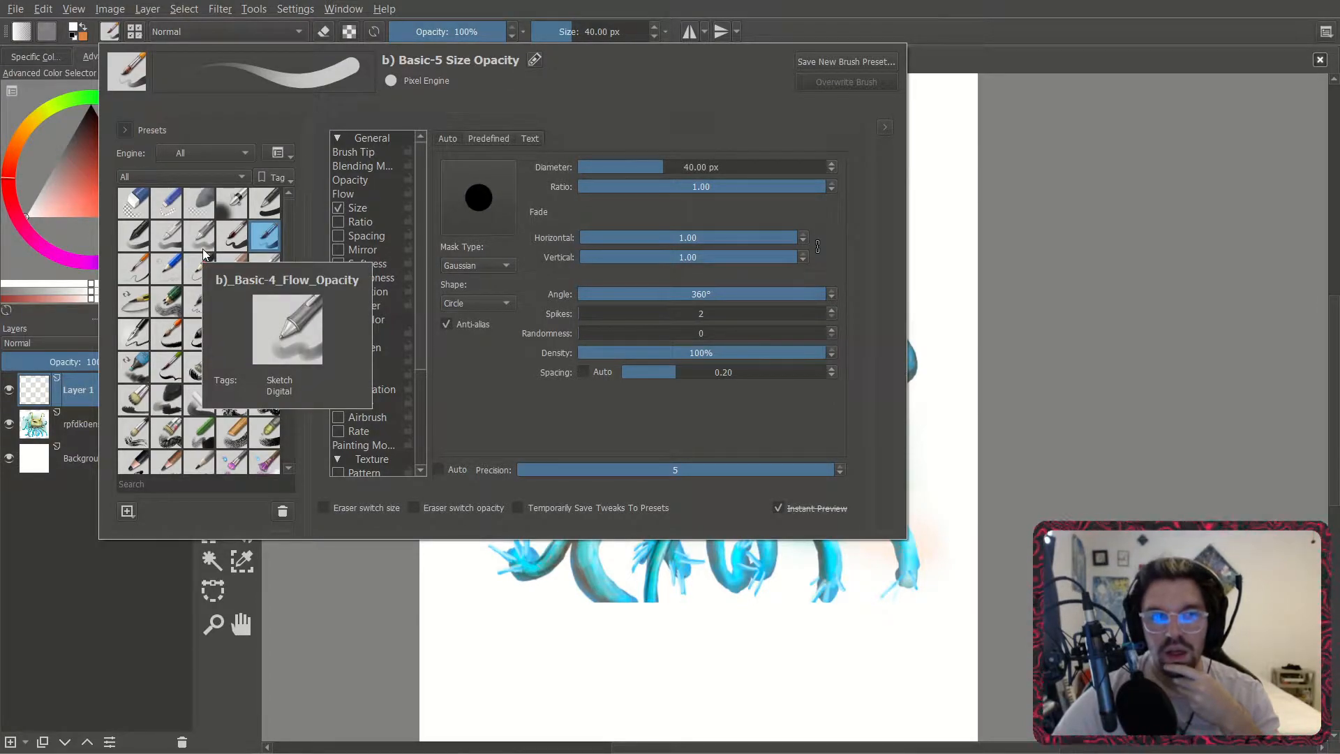
left_click(134, 371)
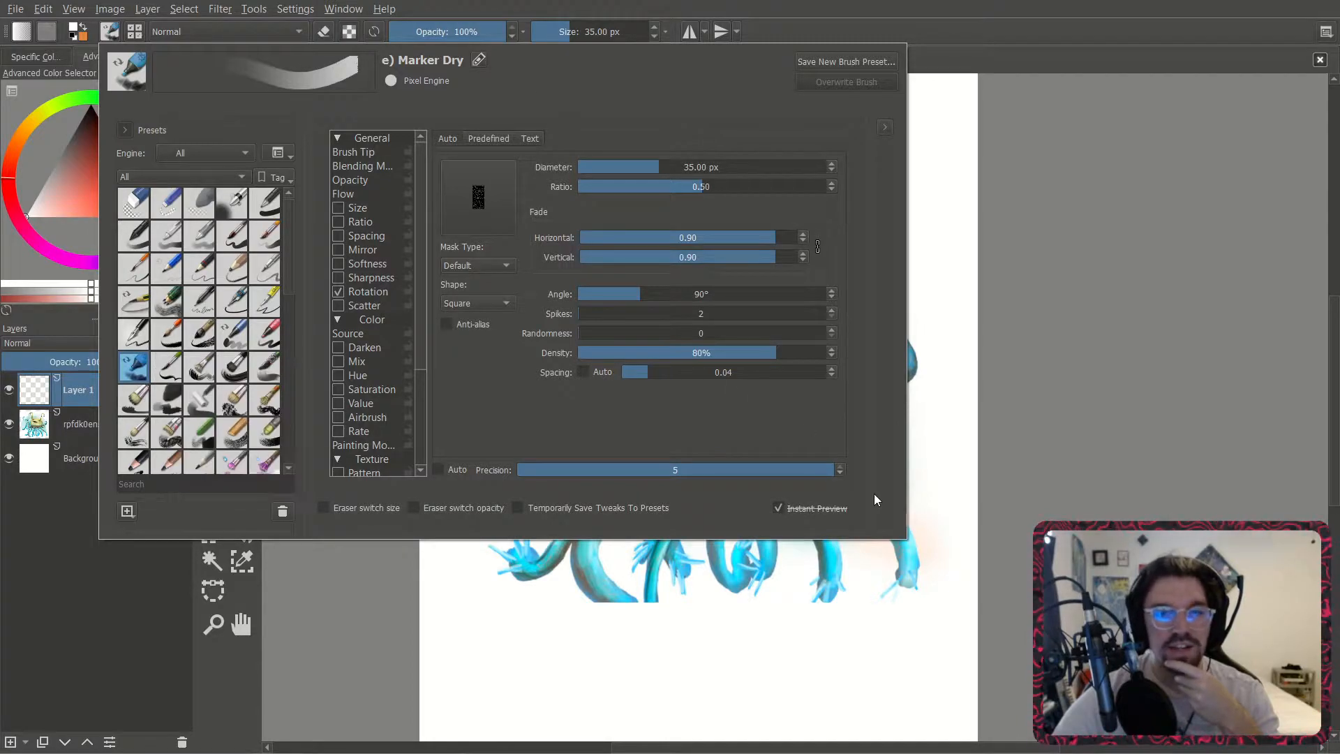
Activate the Freehand Brush, undo a test stroke over the creature and clear the selection.
left_click(1111, 237)
mouse_move(599, 289)
left_mouse_down()
mouse_move(653, 338)
mouse_move(697, 336)
left_mouse_up()
left_click(225, 131)
mouse_move(600, 327)
left_mouse_down()
mouse_move(540, 351)
mouse_move(633, 329)
left_mouse_up()
key("ctrl+z")
key("ctrl+shift+a")
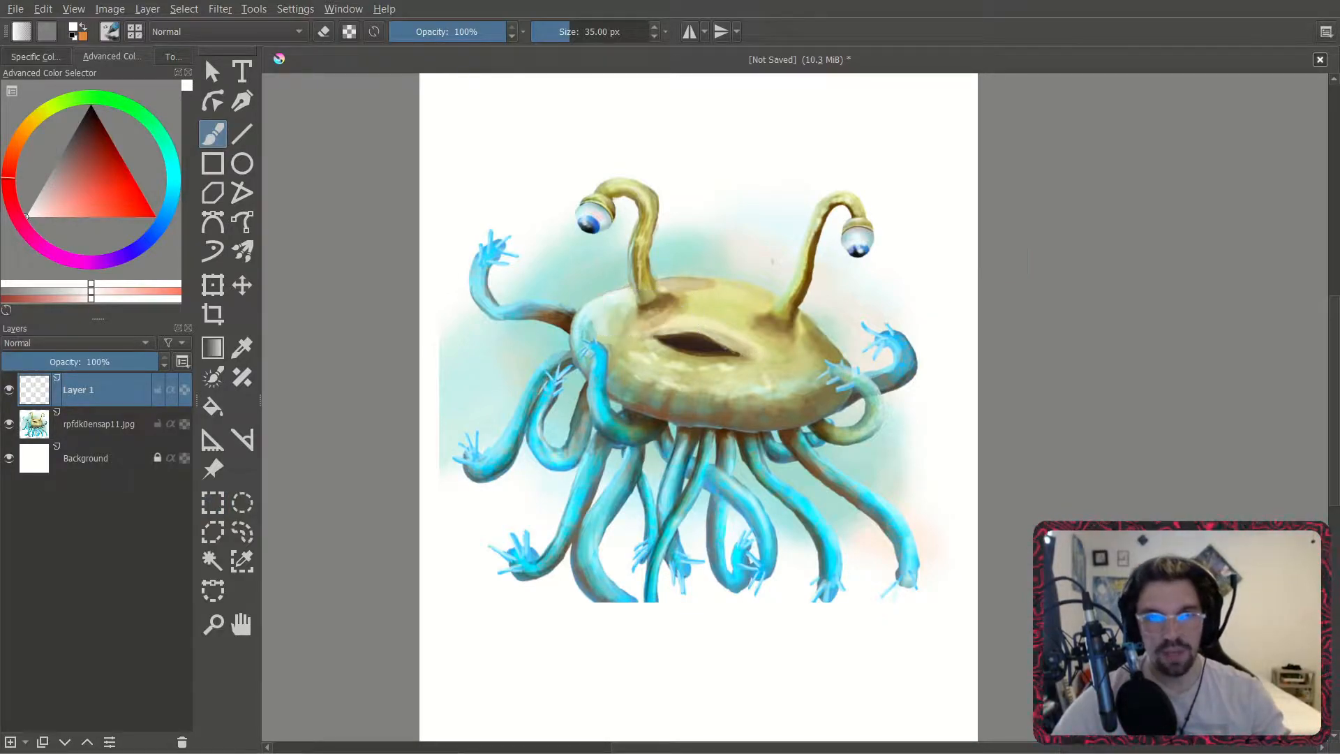
Set the brush hue to cyan-blue and undo the trial marker strokes over the creature's left tentacles.
left_click_drag(423, 461, 582, 291)
key("ctrl+z")
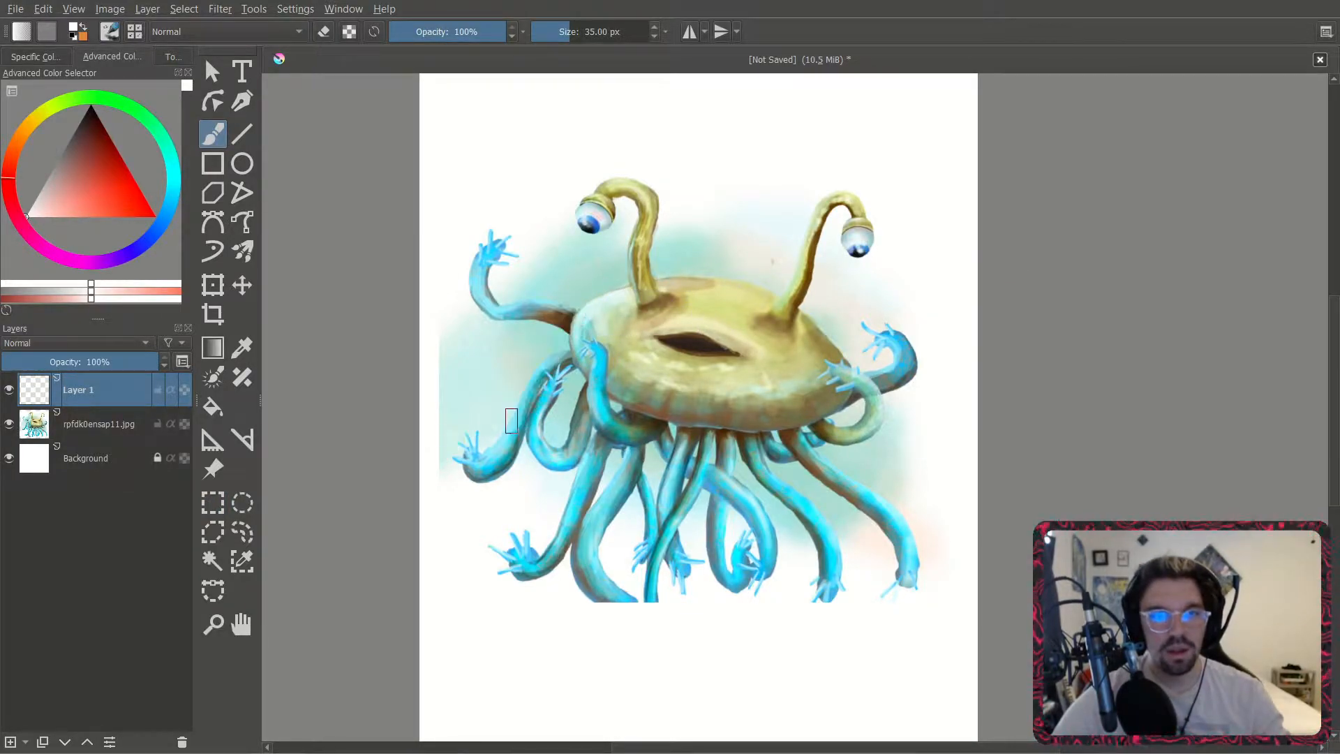
left_click(173, 154)
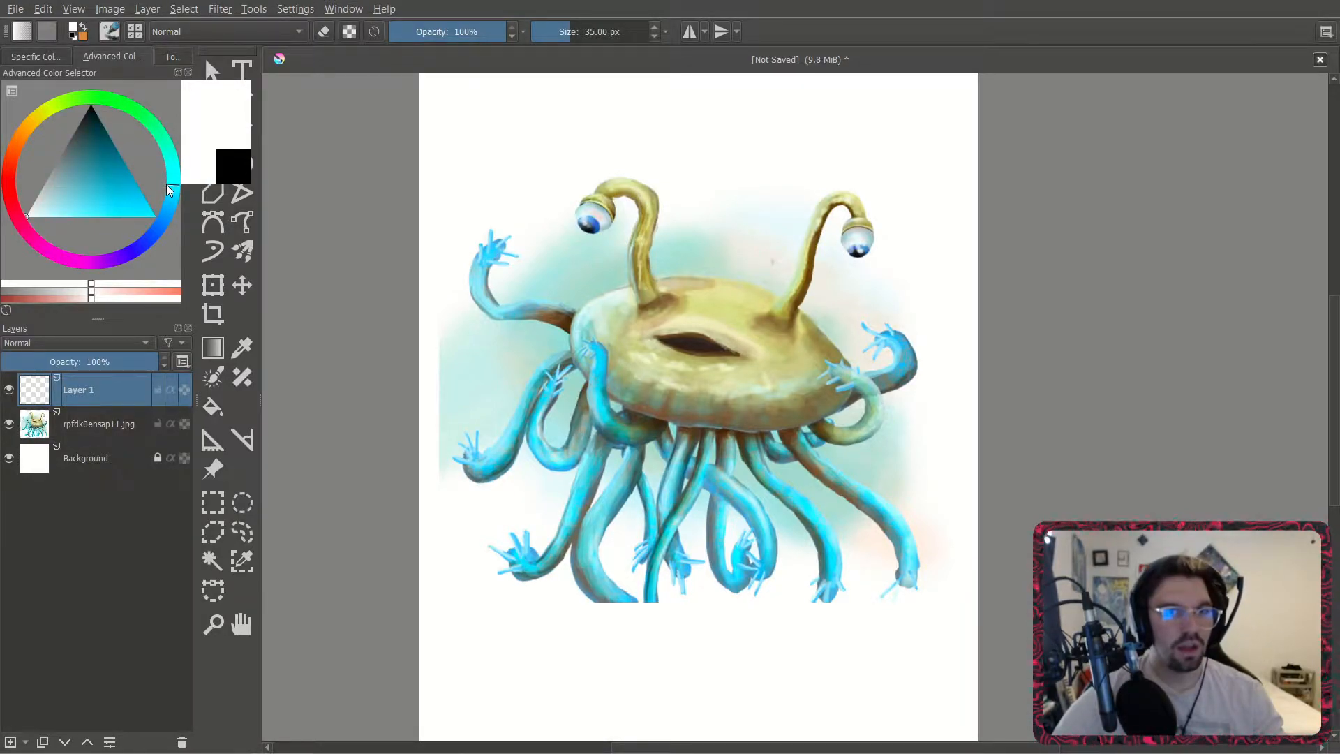
left_click_drag(497, 238, 494, 316)
key("ctrl+z")
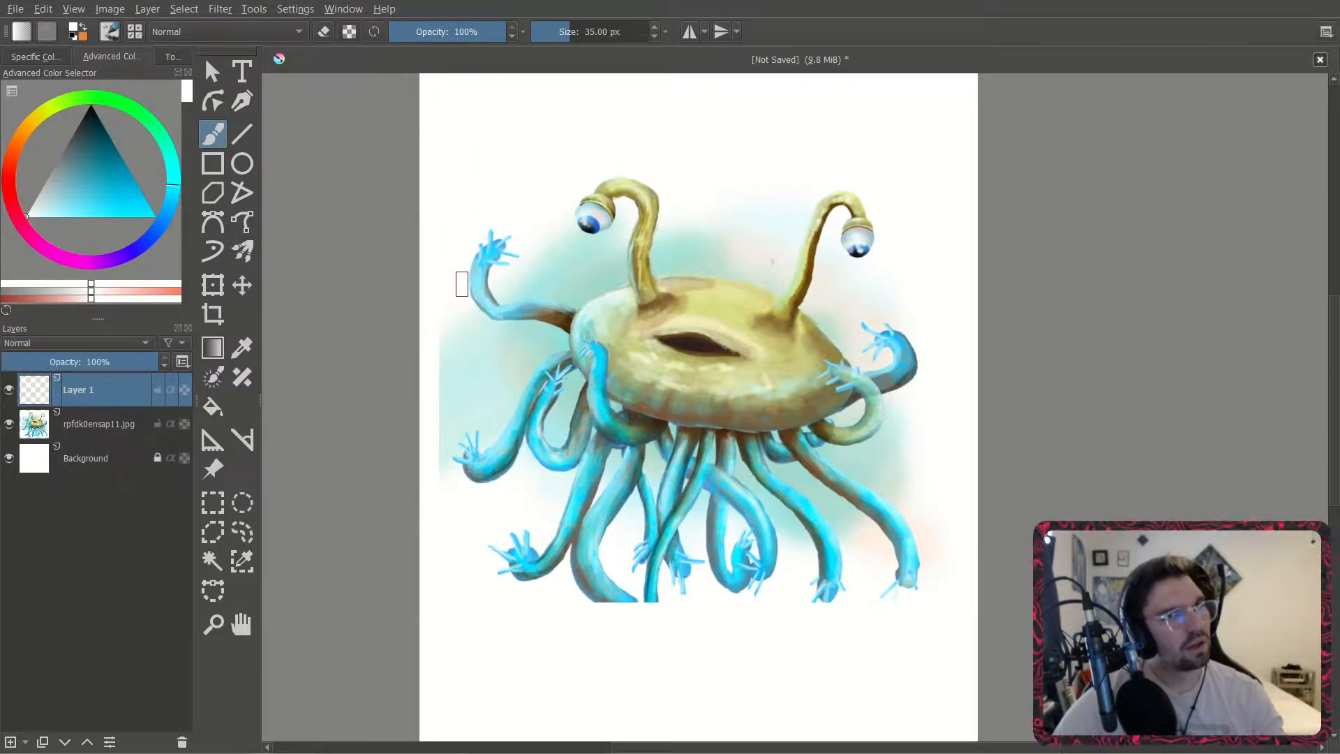
left_click_drag(529, 233, 489, 381)
key("ctrl+z")
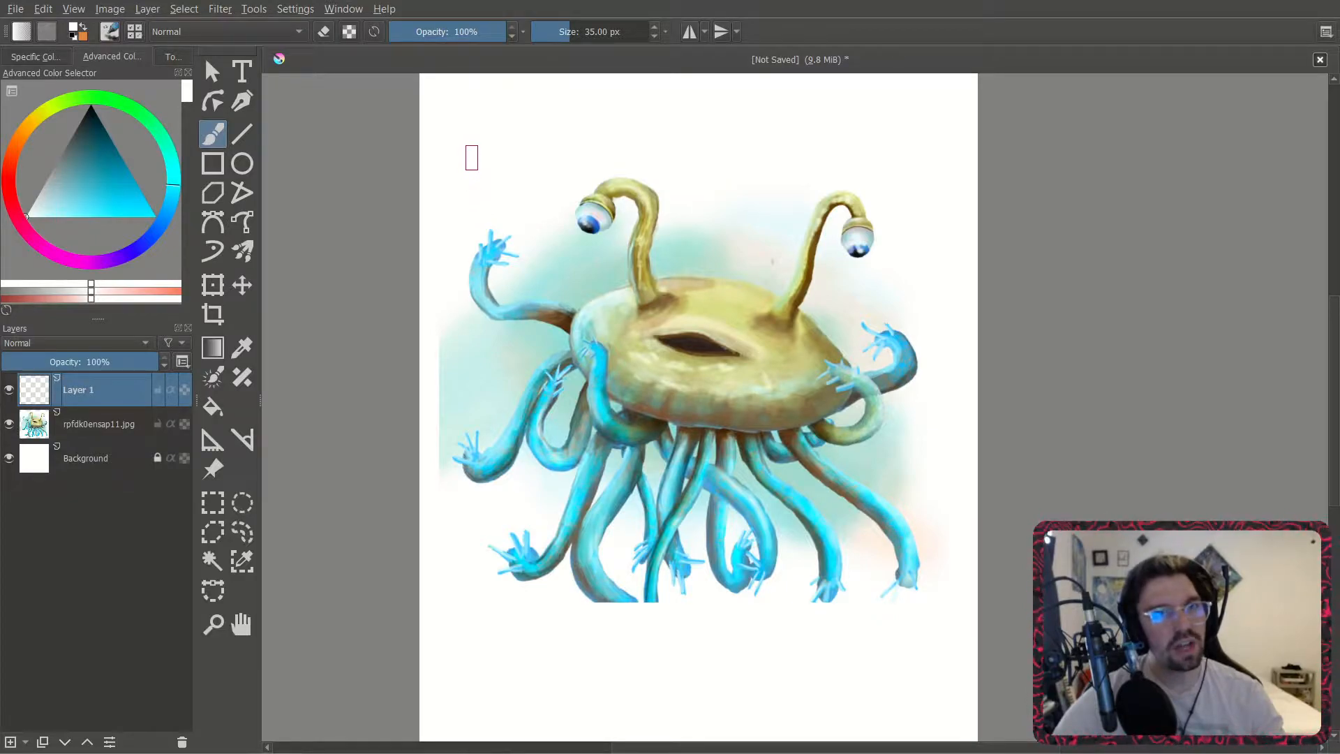
Choose the Dry Roller brush preset and paint a broad white test stroke over the creature's left tentacles.
left_click(109, 31)
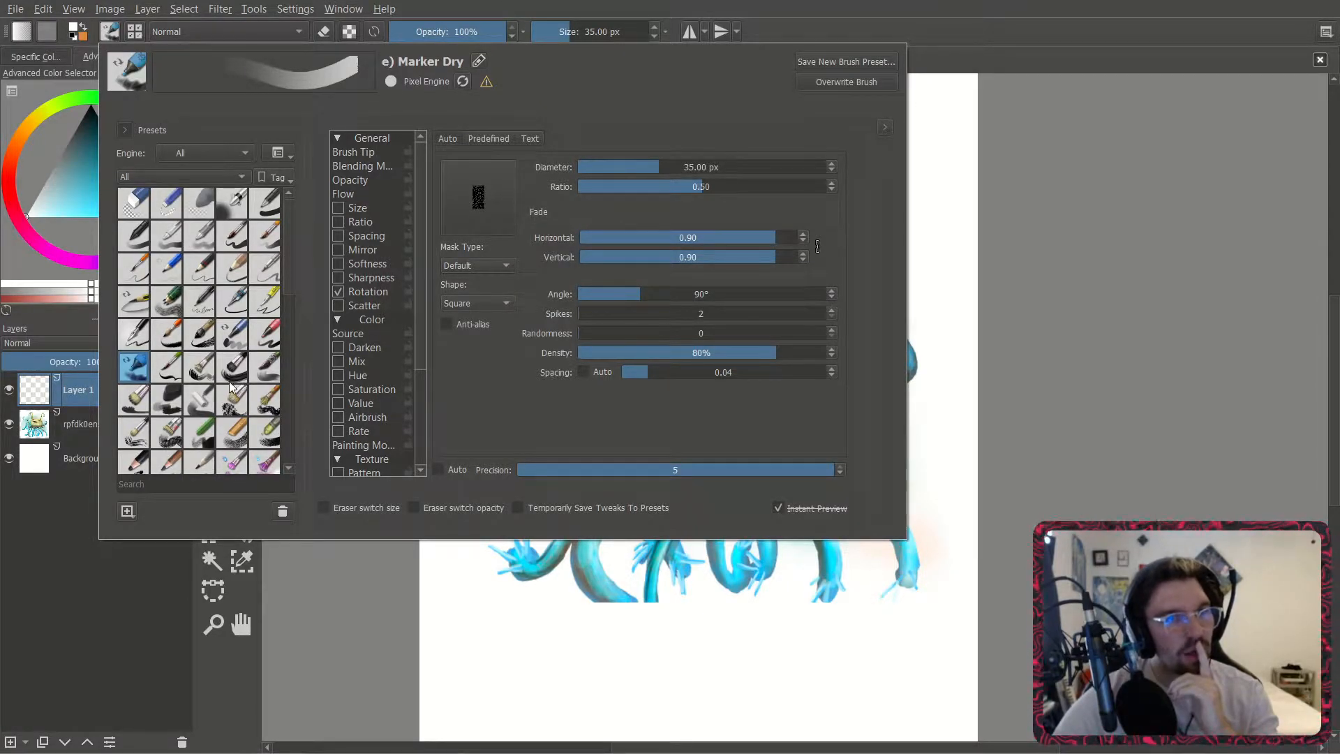
left_click(194, 404)
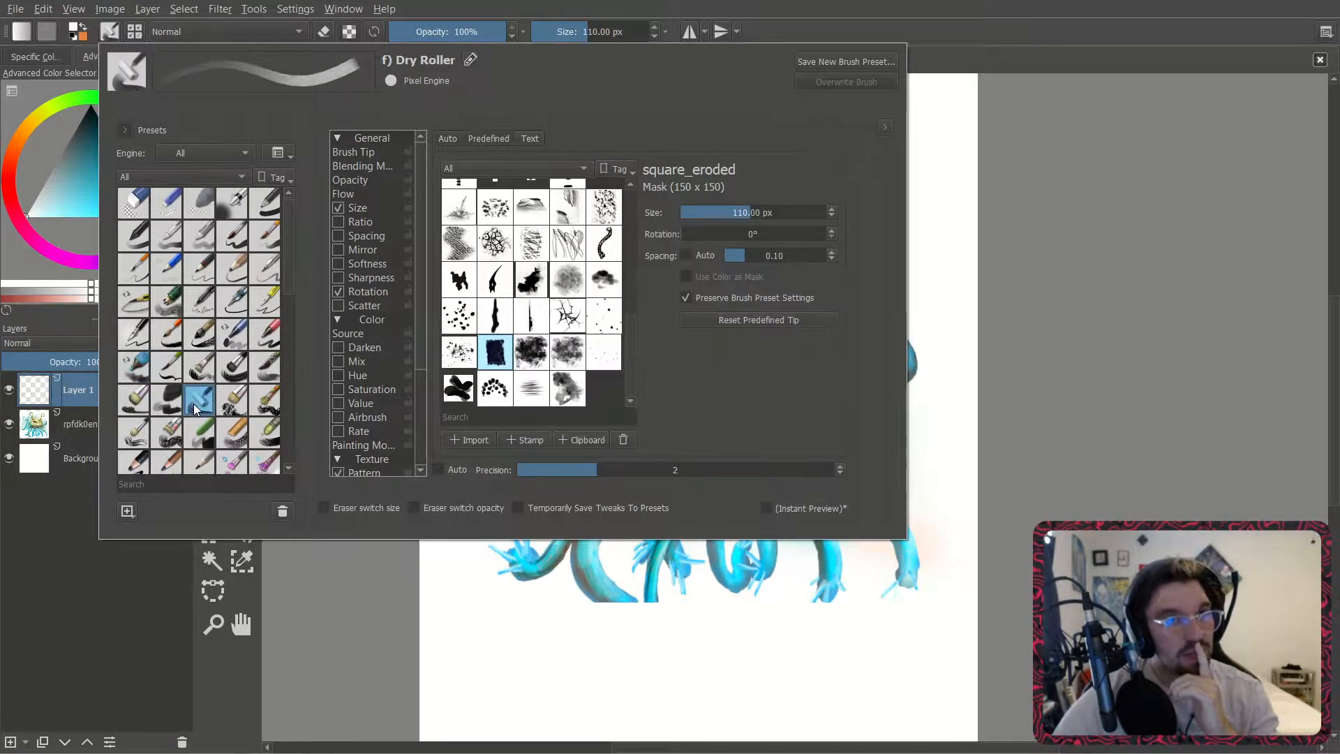
left_click(951, 358)
left_click_drag(579, 272, 518, 440)
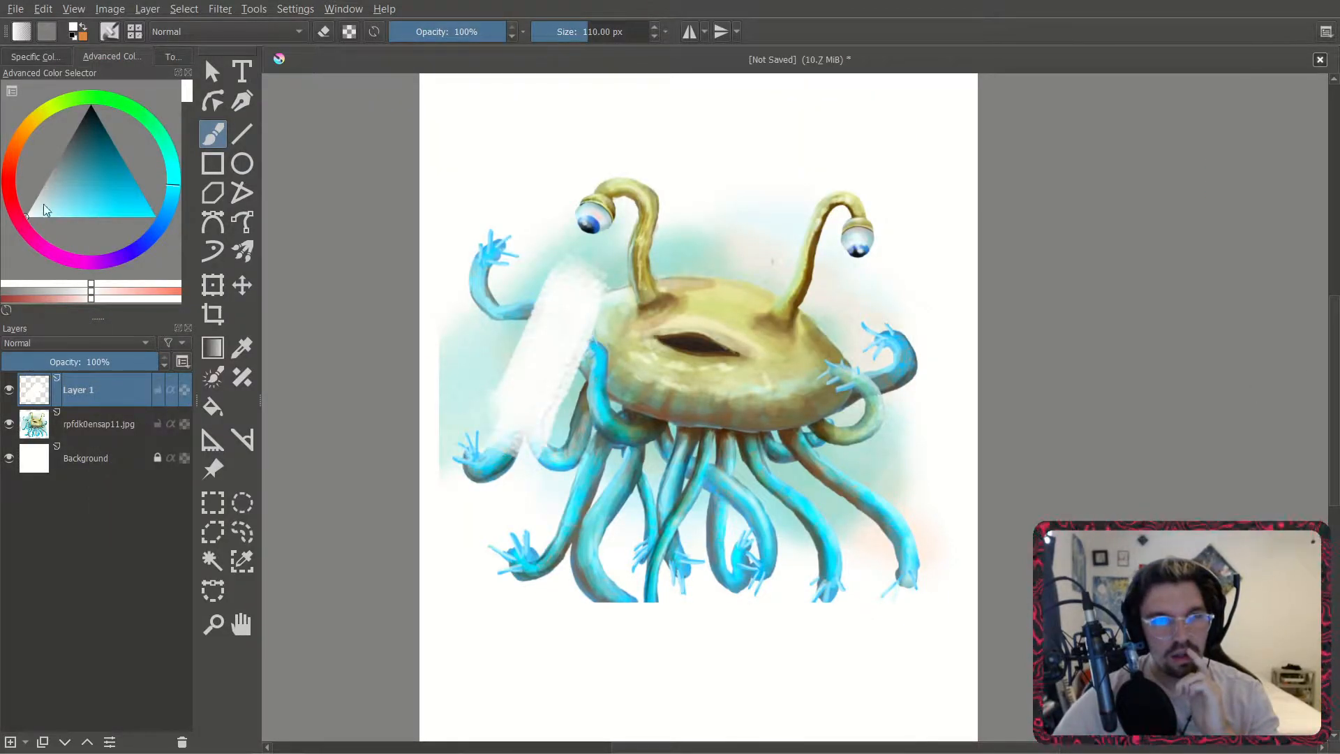
Set the brush color to fully saturated cyan, try it over the upper-left tentacle and undo both roller strokes.
left_click(155, 216)
mouse_move(488, 285)
left_mouse_down()
mouse_move(558, 227)
mouse_move(543, 329)
left_mouse_up()
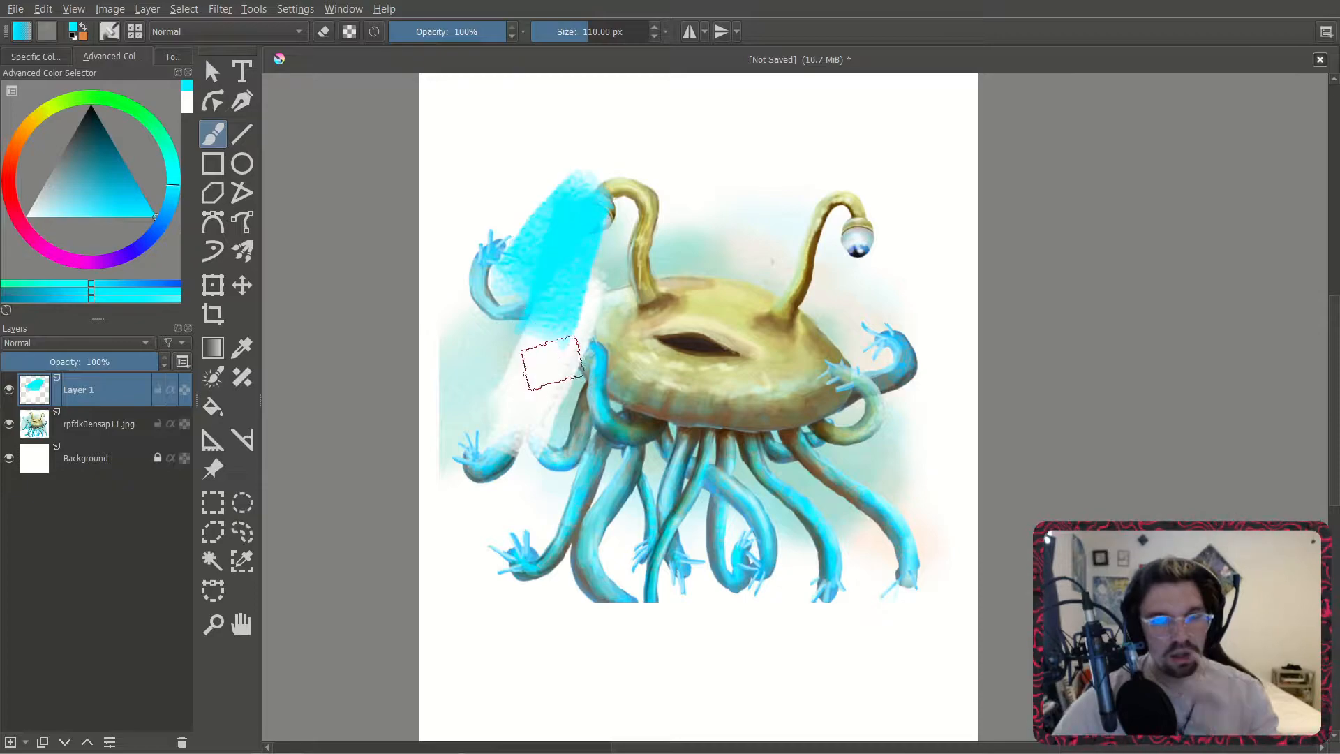
key("ctrl+z")
key("ctrl+z")
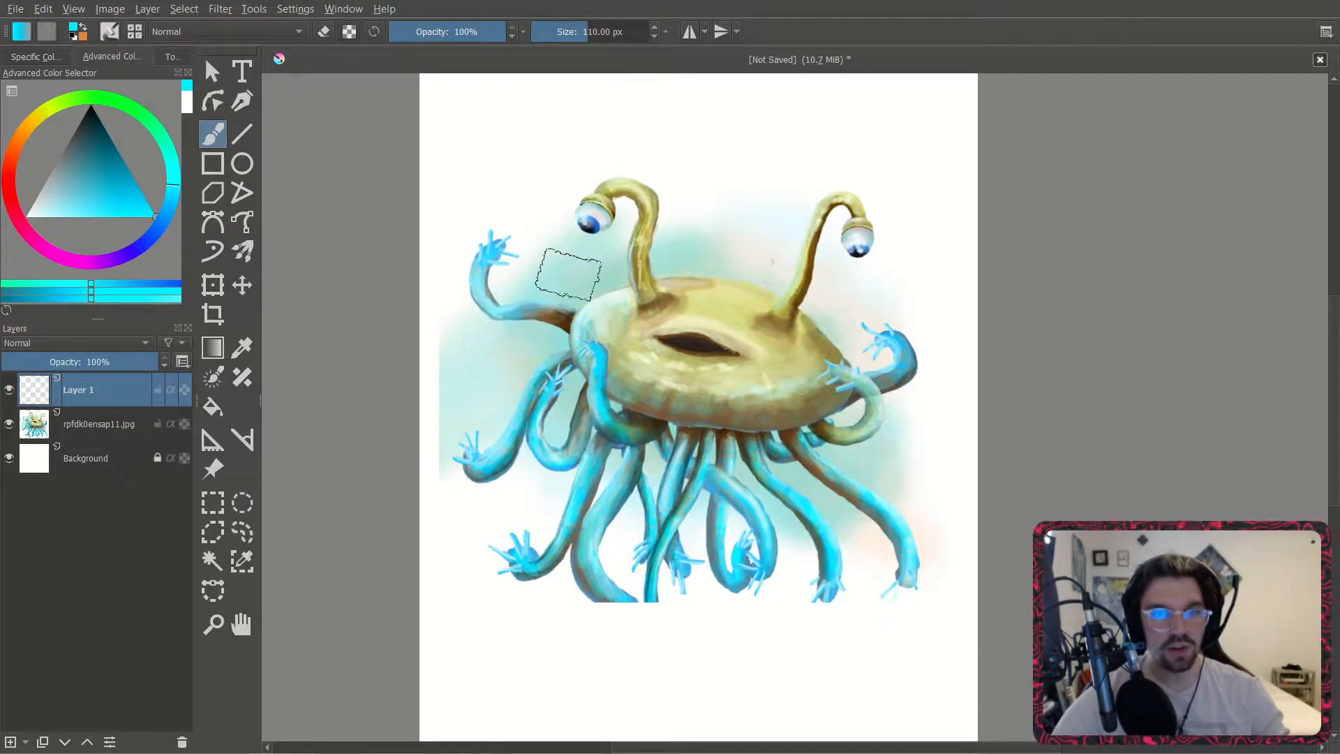
Switch the brush back to the Marker Dry preset.
left_click(109, 31)
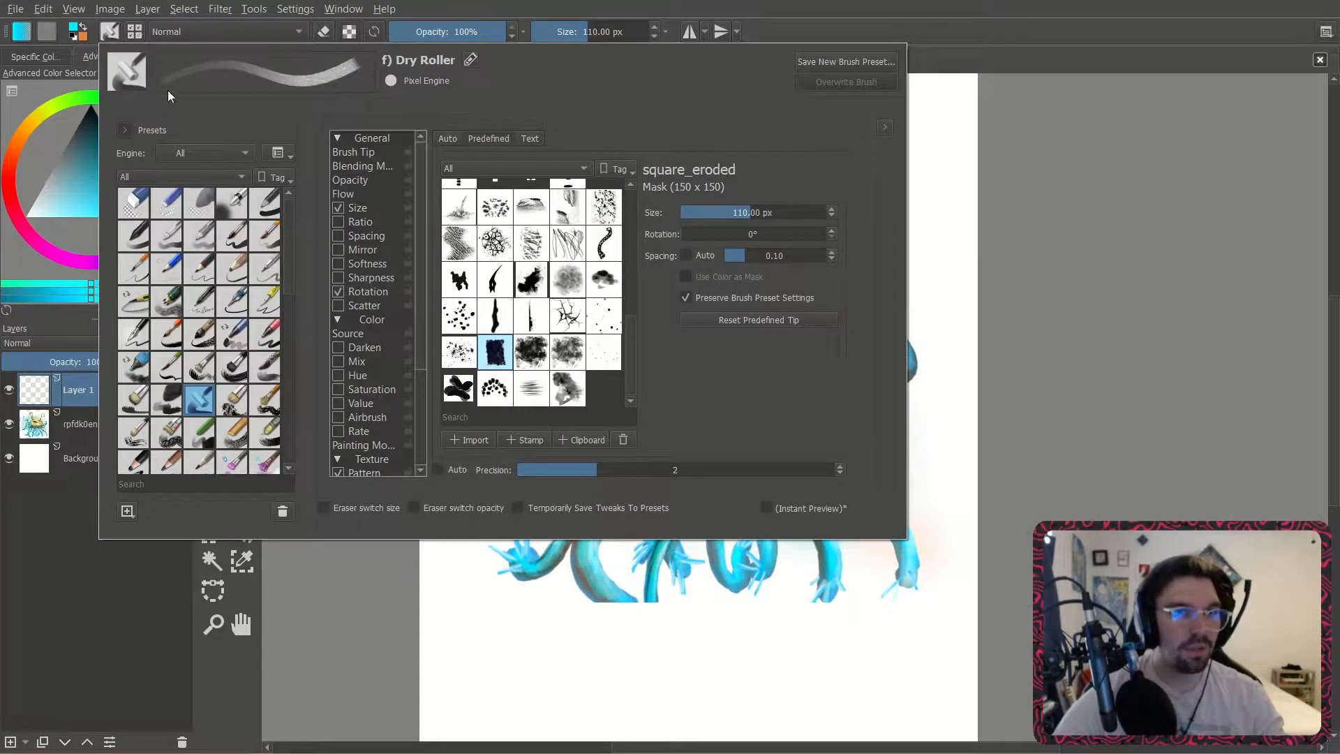
left_click(133, 368)
left_click(1076, 234)
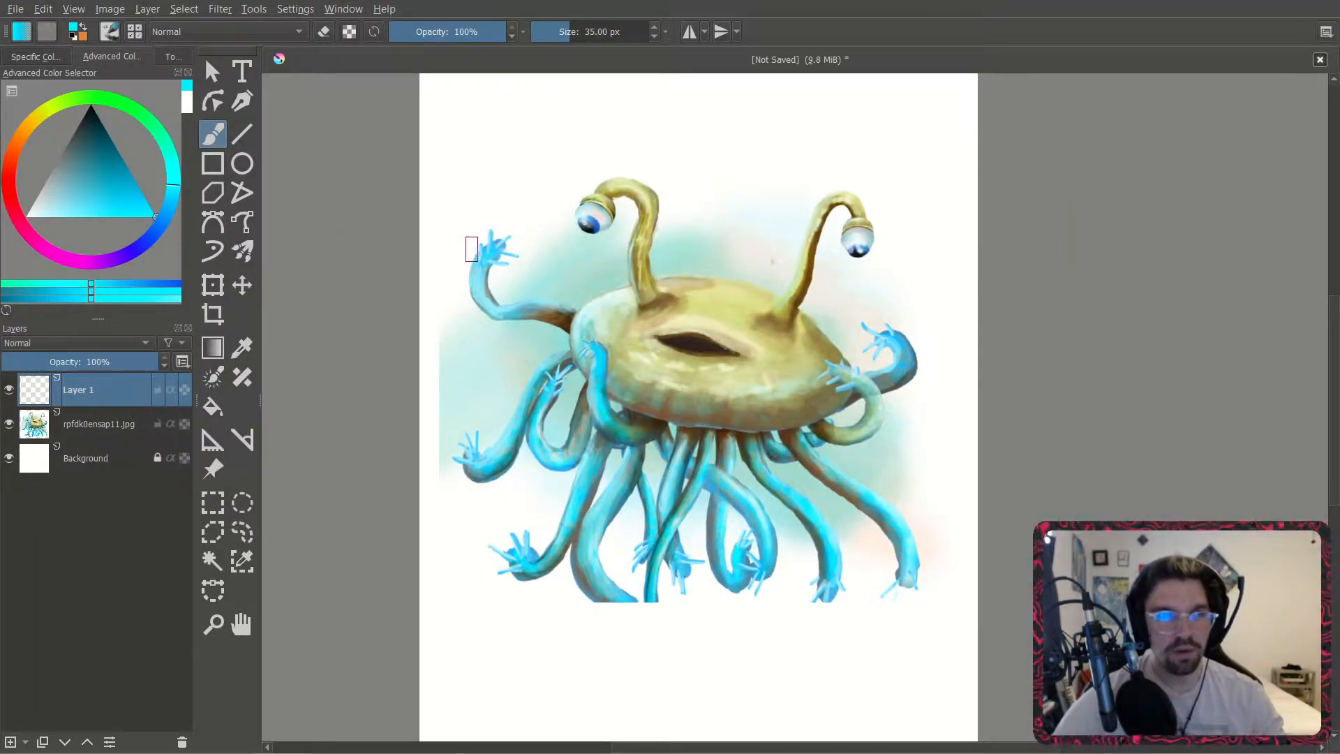
Try tracing the creature's two outer left tentacles in flat cyan on Layer 1, and undo the strokes.
mouse_move(488, 260)
left_mouse_down()
mouse_move(501, 239)
mouse_move(480, 307)
mouse_move(578, 325)
mouse_move(488, 467)
mouse_move(464, 469)
mouse_move(474, 440)
left_mouse_up()
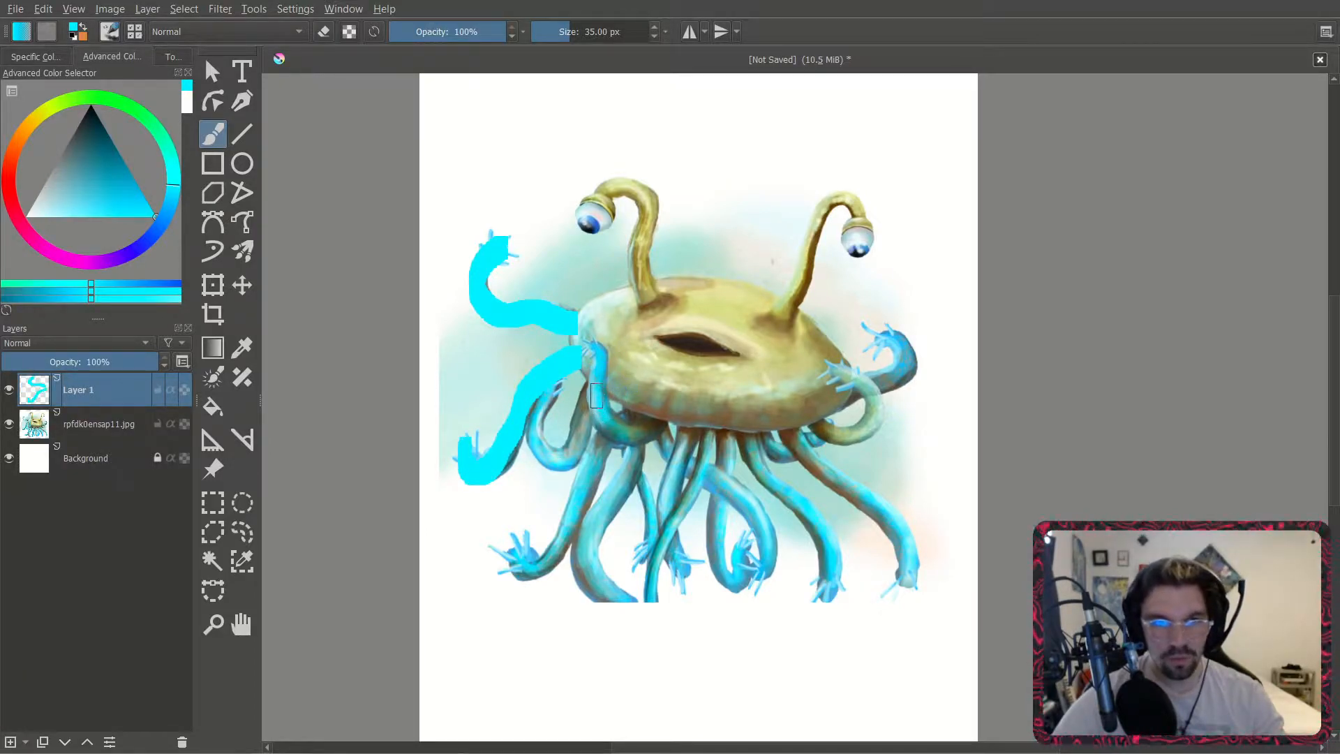
key("ctrl+z")
key("ctrl+z")
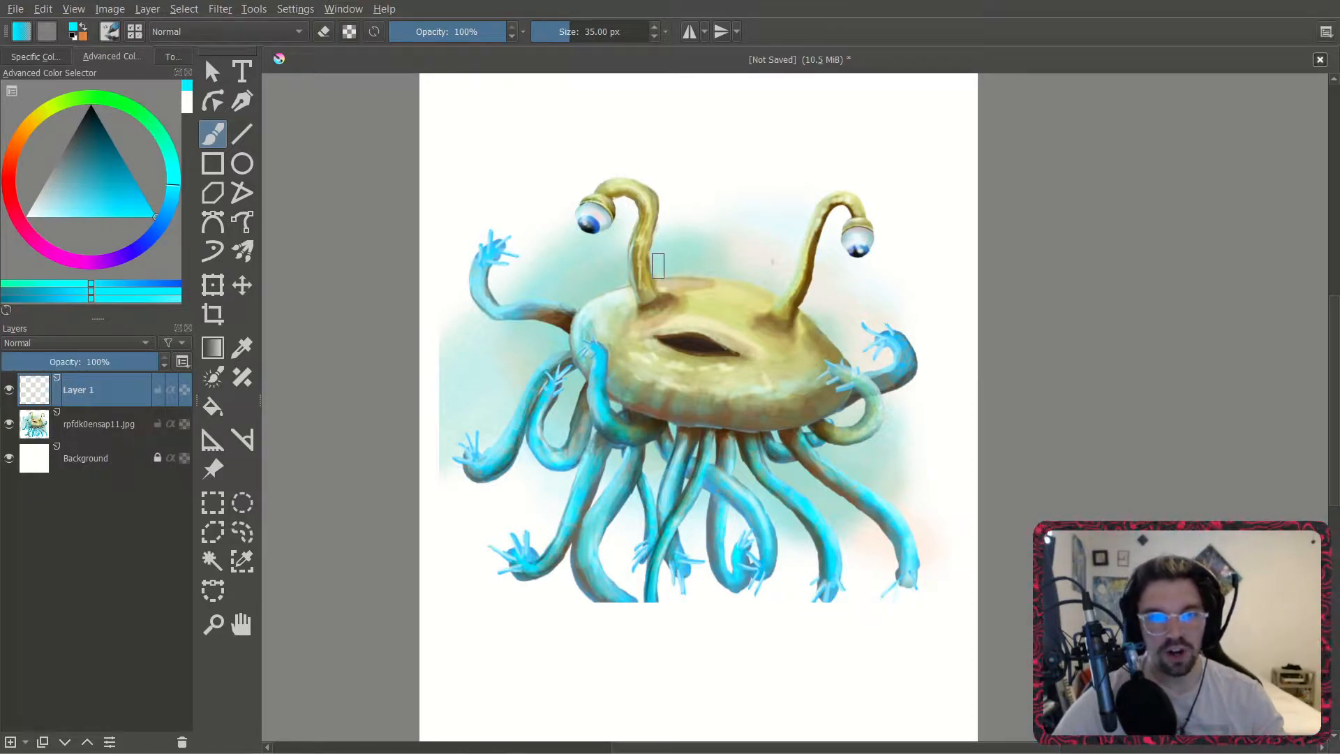
Paint flat cyan over the looping tentacle beside the body and the long tentacle reaching to the lower-left hand on Layer 1.
mouse_move(598, 384)
left_mouse_down()
mouse_move(567, 468)
mouse_move(523, 426)
mouse_move(551, 391)
left_mouse_up()
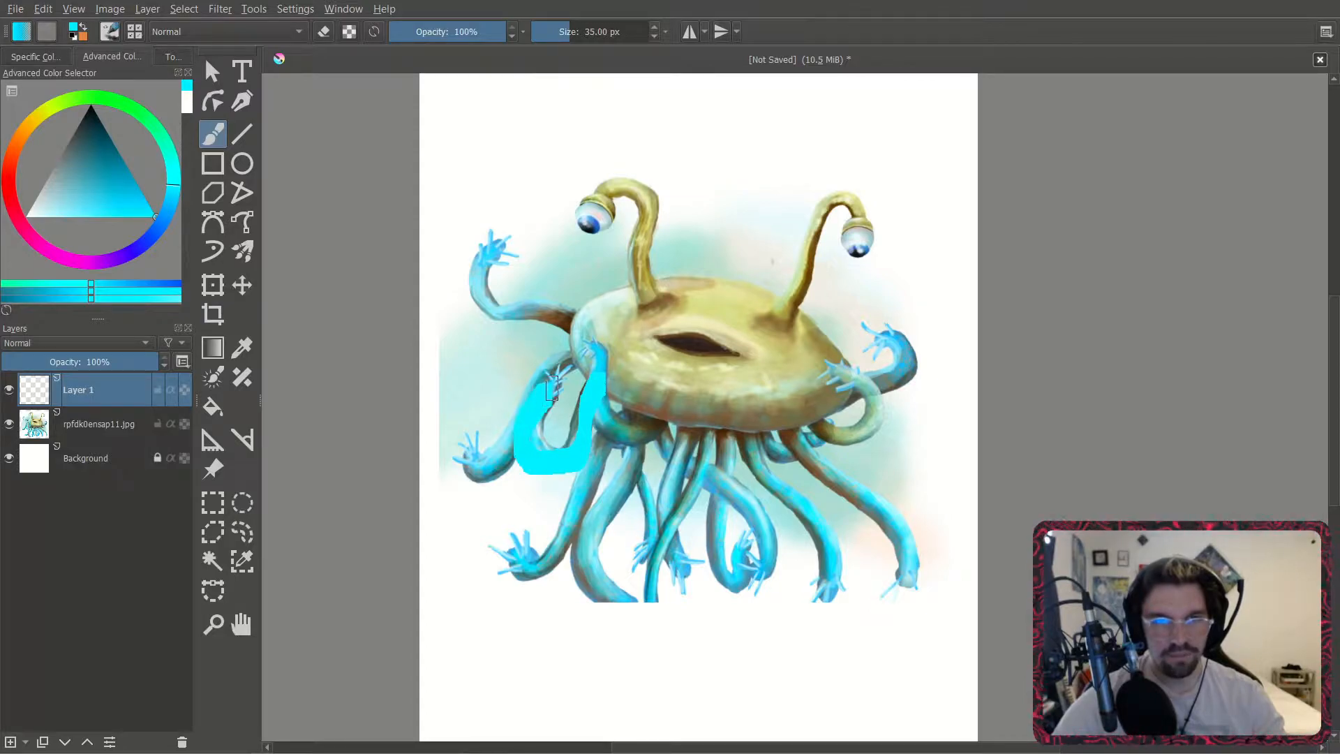
key("ctrl+z")
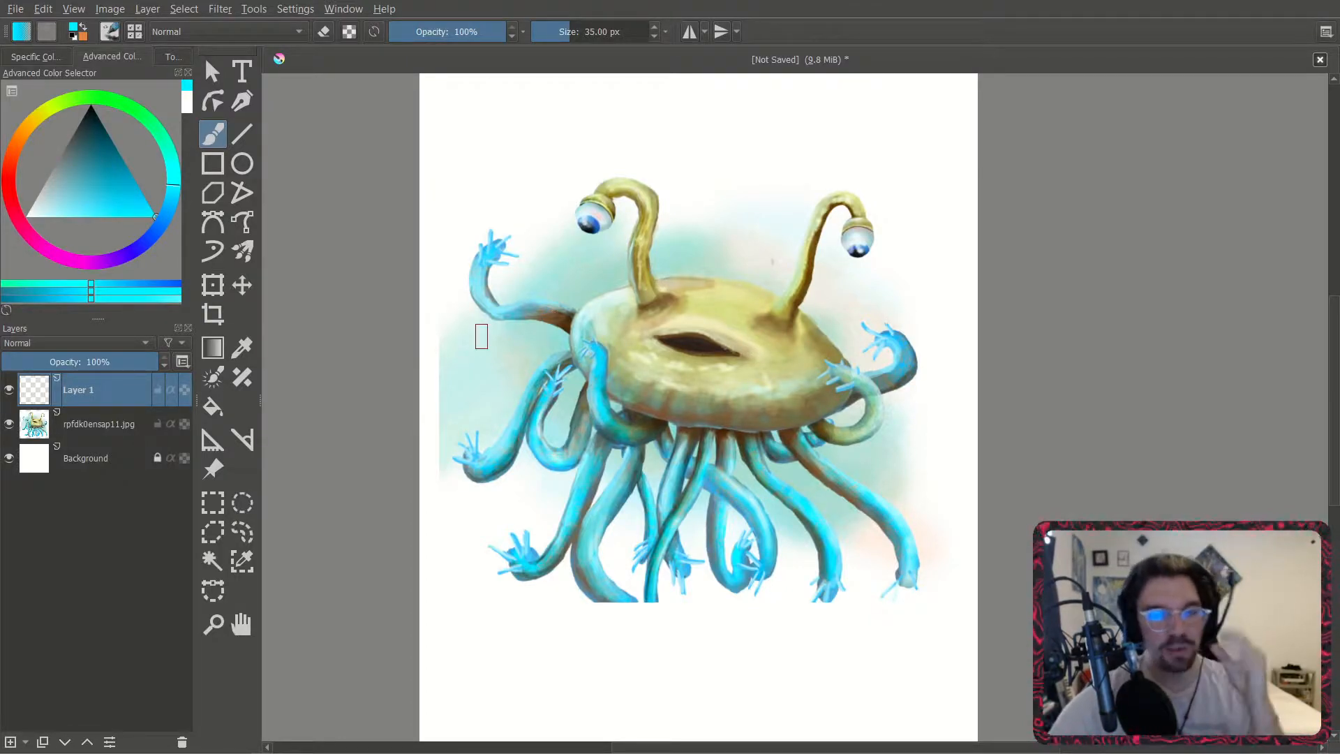
scroll(579, 360, "up", 2)
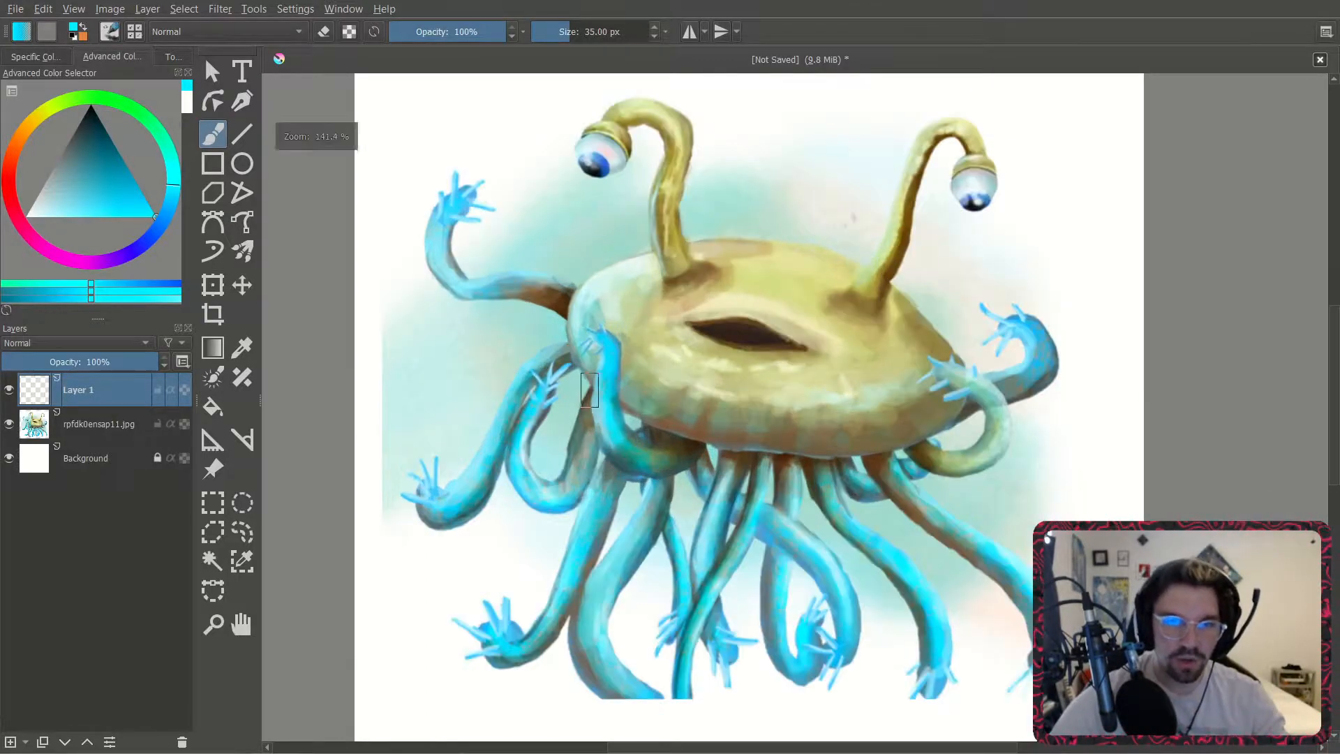
mouse_move(614, 367)
left_mouse_down()
mouse_move(568, 508)
mouse_move(503, 523)
mouse_move(523, 383)
left_mouse_up()
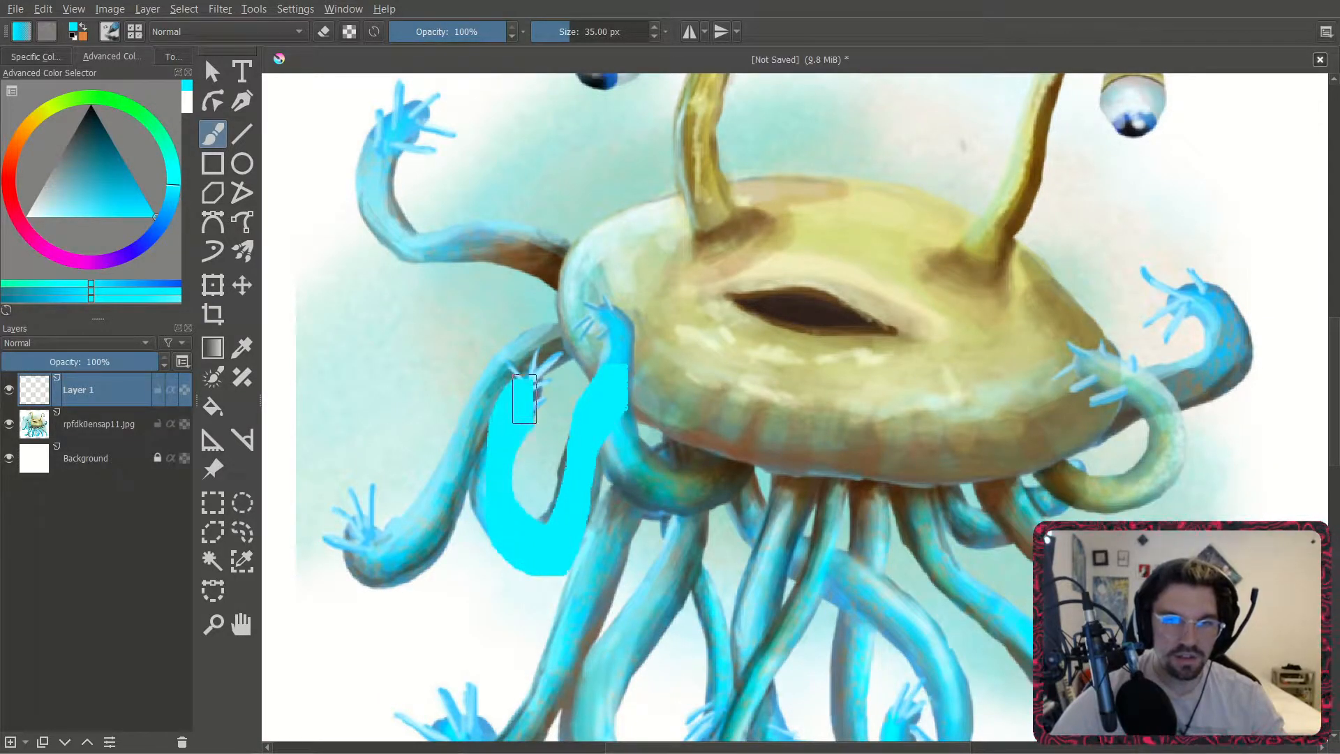
mouse_move(698, 461)
left_mouse_down()
mouse_move(602, 567)
mouse_move(542, 705)
mouse_move(443, 715)
left_mouse_up()
mouse_move(640, 604)
middle_mouse_down("shift")
mouse_move(552, 528)
mouse_move(566, 541)
middle_mouse_up("shift")
middle_click_drag(554, 207, 445, 295, "shift")
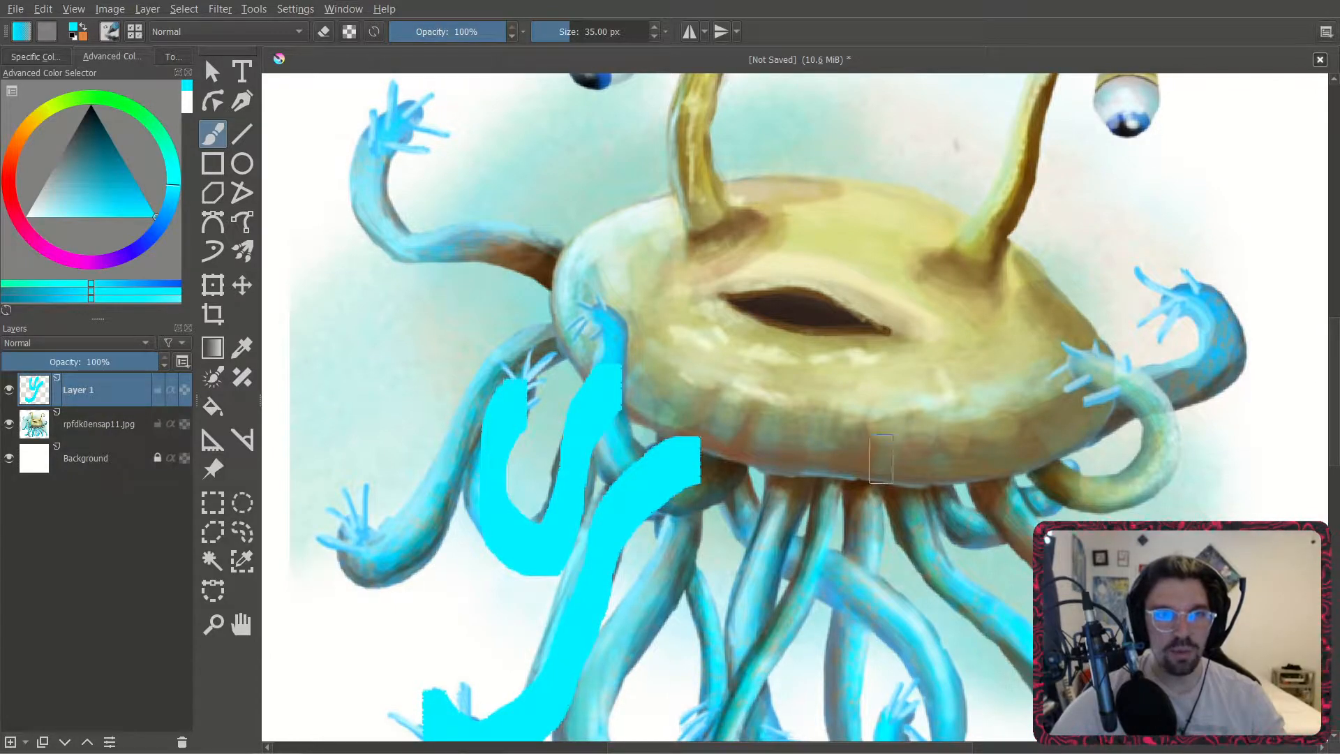
Block in cyan over the tentacle on the body's left edge, the long diagonal ones and the curled ones on the right side.
middle_click_drag(896, 470, 743, 277)
middle_click_drag(604, 279, 661, 322)
mouse_move(643, 298)
left_mouse_down()
mouse_move(579, 324)
mouse_move(506, 234)
mouse_move(503, 148)
left_mouse_up()
mouse_move(625, 273)
left_mouse_down()
mouse_move(641, 351)
mouse_move(710, 415)
left_mouse_up()
mouse_move(804, 475)
left_mouse_down()
mouse_move(846, 607)
mouse_move(837, 630)
left_mouse_up()
mouse_move(799, 319)
left_mouse_down()
mouse_move(872, 457)
mouse_move(958, 547)
mouse_move(972, 651)
left_mouse_up()
mouse_move(827, 316)
left_mouse_down()
mouse_move(900, 380)
mouse_move(1008, 311)
left_mouse_up()
mouse_move(912, 339)
left_mouse_down()
mouse_move(925, 377)
mouse_move(1101, 513)
left_mouse_up()
mouse_move(957, 307)
left_mouse_down()
mouse_move(974, 325)
mouse_move(1047, 335)
mouse_move(1050, 223)
mouse_move(1015, 243)
mouse_move(1047, 255)
mouse_move(1128, 160)
mouse_move(1054, 150)
left_mouse_up()
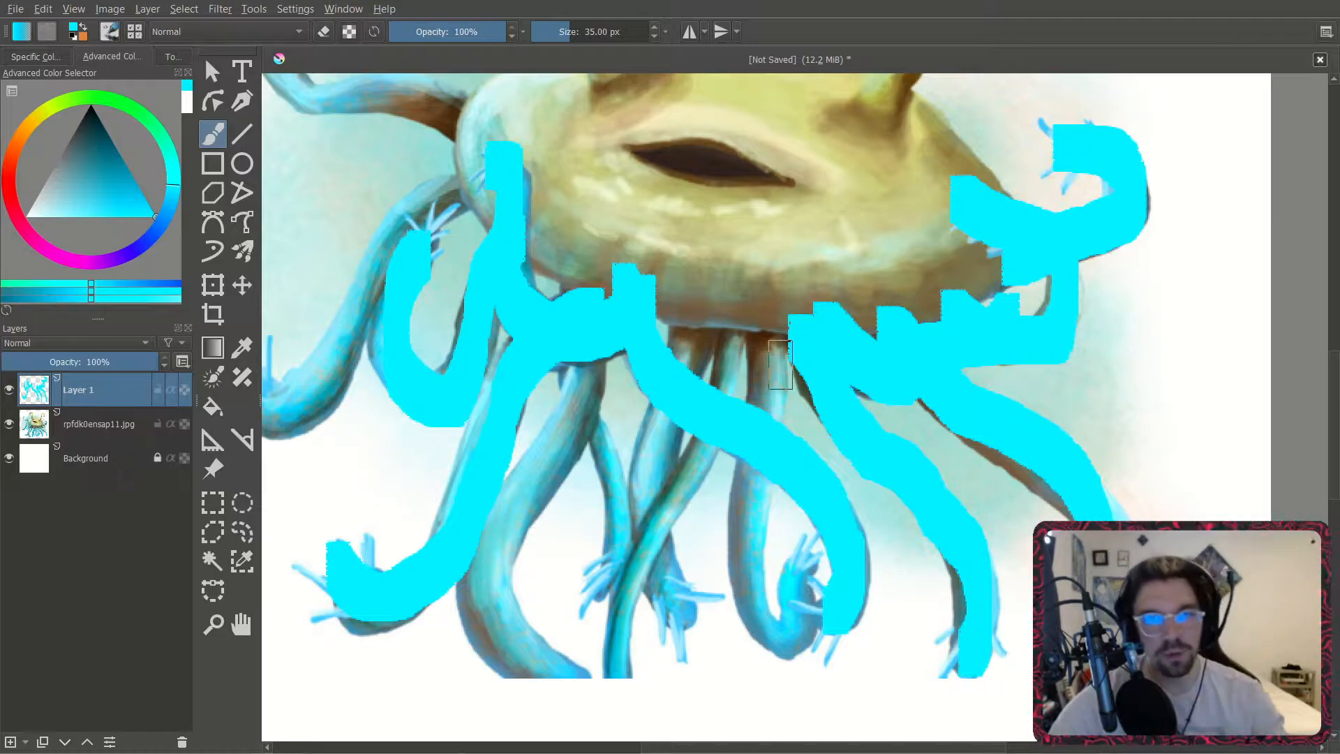
Cover the remaining hanging tentacles under the middle of the body with cyan strokes.
mouse_move(767, 336)
left_mouse_down()
mouse_move(768, 450)
mouse_move(743, 600)
mouse_move(810, 582)
mouse_move(813, 551)
left_mouse_up()
mouse_move(733, 336)
left_mouse_down()
mouse_move(712, 439)
mouse_move(639, 596)
mouse_move(633, 718)
mouse_move(673, 723)
left_mouse_up()
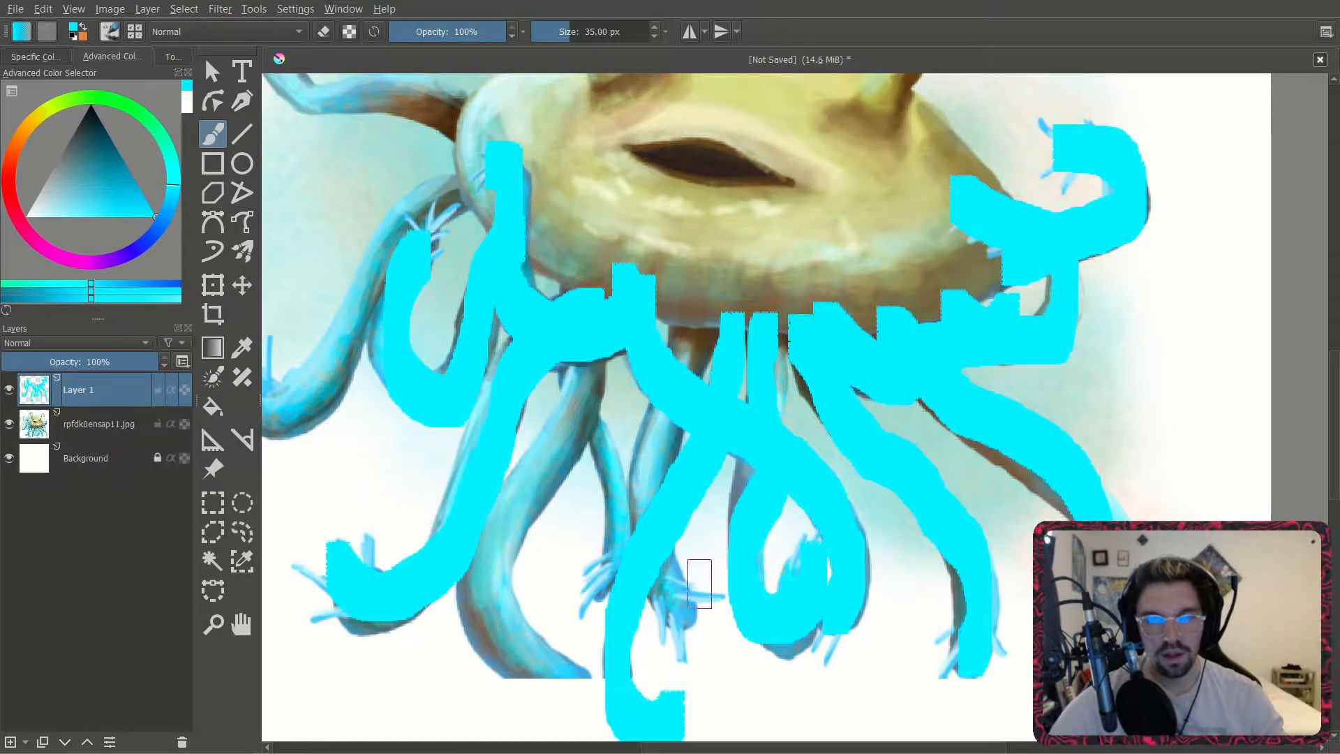
mouse_move(706, 307)
left_mouse_down()
mouse_move(661, 484)
mouse_move(695, 625)
left_mouse_up()
mouse_move(606, 307)
left_mouse_down()
mouse_move(608, 287)
mouse_move(577, 317)
mouse_move(586, 447)
mouse_move(618, 537)
mouse_move(602, 565)
left_mouse_up()
mouse_move(595, 270)
left_mouse_down()
mouse_move(565, 418)
mouse_move(489, 558)
mouse_move(530, 656)
mouse_move(583, 656)
left_mouse_up()
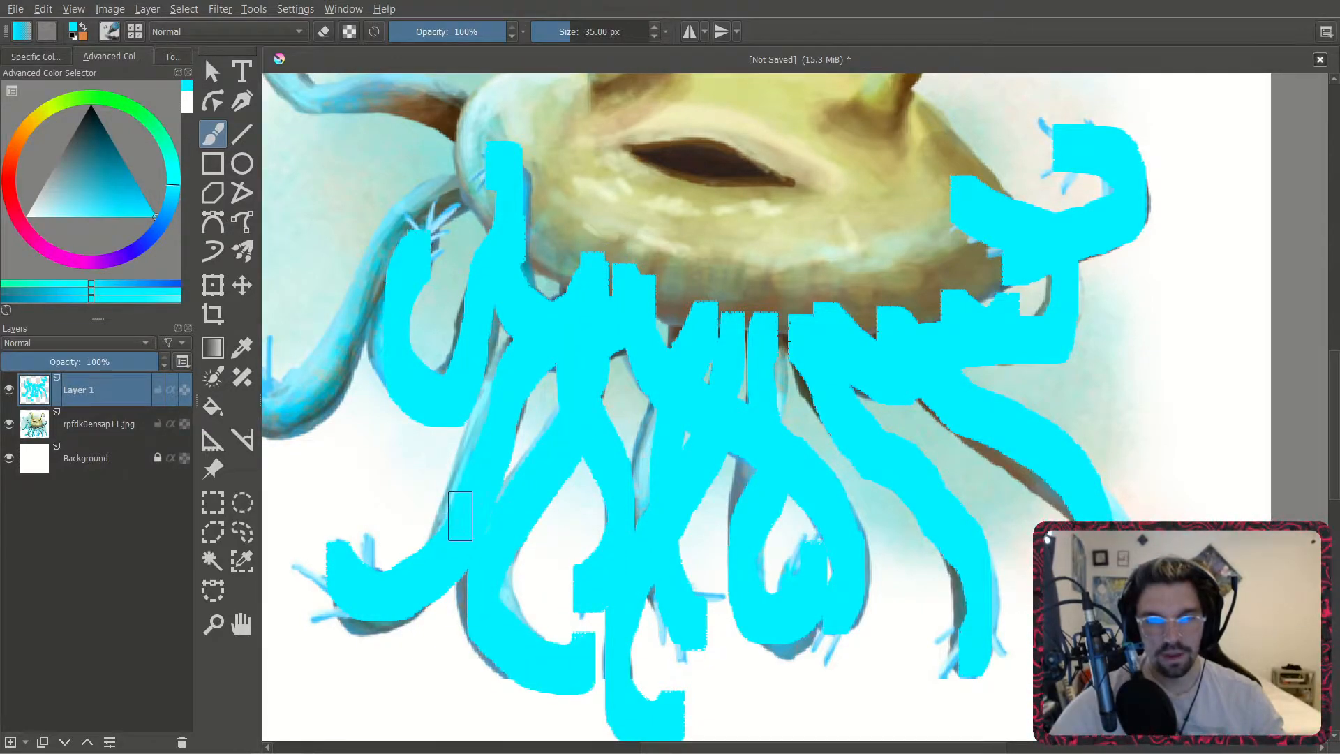
Paint cyan over the outer lower-left tentacle and the raised upper-left tentacle.
middle_click_drag(503, 315, 726, 378)
mouse_move(675, 256)
left_mouse_down()
mouse_move(565, 418)
mouse_move(464, 384)
left_mouse_up()
middle_click_drag(592, 195, 702, 329)
mouse_move(702, 328)
left_mouse_down()
mouse_move(719, 342)
mouse_move(516, 321)
mouse_move(579, 188)
mouse_move(610, 167)
left_mouse_up()
middle_click_drag(839, 244, 829, 241)
Pick a pale aqua-green brush colour and set the brush size to 10 px.
scroll(829, 242, "down", 5)
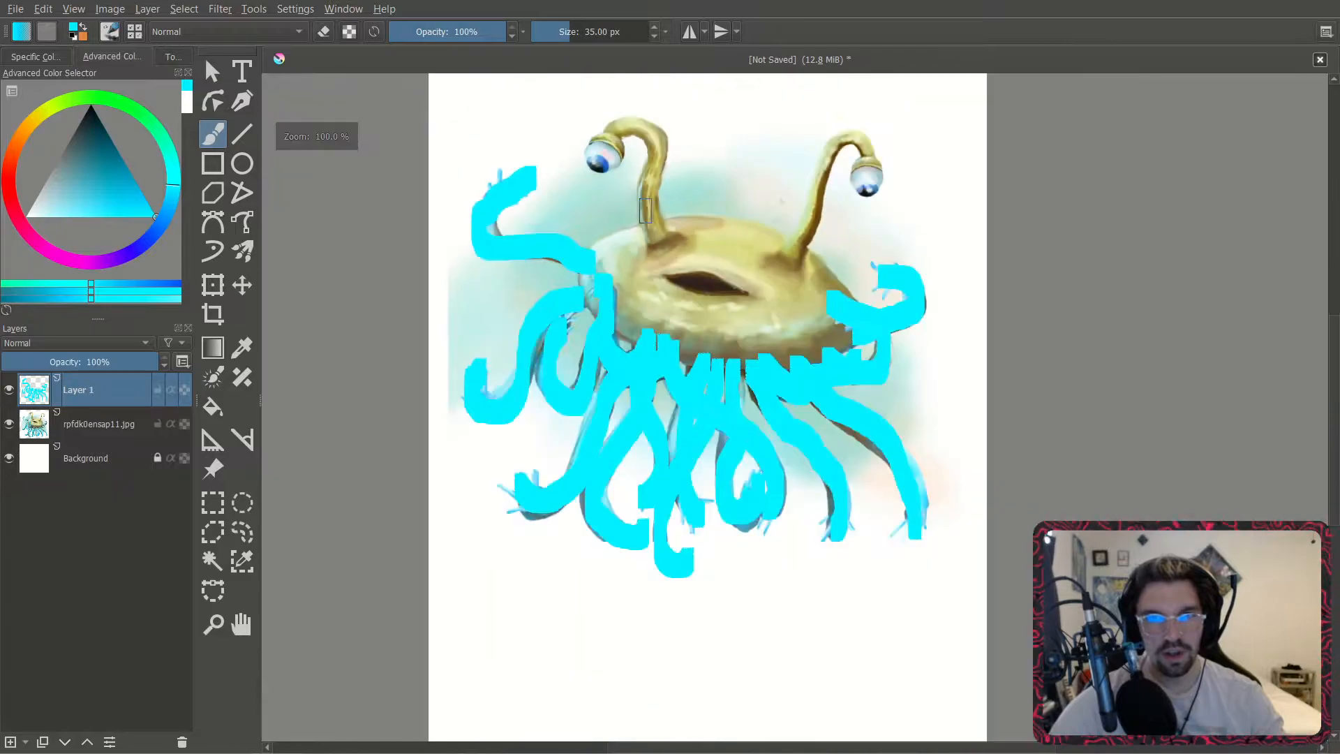
scroll(542, 203, "up", 6)
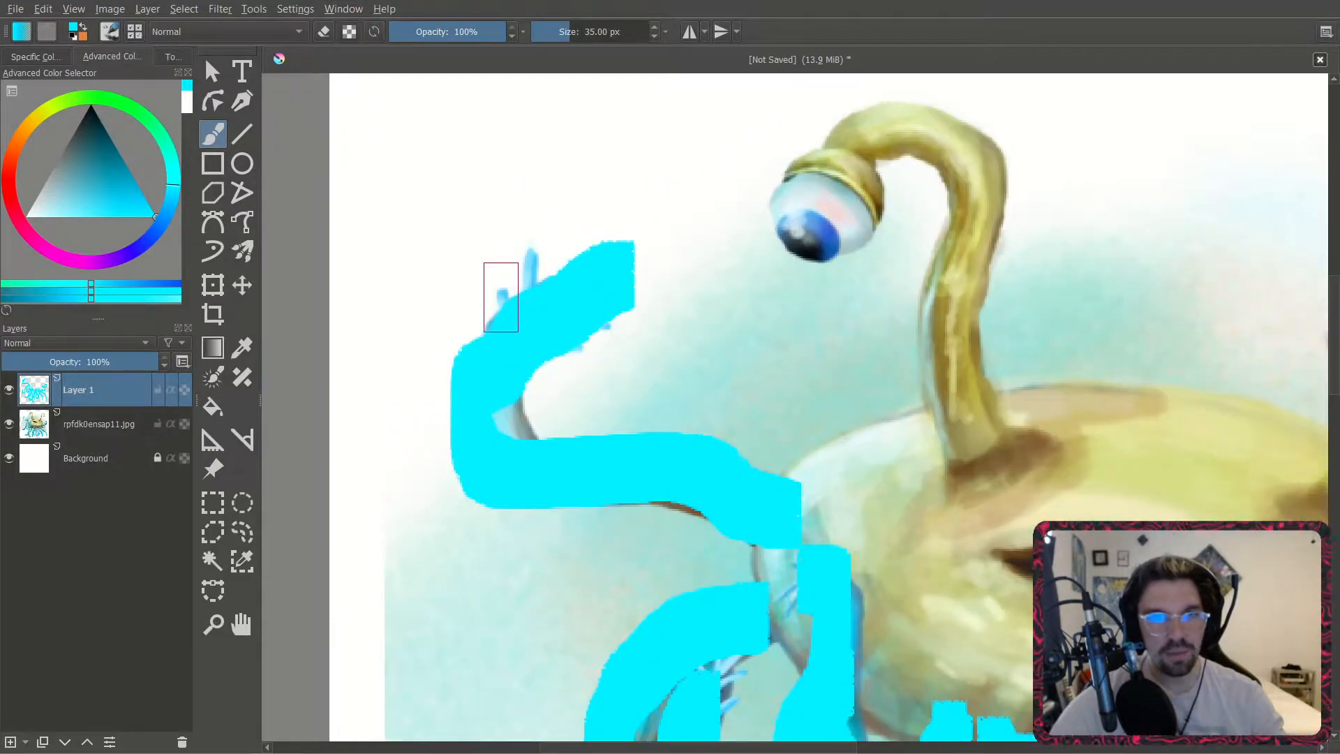
left_click_drag(143, 180, 78, 215)
left_click_drag(179, 181, 177, 148)
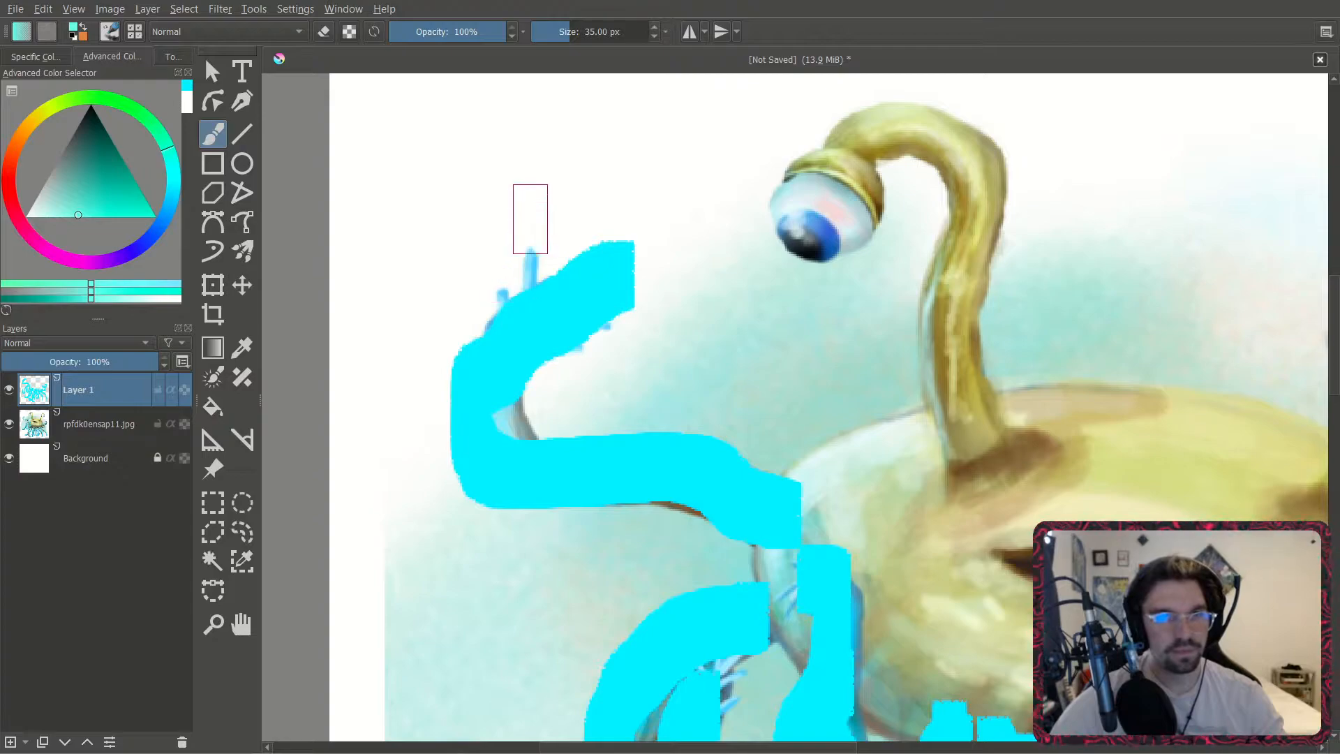
right_click(589, 26)
type("10")
key("Return")
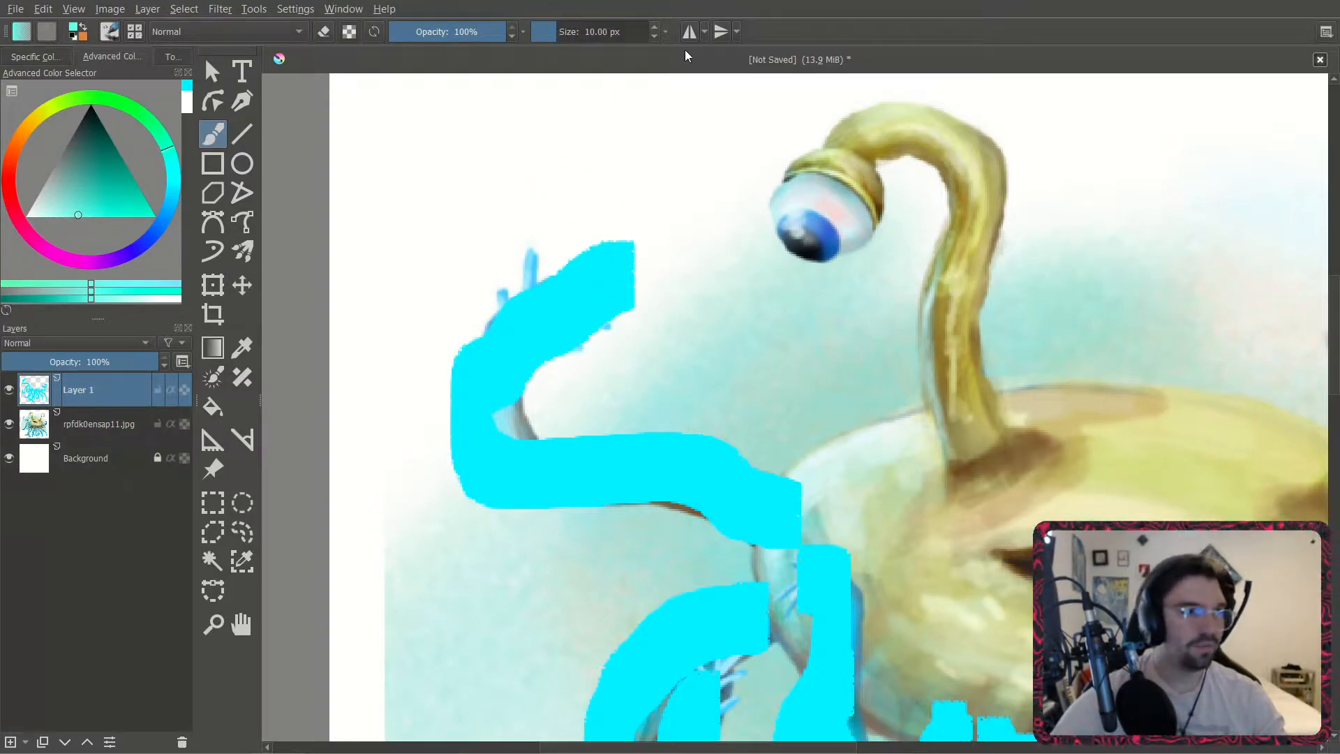
Paint short aqua-green fingers on the hand of the raised upper-left tentacle.
left_click_drag(526, 305, 531, 270)
left_click_drag(505, 330, 482, 279)
mouse_move(618, 335)
left_mouse_down()
mouse_move(595, 314)
mouse_move(665, 256)
mouse_move(614, 205)
left_mouse_up()
left_click_drag(559, 344, 580, 354)
Paint aqua-green fingers on the hand of the outer lower-left tentacle.
mouse_move(688, 448)
middle_mouse_down()
mouse_move(613, 362)
mouse_move(597, 317)
middle_mouse_up()
middle_click_drag(619, 531, 652, 317)
mouse_move(386, 545)
left_mouse_down()
mouse_move(424, 514)
mouse_move(452, 445)
mouse_move(398, 413)
left_mouse_up()
left_click_drag(373, 488, 339, 423)
left_click_drag(377, 520, 345, 494)
left_click_drag(363, 573, 315, 586)
Add aqua-green fingers to the looping tentacle's hand and to the hand resting against the body's left edge.
mouse_move(619, 389)
left_mouse_down()
mouse_move(666, 381)
mouse_move(671, 332)
mouse_move(593, 314)
left_mouse_up()
left_click_drag(580, 395, 538, 352)
mouse_move(610, 440)
left_mouse_down()
mouse_move(641, 430)
mouse_move(578, 388)
left_mouse_up()
left_click_drag(578, 436, 559, 426)
middle_click_drag(749, 257, 679, 297)
mouse_move(663, 311)
left_mouse_down()
mouse_move(660, 290)
mouse_move(622, 294)
mouse_move(646, 229)
left_mouse_up()
mouse_move(666, 276)
left_mouse_down()
mouse_move(686, 216)
mouse_move(746, 250)
left_mouse_up()
Paint aqua-green fingers on the hand of the long tentacle at the lower left of the creature.
middle_click_drag(736, 377, 716, 284)
scroll(697, 442, "down", 5)
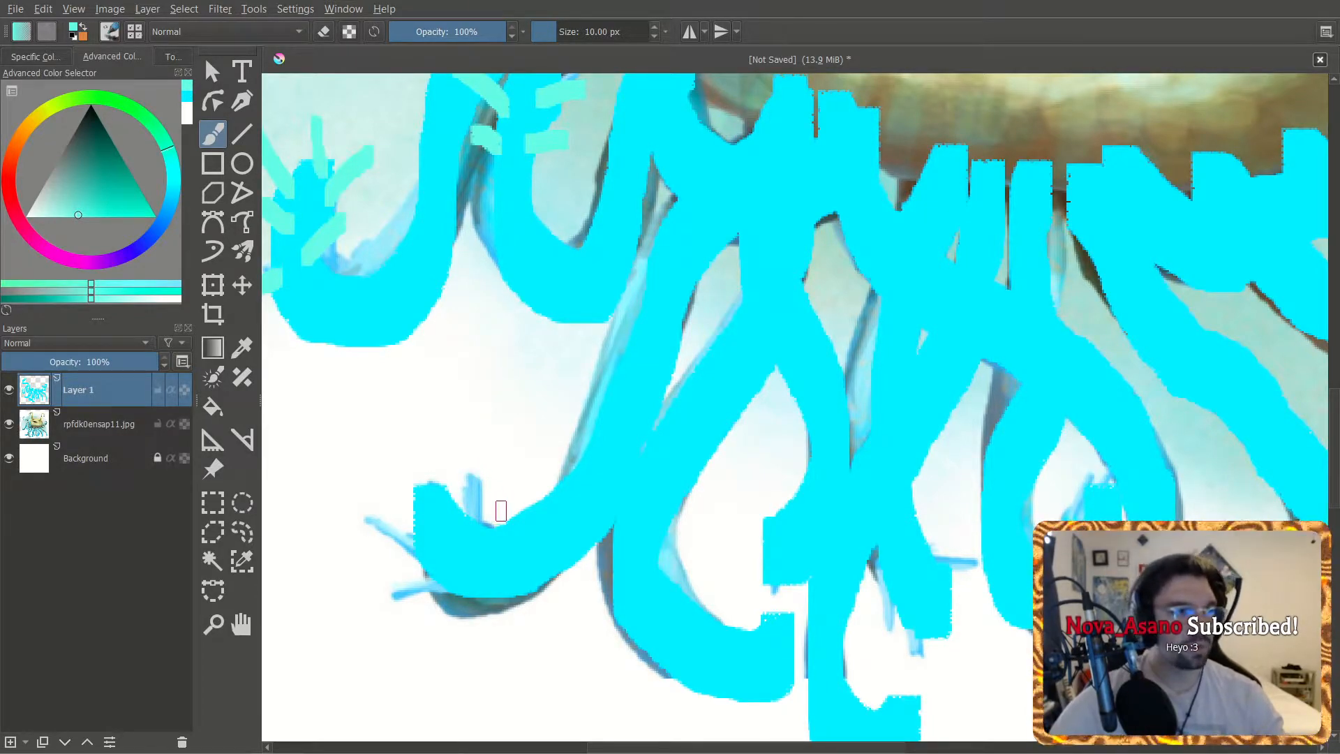
scroll(465, 446, "down", 3)
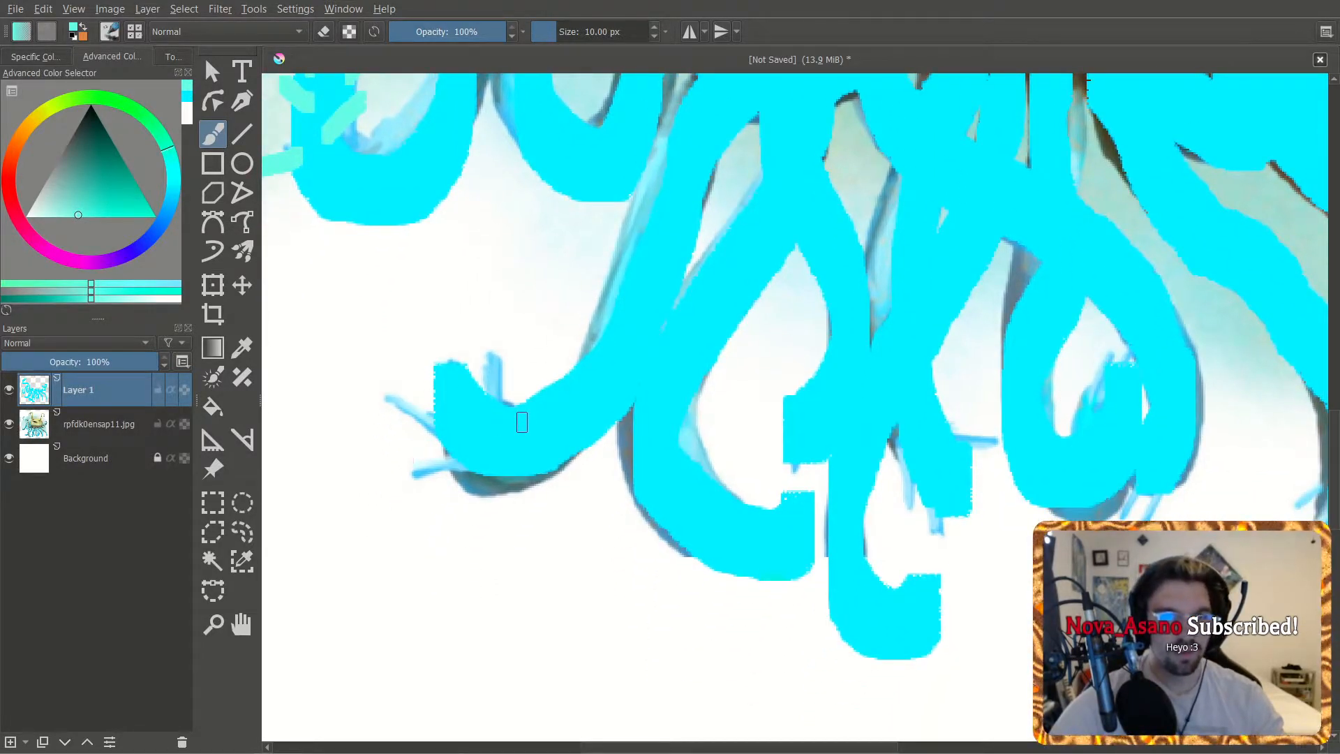
left_click_drag(497, 427, 496, 334)
mouse_move(390, 400)
left_mouse_down()
mouse_move(457, 434)
mouse_move(446, 354)
left_mouse_up()
left_click_drag(474, 458, 442, 487)
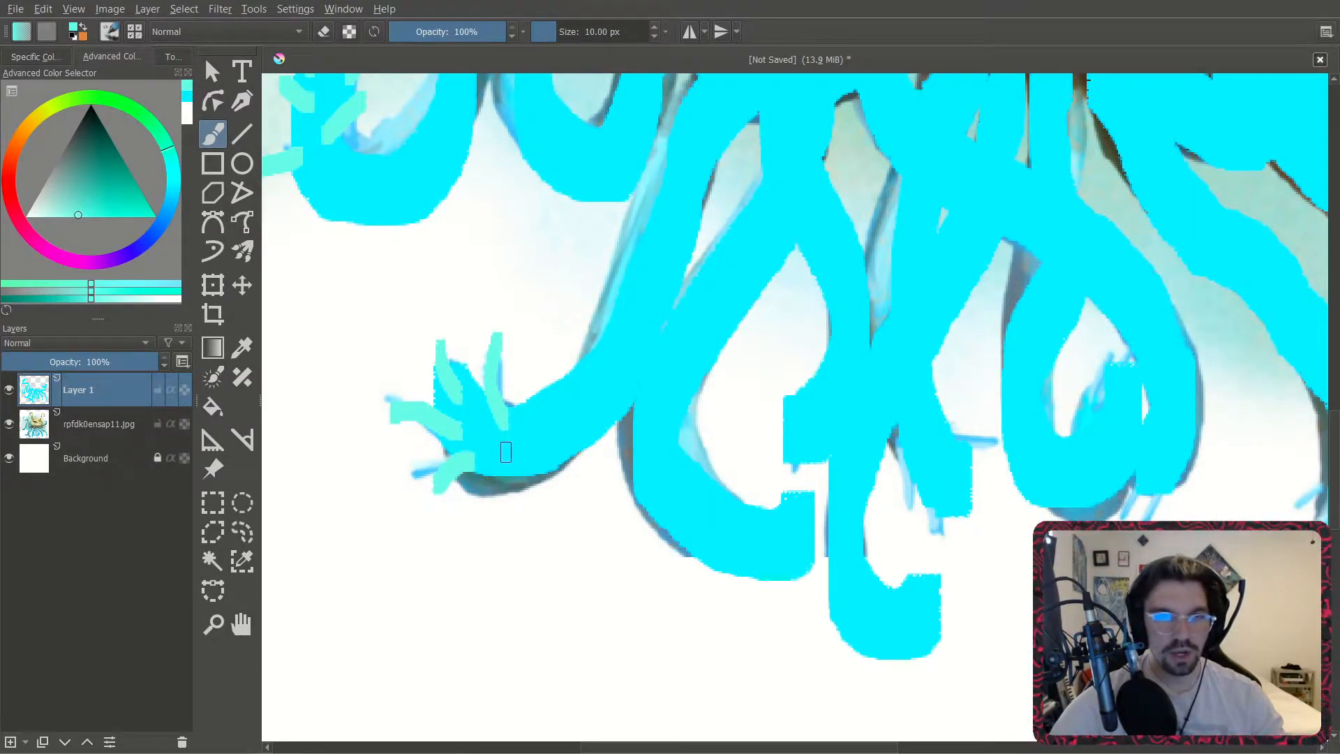
Paint aqua-green fingers around the end of the next hanging tentacle, redoing the stroke that goes wrong.
middle_click_drag(770, 495, 689, 514)
mouse_move(682, 543)
left_mouse_down()
mouse_move(669, 501)
mouse_move(696, 485)
left_mouse_up()
key("ctrl+z")
mouse_move(722, 538)
left_mouse_down()
mouse_move(744, 512)
mouse_move(716, 618)
mouse_move(679, 605)
left_mouse_up()
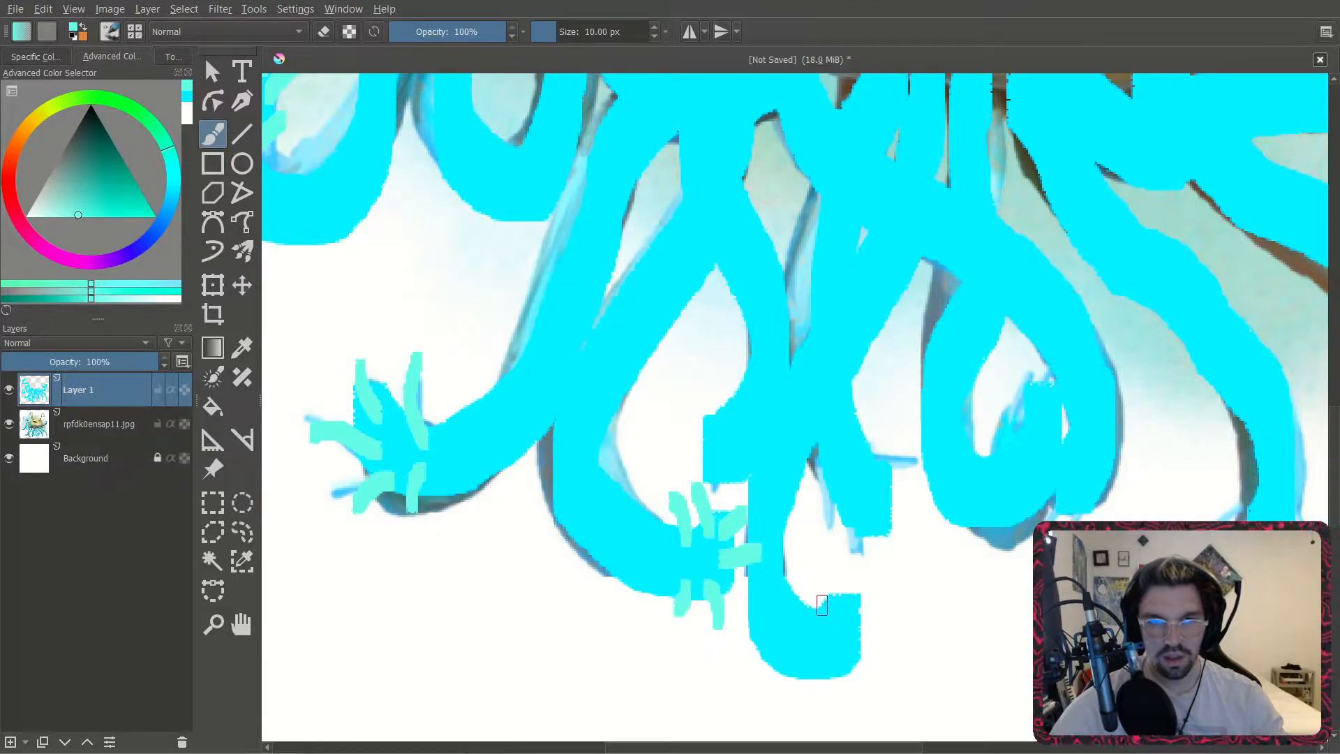
Add aqua-green fingers around the end of the lowest central tentacle.
middle_click_drag(823, 604, 795, 563)
mouse_move(774, 575)
left_mouse_down()
mouse_move(782, 541)
mouse_move(818, 532)
mouse_move(812, 578)
mouse_move(873, 548)
left_mouse_up()
mouse_move(813, 597)
left_mouse_down()
mouse_move(850, 600)
mouse_move(807, 664)
left_mouse_up()
left_click_drag(778, 621, 753, 670)
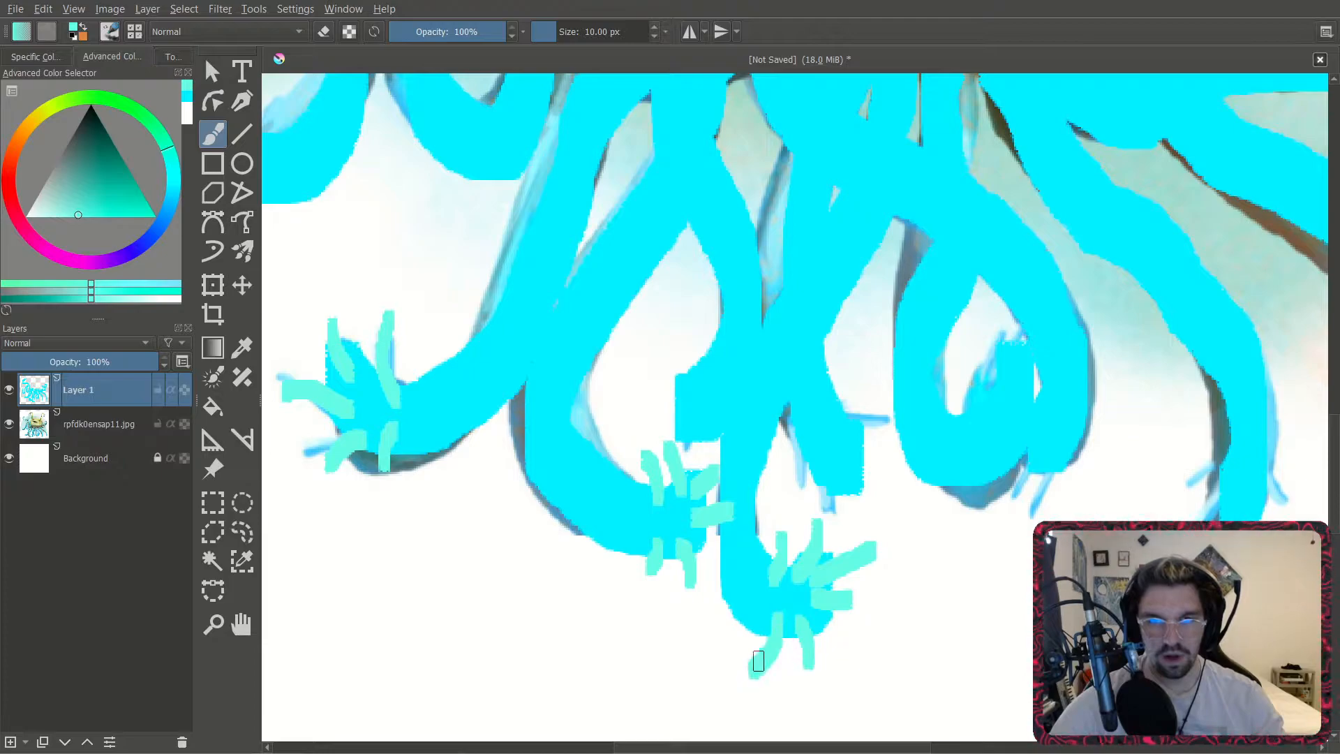
Paint aqua-green fingers on the two short central tentacle ends above the lowest hand.
middle_click_drag(858, 500, 799, 525)
mouse_move(756, 464)
left_mouse_down()
mouse_move(720, 504)
mouse_move(808, 539)
left_mouse_up()
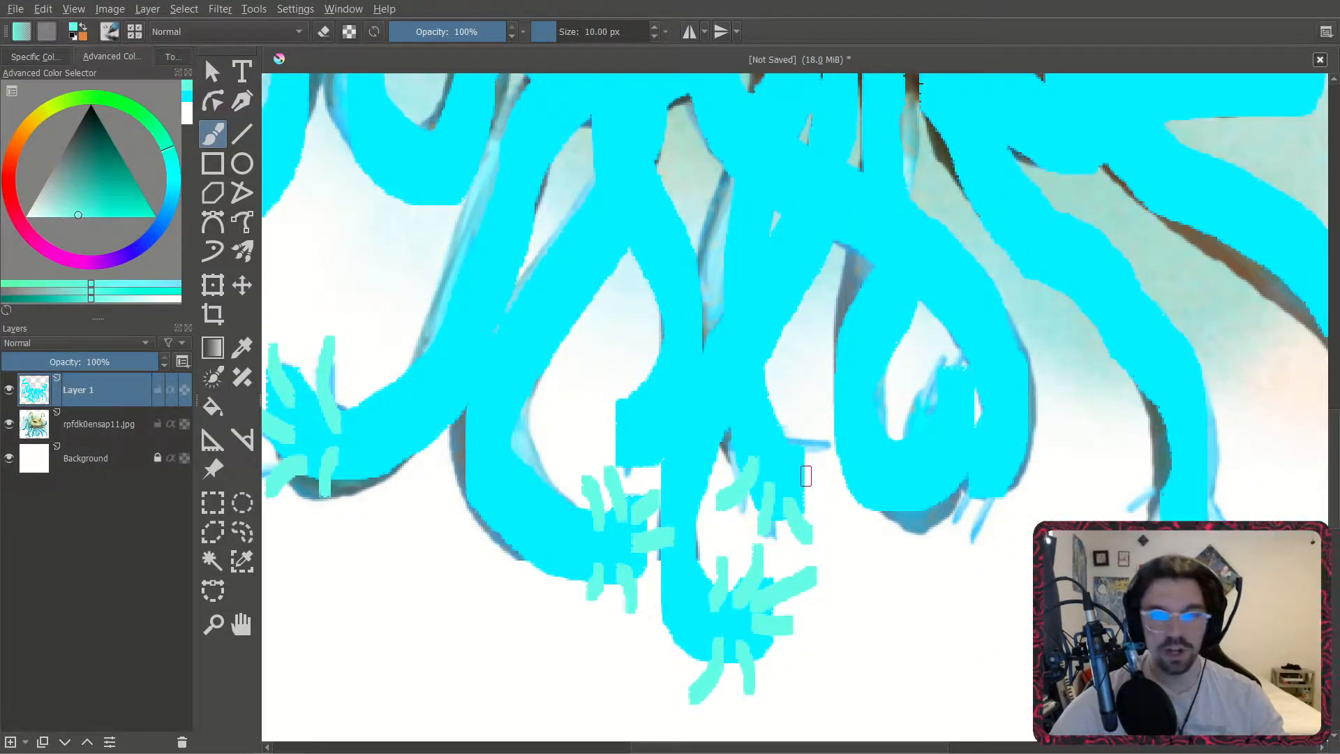
mouse_move(790, 473)
left_mouse_down()
mouse_move(831, 475)
mouse_move(808, 417)
left_mouse_up()
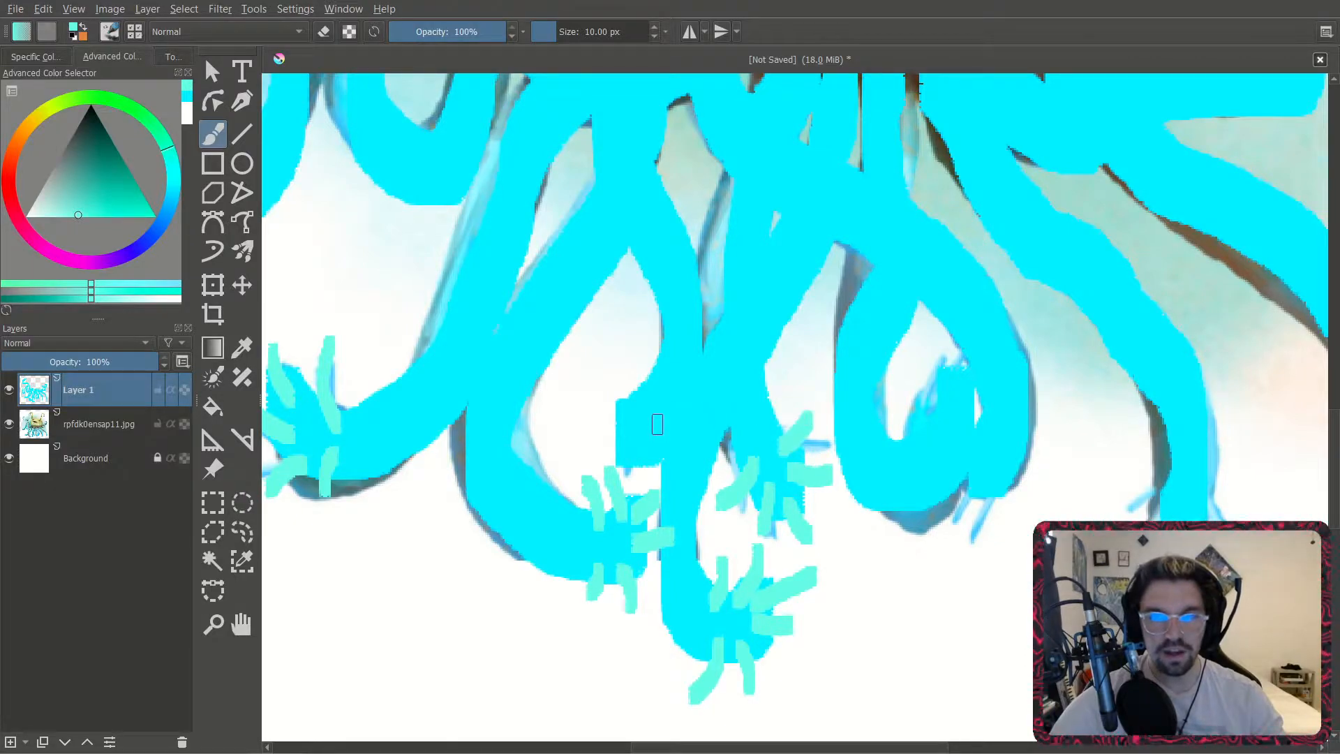
mouse_move(640, 409)
left_mouse_down()
mouse_move(593, 396)
mouse_move(634, 467)
mouse_move(669, 458)
left_mouse_up()
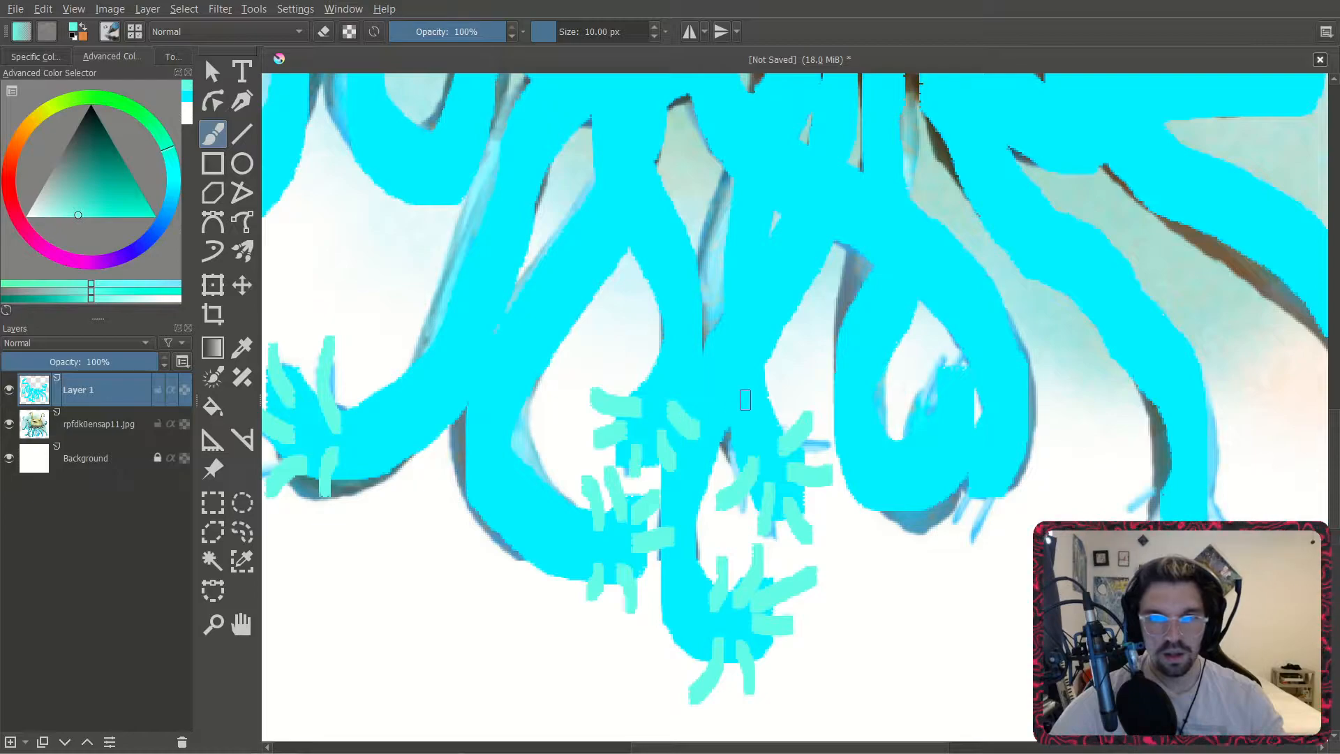
Paint aqua-green fingers on the two overlapping hands where the coiled tentacles meet, right of centre.
scroll(740, 402, "down", 3)
scroll(739, 401, "up", 5)
mouse_move(679, 334)
left_mouse_down()
mouse_move(646, 263)
mouse_move(706, 117)
left_mouse_up()
left_click_drag(749, 234, 802, 155)
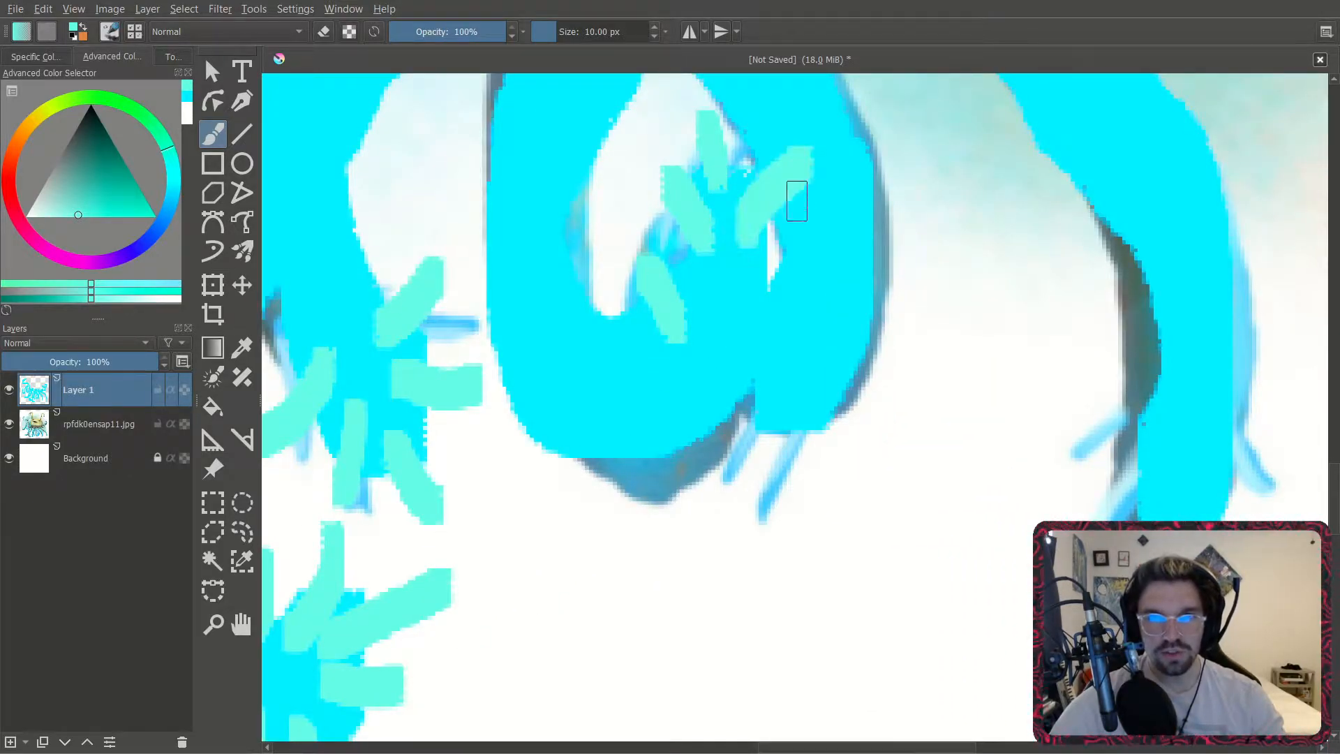
left_click_drag(736, 294, 808, 263)
left_click_drag(730, 365, 783, 353)
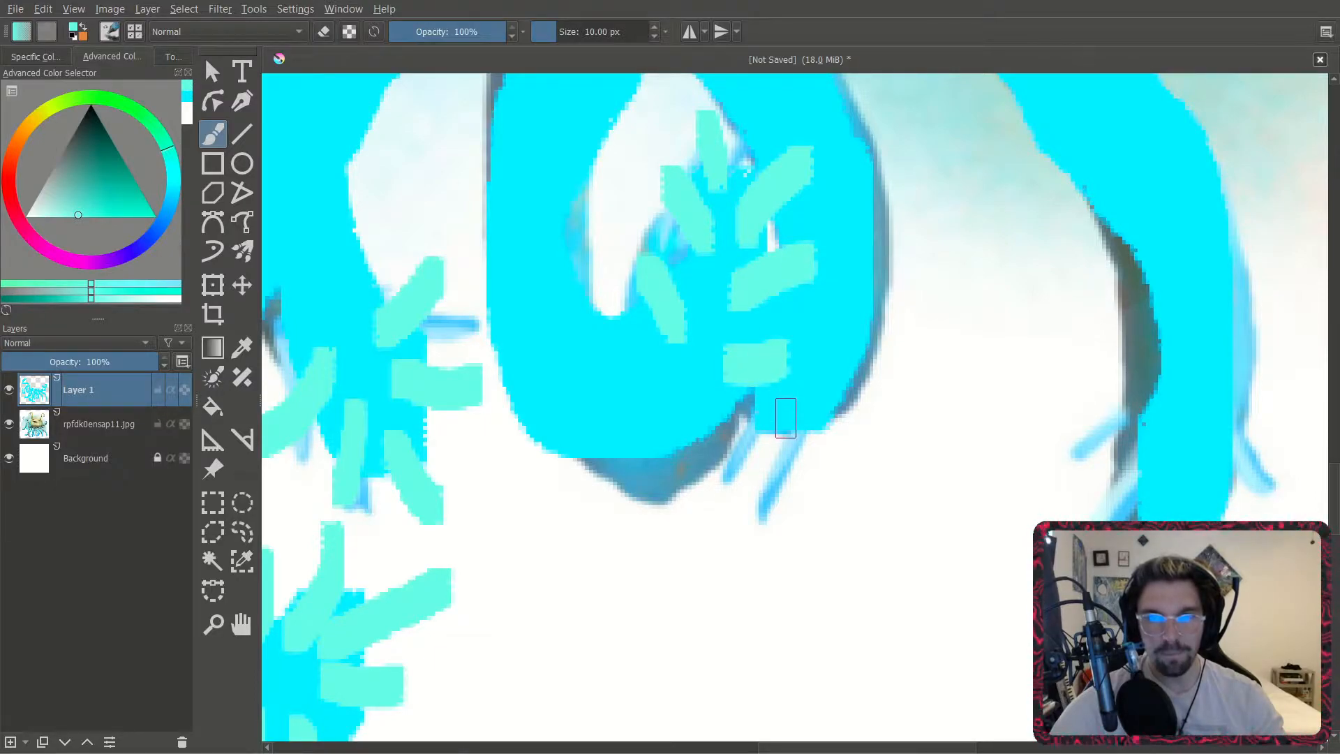
left_click_drag(771, 413, 723, 480)
left_click_drag(817, 387, 855, 447)
left_click_drag(837, 310, 868, 343)
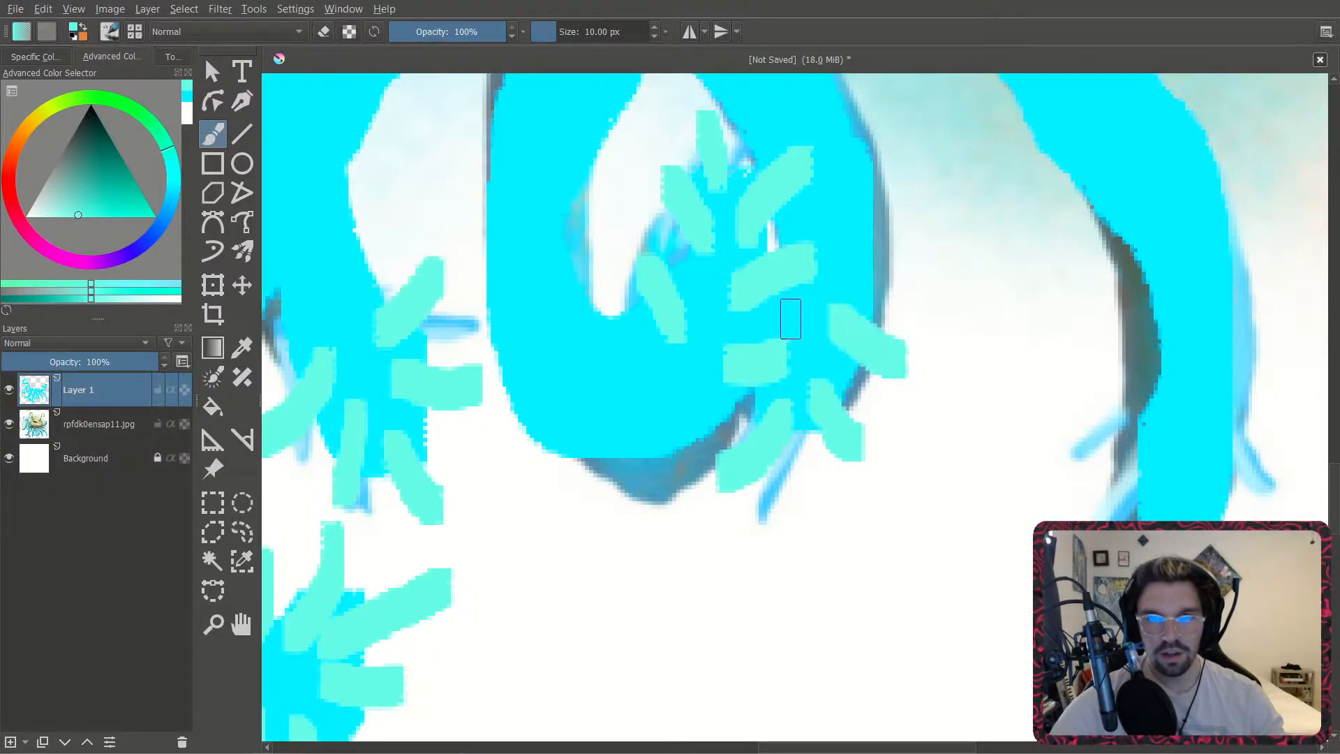
Add aqua-green fingers on both sides of the second-rightmost hanging tentacle's end.
scroll(802, 338, "down", 3)
scroll(818, 337, "down", 2)
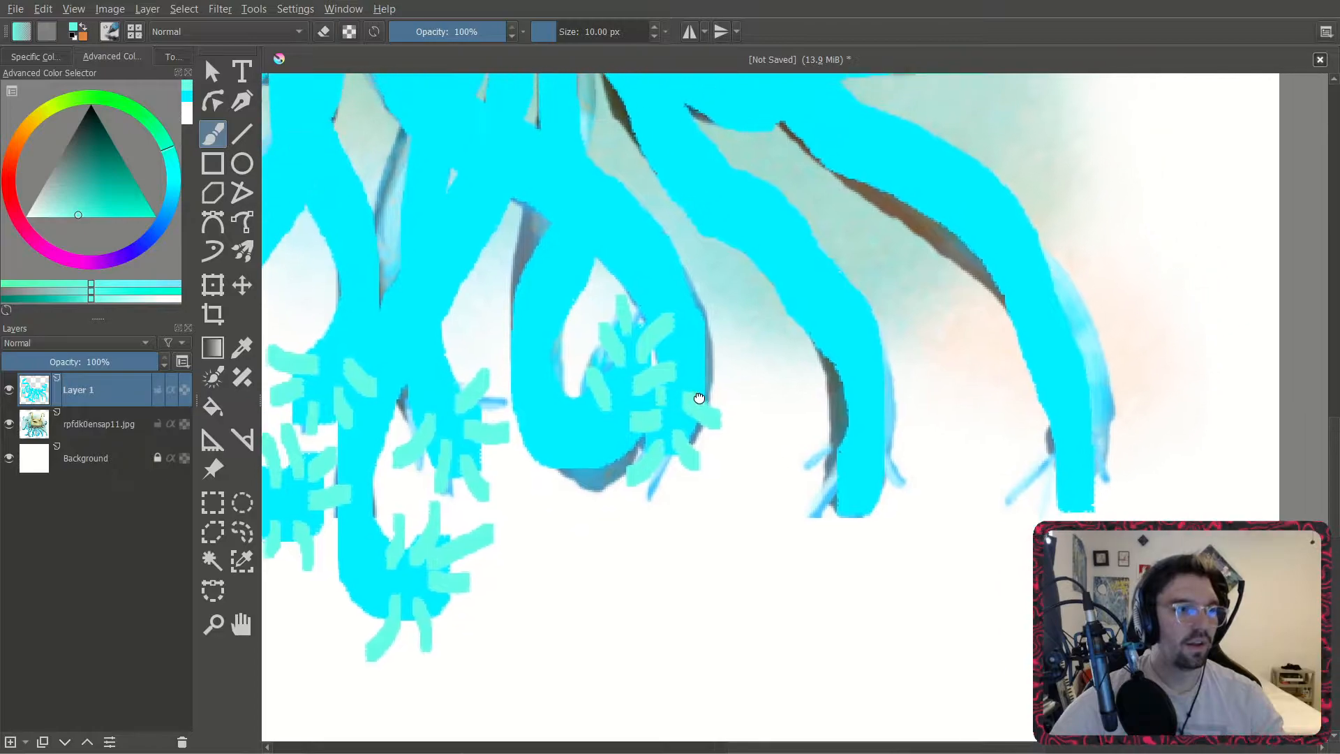
scroll(769, 361, "up", 3)
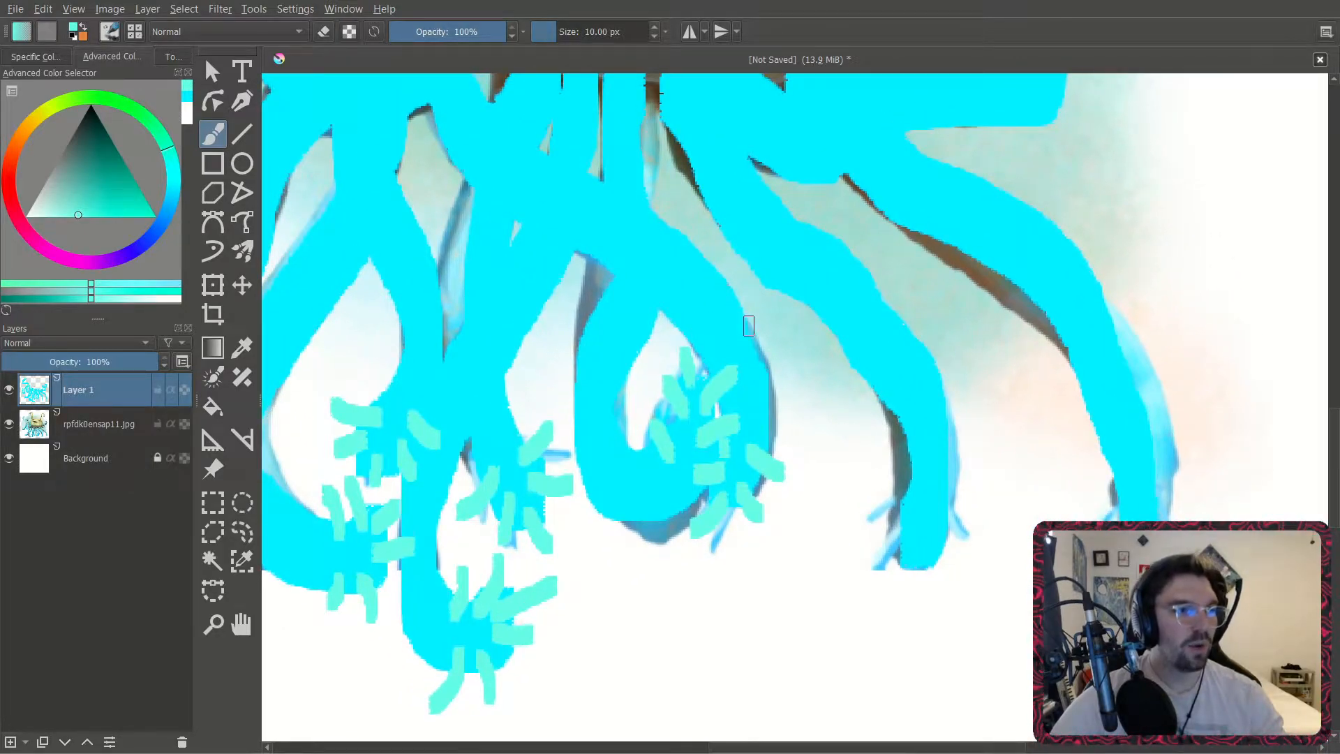
scroll(841, 421, "up", 5)
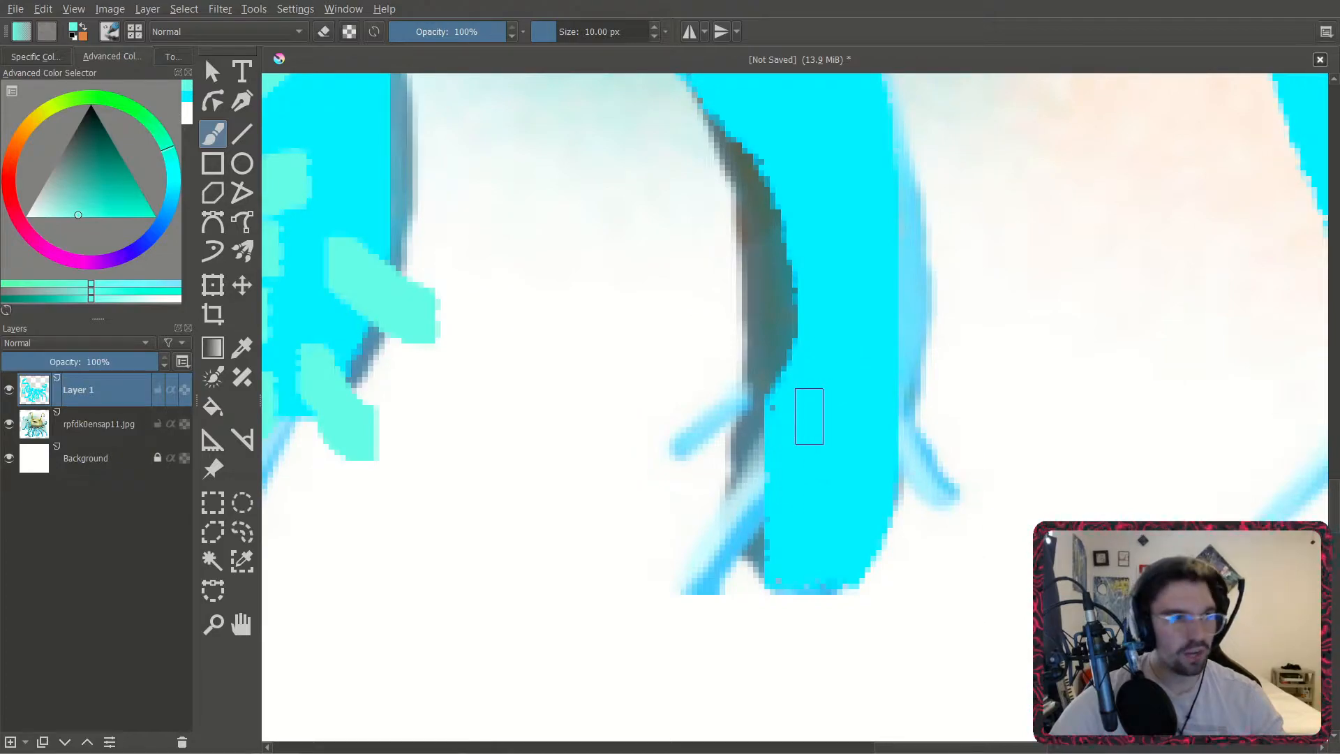
left_click_drag(799, 410, 691, 422)
left_click_drag(796, 521, 707, 609)
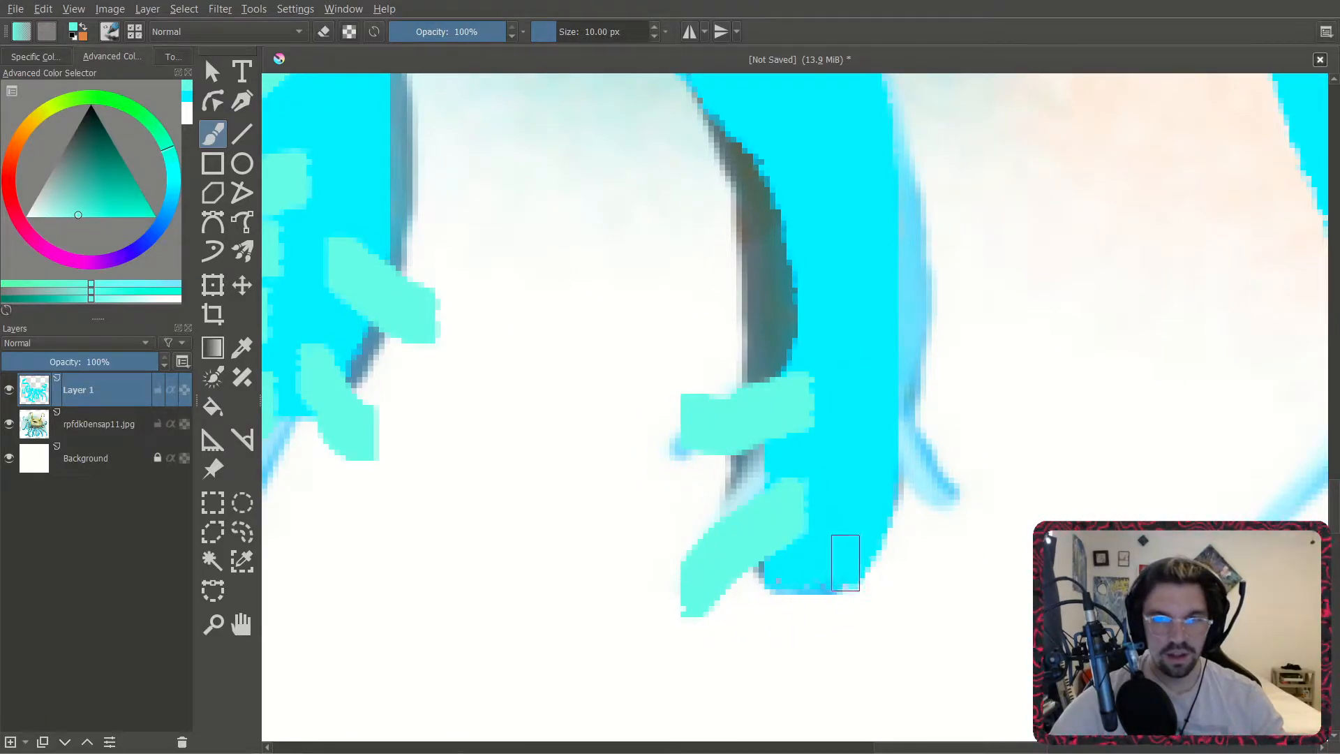
left_click_drag(844, 559, 883, 643)
left_click_drag(869, 439, 956, 527)
scroll(1029, 404, "down", 3)
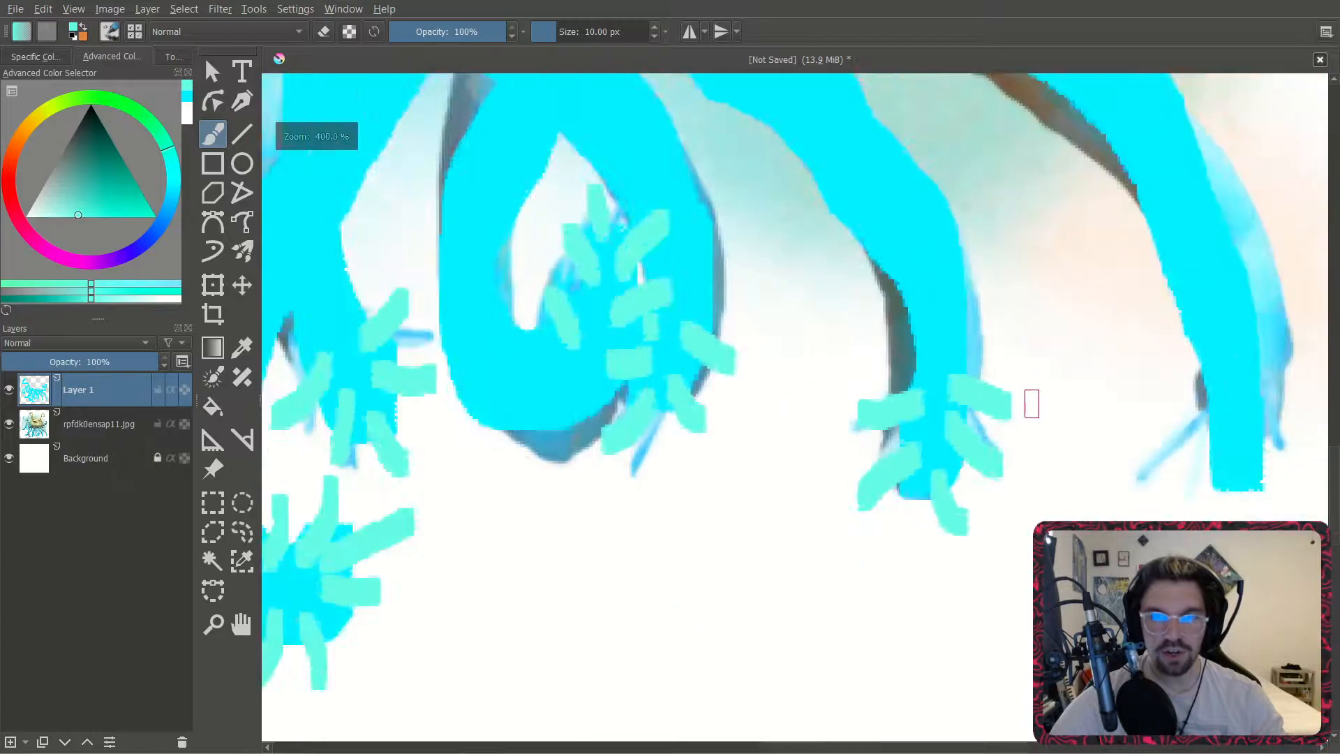
Paint aqua-green fingers on the end of the rightmost hanging tentacle.
middle_click_drag(1033, 405, 784, 346)
scroll(893, 366, "up", 3)
mouse_move(872, 300)
left_mouse_down()
mouse_move(796, 392)
mouse_move(894, 392)
mouse_move(823, 470)
left_mouse_up()
left_click_drag(914, 487, 868, 568)
left_click_drag(944, 407, 1044, 456)
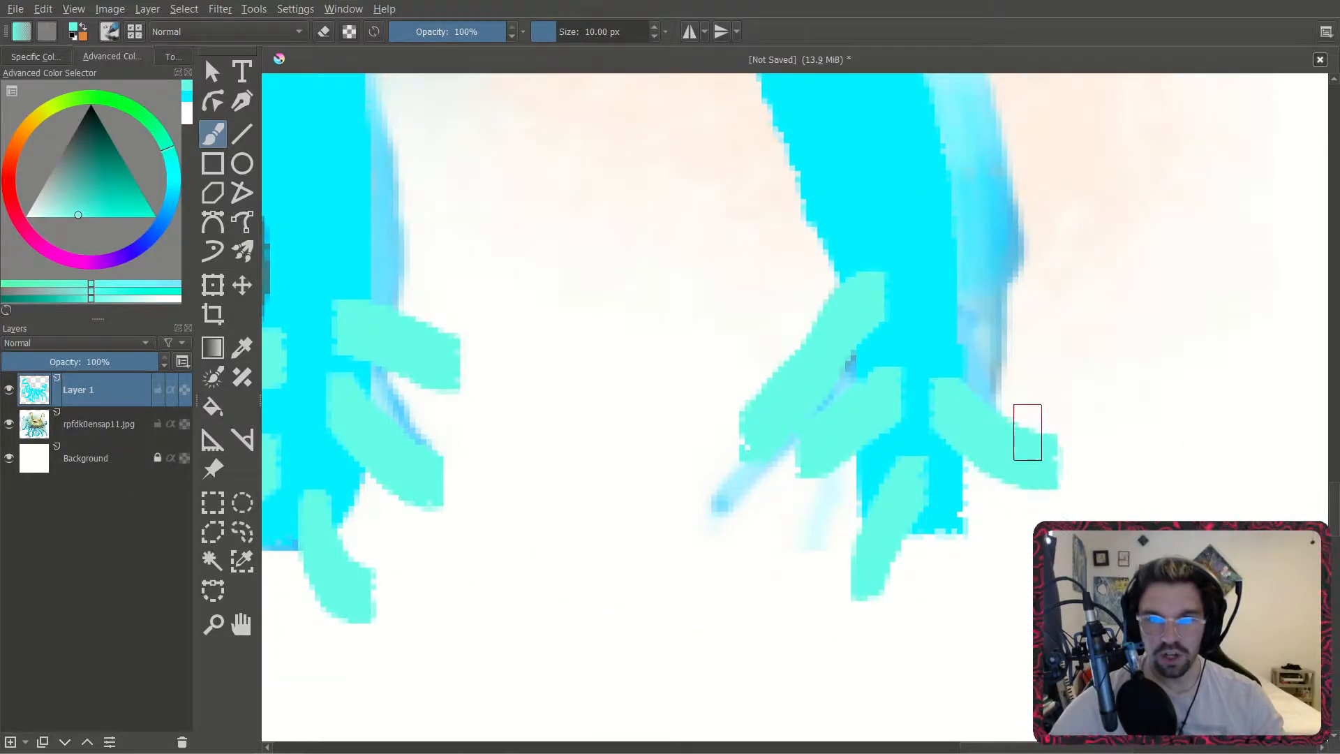
left_click_drag(915, 312, 1062, 346)
Paint aqua-green fingers around the hand of the raised upper-right tentacle.
mouse_move(922, 189)
left_mouse_down()
mouse_move(938, 192)
mouse_move(813, 132)
mouse_move(900, 101)
mouse_move(956, 104)
left_mouse_up()
scroll(987, 202, "down", 5)
scroll(952, 194, "down", 2)
scroll(937, 200, "up", 5)
mouse_move(873, 211)
left_mouse_down()
mouse_move(803, 234)
mouse_move(824, 290)
left_mouse_up()
left_click_drag(936, 243, 888, 307)
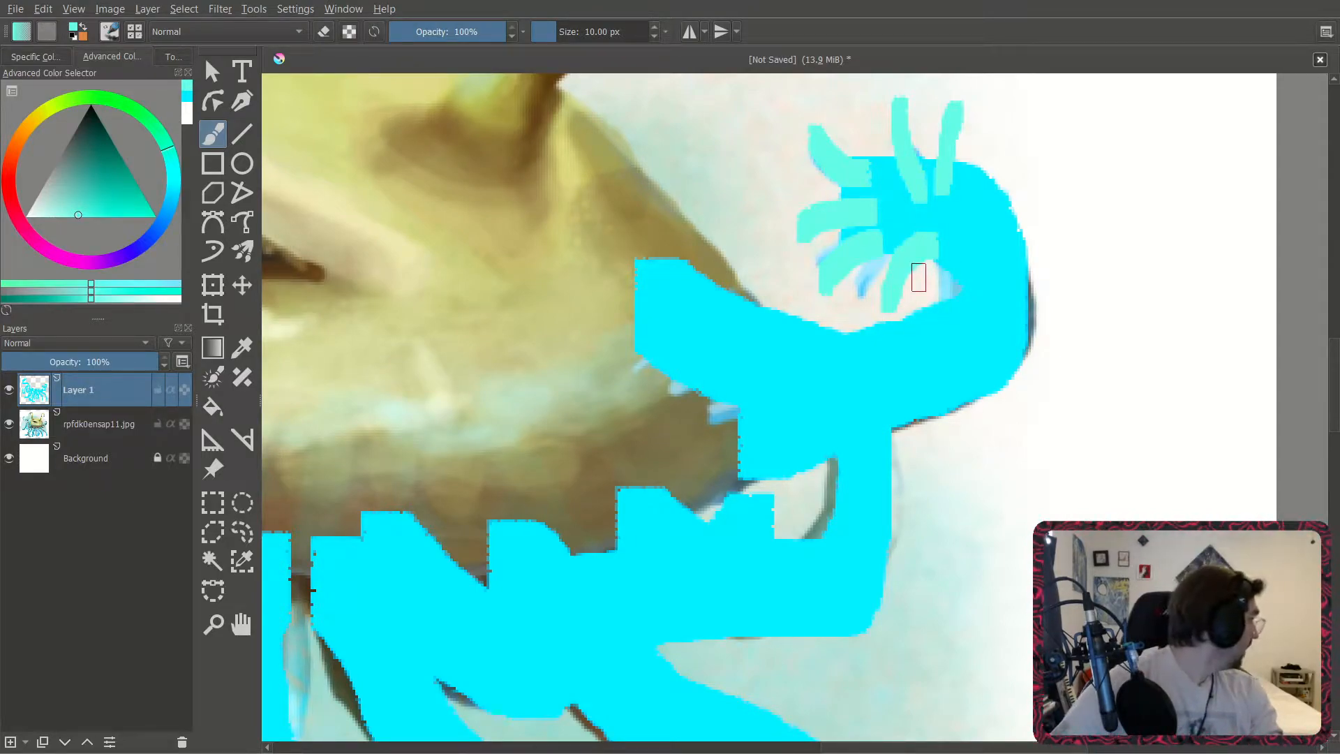
Add aqua-green fingers to the hand of the curled tentacle beneath the raised right one.
middle_click_drag(856, 377, 881, 230)
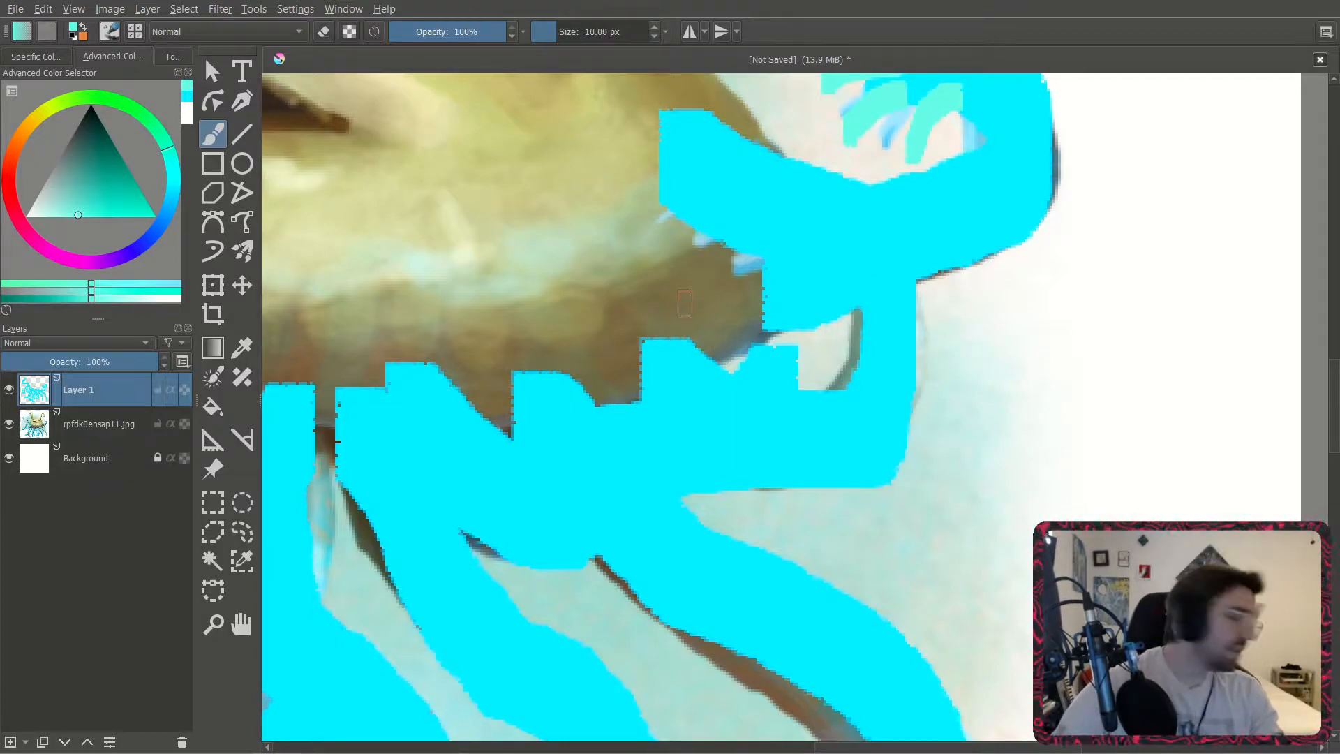
mouse_move(702, 292)
left_mouse_down()
mouse_move(757, 386)
mouse_move(844, 308)
left_mouse_up()
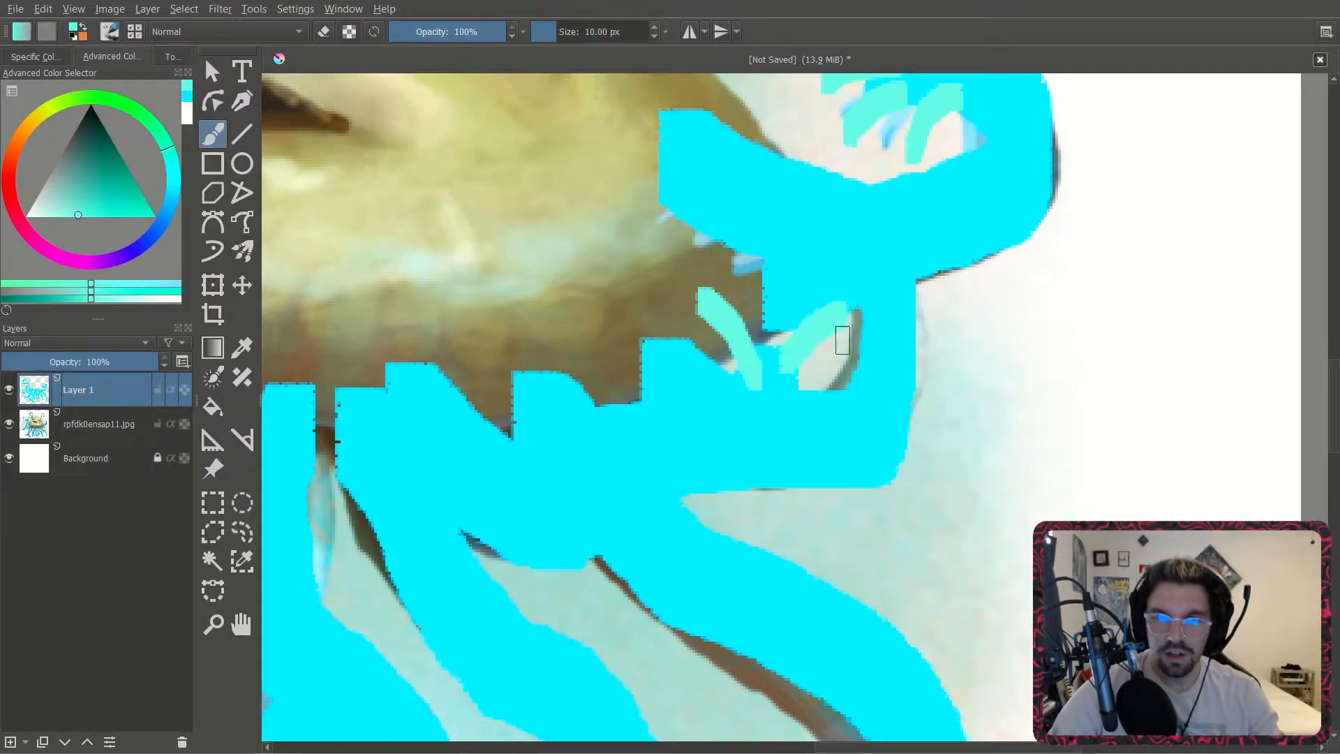
left_click_drag(783, 399, 850, 387)
left_click_drag(746, 440, 829, 510)
left_click_drag(705, 427, 688, 334)
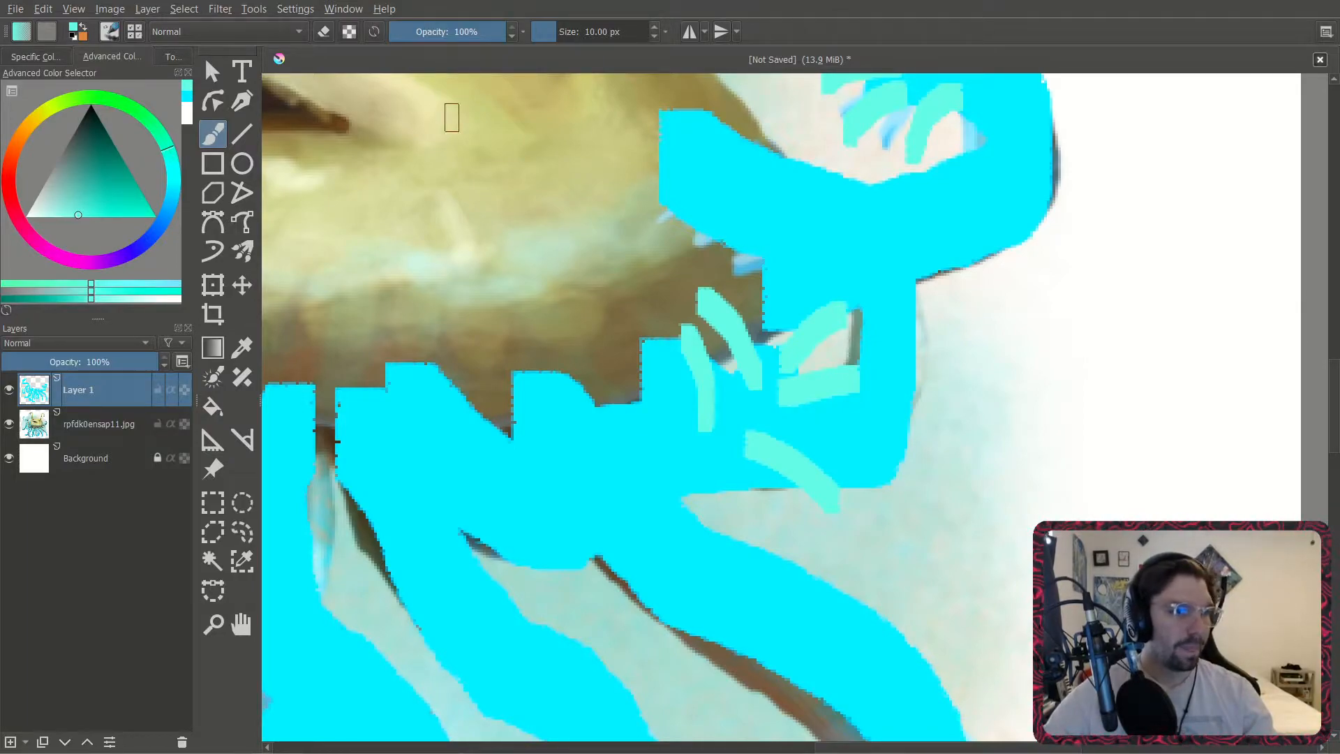
mouse_move(833, 548)
middle_mouse_down("shift")
mouse_move(873, 374)
mouse_move(810, 539)
middle_mouse_up("shift")
middle_click_drag(442, 219, 344, 181, "shift")
middle_click_drag(586, 389, 639, 203)
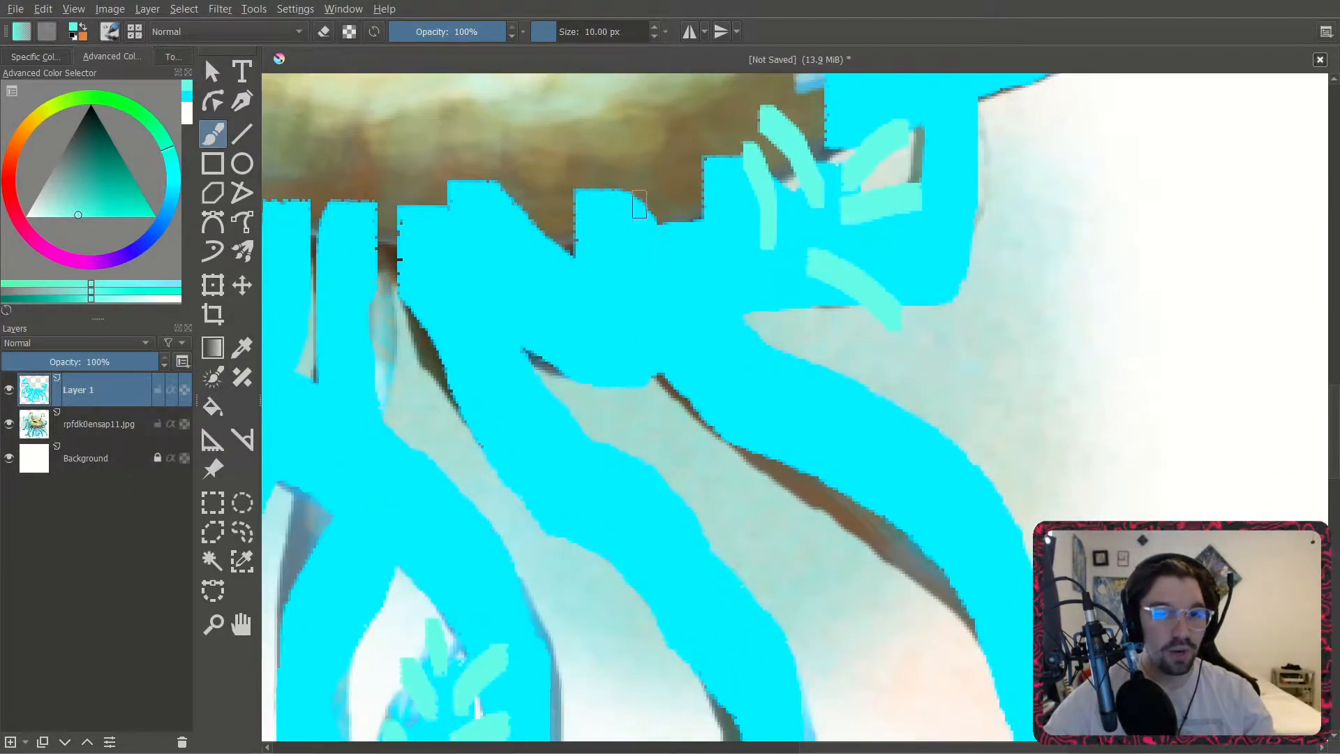
scroll(649, 269, "down", 3)
middle_click_drag(685, 383, 741, 356)
scroll(679, 254, "up", 2)
scroll(708, 258, "up", 1)
middle_click_drag(708, 257, 718, 279)
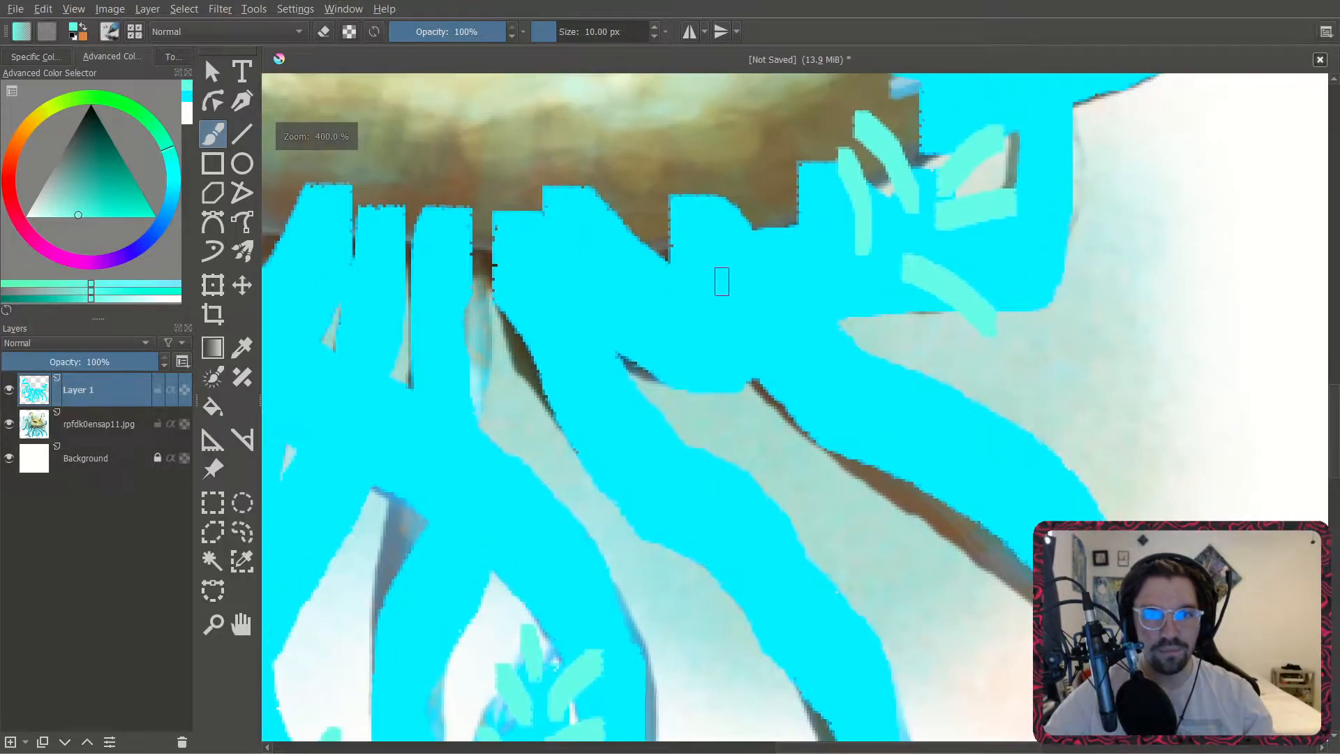
Paint aqua-green fingers around the hand at the body's lower-right edge, next to the curled tentacle's hand.
left_click_drag(707, 299, 662, 222)
left_click_drag(737, 268, 720, 206)
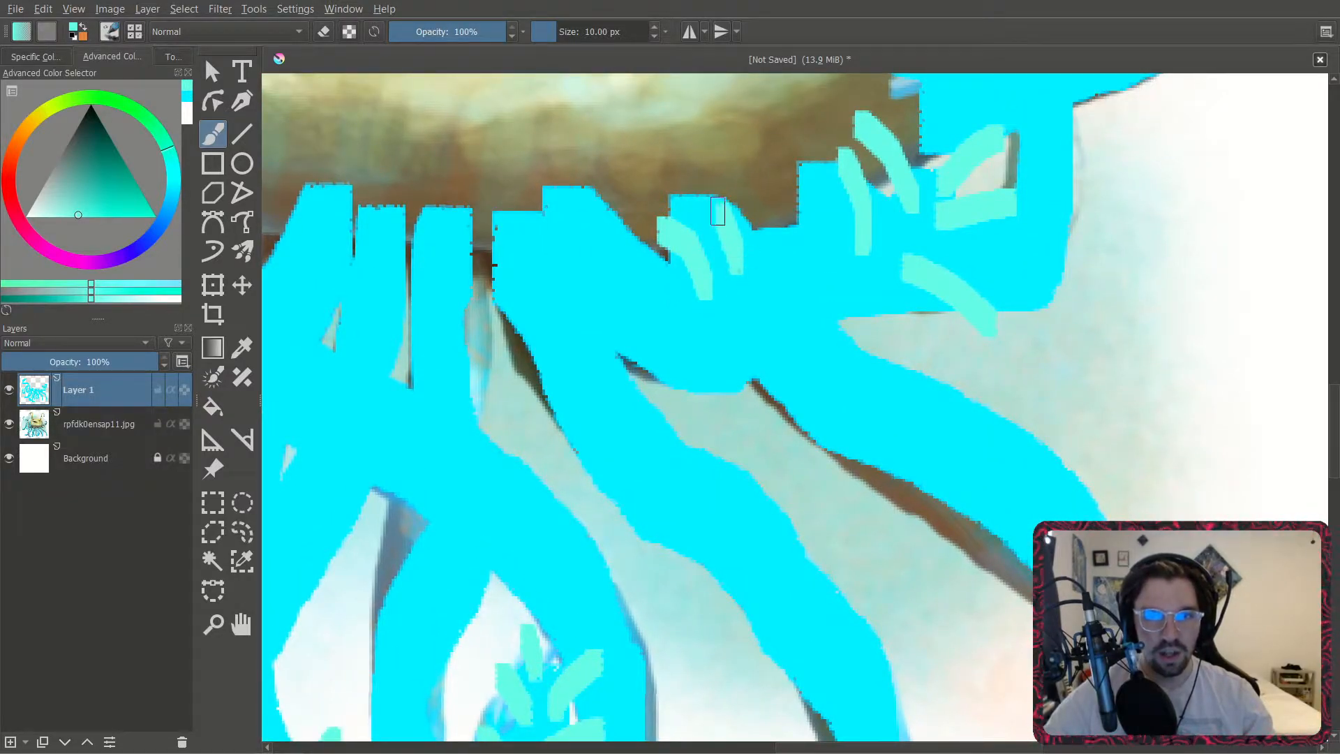
left_click_drag(762, 254, 798, 187)
left_click_drag(785, 275, 824, 277)
mouse_move(759, 332)
left_mouse_down()
mouse_move(807, 336)
mouse_move(774, 403)
left_mouse_up()
scroll(730, 306, "down", 5)
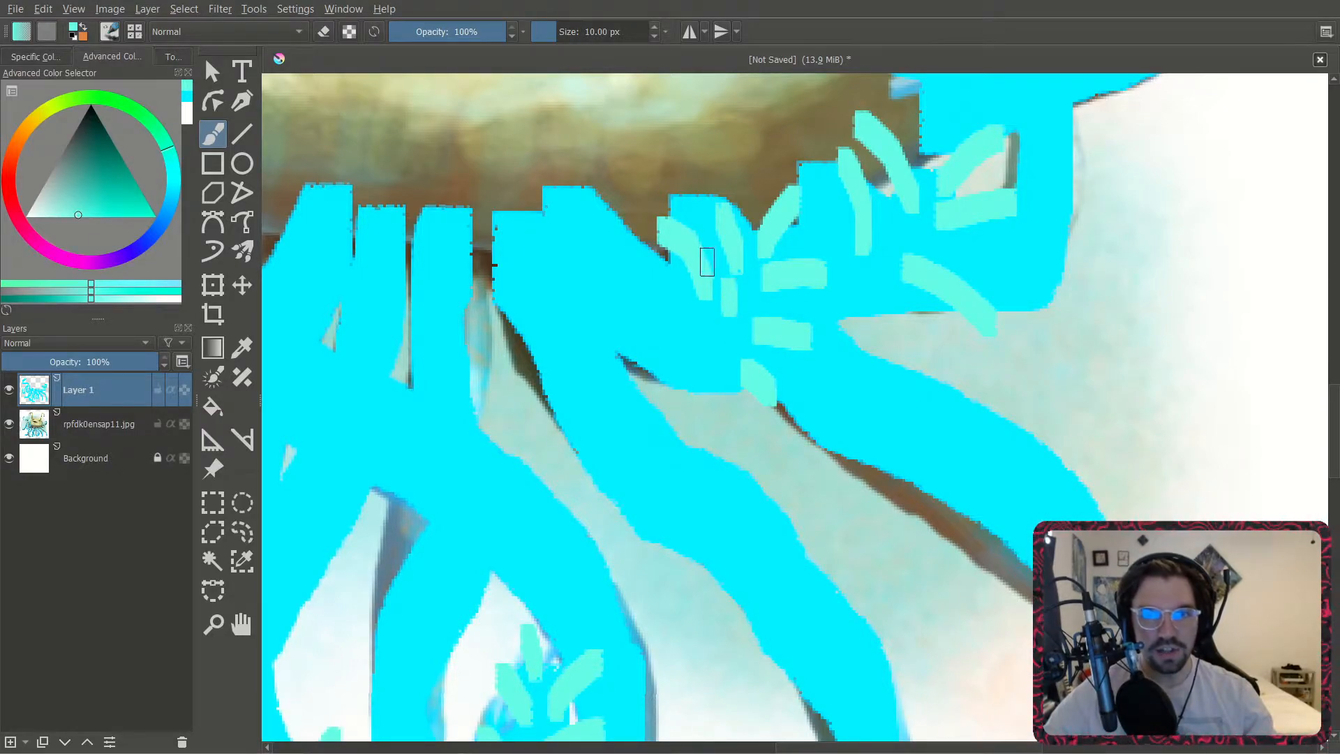
Add further aqua-green finger strokes to the curled tentacle's hand beneath the raised right one.
scroll(799, 203, "up", 4)
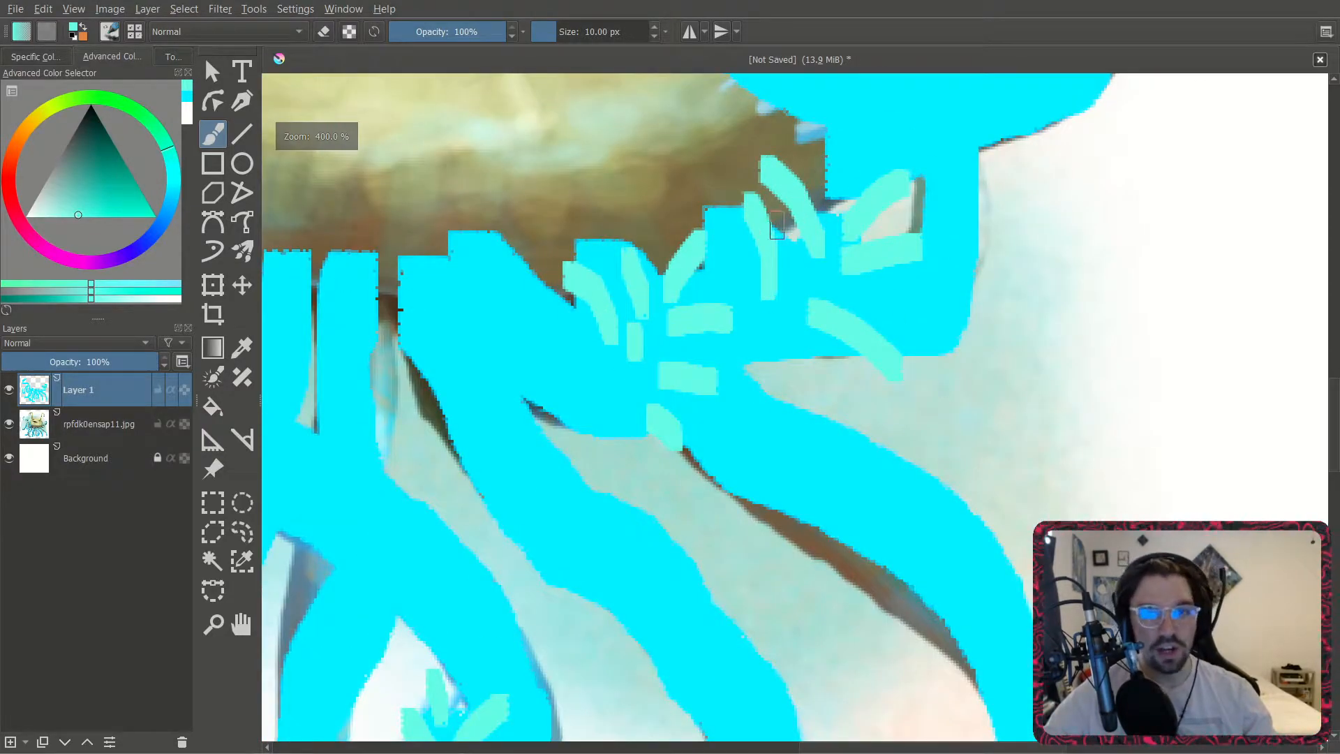
mouse_move(793, 281)
left_mouse_down()
mouse_move(788, 230)
mouse_move(886, 272)
left_mouse_up()
scroll(907, 251, "down", 5)
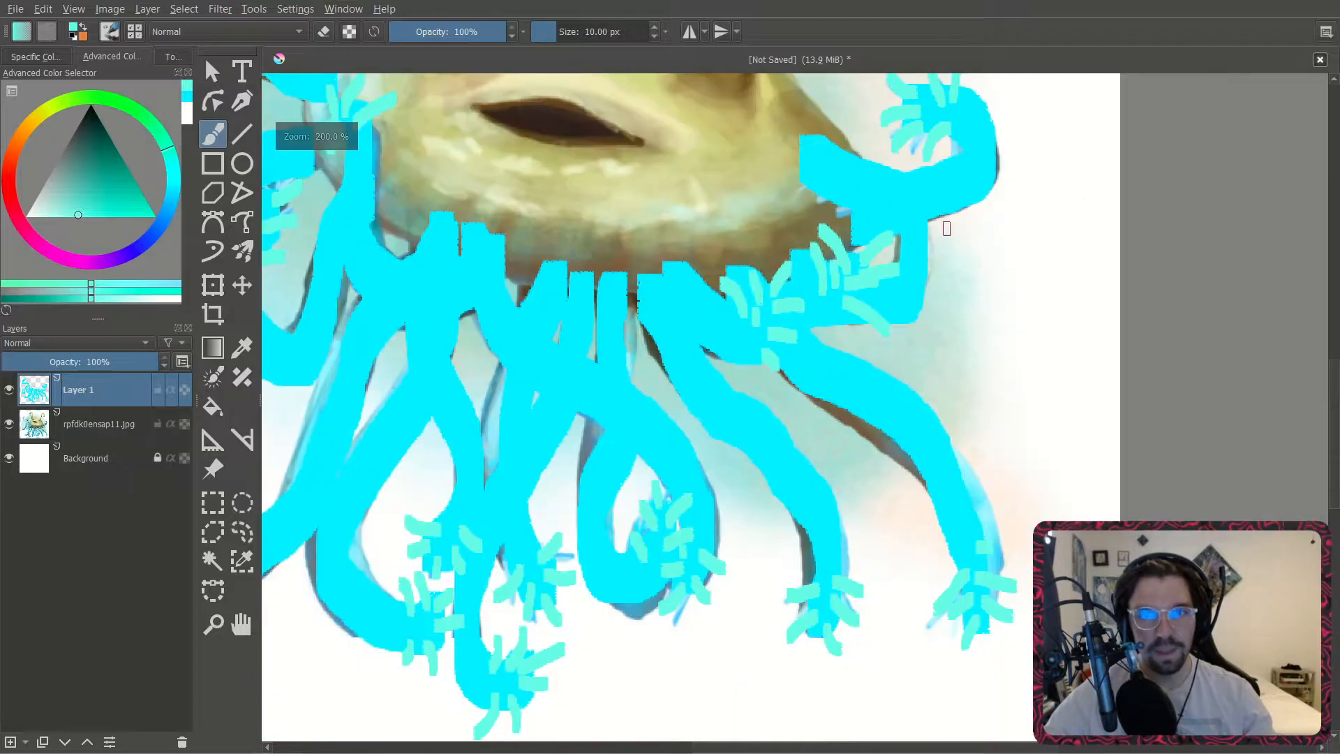
scroll(943, 200, "up", 5)
scroll(801, 168, "down", 5)
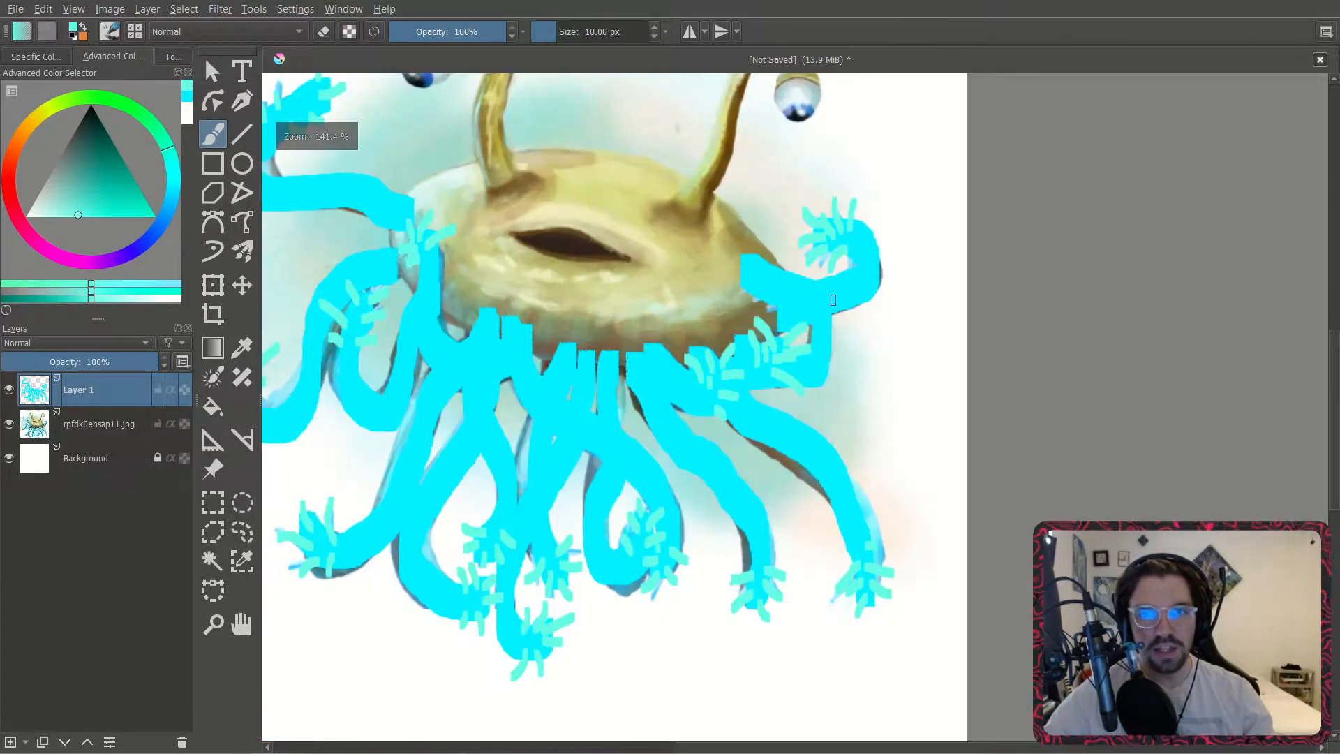
scroll(852, 377, "up", 8)
left_click_drag(815, 369, 914, 433)
Add a new paint layer and place it between Layer 1 and the reference image.
scroll(788, 443, "down", 3)
middle_click_drag(628, 449, 926, 419)
scroll(926, 418, "down", 5)
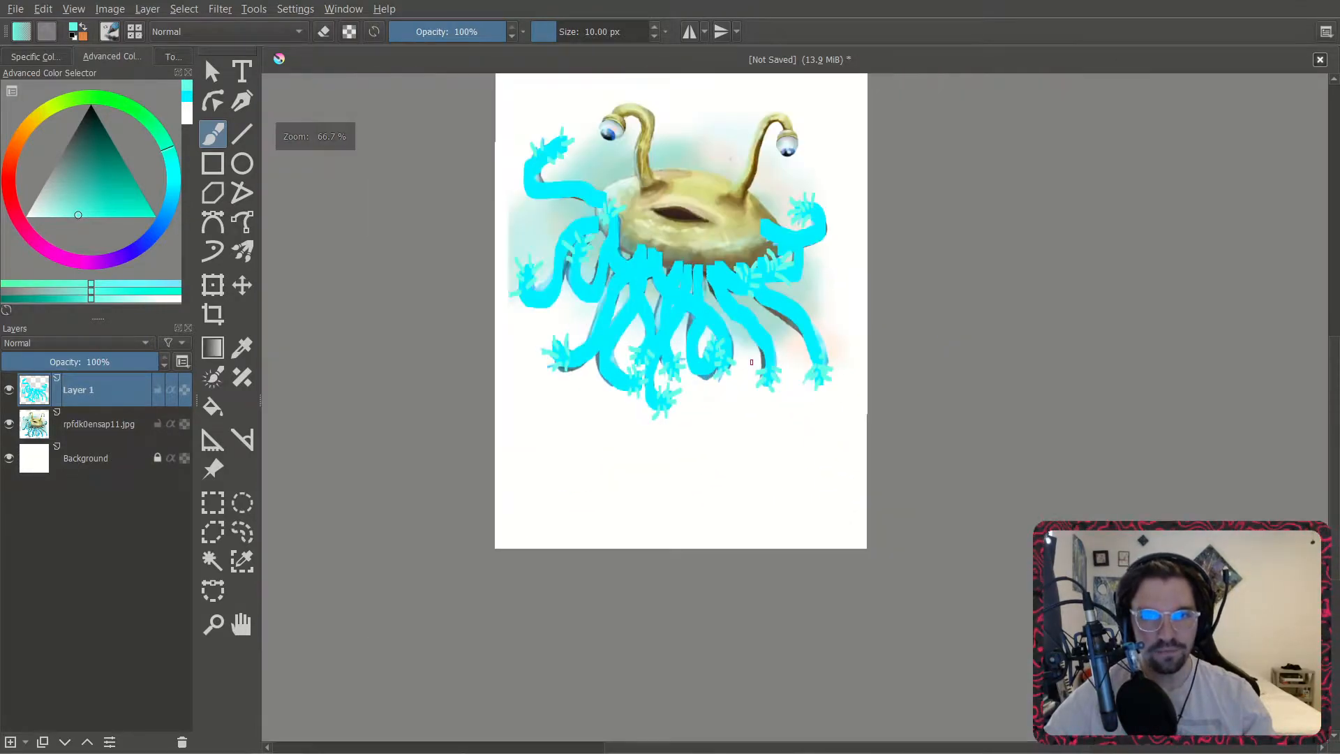
middle_click_drag(671, 227, 707, 228)
scroll(706, 228, "up", 3)
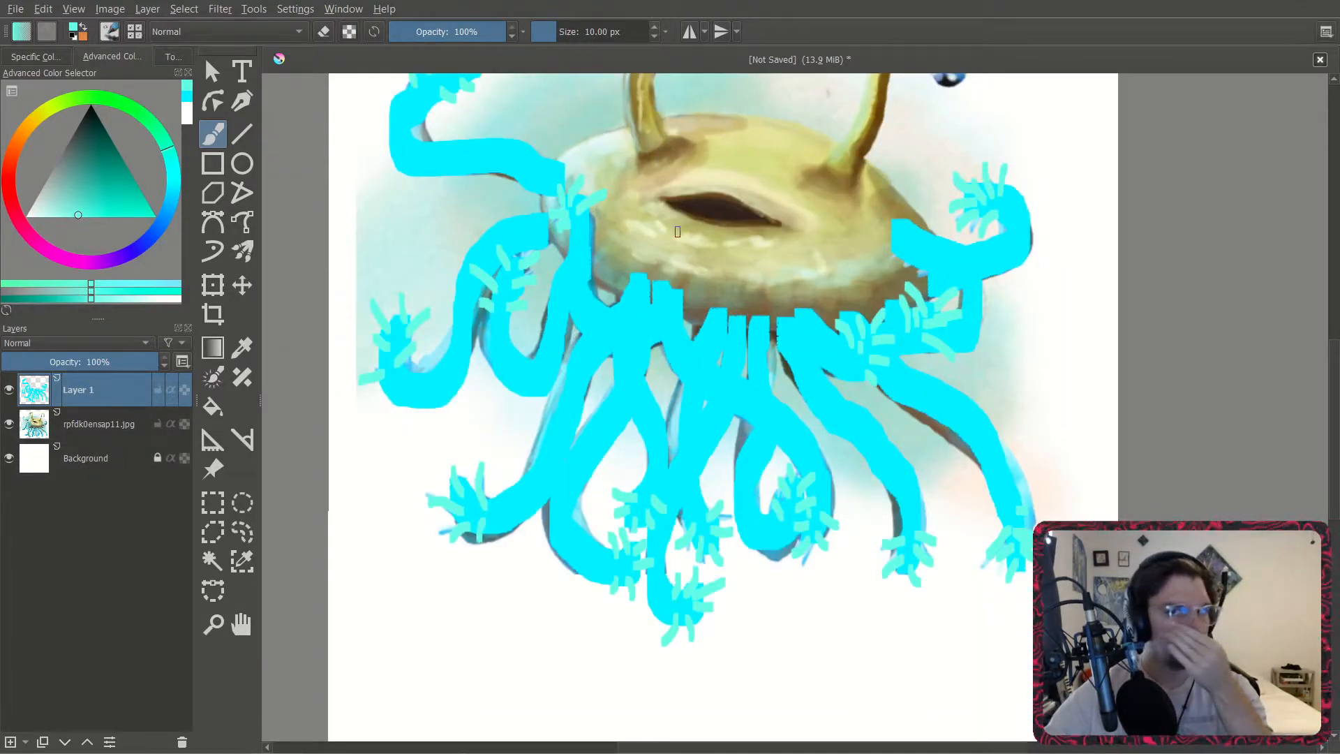
middle_click_drag(556, 234, 637, 360)
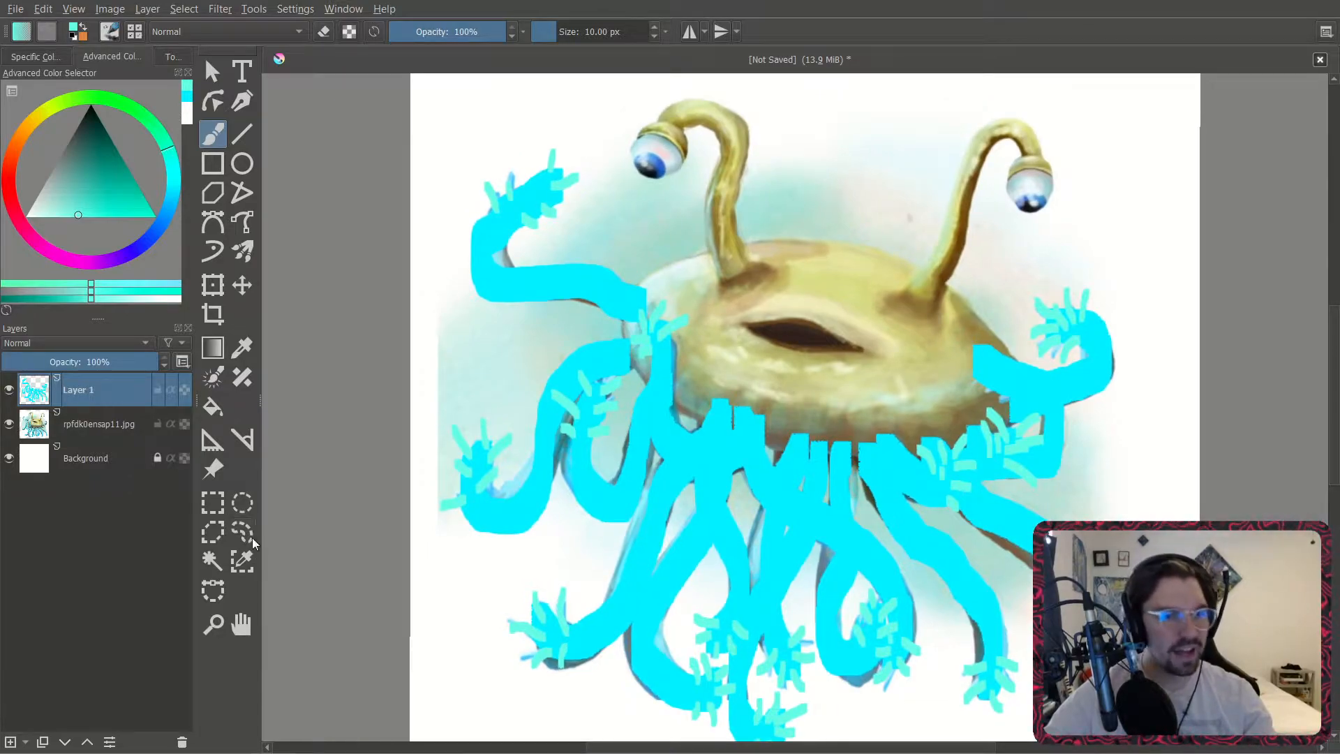
left_click(10, 742)
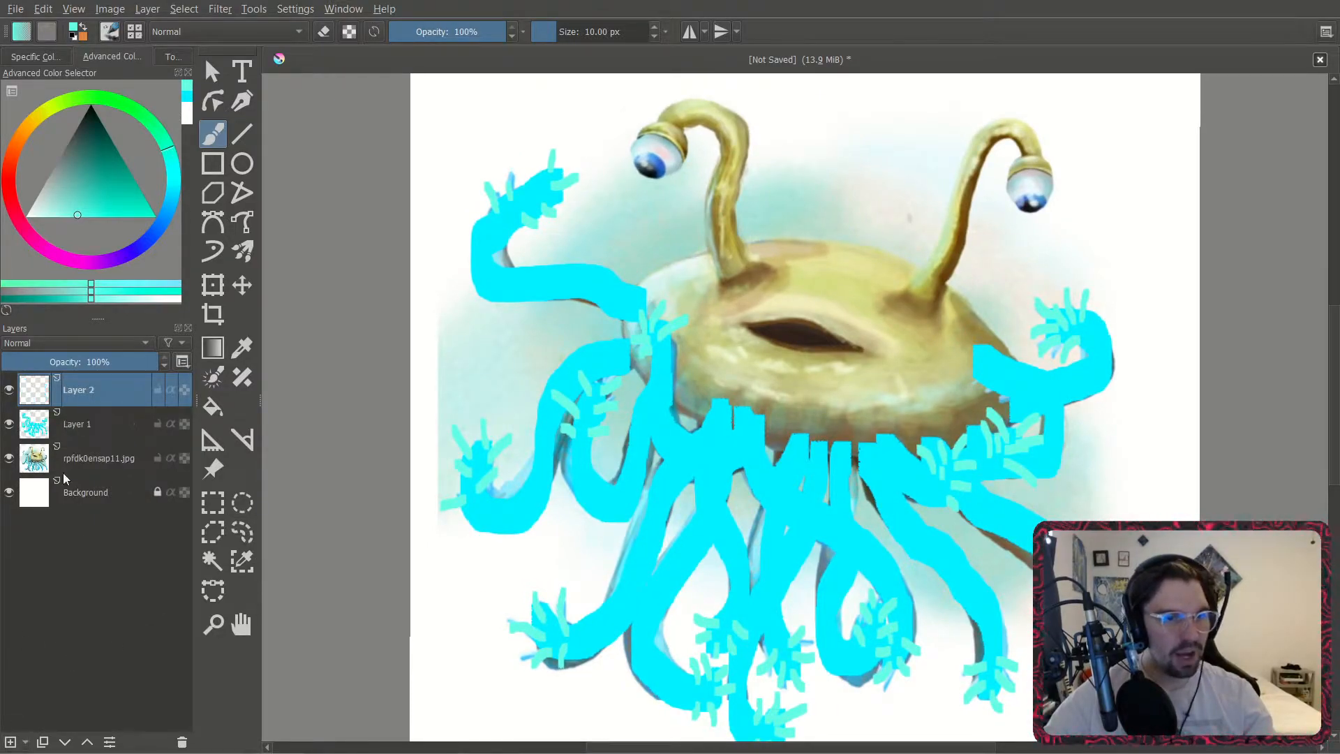
left_click_drag(64, 399, 93, 437)
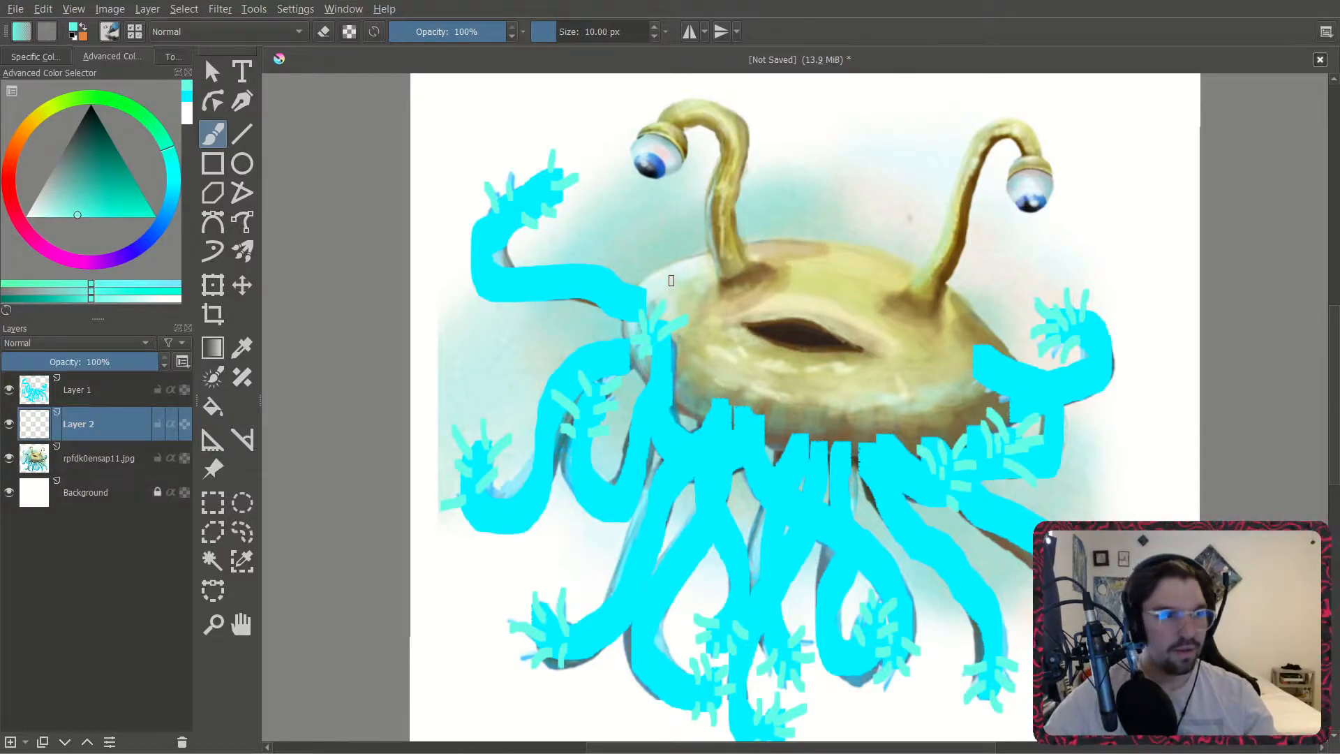
Return to Layer 1, set the brush size to 30.19 px and sample the tentacles' cyan as the painting colour.
scroll(671, 281, "up", 2)
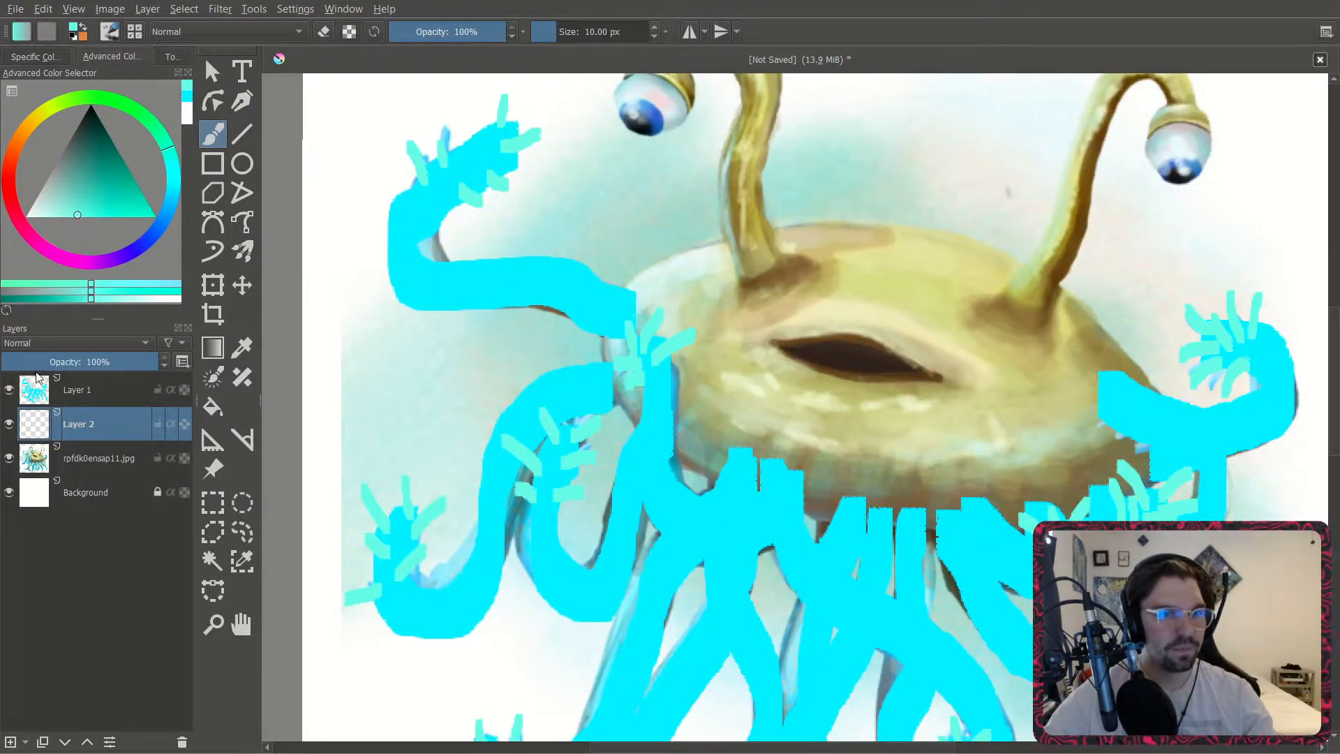
left_click(77, 390)
scroll(907, 401, "up", 3)
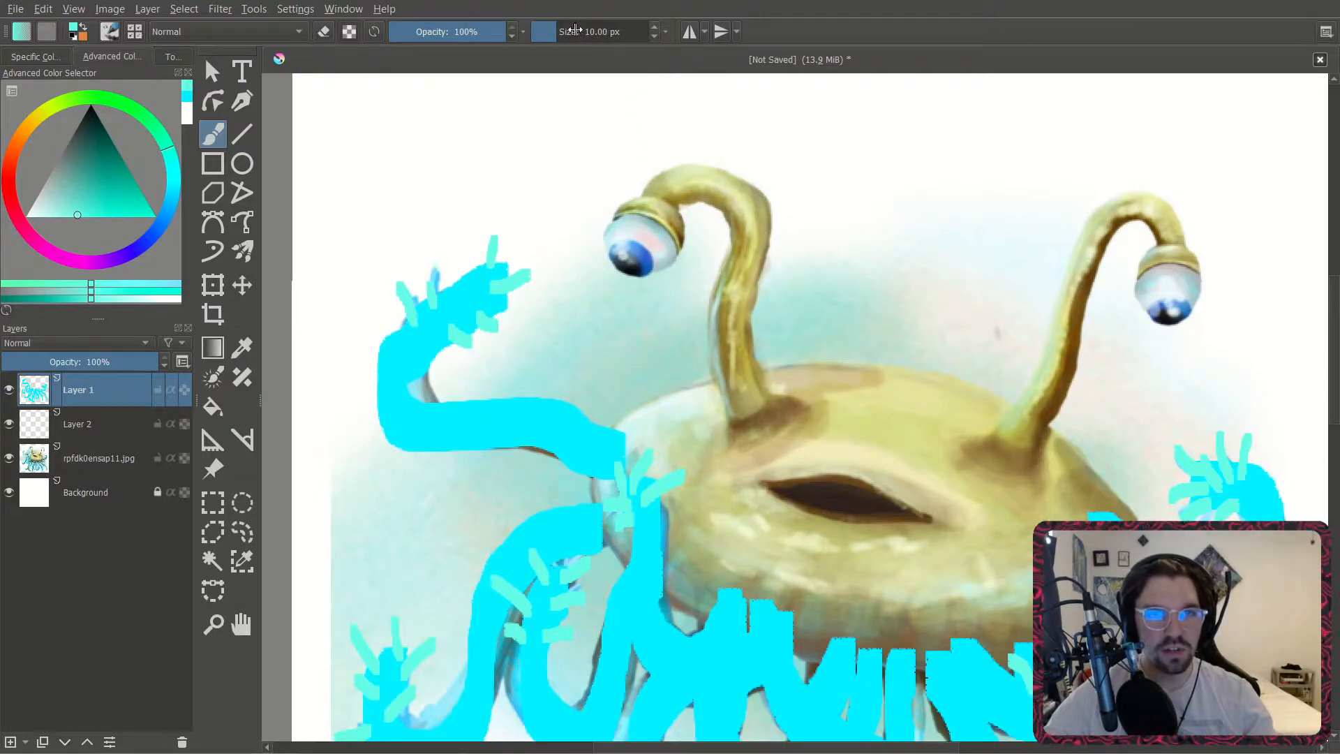
mouse_move(771, 436)
left_mouse_down()
mouse_move(719, 360)
mouse_move(742, 207)
mouse_move(687, 178)
mouse_move(660, 202)
left_mouse_up()
key("ctrl+z")
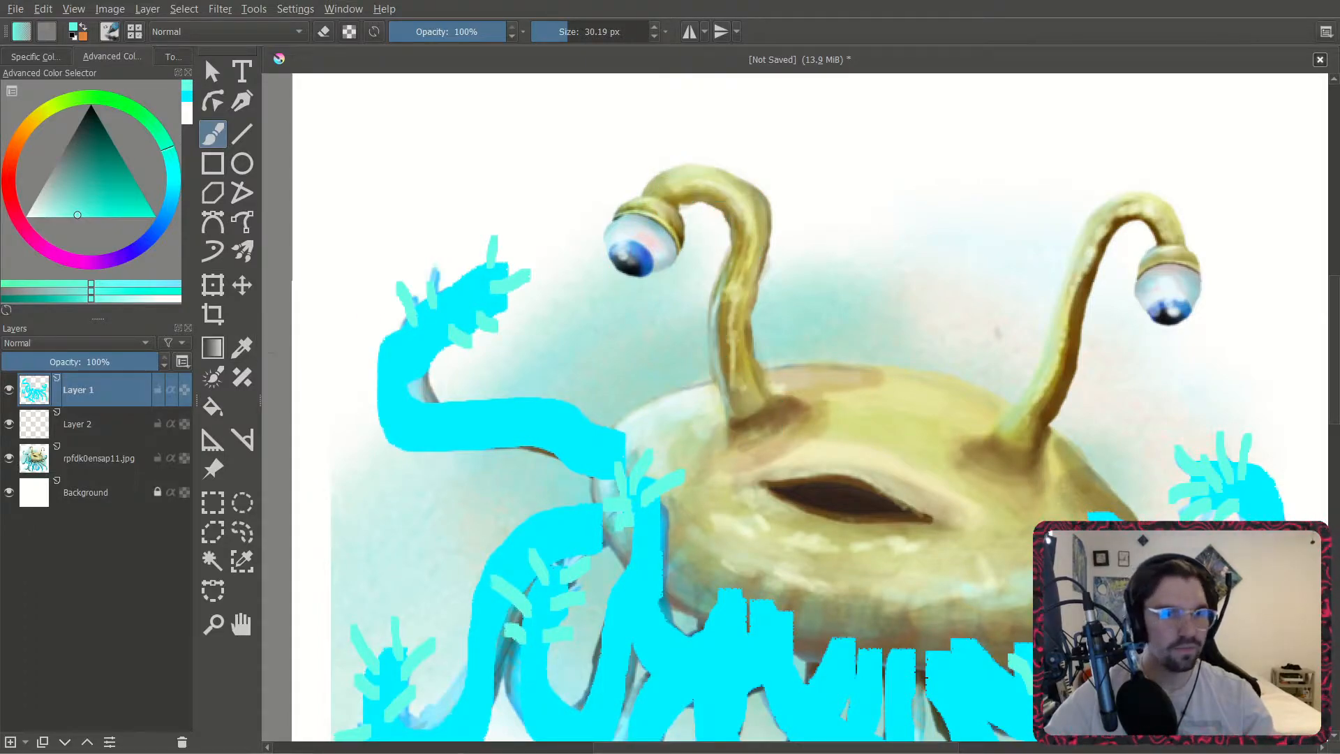
left_click(242, 354)
left_click(485, 435)
left_click(212, 133)
Block in both eyestalks and their eyeballs in cyan on Layer 1, undoing the first stroke on the left stalk.
mouse_move(792, 421)
left_mouse_down()
mouse_move(722, 412)
mouse_move(729, 187)
mouse_move(679, 187)
left_mouse_up()
key("ctrl+z")
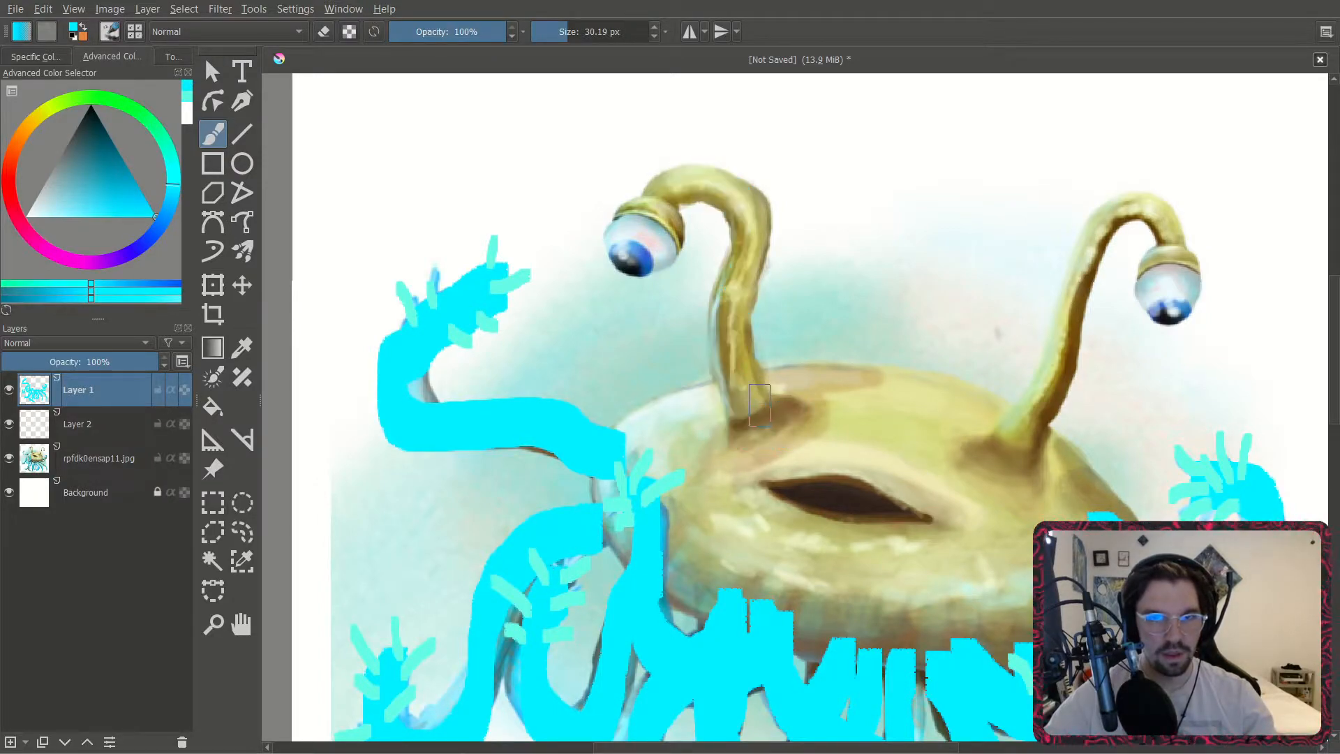
mouse_move(761, 420)
left_mouse_down()
mouse_move(738, 230)
mouse_move(709, 159)
mouse_move(671, 189)
mouse_move(660, 230)
mouse_move(628, 240)
mouse_move(631, 209)
mouse_move(625, 257)
mouse_move(646, 222)
mouse_move(619, 256)
mouse_move(664, 223)
left_mouse_up()
middle_click_drag(1011, 316, 742, 283)
mouse_move(719, 425)
left_mouse_down()
mouse_move(758, 366)
mouse_move(778, 269)
mouse_move(823, 174)
mouse_move(887, 180)
mouse_move(910, 234)
mouse_move(881, 269)
mouse_move(906, 227)
mouse_move(868, 259)
mouse_move(920, 257)
left_mouse_up()
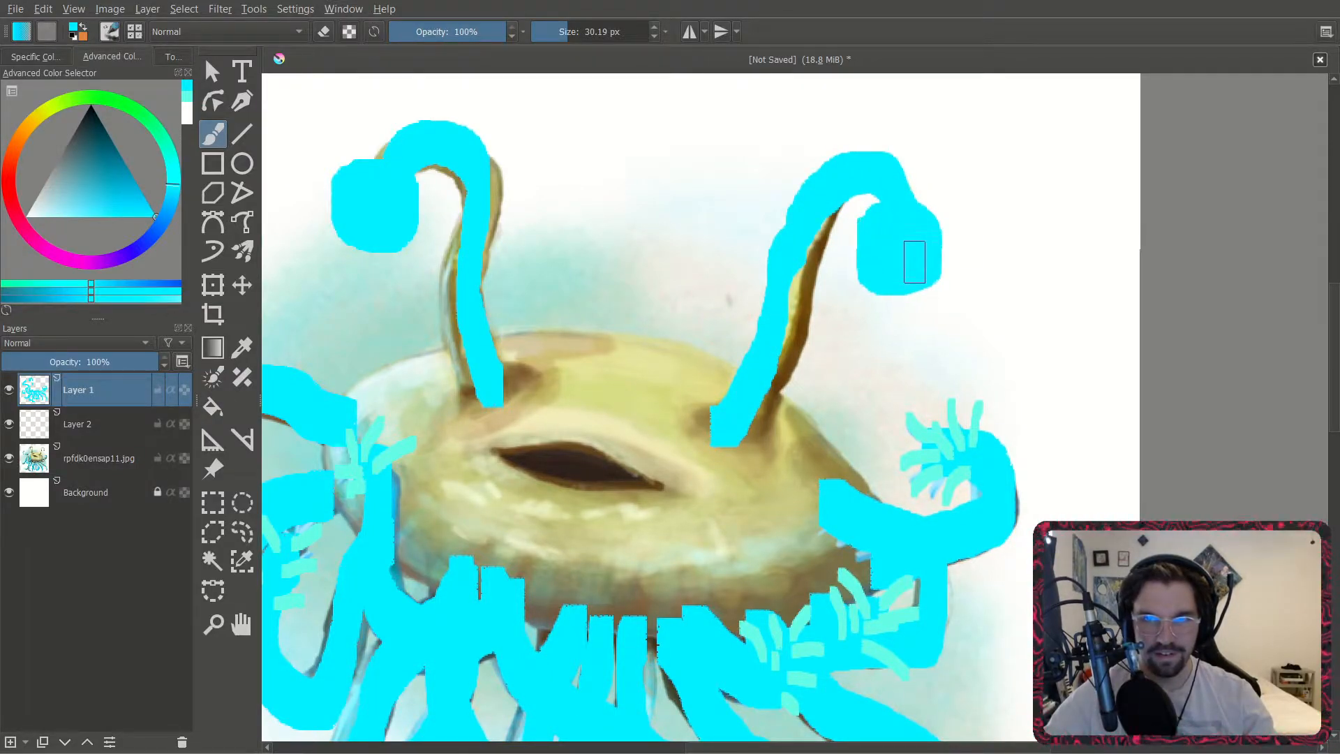
Make Layer 2 active and choose a light orange as the painting colour.
middle_click_drag(827, 271, 966, 265)
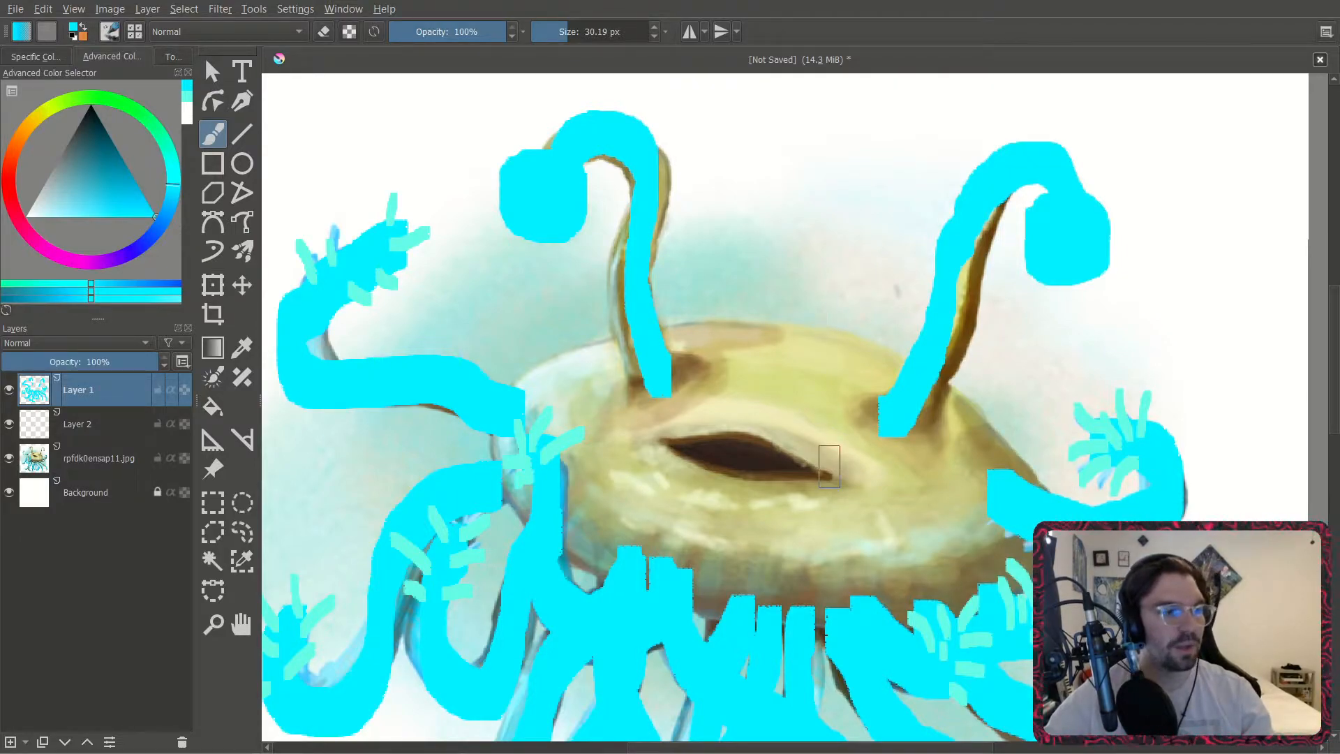
scroll(703, 417, "down", 3)
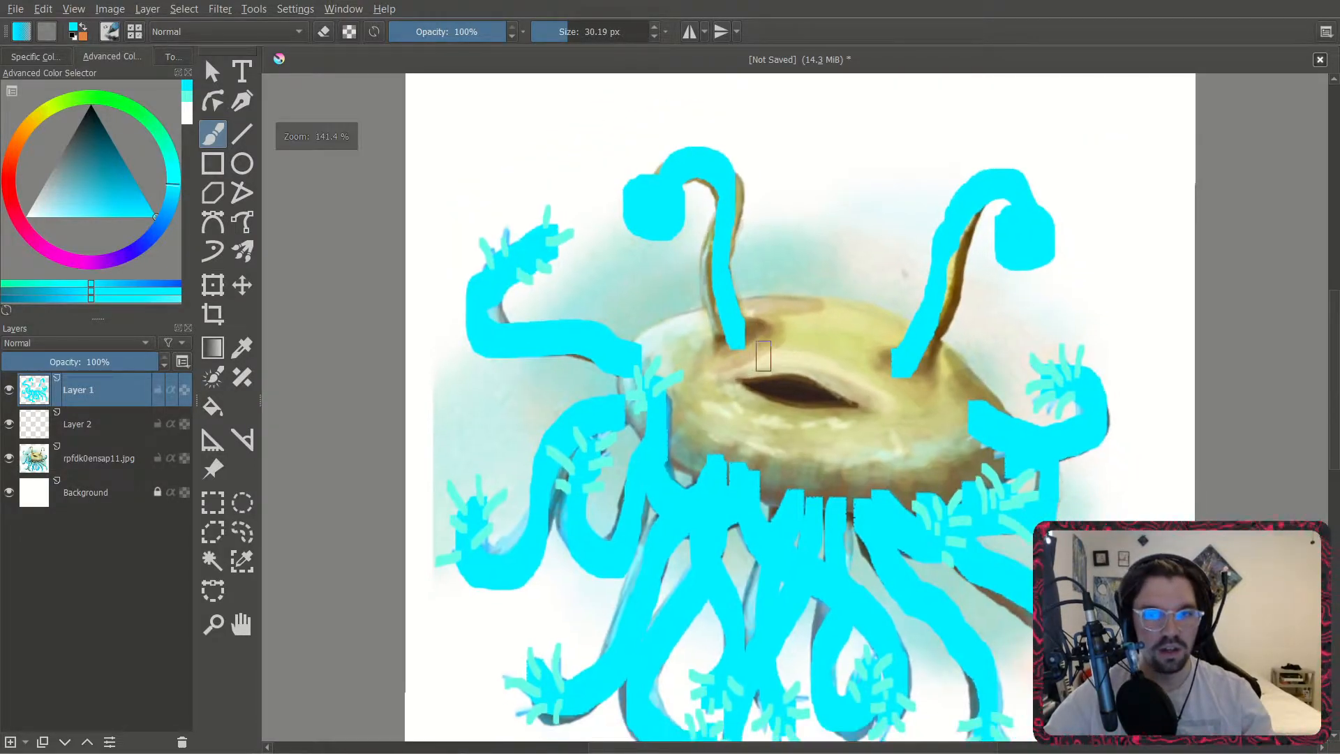
left_click(91, 424)
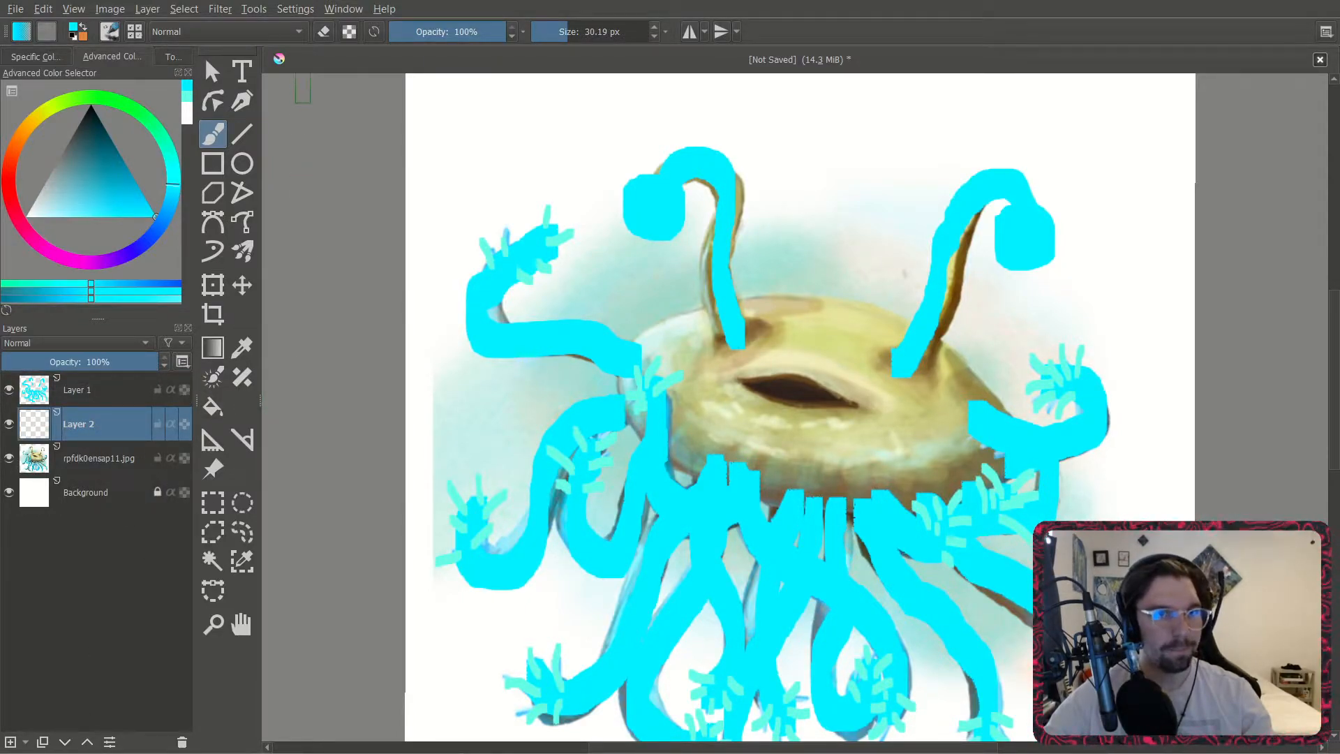
left_click_drag(56, 107, 19, 124)
left_click_drag(103, 202, 90, 226)
Outline the creature's body in light orange on Layer 2, hide Layer 1 and paint the inside of the shape solid.
scroll(671, 382, "up", 2)
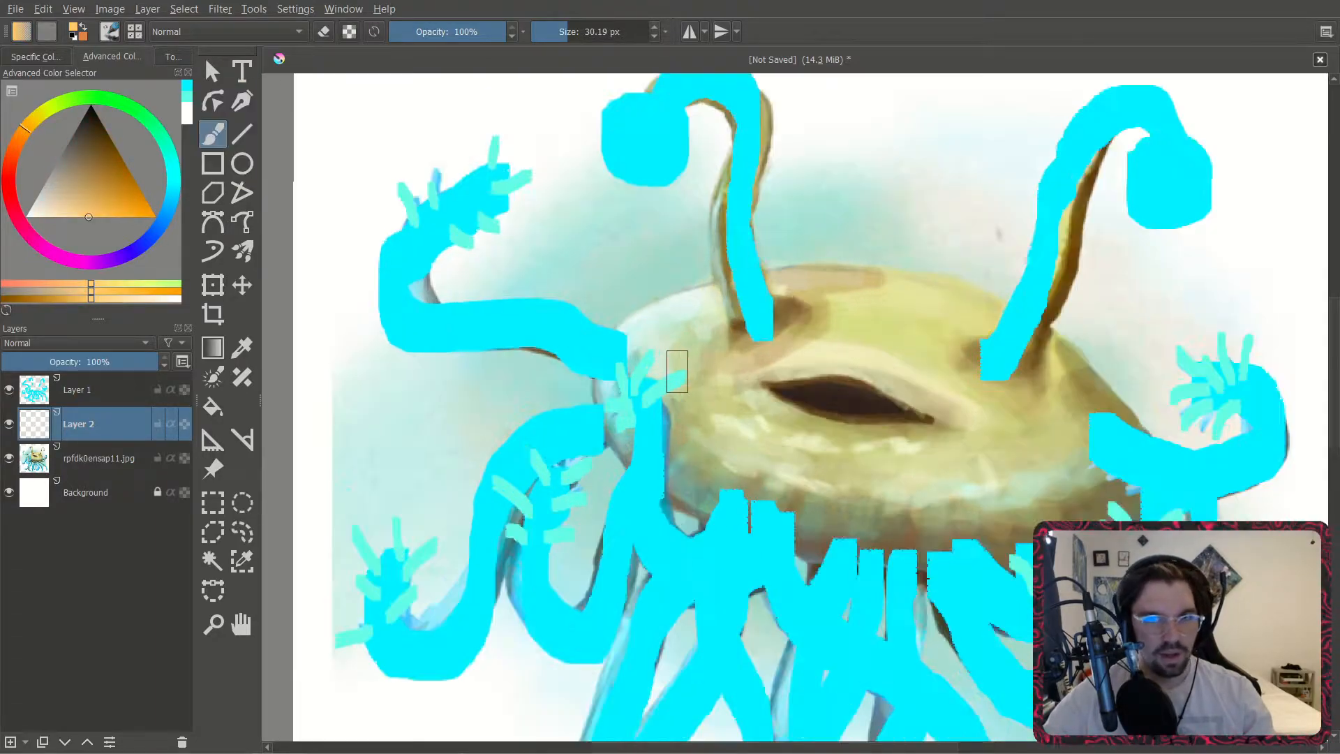
mouse_move(713, 492)
left_mouse_down()
mouse_move(627, 482)
mouse_move(589, 381)
mouse_move(651, 296)
mouse_move(770, 272)
mouse_move(1029, 297)
mouse_move(1113, 377)
mouse_move(1175, 480)
left_mouse_up()
mouse_move(1033, 539)
left_mouse_down()
mouse_move(914, 552)
mouse_move(775, 537)
mouse_move(687, 499)
mouse_move(662, 469)
mouse_move(730, 478)
mouse_move(640, 446)
mouse_move(681, 318)
mouse_move(861, 313)
mouse_move(974, 335)
left_mouse_up()
left_click(9, 391)
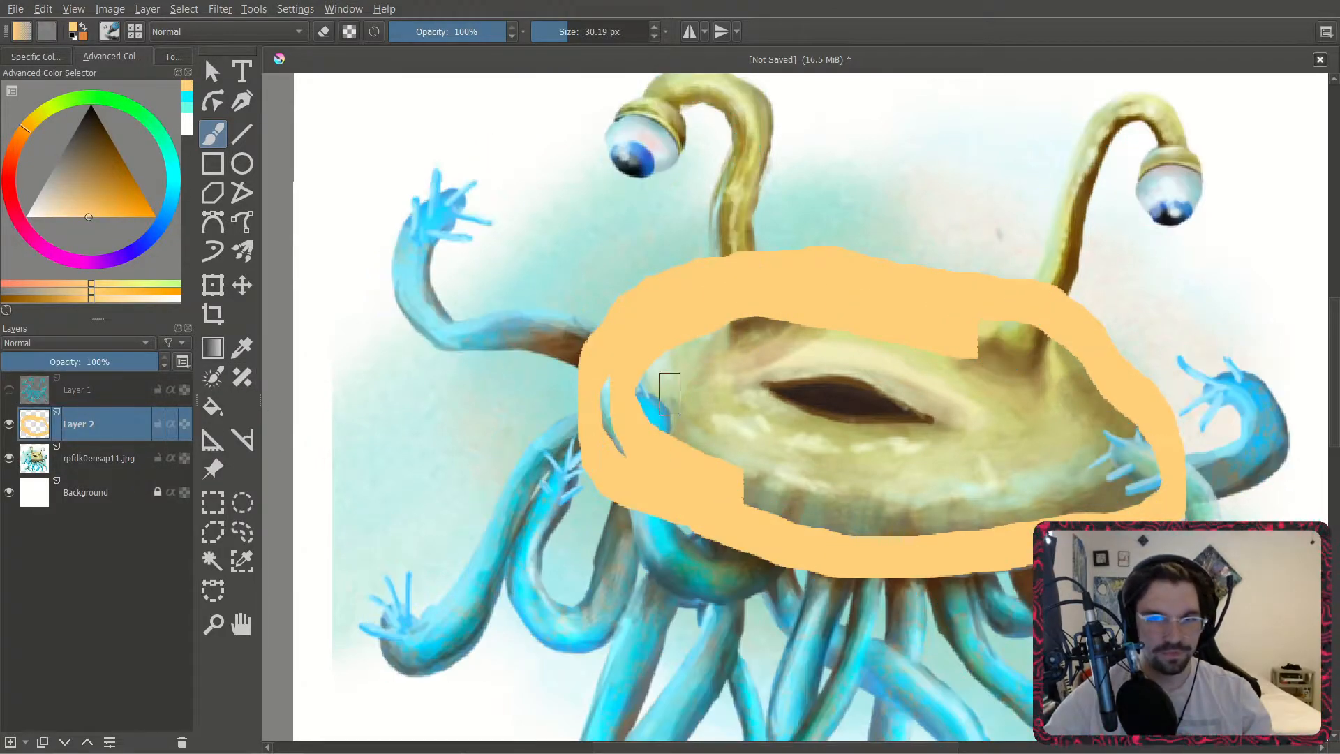
mouse_move(695, 488)
left_mouse_down()
mouse_move(607, 392)
mouse_move(831, 305)
mouse_move(1026, 332)
mouse_move(1150, 458)
left_mouse_up()
mouse_move(1016, 532)
left_mouse_down()
mouse_move(712, 493)
mouse_move(756, 347)
mouse_move(1068, 401)
mouse_move(961, 495)
mouse_move(631, 413)
mouse_move(1061, 409)
mouse_move(847, 482)
mouse_move(866, 381)
mouse_move(945, 455)
mouse_move(981, 404)
mouse_move(691, 412)
mouse_move(677, 388)
left_mouse_up()
scroll(820, 405, "down", 1)
middle_click_drag(822, 401, 679, 342)
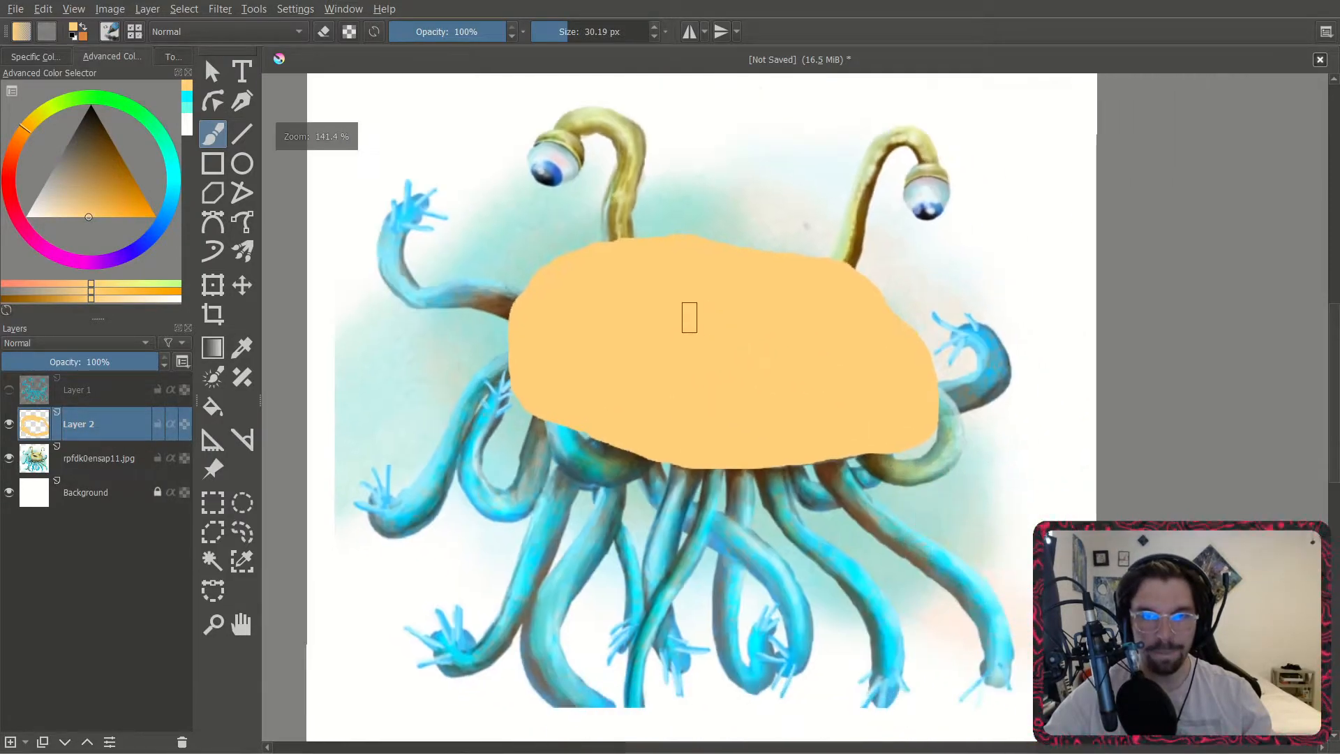
Recolour the body shape on Layer 2 with a light green fill, leaving Layer 1 shown.
left_click(9, 391)
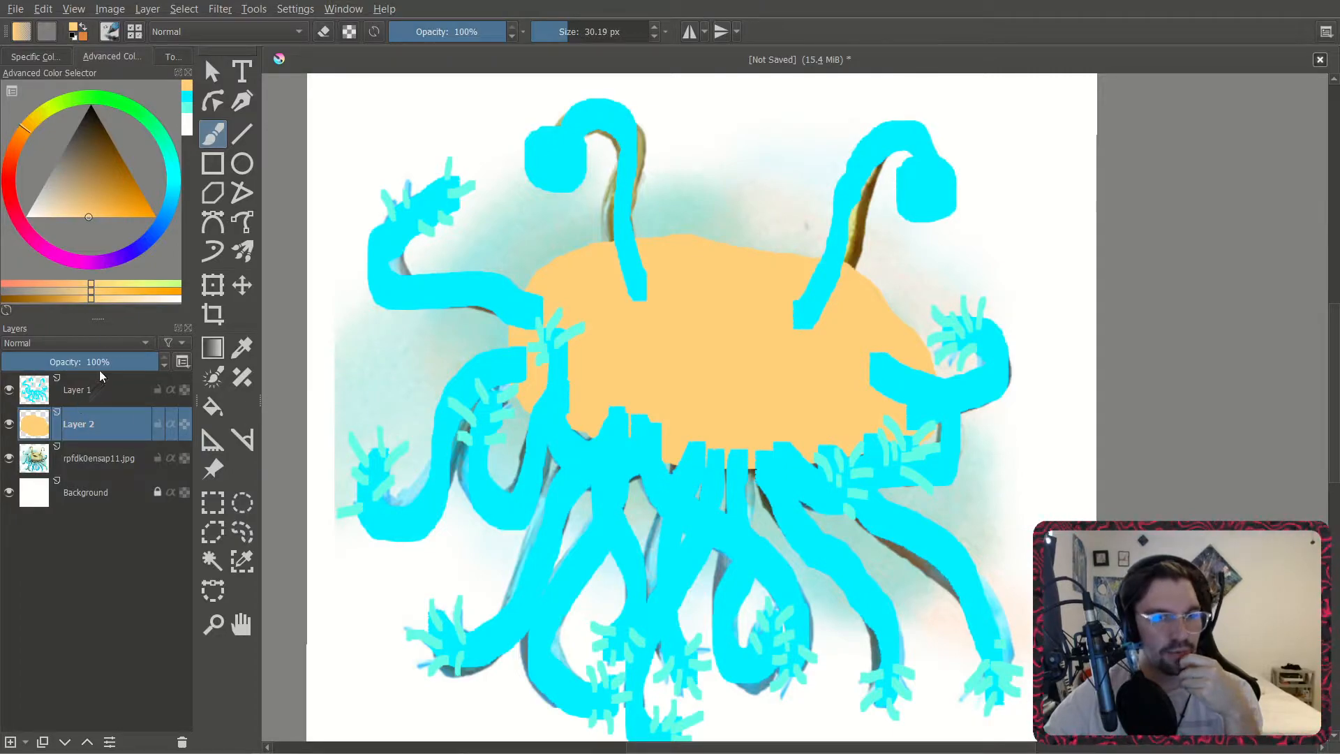
left_click_drag(64, 102, 110, 81)
left_click_drag(79, 187, 70, 217)
left_click(9, 390)
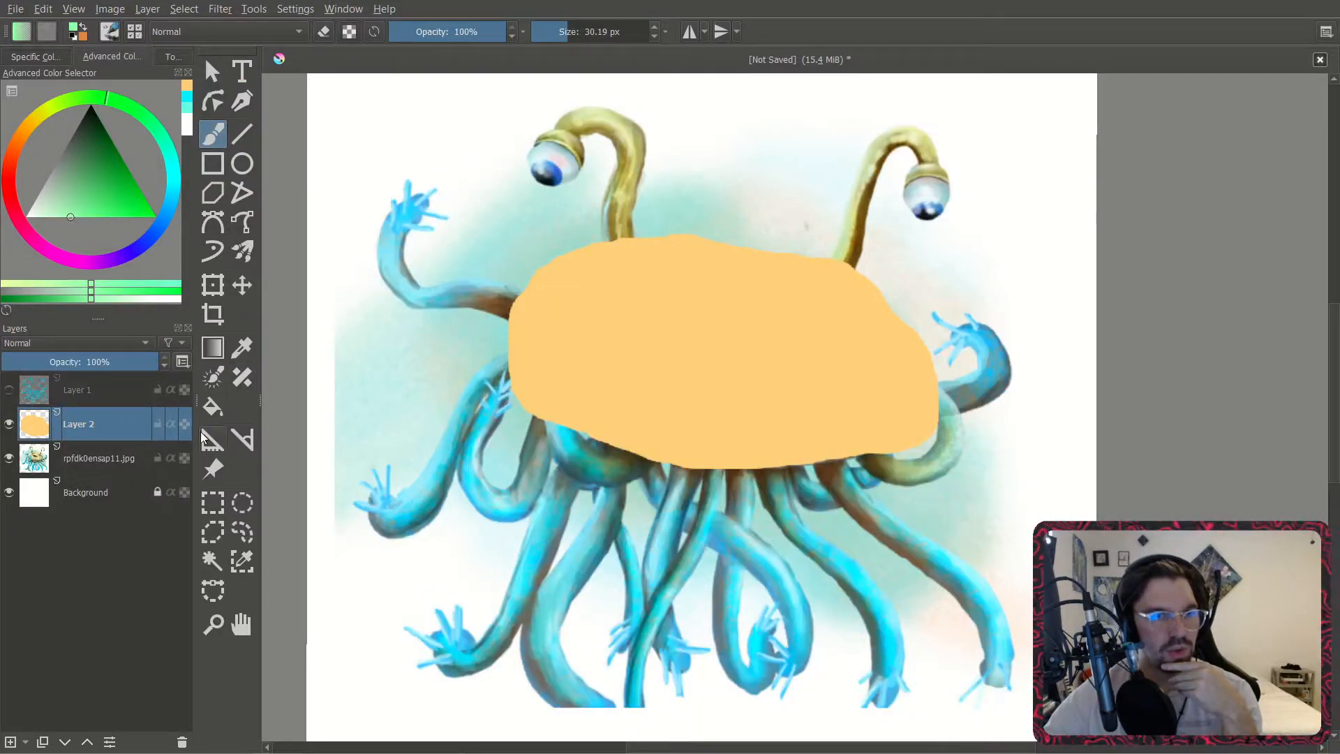
left_click(213, 406)
left_click(685, 329)
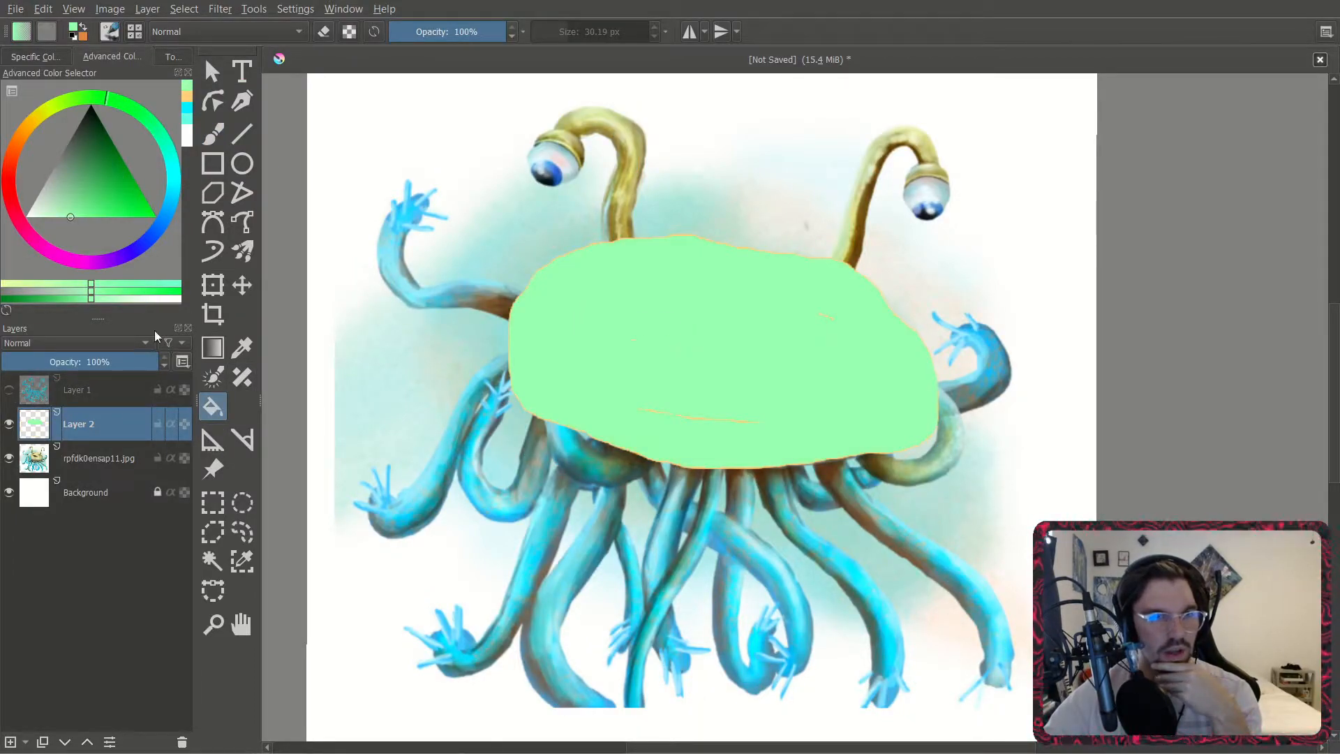
left_click(9, 390)
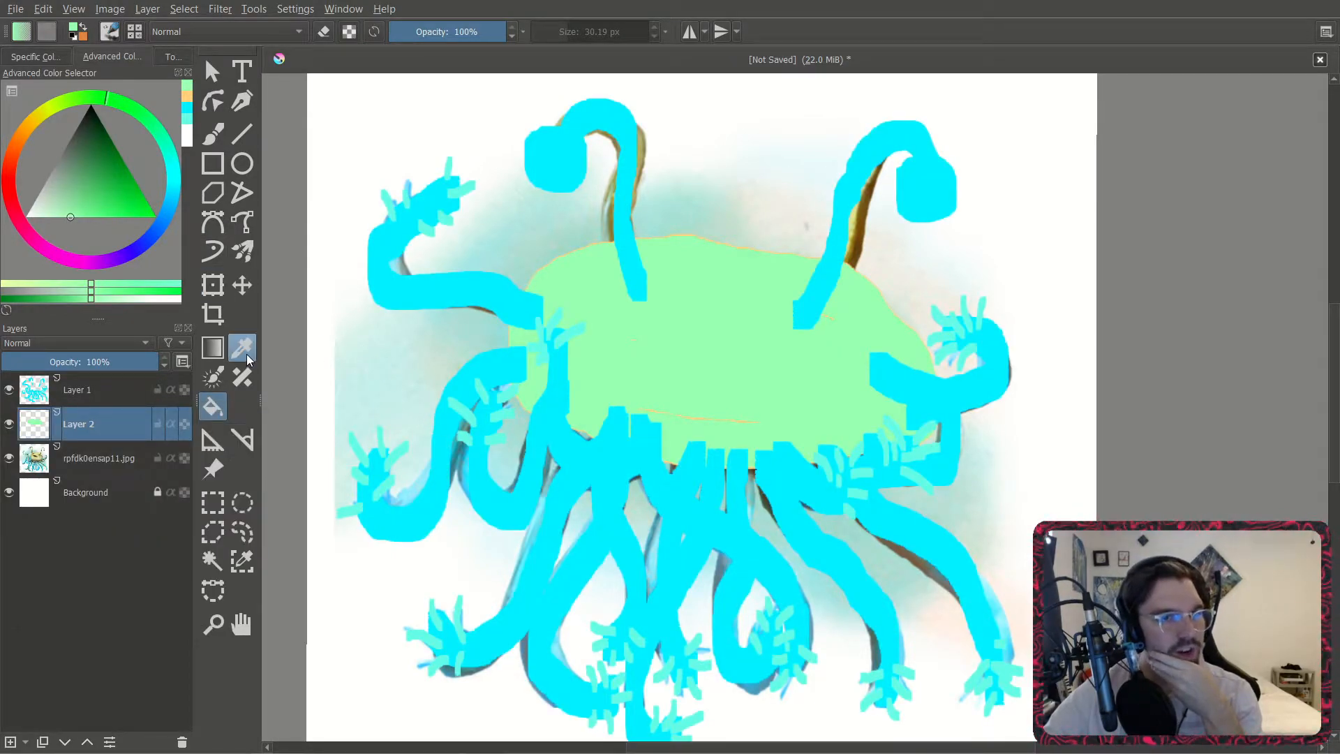
Select all cyan tentacle and eyestalk areas on Layer 1 by similar colour and return to the brush.
left_click(95, 377)
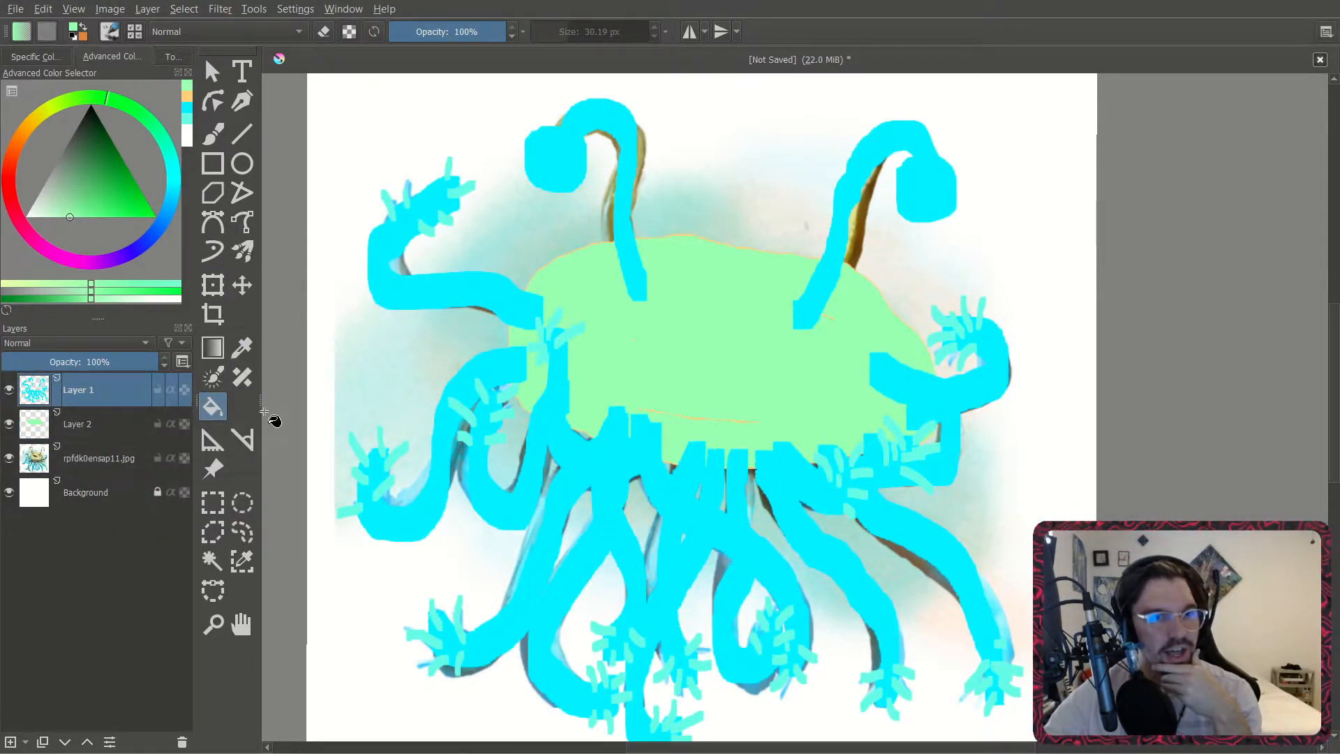
left_click(242, 560)
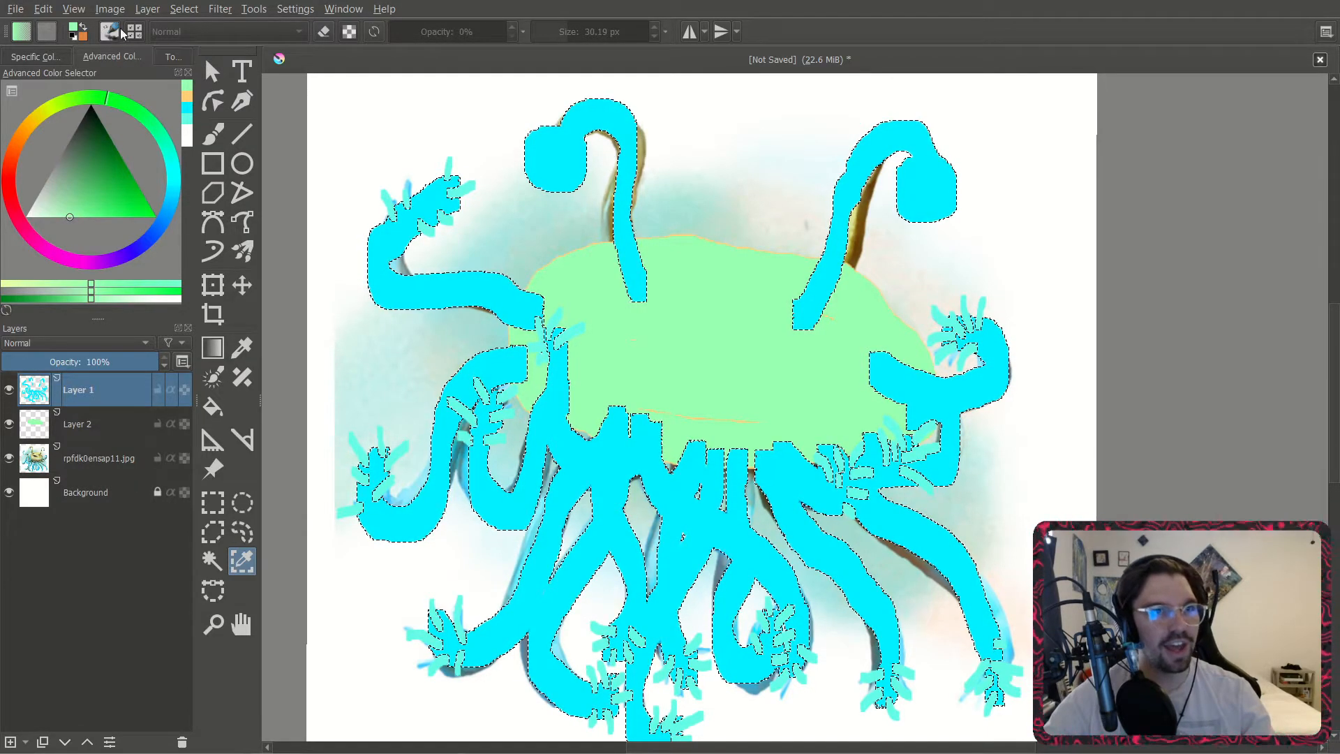
key("super")
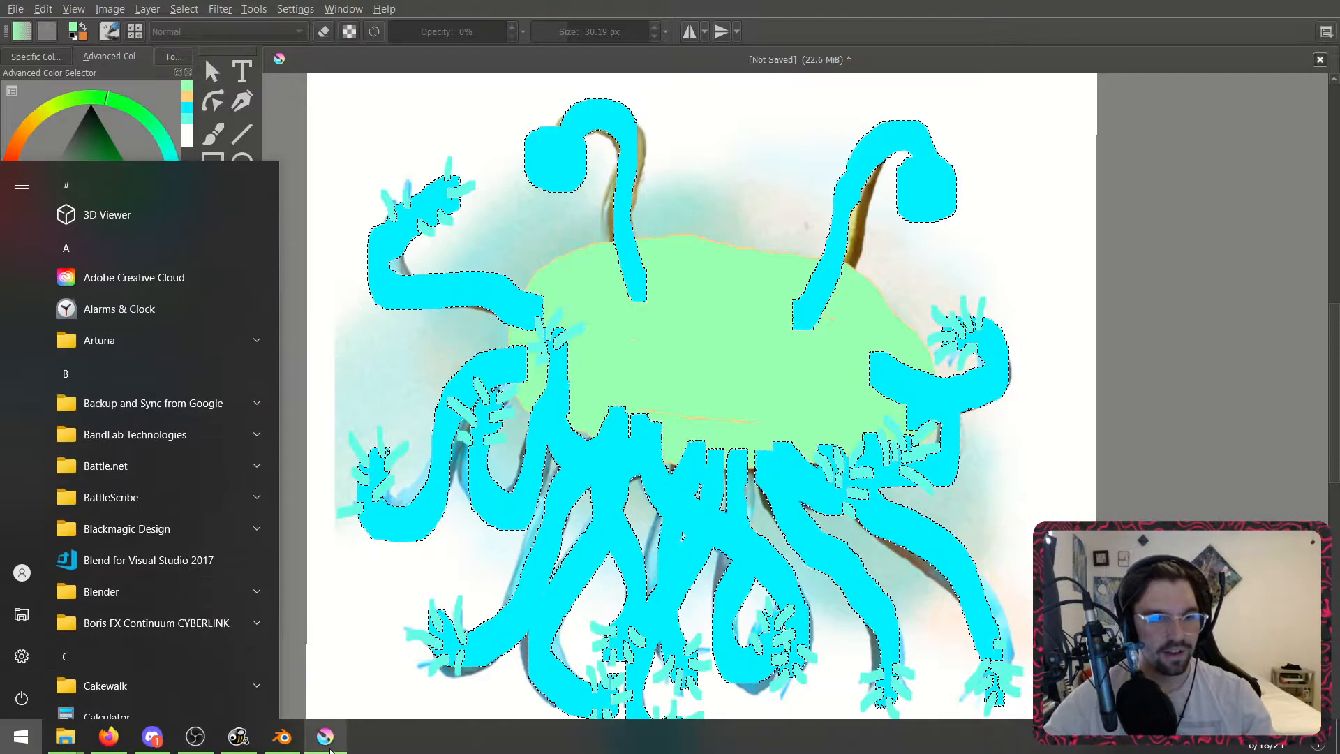
left_click(325, 737)
left_click(213, 72)
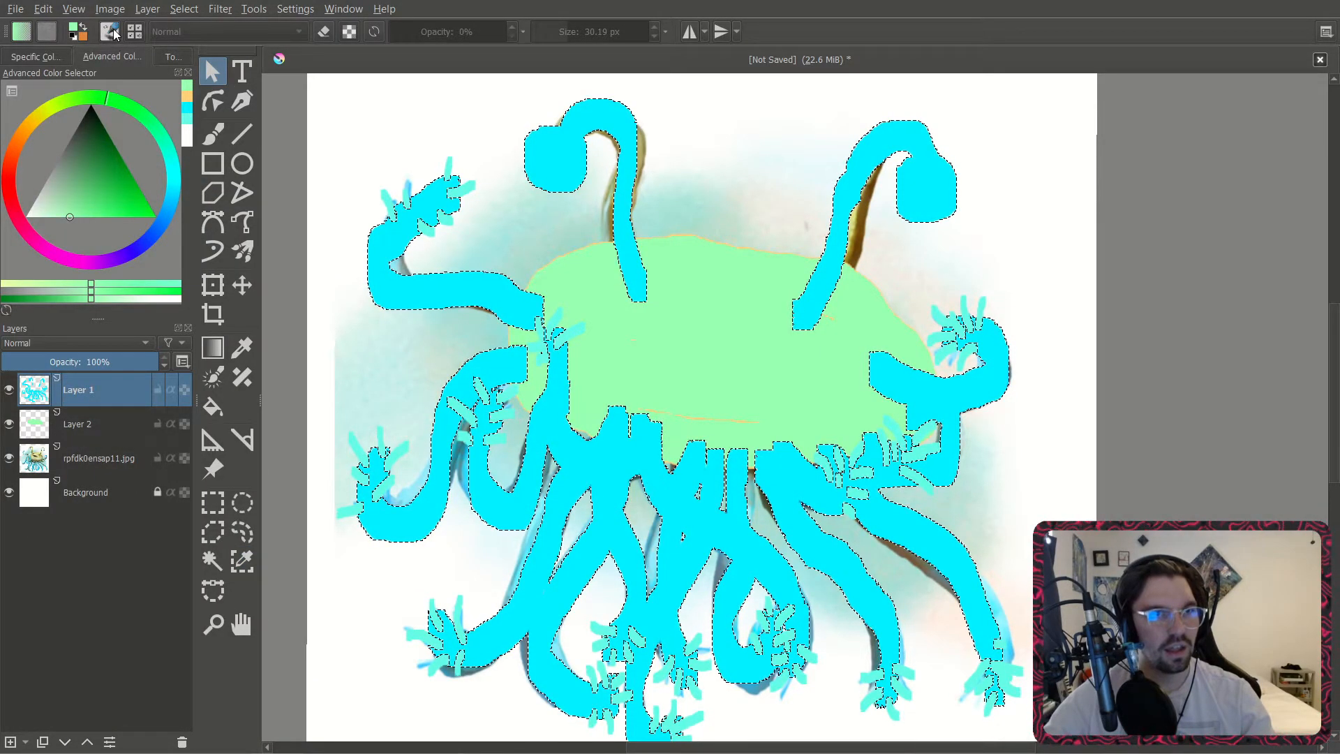
left_click(218, 134)
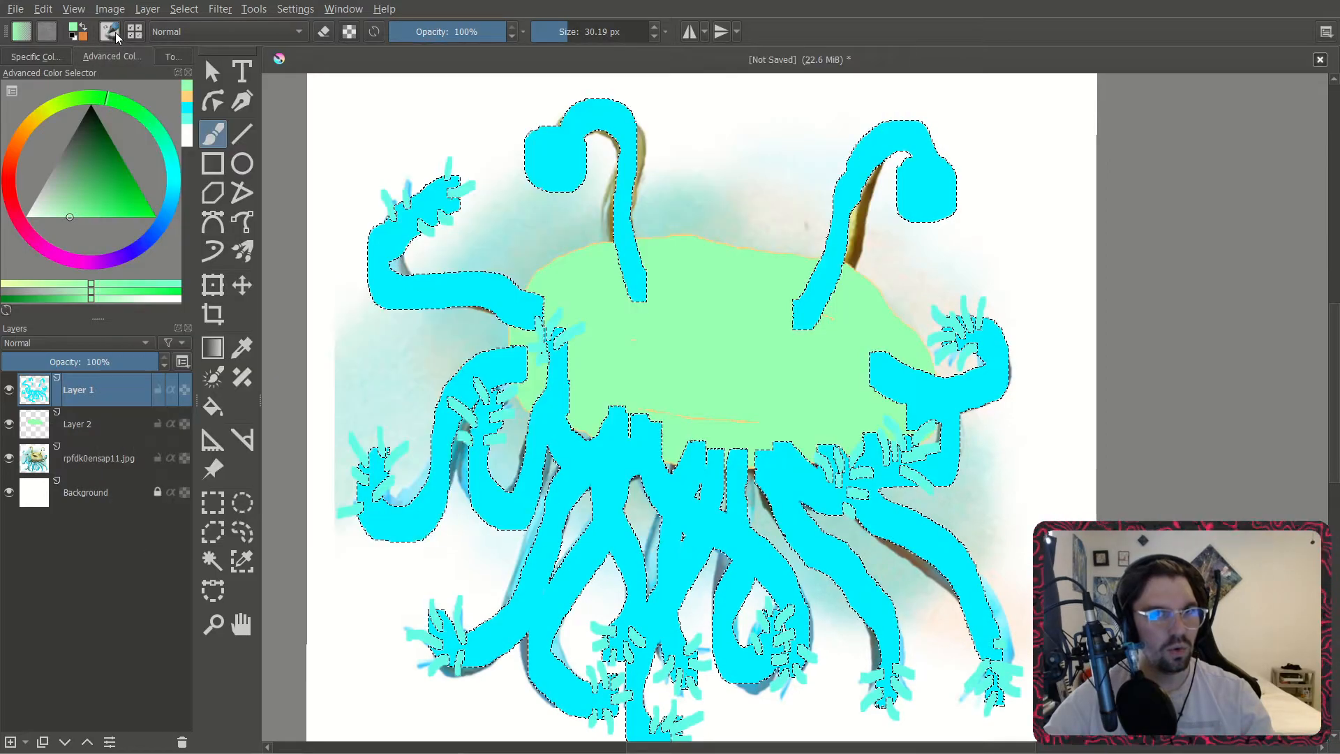
Replace the Marker Dry brush with a round brush preset and set its size to 26.84 px.
left_click(114, 32)
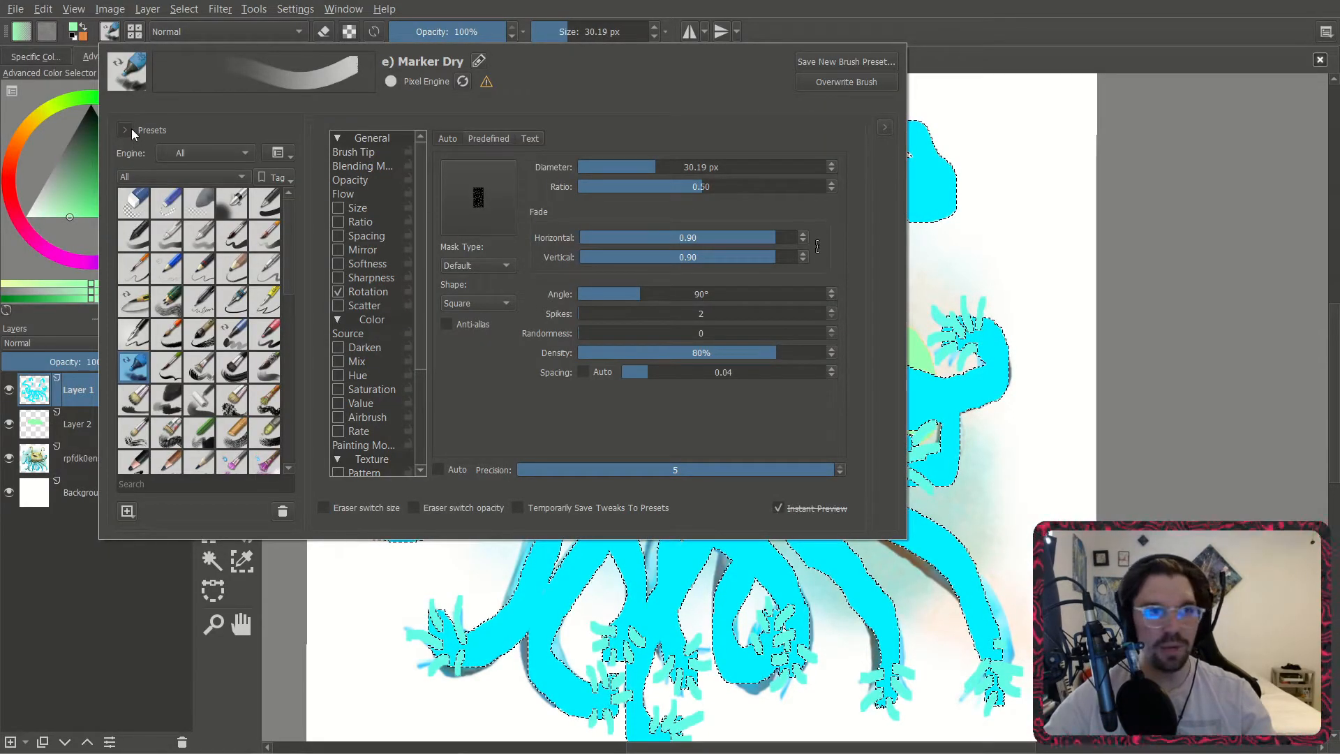
left_click(233, 205)
left_click(1185, 146)
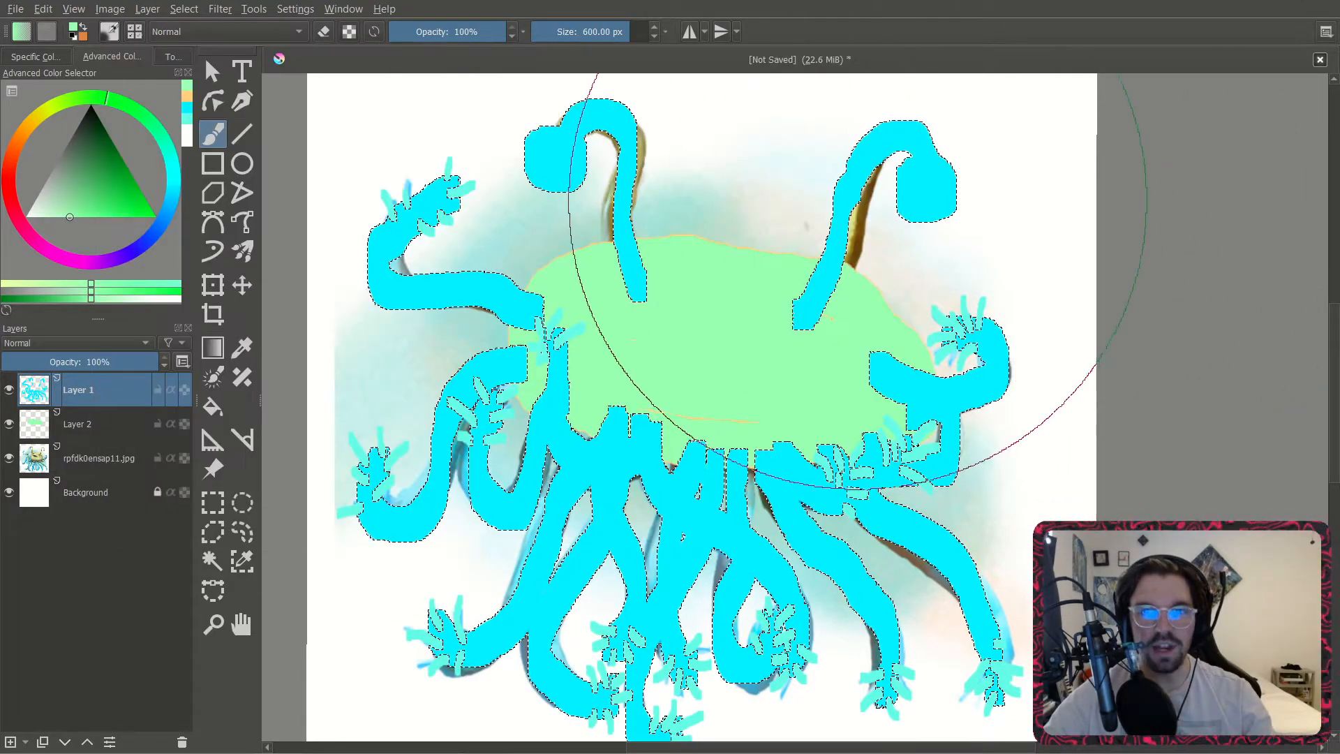
left_click(242, 347)
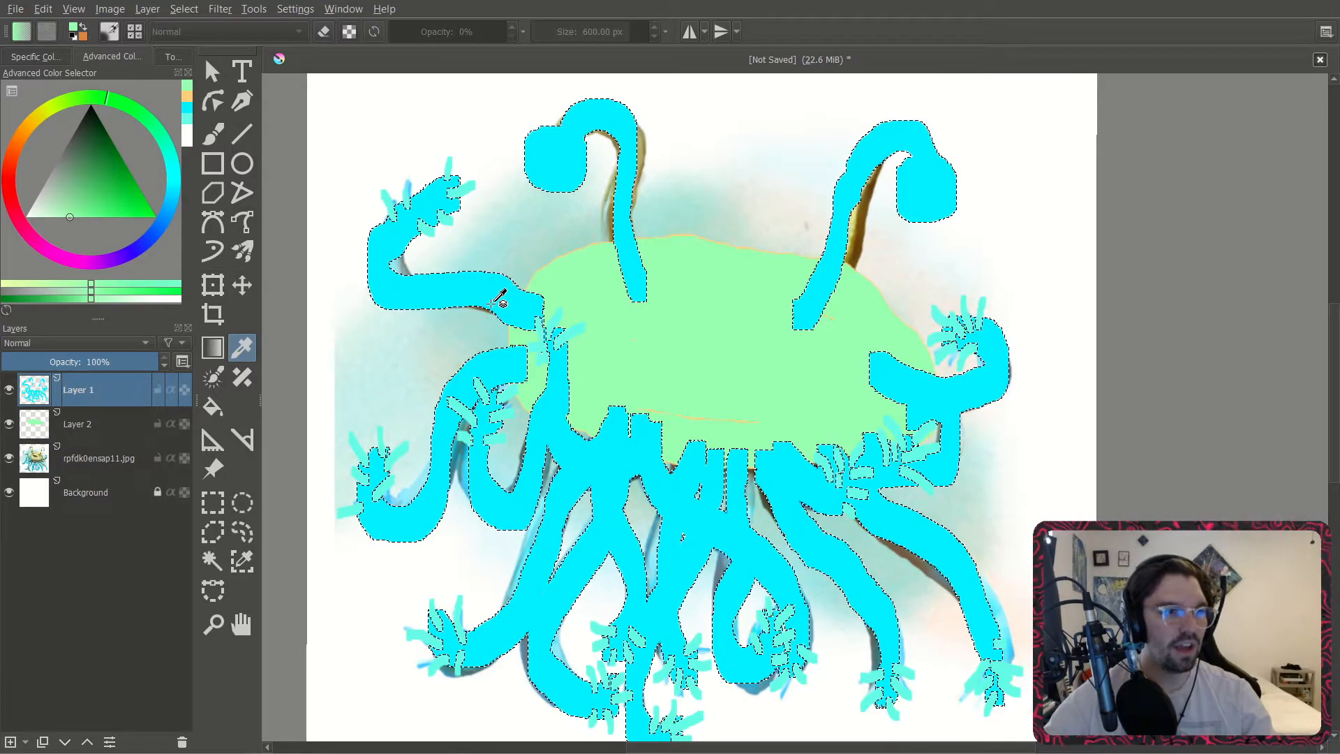
left_click(214, 133)
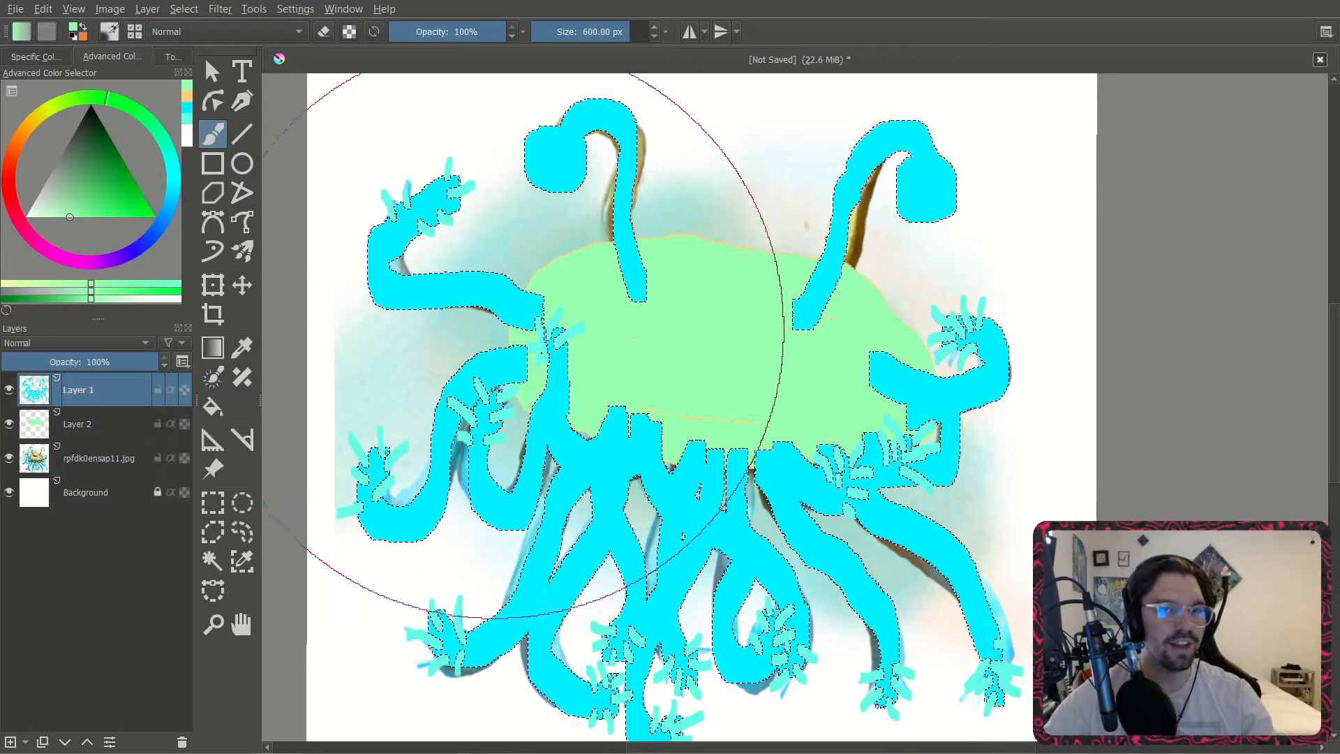
left_click(594, 31)
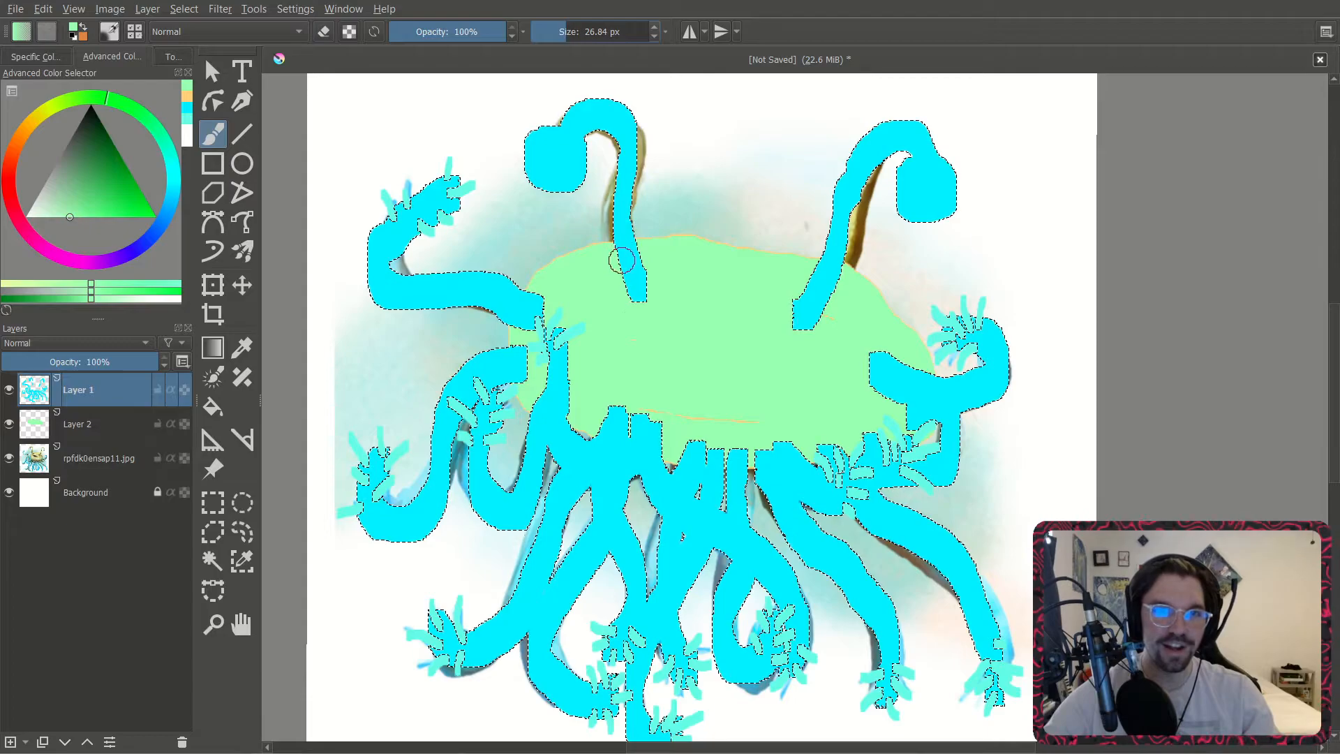
Airbrush light green at 67.52 px over the bases of both eyestalks and the upper-left arm on Layer 1.
scroll(649, 310, "up", 2)
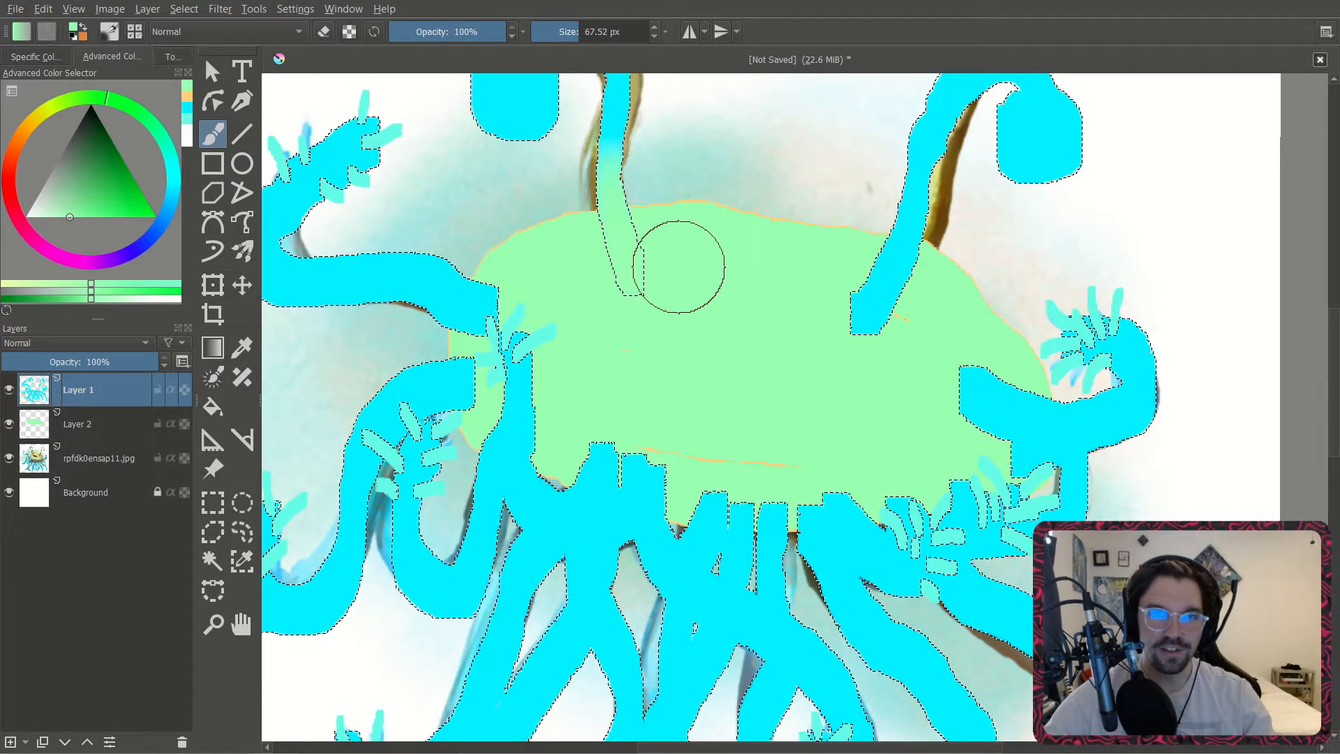
mouse_move(853, 359)
left_mouse_down()
mouse_move(891, 224)
mouse_move(882, 295)
left_mouse_up()
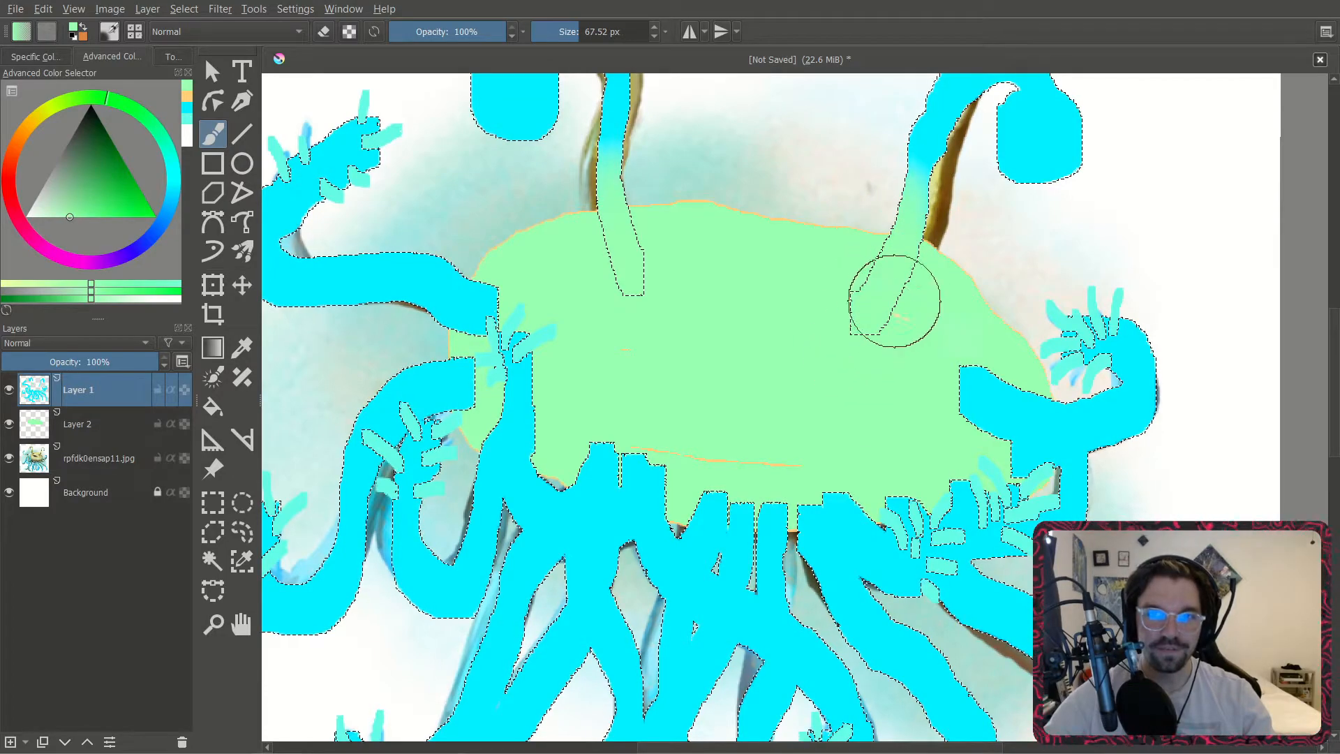
scroll(726, 335, "up", 3)
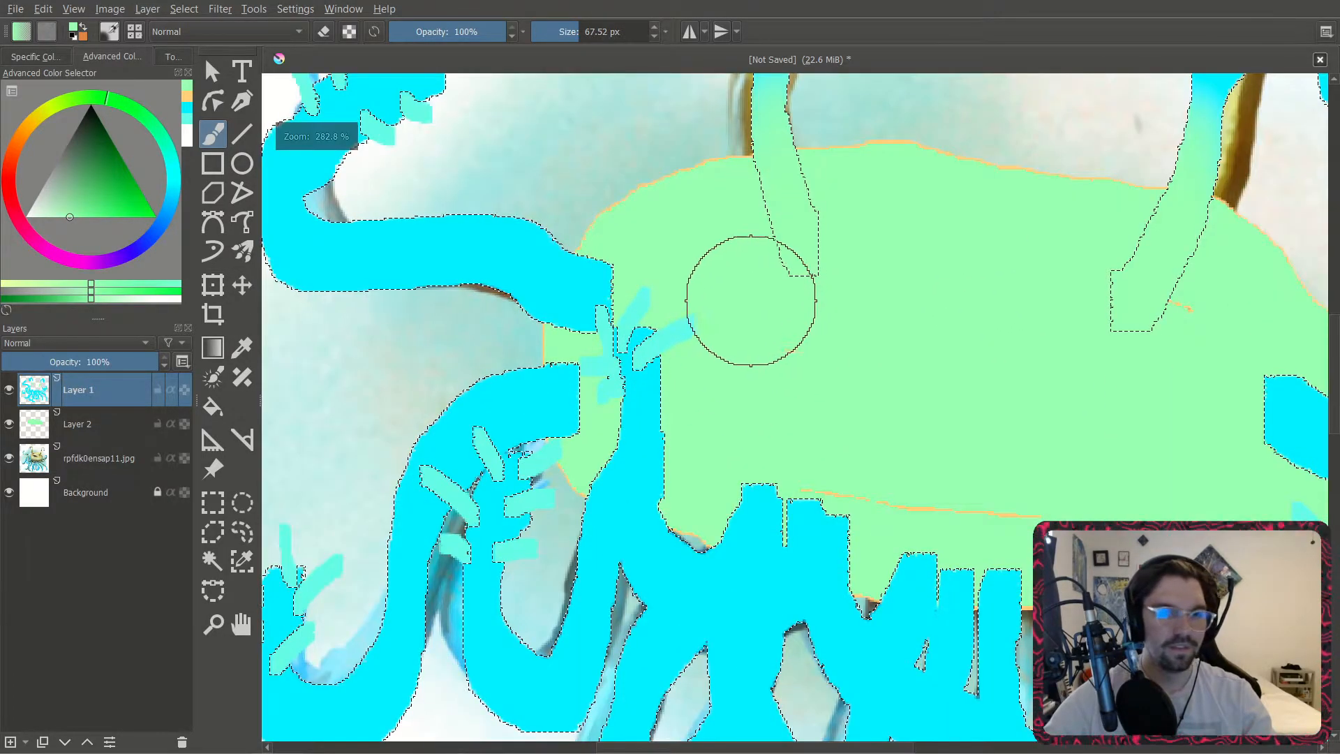
left_click_drag(663, 245, 548, 260)
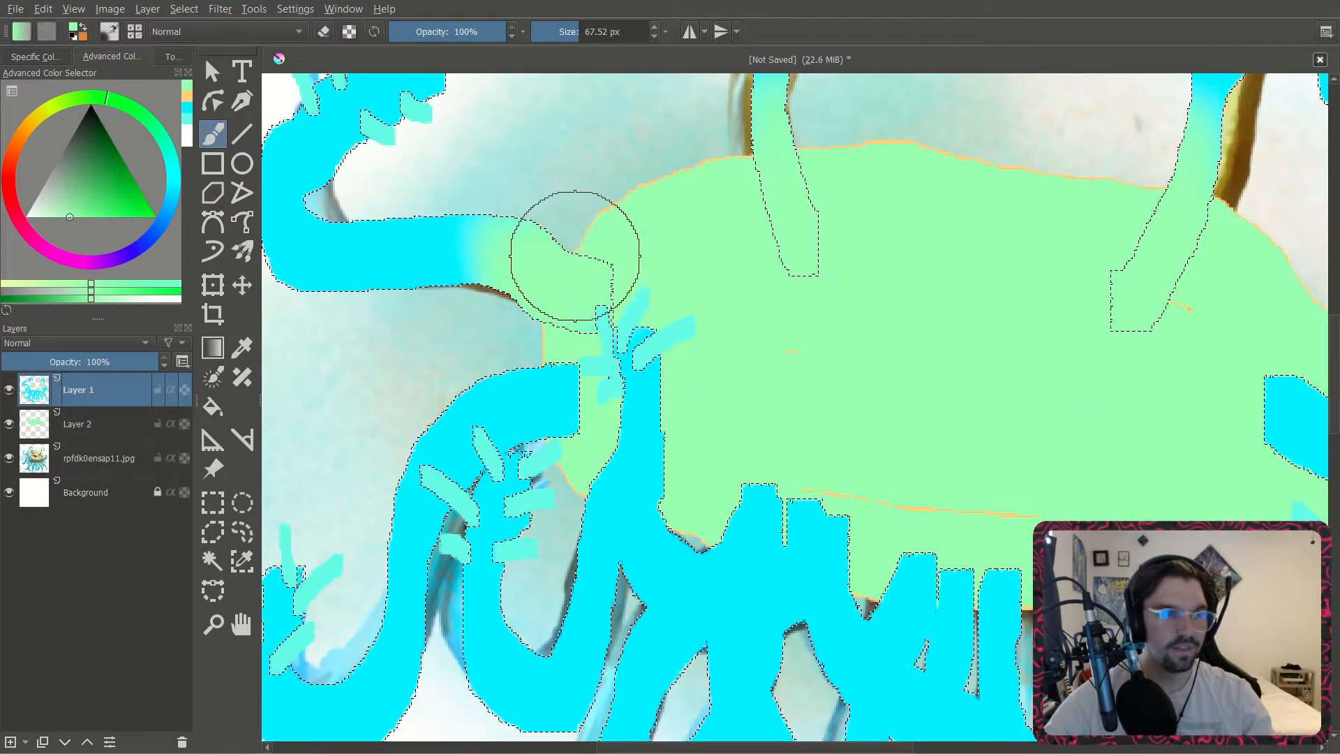
scroll(478, 335, "down", 5)
scroll(615, 333, "up", 5)
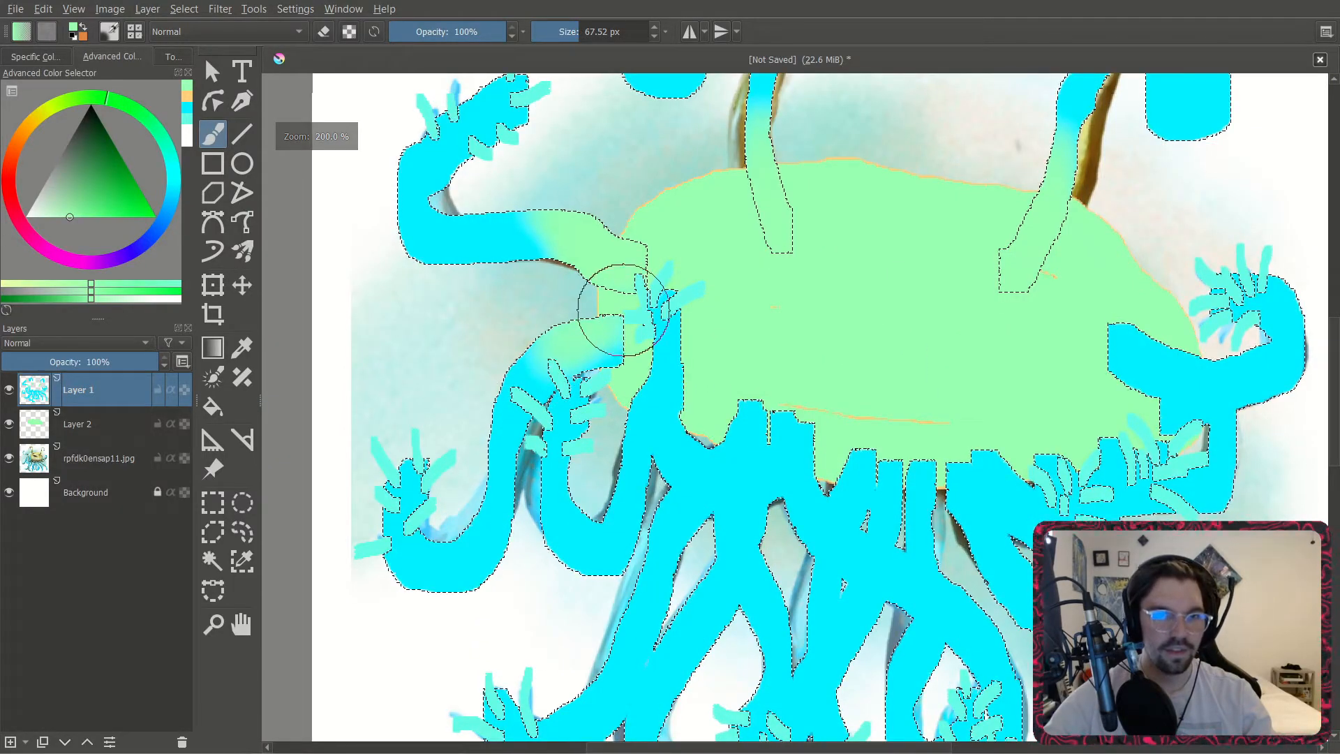
Blend the bases of the lower-left arm, the bottom tentacles and the right arm into the body with the light green airbrush.
left_click_drag(621, 309, 513, 349)
middle_click_drag(580, 495, 562, 473)
mouse_move(688, 409)
left_mouse_down()
mouse_move(814, 410)
mouse_move(724, 397)
left_mouse_up()
middle_click_drag(846, 387, 793, 341)
mouse_move(787, 377)
left_mouse_down()
mouse_move(807, 454)
mouse_move(819, 365)
mouse_move(782, 437)
mouse_move(852, 490)
mouse_move(851, 428)
left_mouse_up()
middle_click_drag(884, 458, 740, 395)
mouse_move(769, 340)
left_mouse_down()
mouse_move(751, 342)
mouse_move(807, 299)
mouse_move(867, 284)
mouse_move(892, 299)
mouse_move(873, 193)
mouse_move(948, 266)
mouse_move(966, 202)
mouse_move(980, 283)
mouse_move(934, 248)
left_mouse_up()
scroll(904, 262, "down", 2)
scroll(834, 279, "up", 2)
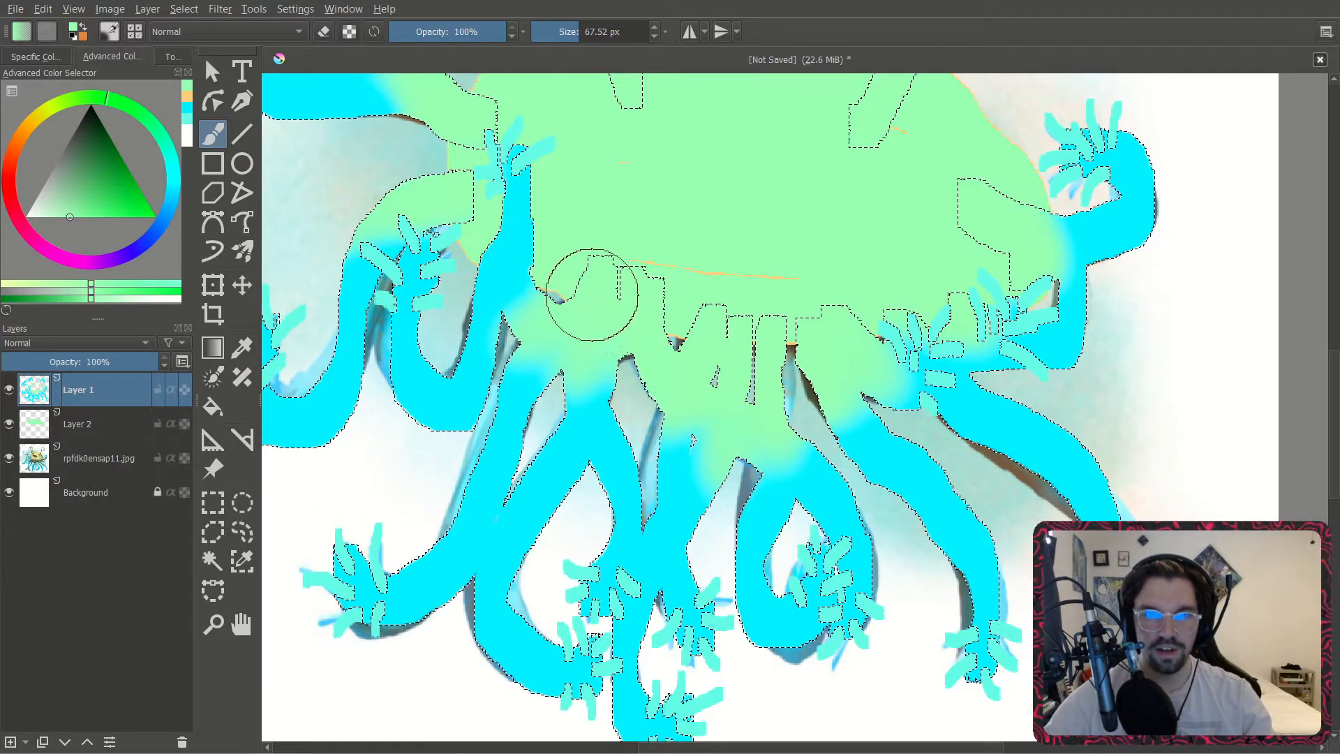
scroll(817, 202, "down", 2)
middle_click_drag(845, 192, 827, 265)
middle_click_drag(764, 202, 745, 243)
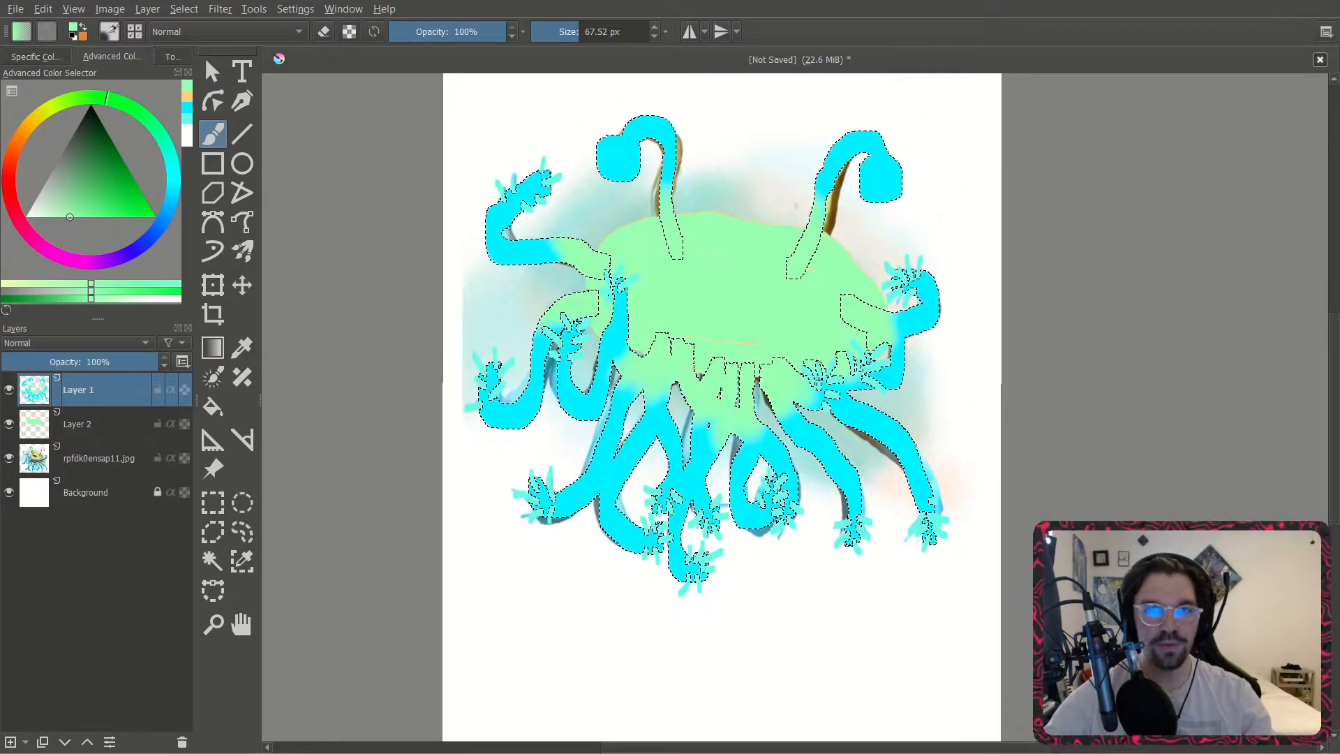
Choose a darker grey-green and airbrush shading onto the body ends of both eyestalks and the two left arms.
scroll(660, 264, "up", 3)
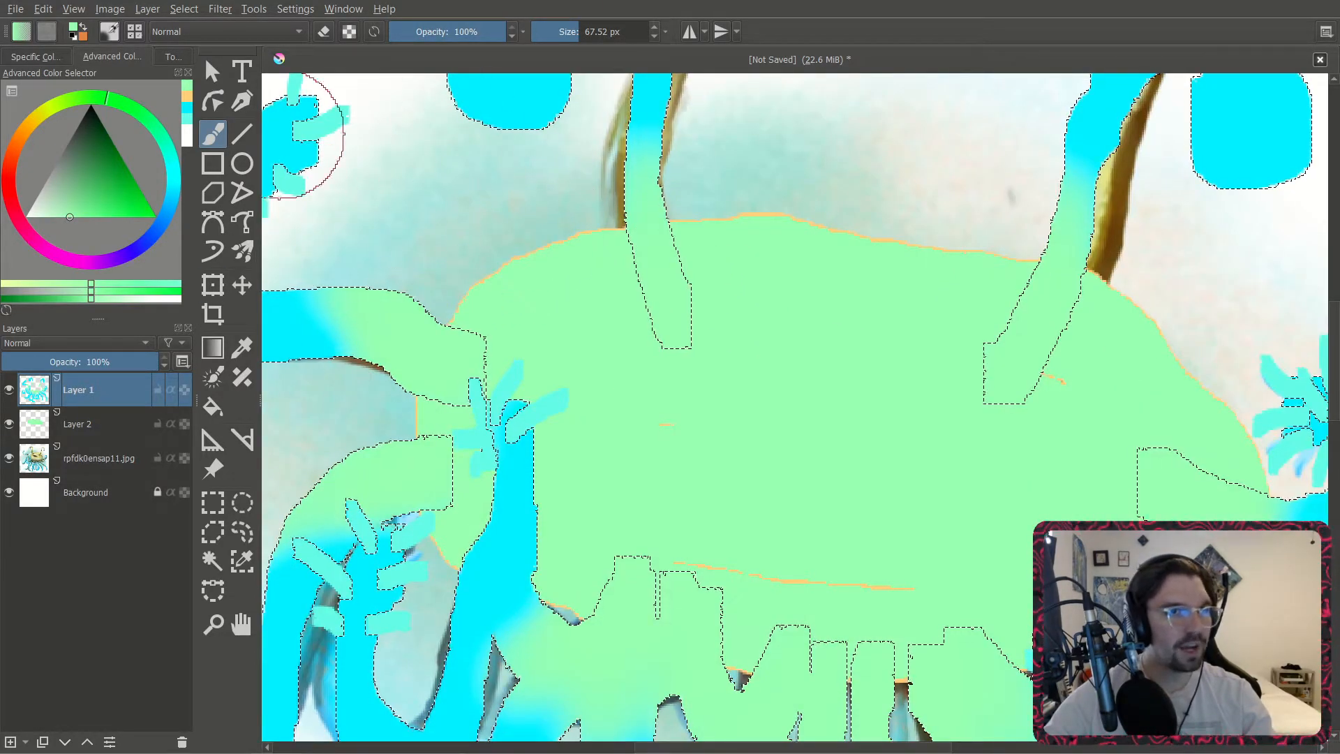
left_click_drag(90, 202, 79, 176)
left_click_drag(735, 294, 673, 365)
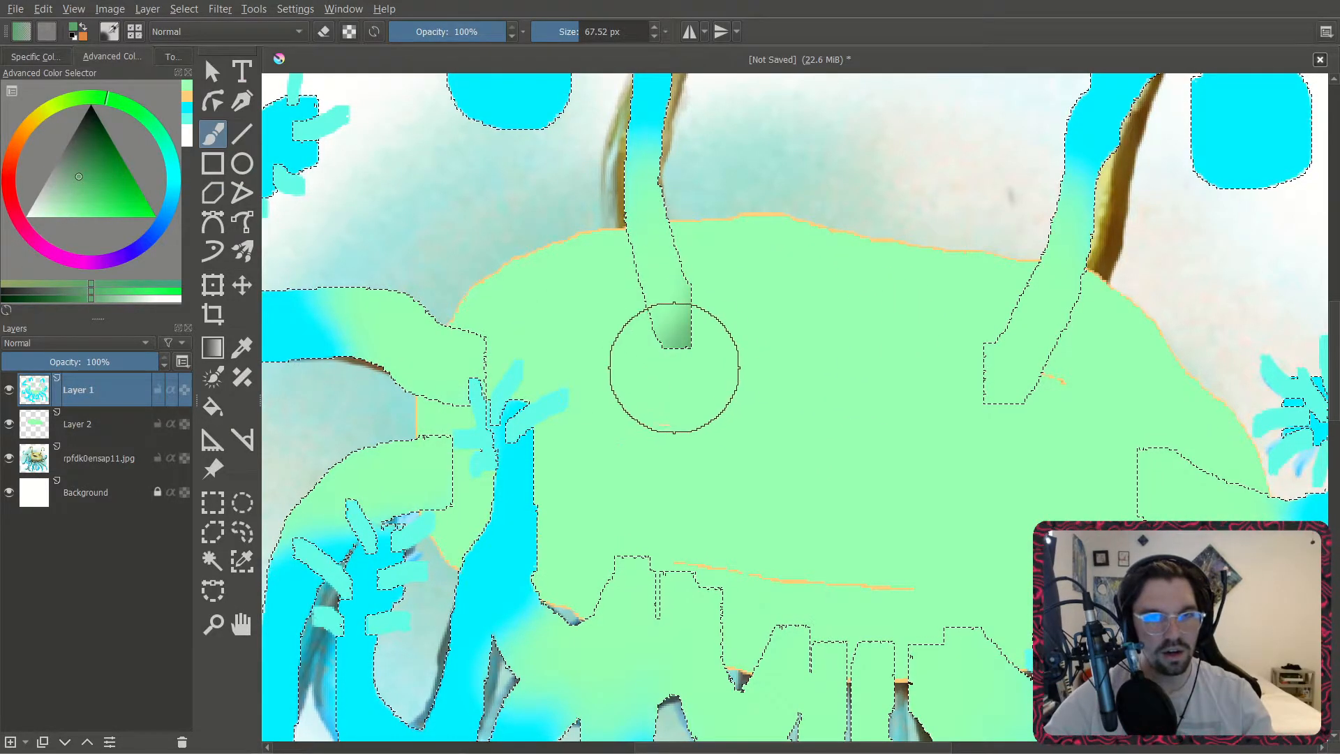
mouse_move(944, 327)
left_mouse_down()
mouse_move(942, 379)
mouse_move(1002, 428)
mouse_move(960, 382)
left_mouse_up()
middle_click_drag(792, 460, 784, 362)
middle_click_drag(571, 253, 741, 300)
mouse_move(676, 261)
left_mouse_down()
mouse_move(653, 318)
mouse_move(627, 332)
mouse_move(650, 338)
left_mouse_up()
left_click_drag(611, 387, 634, 467)
Airbrush the same grey-green shading onto the upper ends of the bottom tentacles and the right arm.
middle_click_drag(797, 451, 682, 404)
mouse_move(682, 404)
left_mouse_down()
mouse_move(664, 449)
mouse_move(810, 458)
mouse_move(855, 511)
mouse_move(1002, 509)
left_mouse_up()
middle_click_drag(1048, 465, 845, 474)
mouse_move(954, 395)
left_mouse_down()
mouse_move(975, 425)
mouse_move(987, 374)
mouse_move(897, 299)
left_mouse_up()
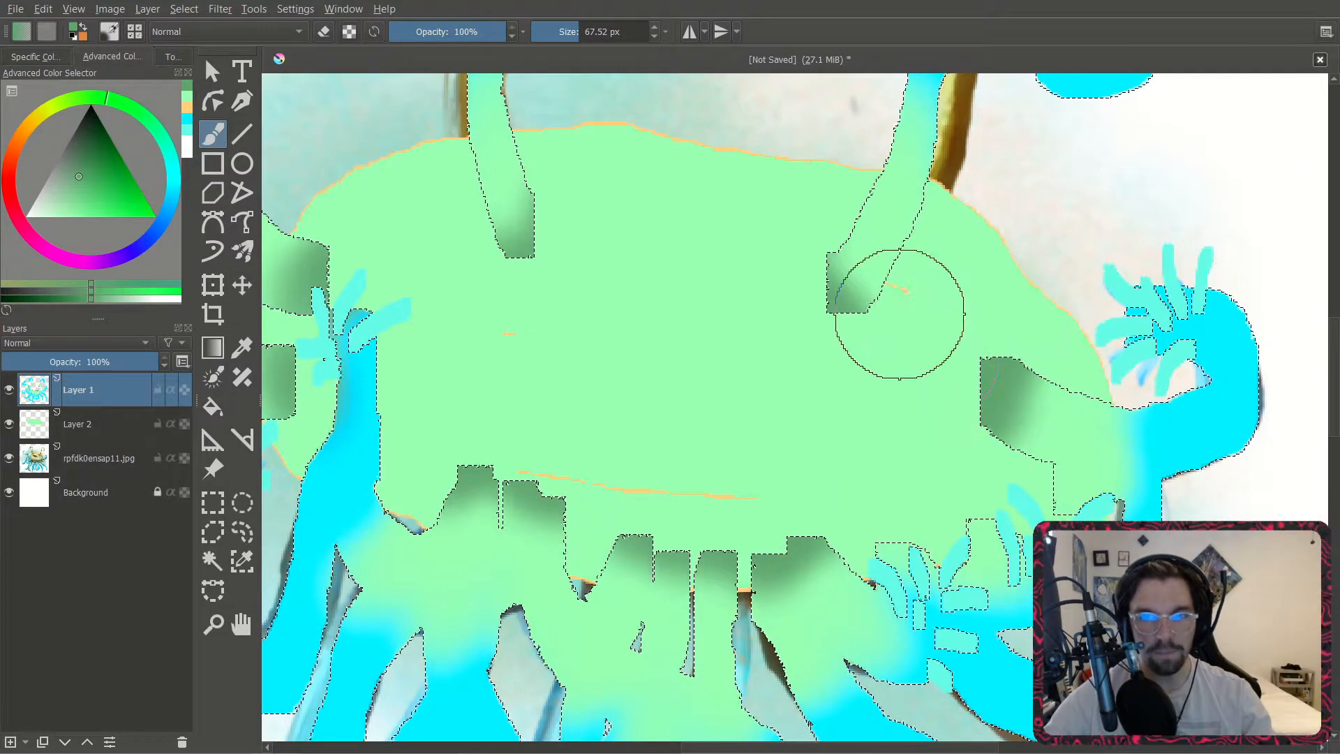
scroll(893, 304, "down", 3)
scroll(371, 286, "up", 1)
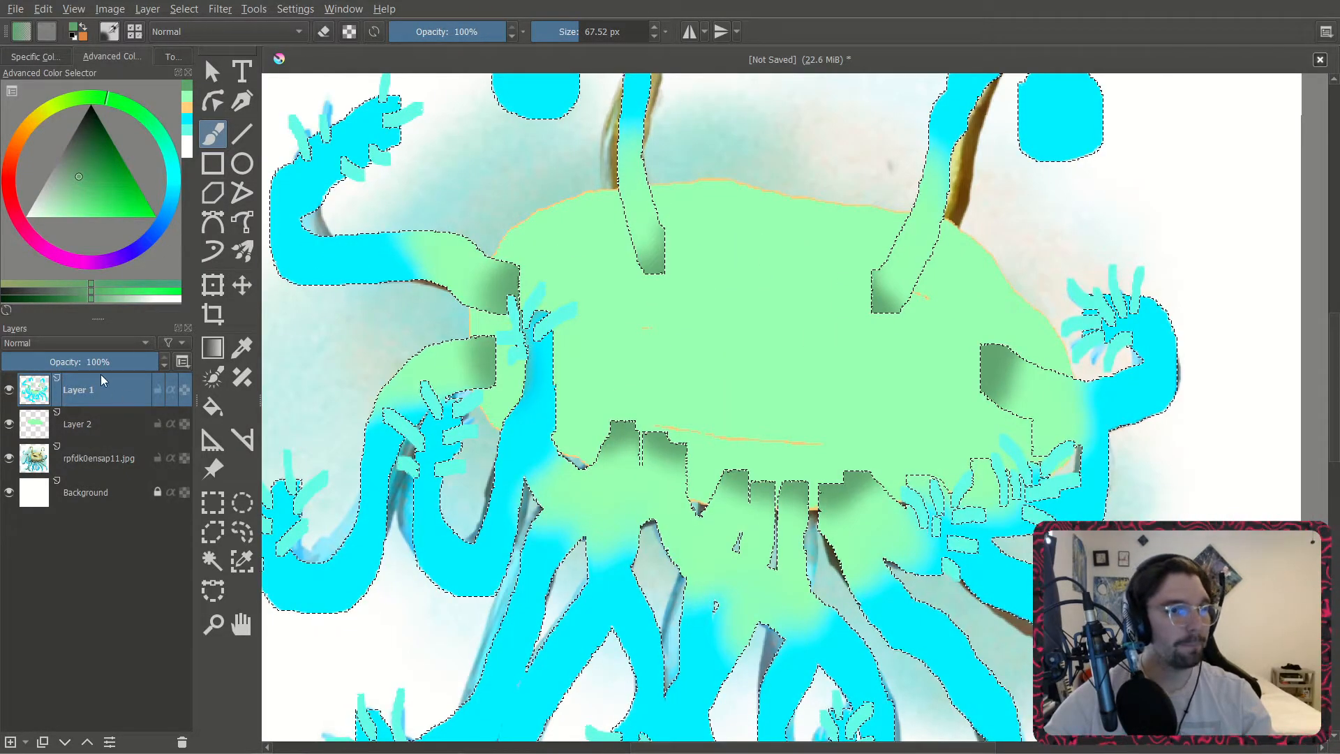
Make Layer 2 active and clear the selection around the cyan areas.
left_click(78, 425)
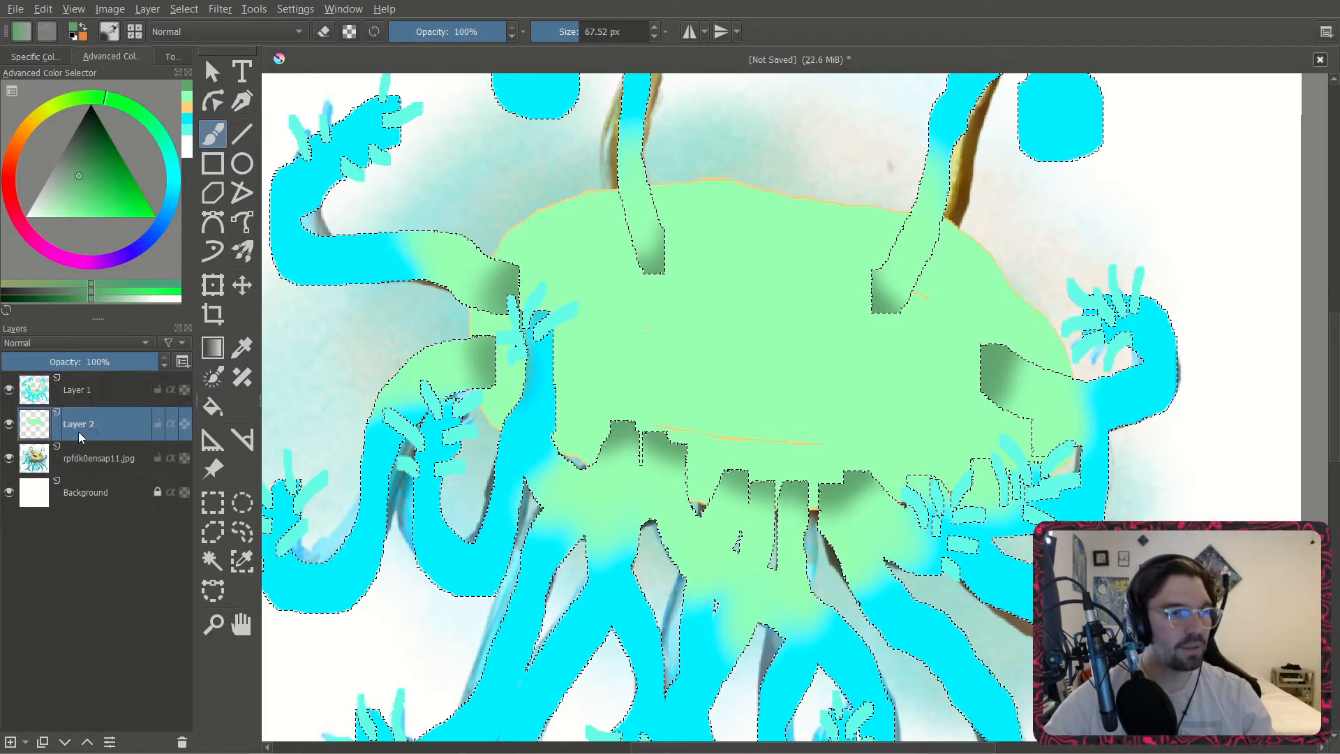
left_click(222, 500)
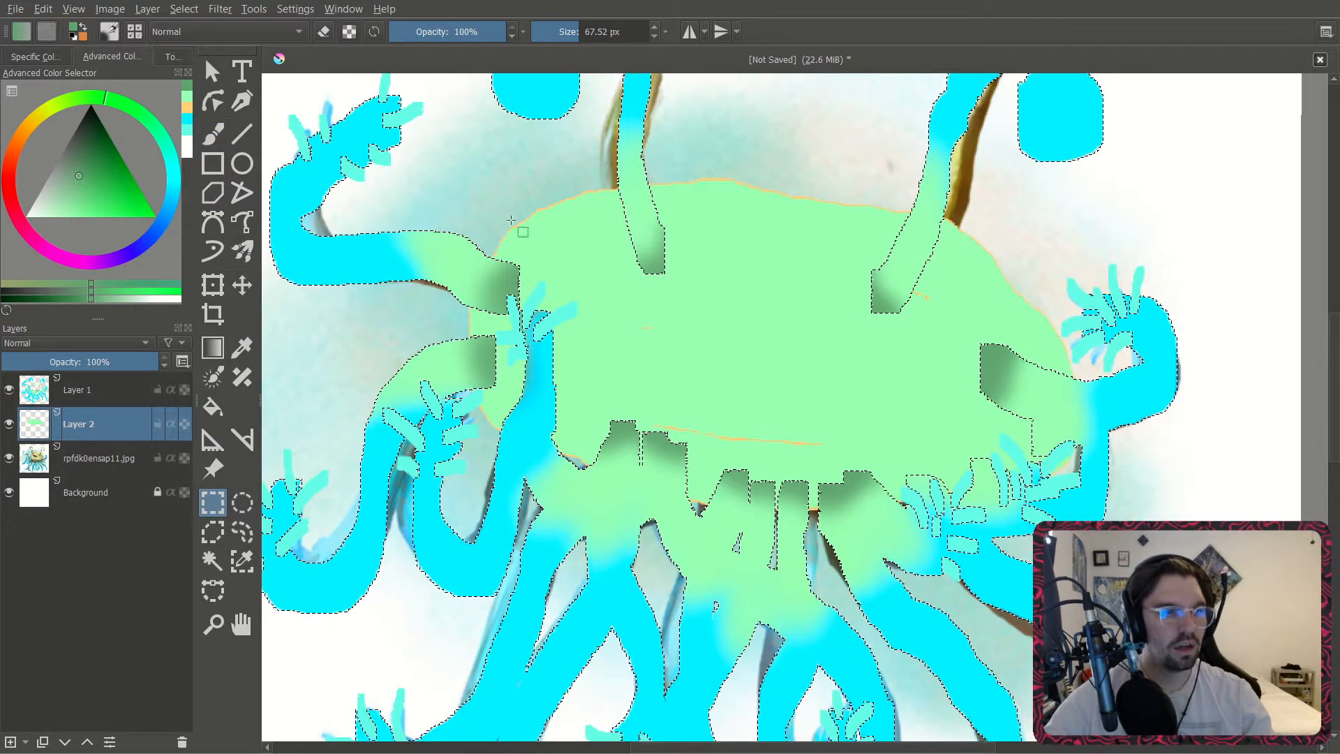
left_click(468, 140)
scroll(553, 197, "up", 1)
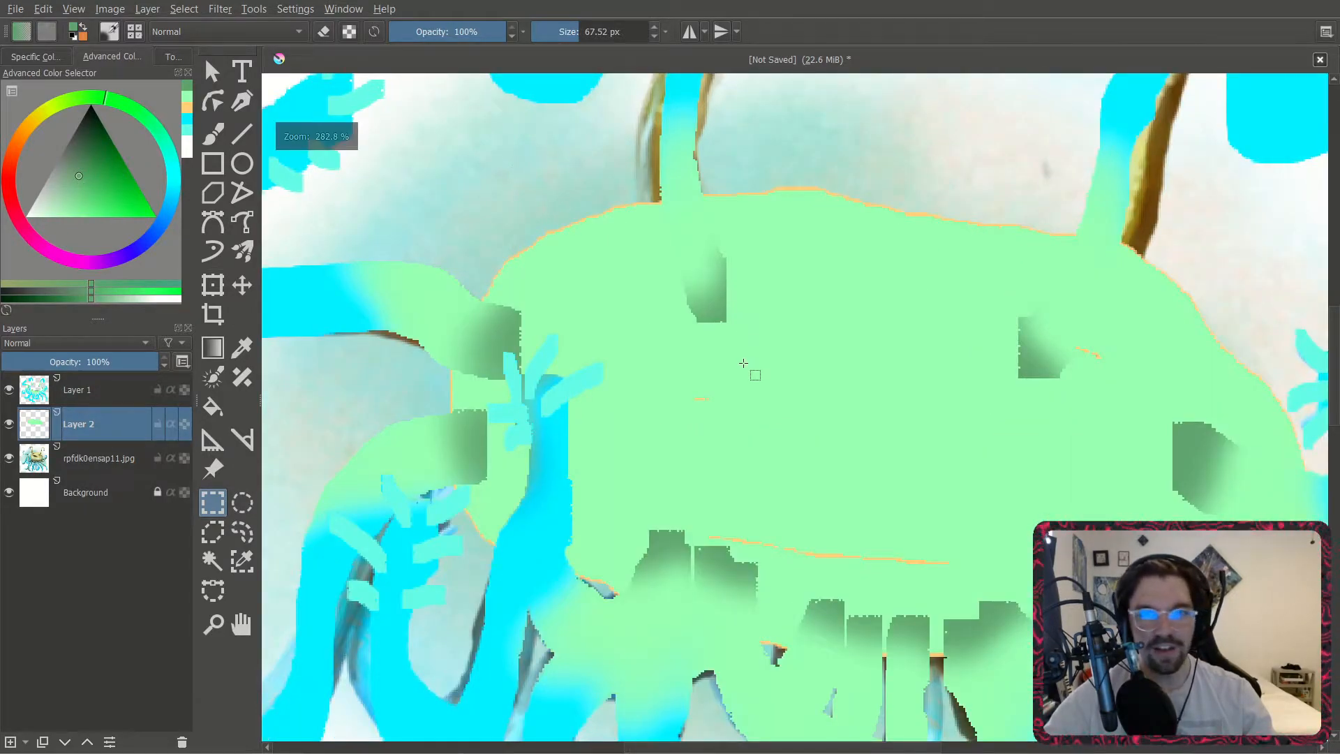
scroll(738, 347, "down", 1)
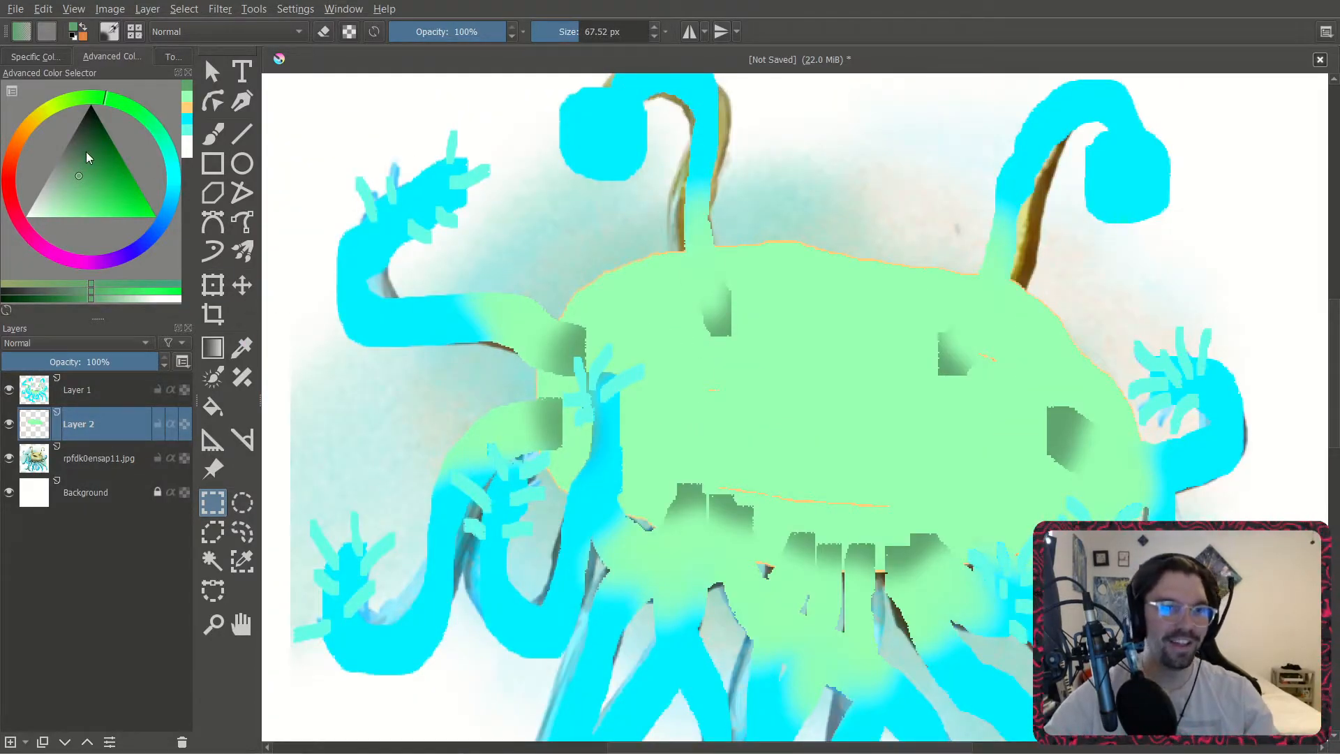
Choose a dark grey colour and switch the brush to the Ink-3 Gpen preset at 5.00 px.
left_click_drag(69, 165, 61, 141)
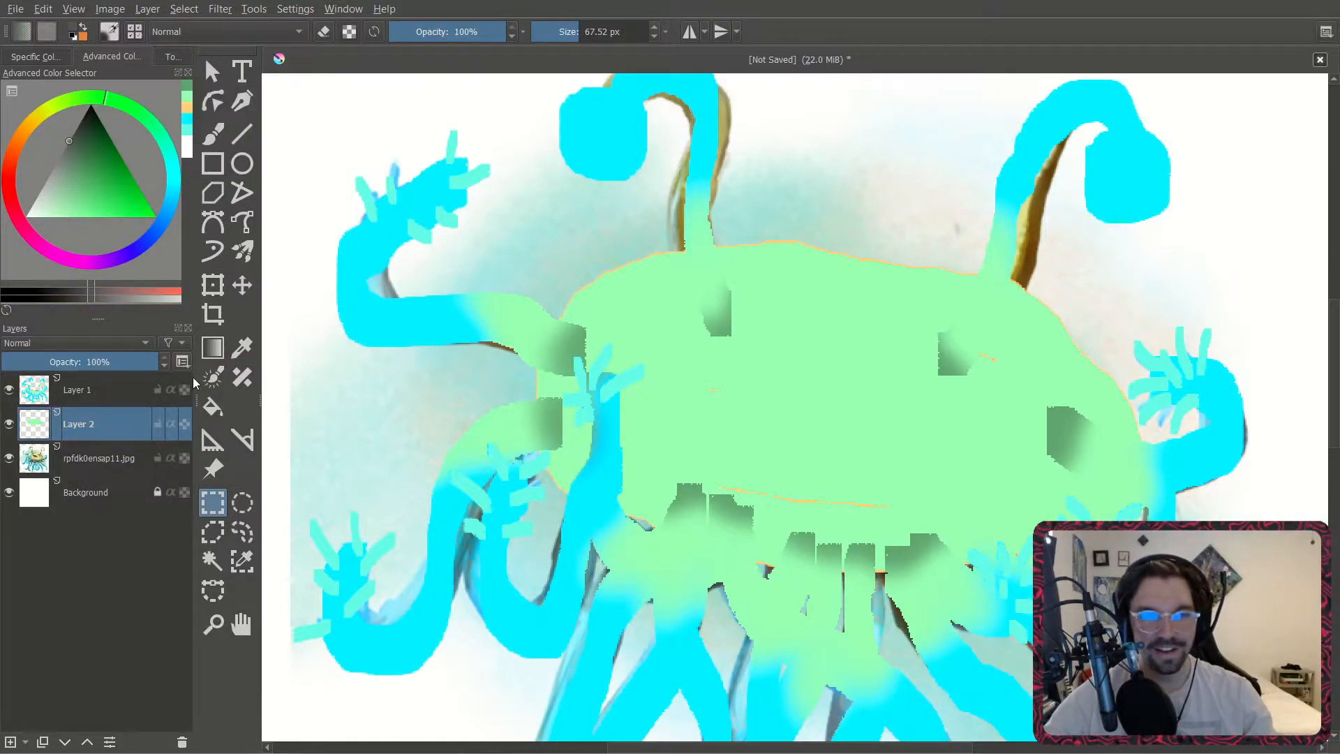
left_click(215, 135)
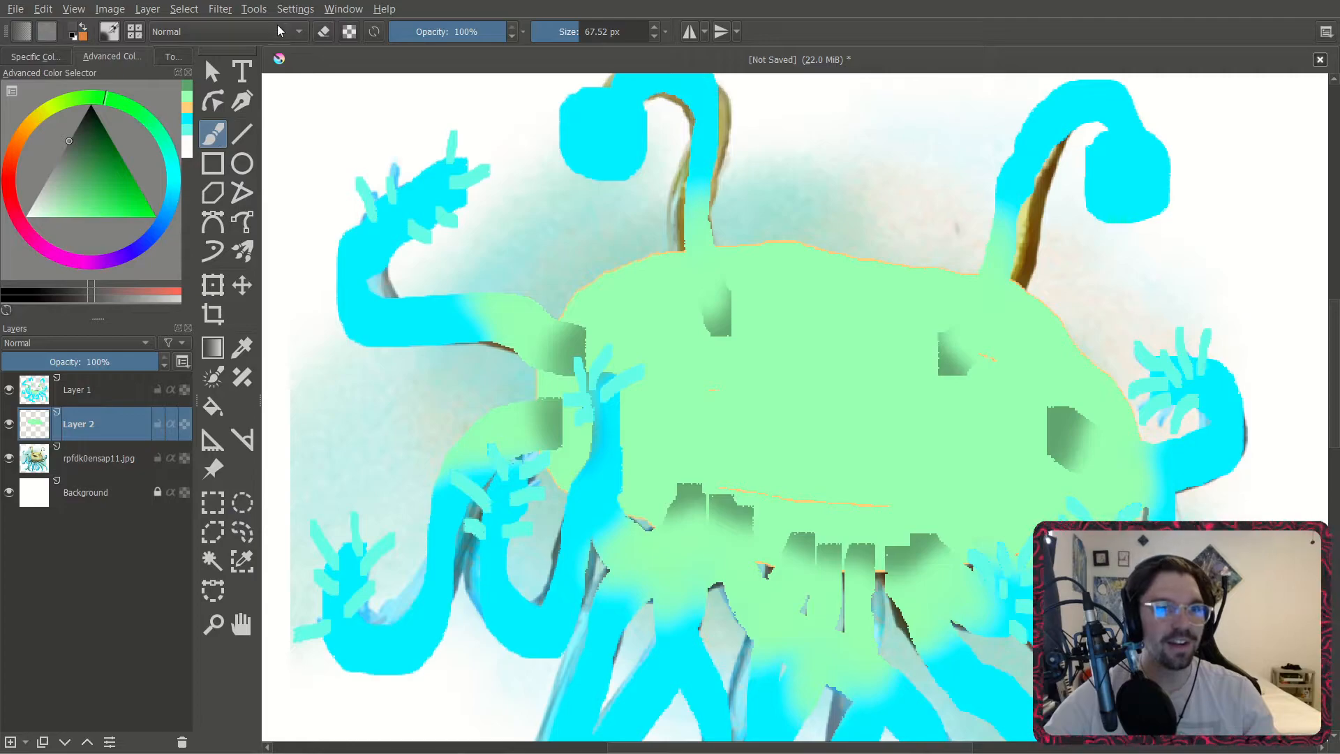
left_click(109, 32)
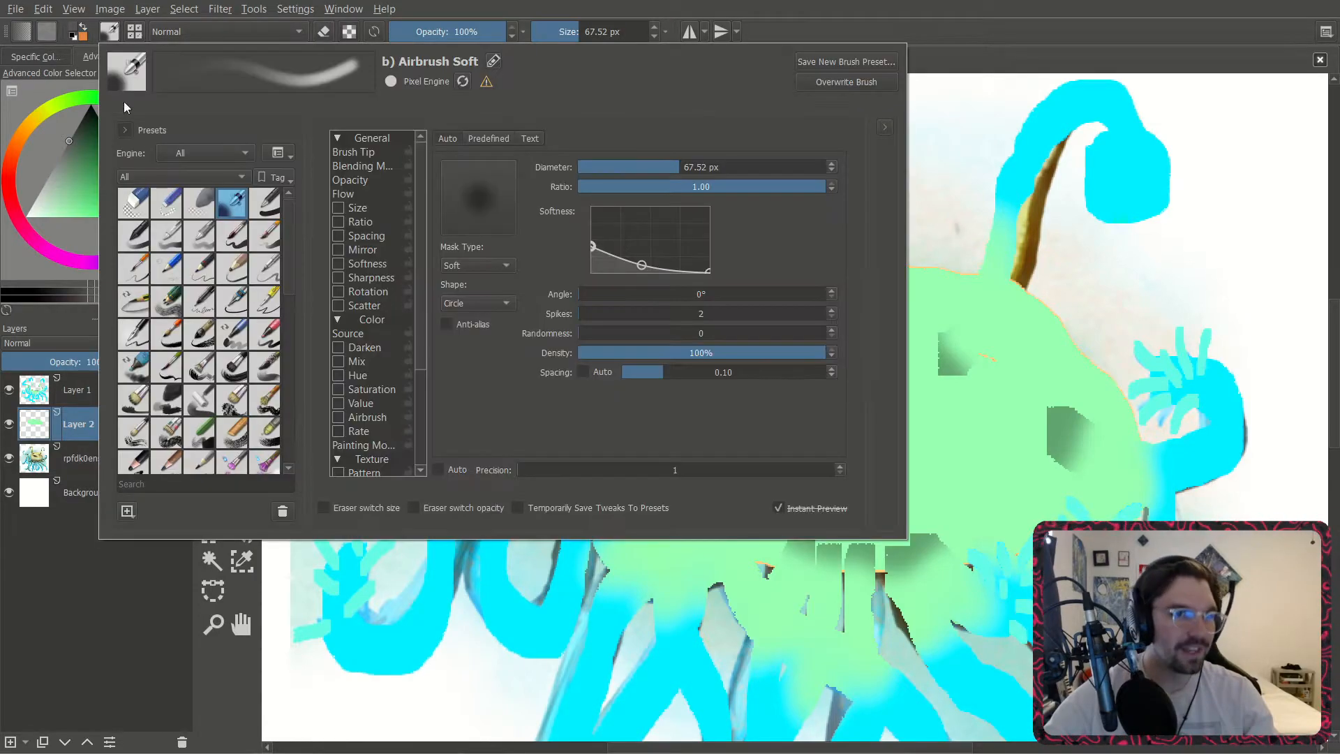
left_click(266, 305)
left_click(934, 7)
middle_click_drag(866, 438, 756, 386)
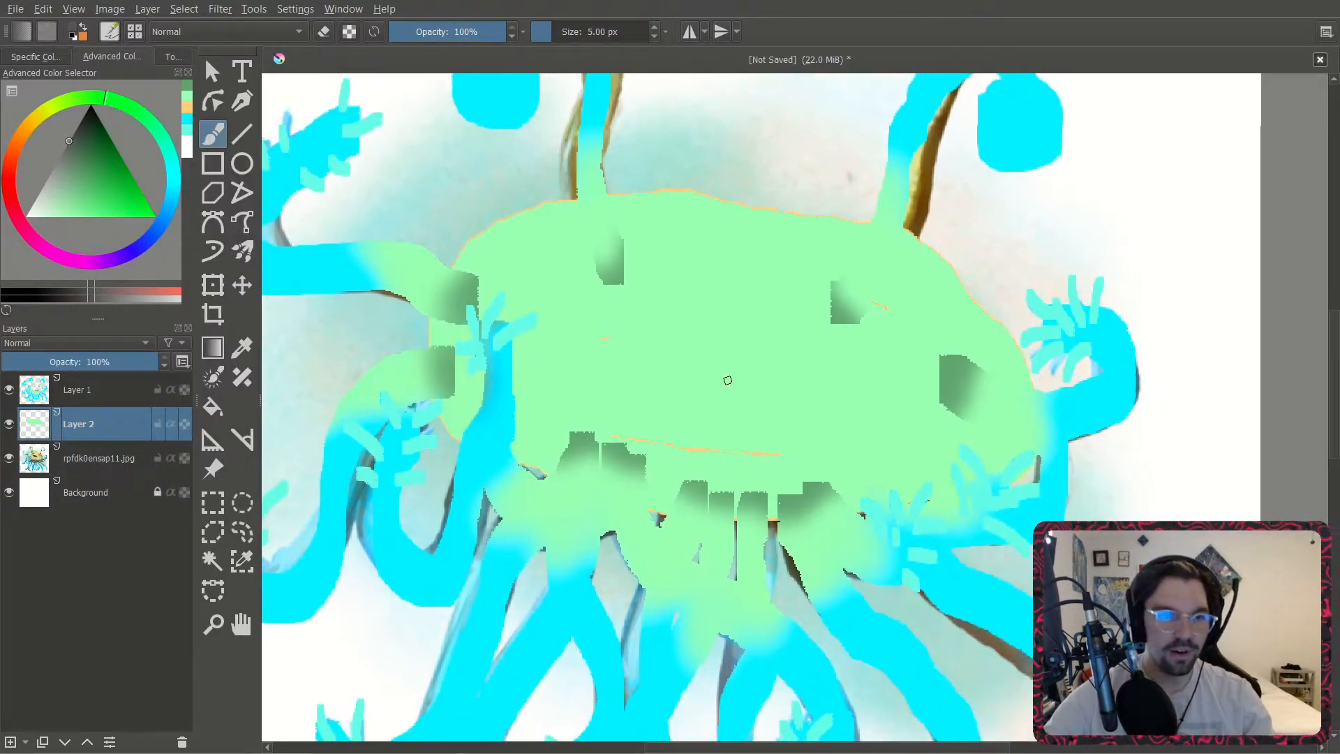
Draw a closed dark grey moustache outline across the middle of the creature's body on Layer 2.
scroll(667, 361, "up", 3)
scroll(537, 391, "down", 2)
left_click_drag(483, 391, 486, 392)
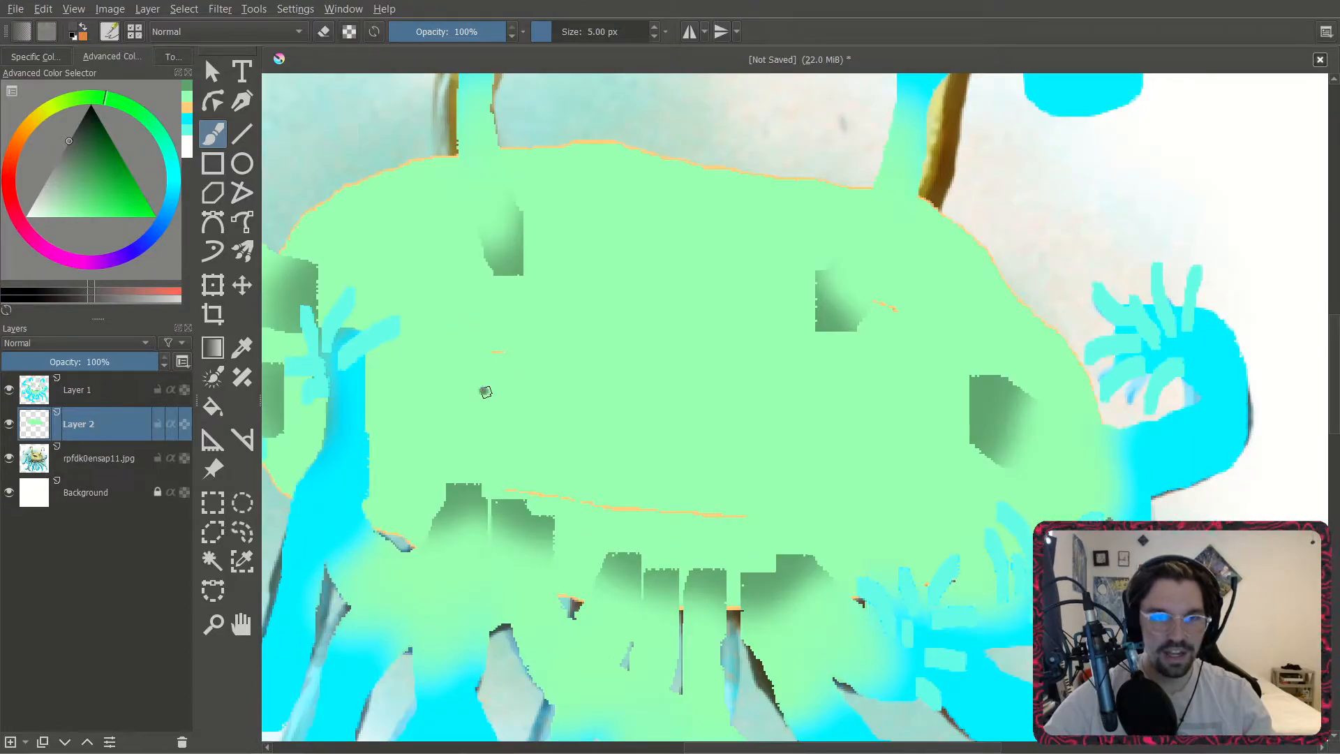
mouse_move(634, 377)
left_mouse_down()
mouse_move(760, 440)
mouse_move(657, 442)
left_mouse_up()
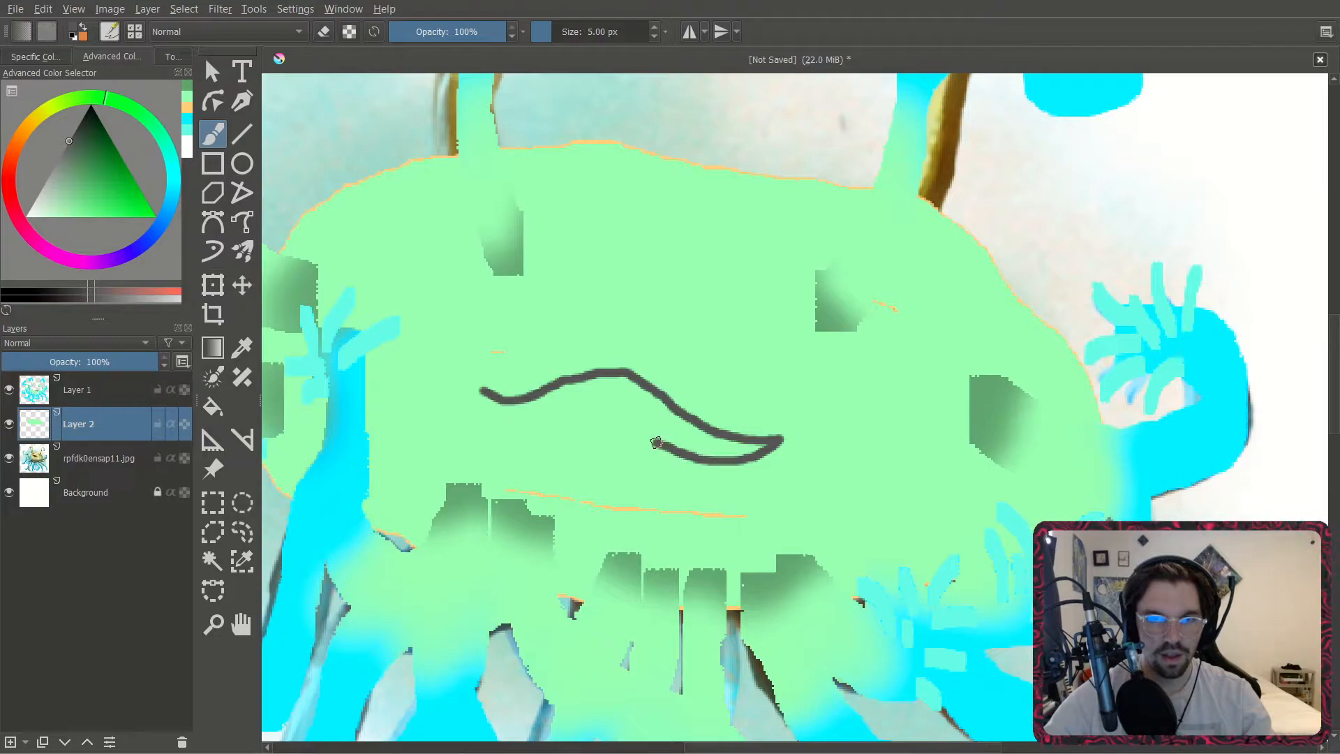
left_click_drag(532, 431, 492, 405)
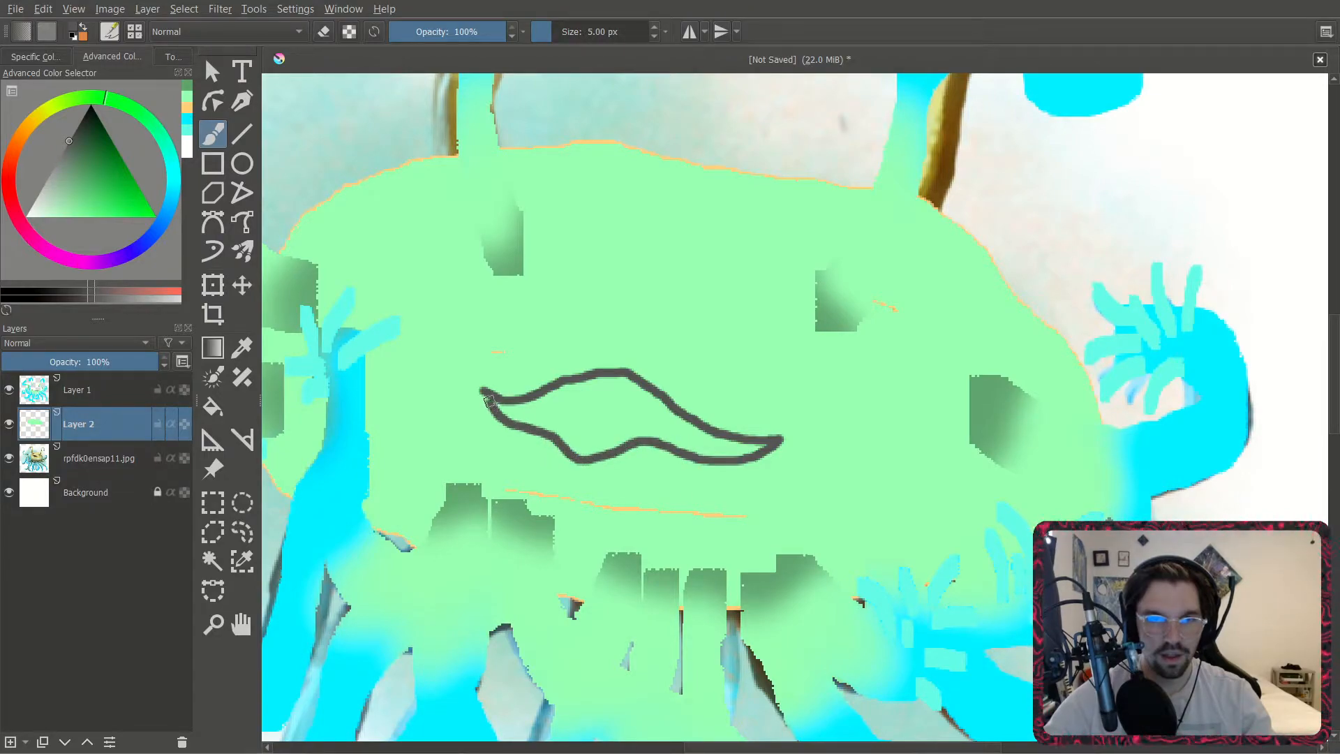
Fill the inside of the moustache outline with dark grey.
middle_click_drag(481, 393, 737, 393)
left_click(213, 406)
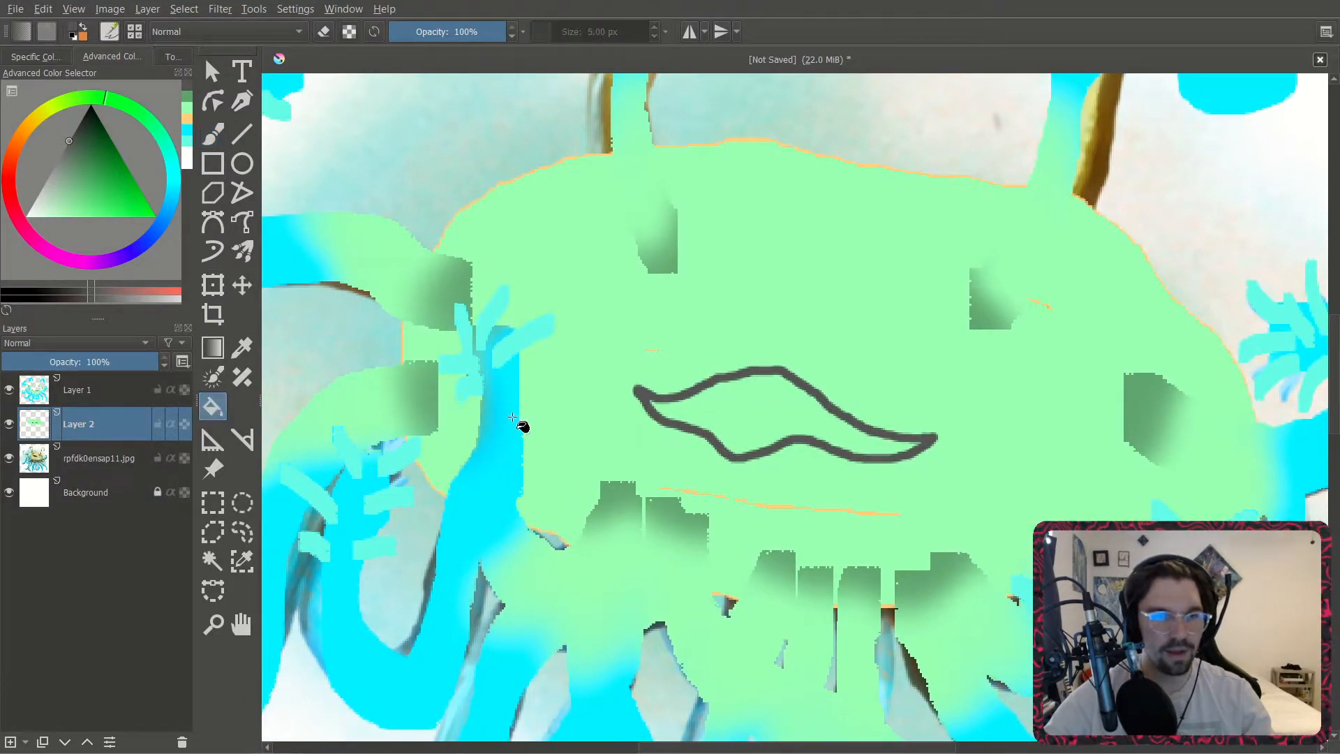
left_click(734, 388)
scroll(756, 391, "up", 1)
Brush over the green gaps between the moustache's fill and its outline in dark grey.
left_click(214, 134)
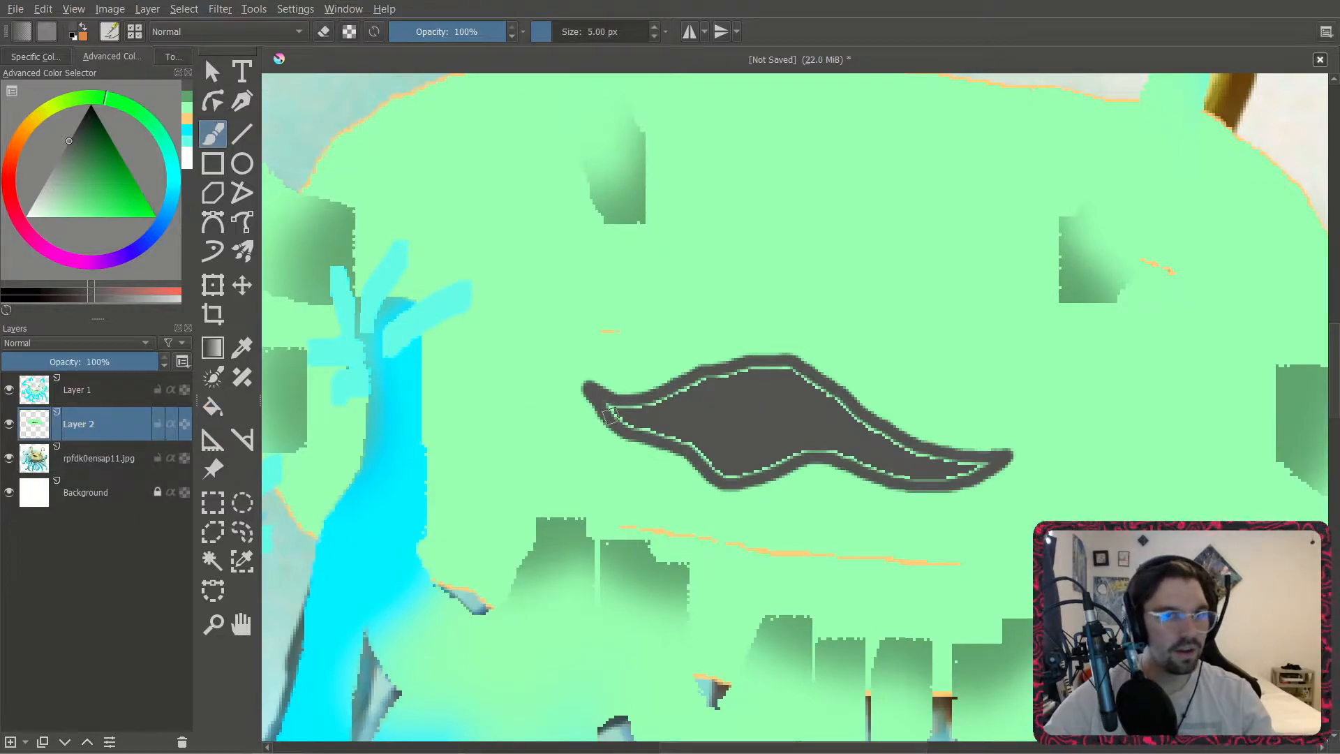
scroll(625, 418, "up", 2)
mouse_move(565, 396)
left_mouse_down()
mouse_move(598, 421)
mouse_move(605, 396)
mouse_move(670, 447)
mouse_move(765, 479)
mouse_move(841, 543)
mouse_move(994, 498)
left_mouse_up()
key("ctrl+z")
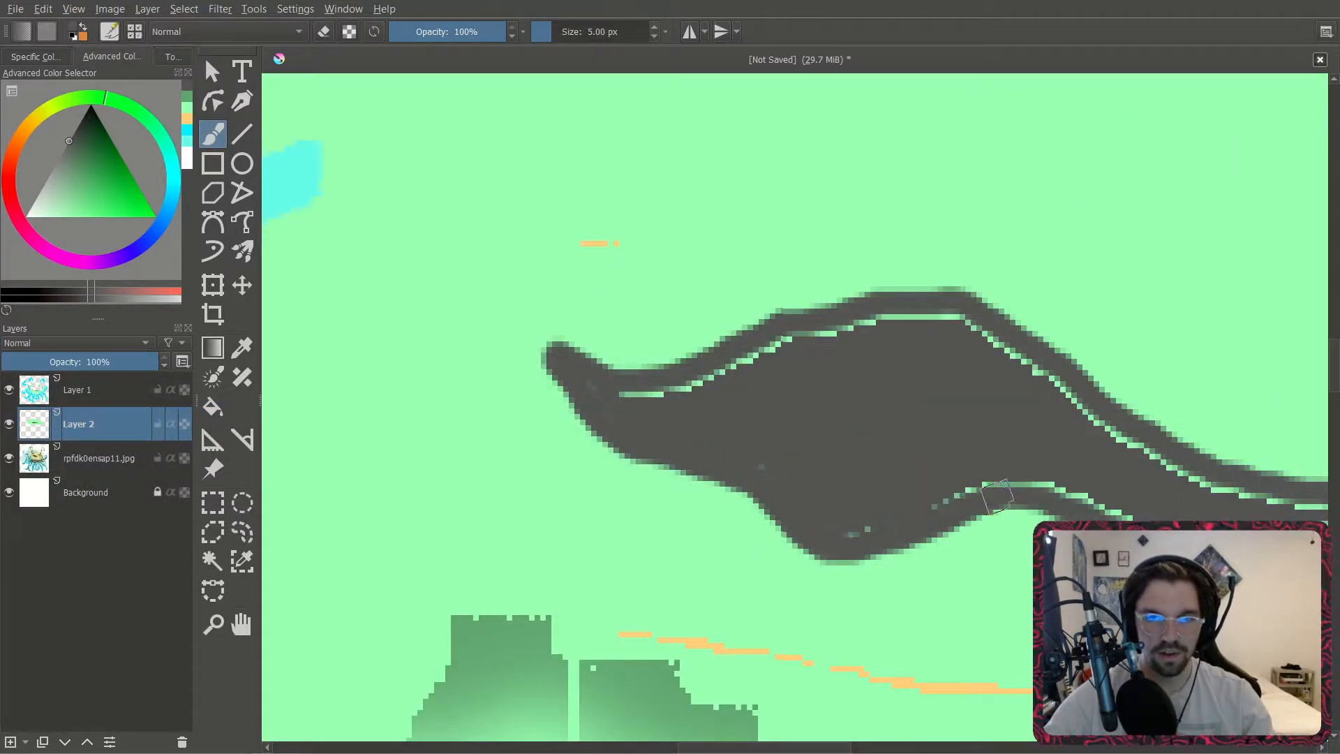
middle_click_drag(1232, 502, 1120, 513)
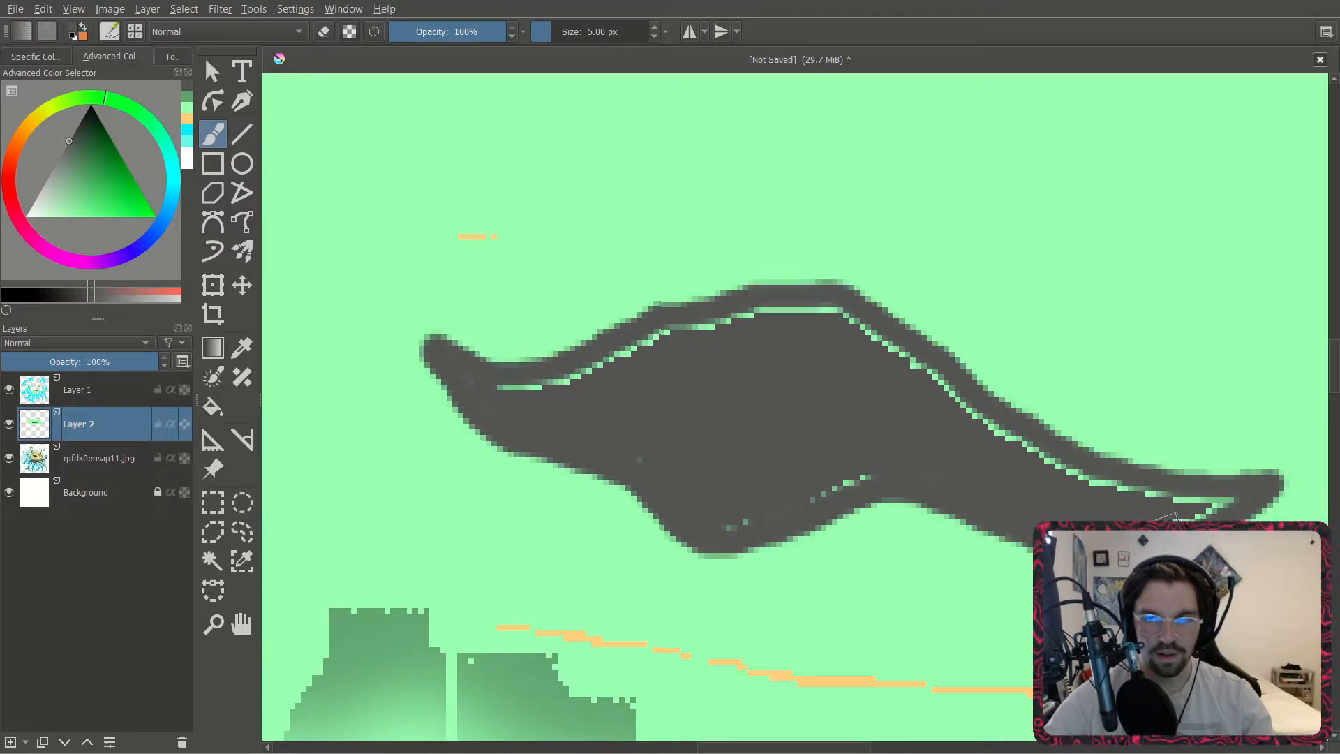
mouse_move(1138, 489)
left_mouse_down()
mouse_move(1005, 418)
mouse_move(907, 341)
mouse_move(796, 300)
mouse_move(562, 374)
mouse_move(450, 366)
left_mouse_up()
left_click_drag(742, 514, 886, 473)
left_click_drag(933, 370, 1014, 438)
scroll(885, 398, "down", 6)
middle_click_drag(883, 386, 854, 372)
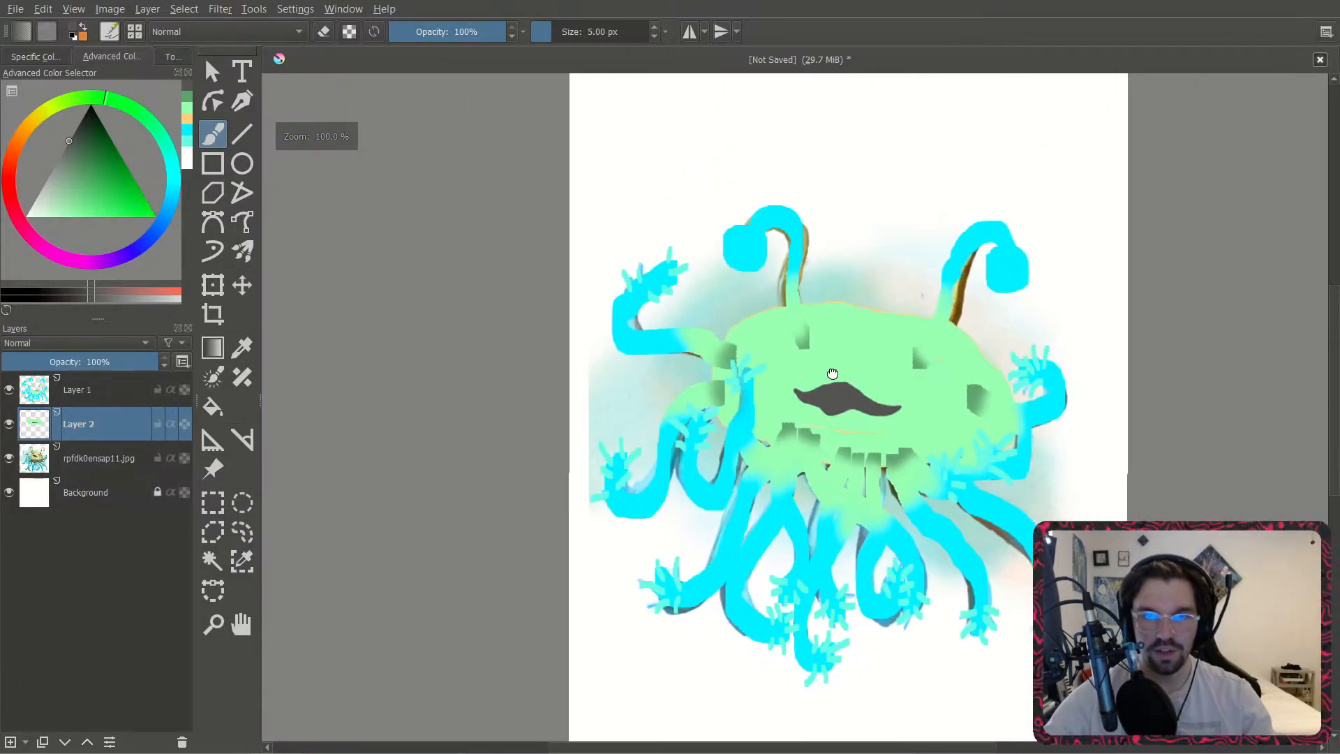
Make Layer 1 active and select its cyan eyestalk and tentacle areas by similar colour.
scroll(853, 372, "up", 2)
left_click(101, 395)
left_click(242, 561)
left_click(618, 265)
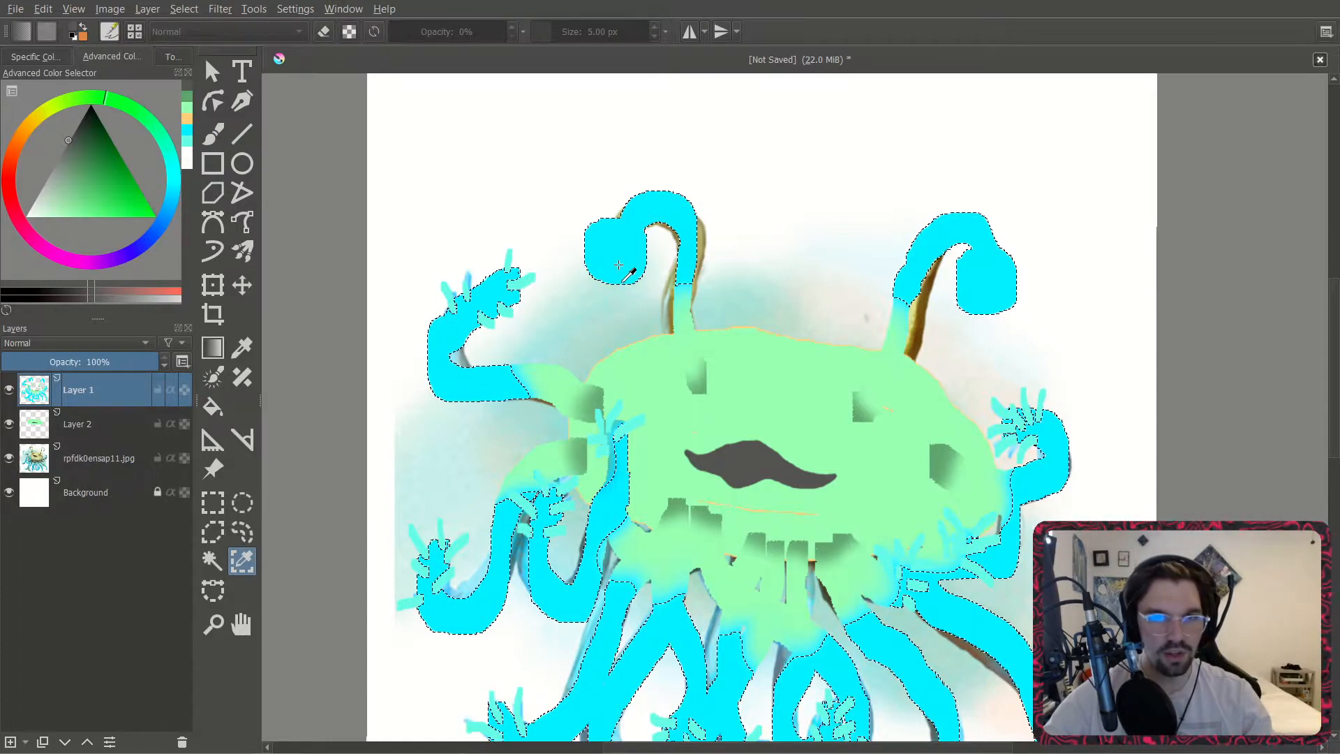
scroll(618, 265, "up", 2)
Pick white from the canvas and switch the brush to the Basic-2 Opacity preset at 40.00 px.
left_click(209, 140)
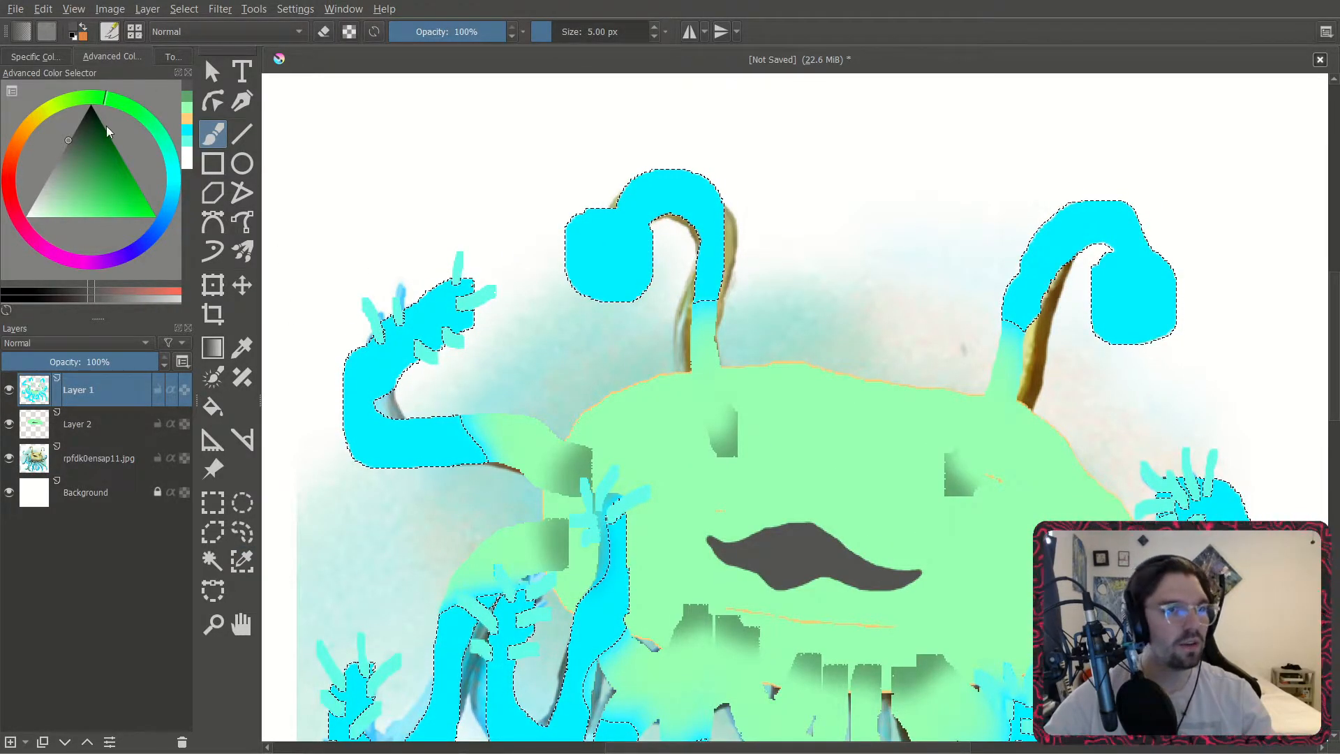
left_click(442, 143, "ctrl")
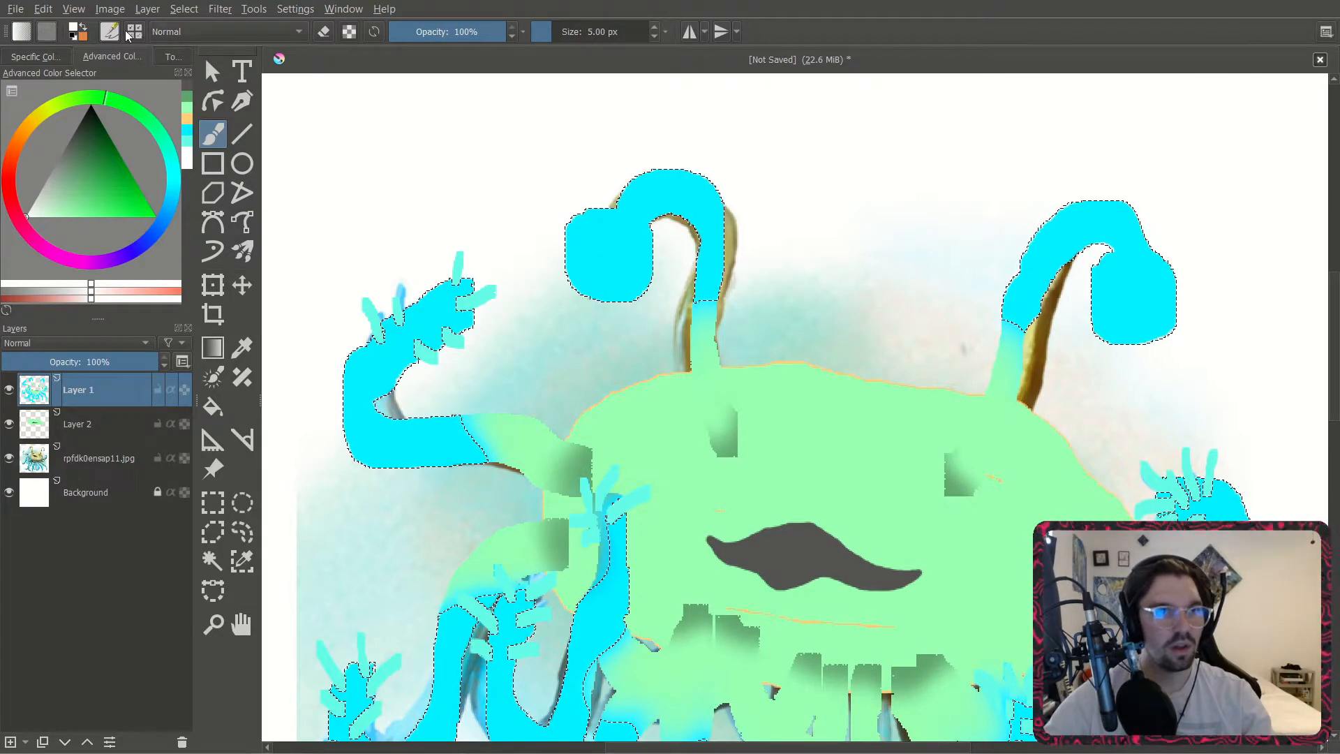
key("F5")
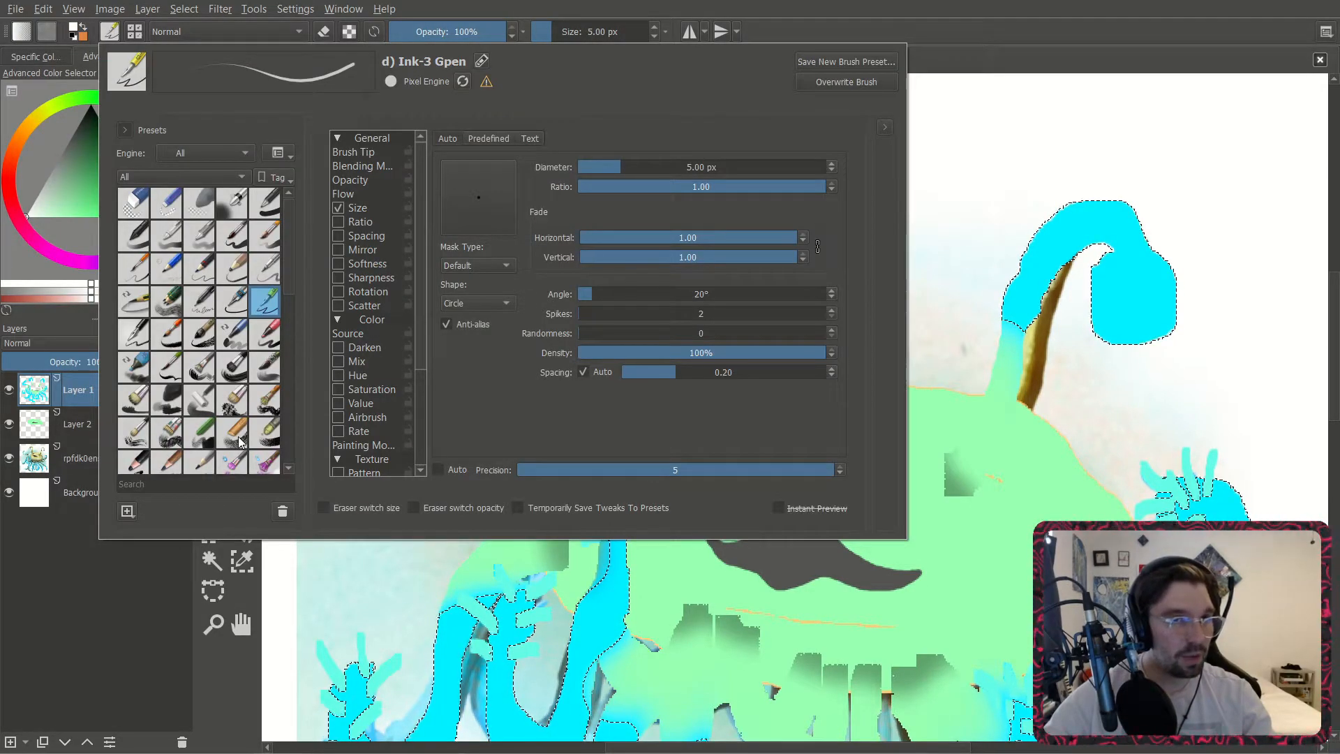
left_click(239, 438)
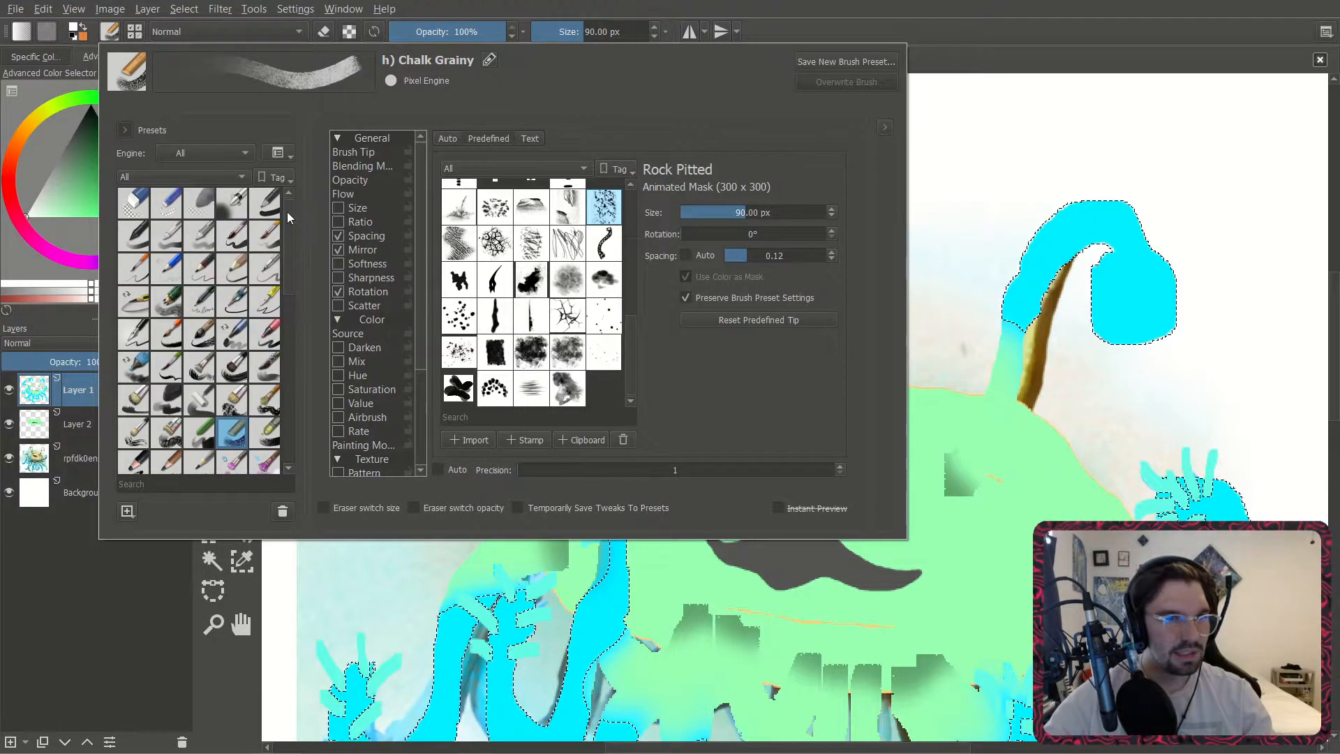
left_click(265, 203)
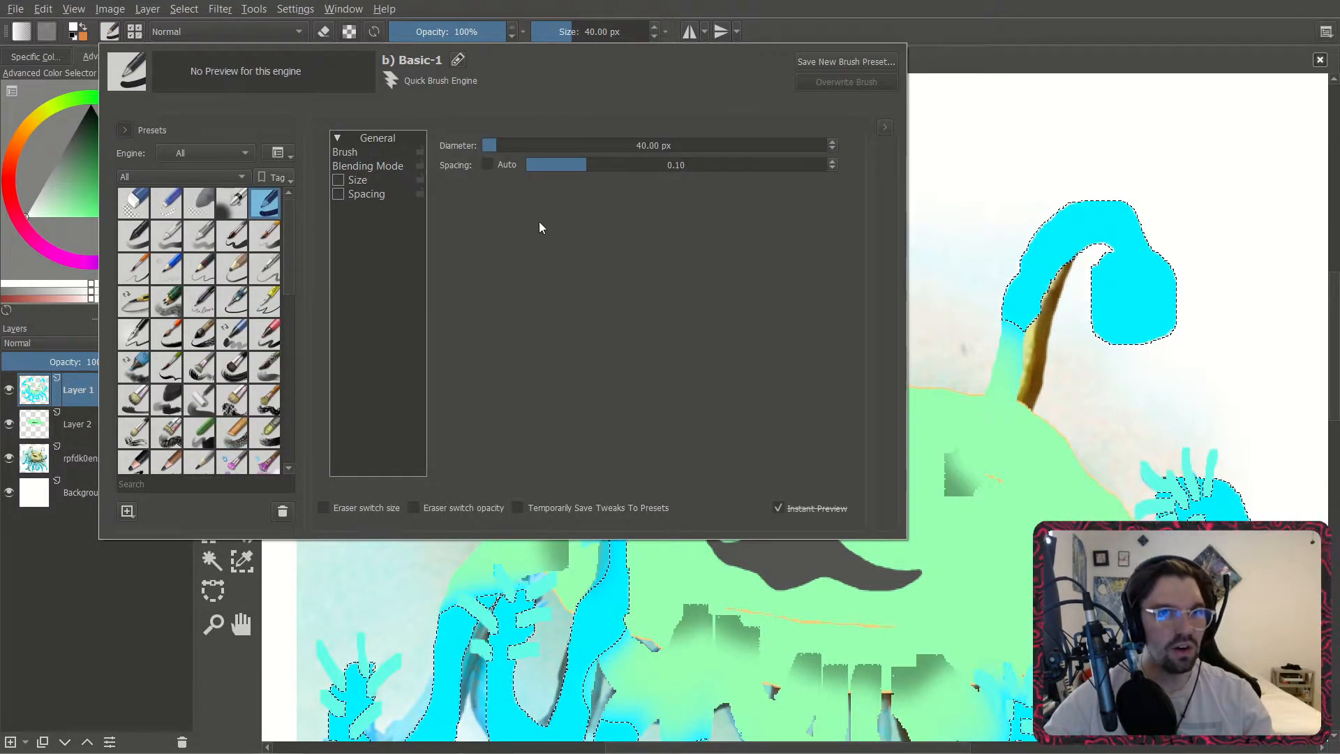
left_click(139, 239)
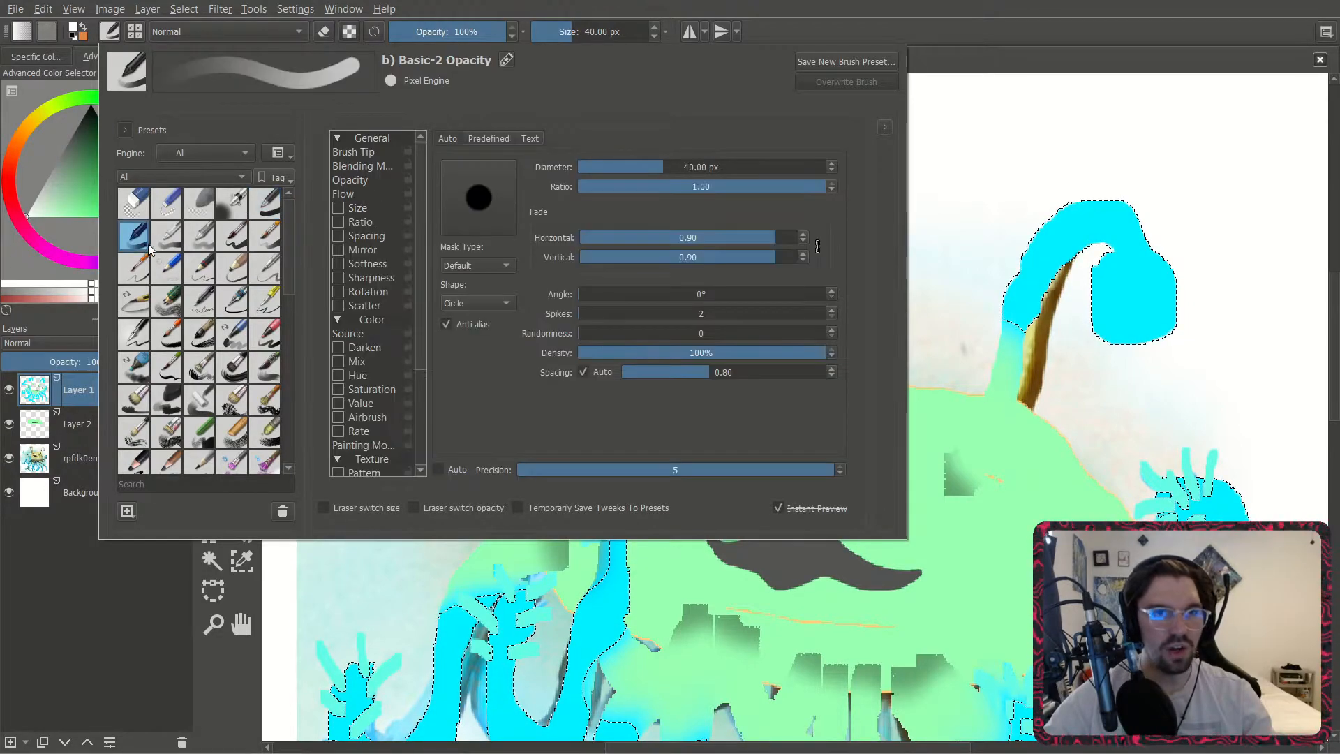
left_click(1064, 91)
Paint white eyeballs at the ends of both eyestalks inside the selection on Layer 1.
scroll(564, 277, "up", 2)
mouse_move(526, 260)
left_mouse_down()
mouse_move(634, 264)
mouse_move(652, 323)
mouse_move(660, 284)
mouse_move(578, 230)
mouse_move(586, 284)
left_mouse_up()
scroll(673, 278, "down", 2)
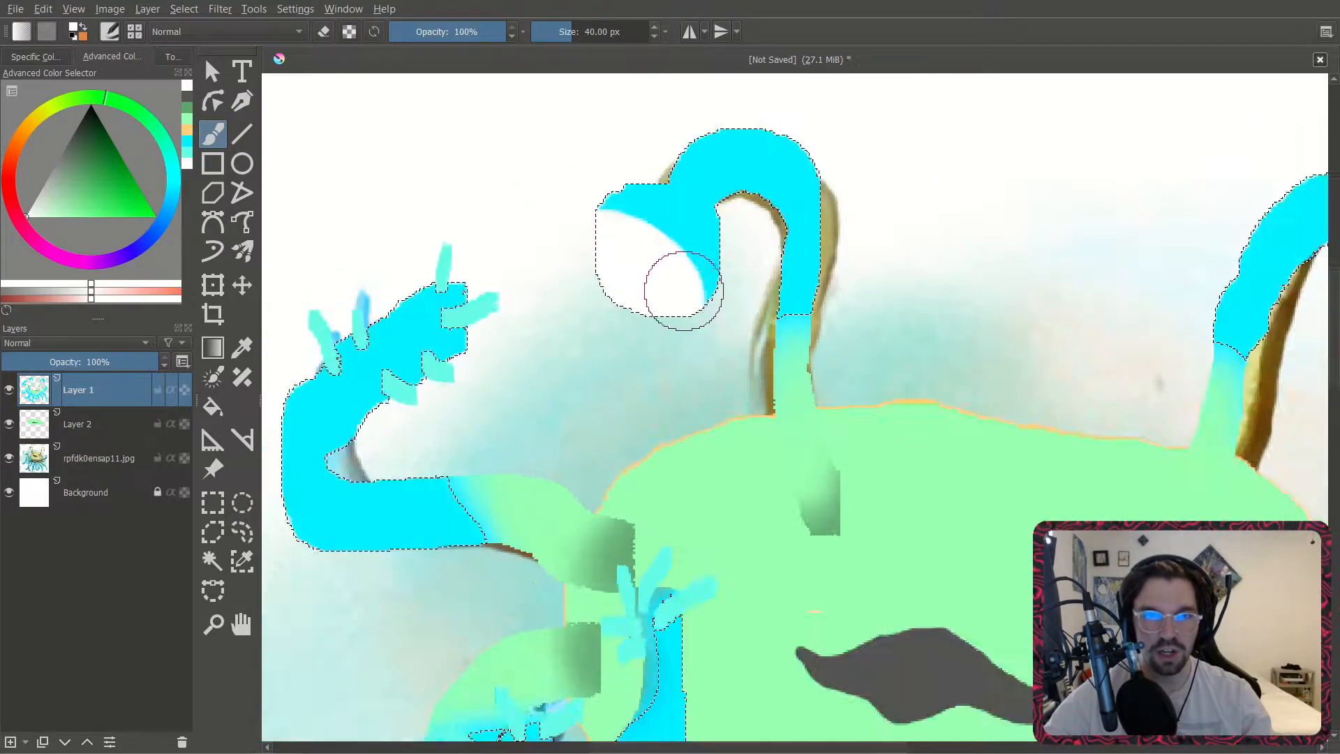
scroll(798, 335, "up", 2)
mouse_move(790, 347)
left_mouse_down()
mouse_move(832, 254)
mouse_move(918, 245)
mouse_move(951, 219)
mouse_move(909, 269)
mouse_move(783, 329)
mouse_move(886, 205)
left_mouse_up()
scroll(886, 205, "down", 2)
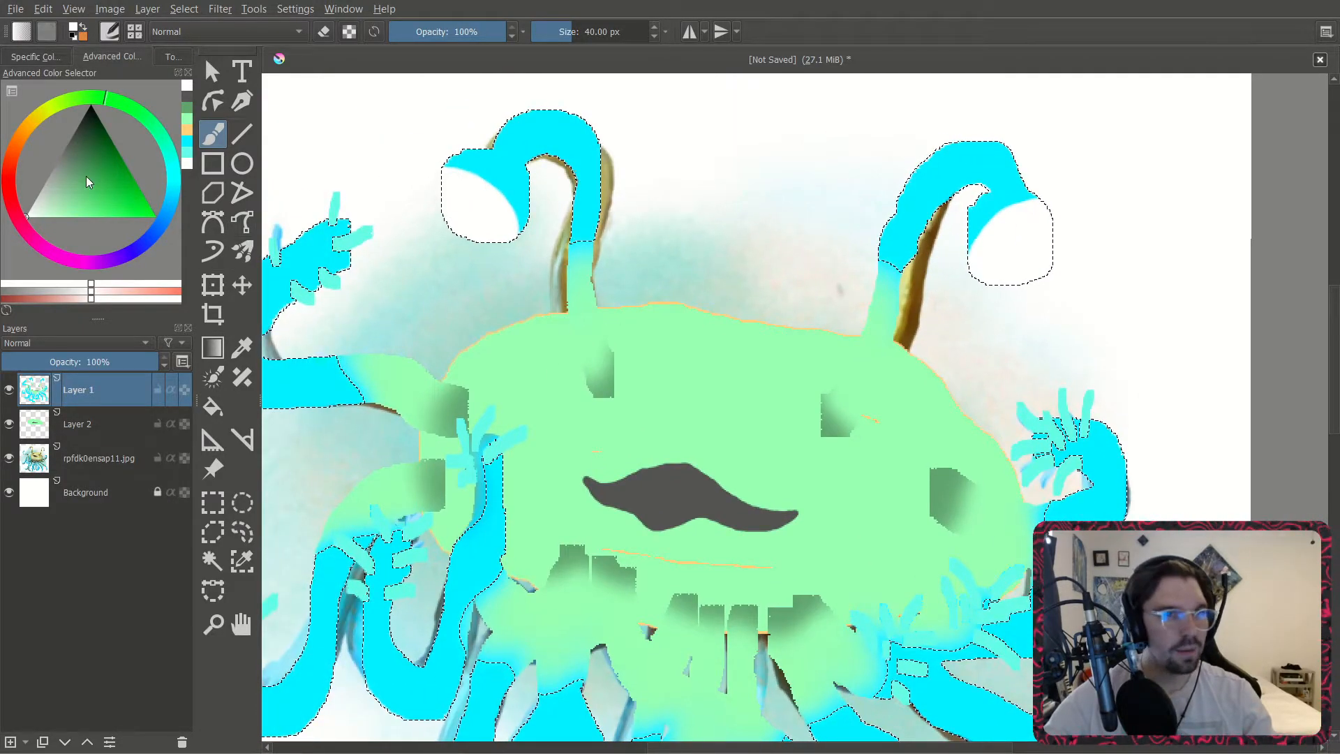
Set the brush colour to bright red and dab a round pupil onto each white eyeball.
left_click(15, 155)
left_click(153, 215)
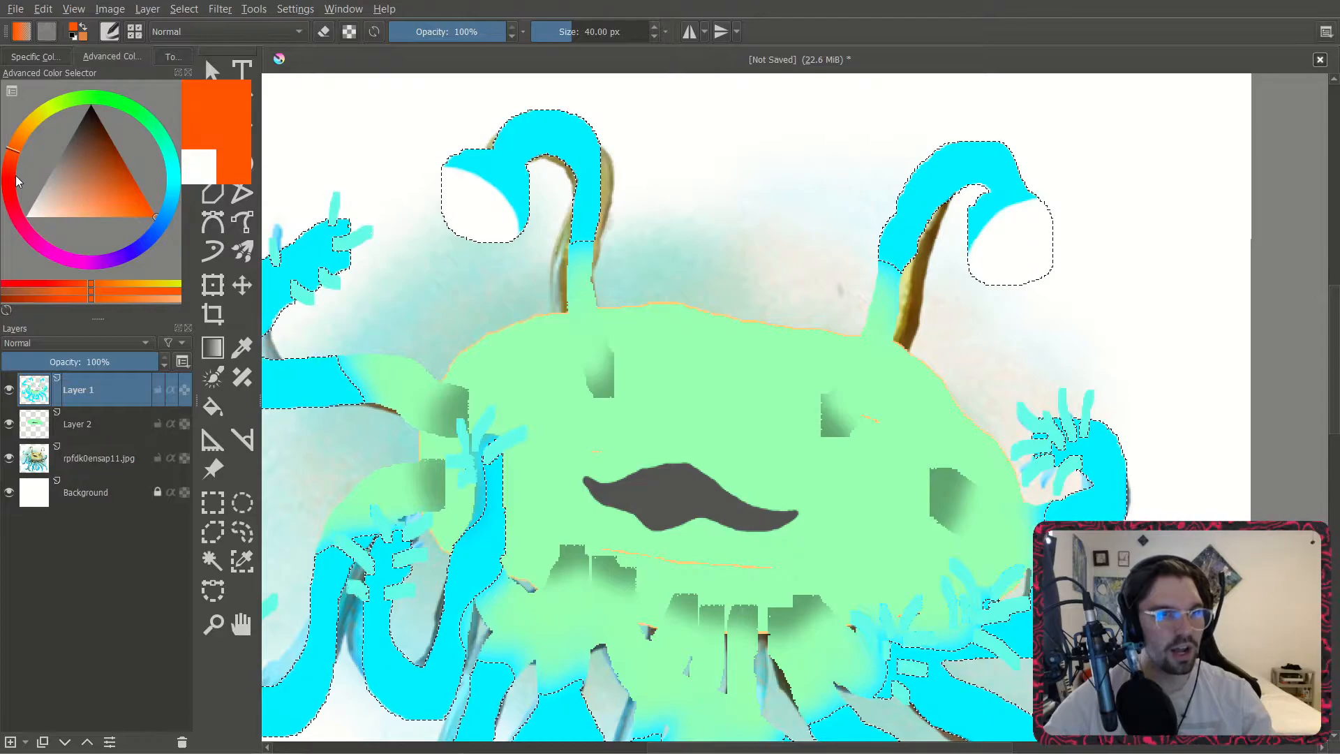
left_click(7, 202)
scroll(494, 241, "up", 1)
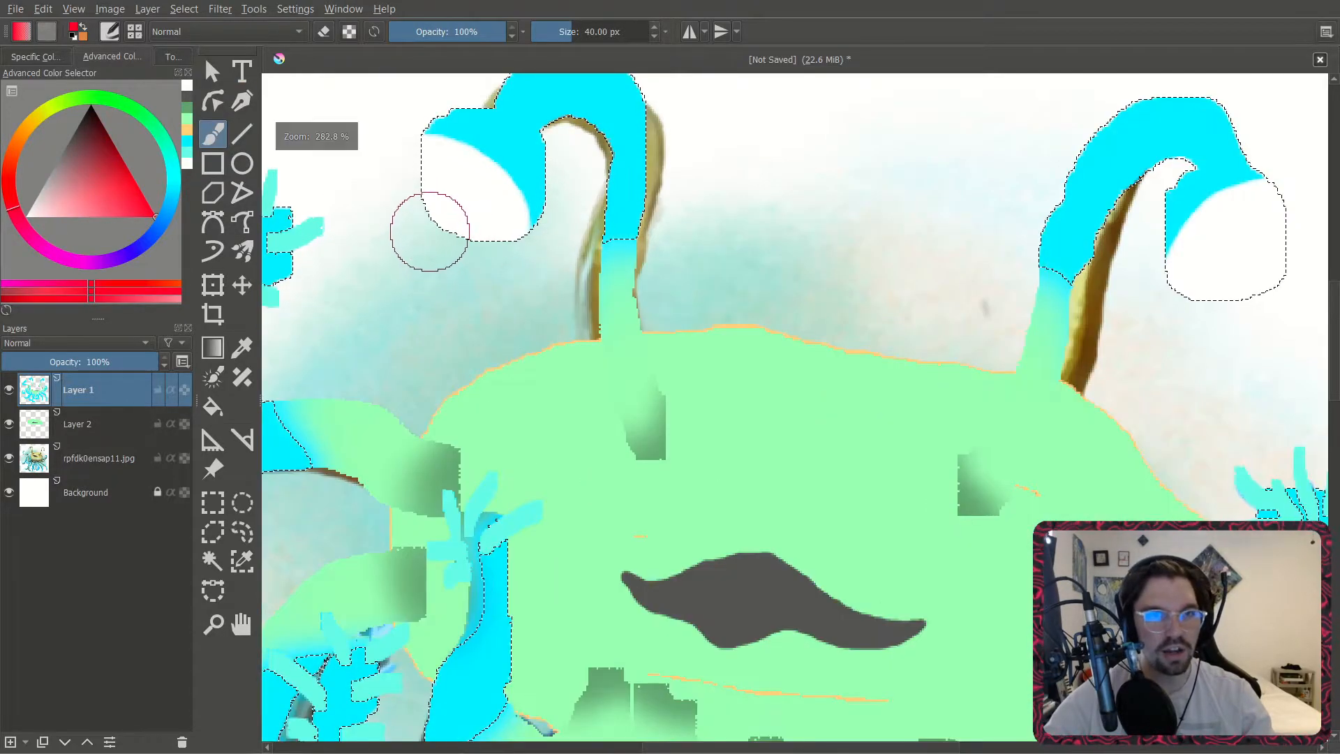
left_click(440, 226)
left_click(1241, 265)
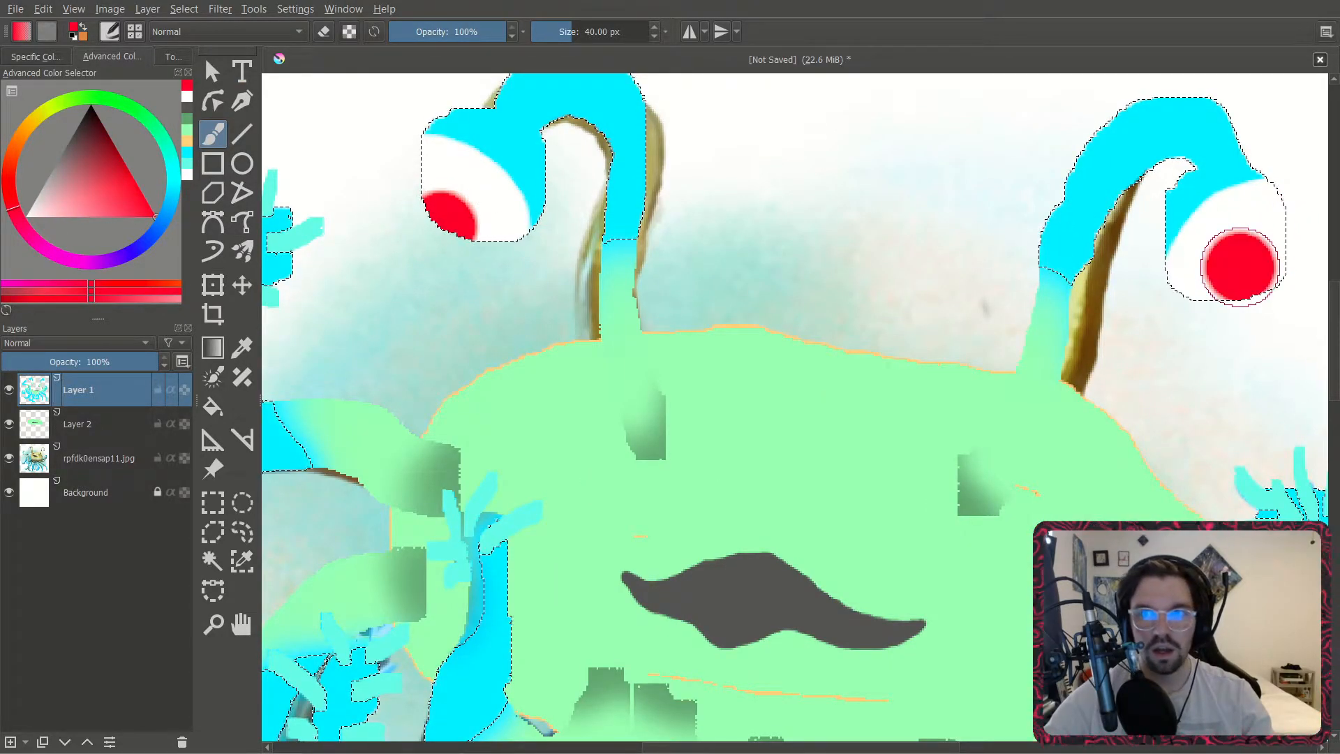
scroll(974, 273, "down", 3)
scroll(815, 289, "up", 1)
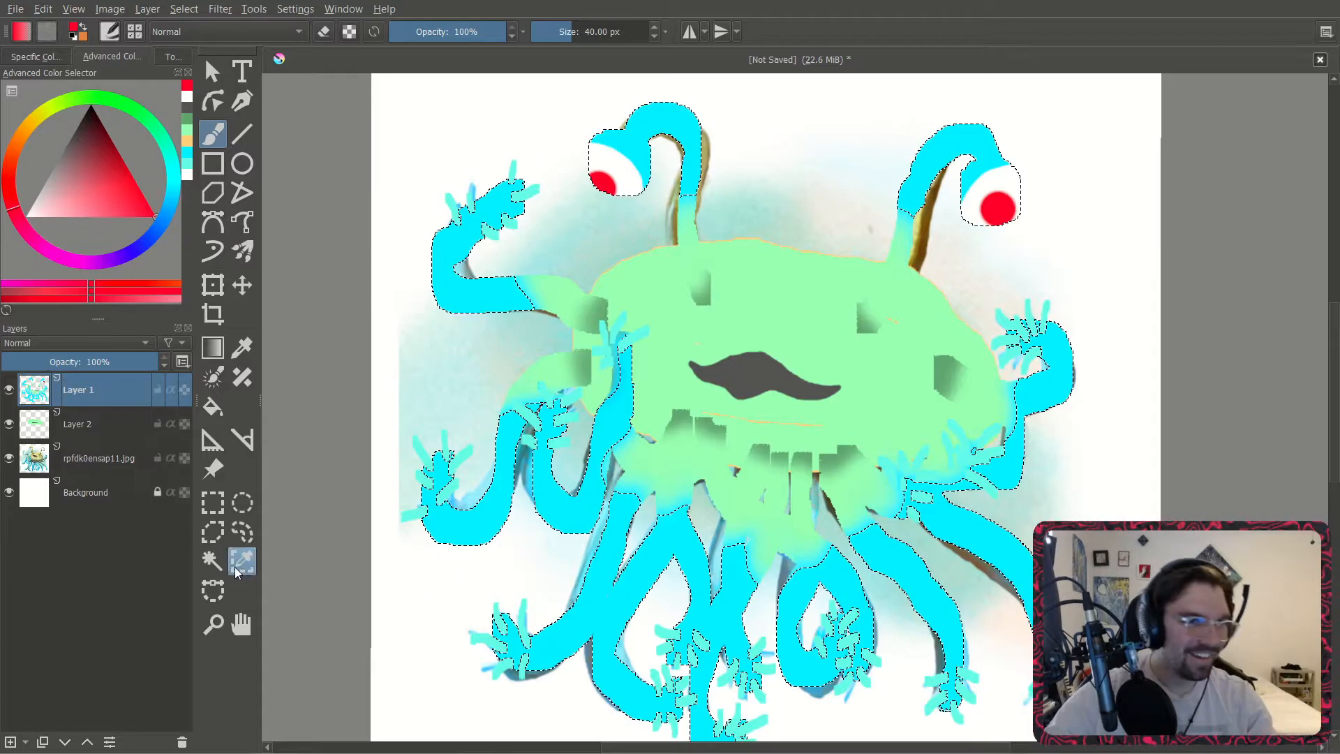
Hide Layer 1 and clear the selection around the eyestalks and tentacles.
left_click(8, 389)
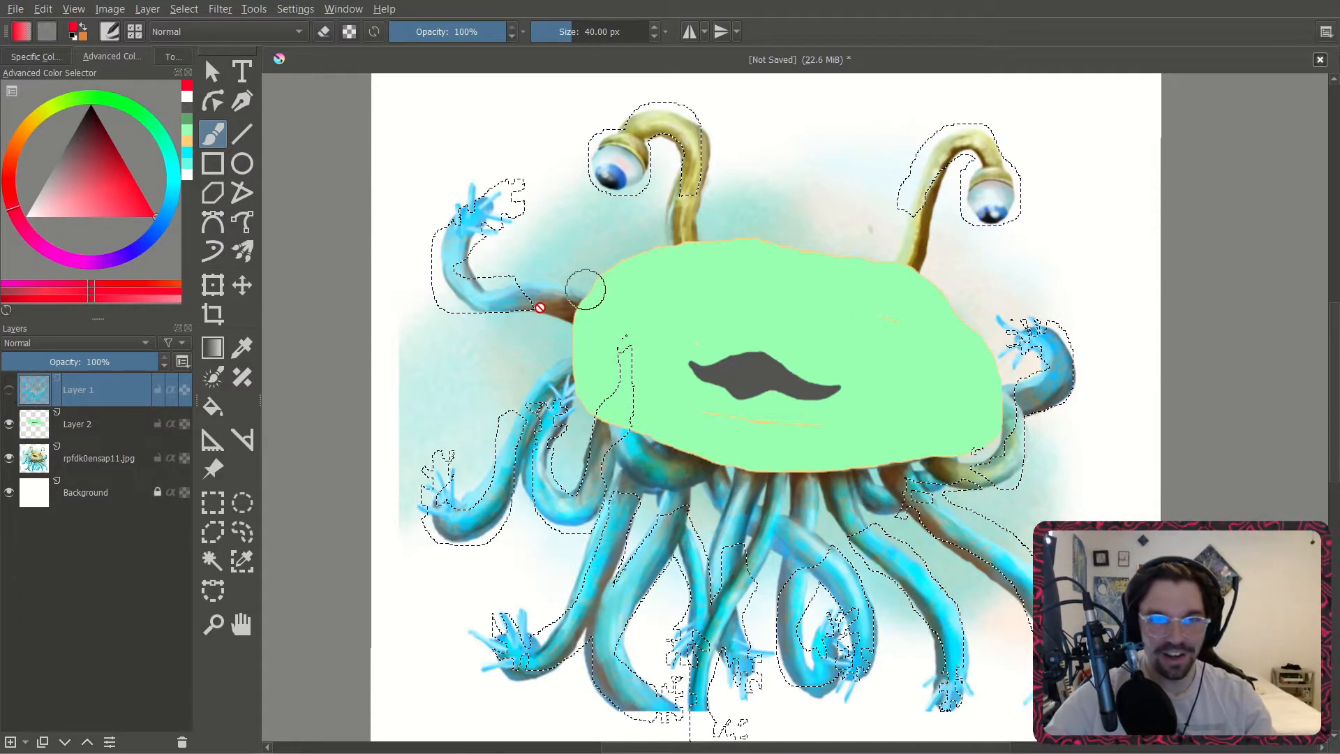
scroll(658, 349, "up", 1)
left_click(212, 502)
left_click(437, 504)
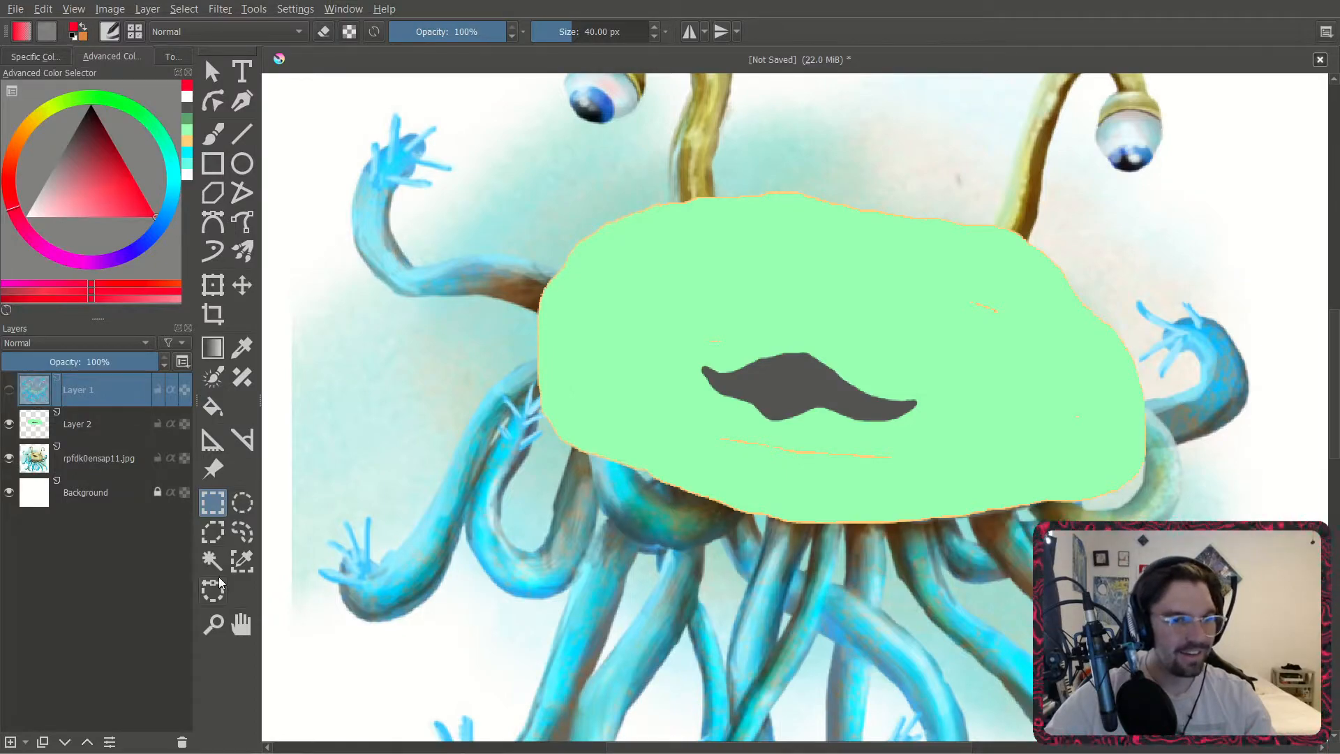
Make Layer 2 active and select the green body by similar colour.
left_click(240, 561)
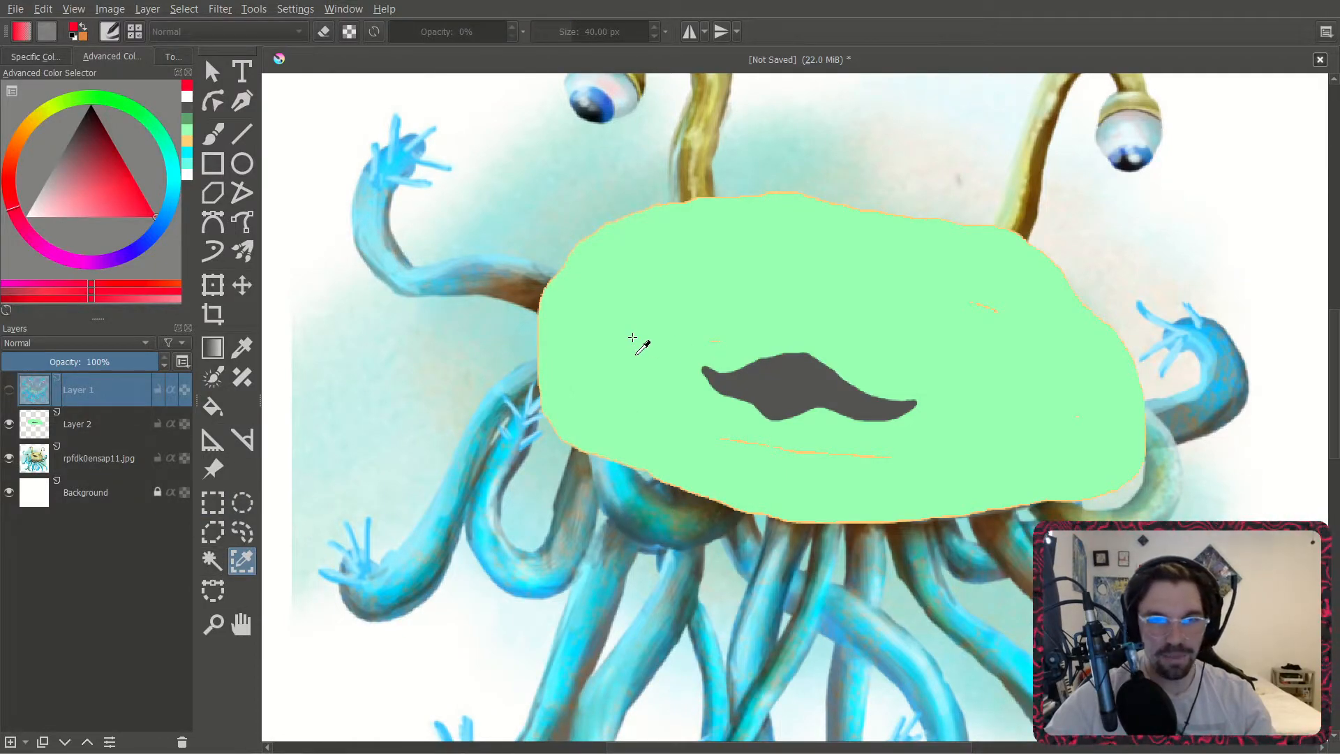
scroll(642, 311, "up", 2)
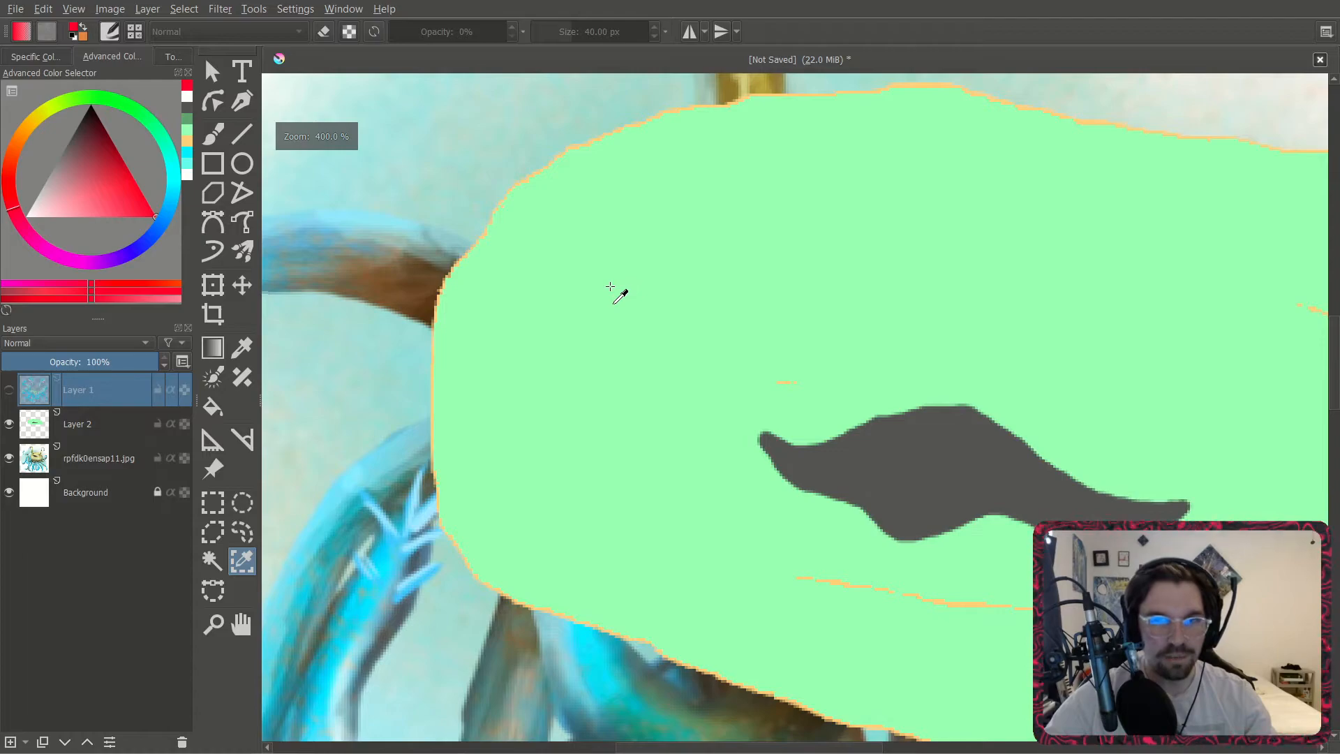
scroll(667, 280, "down", 3)
left_click(88, 423)
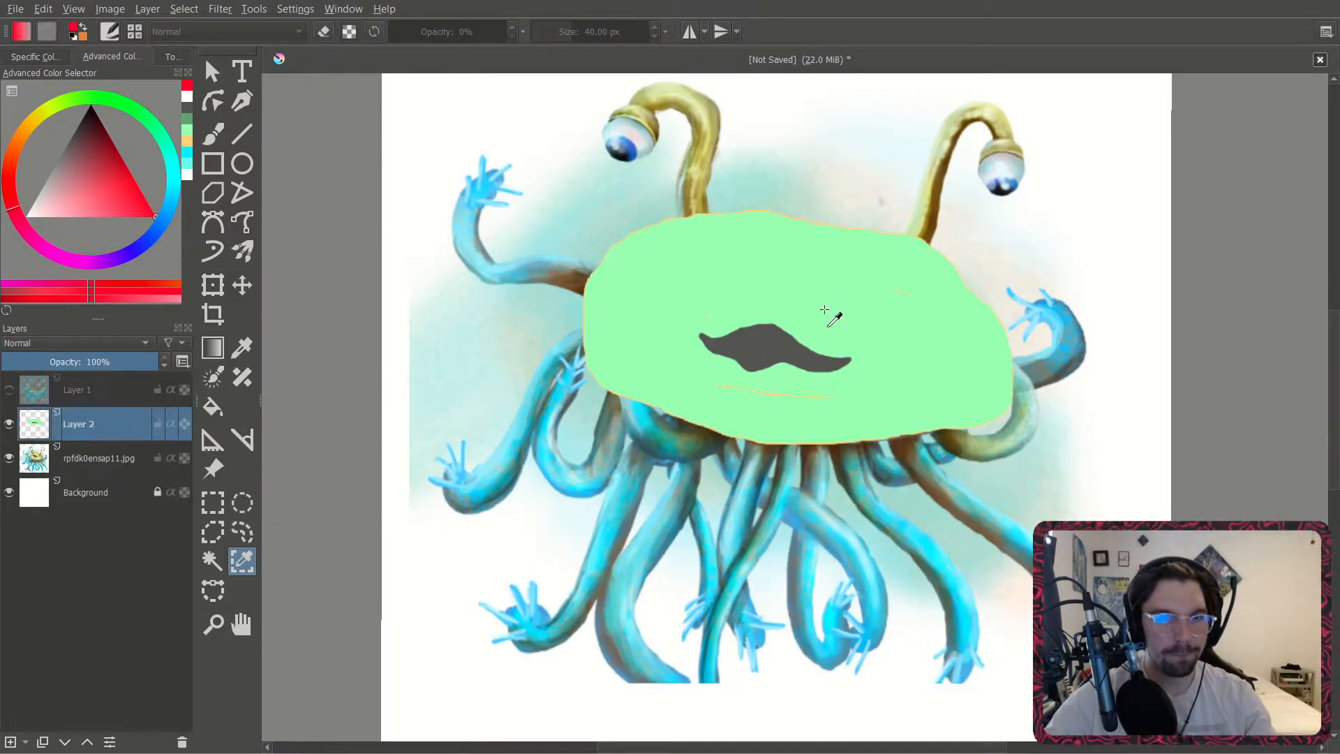
left_click(672, 304)
scroll(702, 284, "up", 1)
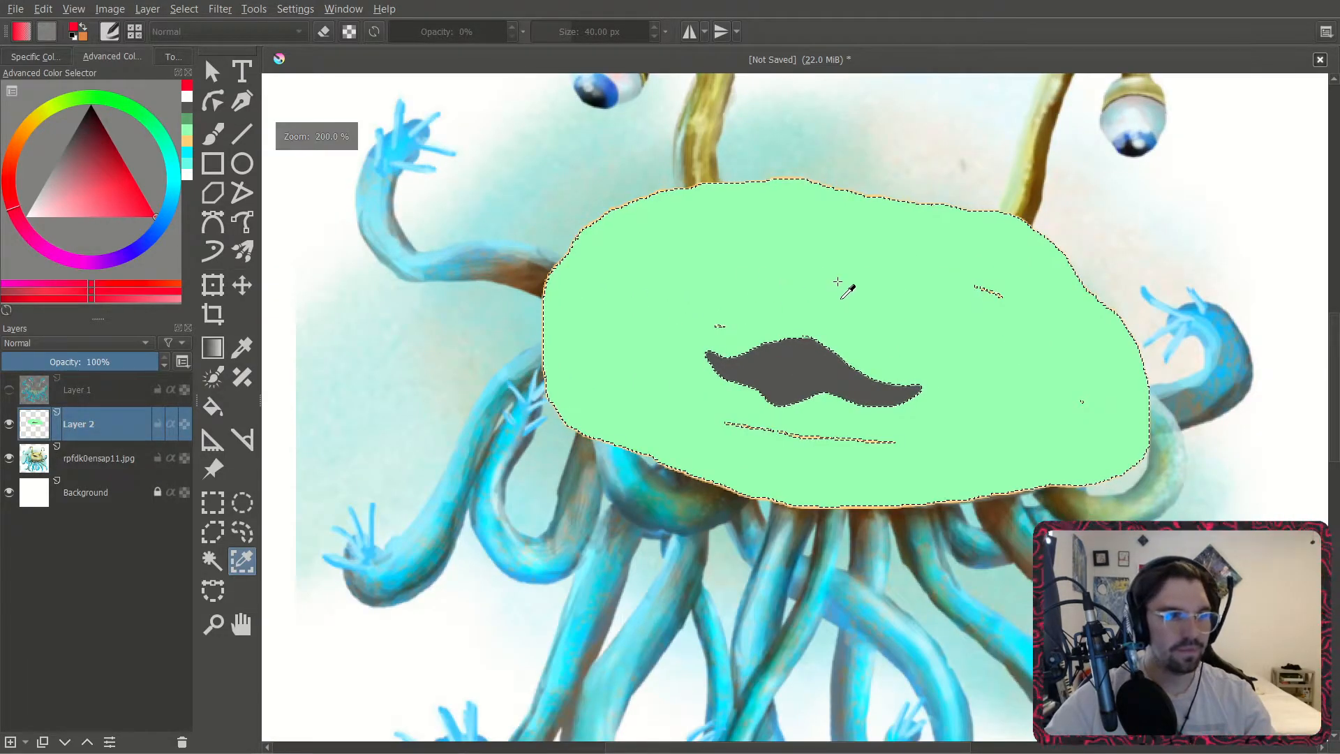
Switch to the freehand brush with the Texture Splat preset.
middle_click_drag(838, 284, 741, 299)
scroll(628, 283, "up", 1)
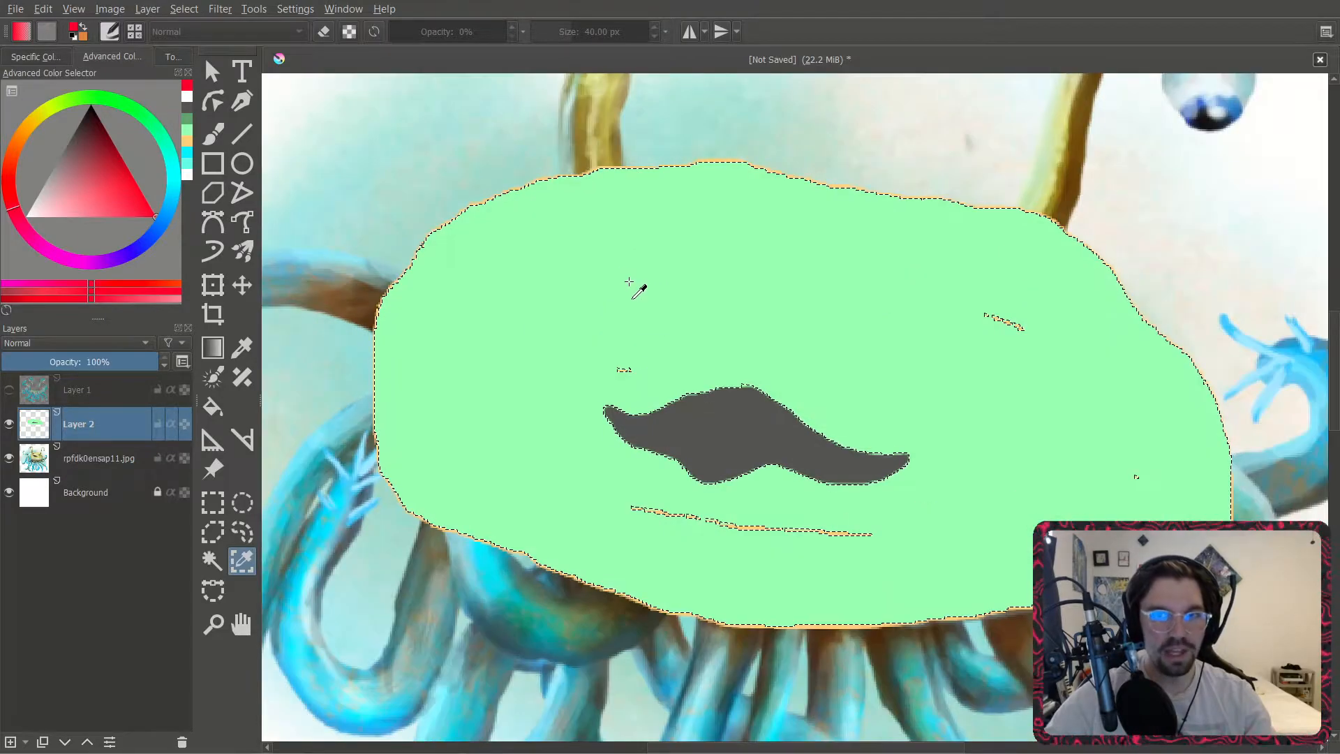
scroll(626, 281, "down", 4)
scroll(632, 292, "up", 4)
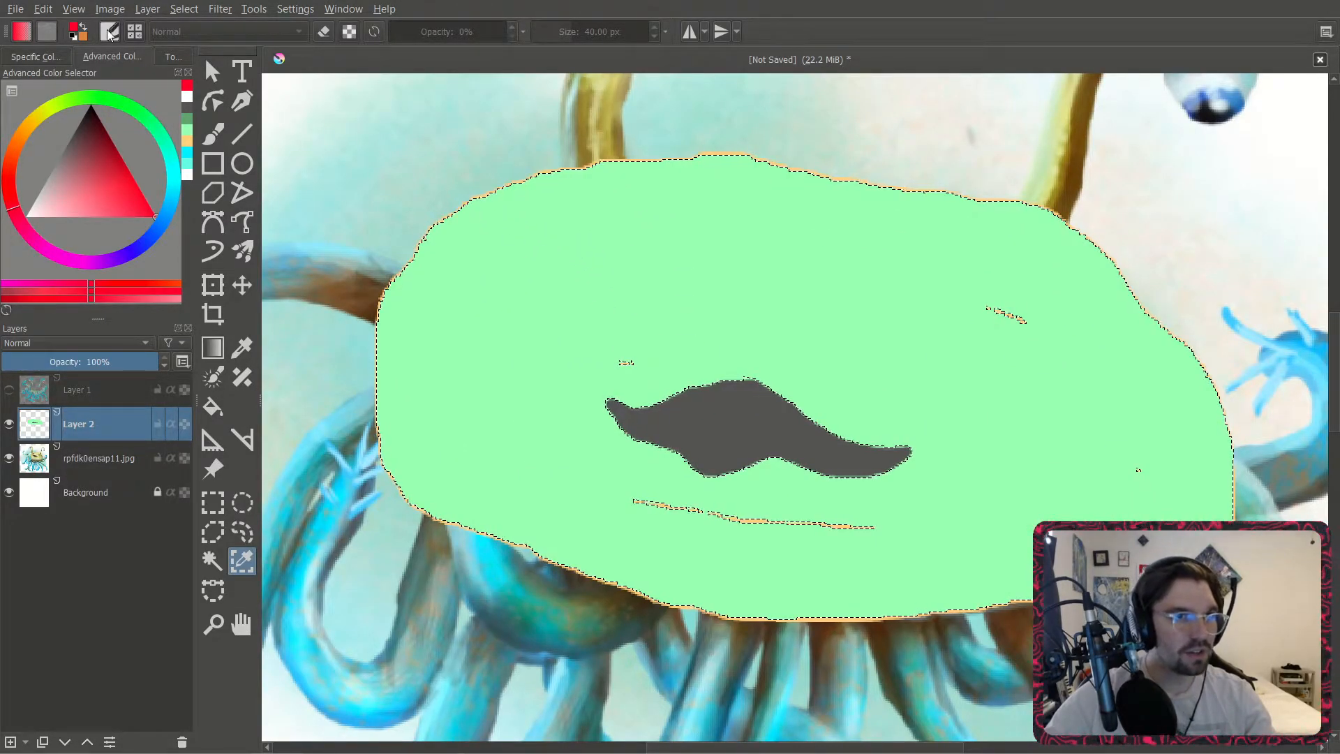
left_click(213, 133)
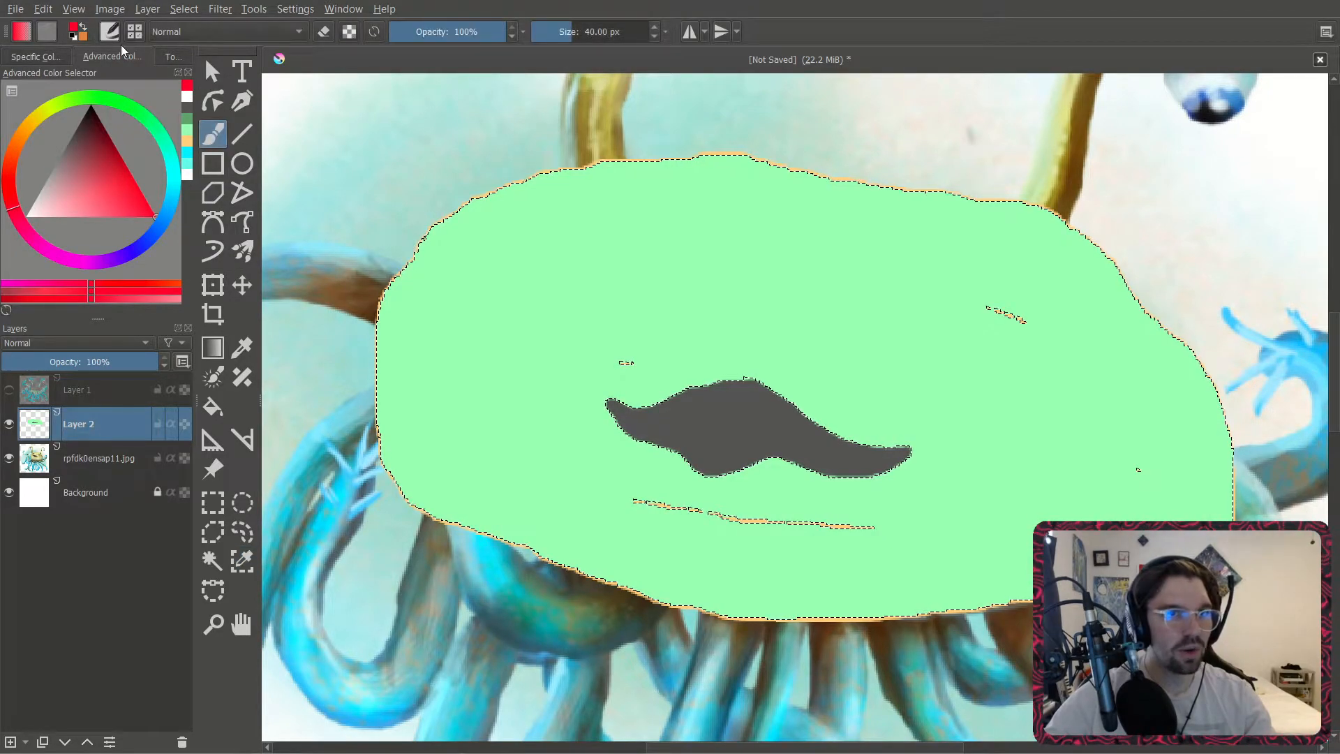
left_click(109, 32)
scroll(187, 331, "up", 3)
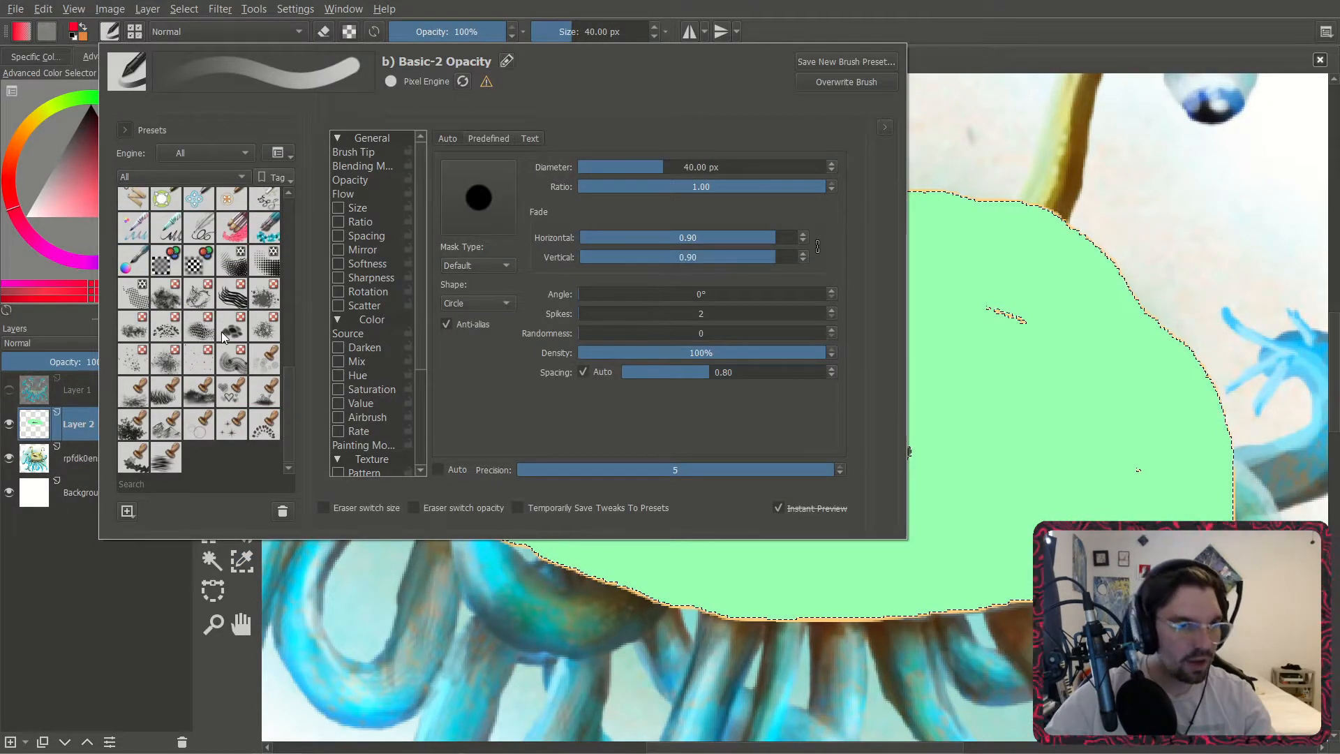
left_click(132, 359)
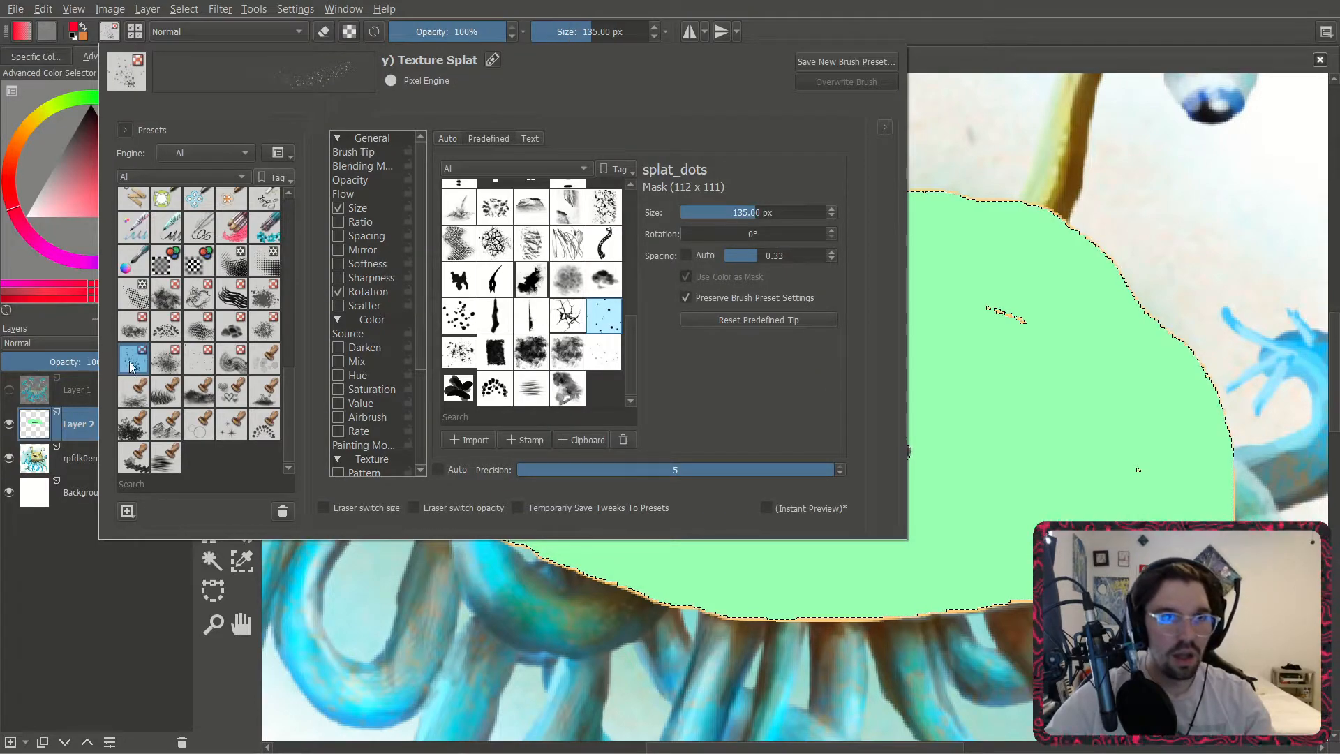
left_click(918, 216)
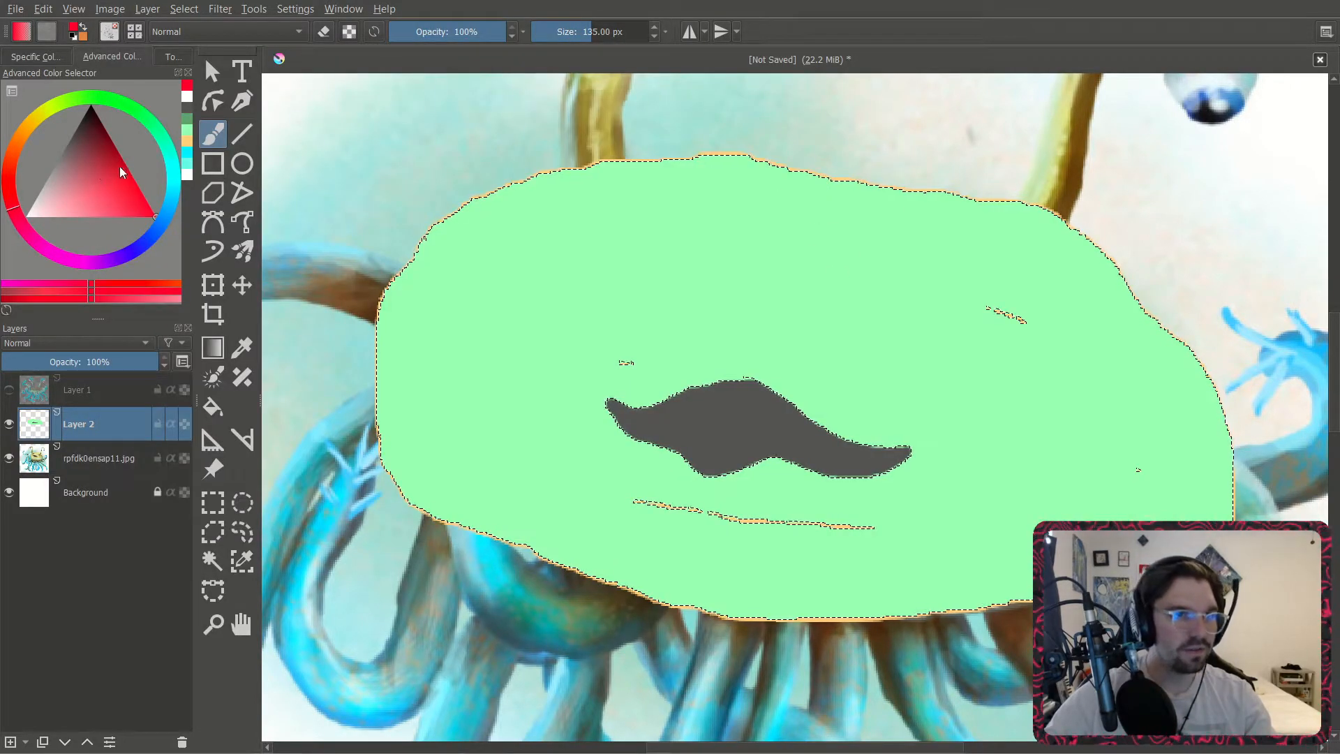
Set the brush colour to a dark olive tone.
left_click(40, 111)
left_click_drag(90, 167, 83, 180)
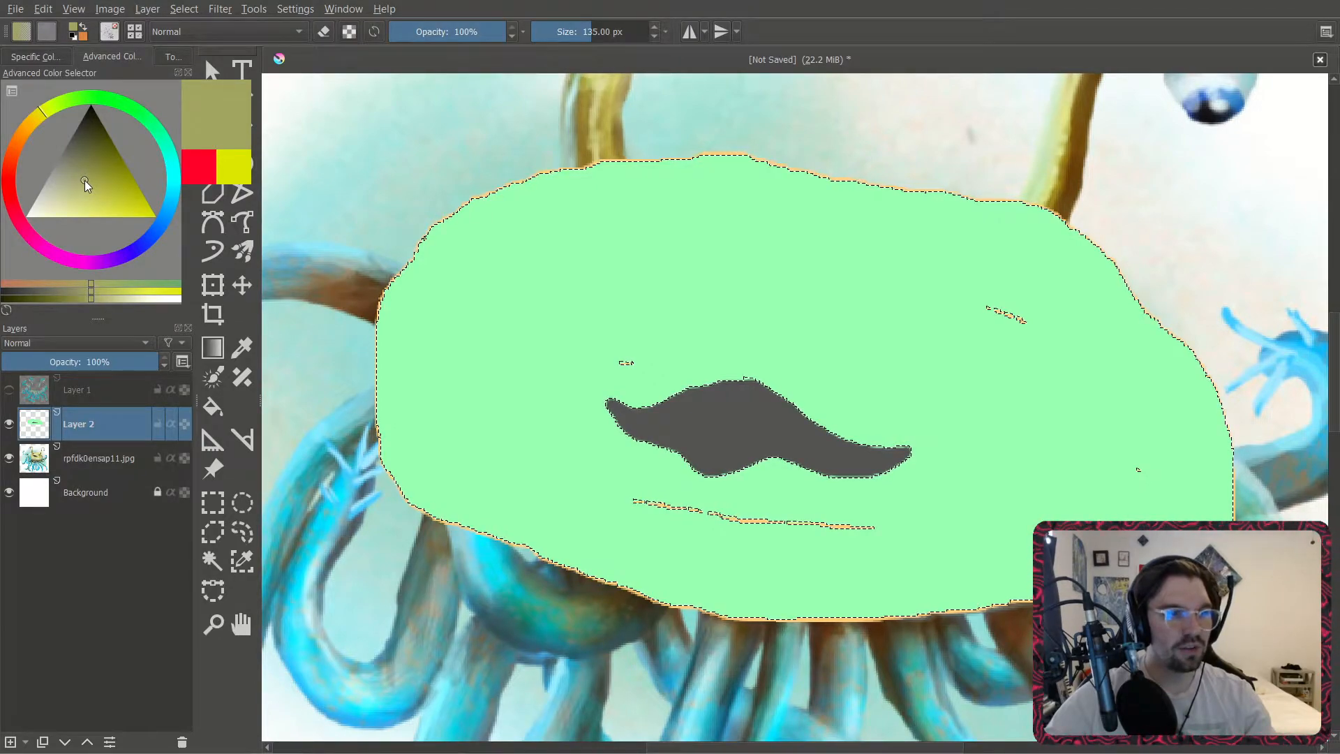
left_click(97, 169)
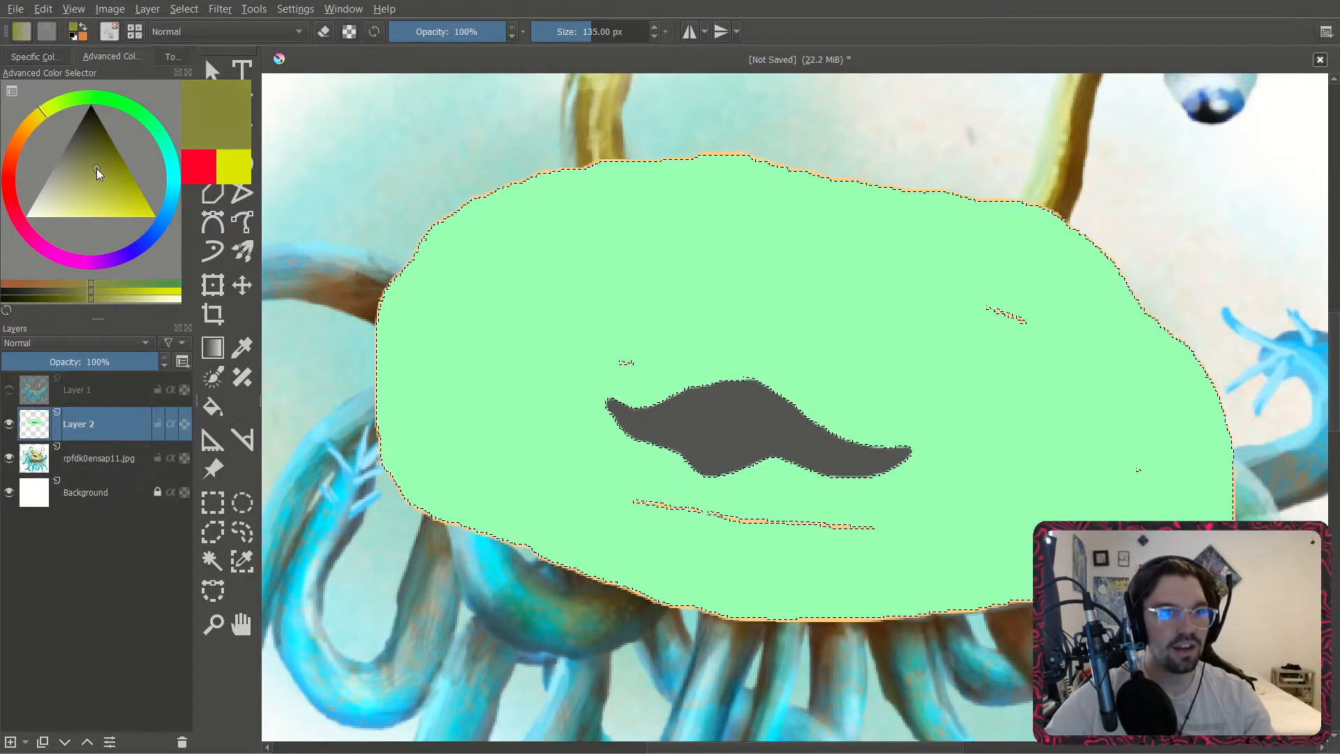
Try splattering large olive spots over the selected body at a brush size of 614.77 px.
left_click_drag(601, 32, 630, 32)
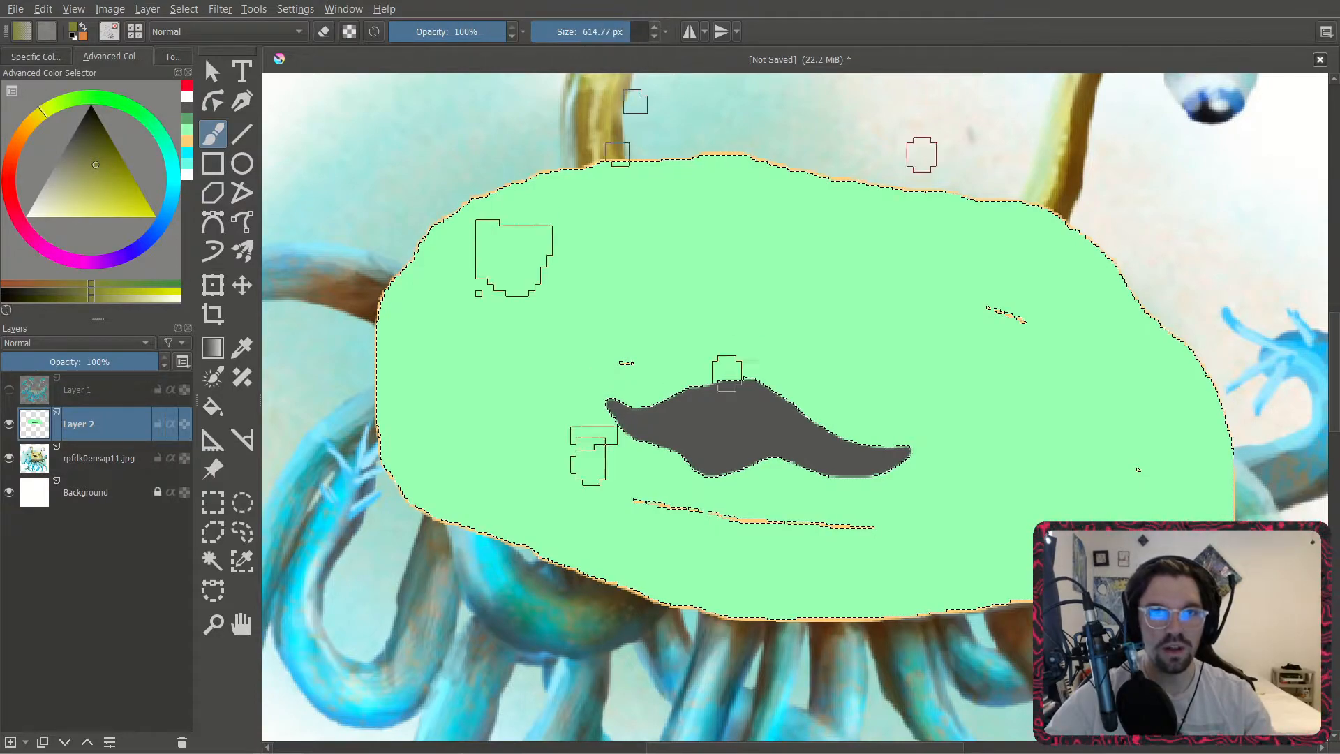
left_click(754, 370)
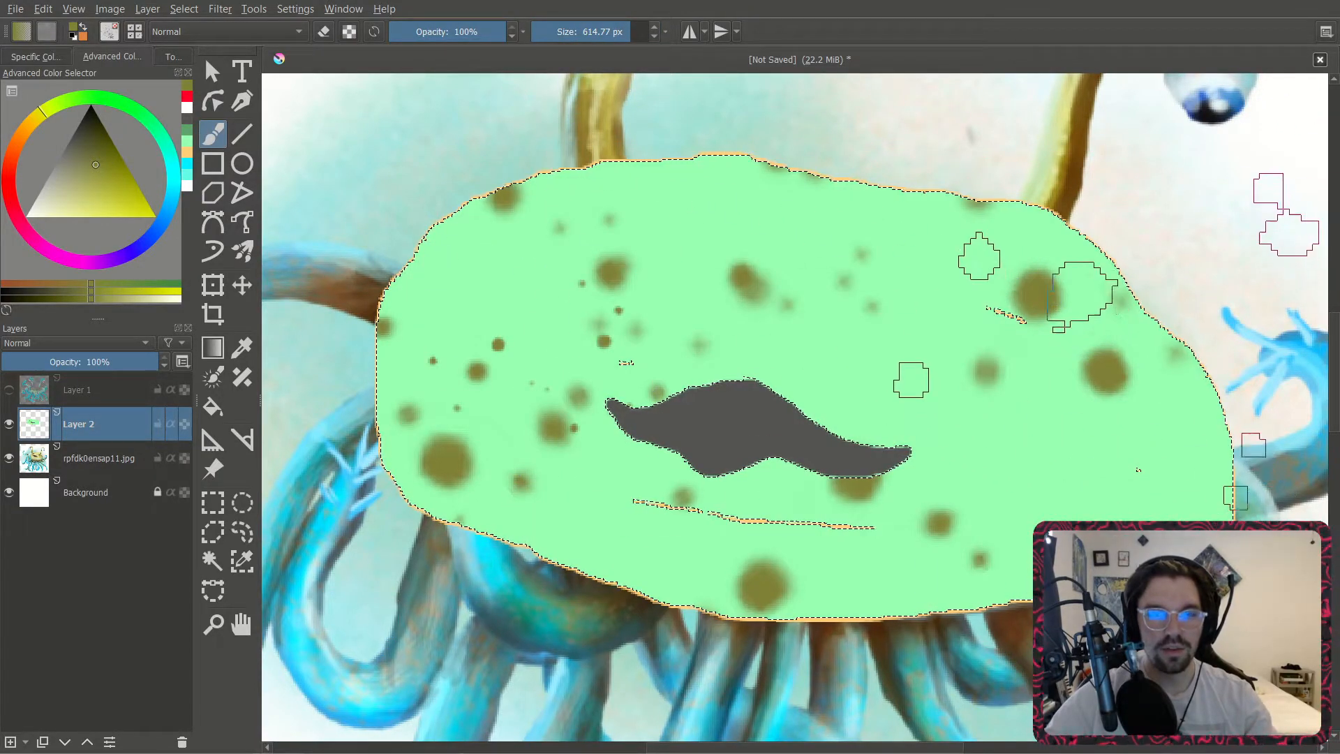
key("ctrl+z")
Set the brush size to 39.77 px and speckle the green body with fine olive dots and streaks of white dots.
left_click_drag(627, 31, 567, 25)
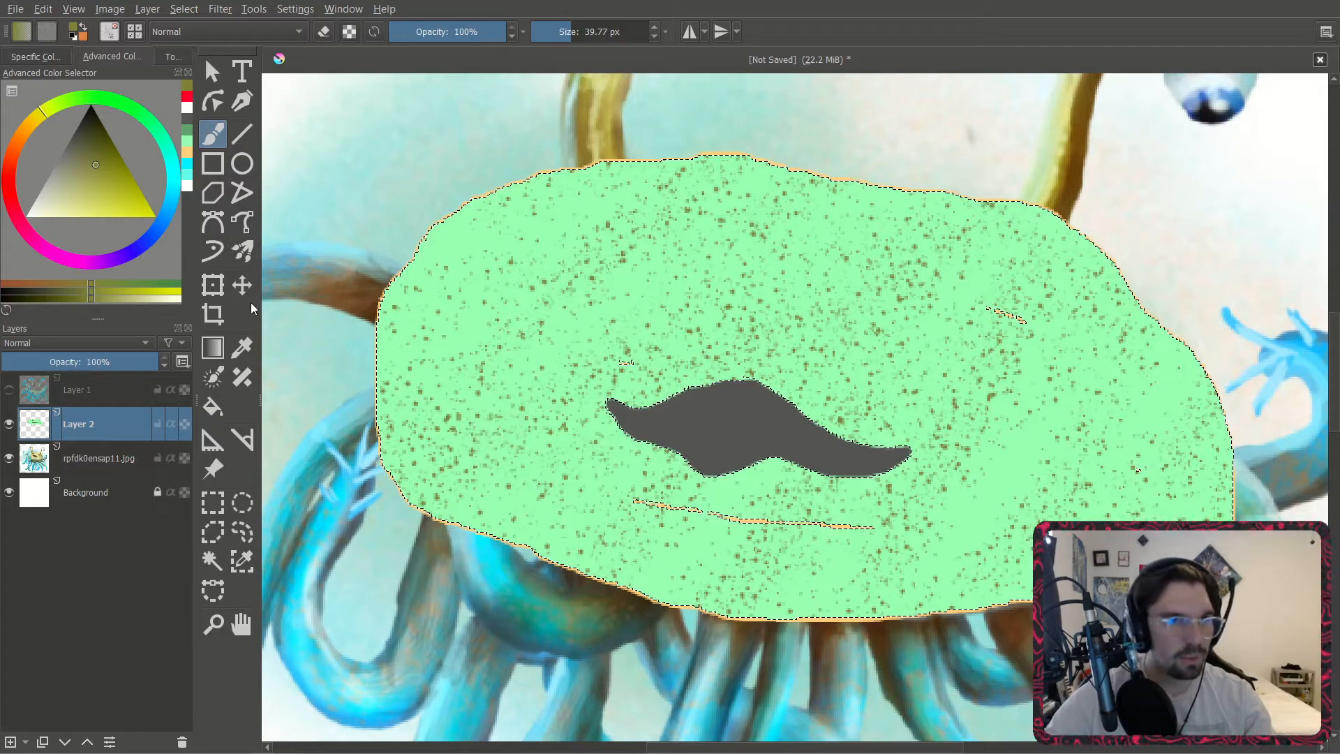
left_click_drag(59, 165, 26, 216)
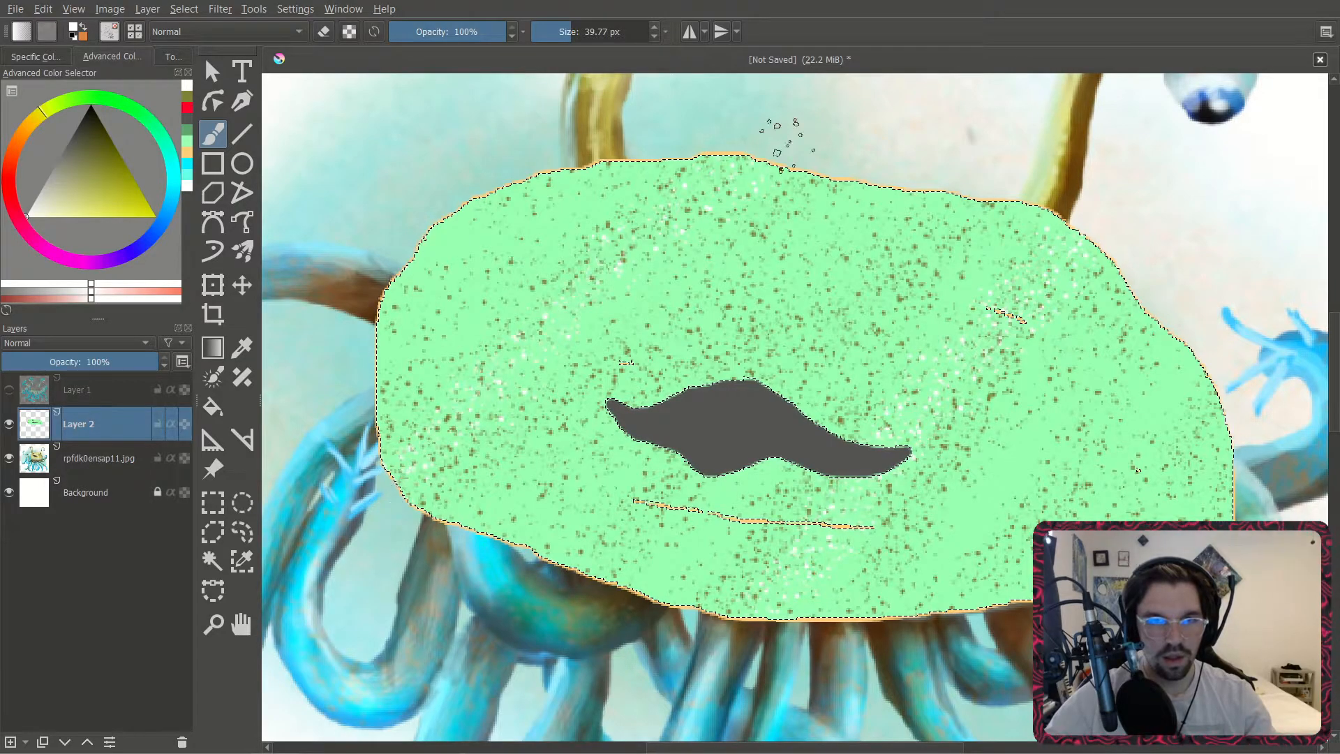
key("minus")
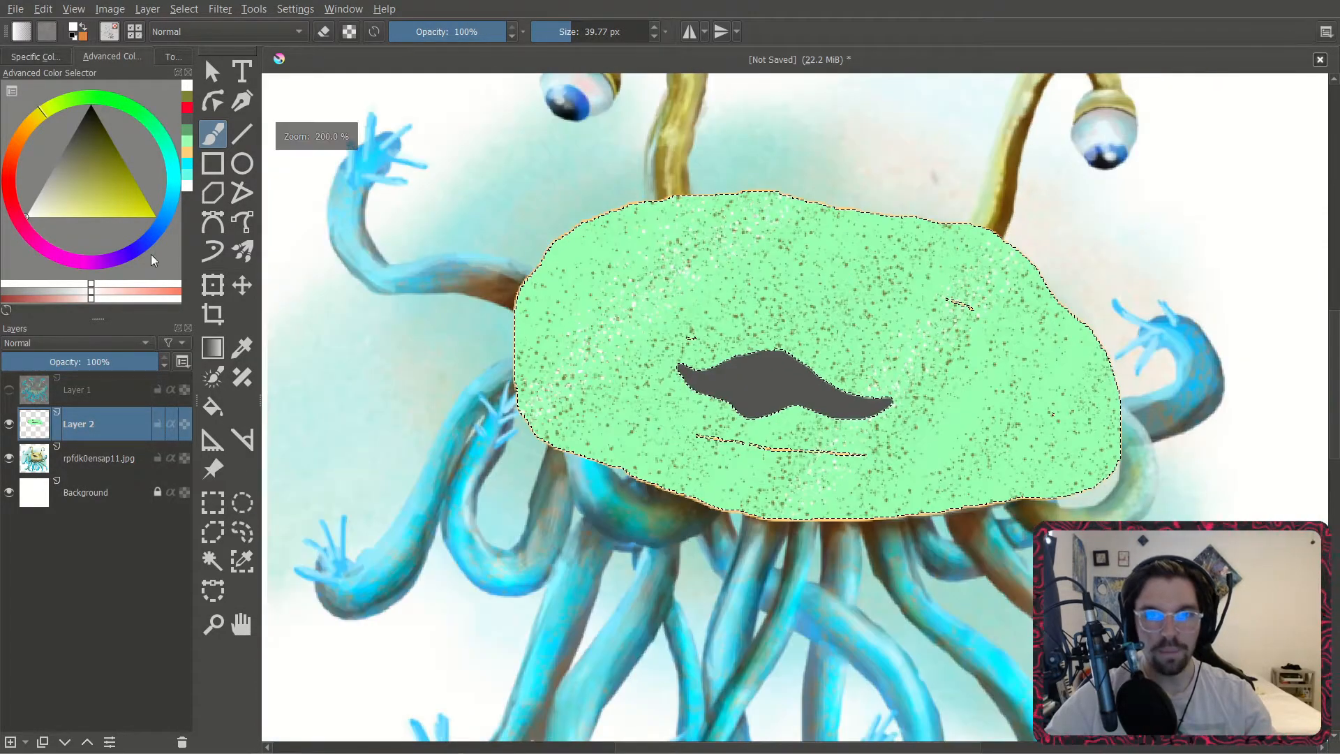
left_click(112, 32)
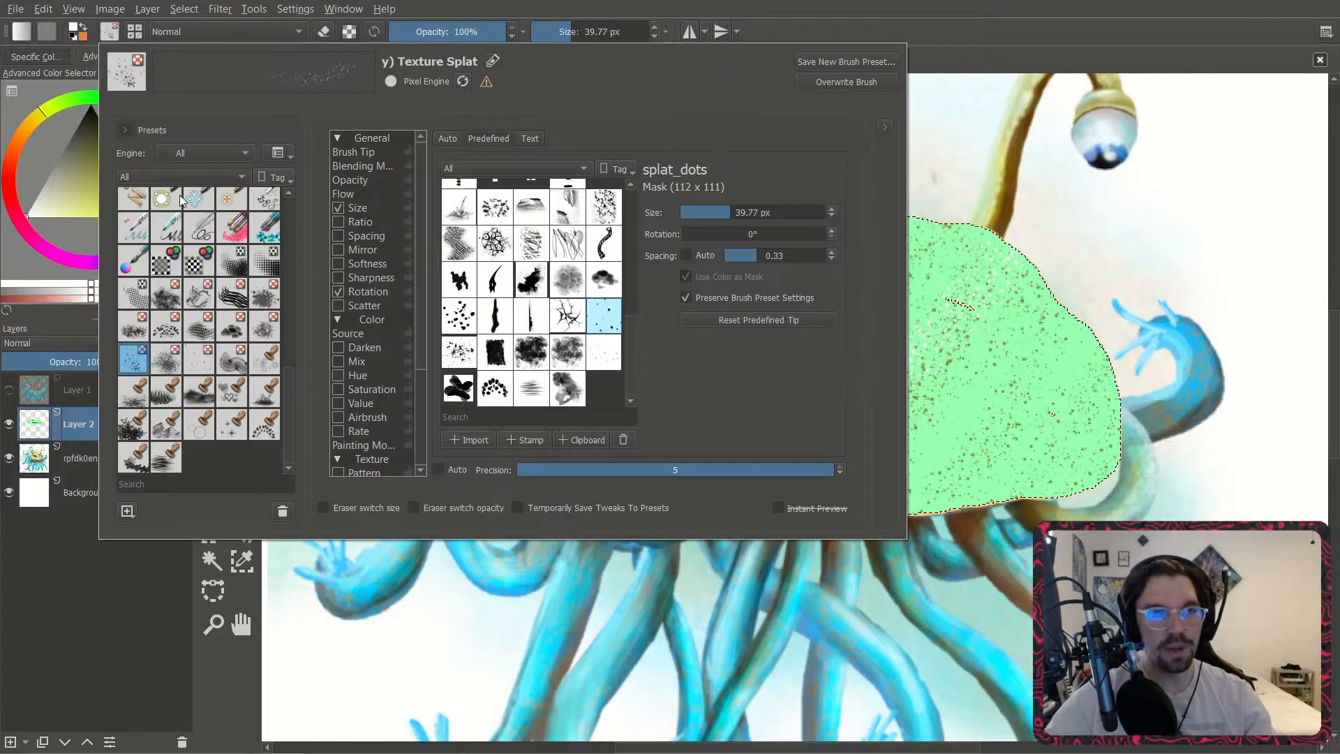
left_click(992, 6)
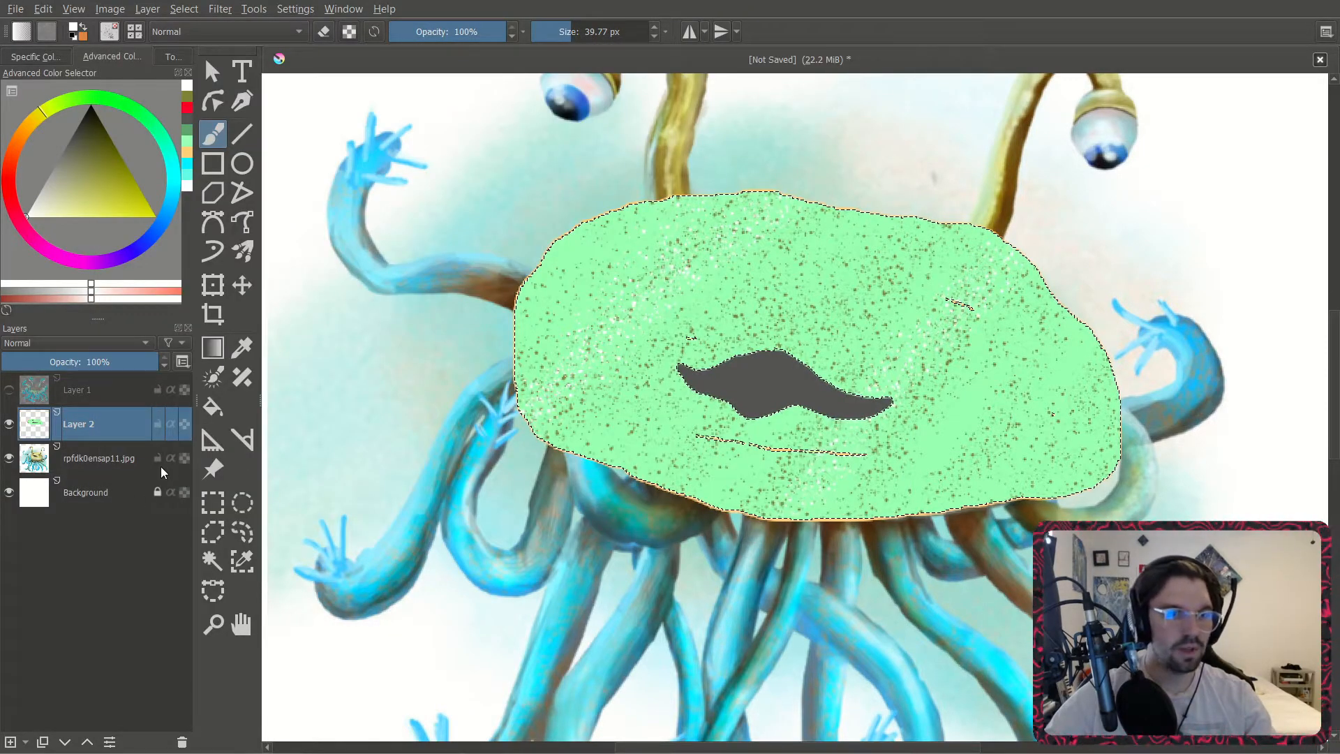
Hide the reference image layer rpfdk0ensap11.jpg and show Layer 1 again.
left_click(9, 459)
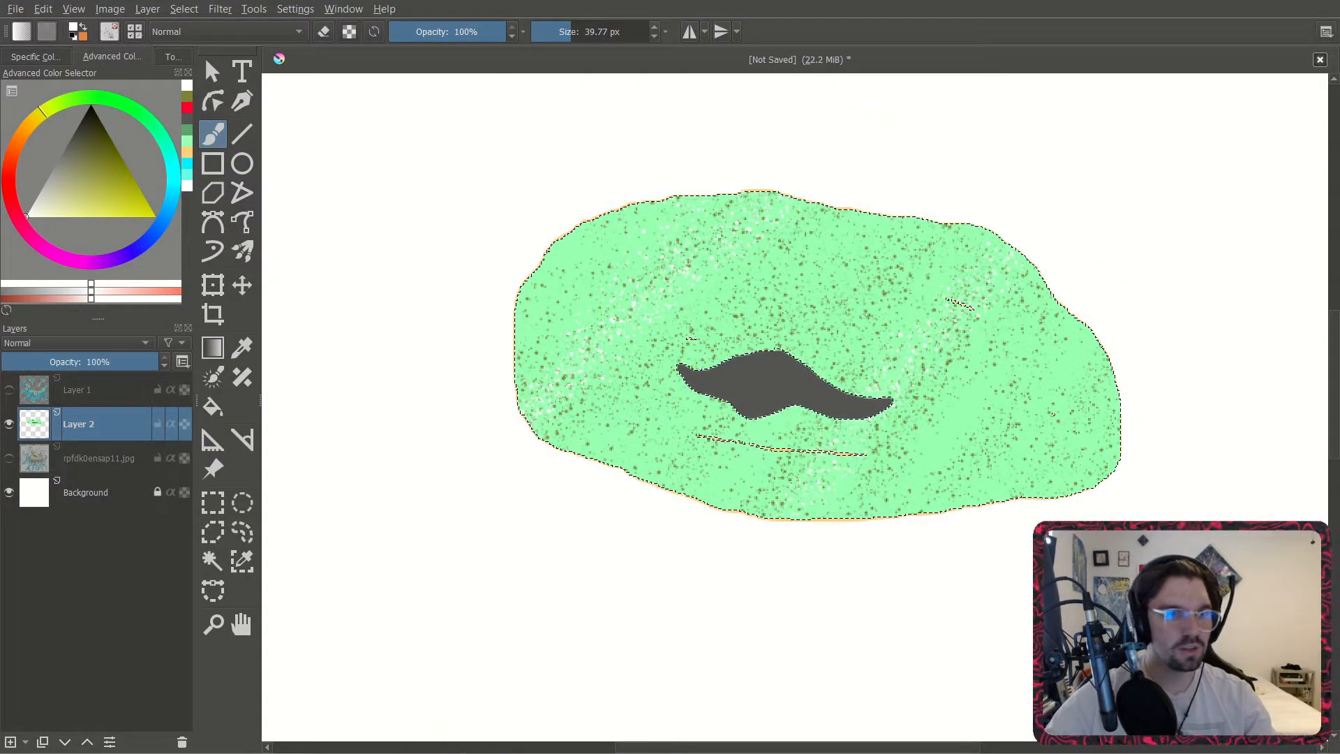
left_click(10, 390)
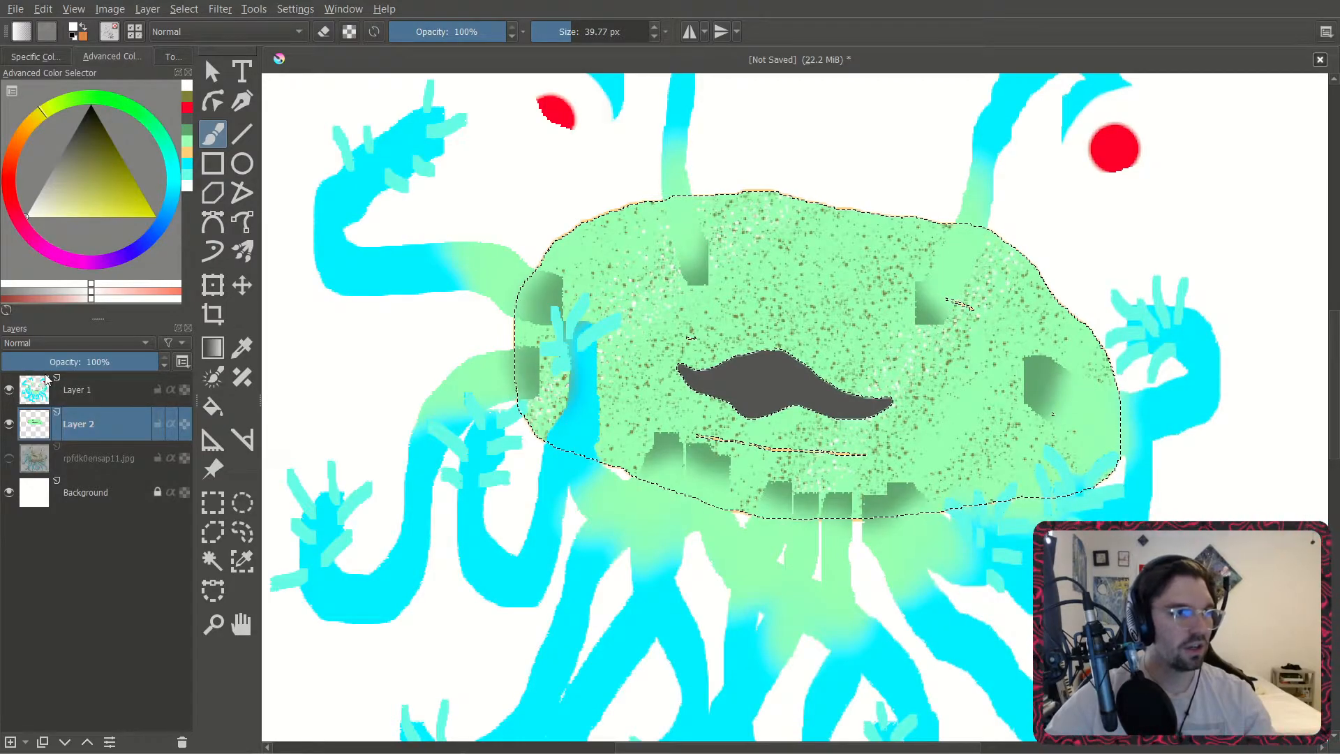
mouse_move(46, 377)
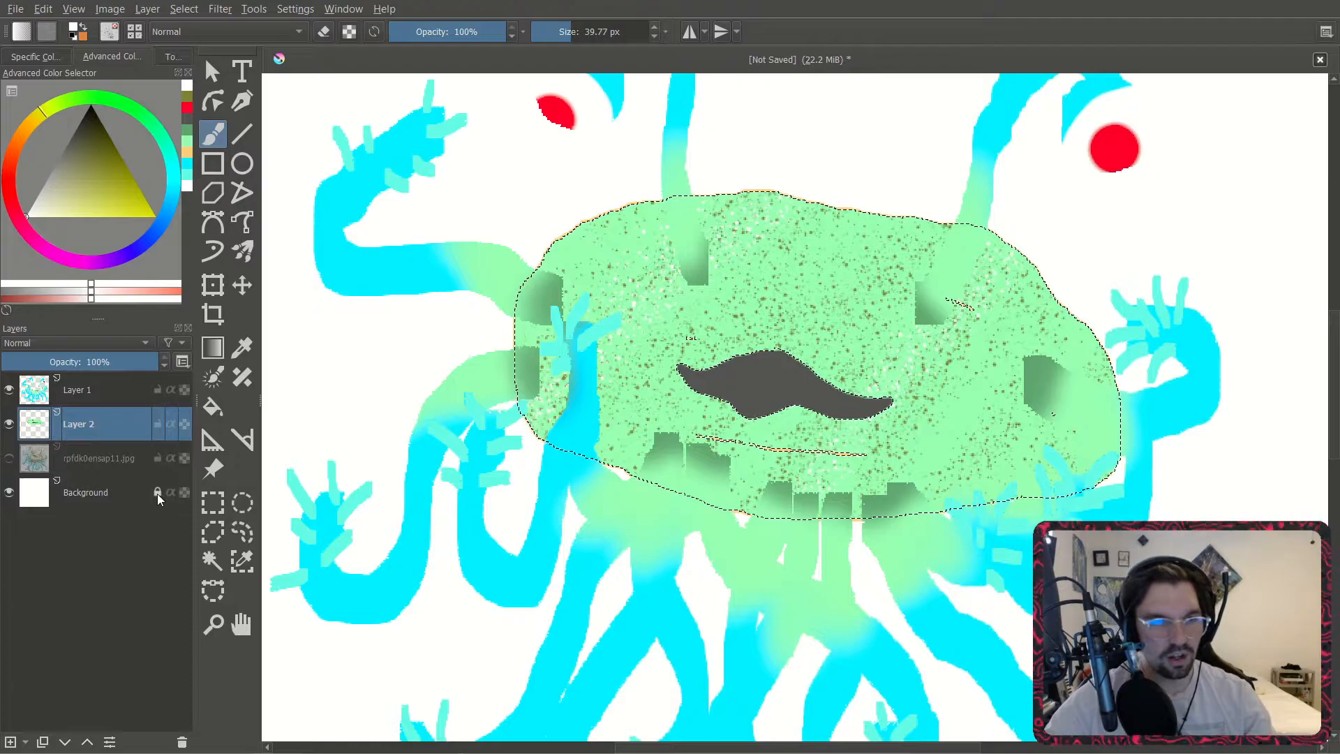
Remove the Background layer and add a new empty paint layer above the reference image layer.
right_click(90, 496)
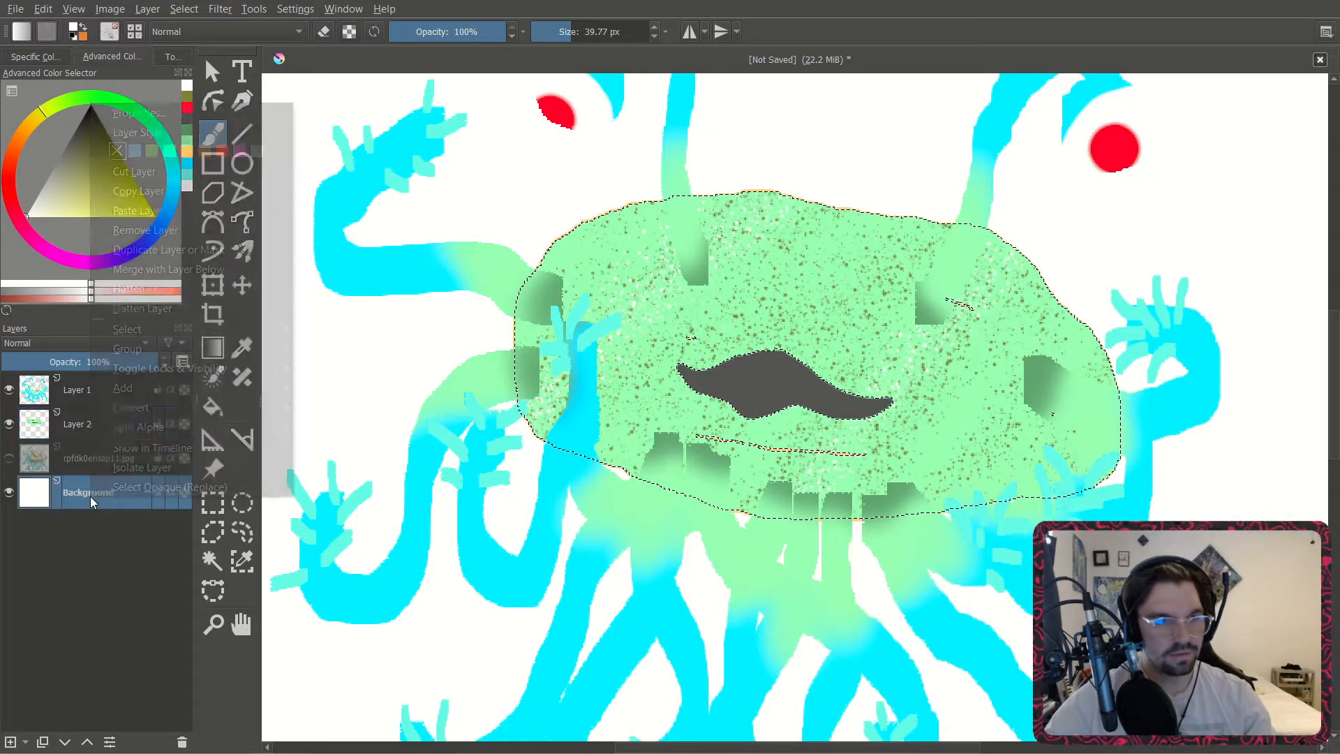
left_click(161, 225)
left_click(10, 742)
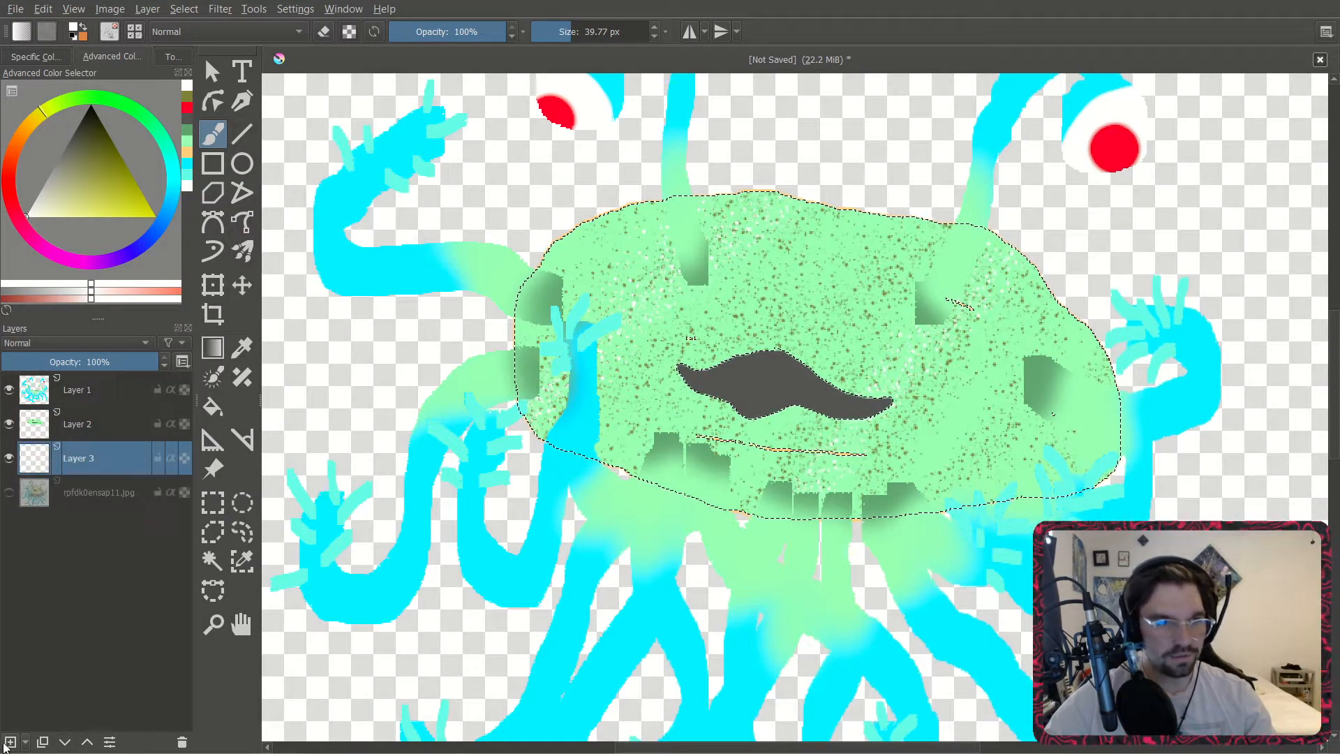
Clear the selection around the speckled body.
scroll(568, 255, "down", 2)
left_click(214, 502)
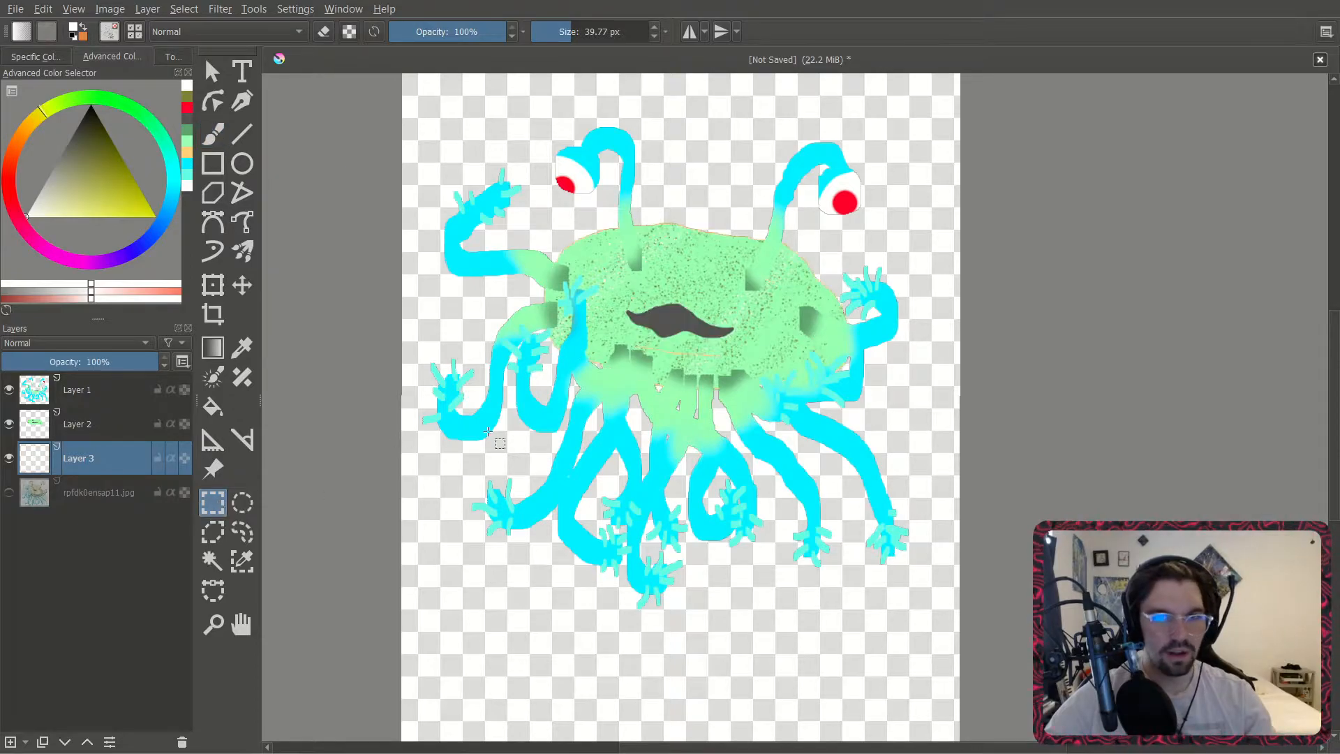
scroll(698, 349, "up", 3)
scroll(670, 384, "down", 3)
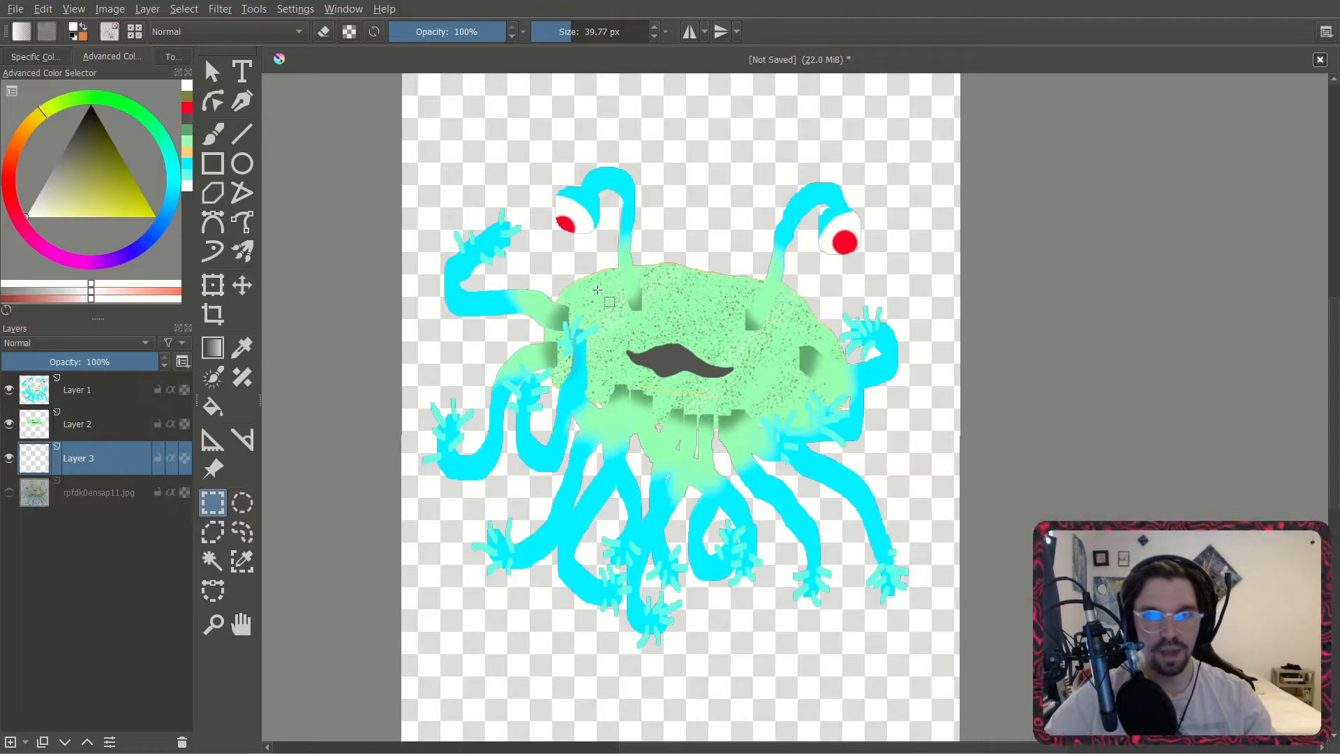
scroll(597, 289, "down", 1)
scroll(600, 308, "up", 1)
scroll(607, 328, "down", 1)
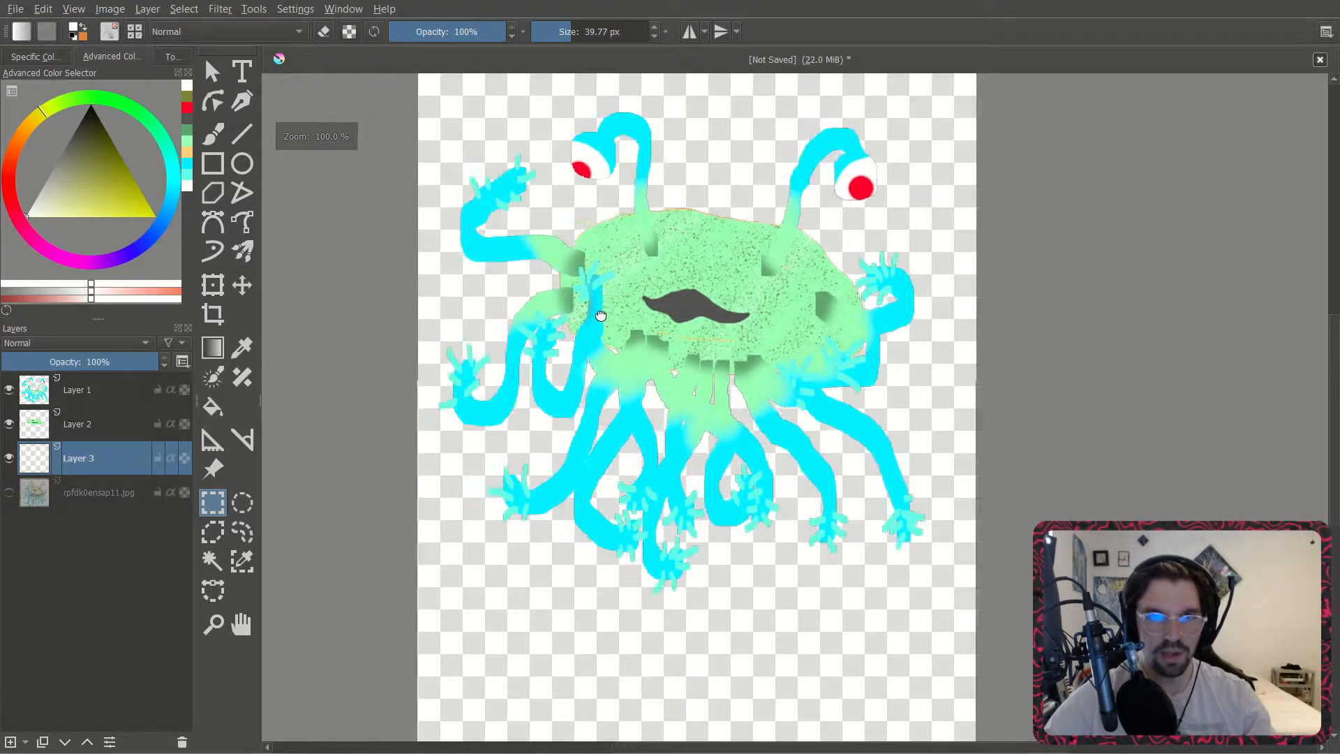
Reset the painting colour to black and cover Layer 3 completely with the Airbrush Soft preset at 600 px.
scroll(614, 345, "down", 1)
scroll(688, 359, "up", 1)
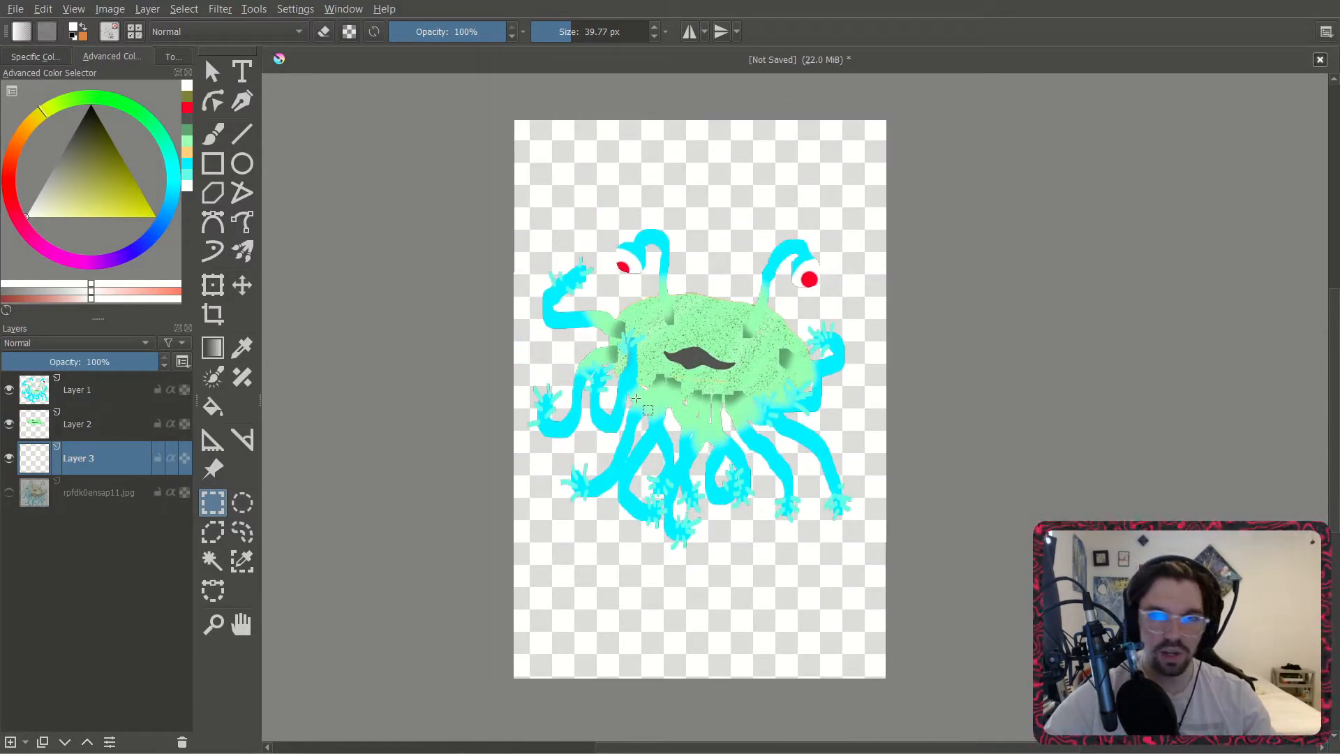
key("d")
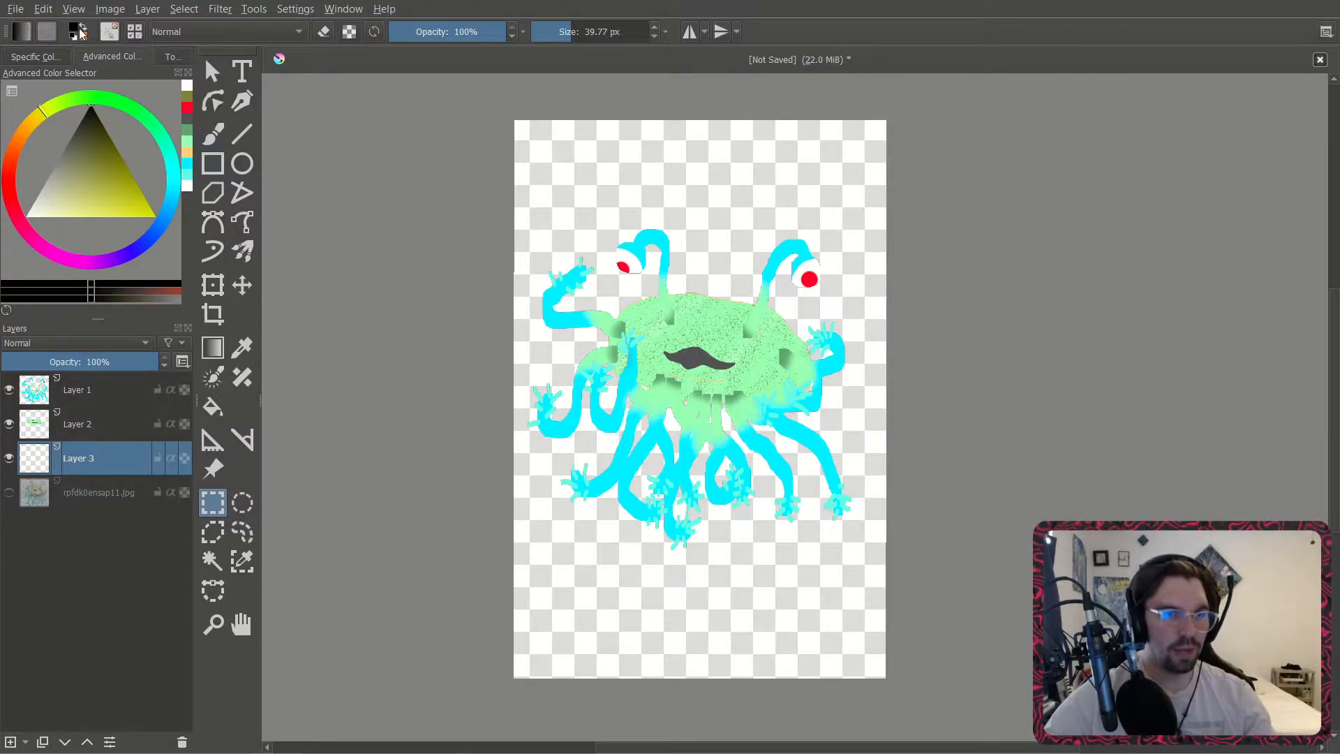
left_click(204, 416)
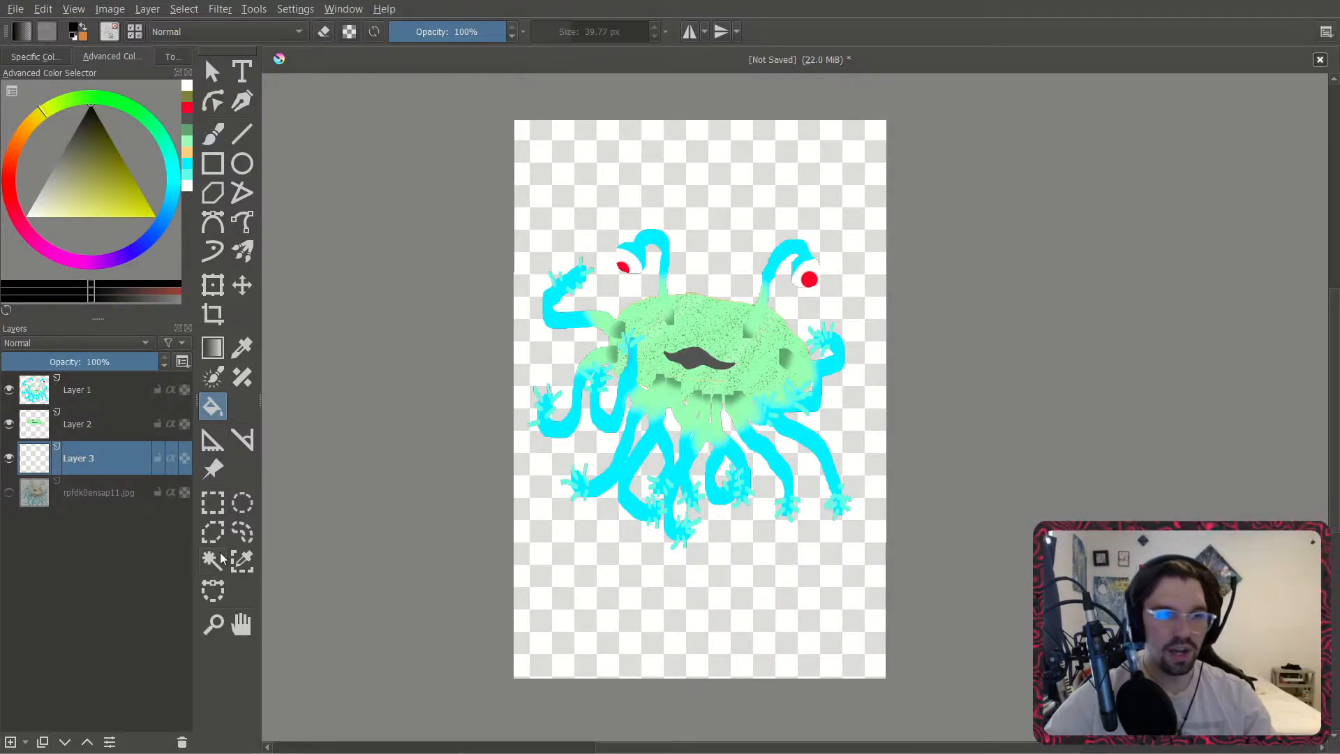
left_click(216, 140)
left_click(109, 31)
scroll(199, 244, "up", 5)
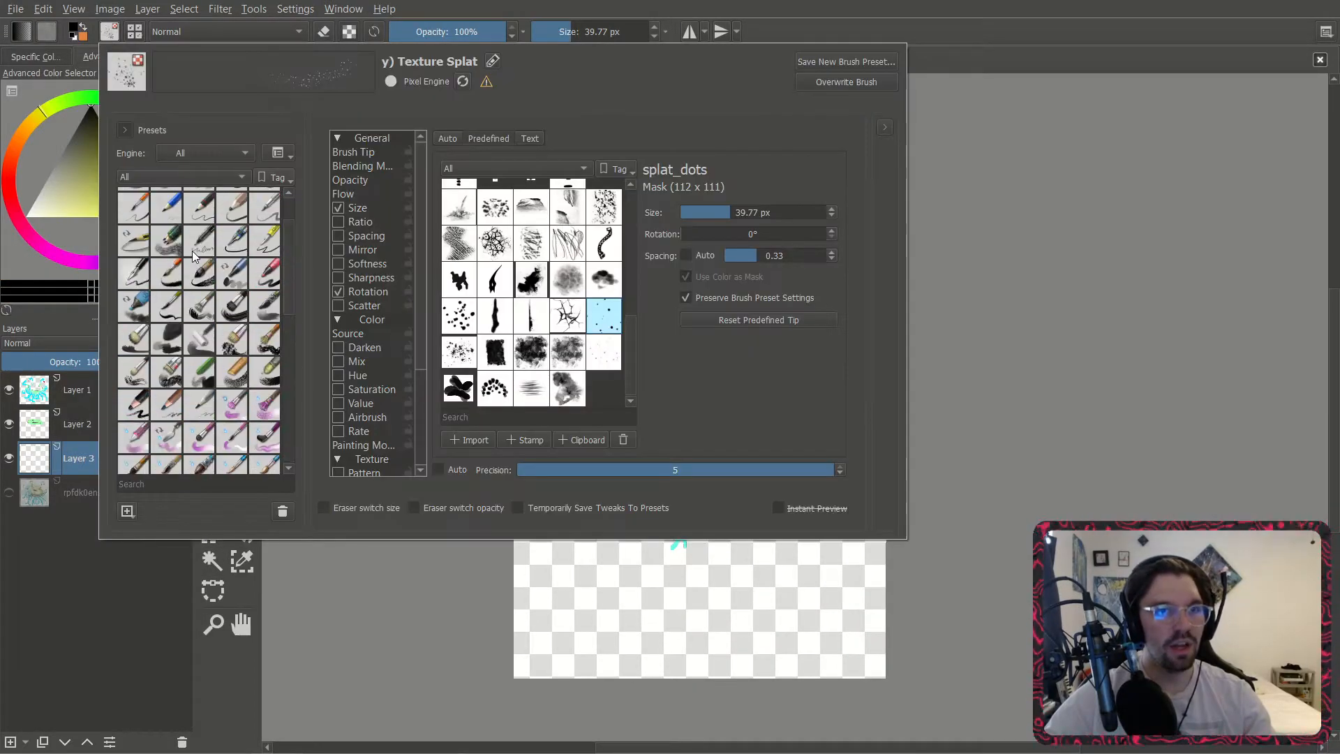
left_click(224, 200)
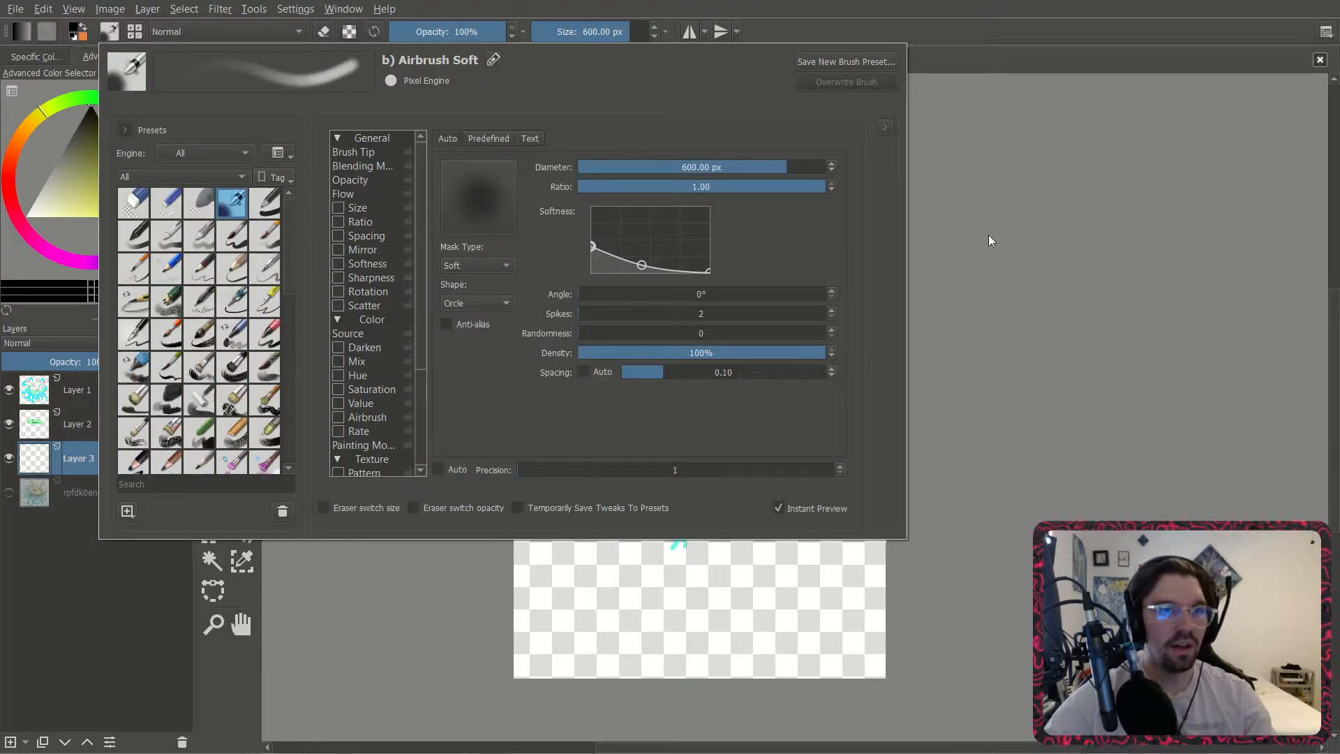
left_click(1022, 190)
mouse_move(978, 159)
left_mouse_down()
mouse_move(219, 215)
mouse_move(989, 390)
mouse_move(658, 639)
mouse_move(404, 523)
mouse_move(628, 329)
mouse_move(488, 254)
mouse_move(533, 233)
left_mouse_up()
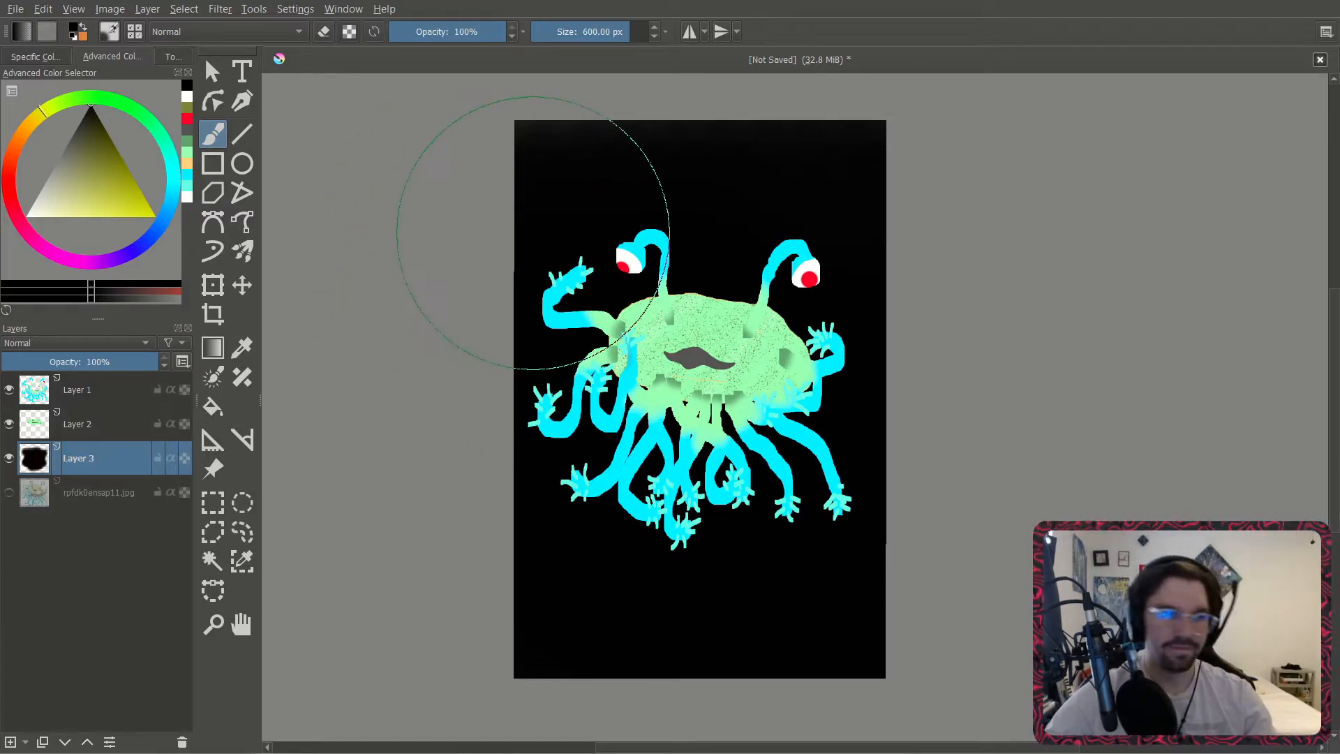
Paint the upper part and right side of the background dark blue with the soft airbrush.
middle_click_drag(712, 212, 769, 210)
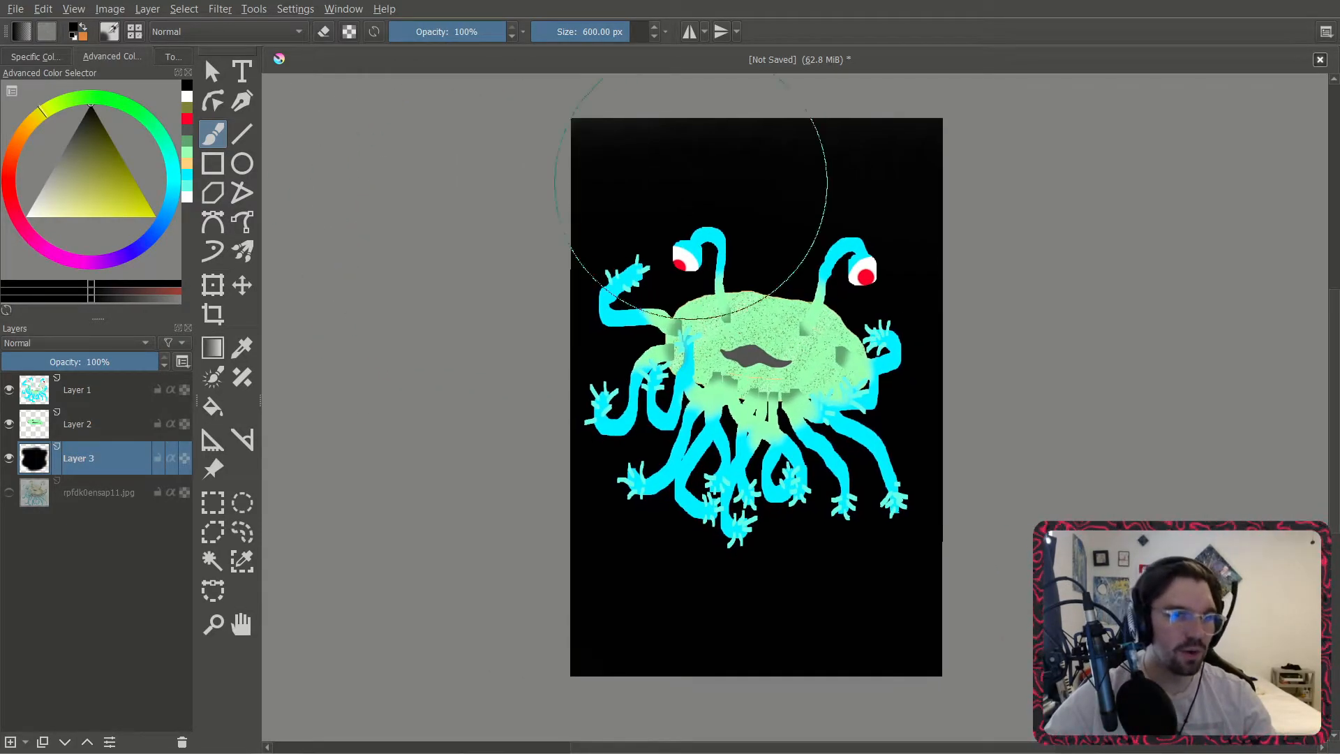
left_click(152, 236)
left_click_drag(108, 149, 135, 153)
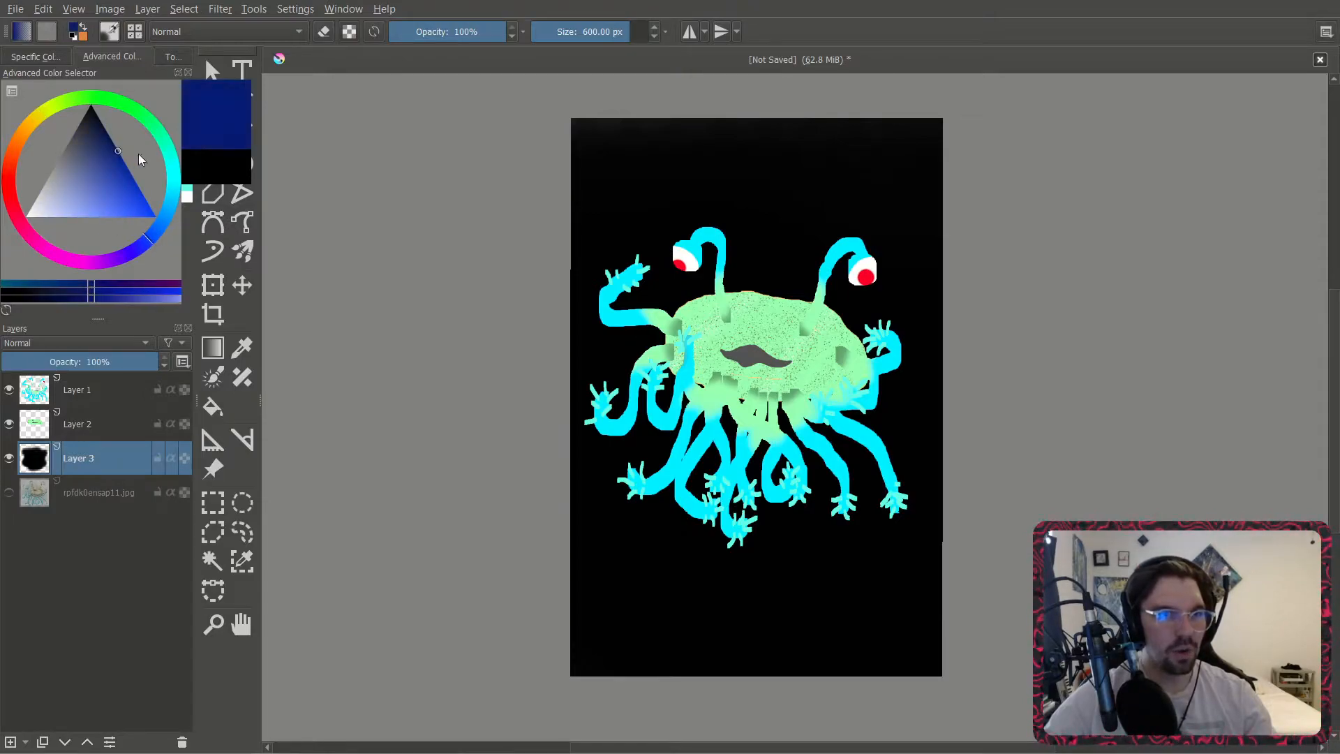
left_click_drag(546, 199, 620, 214)
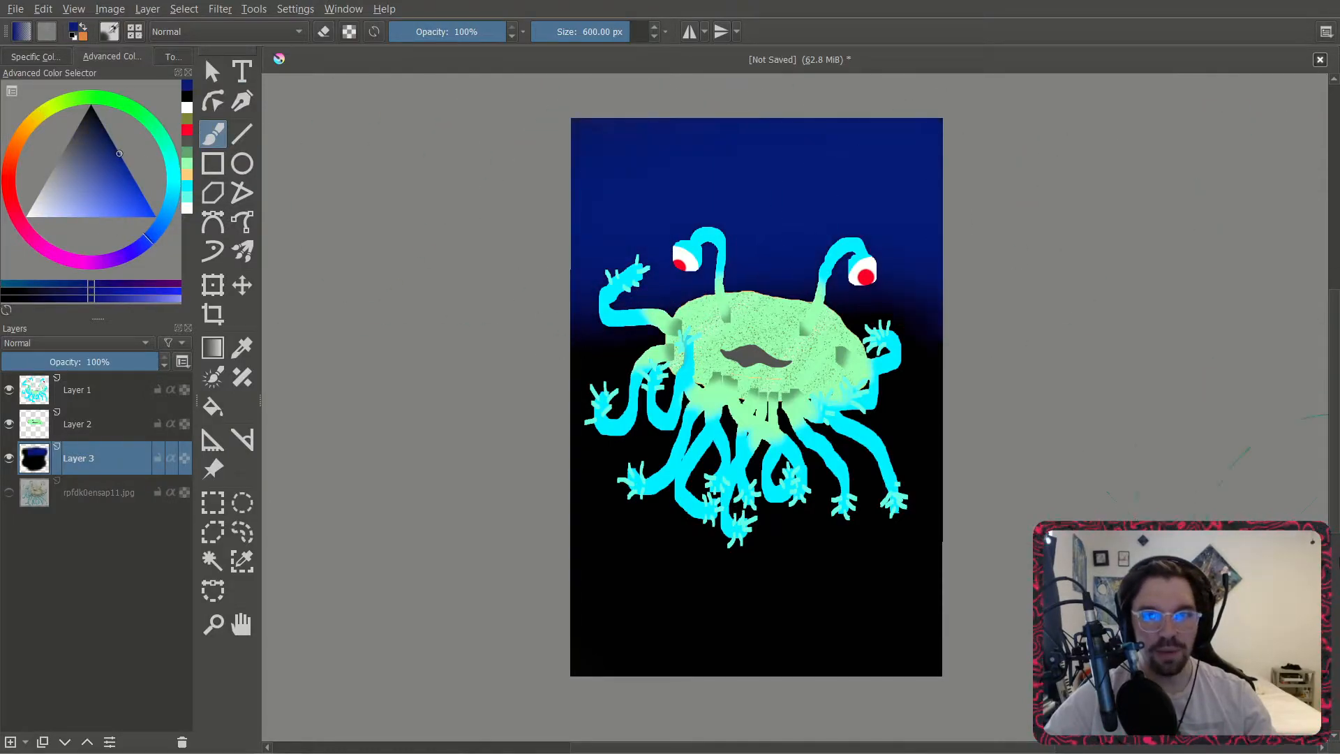
left_click_drag(966, 318, 1047, 377)
left_click_drag(1214, 499, 1085, 481)
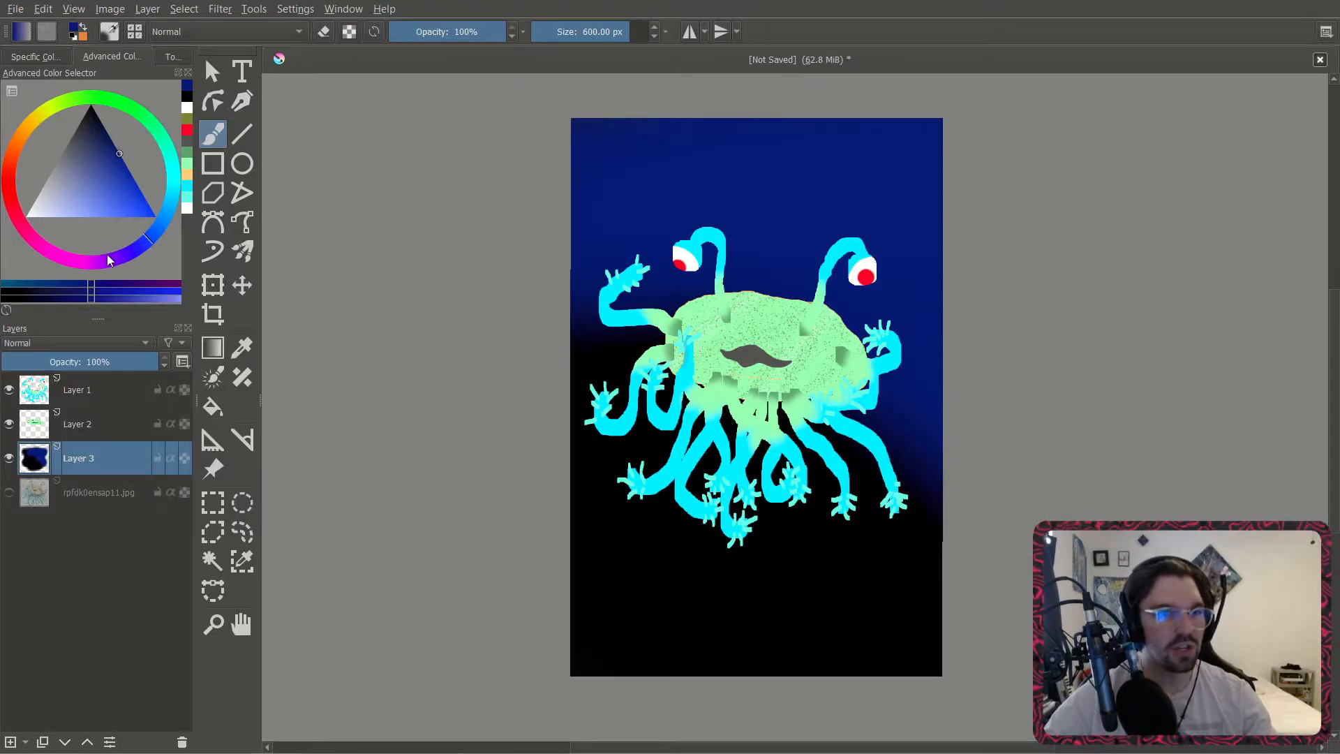
Blend dark purple across the background and greyish purple over its lower part.
left_click_drag(107, 258, 99, 265)
left_click_drag(99, 149, 91, 148)
mouse_move(631, 314)
left_mouse_down()
mouse_move(764, 269)
mouse_move(717, 199)
mouse_move(898, 433)
mouse_move(942, 614)
mouse_move(883, 642)
mouse_move(904, 441)
left_mouse_up()
mouse_move(83, 183)
left_mouse_down()
mouse_move(77, 157)
mouse_move(63, 159)
left_mouse_up()
mouse_move(746, 573)
left_mouse_down()
mouse_move(703, 563)
mouse_move(772, 643)
mouse_move(837, 642)
mouse_move(618, 469)
left_mouse_up()
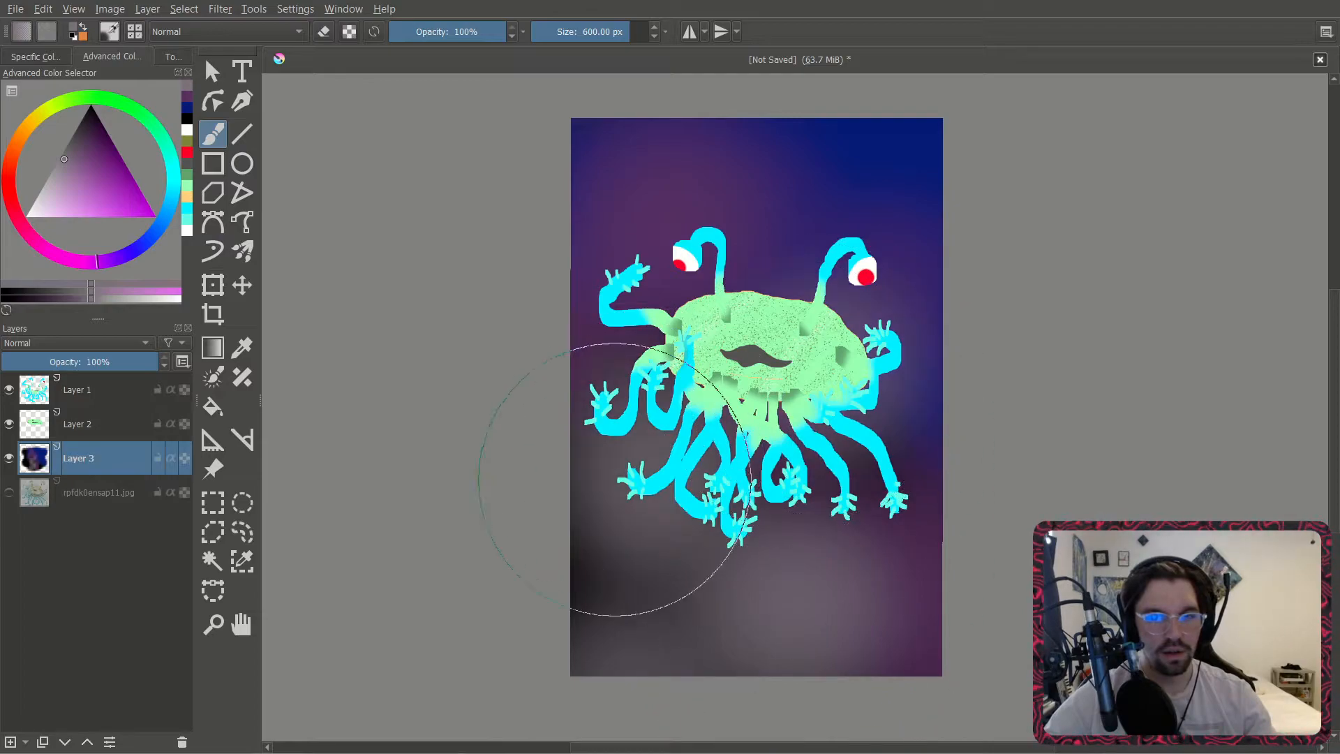
Darken the background with scattered soft black dabs around the creature.
left_click_drag(89, 126, 91, 105)
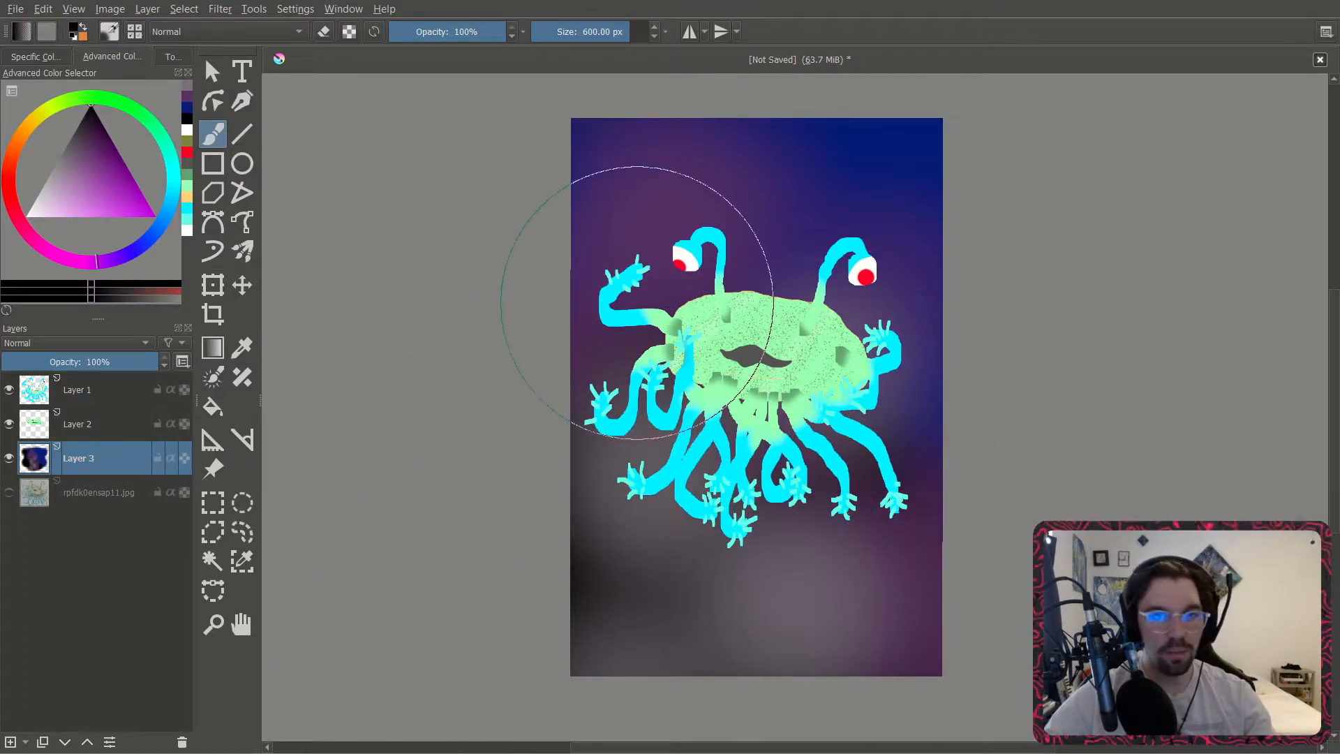
left_click(639, 297)
left_click(894, 299)
left_click(776, 604)
left_click(593, 645)
left_click(786, 226)
left_click(898, 586)
left_click(617, 239)
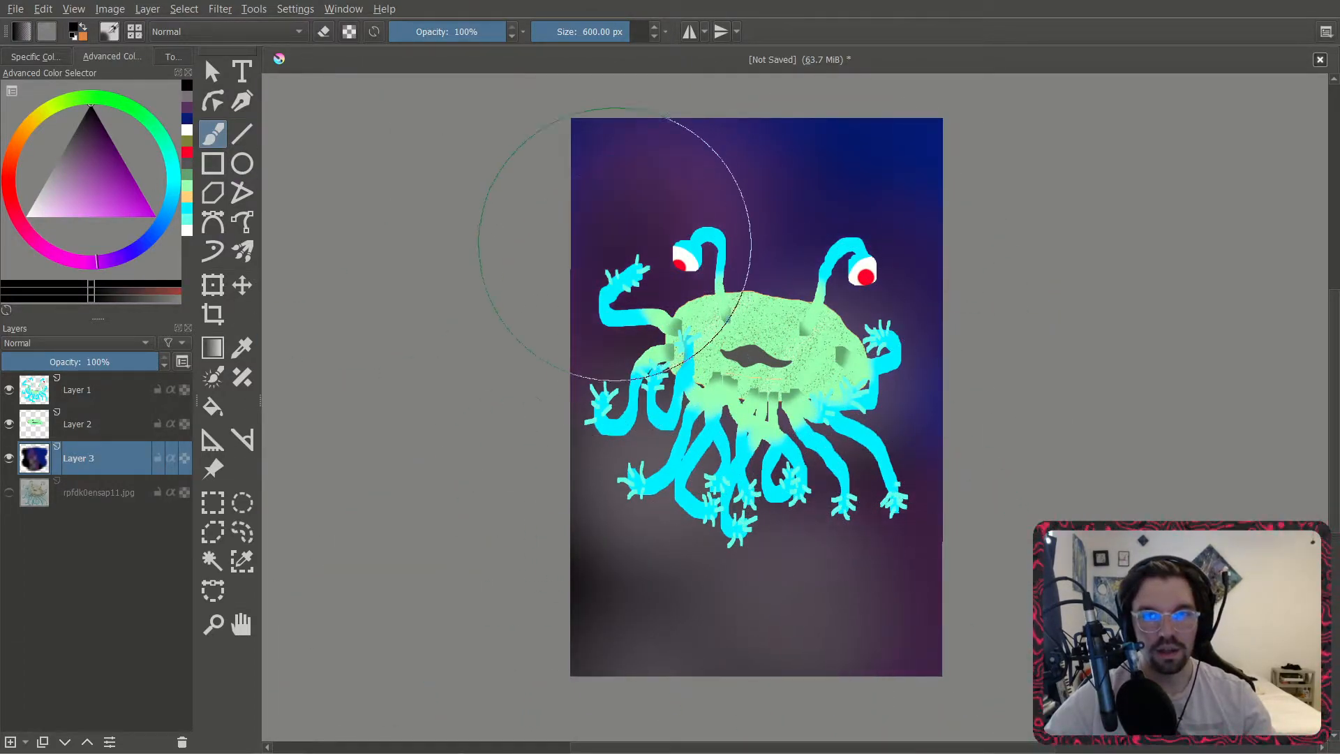
Dab large soft teal spots over the background around the creature's upper, side and lower areas.
left_click(171, 171)
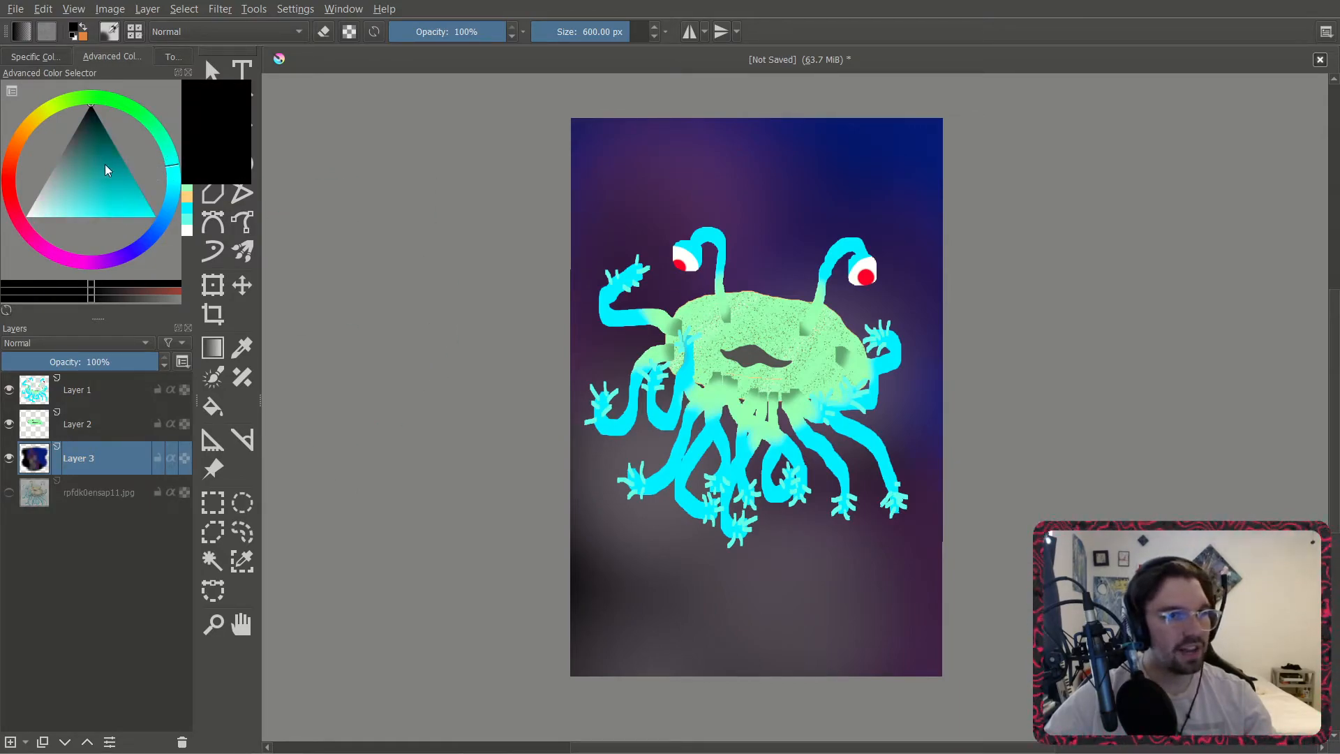
left_click_drag(133, 189, 154, 199)
left_click(630, 310)
left_click(877, 202)
left_click(958, 458)
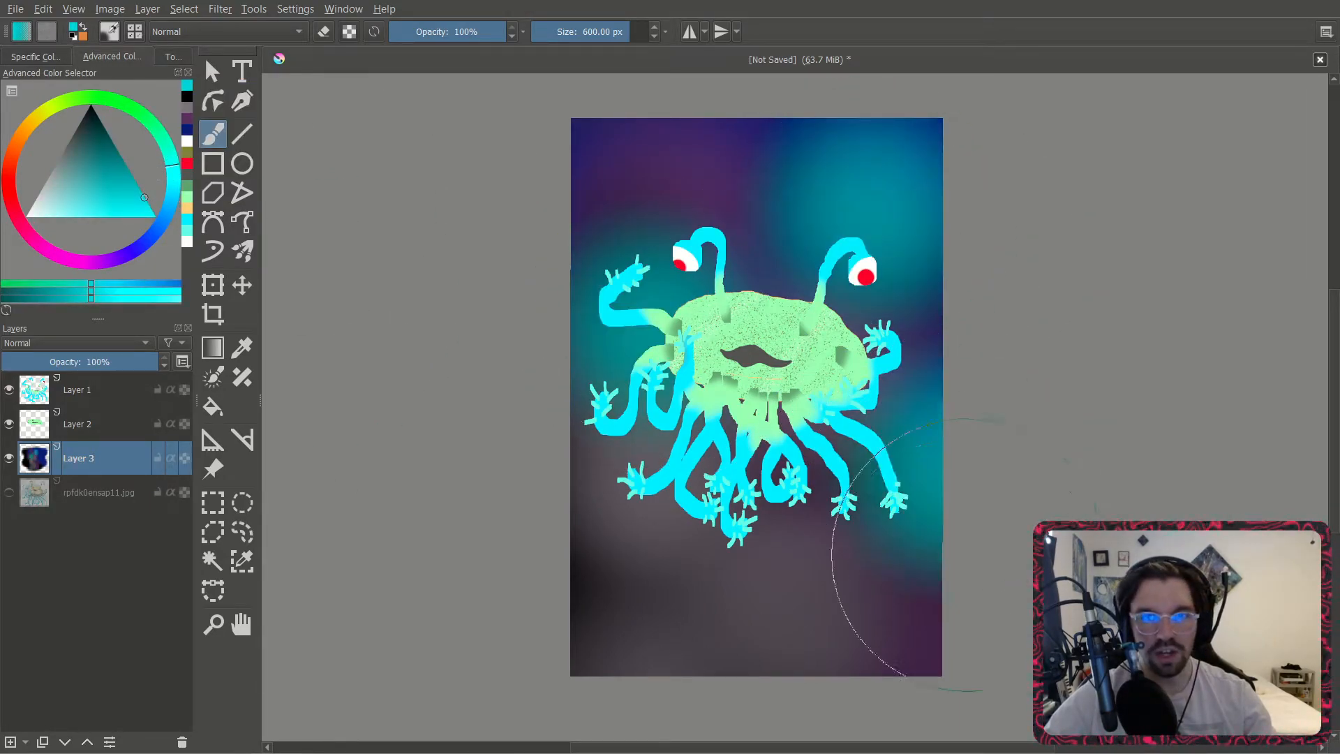
left_click(488, 646)
left_click(504, 418)
left_click(599, 155)
left_click(819, 150)
left_click(792, 659)
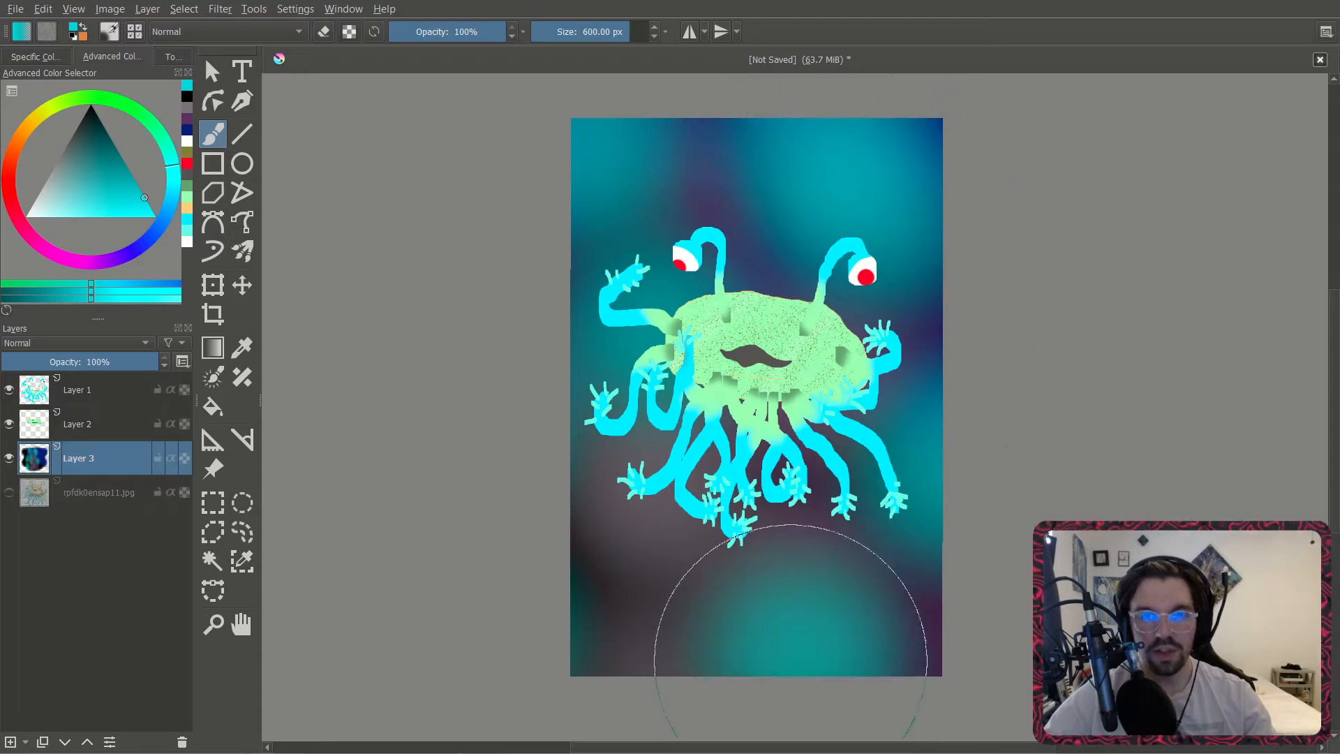
left_click(654, 529)
left_click(802, 515)
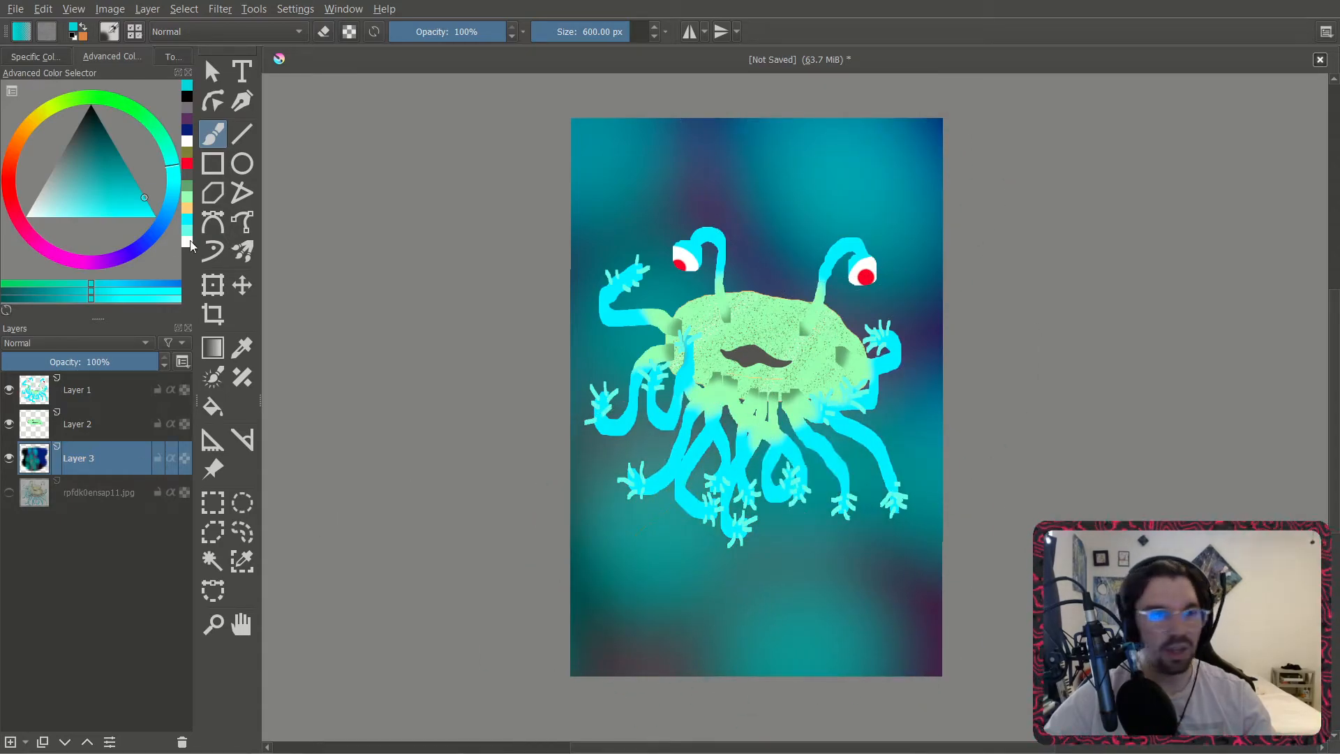
Add large pale yellow glows to the background above the creature, beside its right limbs and below it.
left_click(47, 103)
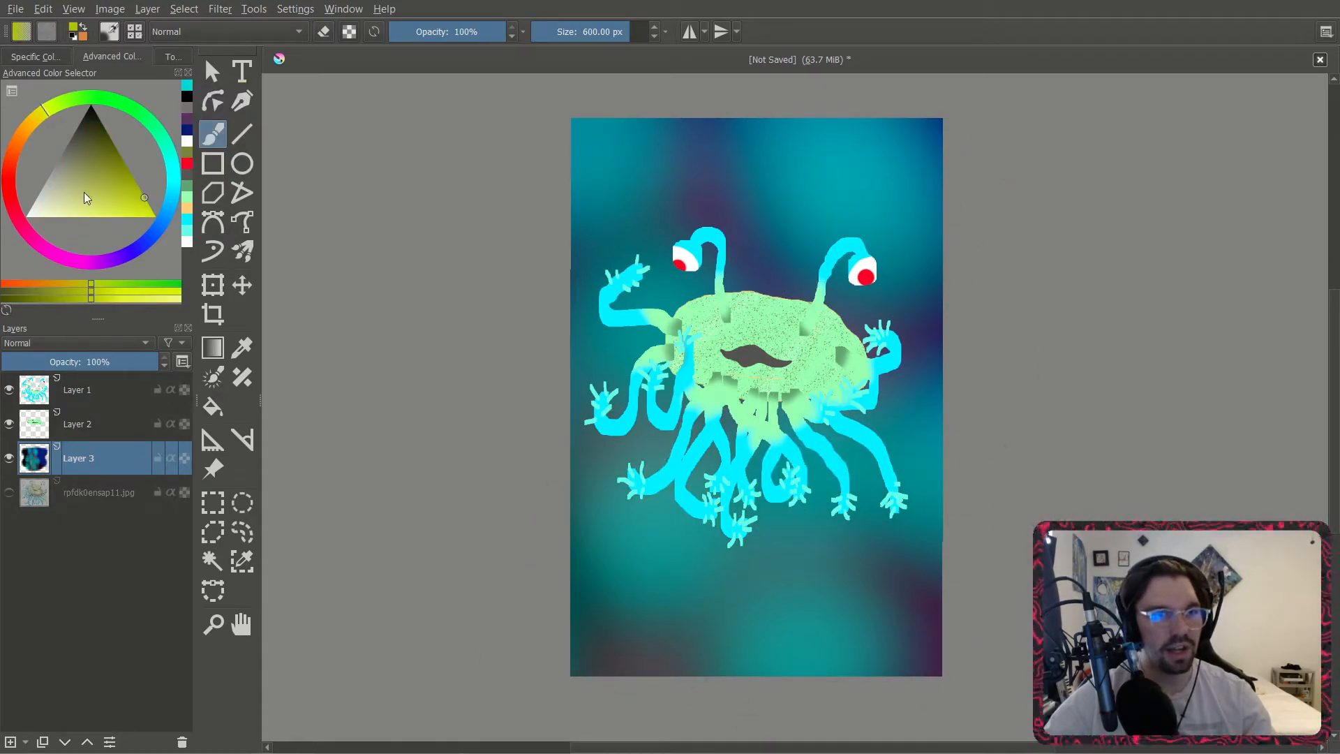
left_click(85, 236)
left_click(653, 171)
left_click(859, 199)
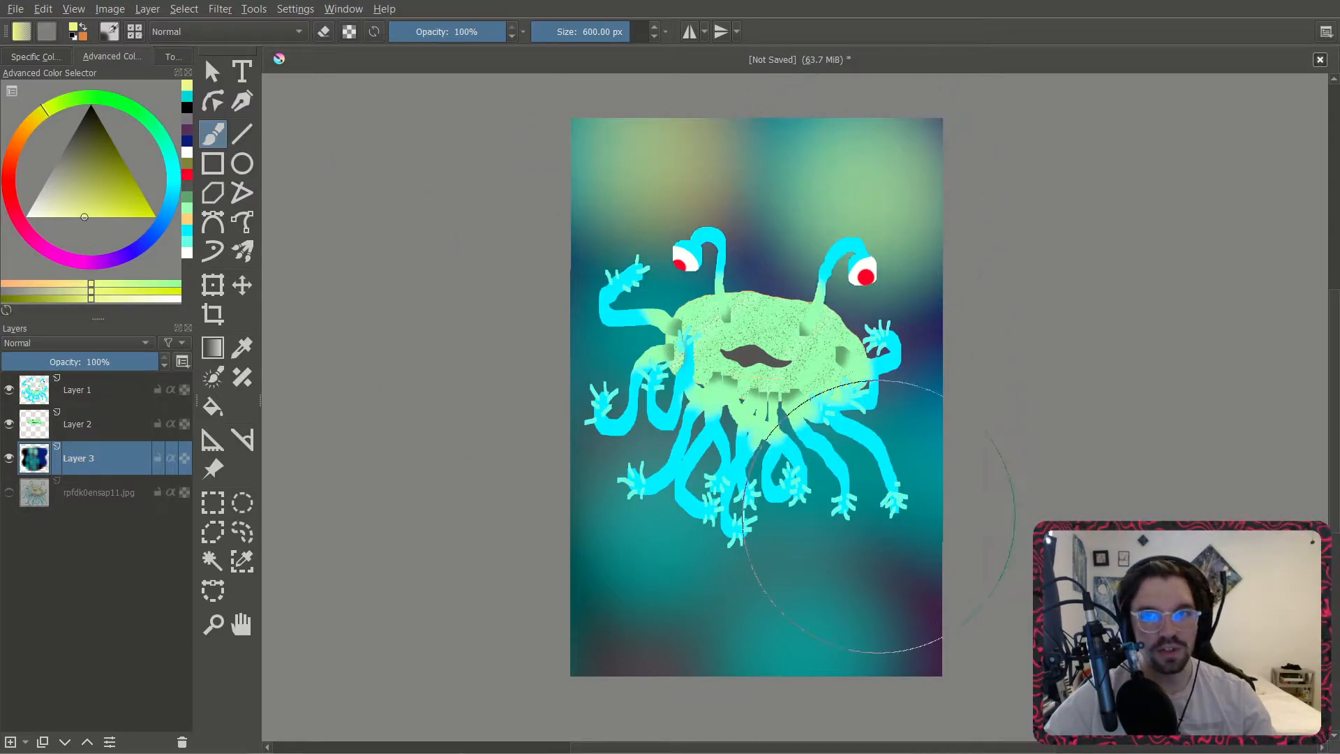
left_click(879, 426)
left_click(780, 574)
Try two pale yellow dabs along the left edge of the background, and undo them.
left_click(558, 370)
left_click(558, 552)
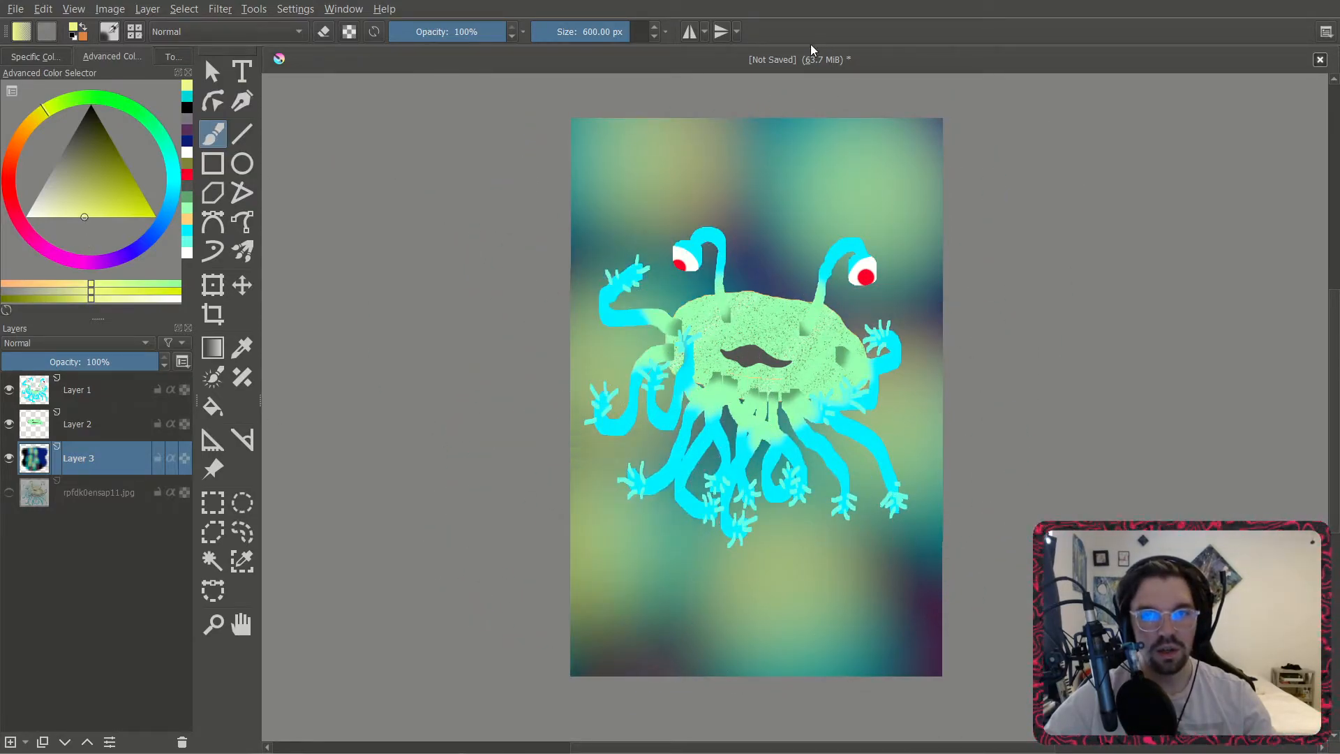
middle_click_drag(912, 325, 869, 316)
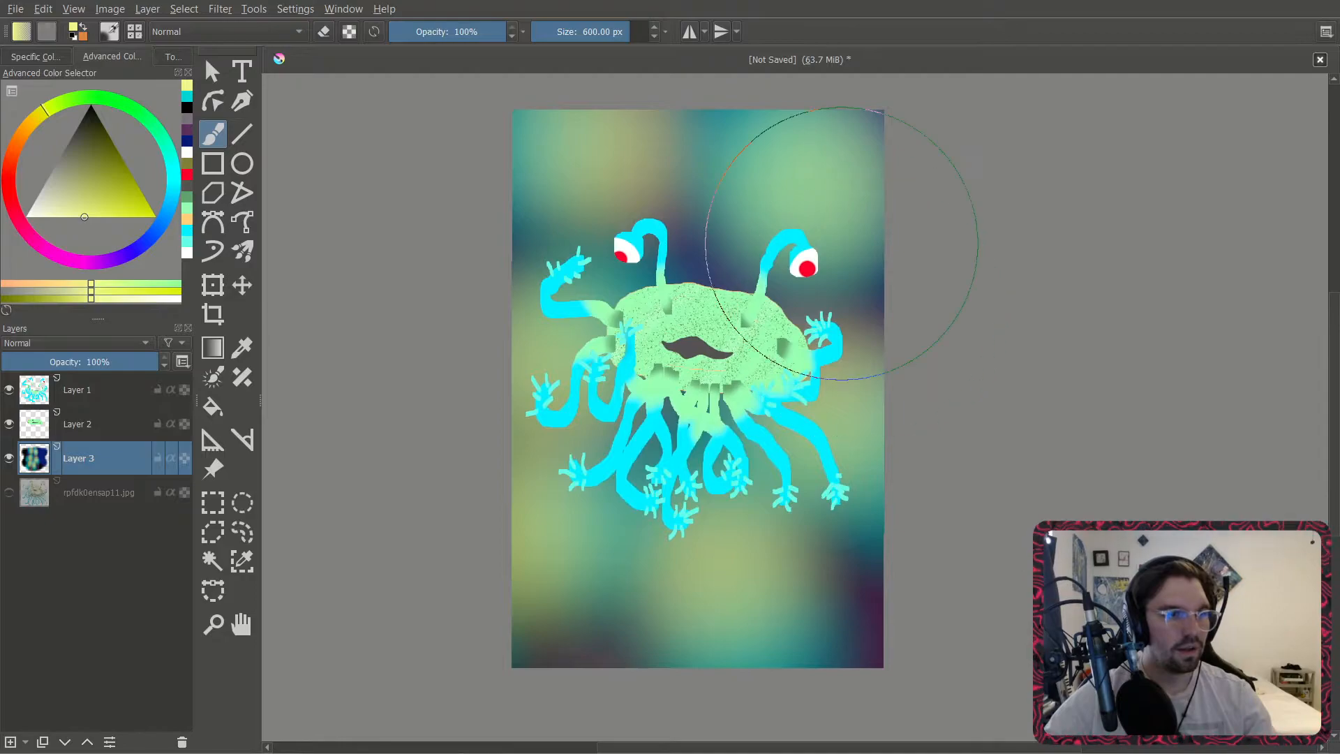
key("ctrl+z")
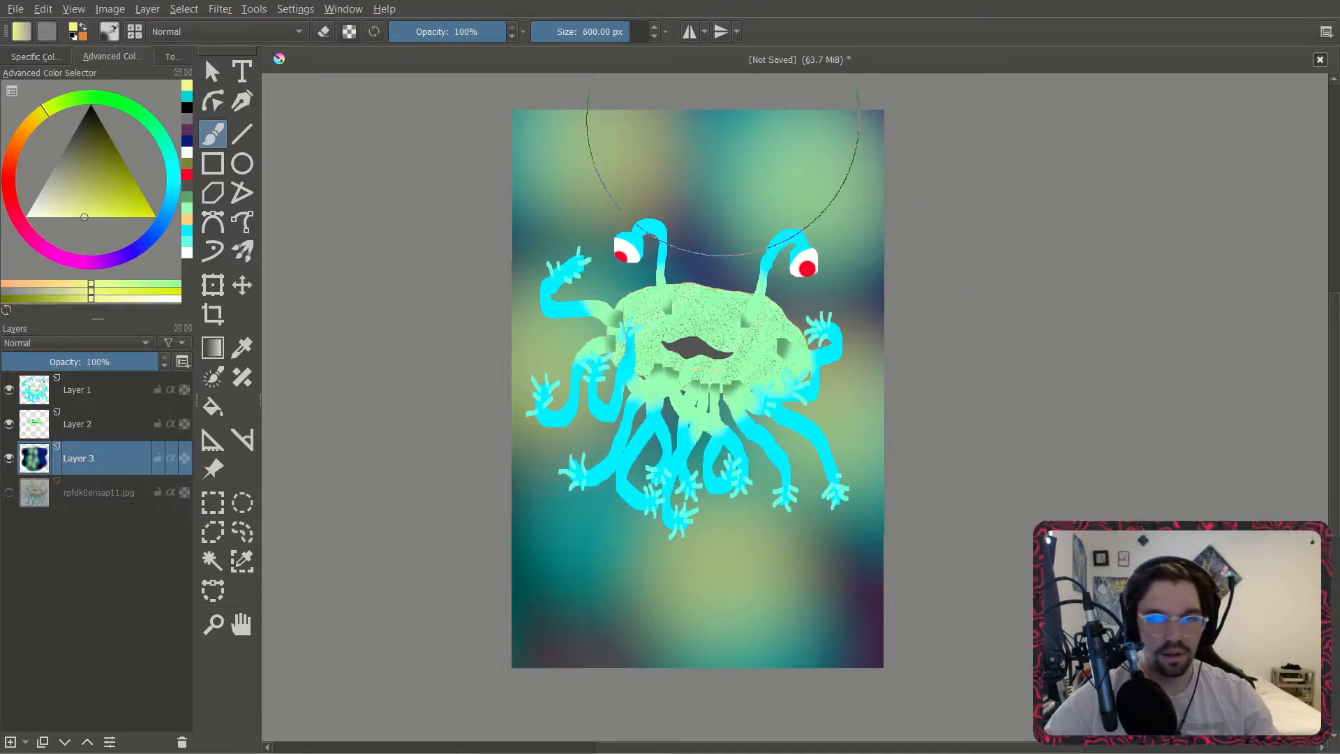
key("ctrl+z")
Set the airbrush size to 131.86 px and paint a pale yellow glow behind the creature's upper-left limbs.
scroll(587, 85, "up", 1)
left_click_drag(621, 30, 590, 29)
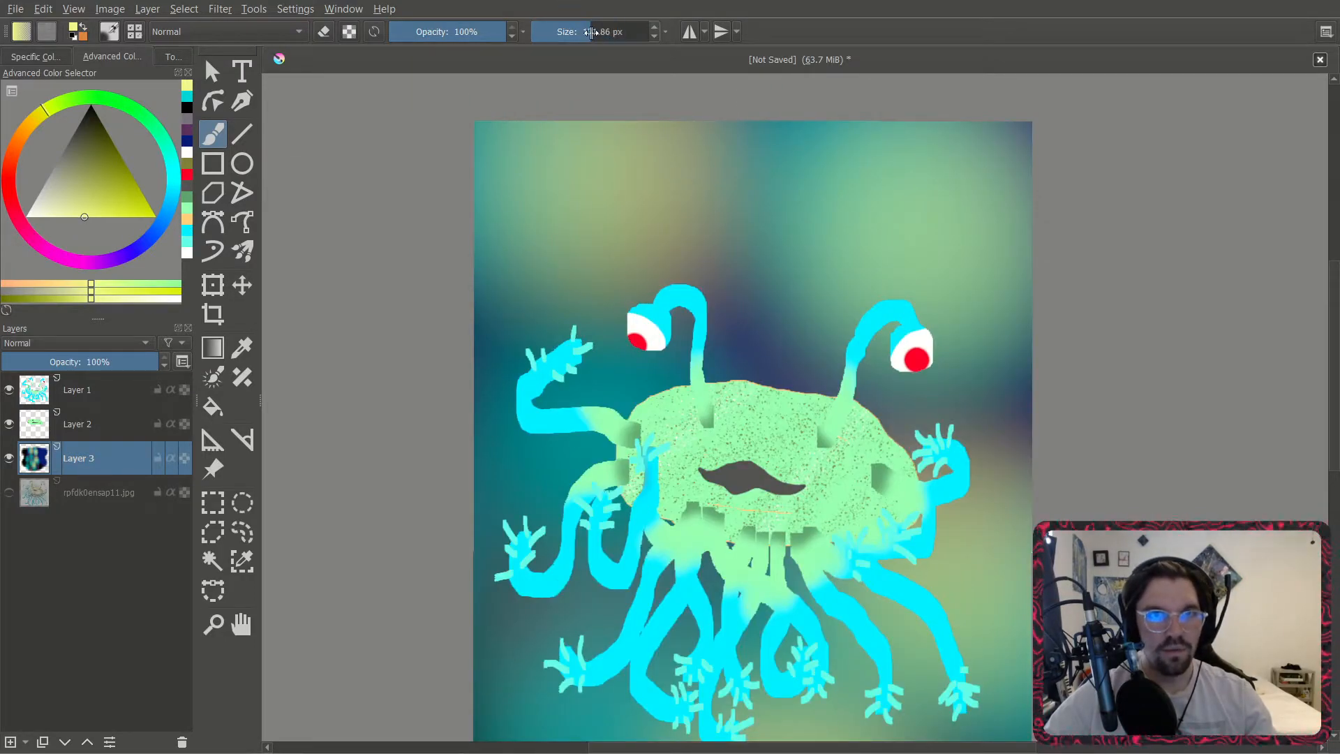
scroll(745, 372, "down", 1)
scroll(449, 463, "down", 2)
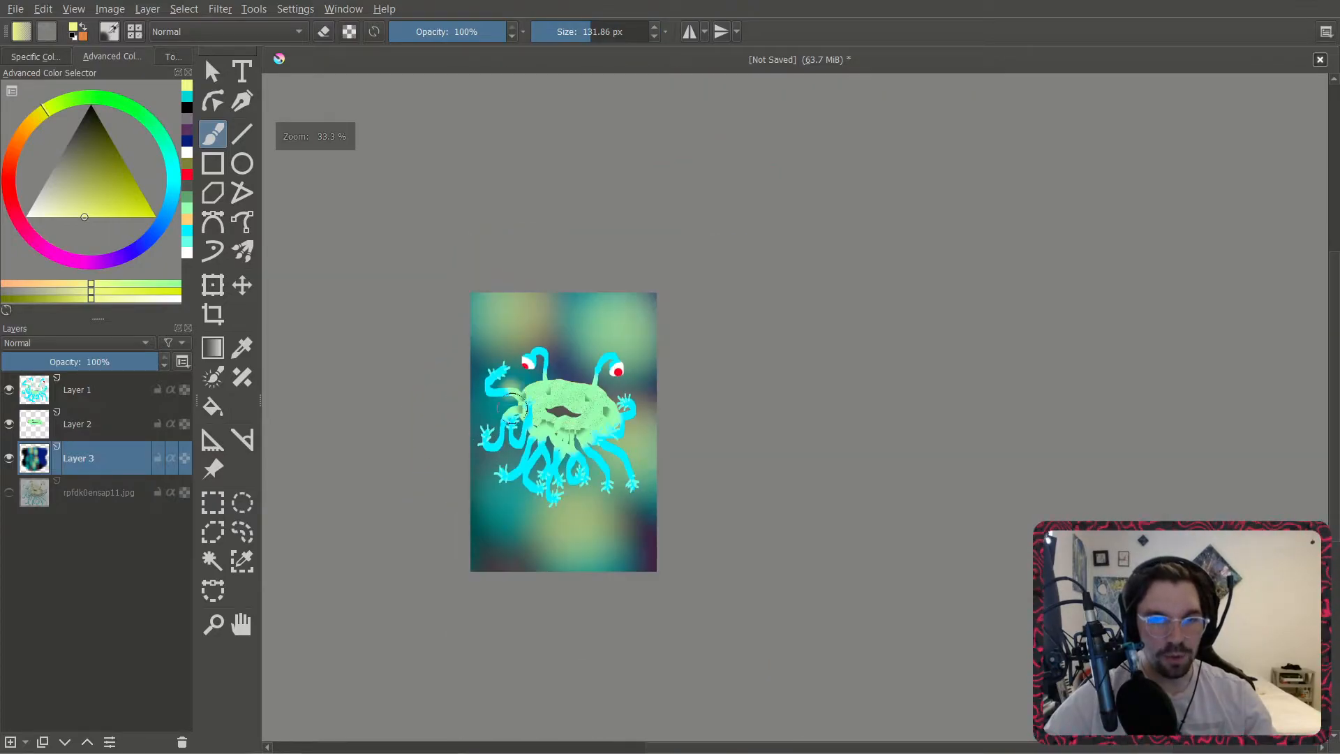
mouse_move(464, 490)
left_mouse_down()
mouse_move(664, 448)
mouse_move(663, 353)
left_mouse_up()
key("ctrl+z")
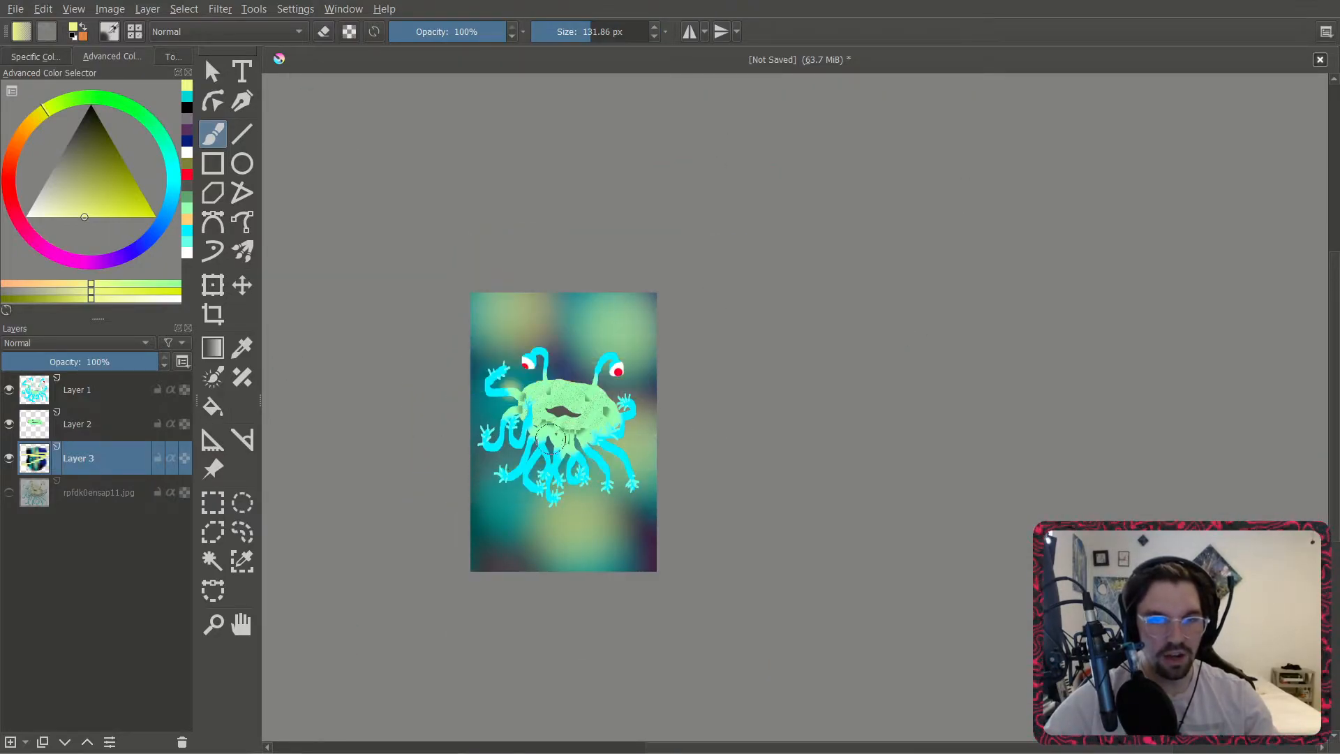
scroll(559, 447, "up", 2)
mouse_move(534, 309)
left_mouse_down()
mouse_move(542, 284)
mouse_move(559, 326)
mouse_move(572, 284)
mouse_move(541, 328)
mouse_move(565, 293)
left_mouse_up()
Paint a muted beige-yellow glow around the left limbs, and salmon patches between the eyestalks and among the lower limbs.
left_click(66, 193)
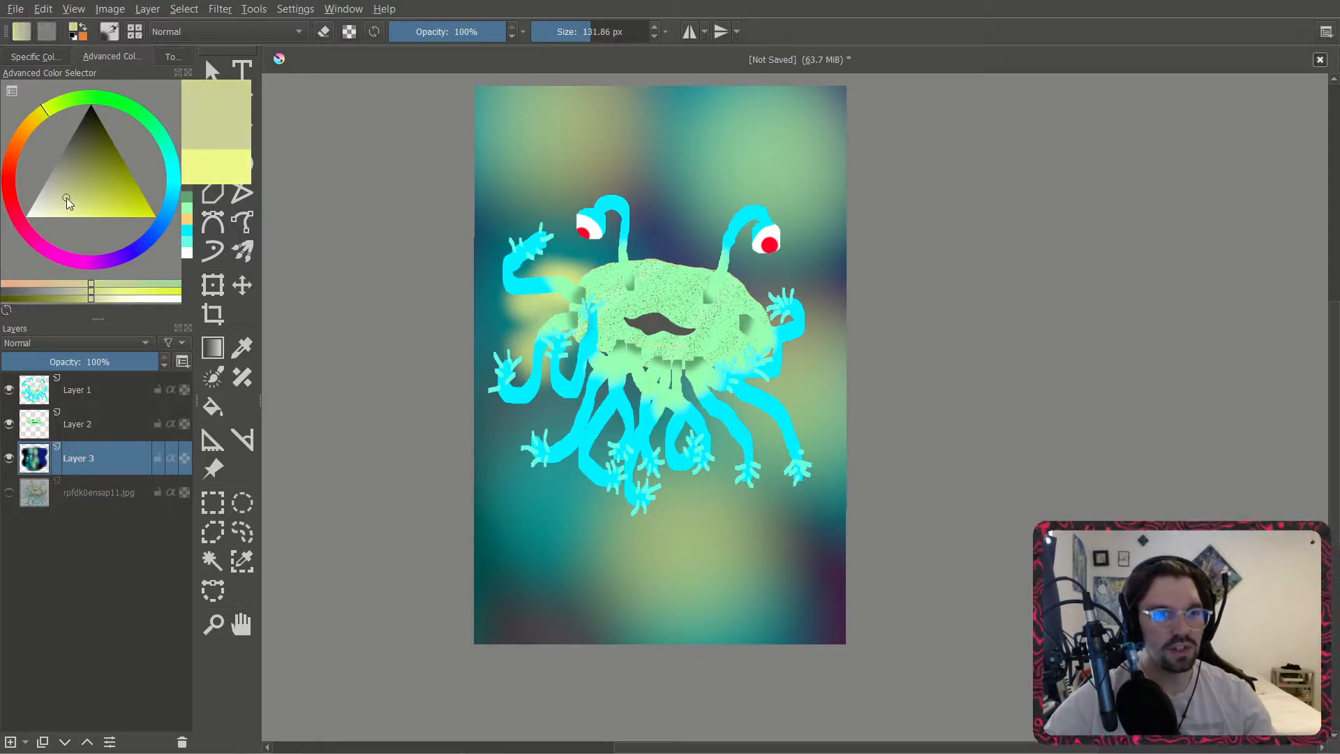
mouse_move(567, 283)
left_mouse_down()
mouse_move(556, 358)
mouse_move(536, 331)
mouse_move(586, 317)
mouse_move(564, 279)
left_mouse_up()
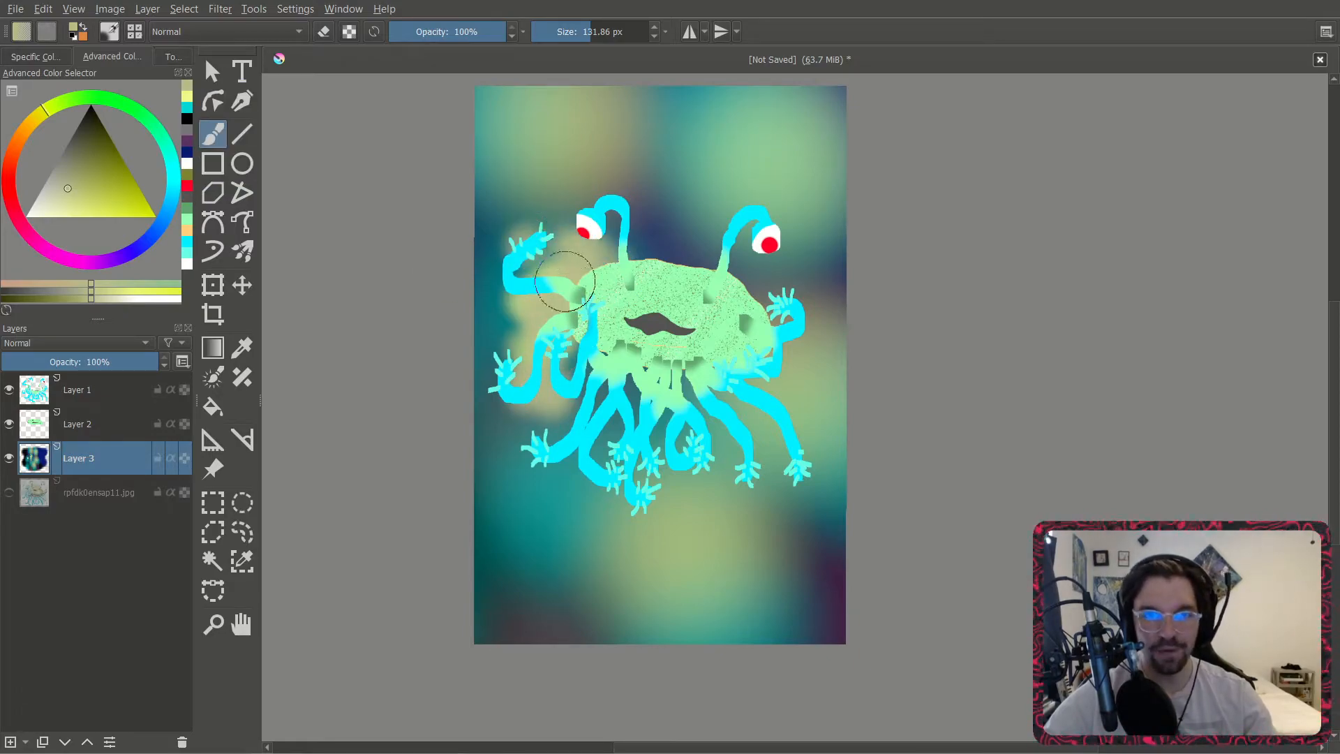
scroll(545, 378, "down", 1)
scroll(546, 379, "up", 1)
mouse_move(605, 370)
left_mouse_down()
mouse_move(619, 428)
mouse_move(592, 369)
left_mouse_up()
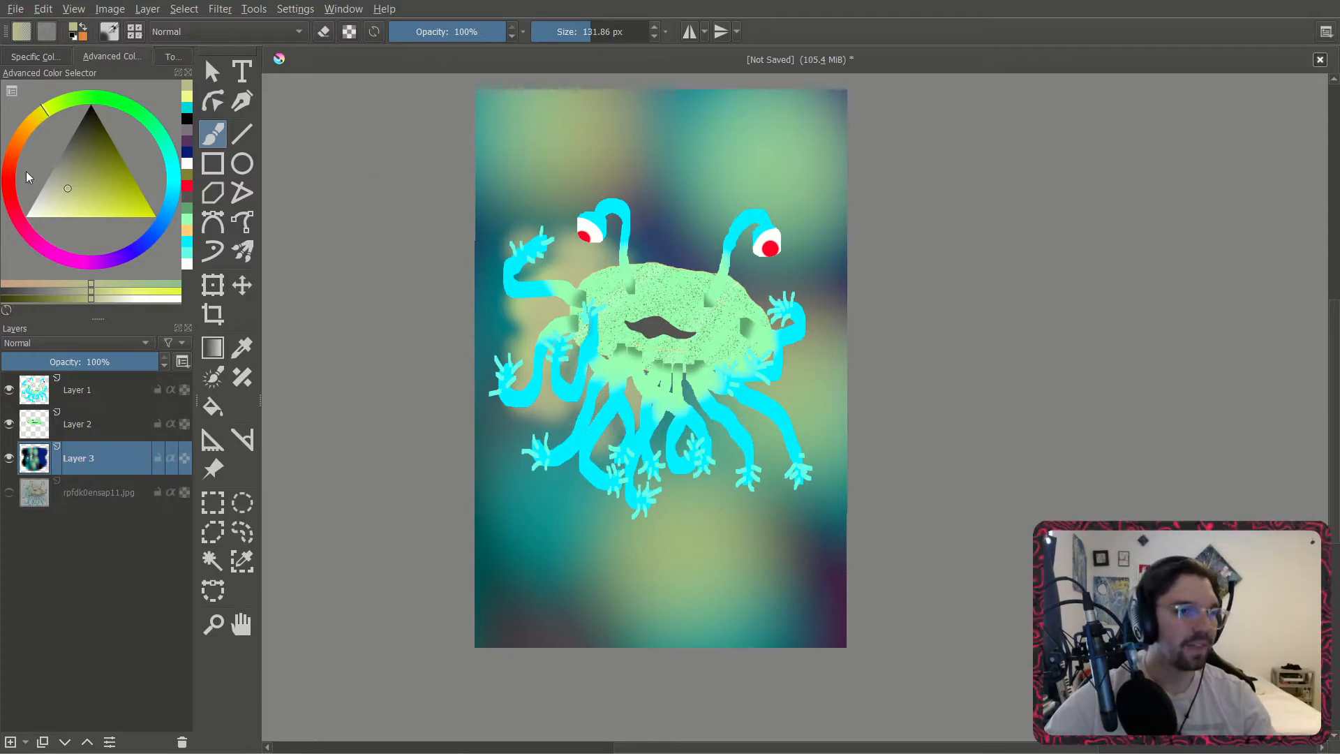
left_click(10, 158)
mouse_move(617, 408)
left_mouse_down()
mouse_move(612, 431)
mouse_move(555, 293)
mouse_move(670, 328)
mouse_move(726, 237)
mouse_move(656, 210)
mouse_move(690, 286)
left_mouse_up()
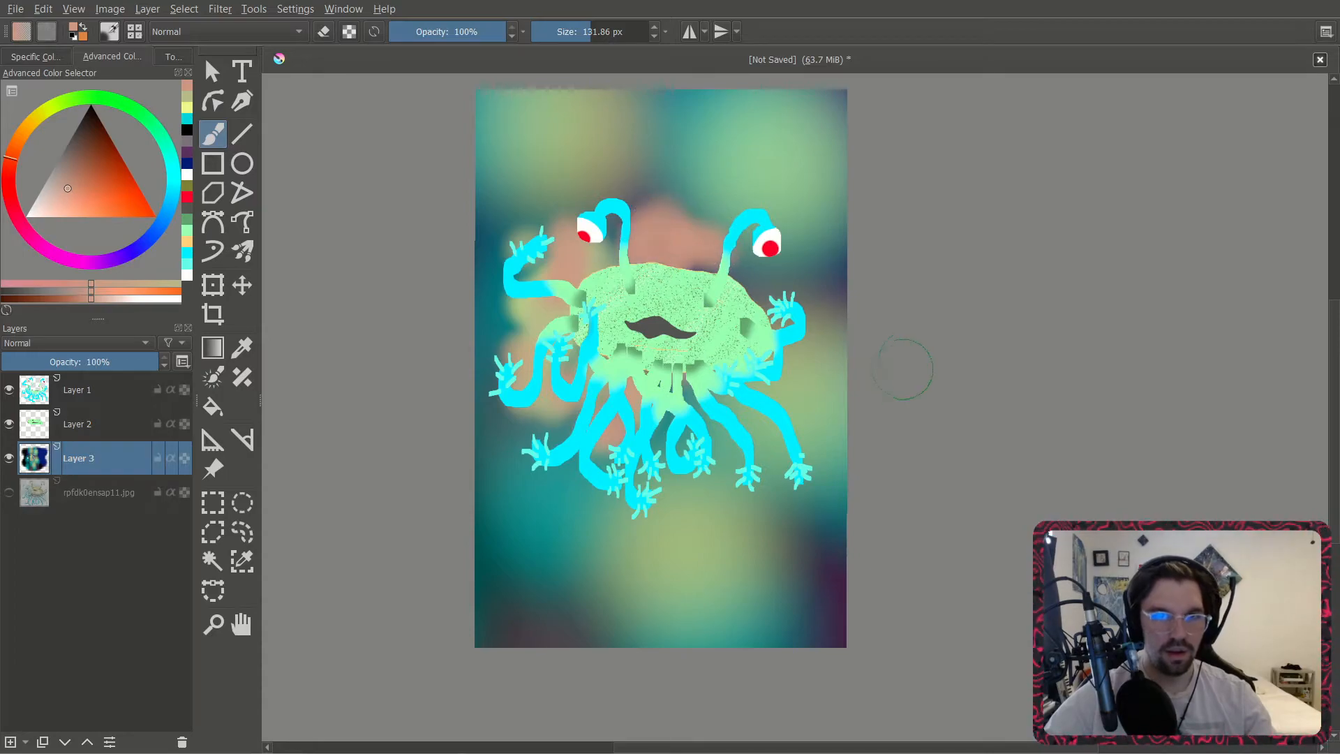
Choose the Shapes Square brush preset for painting the background.
left_click(114, 35)
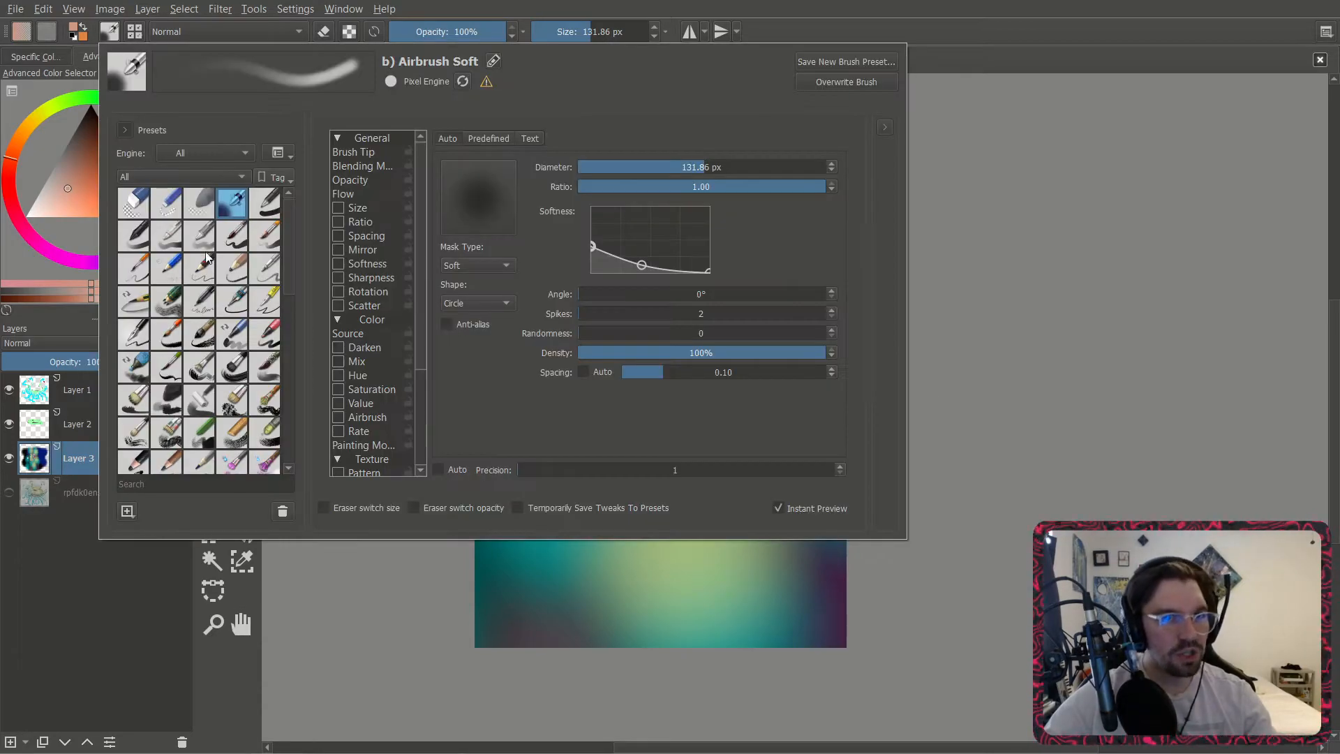
scroll(236, 377, "up", 2)
scroll(234, 374, "down", 4)
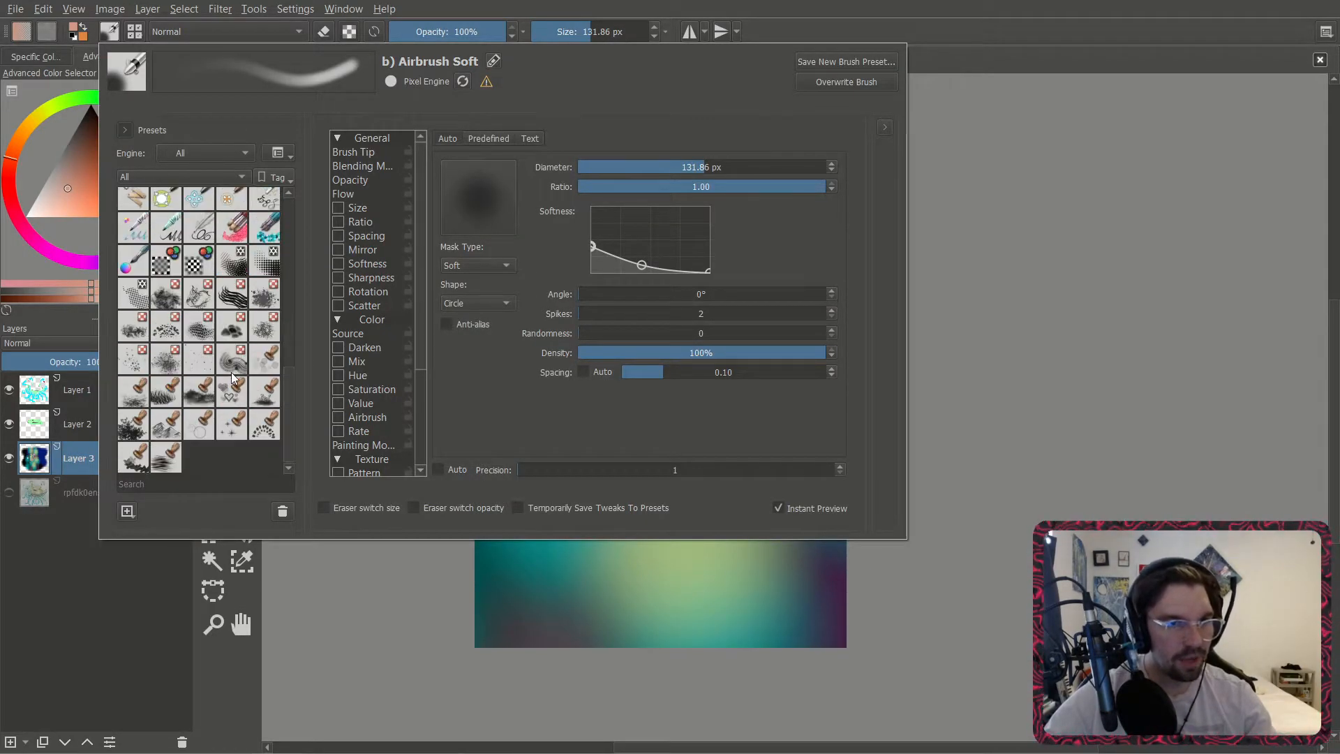
scroll(212, 290, "up", 2)
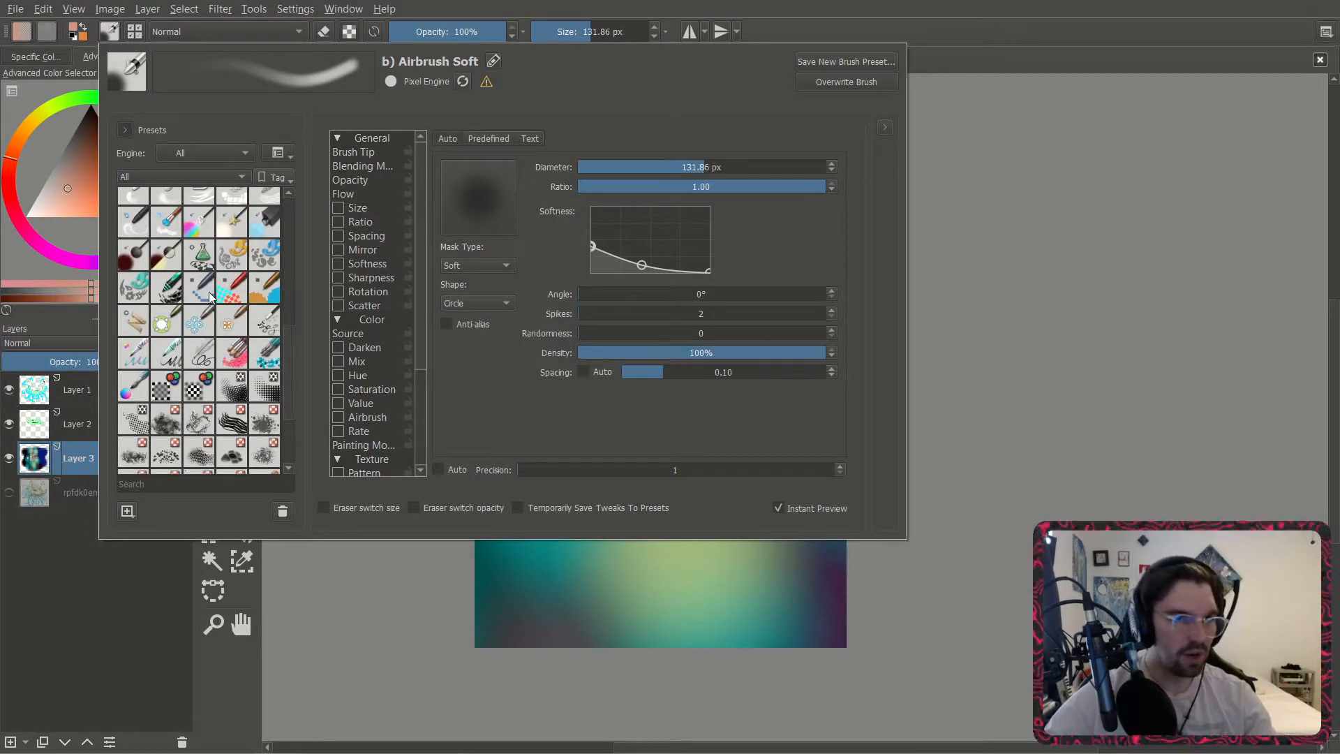
left_click(200, 287)
left_click(166, 288)
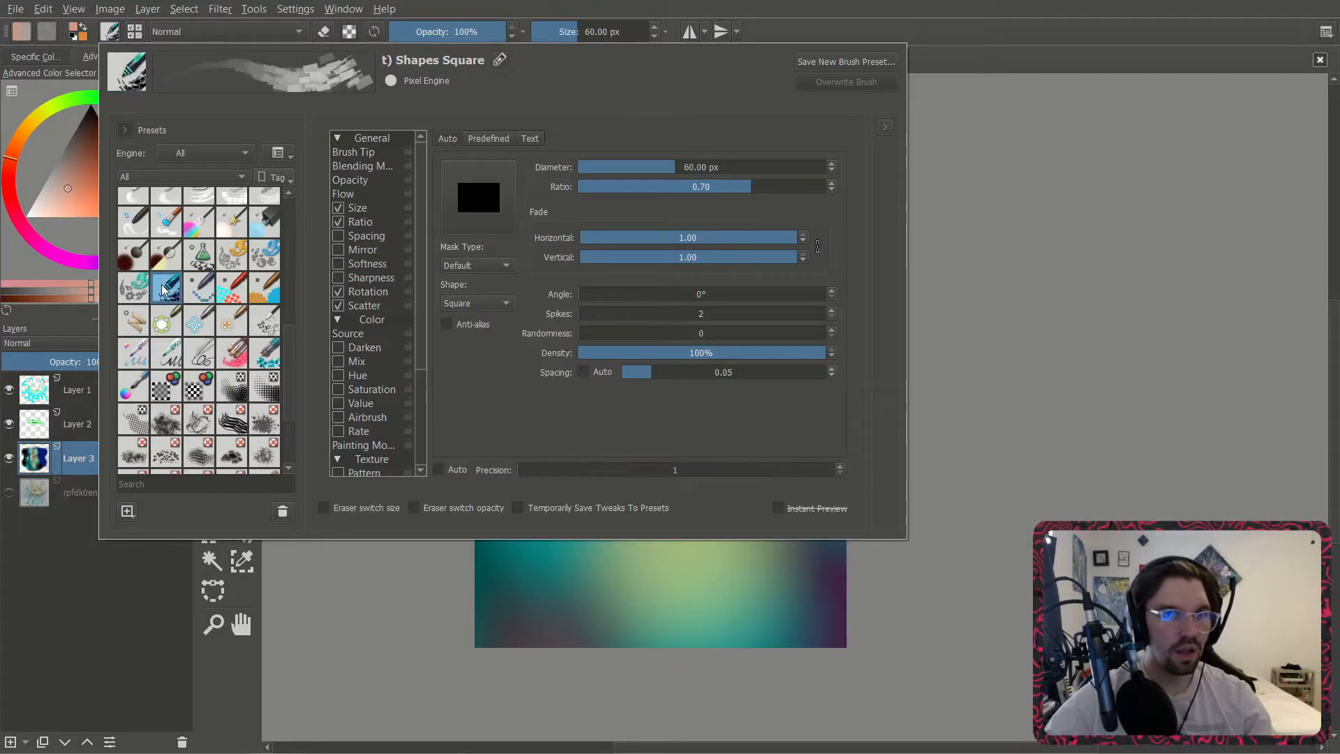
left_click(956, 377)
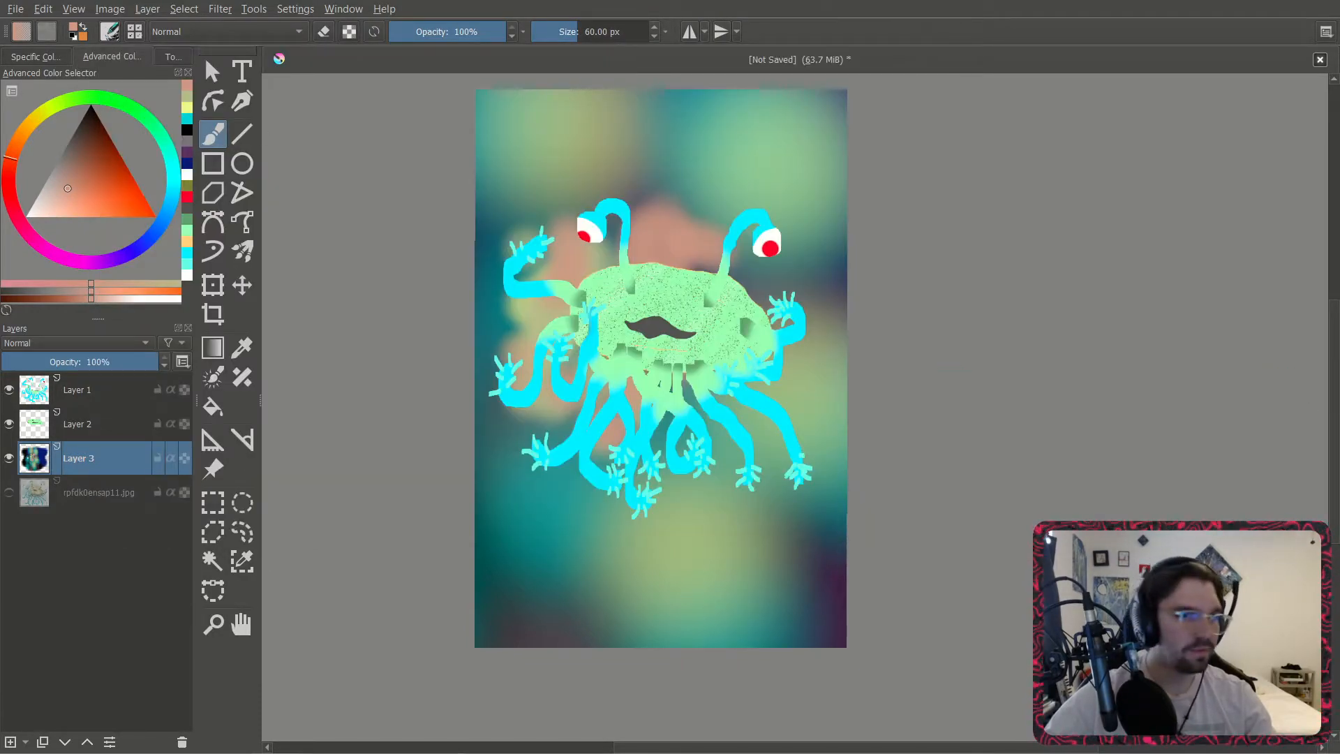
Set the brush to light pink at 343.88 px, try it across the upper background, and undo the strokes.
left_click_drag(107, 201, 16, 247)
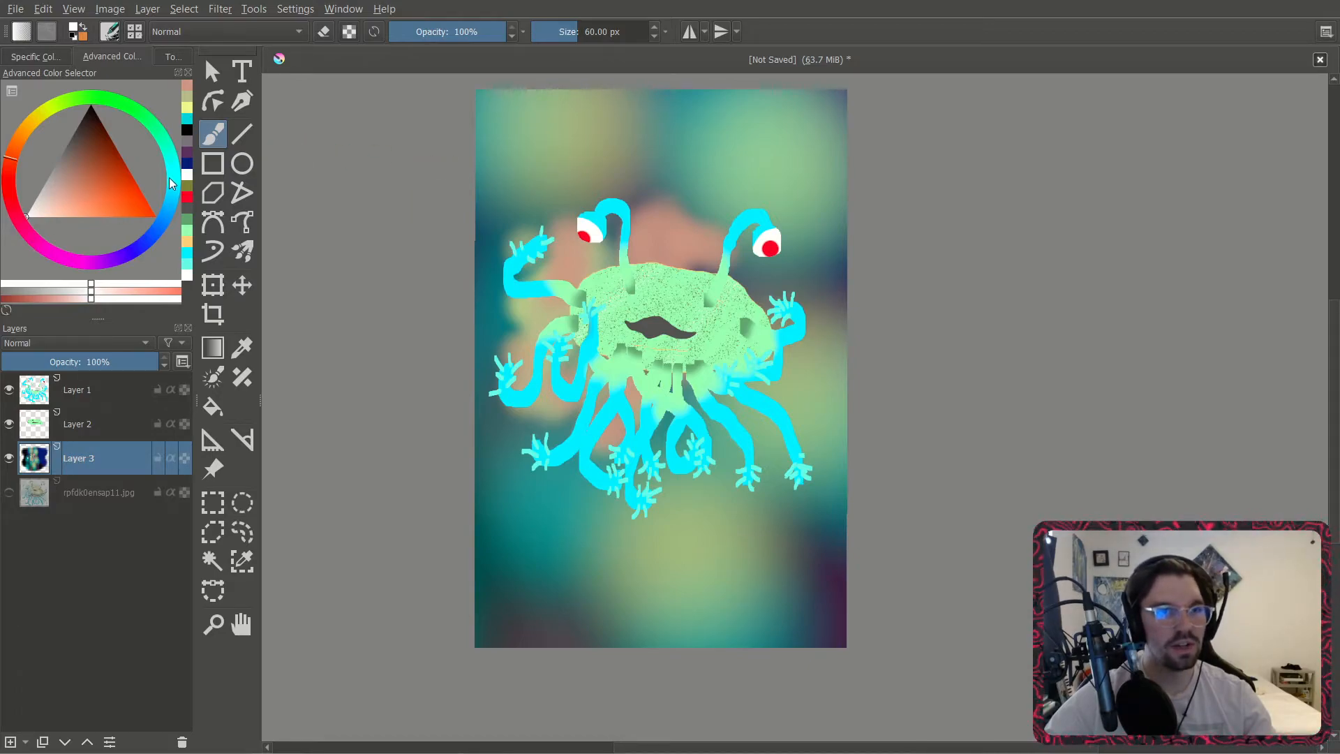
left_click_drag(108, 266, 57, 253)
left_click(61, 219)
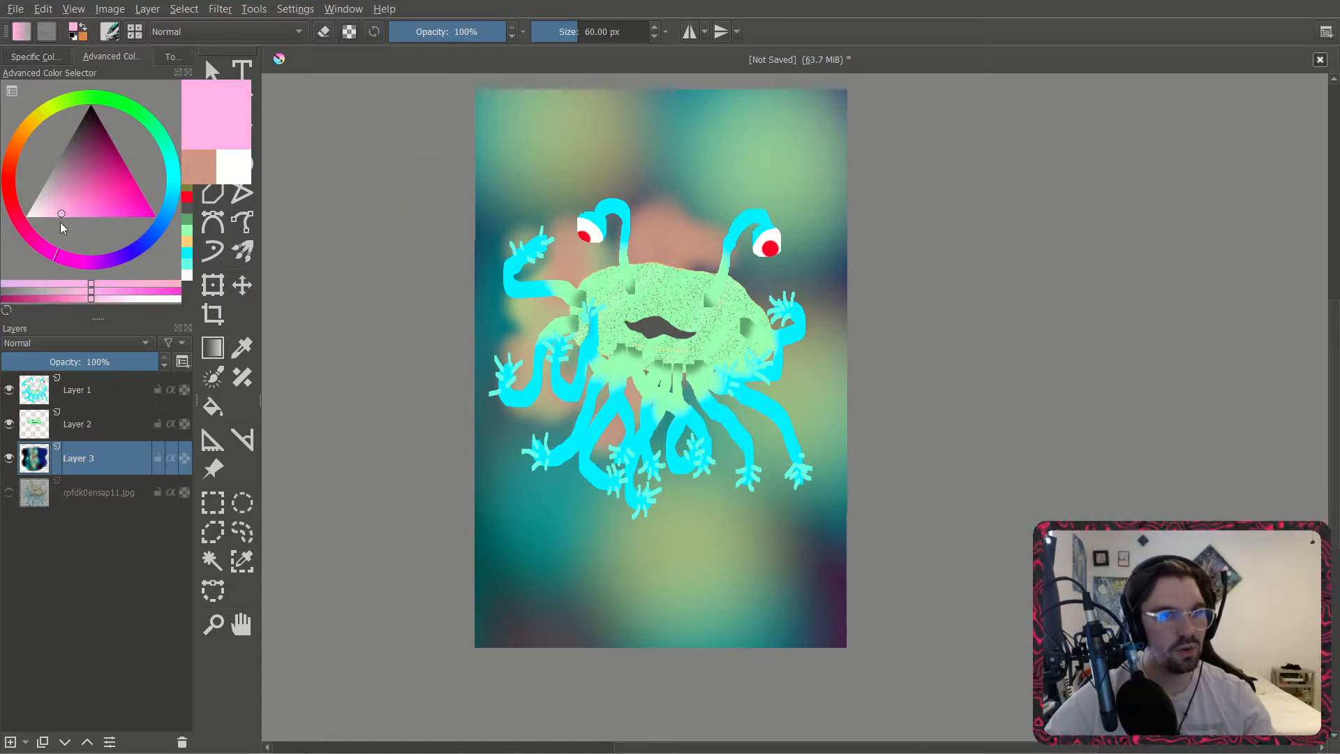
left_click_drag(575, 25, 613, 28)
left_click_drag(478, 188, 733, 231)
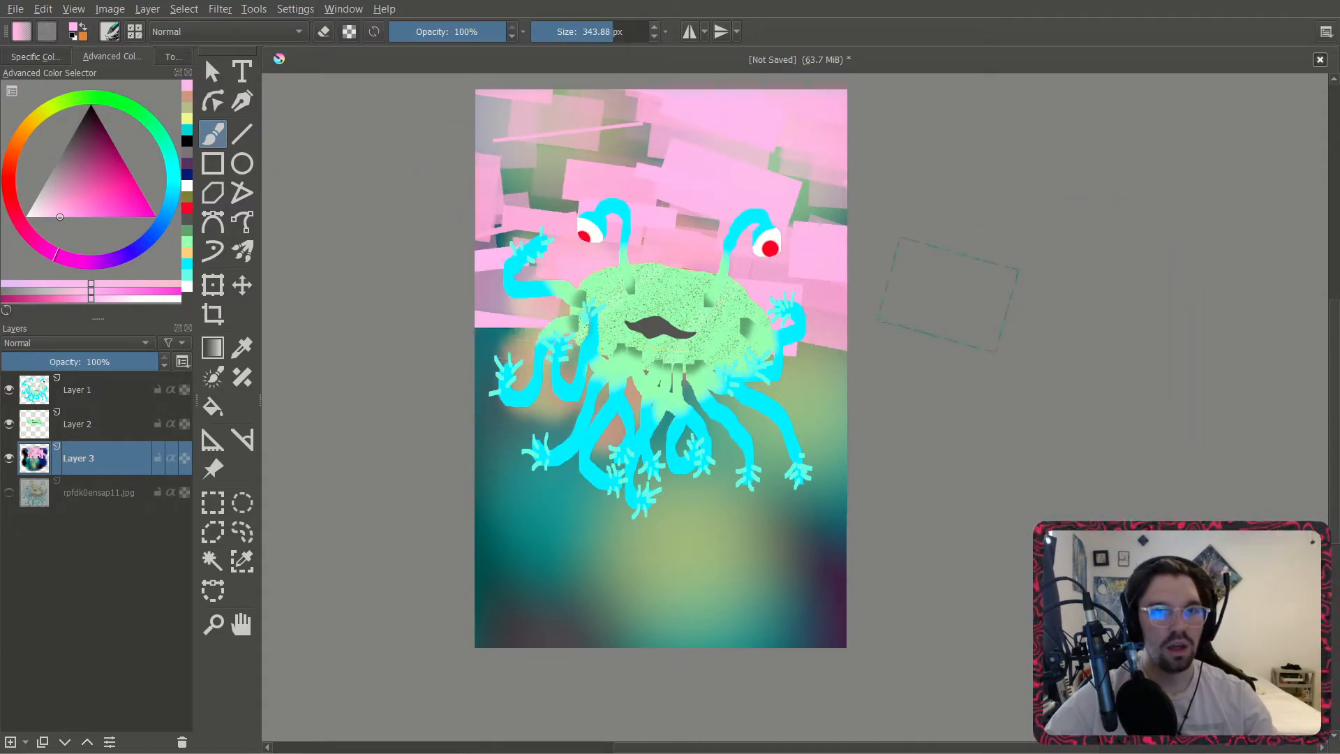
key("ctrl+z")
Lower the brush opacity to 20% and layer light pink blocks over the background, with dark mauve blocks across its middle and lower areas.
left_click_drag(461, 33, 413, 40)
mouse_move(485, 215)
left_mouse_down()
mouse_move(1140, 231)
mouse_move(544, 469)
mouse_move(595, 635)
left_mouse_up()
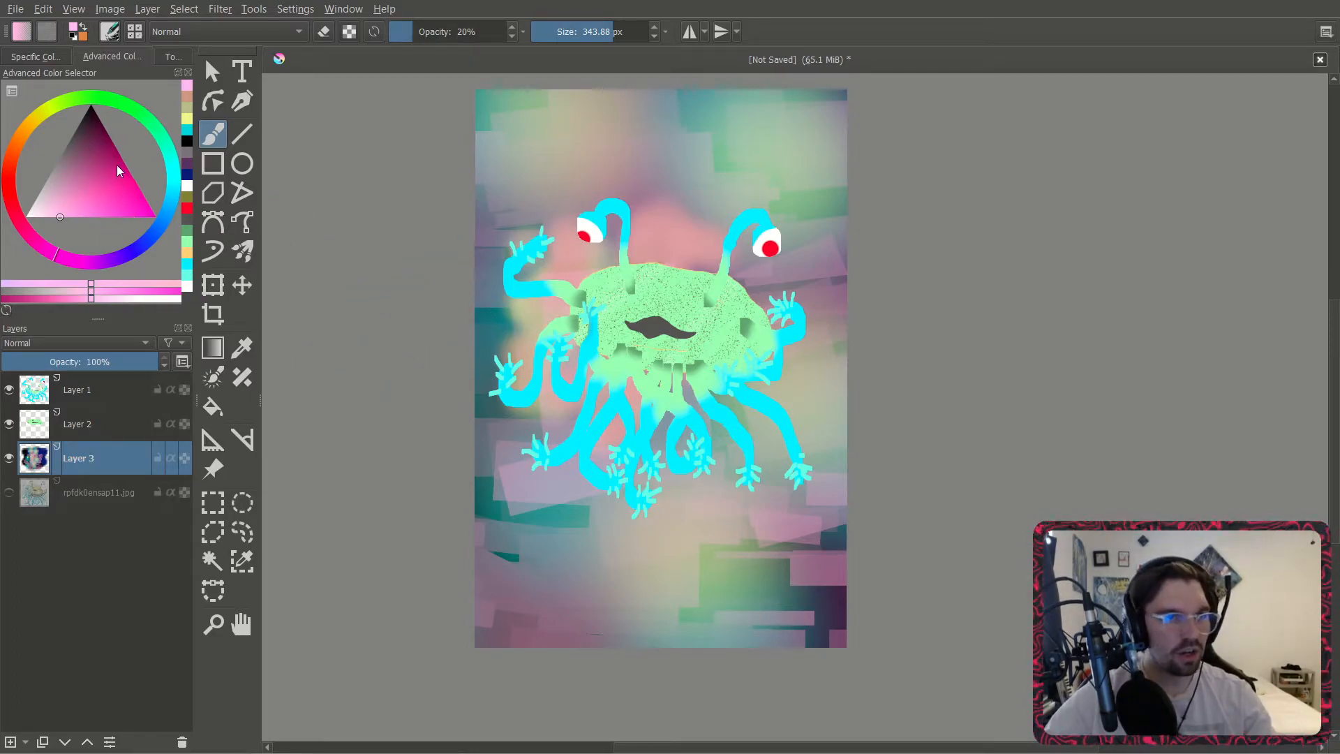
left_click(86, 148)
mouse_move(702, 459)
left_mouse_down()
mouse_move(358, 344)
mouse_move(495, 559)
mouse_move(443, 666)
mouse_move(965, 554)
left_mouse_up()
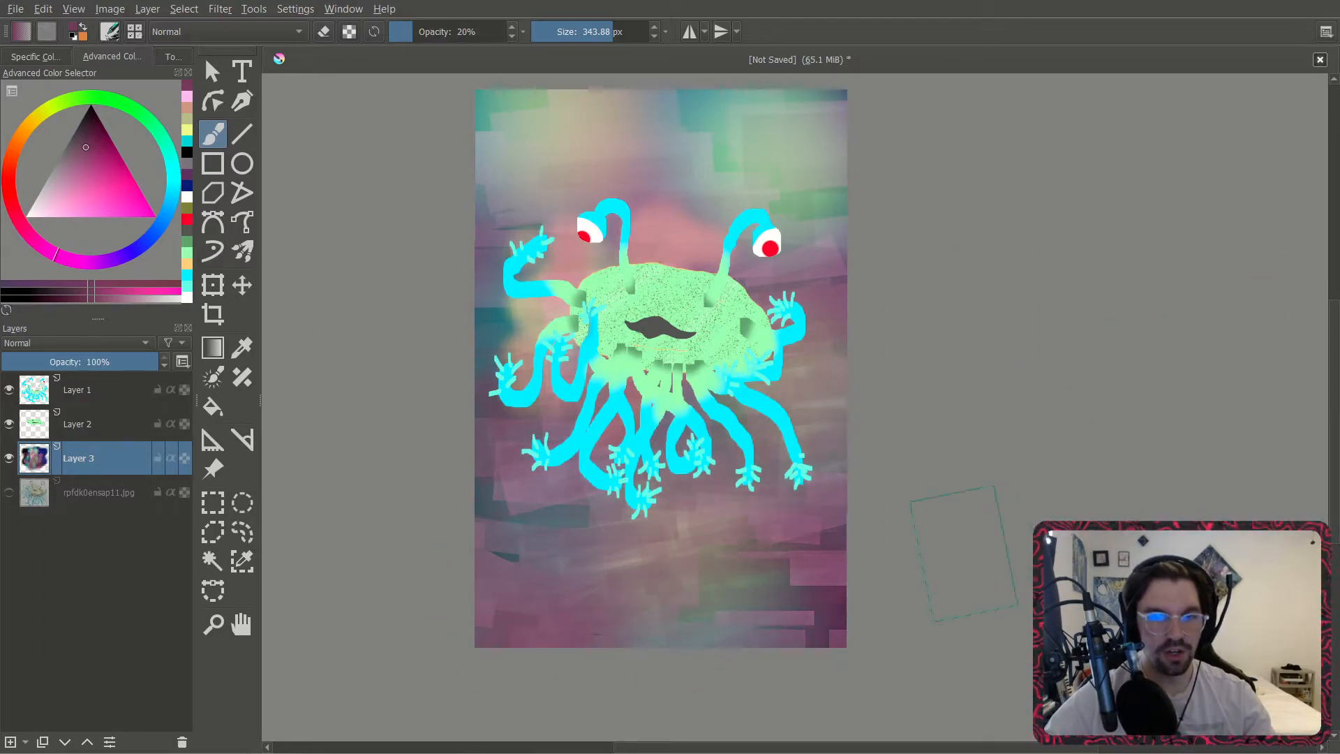
Layer translucent dark green blocks over the lower background and blue blocks over the upper background.
left_click(143, 106)
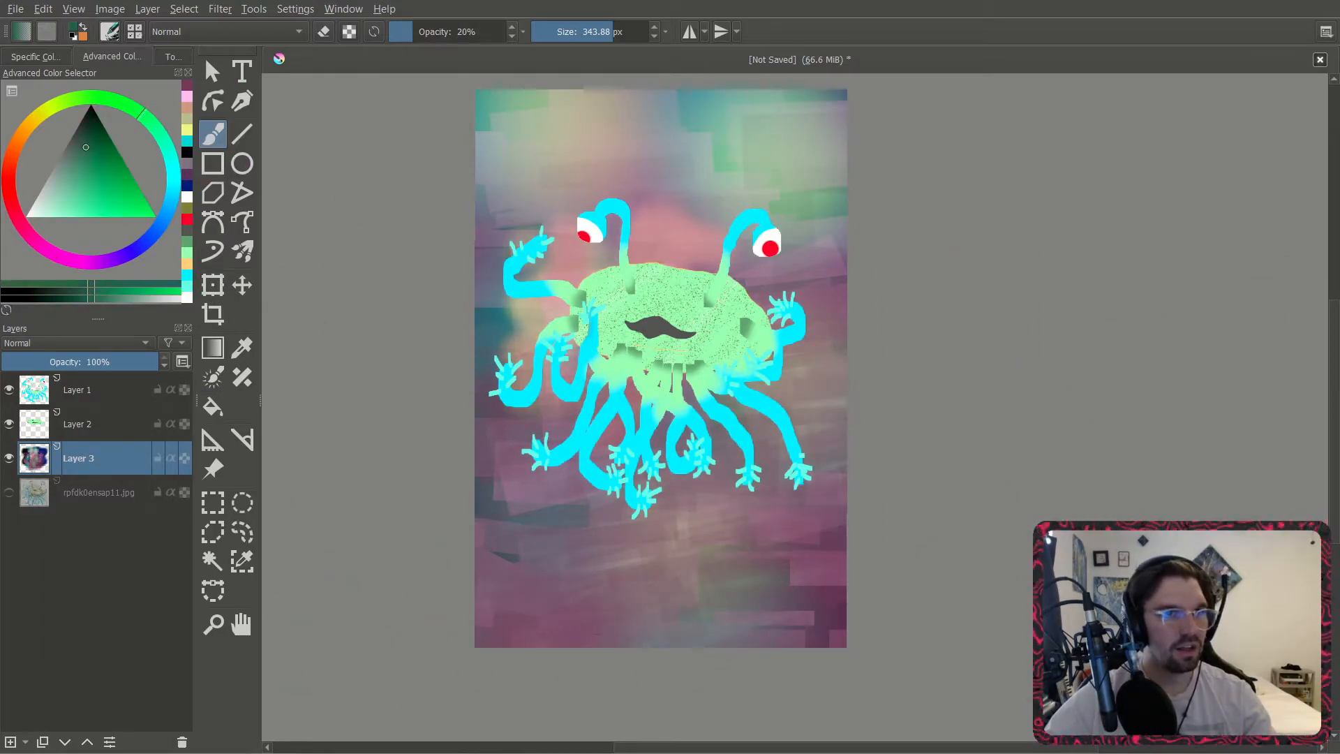
mouse_move(867, 535)
left_mouse_down()
mouse_move(810, 363)
mouse_move(487, 336)
left_mouse_up()
left_click(171, 207)
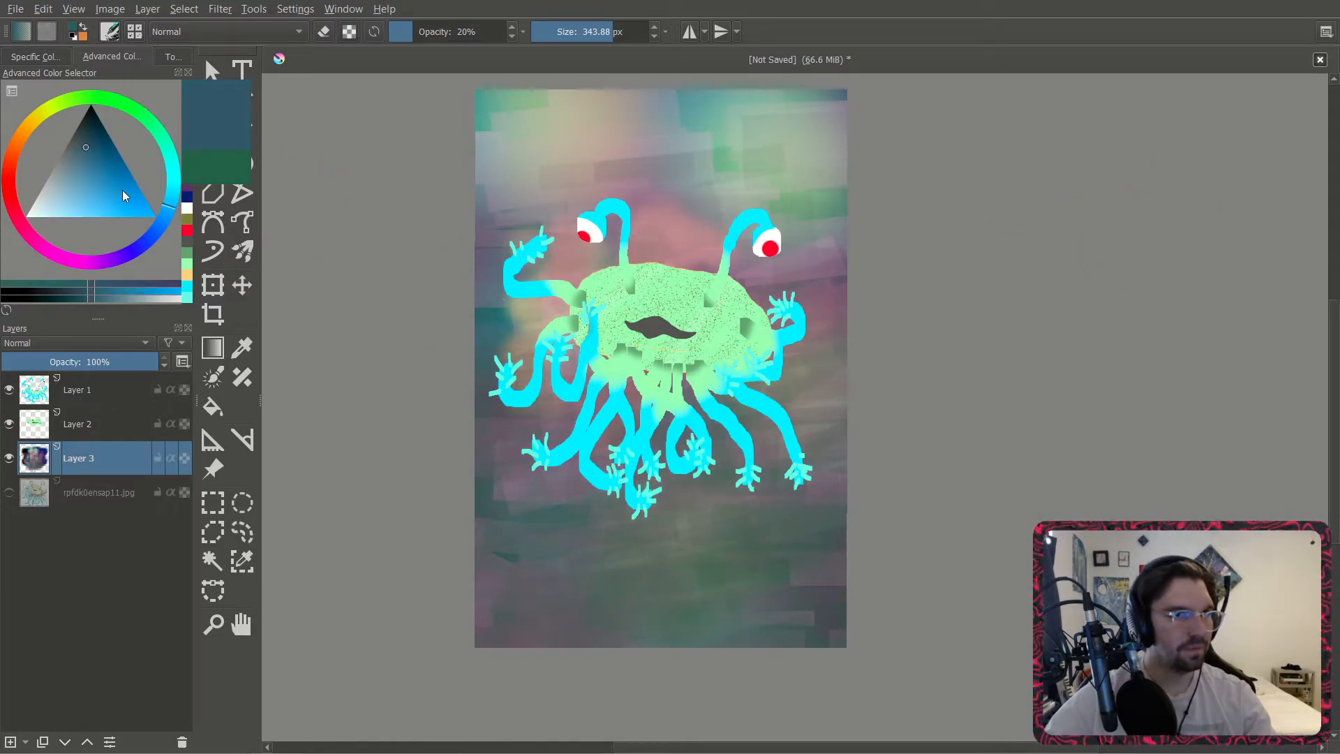
left_click_drag(128, 192, 144, 165)
left_click_drag(422, 188, 753, 139)
left_click_drag(551, 171, 1130, 129)
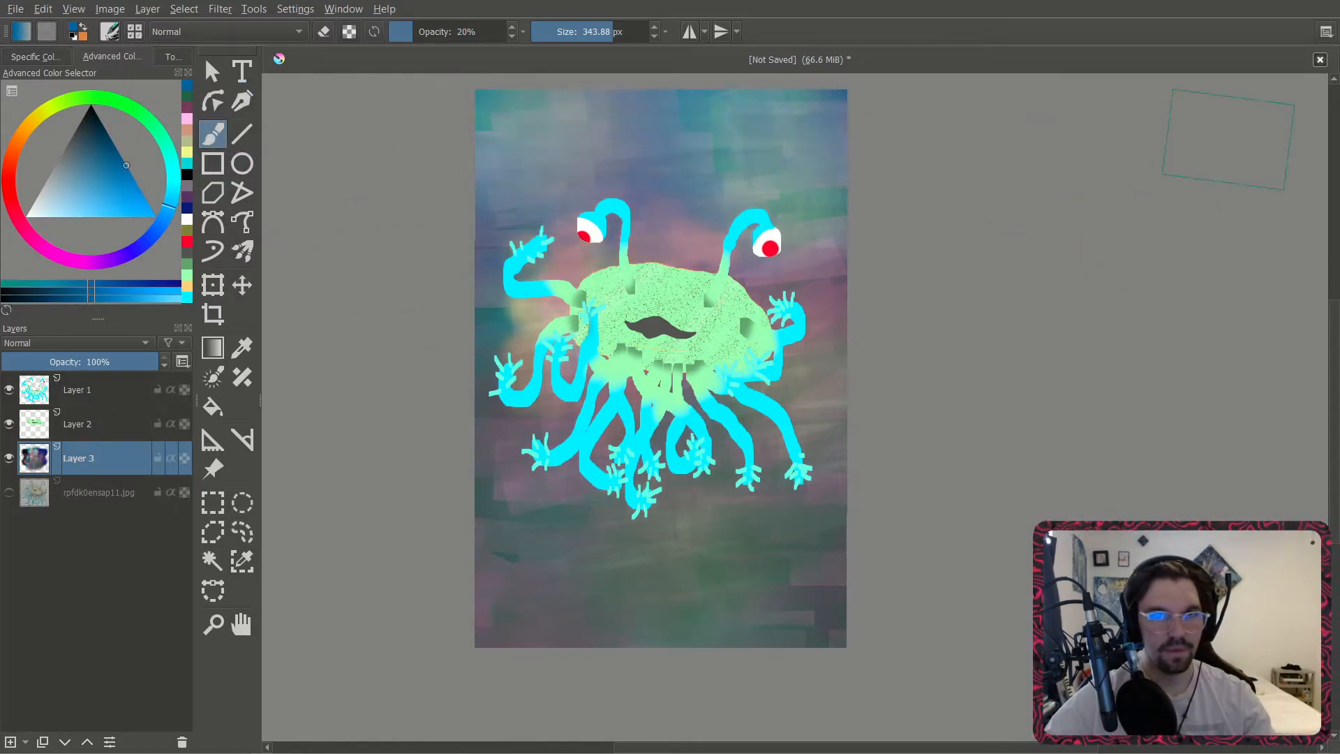
left_click_drag(1254, 266, 1065, 340)
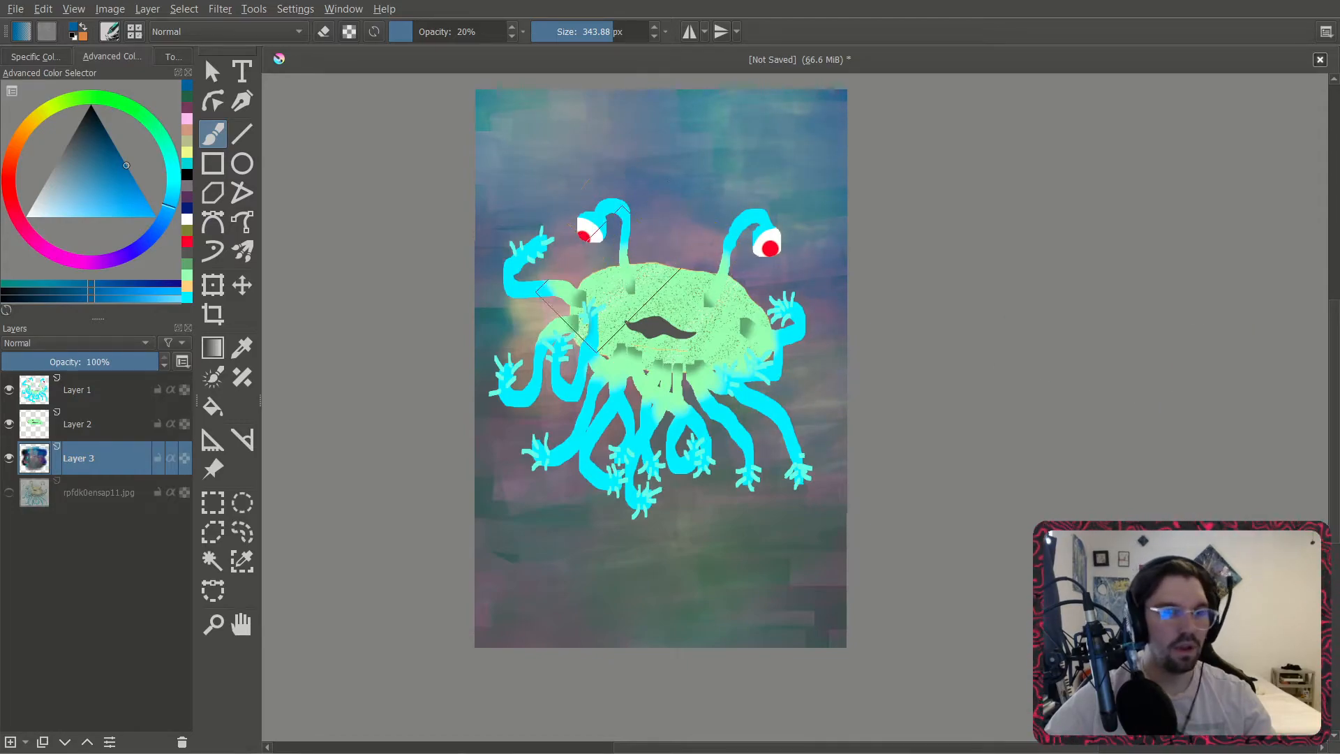
scroll(501, 166, "up", 1)
scroll(509, 187, "down", 1)
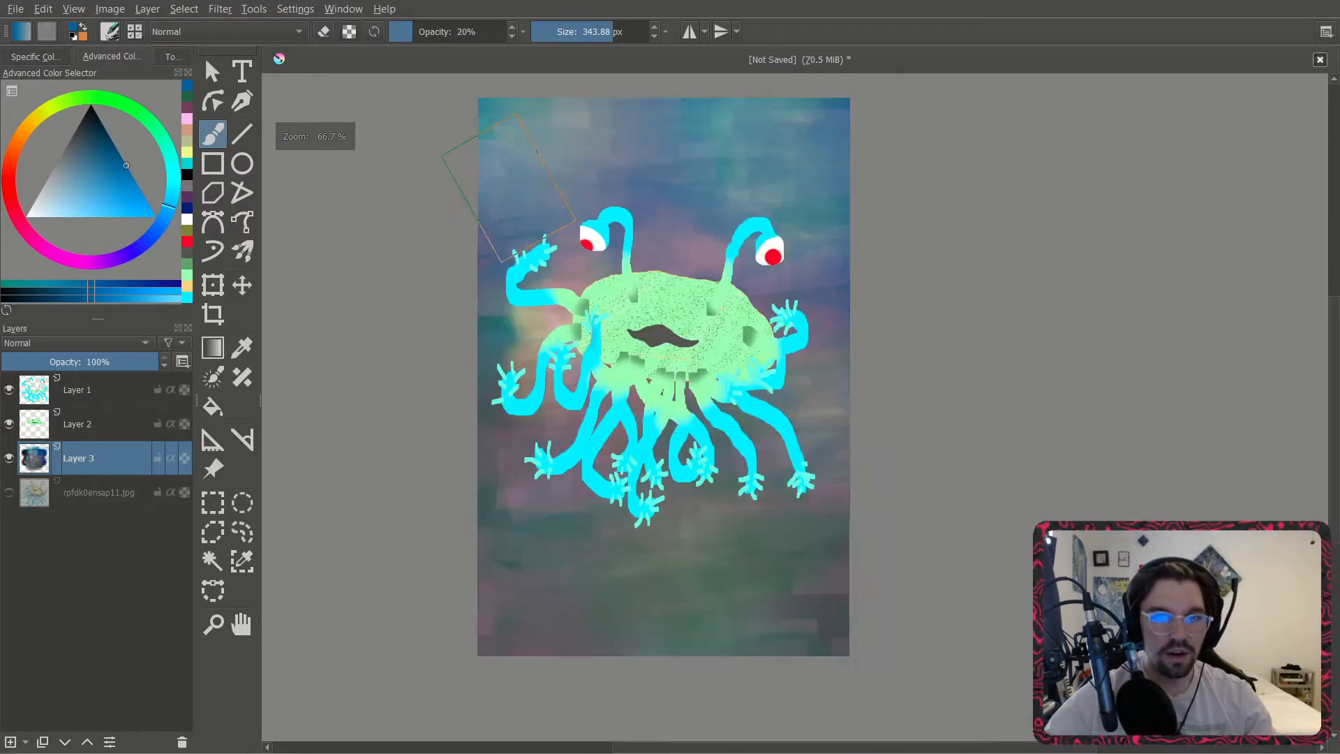
scroll(508, 188, "up", 1)
left_click_drag(120, 110, 129, 105)
left_click(128, 170)
mouse_move(129, 170)
left_mouse_down()
mouse_move(136, 245)
mouse_move(92, 254)
left_mouse_up()
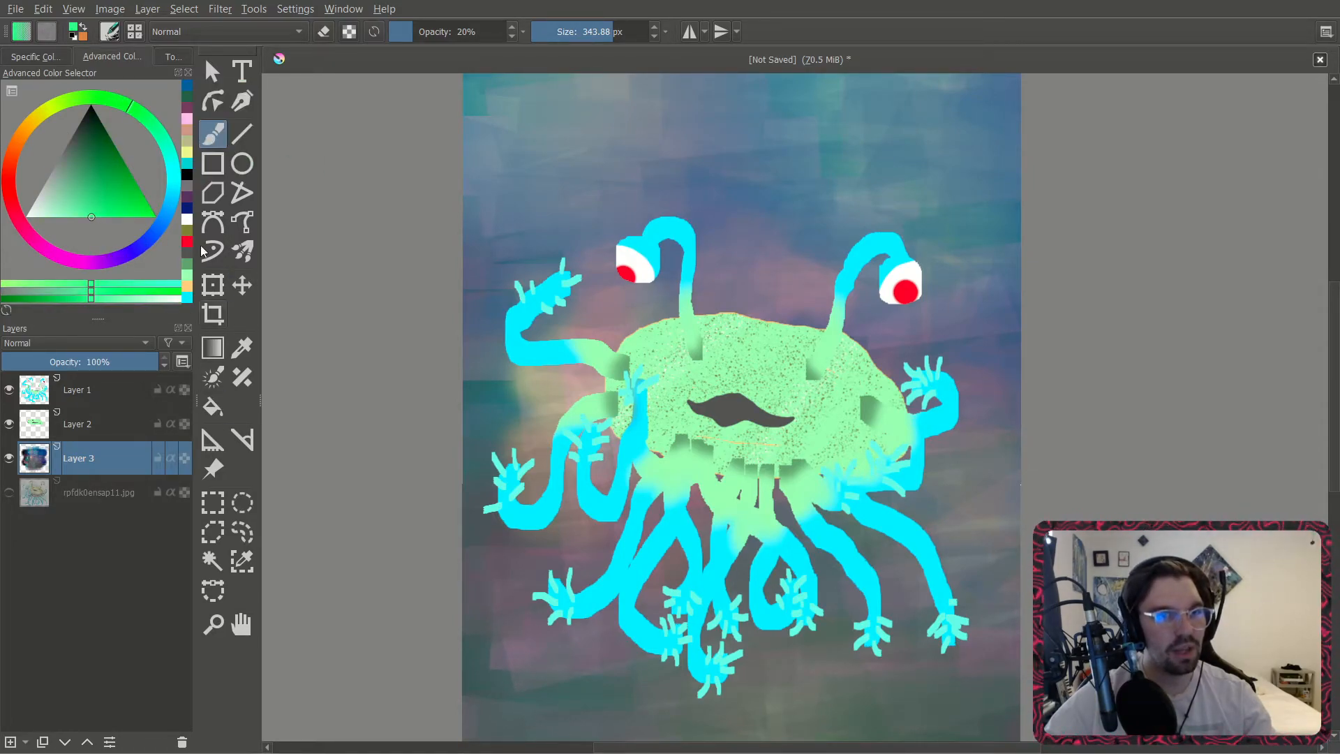
left_click(111, 33)
left_click(1215, 329)
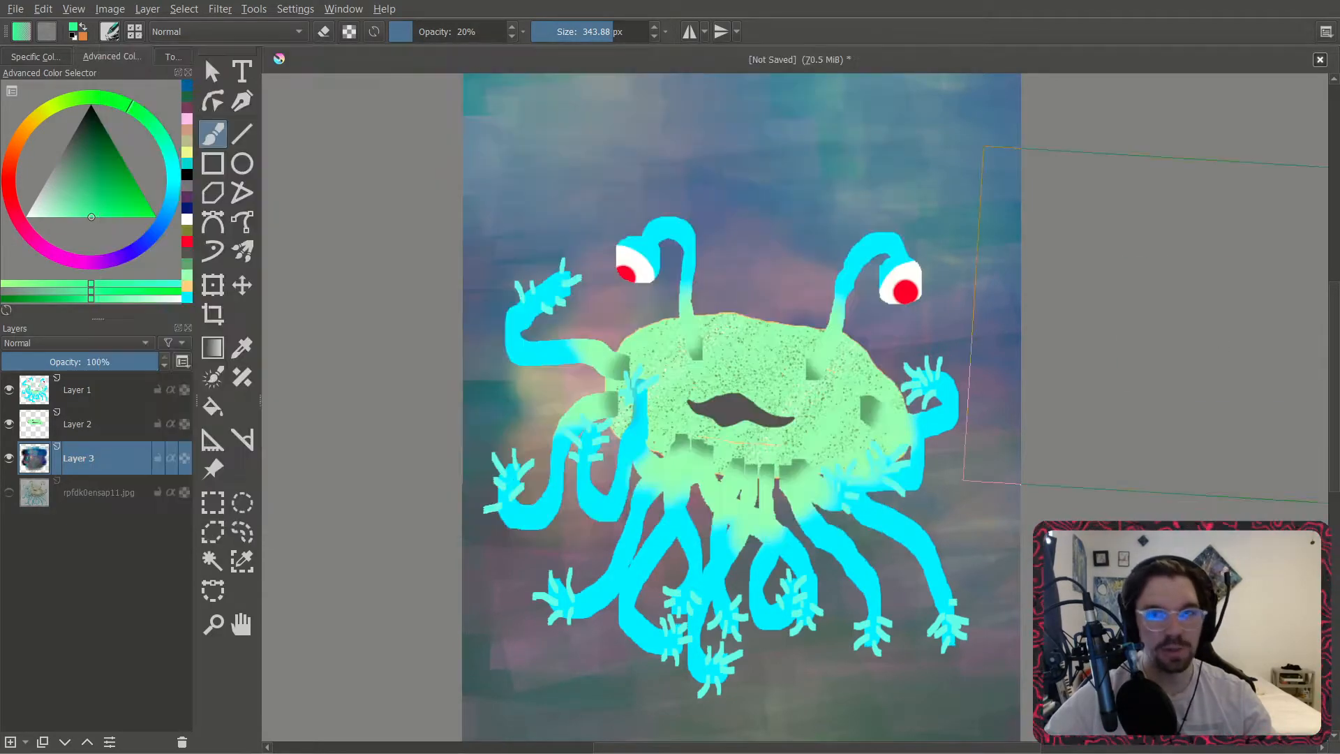
Choose the Stamp Sparkles brush preset.
left_click(111, 33)
scroll(215, 357, "down", 3)
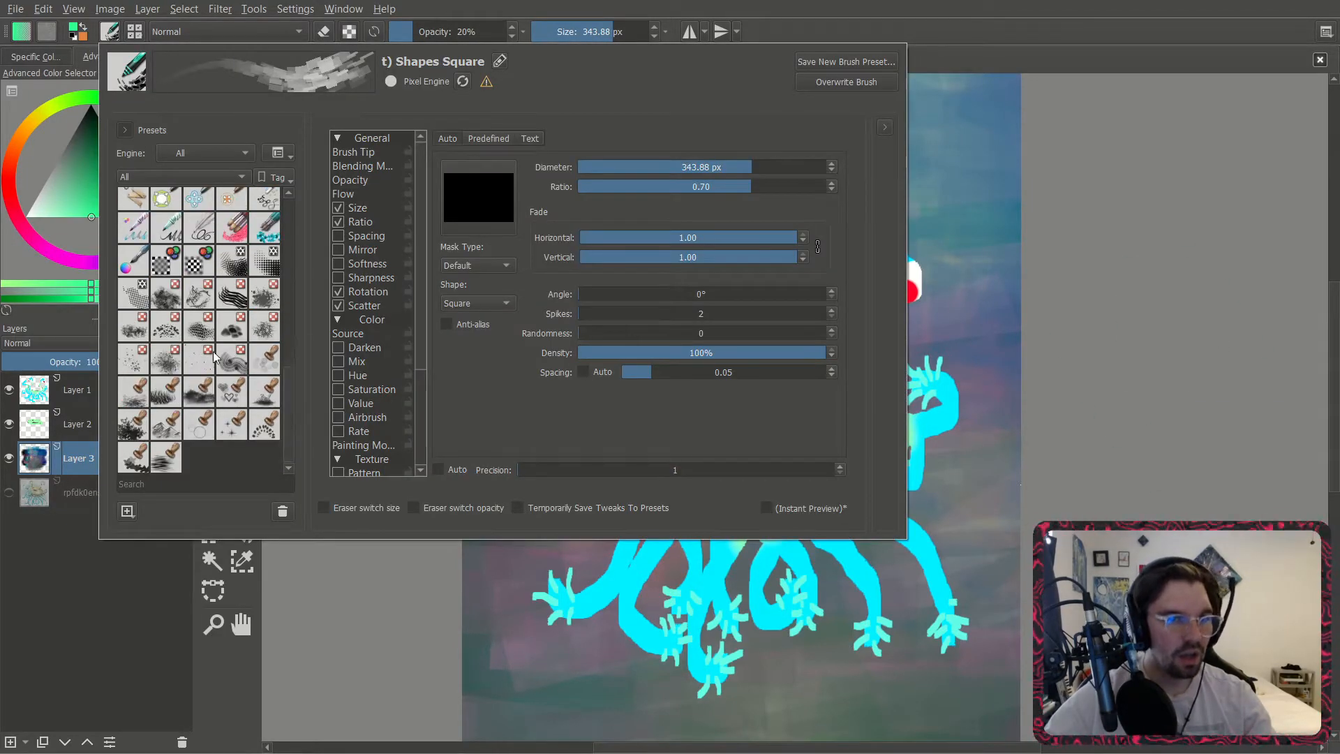
left_click(232, 437)
left_click(1215, 311)
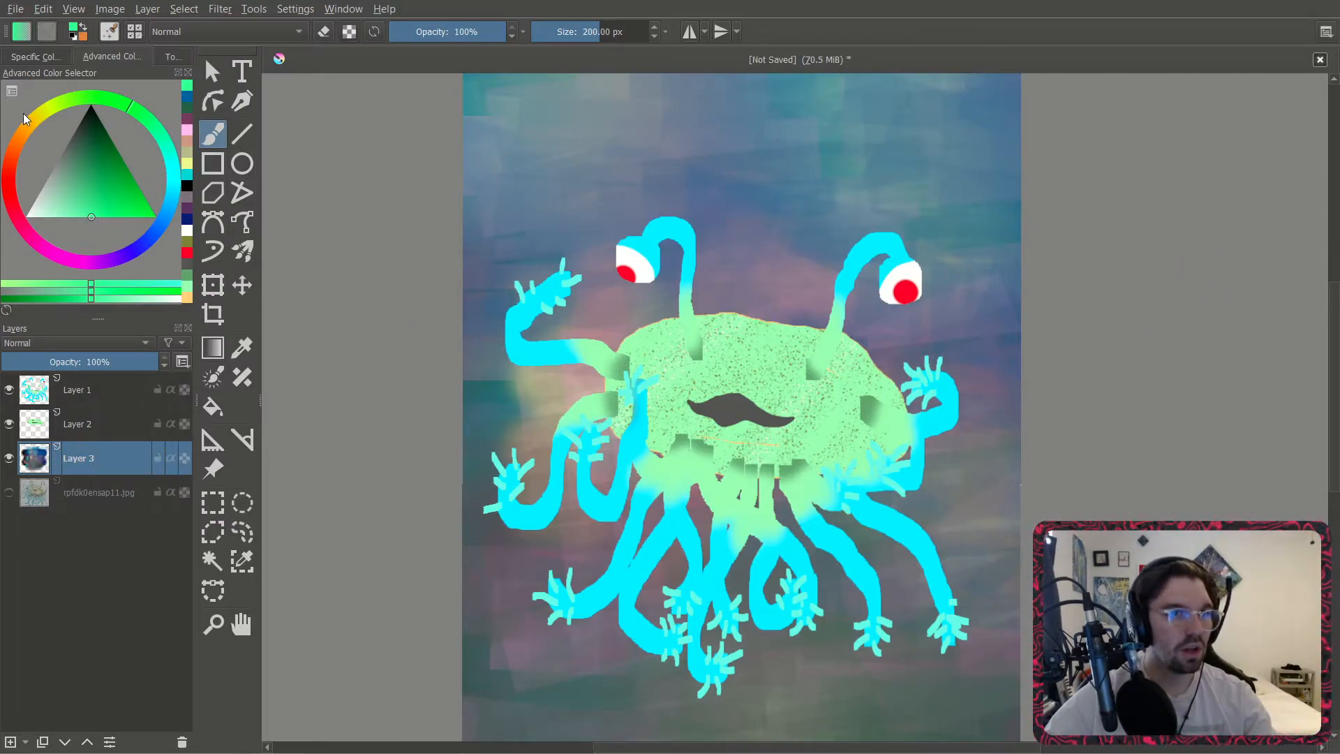
Set the sparkle brush to golden yellow at 361.82 px and paint large stars around the creature across the background.
left_click_drag(41, 110, 29, 120)
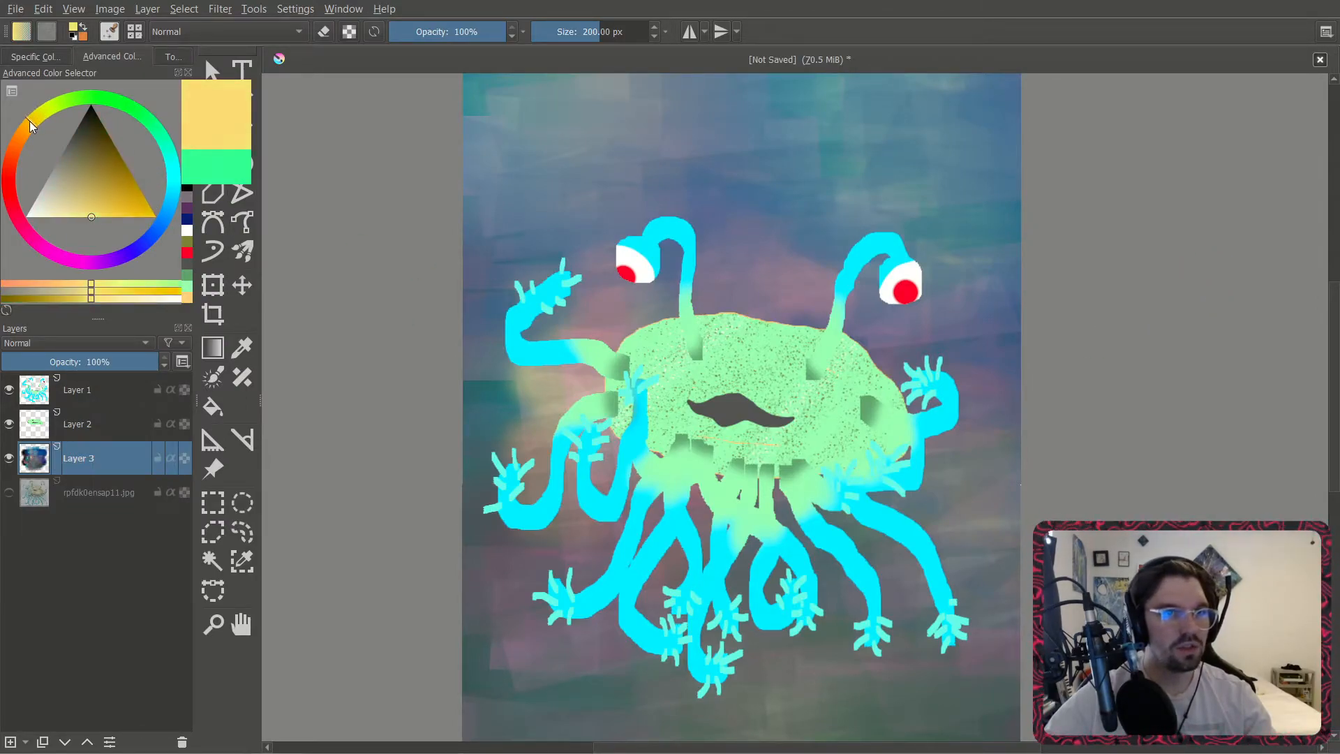
left_click(103, 216)
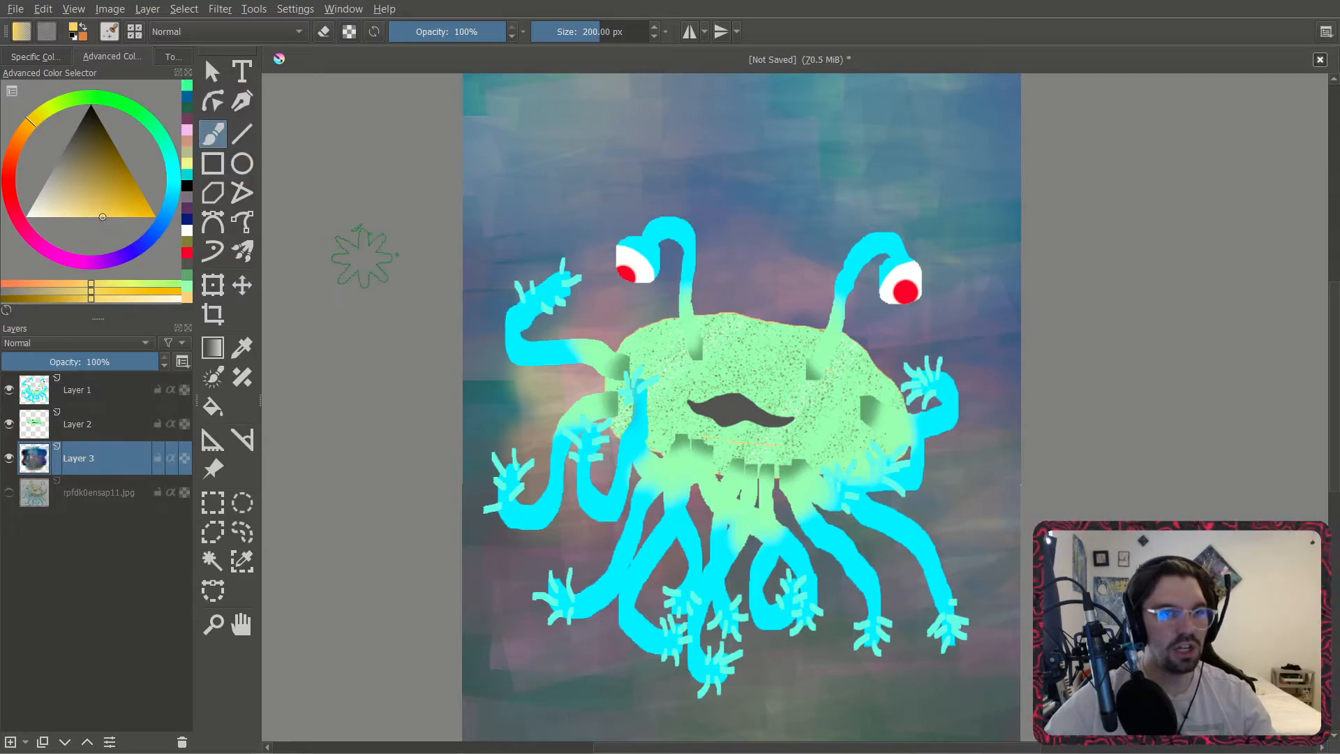
scroll(391, 242, "down", 3, "ctrl")
left_click(614, 31)
mouse_move(410, 253)
left_mouse_down()
mouse_move(643, 210)
mouse_move(293, 403)
mouse_move(311, 465)
left_mouse_up()
left_click_drag(623, 465, 510, 482)
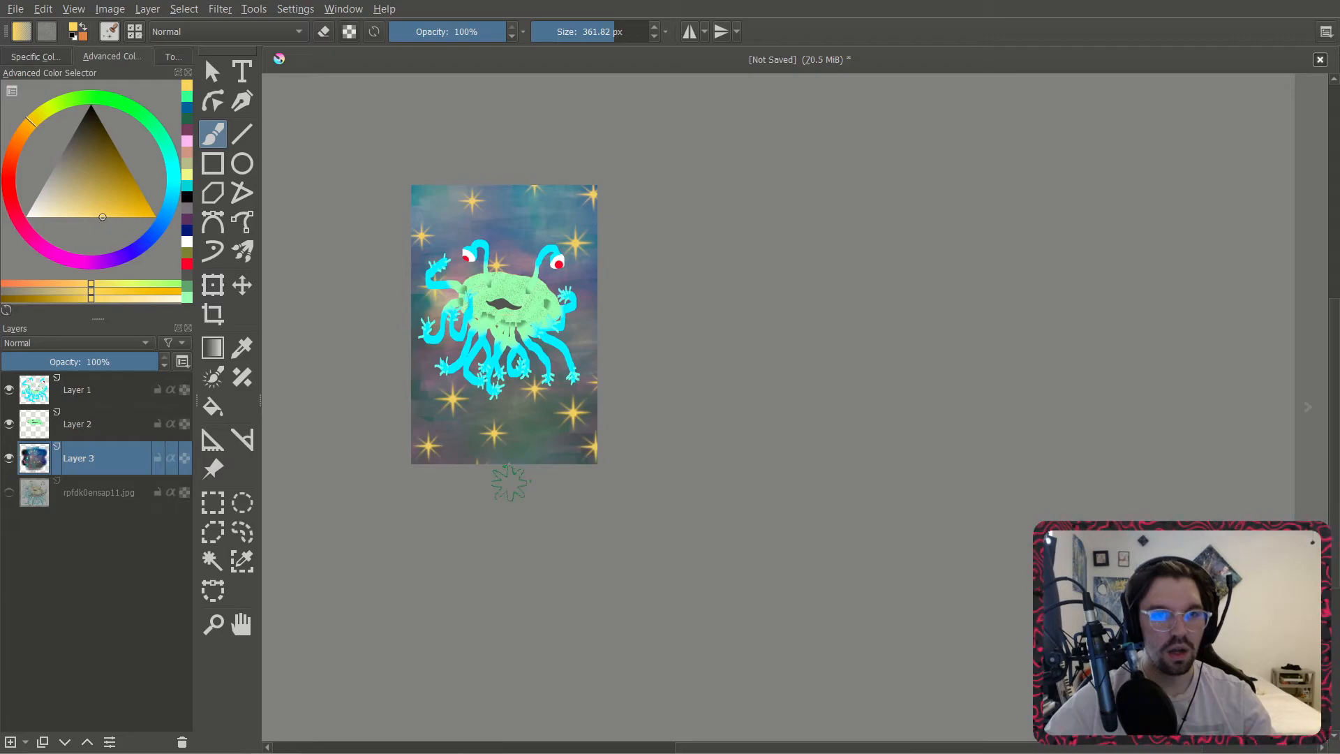
Add more large golden stars in the background gaps, and paint trails of tiny sparkles with the size set to 41.90 px.
scroll(497, 192, "up", 2, "ctrl")
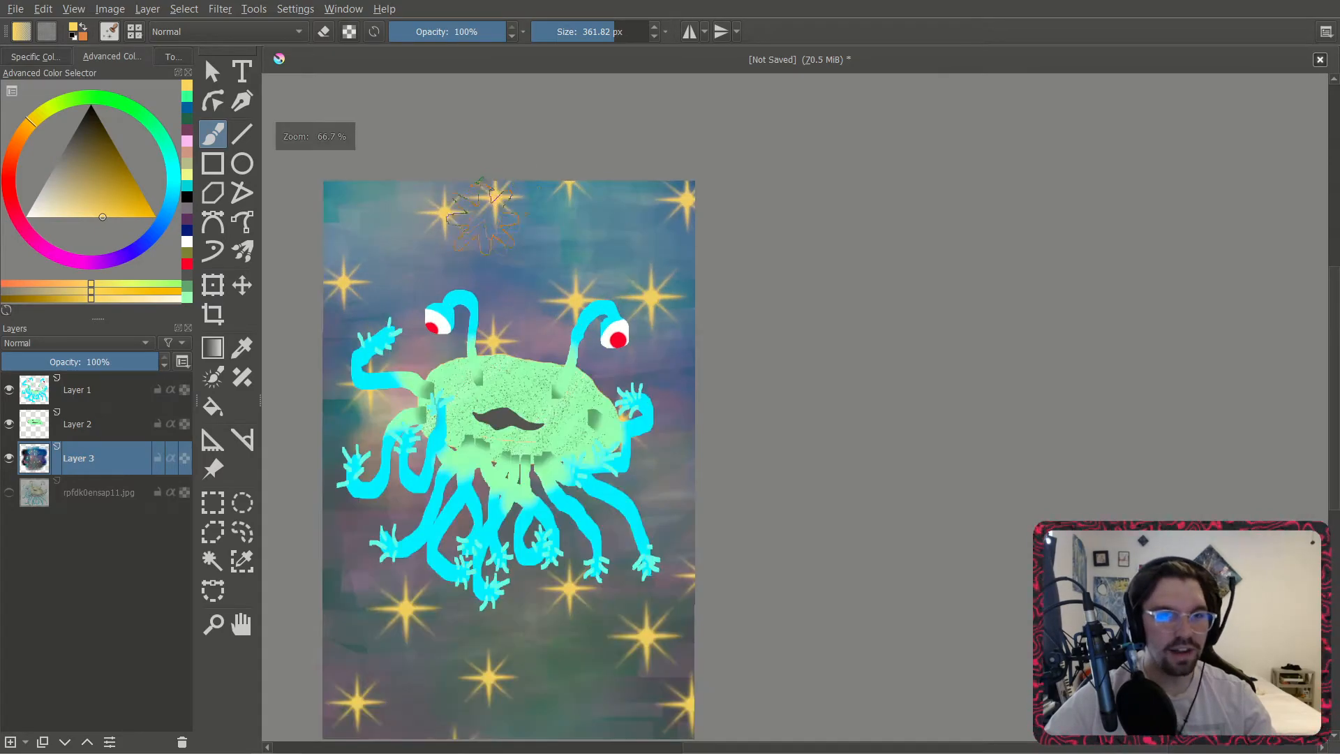
left_click(639, 416)
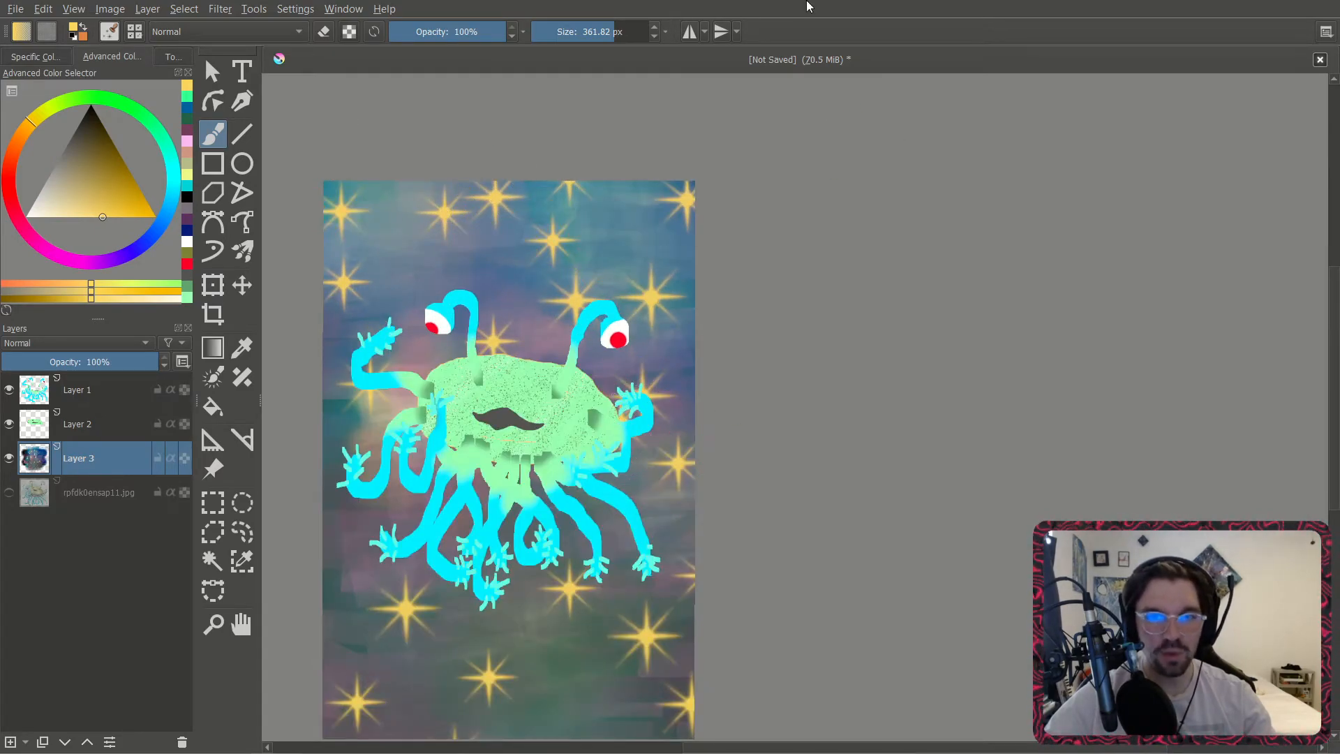
left_click_drag(618, 31, 572, 32)
mouse_move(637, 564)
middle_mouse_down()
mouse_move(658, 509)
mouse_move(804, 344)
mouse_move(814, 563)
middle_mouse_up()
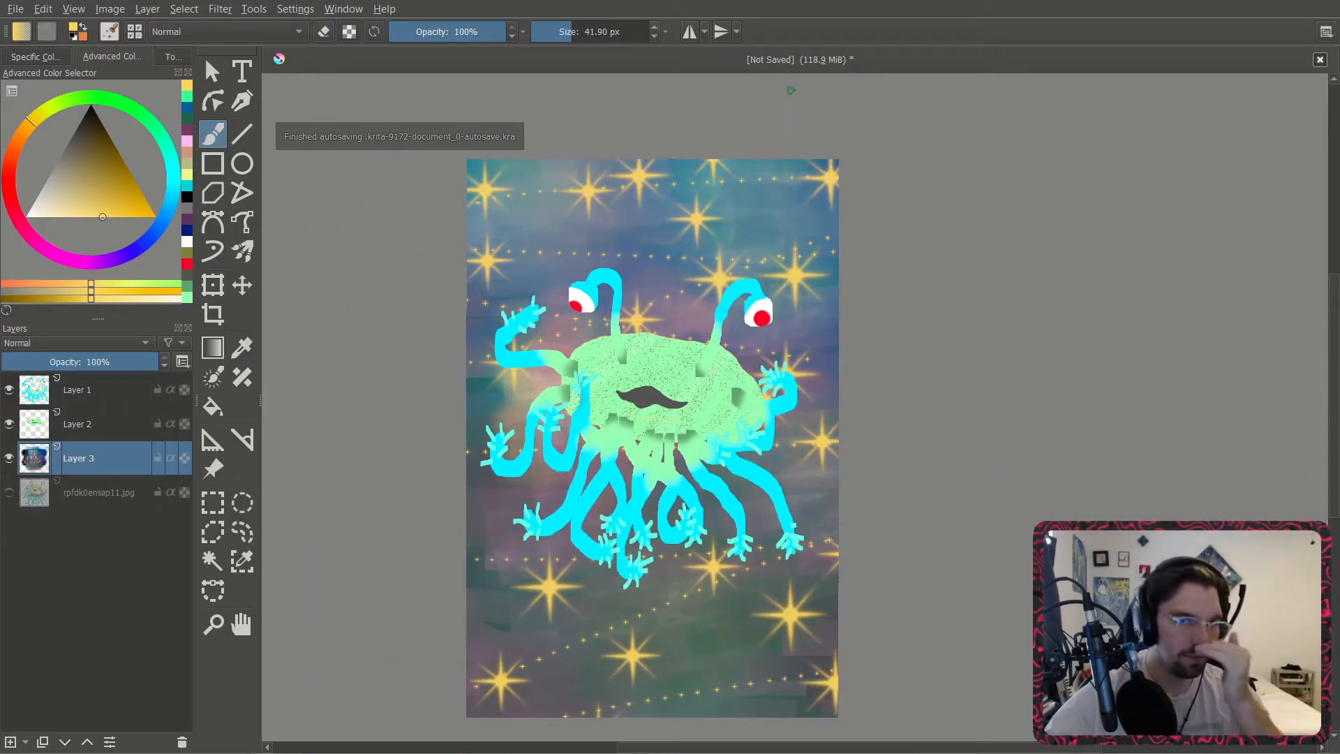
Pick a bright green and switch to the Airbrush Soft preset.
left_click(130, 111)
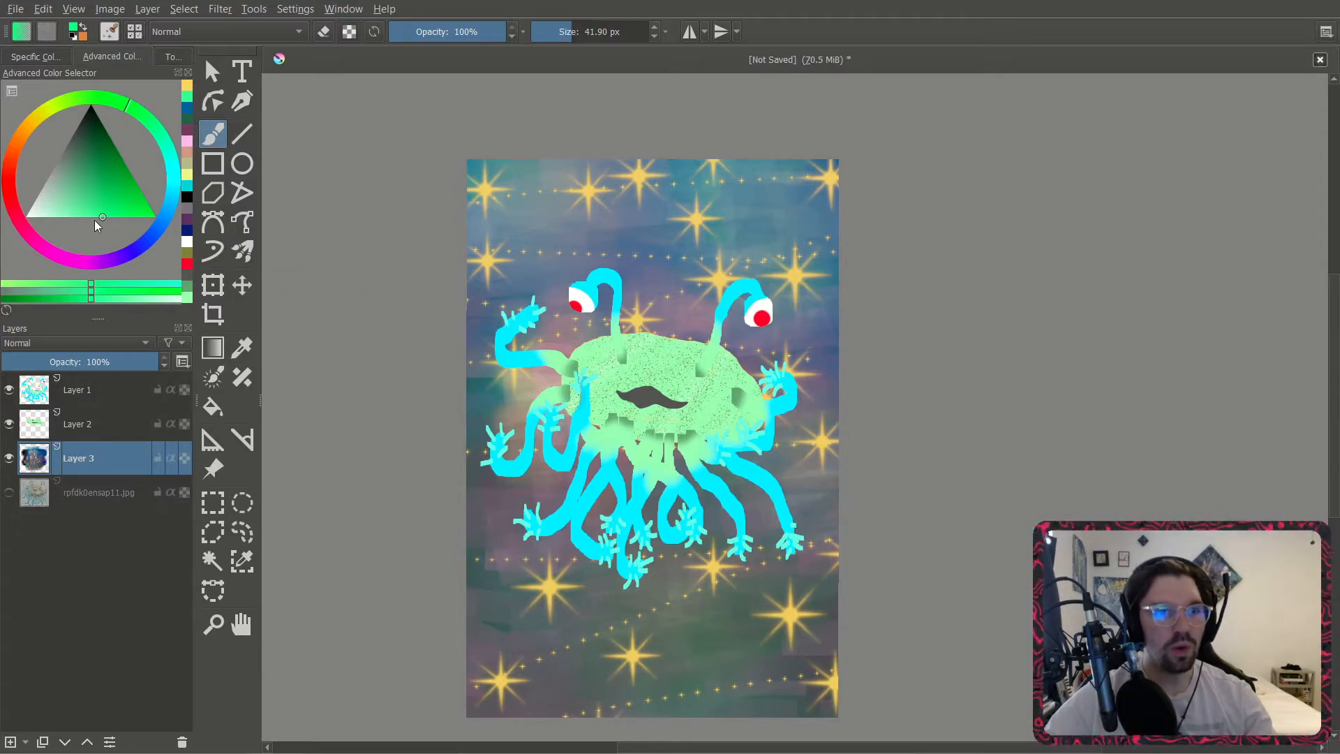
left_click(120, 216)
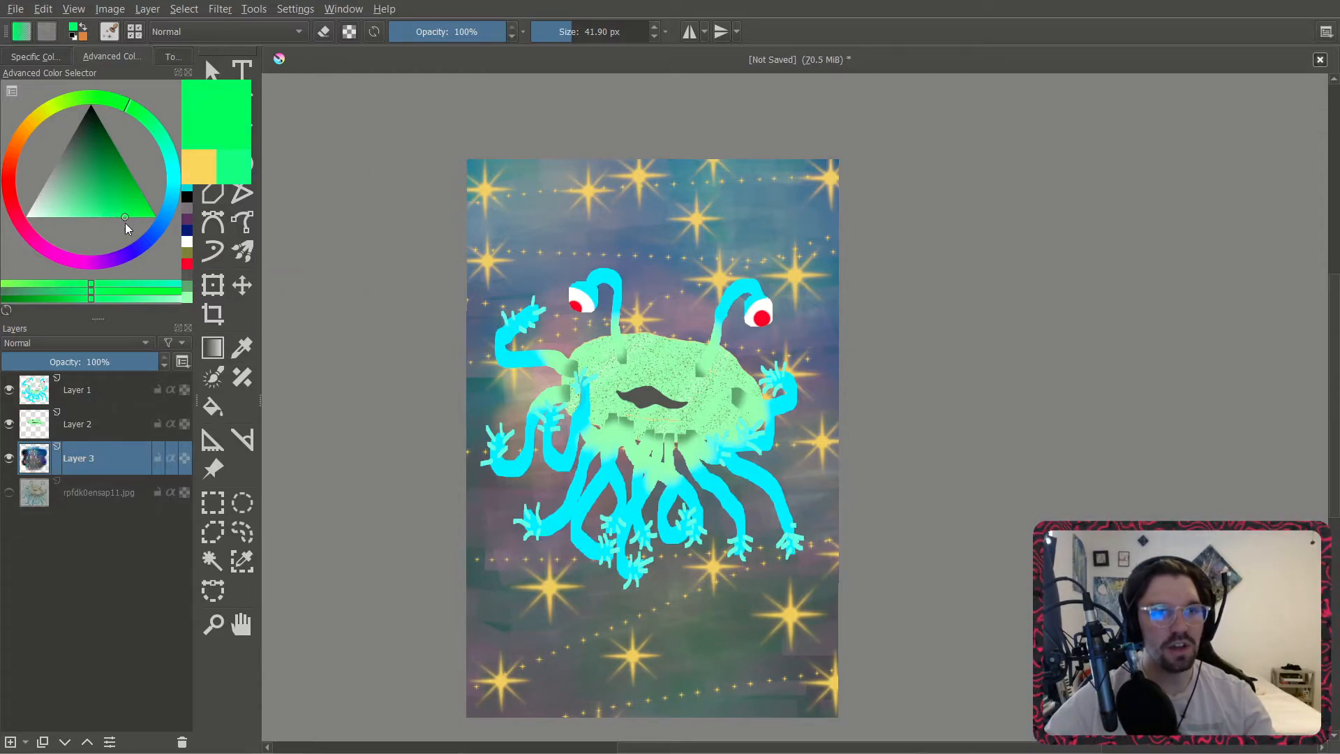
left_click(94, 90)
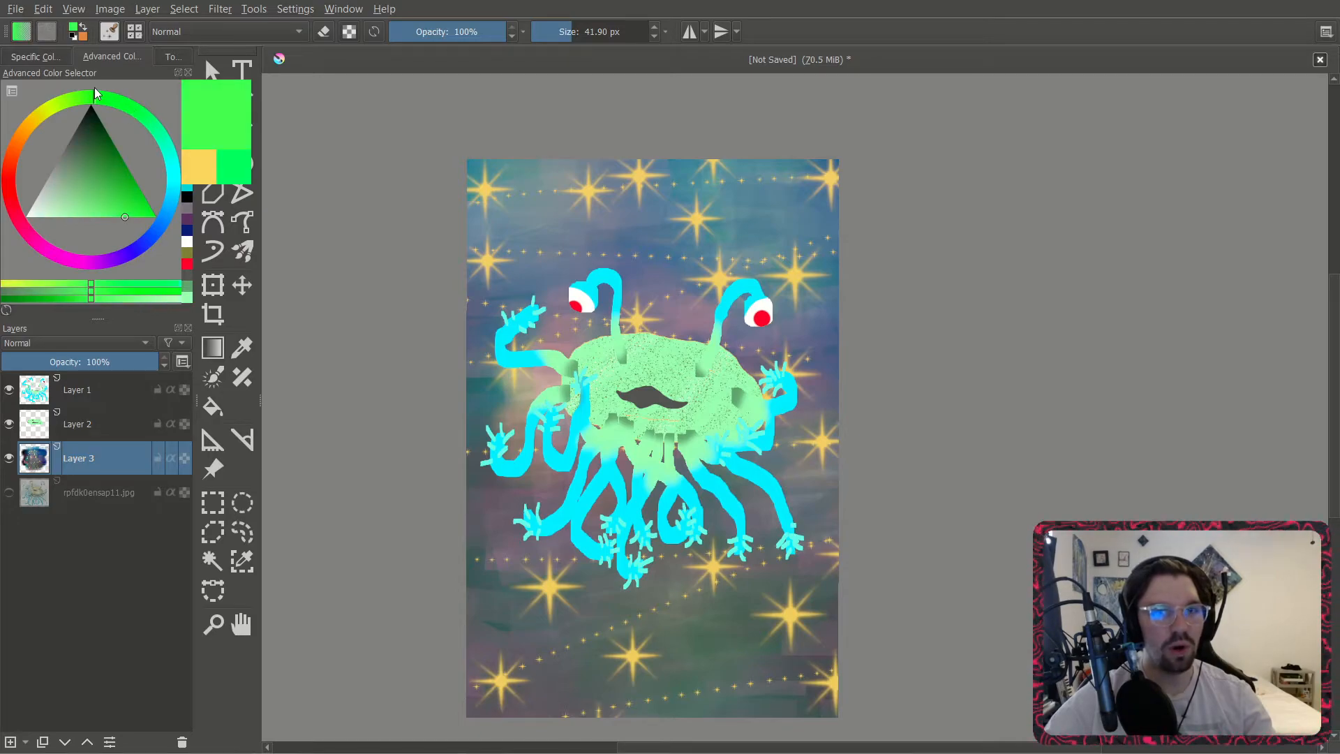
left_click(108, 31)
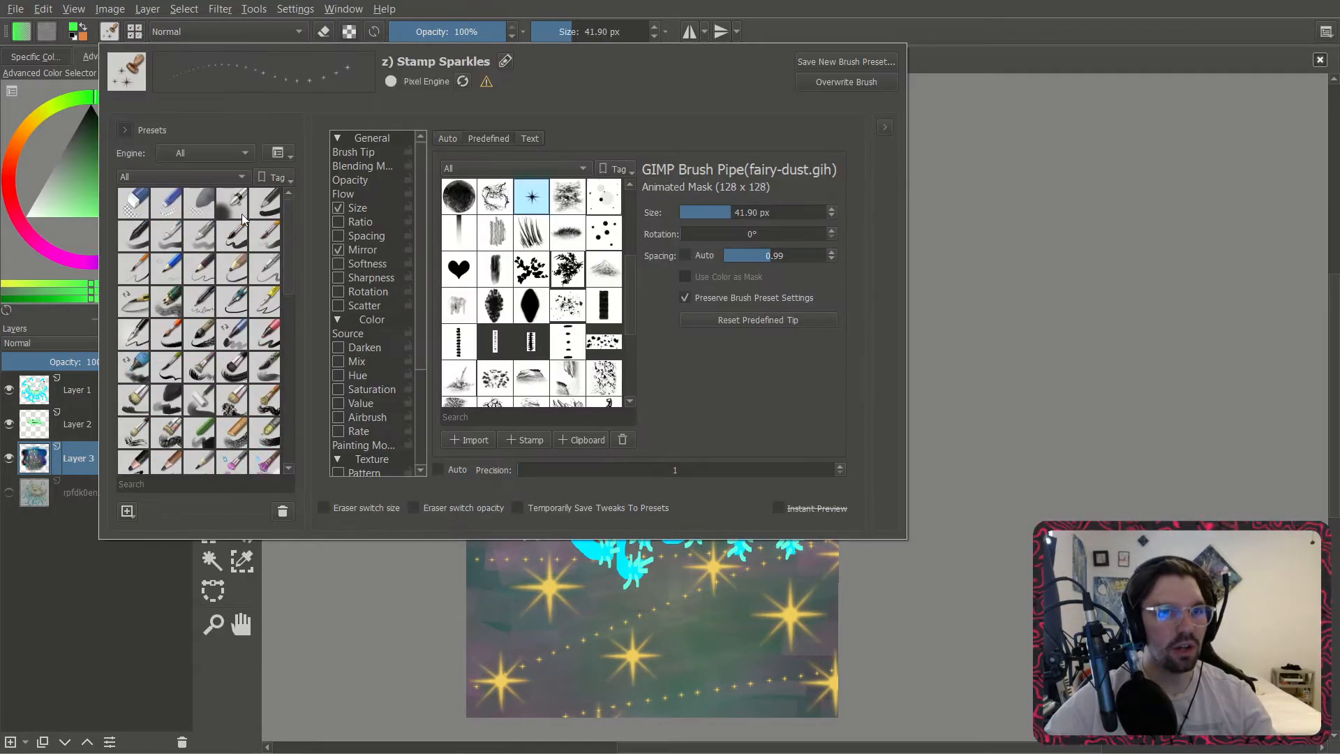
left_click(225, 208)
left_click(1264, 259)
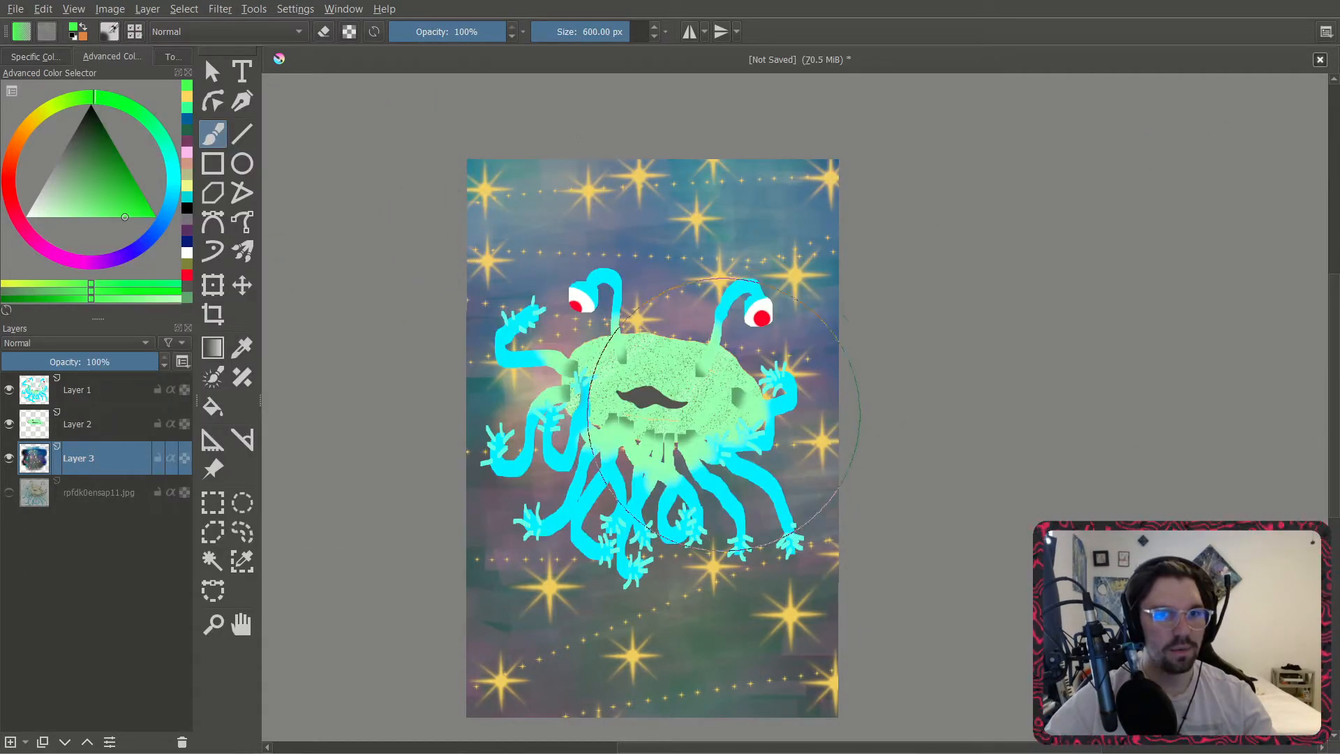
Try three 600 px bright green glow dabs behind the creature's body, and undo them.
left_click(665, 409)
left_click(665, 409)
left_click(665, 409)
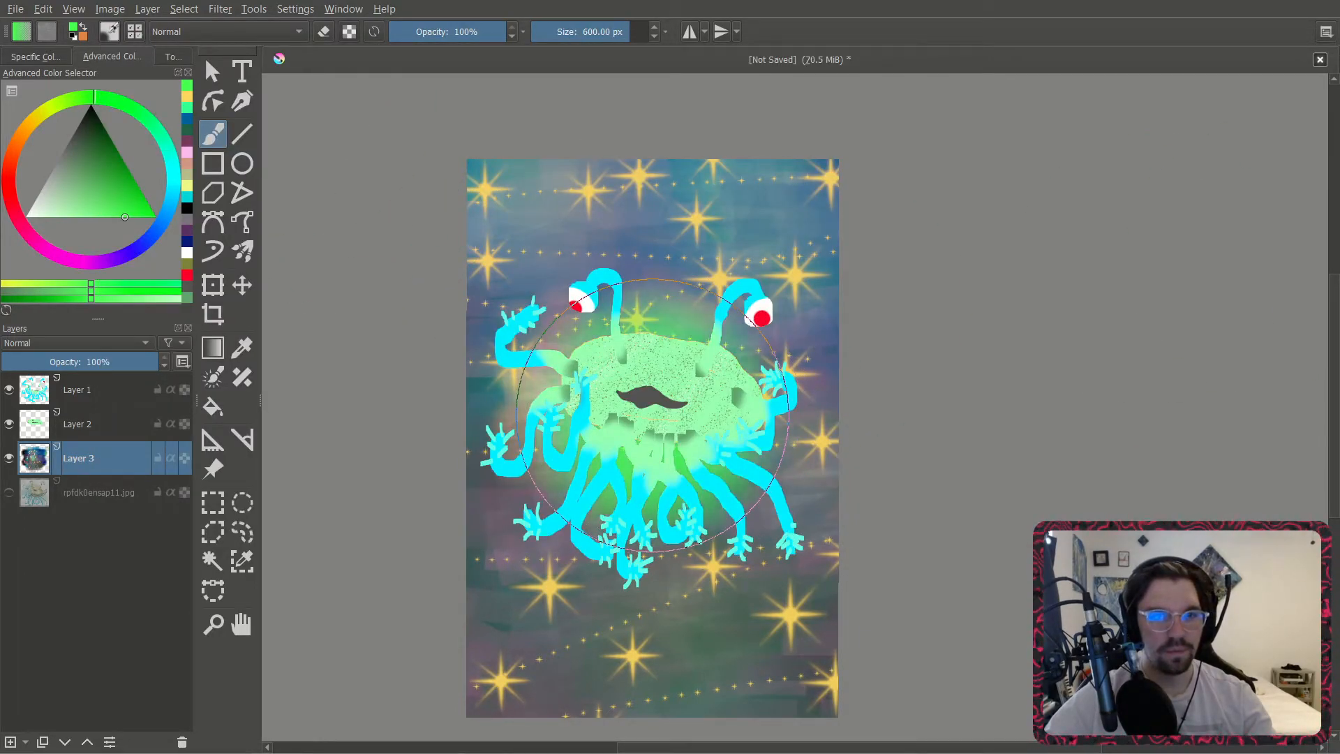
key("ctrl+z")
key("ctrl+z")
key("ctrl+z")
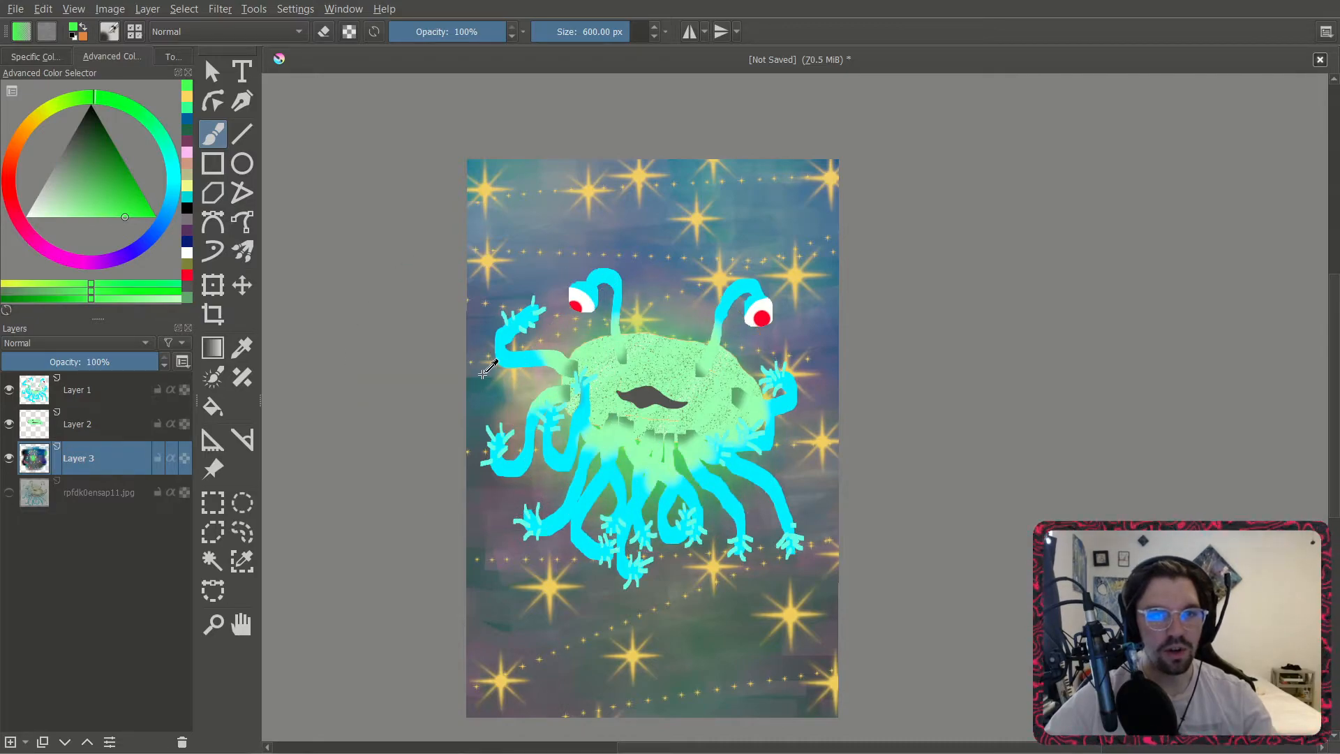
Paint a large magenta-pink glow behind the whole creature with the 600 px airbrush.
left_click_drag(57, 250, 61, 259)
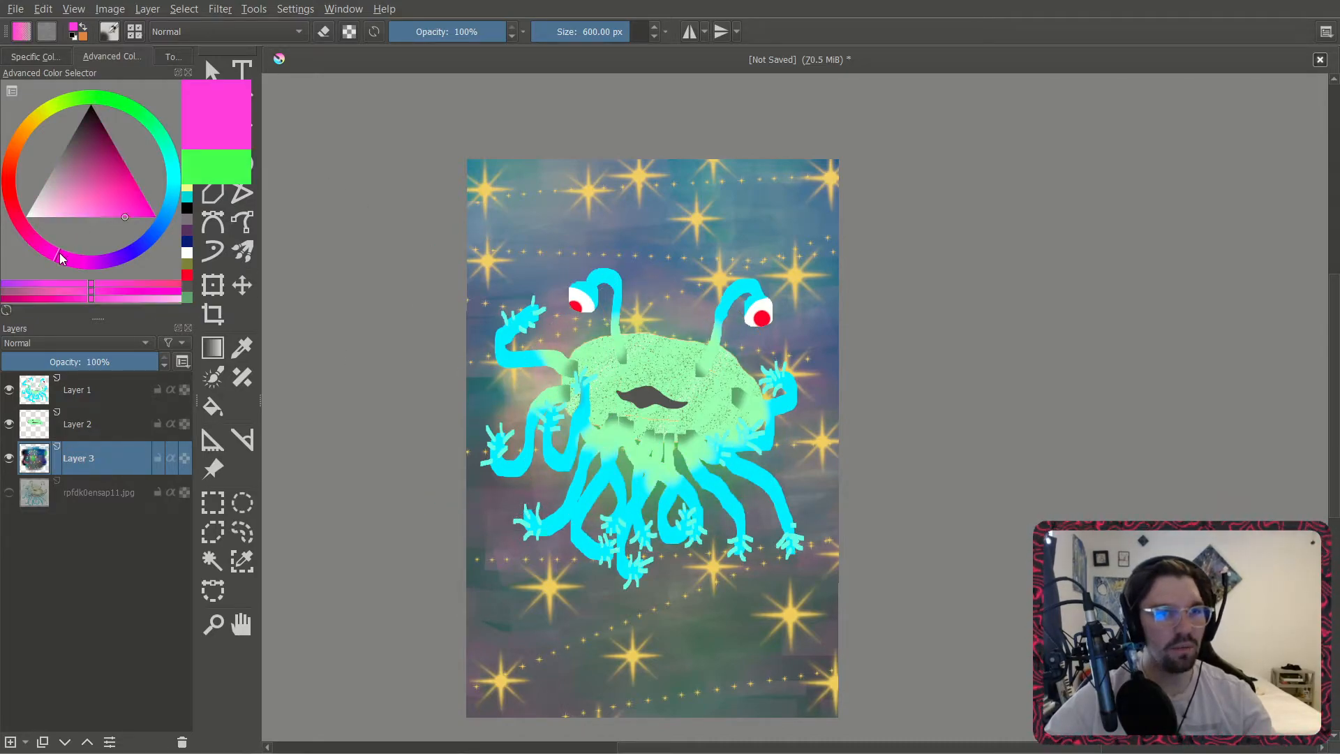
left_click_drag(96, 217, 119, 219)
mouse_move(719, 399)
left_mouse_down()
mouse_move(664, 401)
mouse_move(628, 335)
mouse_move(670, 307)
mouse_move(719, 377)
mouse_move(684, 530)
mouse_move(537, 489)
mouse_move(509, 432)
mouse_move(569, 380)
left_mouse_up()
scroll(813, 430, "down", 1)
middle_click_drag(811, 429, 780, 405)
scroll(609, 346, "up", 1)
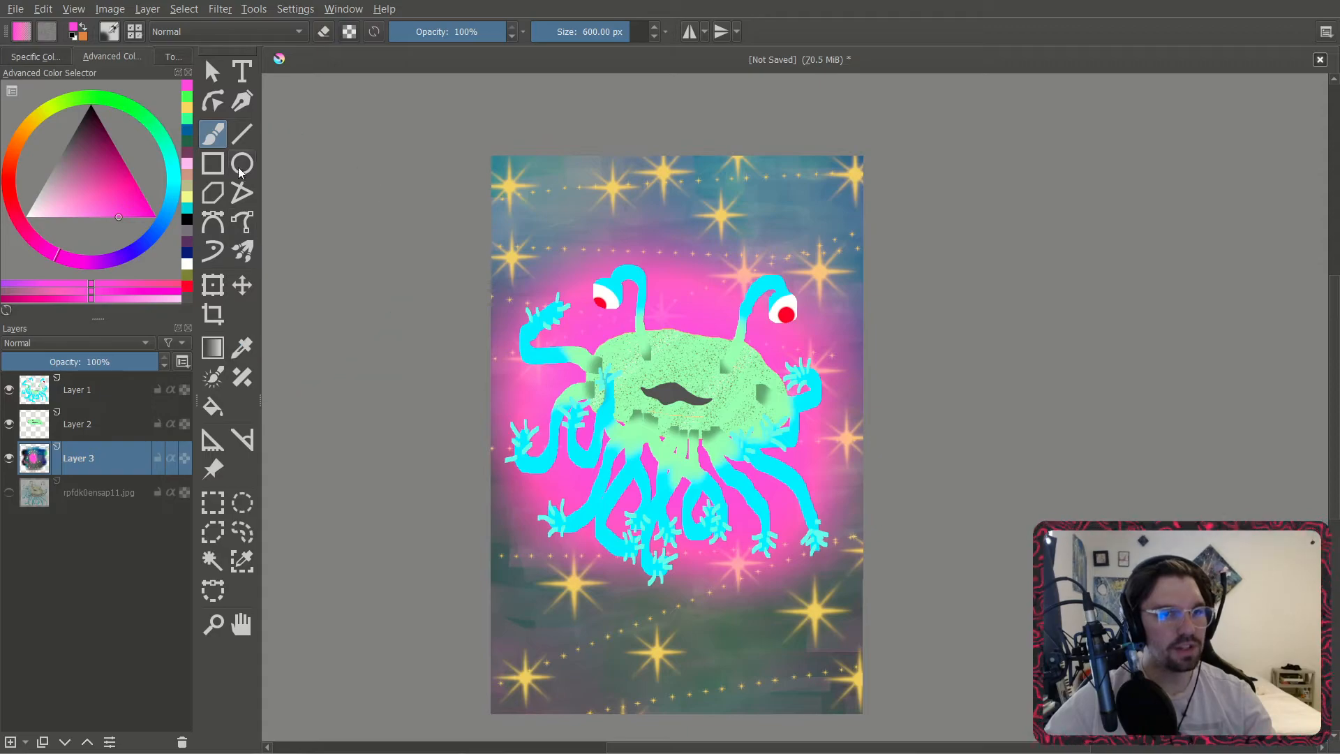
Pick black and switch to the Pencil-3 Large 4B brush preset for lettering over the upper part of the cover.
left_click_drag(104, 140, 112, 2)
left_click(110, 31)
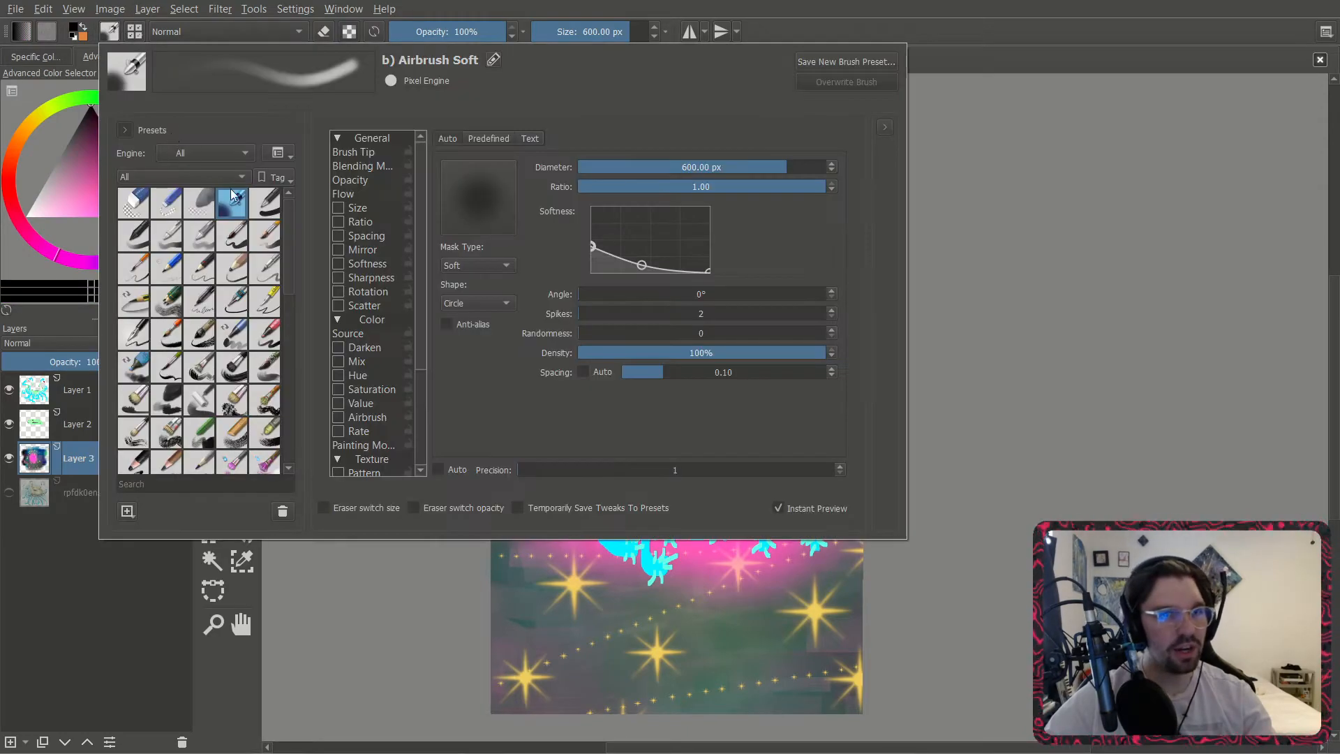
left_click(230, 272)
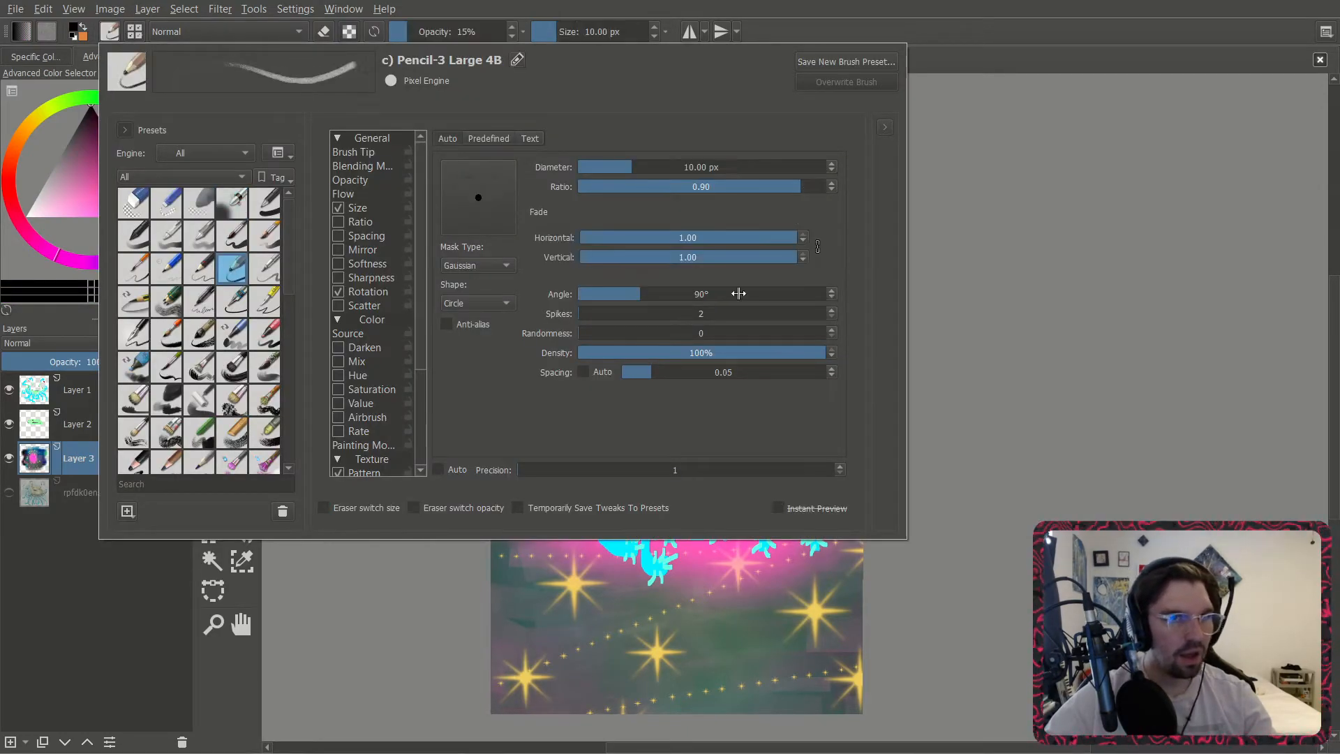
key("Escape")
key("1")
middle_click_drag(516, 153, 521, 249)
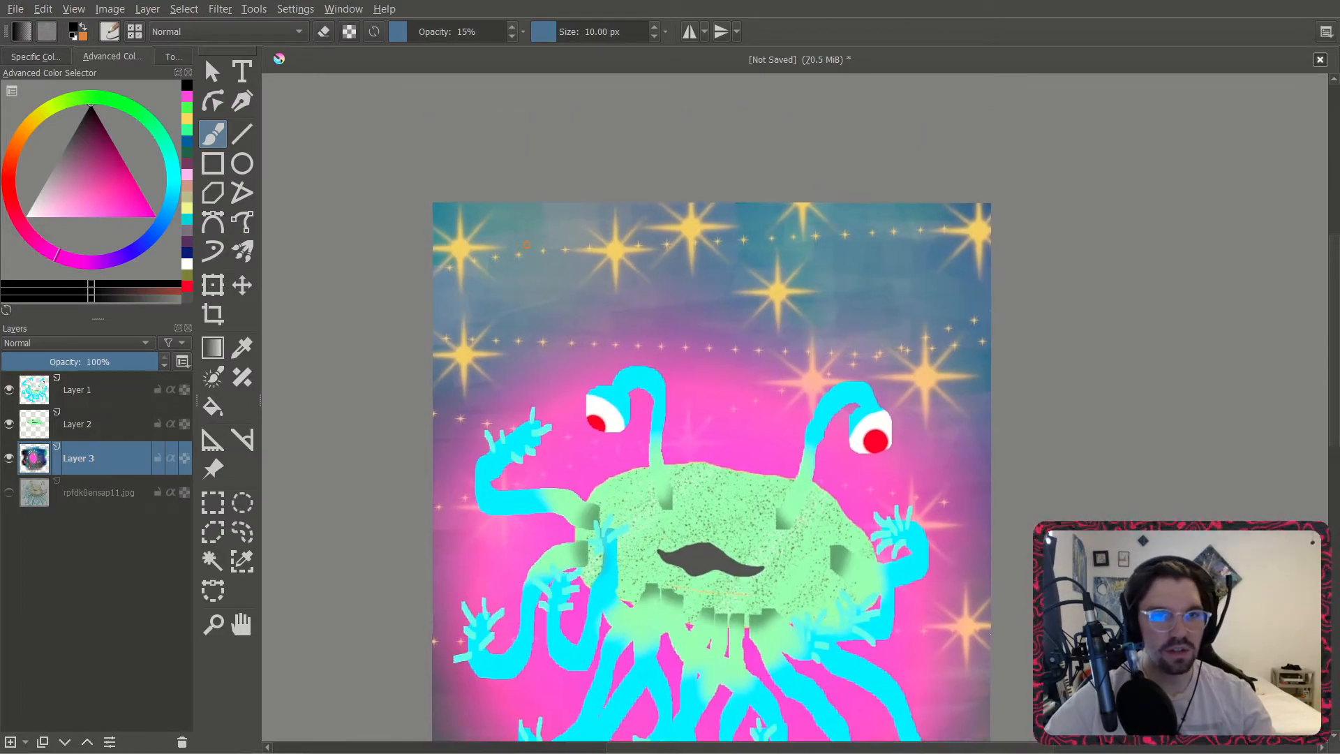
scroll(523, 248, "up", 1)
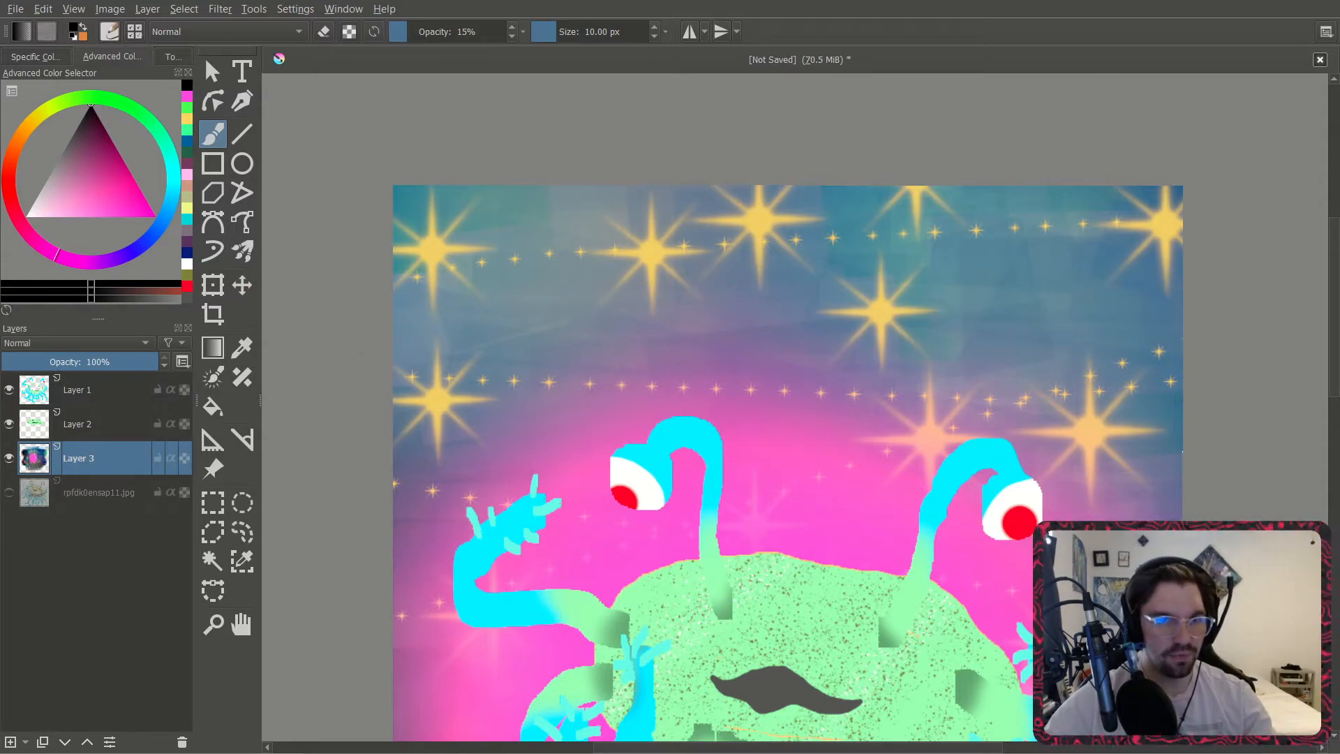
Check the spelling of the creature's name in the browser's image search, and return to the painting.
key("super")
left_click(108, 736)
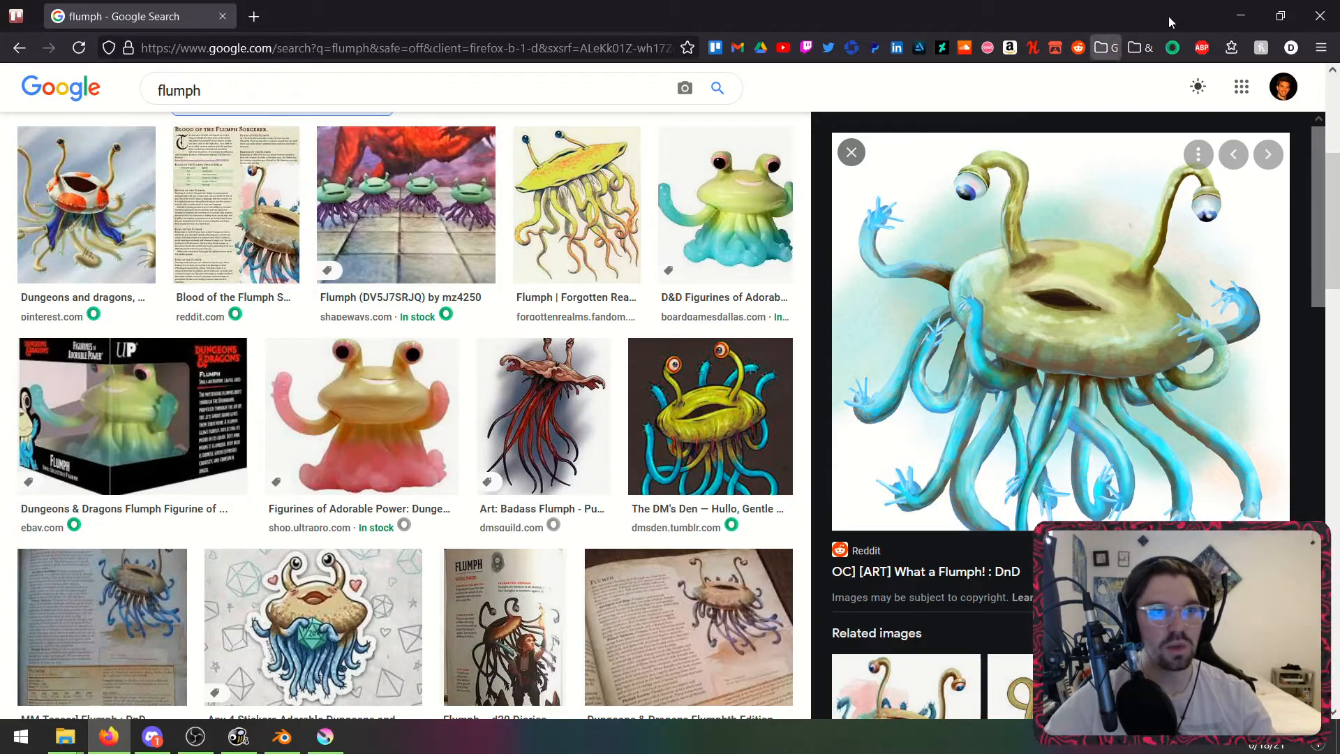
left_click(1241, 15)
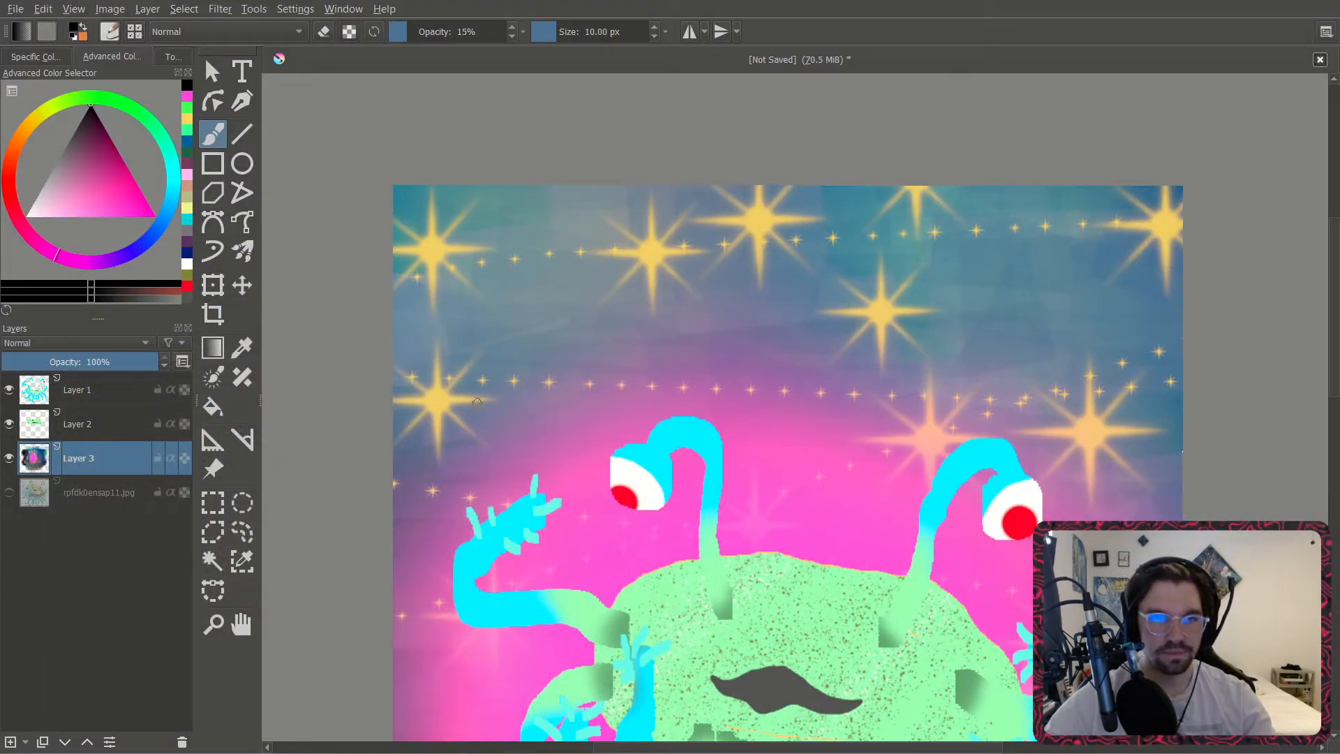
Hand-letter the title "FLUMPH!" in large black pencil strokes across the starry area above the creature.
mouse_move(463, 404)
left_mouse_down()
mouse_move(475, 231)
mouse_move(657, 198)
left_mouse_up()
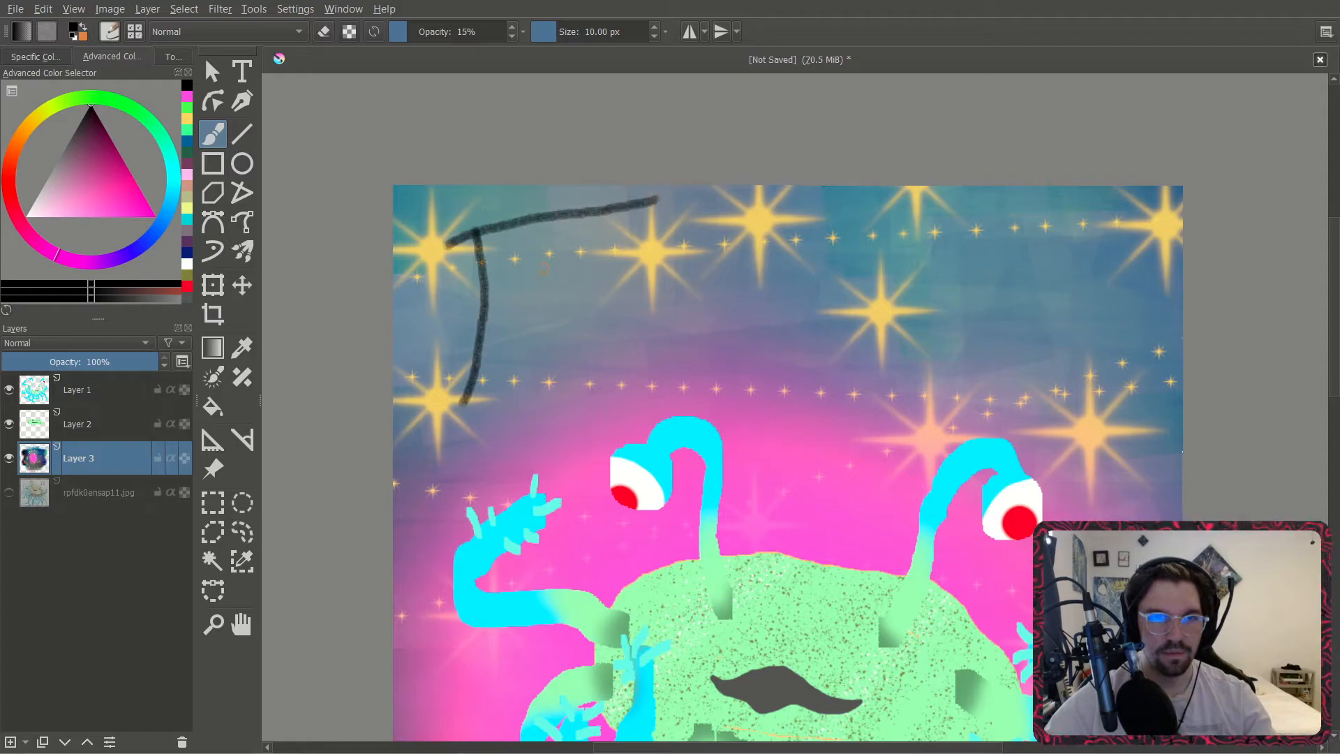
left_click_drag(462, 298, 605, 235)
left_click_drag(541, 337, 597, 367)
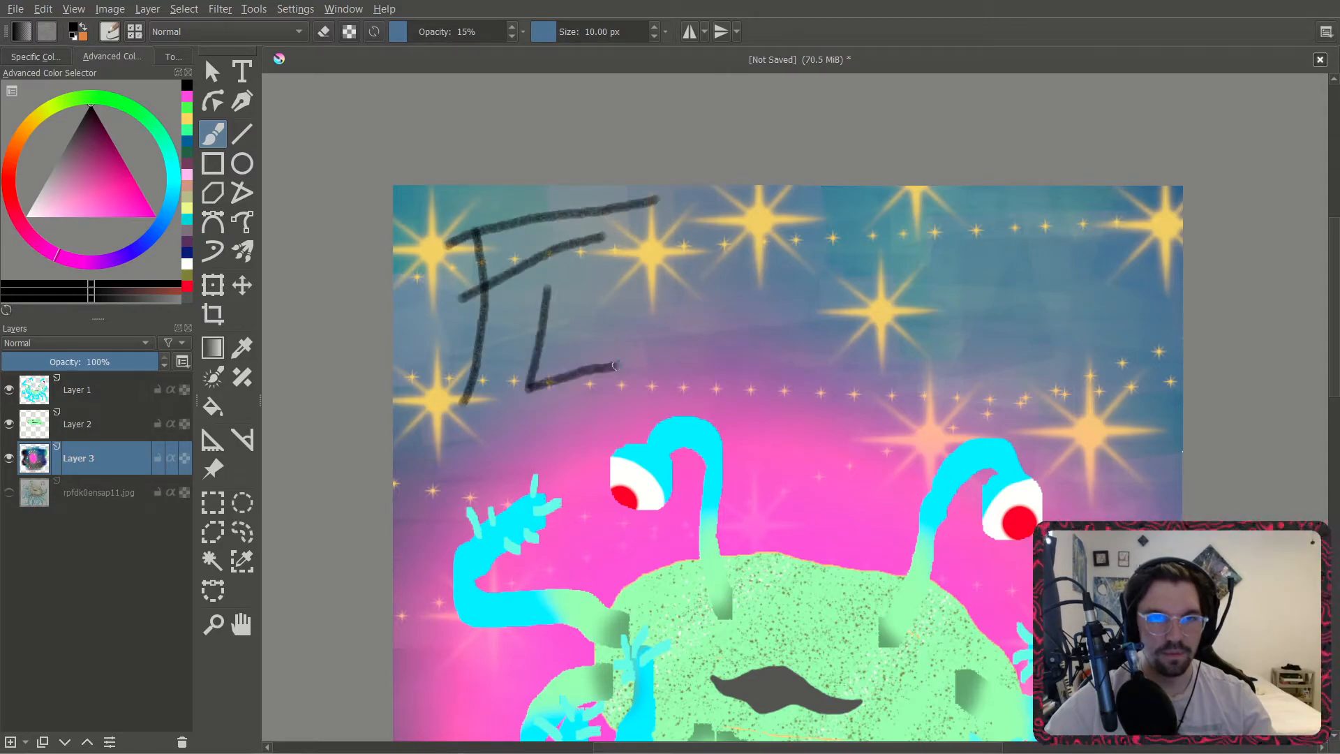
left_click_drag(677, 232, 667, 304)
left_click_drag(725, 337, 729, 242)
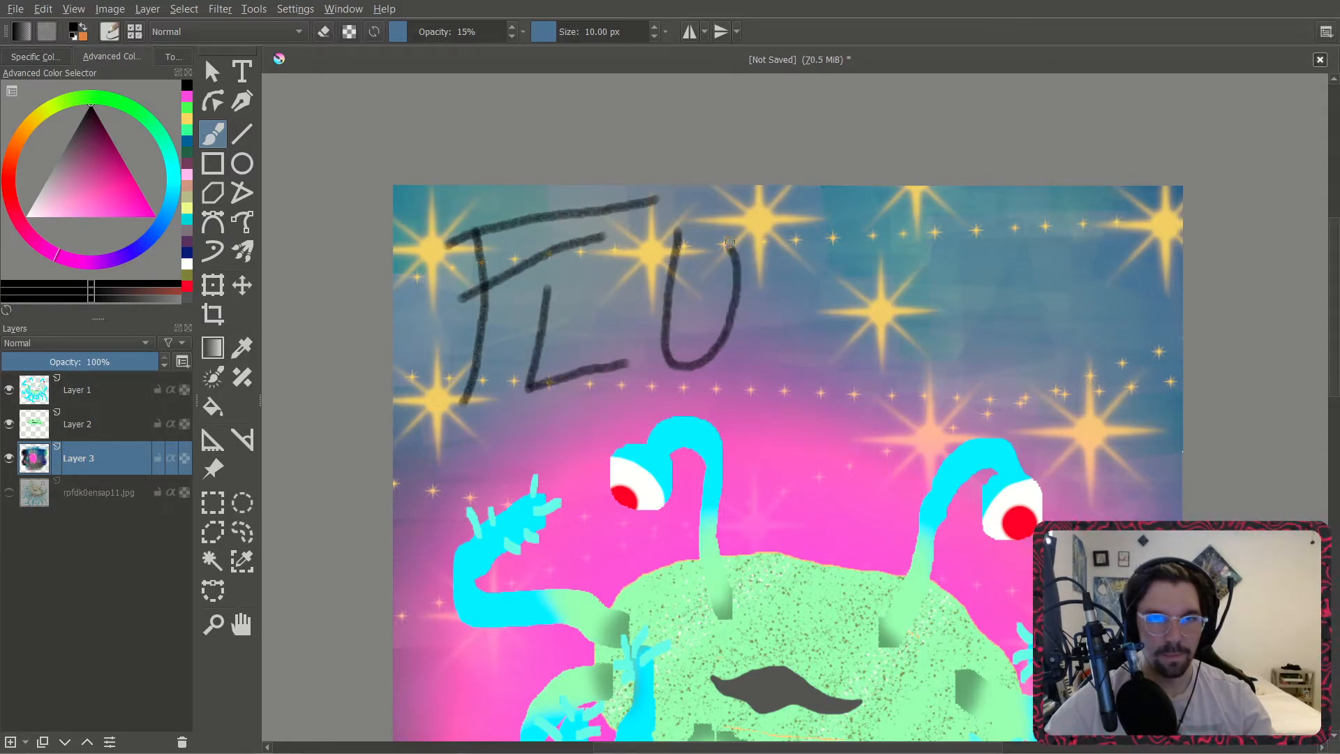
mouse_move(757, 357)
left_mouse_down()
mouse_move(789, 274)
mouse_move(873, 194)
mouse_move(885, 341)
mouse_move(908, 268)
mouse_move(997, 227)
mouse_move(922, 286)
left_mouse_up()
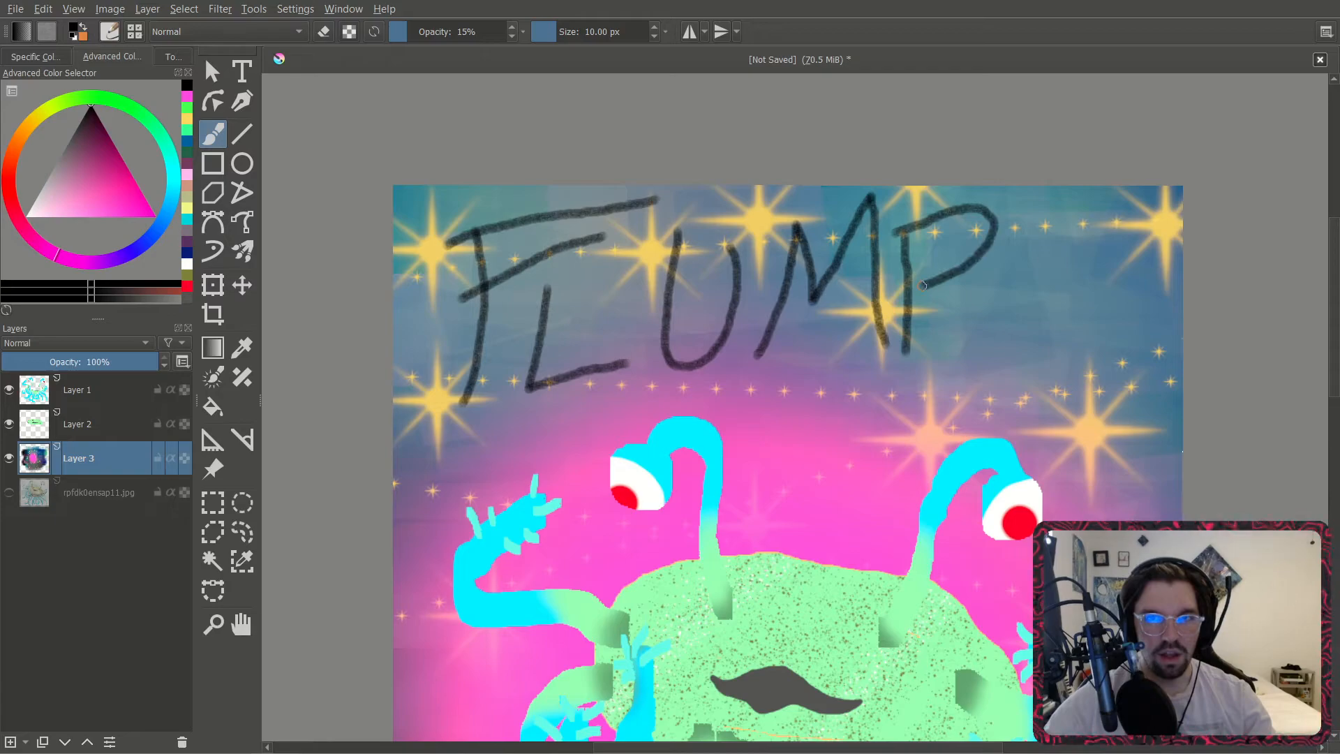
left_click_drag(1021, 231, 1007, 346)
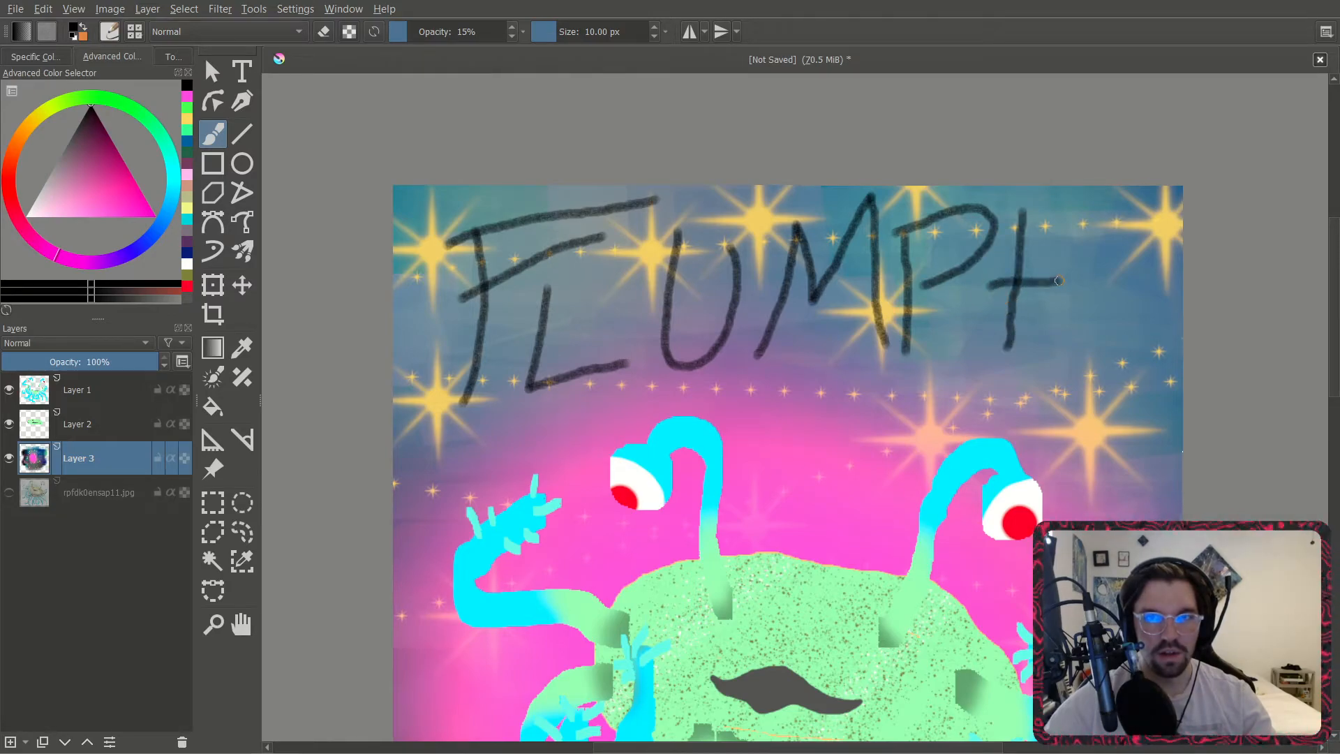
left_click_drag(1085, 220, 1065, 298)
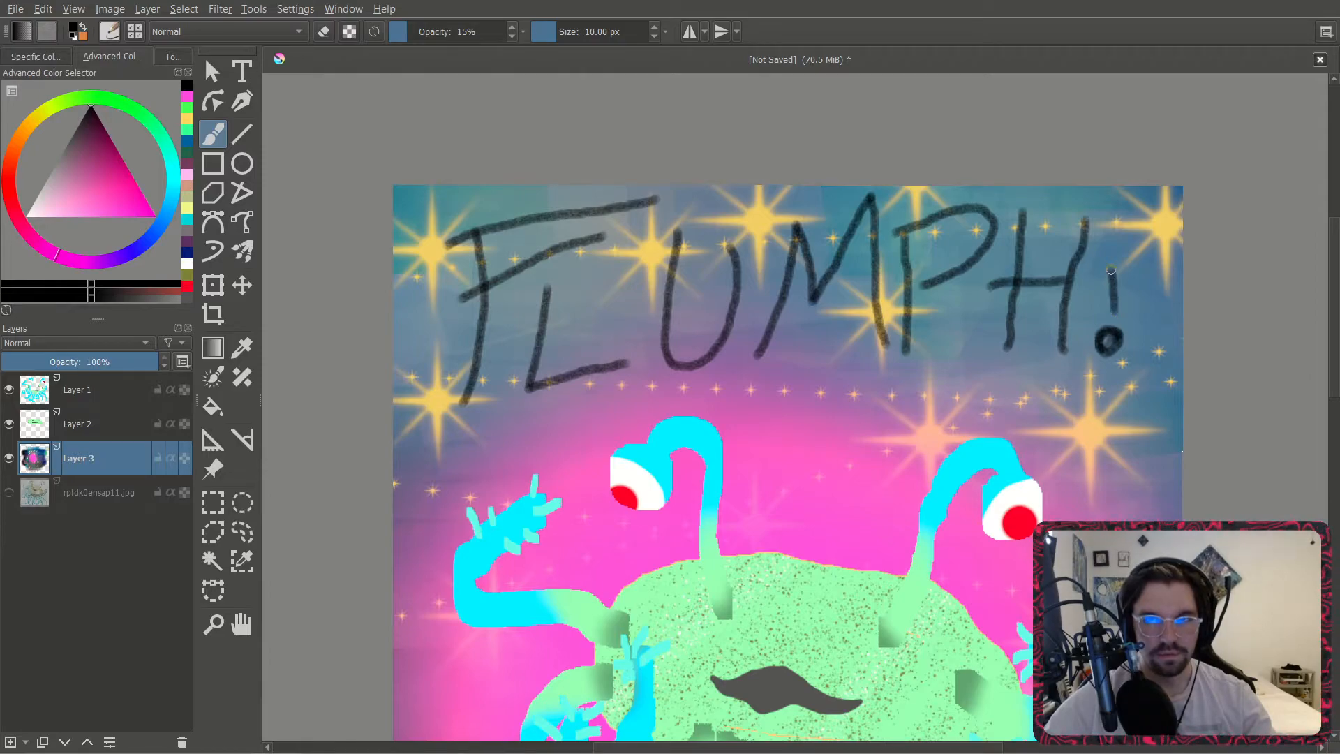
Write a small "issue #6" in black in the cover's lower-right corner with the pencil size set to 3.78 px.
scroll(940, 300, "down", 1)
middle_click_drag(940, 299, 866, 194)
scroll(858, 252, "down", 2)
middle_click_drag(795, 538, 690, 435)
scroll(689, 436, "up", 1)
scroll(683, 488, "up", 1)
scroll(756, 537, "up", 4)
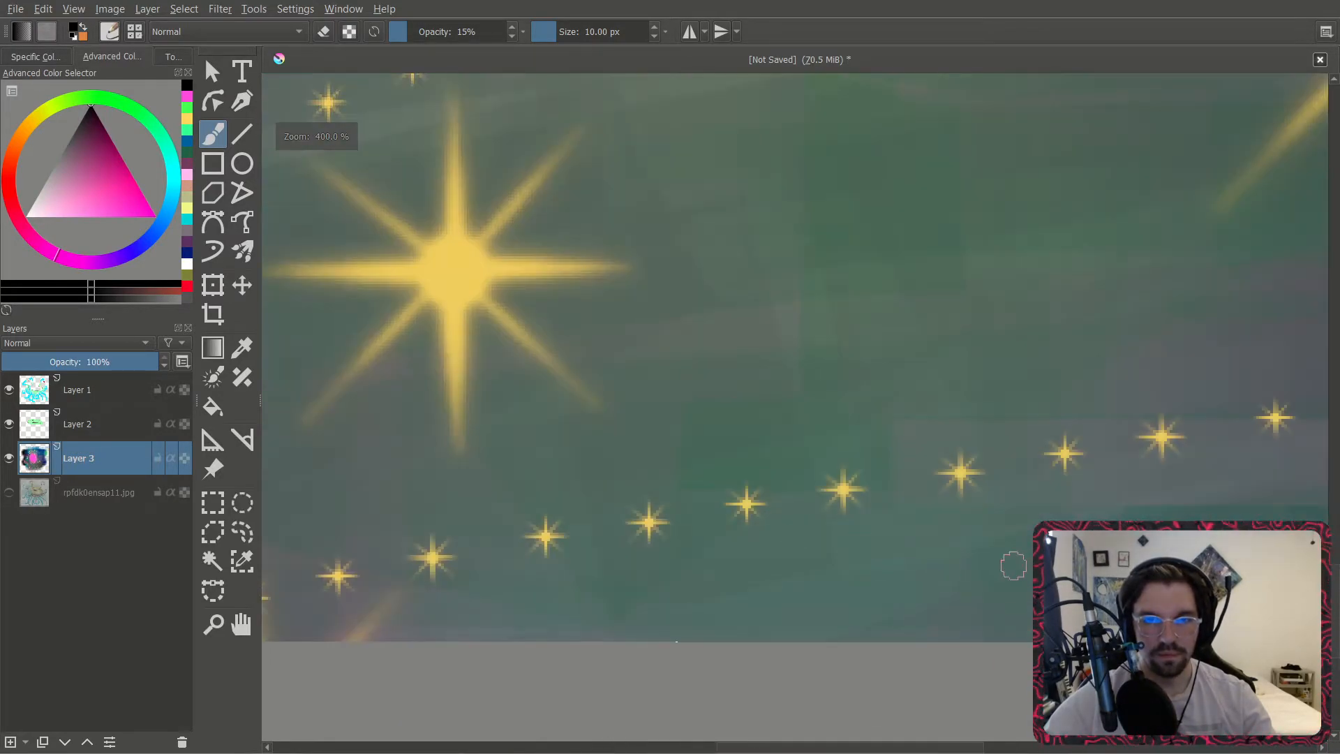
scroll(975, 510, "down", 3)
middle_click_drag(1070, 525, 690, 449)
scroll(689, 449, "up", 2)
left_click(560, 28)
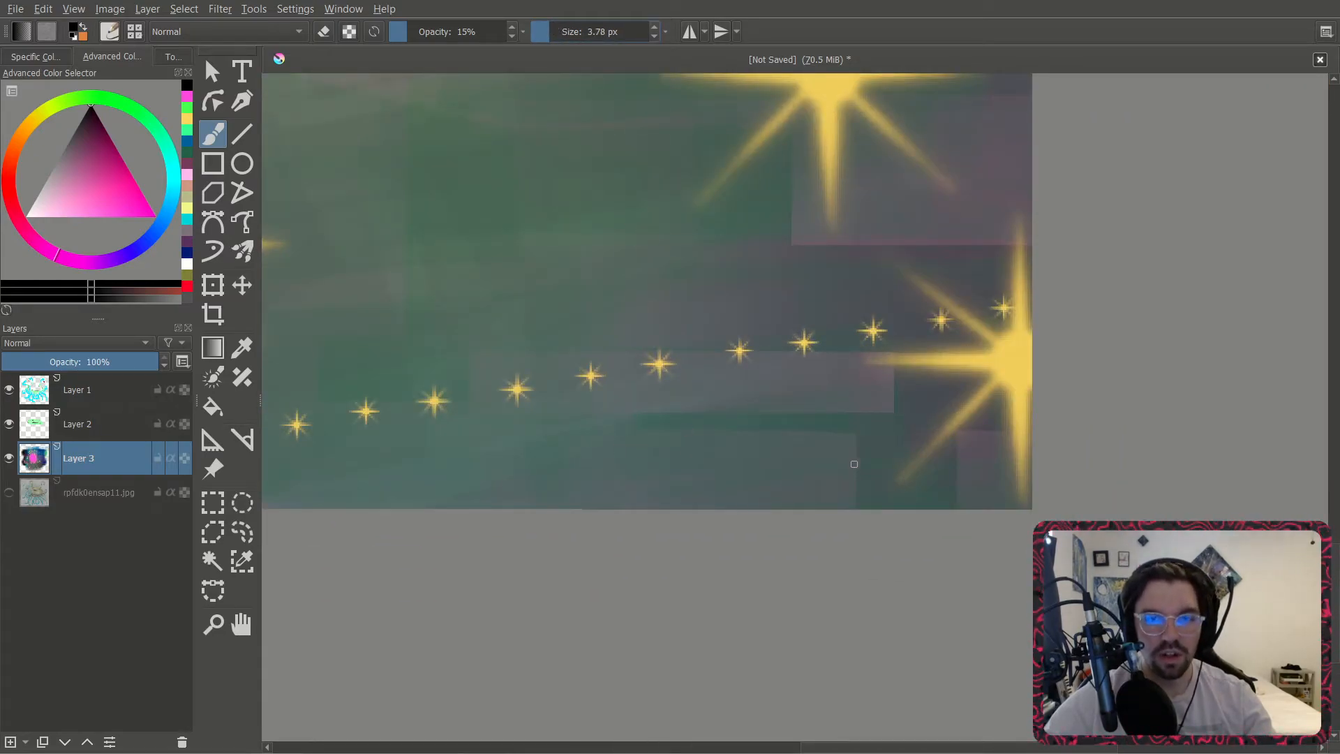
scroll(890, 459, "up", 1)
left_click_drag(622, 423, 625, 477)
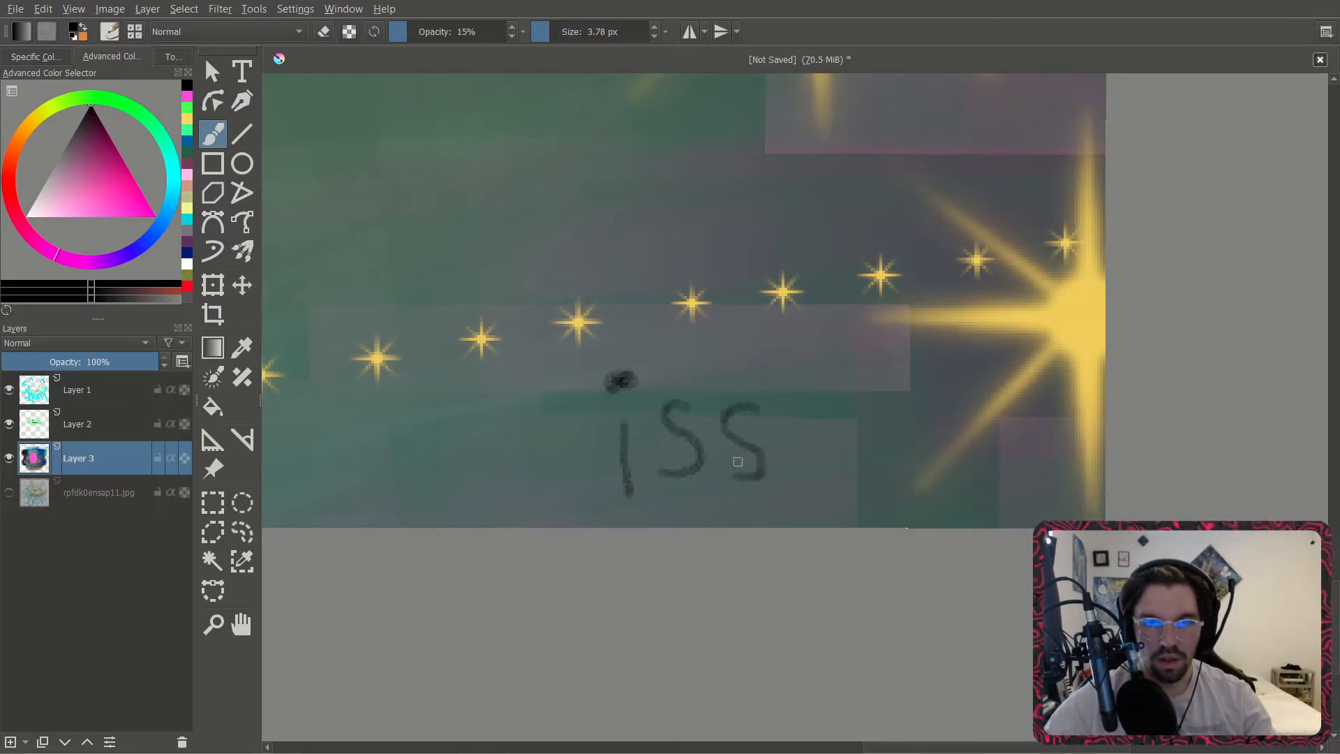
left_click_drag(779, 418, 817, 400)
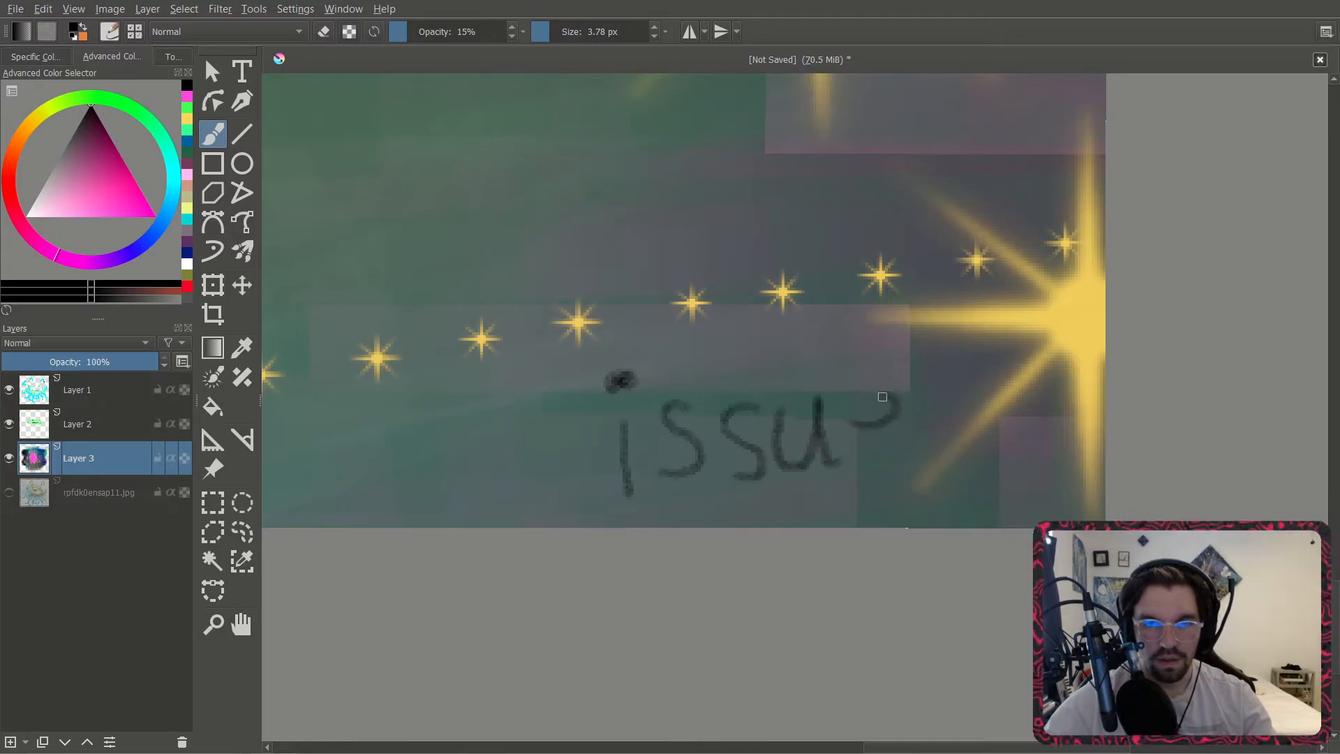
left_click_drag(955, 418, 963, 327)
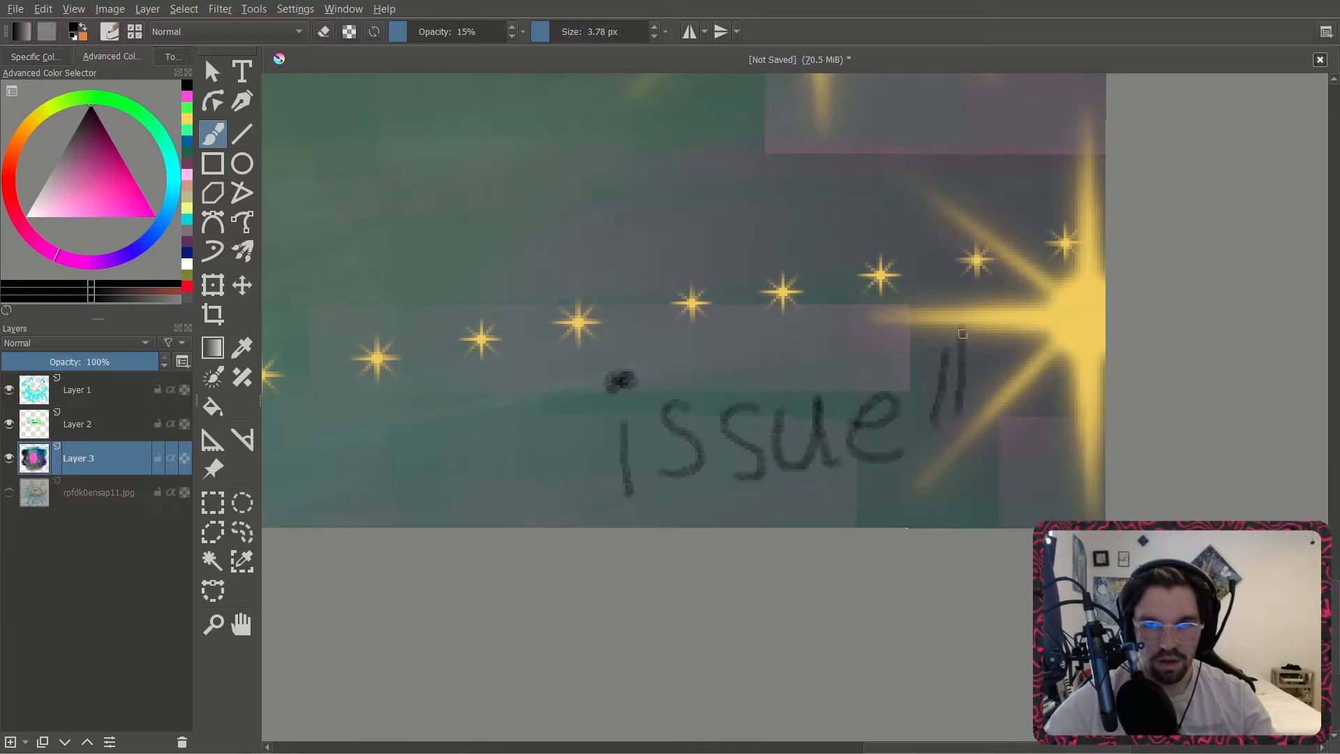
mouse_move(1060, 319)
left_mouse_down()
mouse_move(1009, 390)
mouse_move(1044, 393)
mouse_move(1005, 381)
mouse_move(998, 391)
mouse_move(1075, 408)
mouse_move(1067, 435)
mouse_move(1047, 346)
mouse_move(991, 440)
mouse_move(1074, 391)
mouse_move(1005, 456)
mouse_move(1048, 323)
left_mouse_up()
Review the whole cover with its hand-lettered title and issue number.
scroll(942, 312, "down", 6)
middle_click_drag(909, 314, 895, 389)
scroll(895, 391, "up", 2)
middle_click_drag(803, 309, 769, 407)
scroll(752, 202, "down", 2)
middle_click_drag(752, 202, 736, 382)
scroll(772, 325, "up", 1)
middle_click_drag(692, 254, 681, 297)
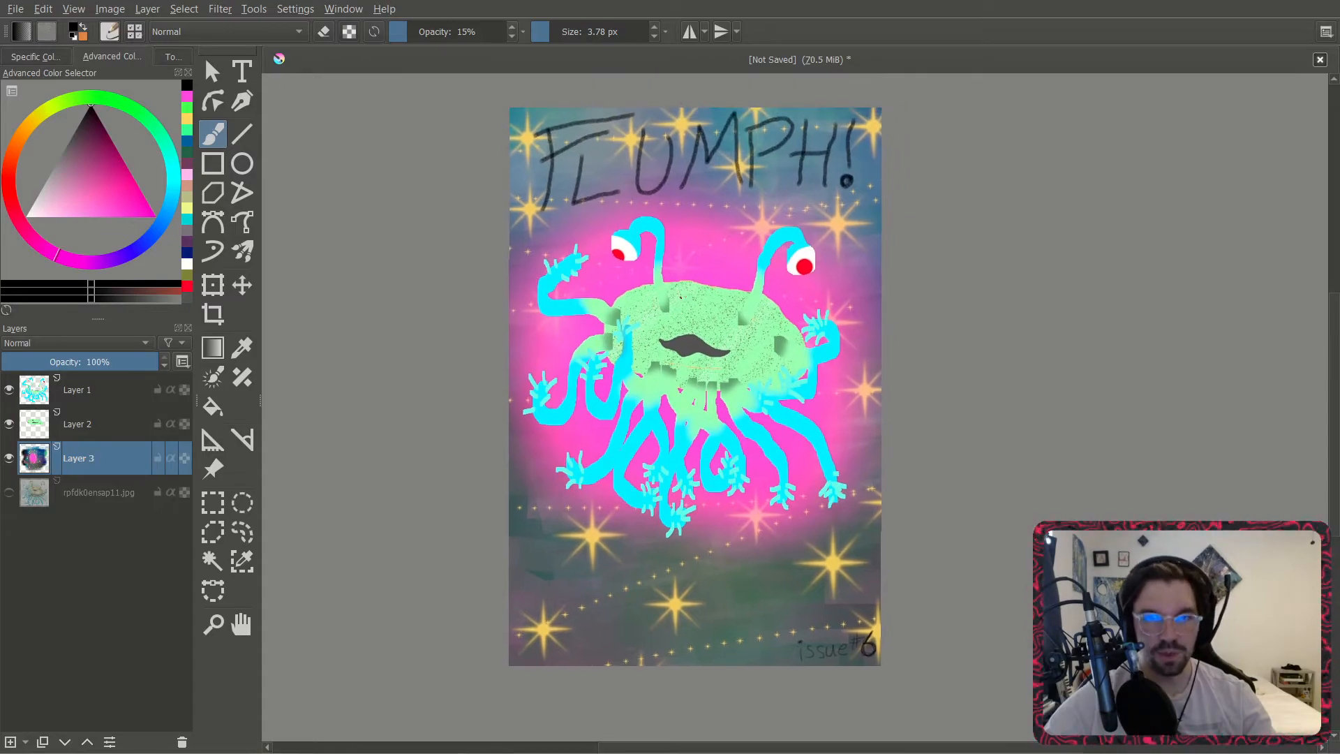
Export the painting to the Desktop as a PNG image named flumph, keeping the default PNG options.
left_click(15, 8)
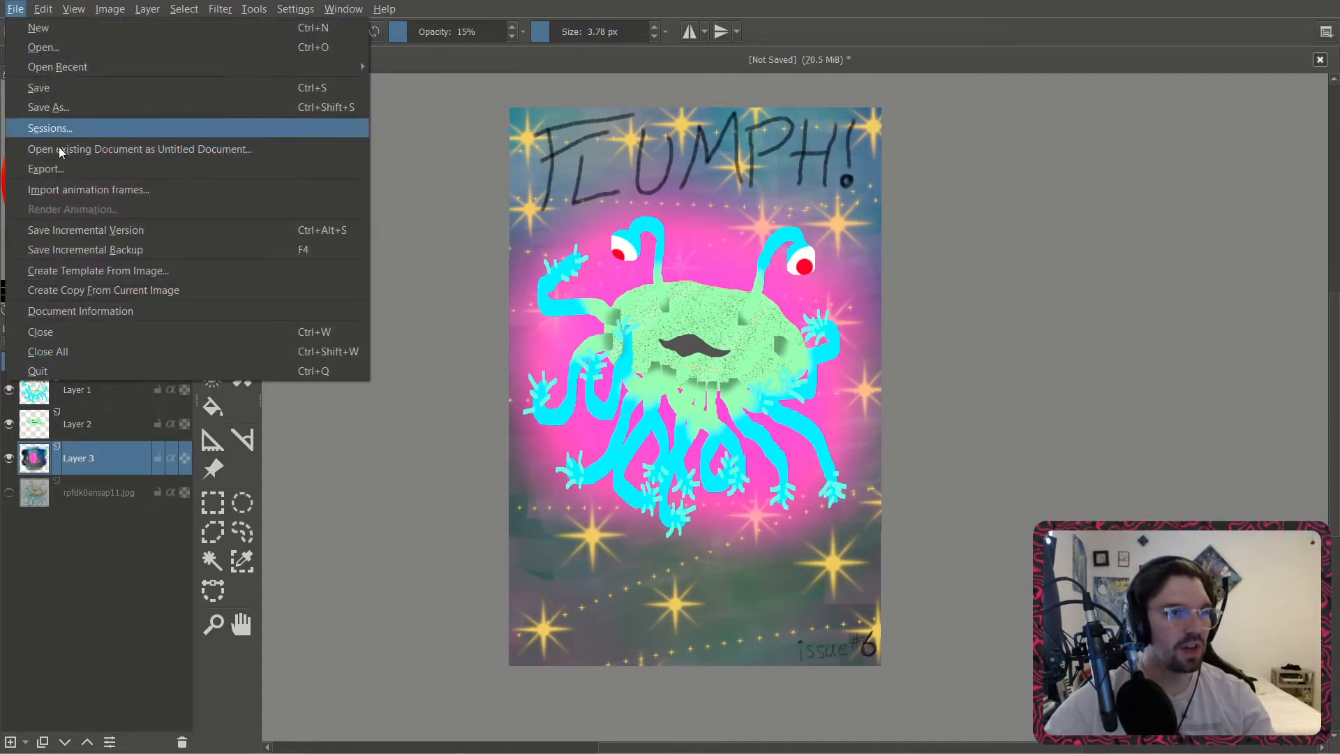
left_click(46, 168)
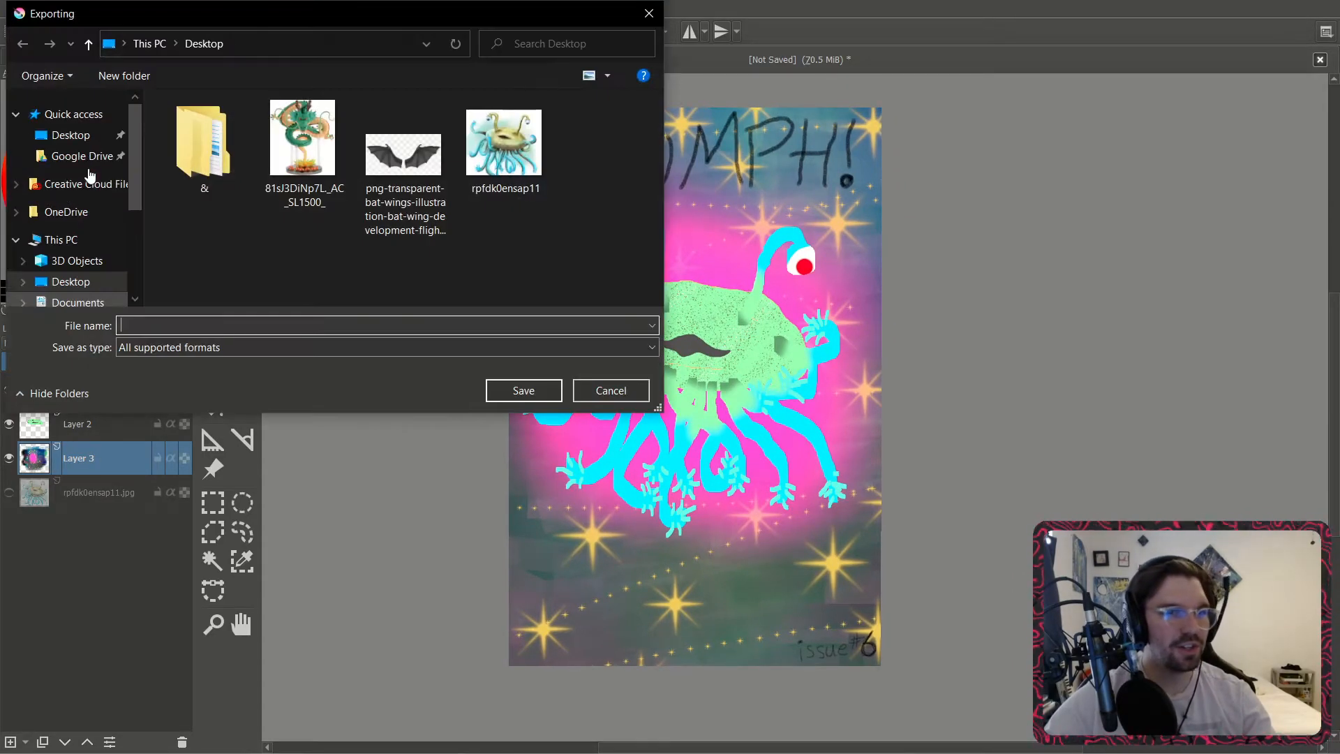
left_click(186, 344)
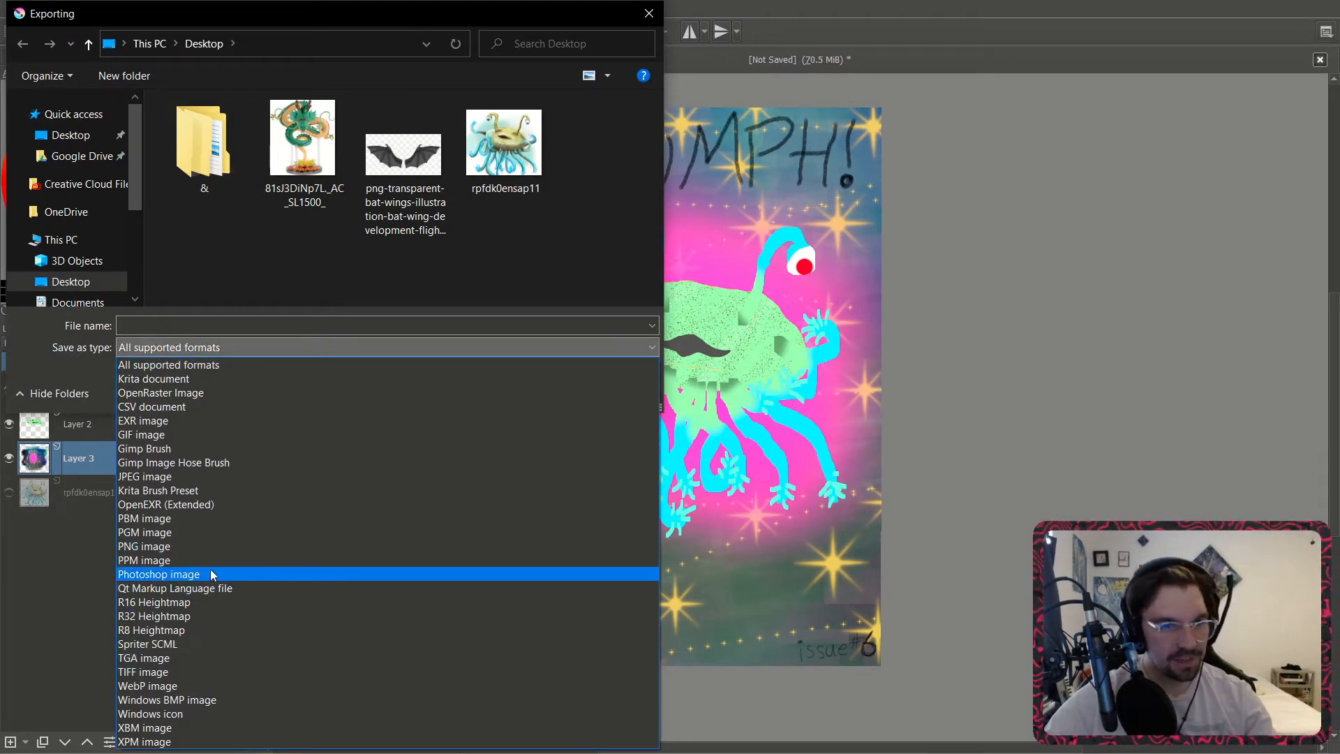
left_click(146, 547)
left_click(189, 323)
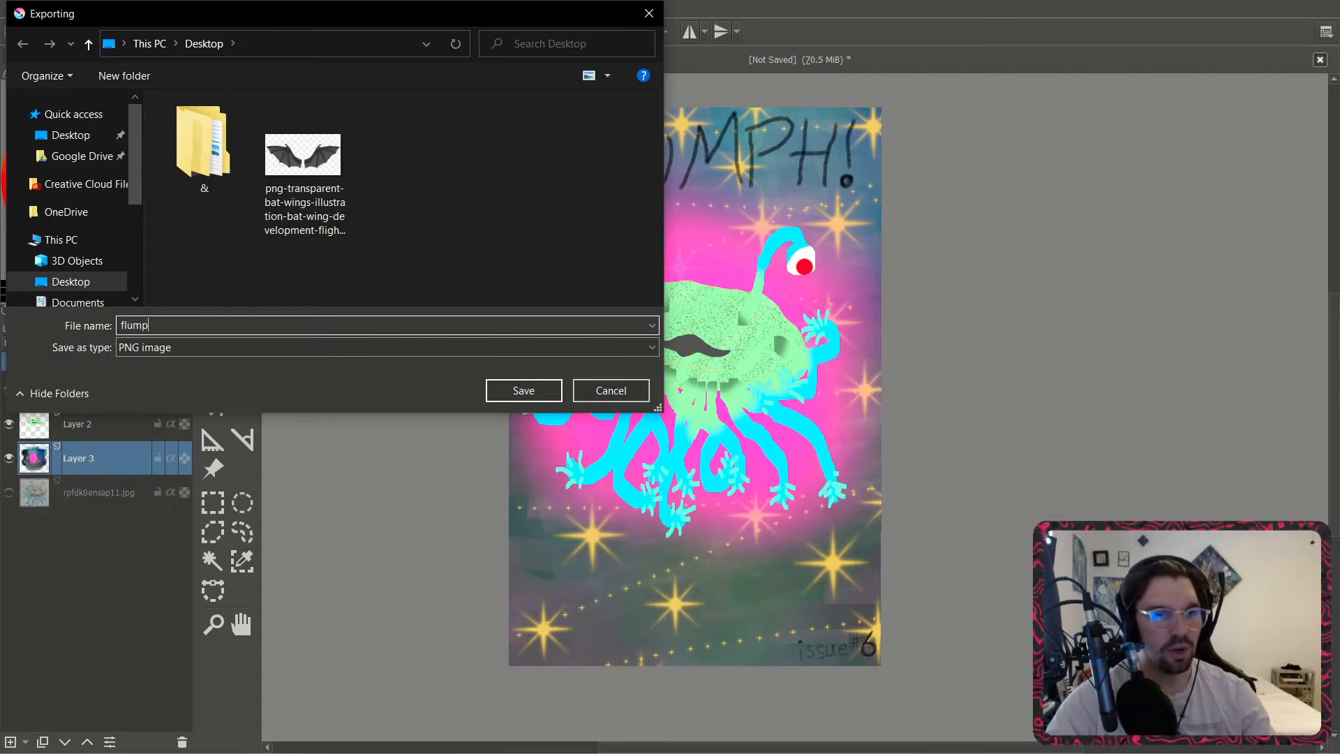
type("flump")
key("Return")
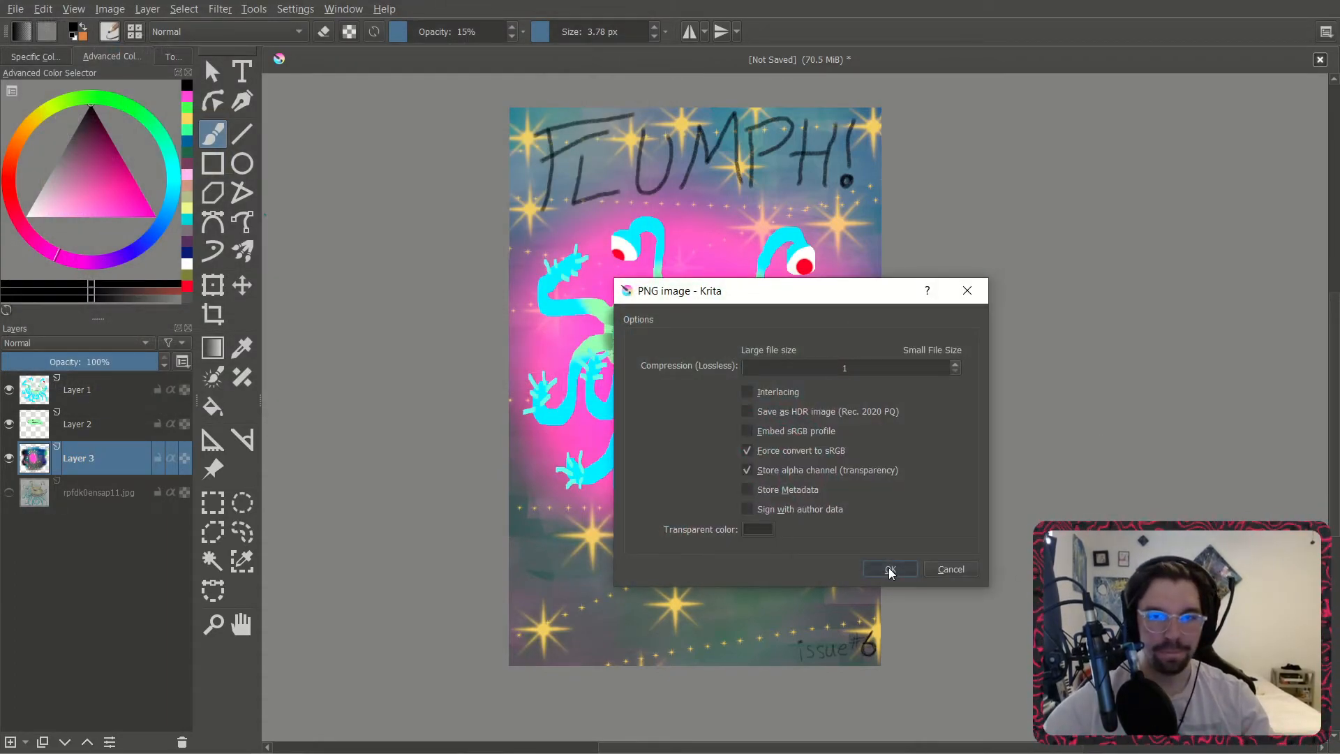
left_click(890, 570)
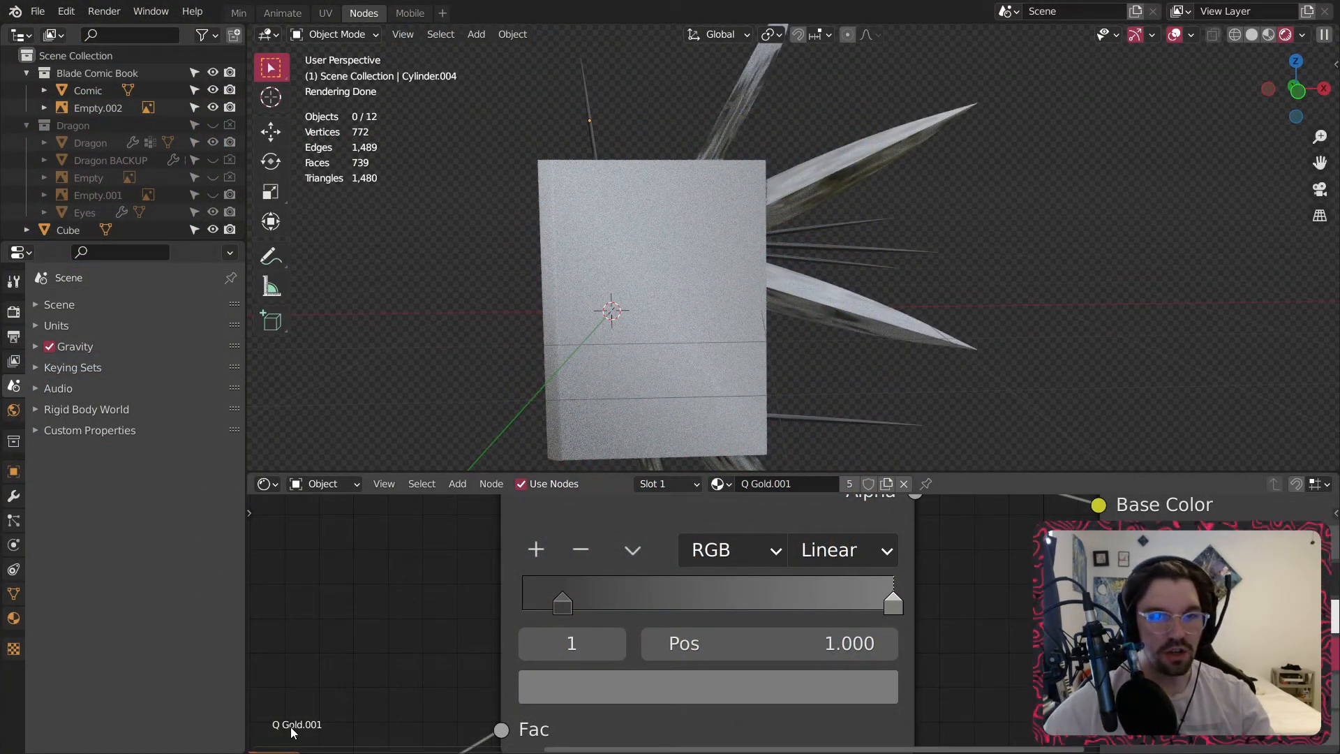
Switch to Blender, select the comic book object and name its material Comic.
left_click(668, 281)
scroll(733, 384, "down", 3)
type("Comic")
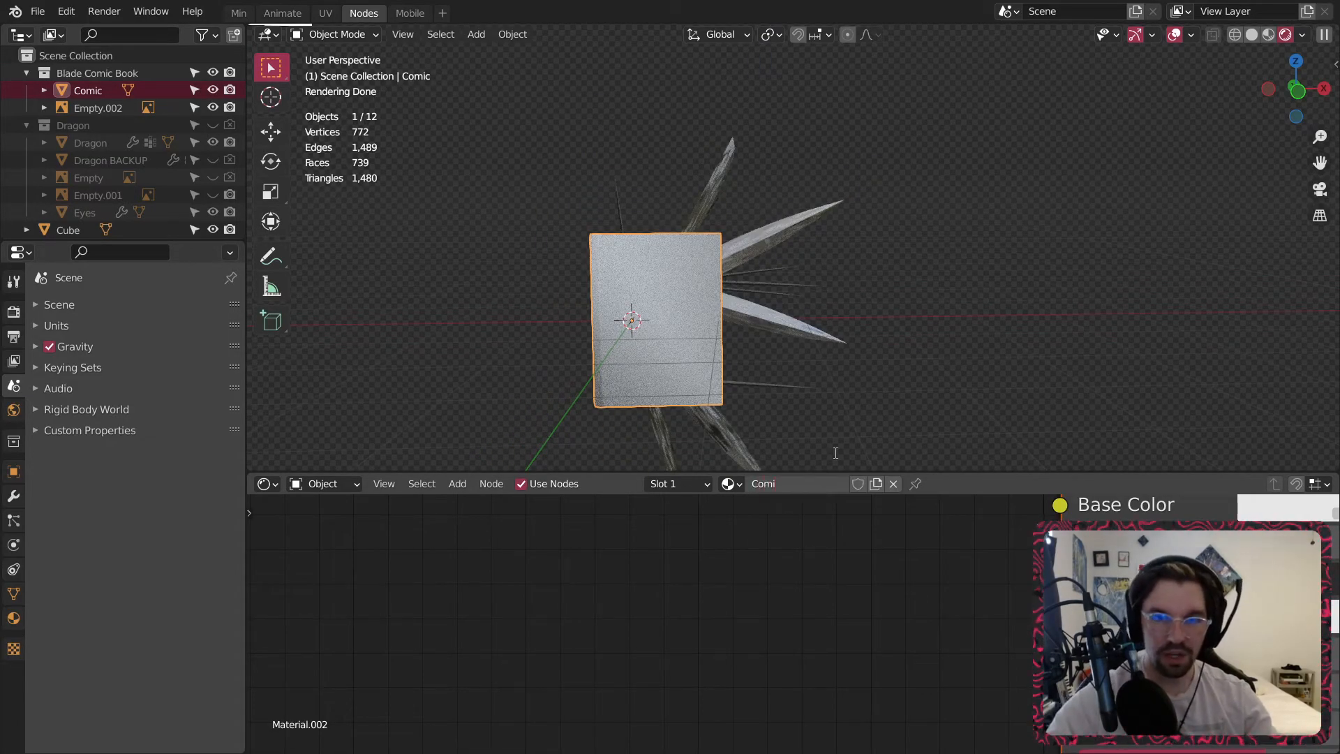
key("Return")
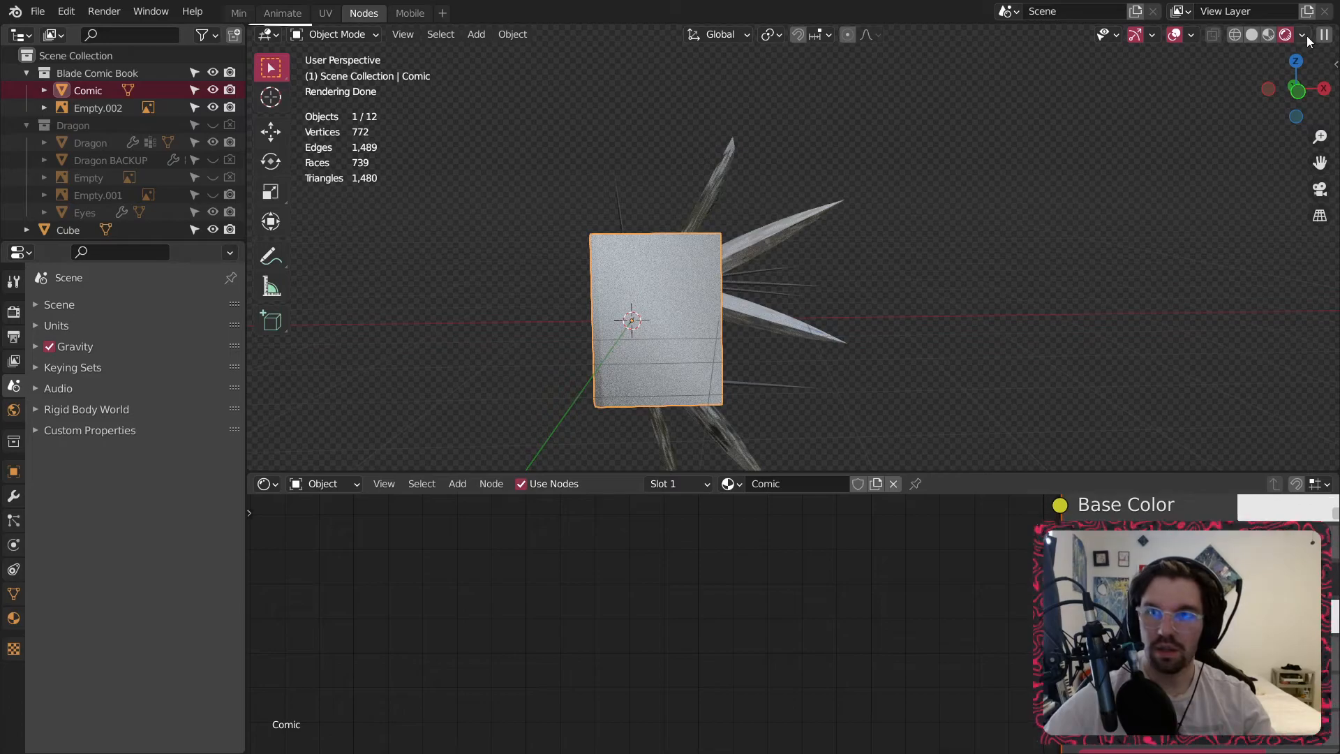
View the book from the front, add an Image Texture node and connect its Color output to the material's Base Color.
left_click(1296, 92)
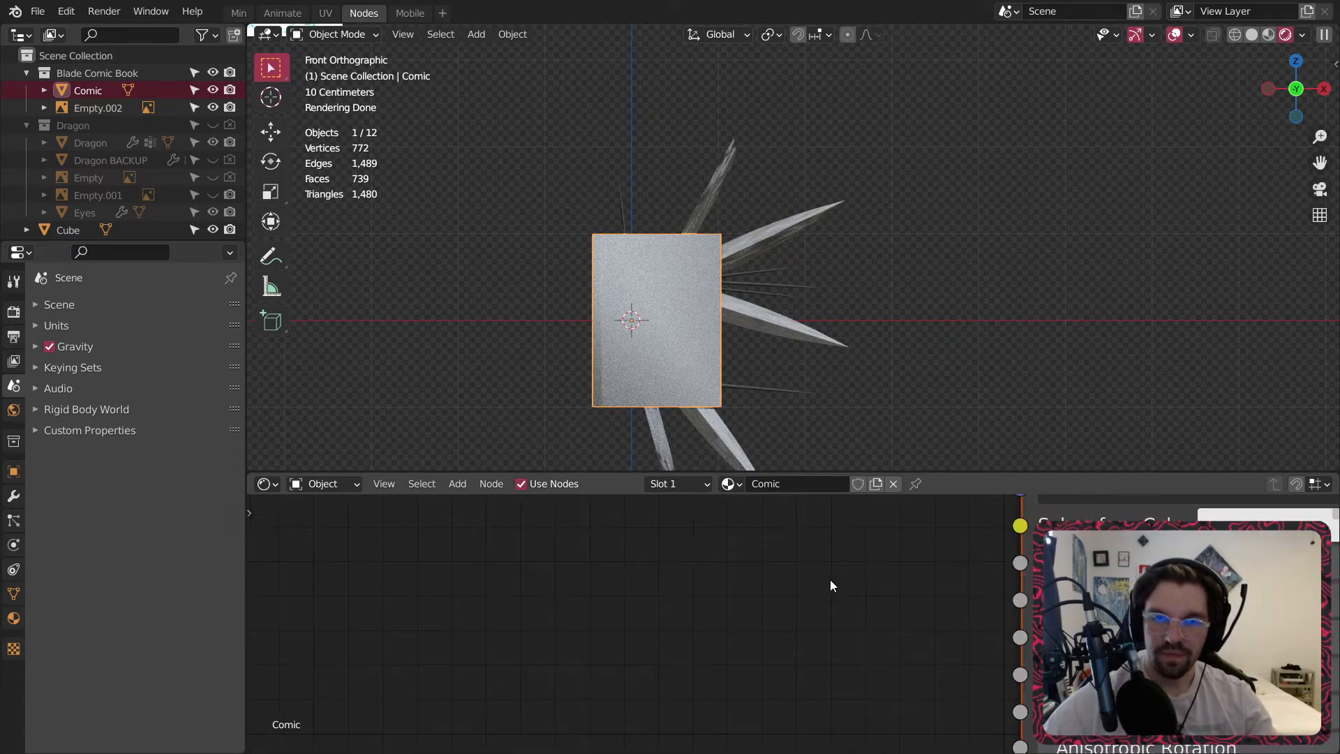
scroll(830, 579, "down", 3)
left_click(469, 484)
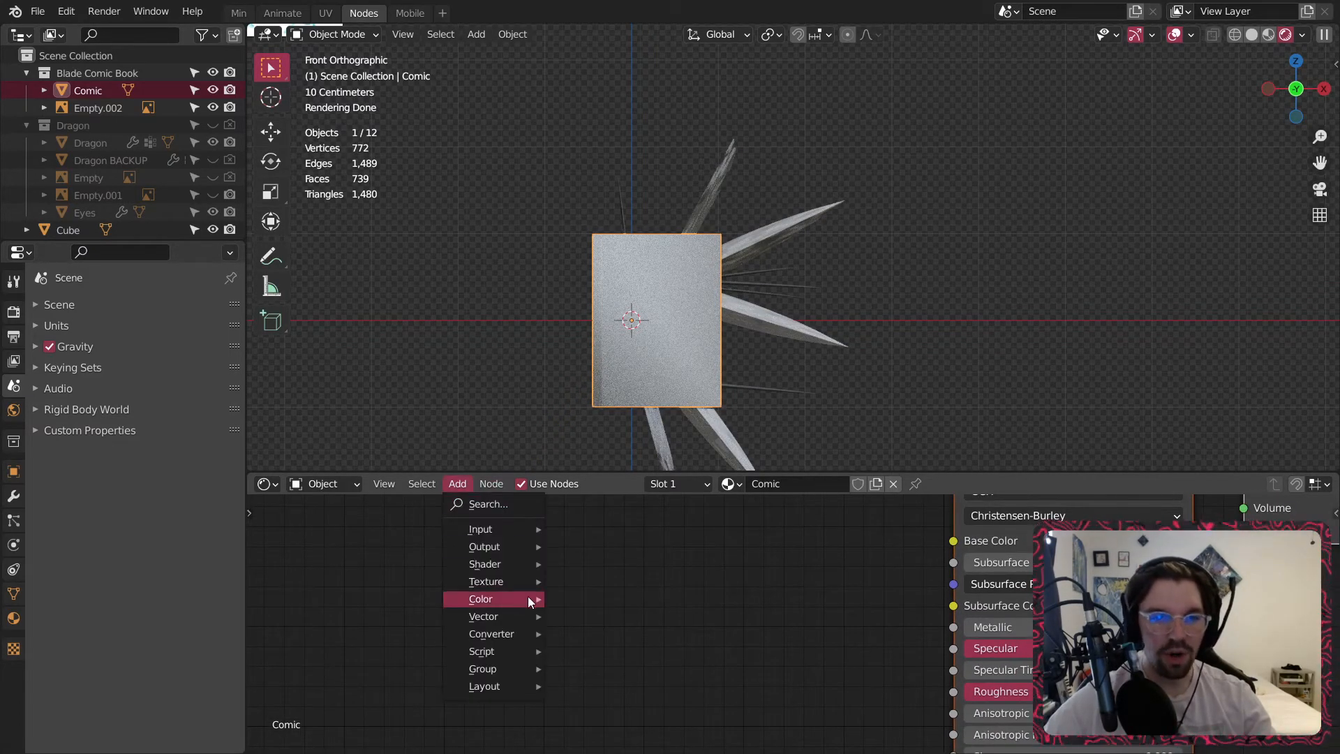
mouse_move(518, 604)
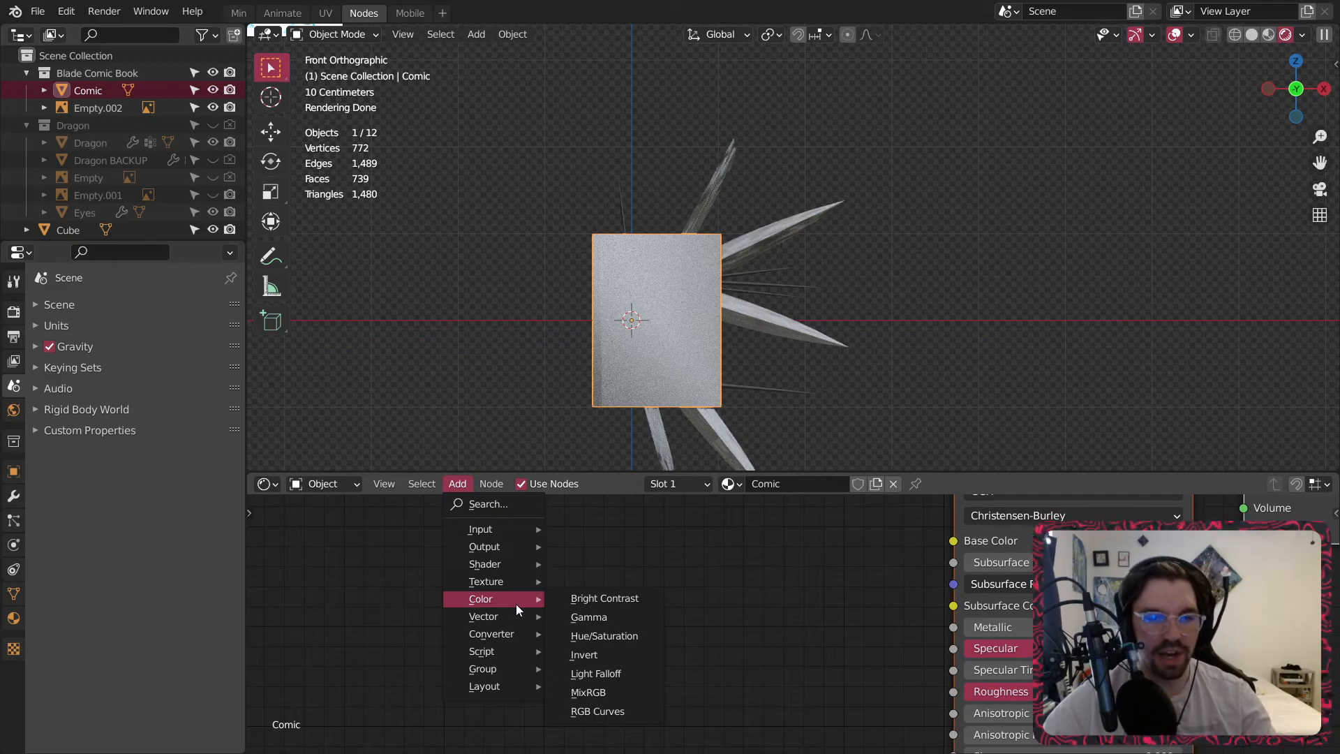
mouse_move(504, 578)
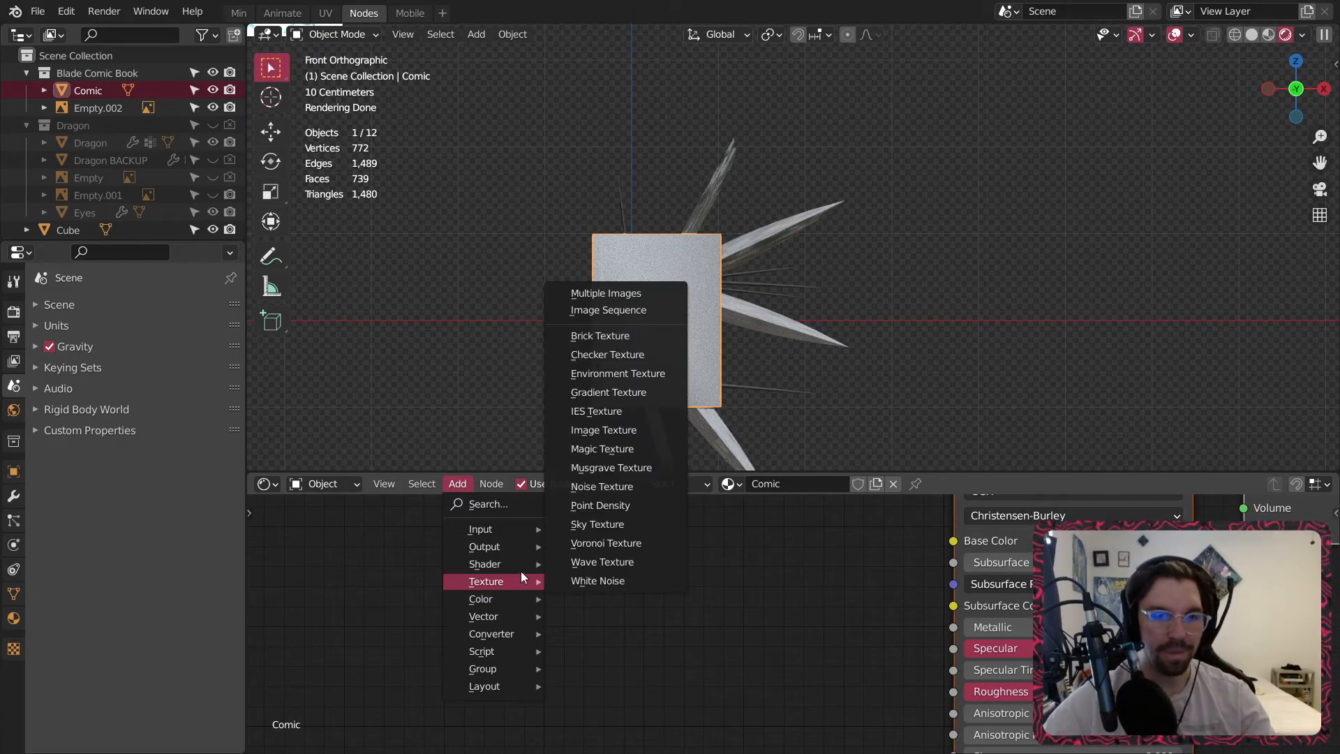
left_click(601, 430)
left_click(769, 583)
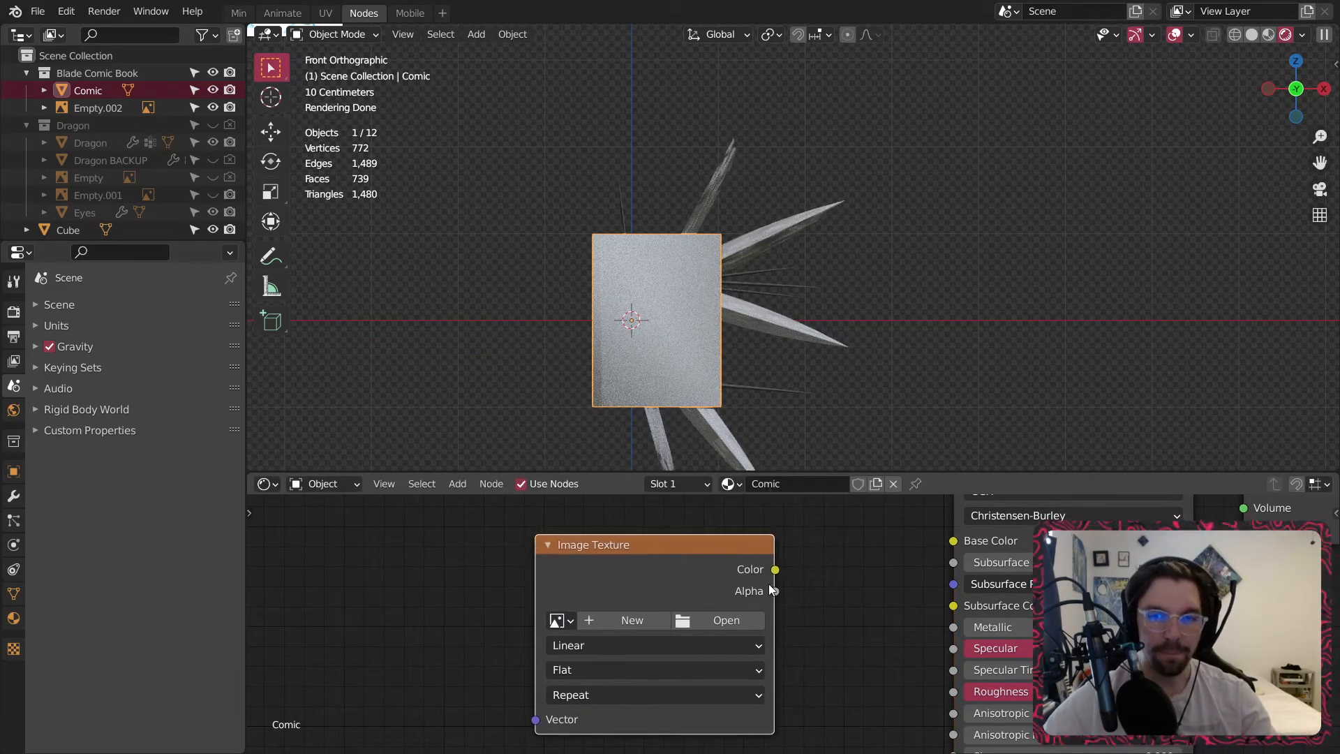
left_click_drag(773, 571, 952, 541)
Move the Image Texture node slightly up and load flumph.png as its image.
left_click_drag(723, 541, 723, 510)
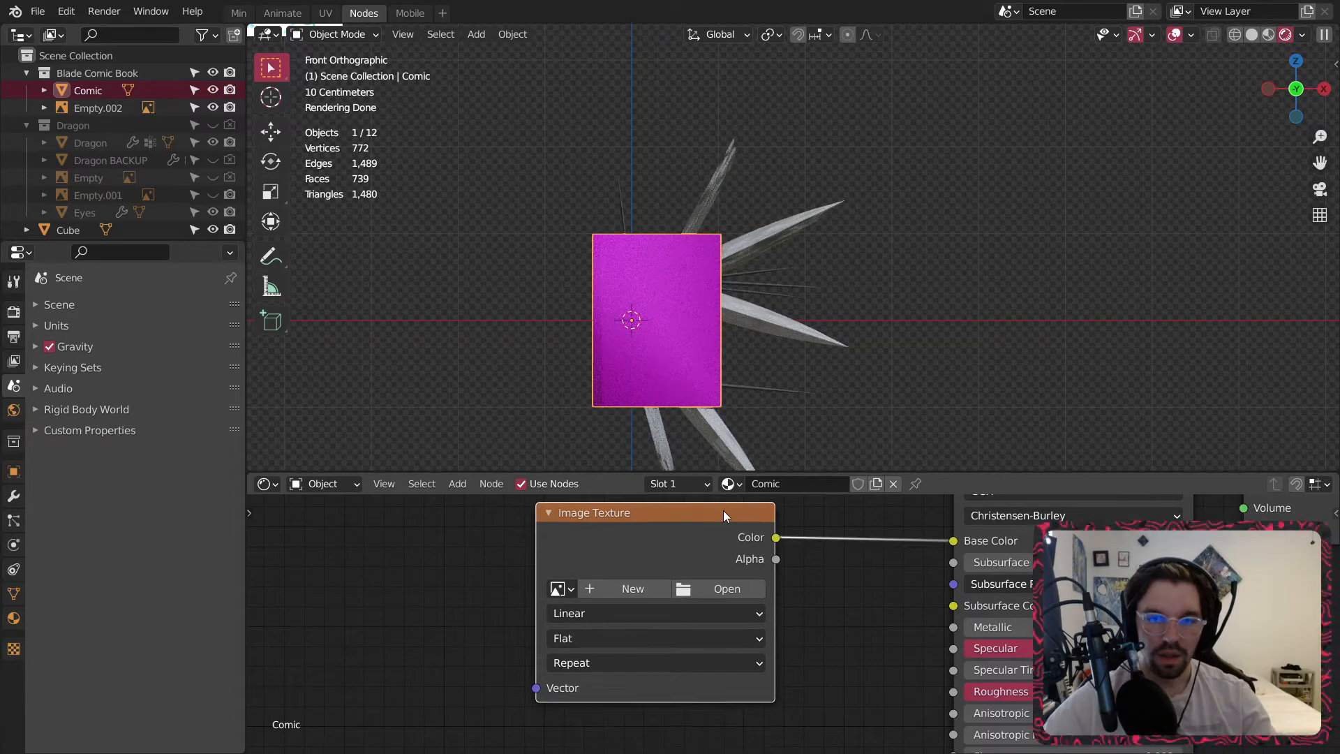
scroll(619, 598, "up", 4)
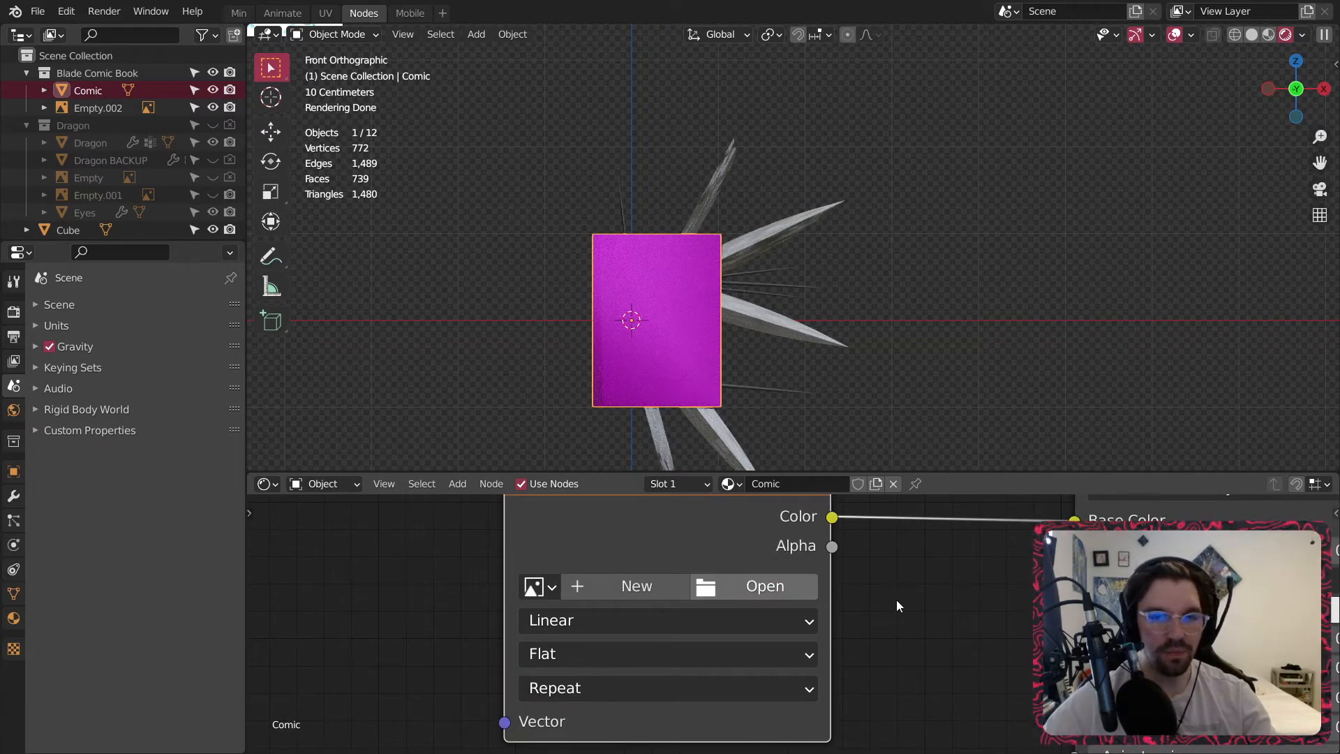
scroll(675, 315, "up", 2)
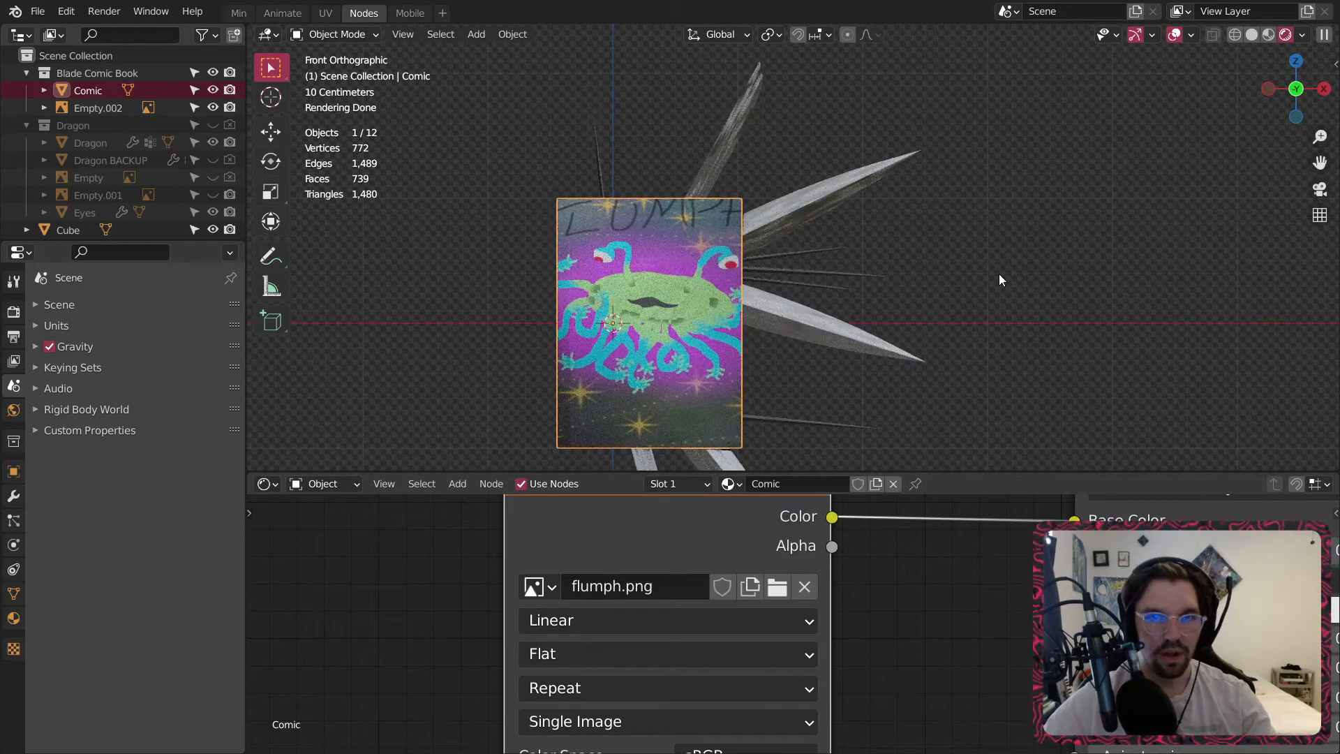
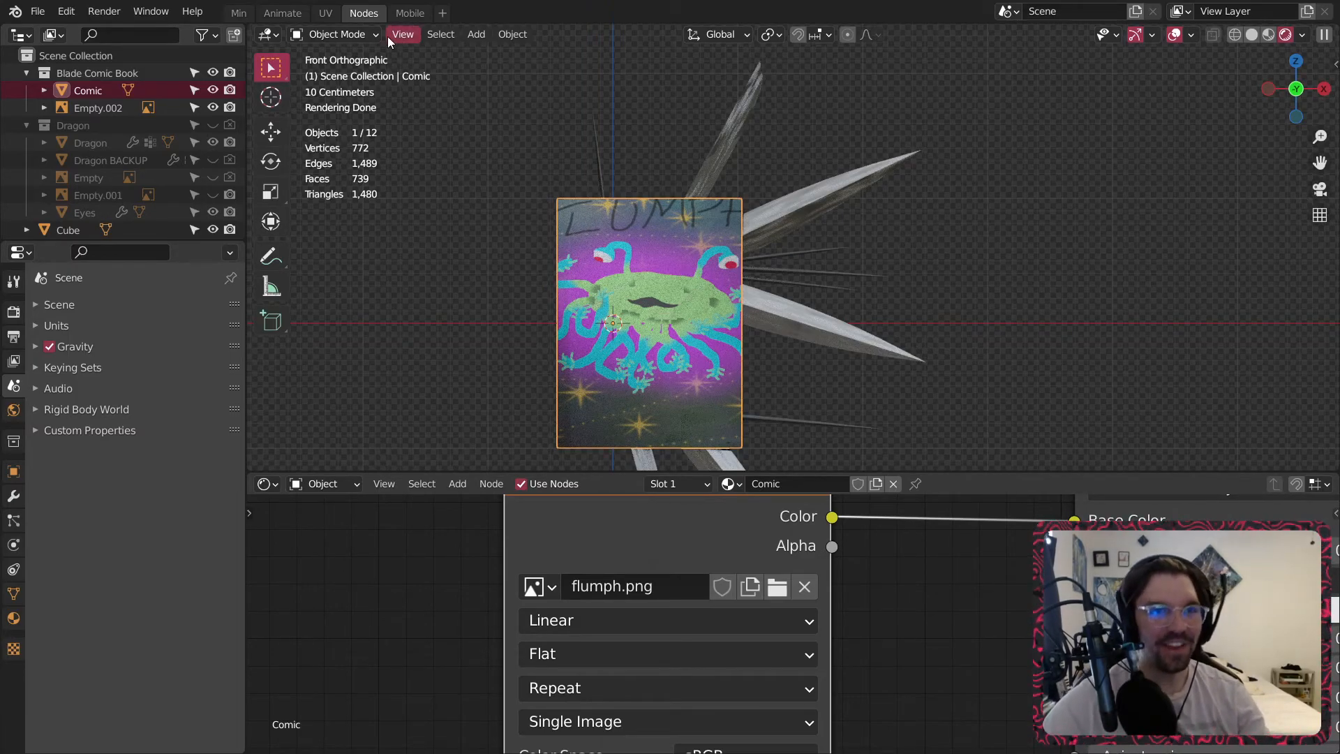
Open the UV editing workspace and put the comic book into Edit Mode.
left_click(325, 14)
scroll(864, 237, "down", 6)
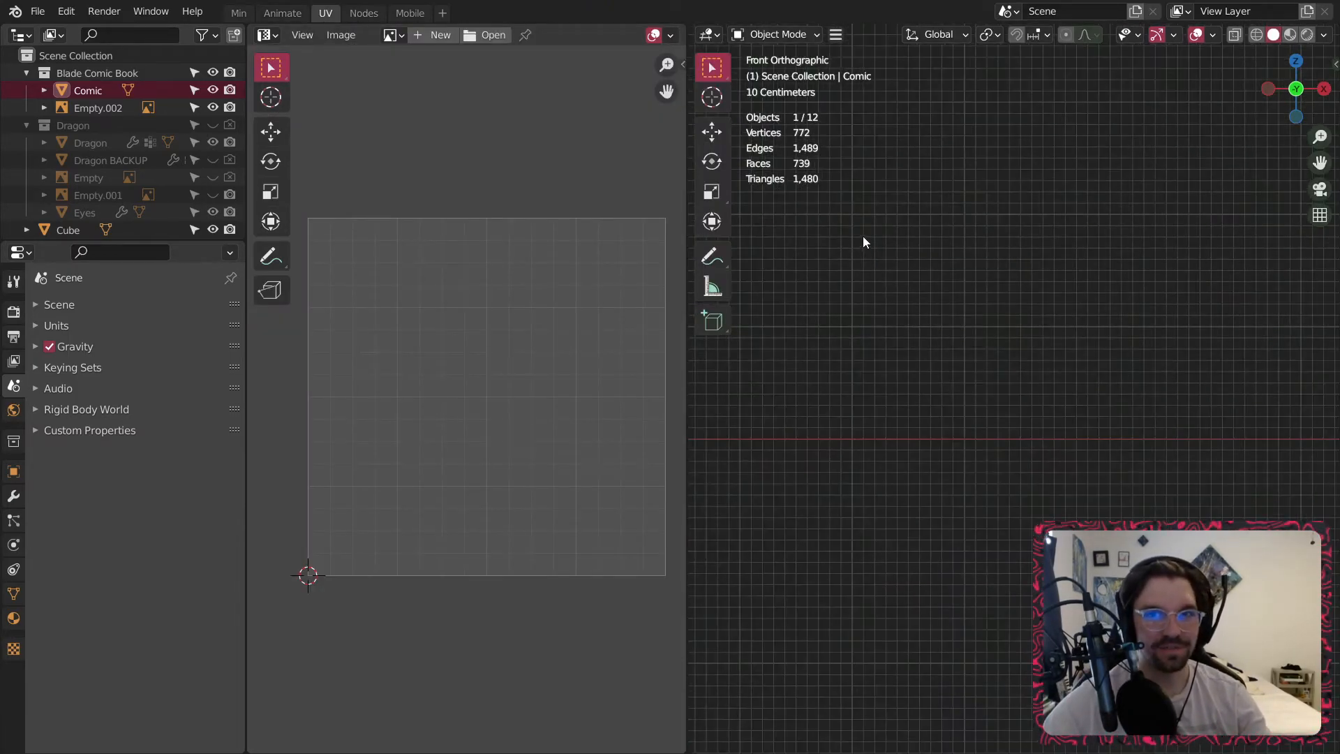
scroll(906, 416, "up", 6)
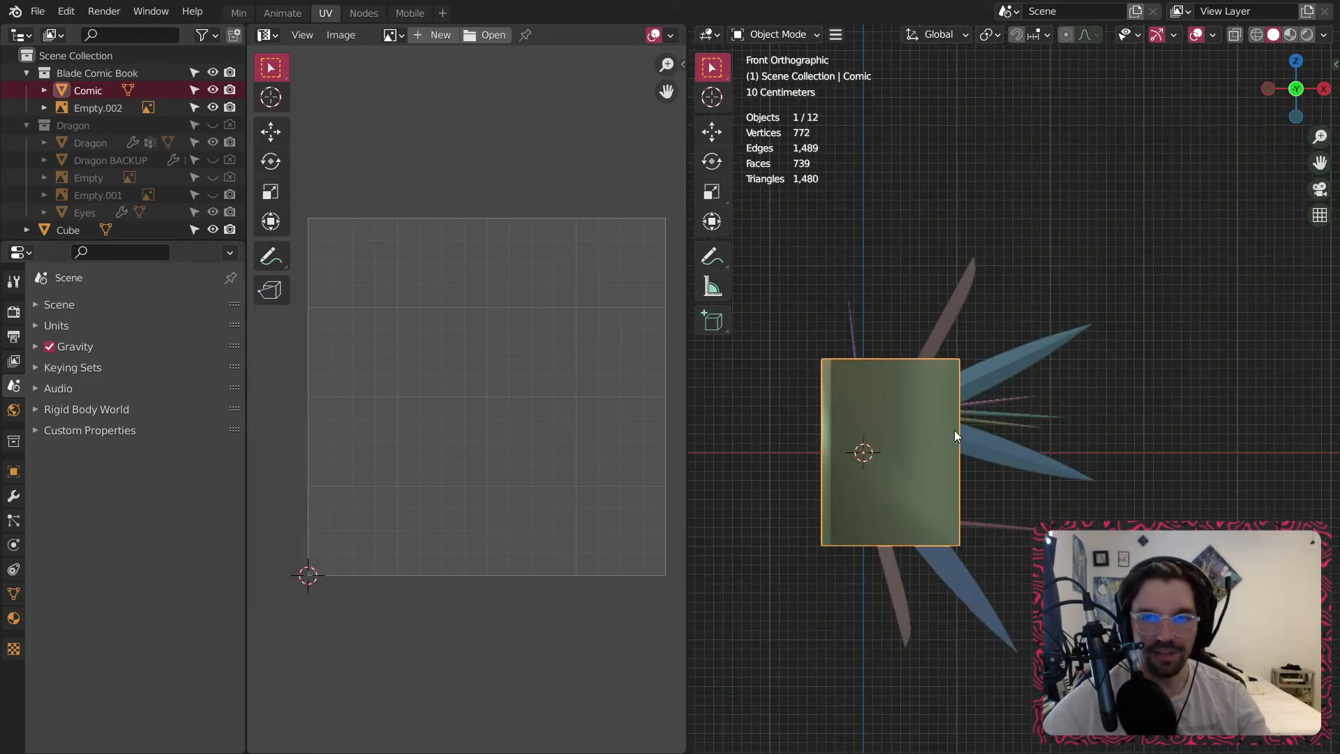
left_click(774, 34)
left_click(776, 73)
scroll(554, 260, "down", 6)
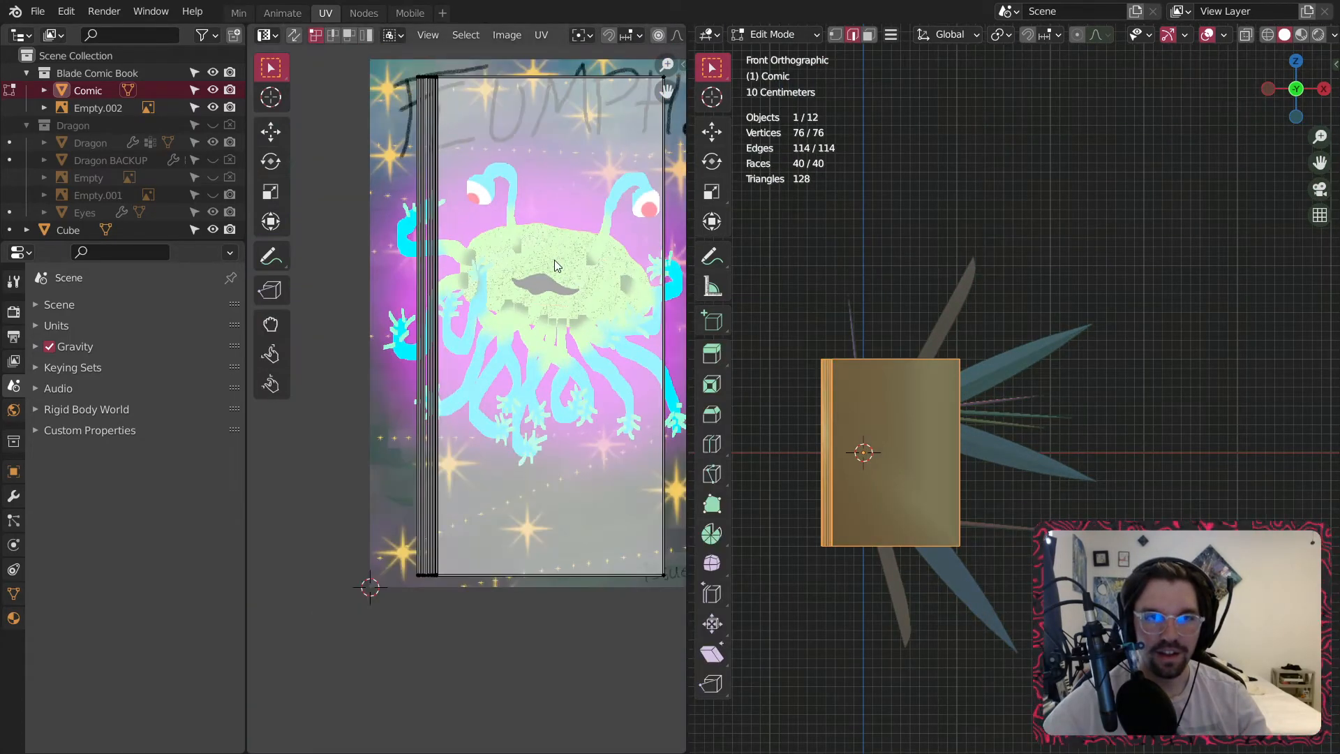
Select all of the book's UVs and stretch them horizontally and vertically to nearly the full size of the flumph image.
scroll(483, 292, "up", 4)
scroll(484, 287, "down", 2)
scroll(433, 244, "up", 1)
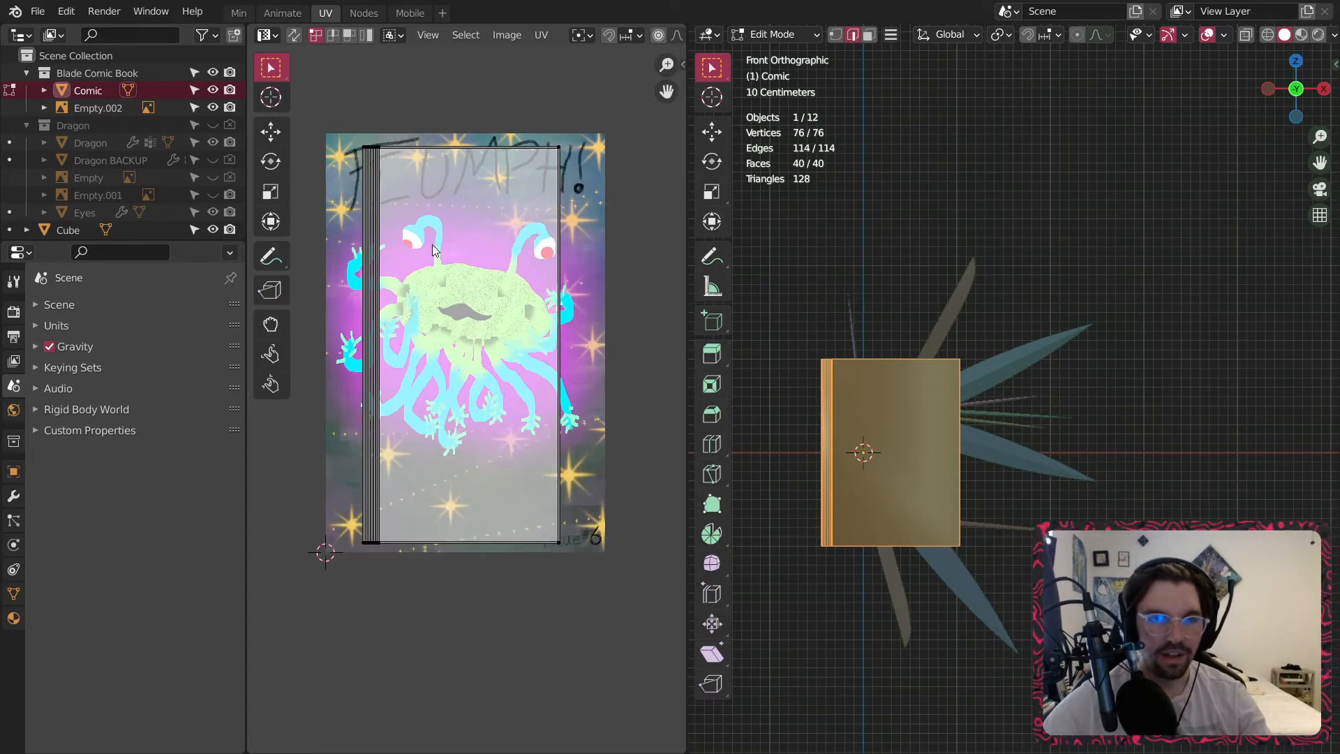
key("a")
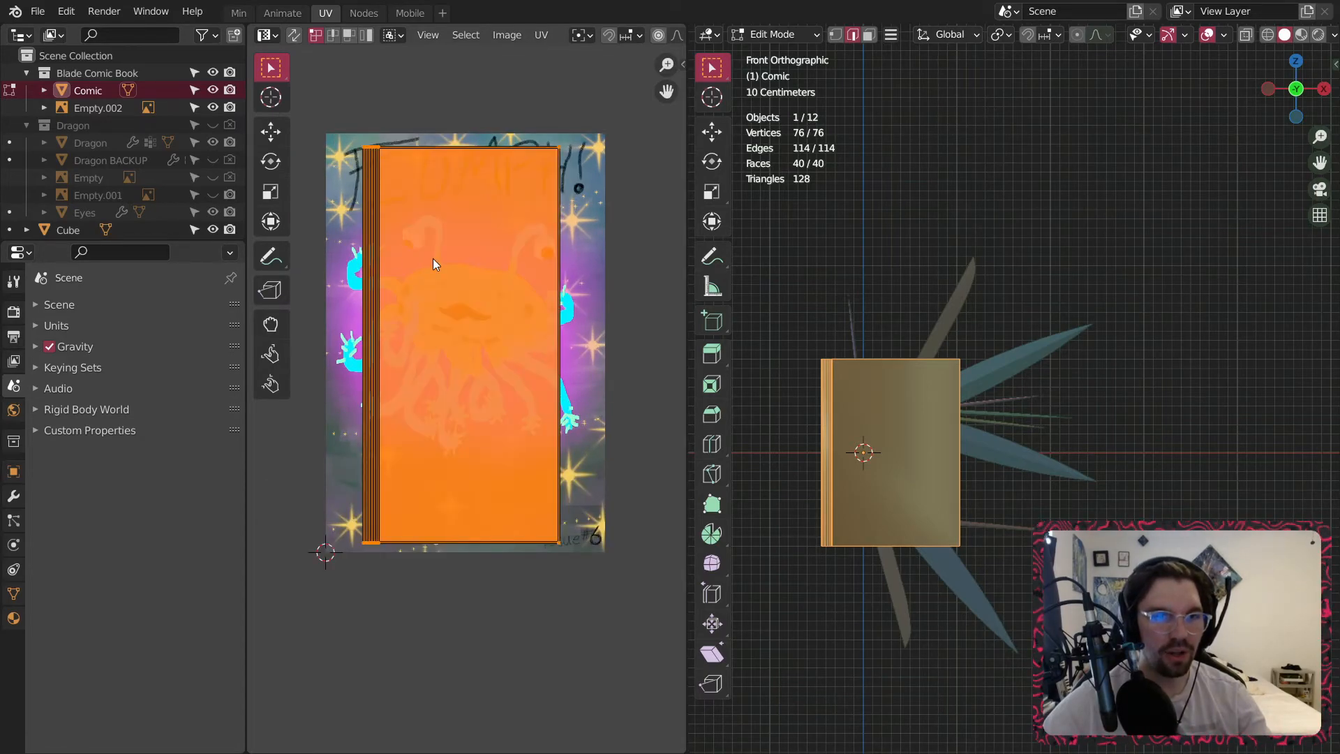
left_click(274, 191)
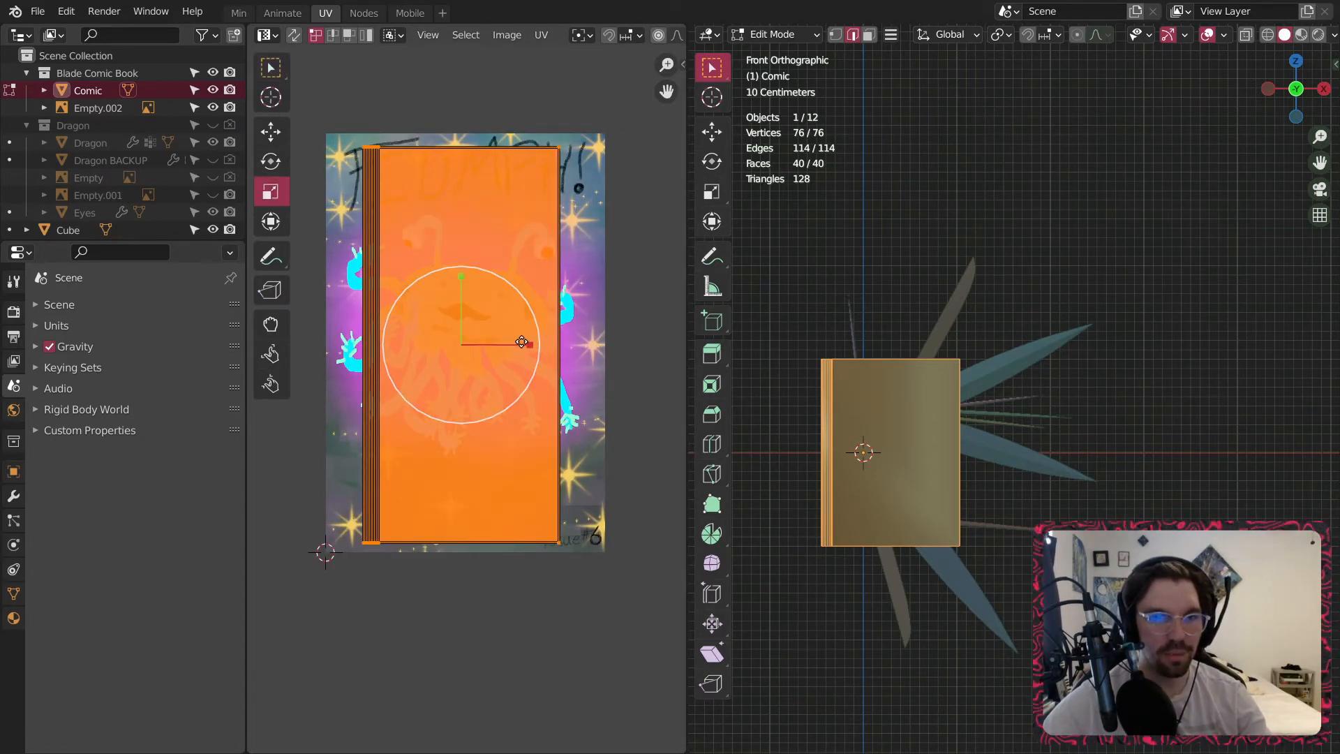
mouse_move(536, 344)
left_mouse_down()
mouse_move(567, 342)
mouse_move(545, 344)
left_mouse_up()
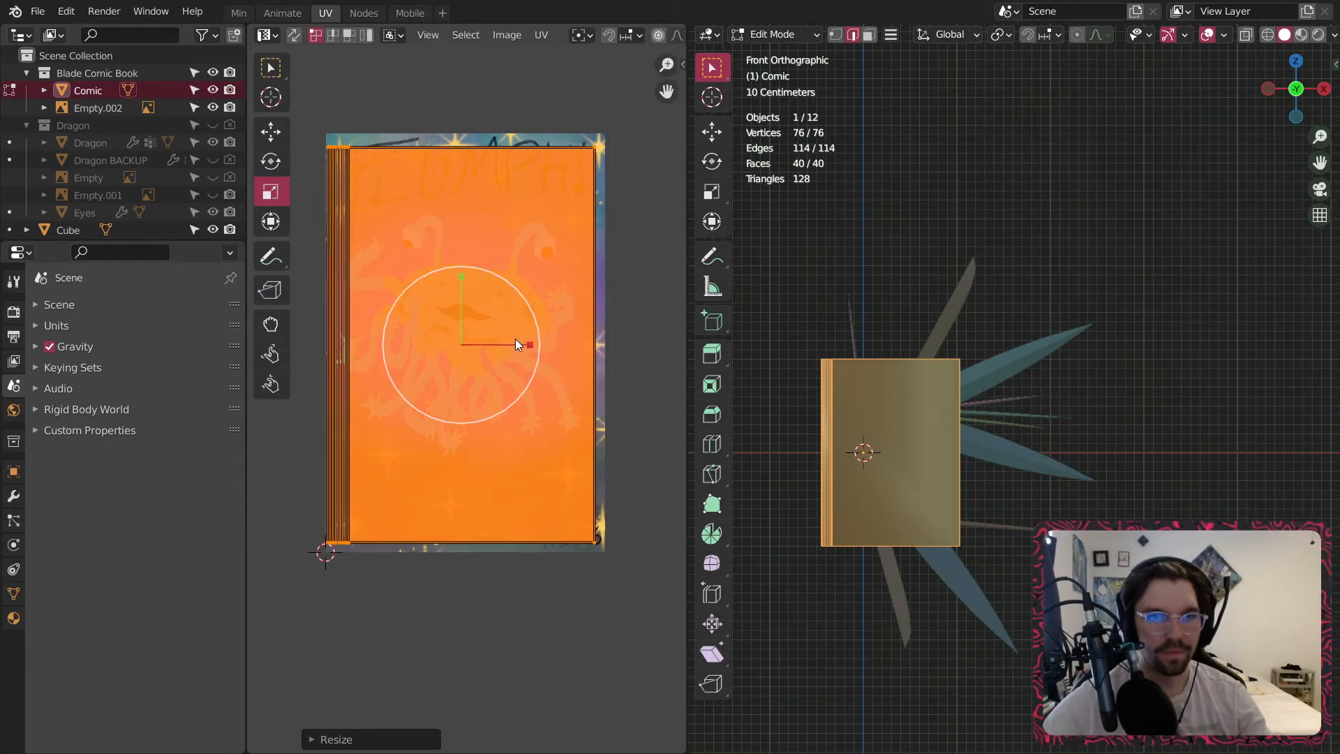
mouse_move(462, 280)
left_mouse_down()
mouse_move(446, 273)
mouse_move(460, 276)
left_mouse_up()
Move the UVs slightly to fit over the flumph image, return the book to Object Mode in the Nodes workspace and deselect it.
left_click(271, 131)
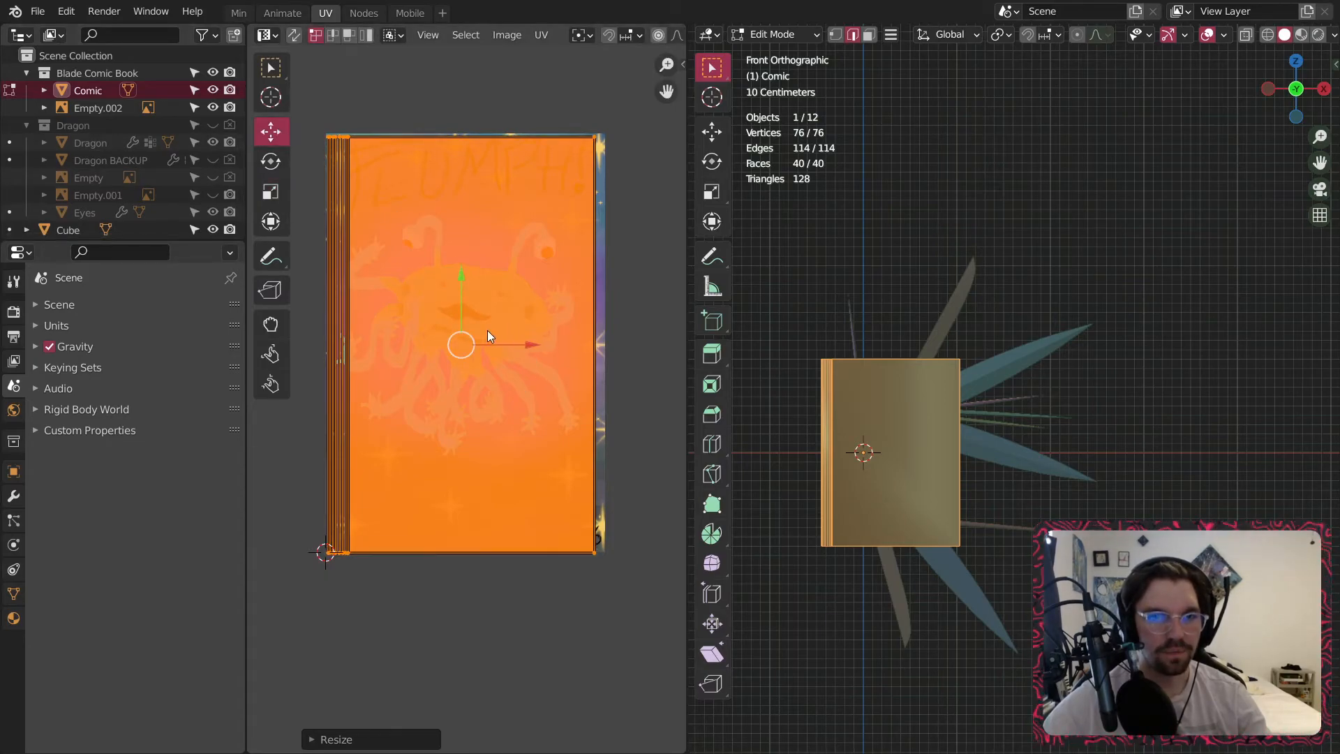
left_click_drag(461, 344, 478, 332)
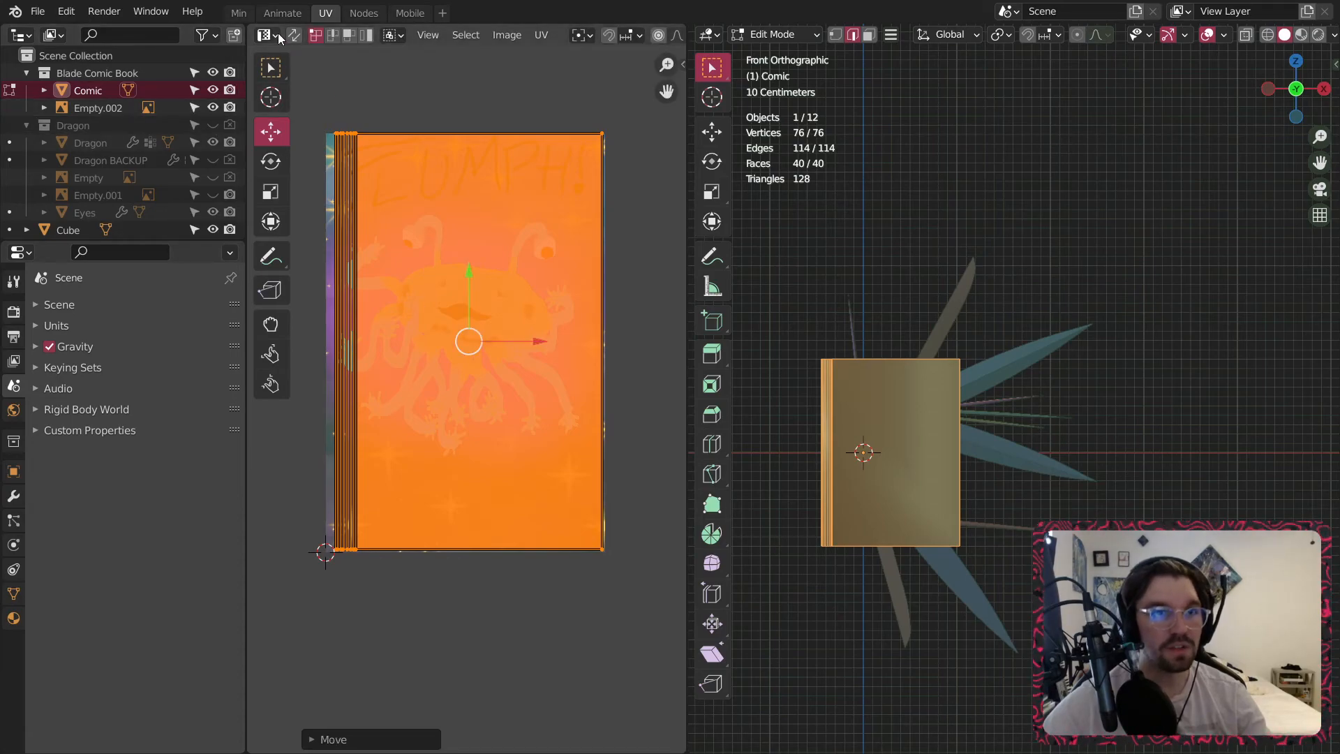
left_click(371, 10)
left_click(328, 36)
left_click(349, 53)
left_click(448, 276)
scroll(614, 314, "up", 1)
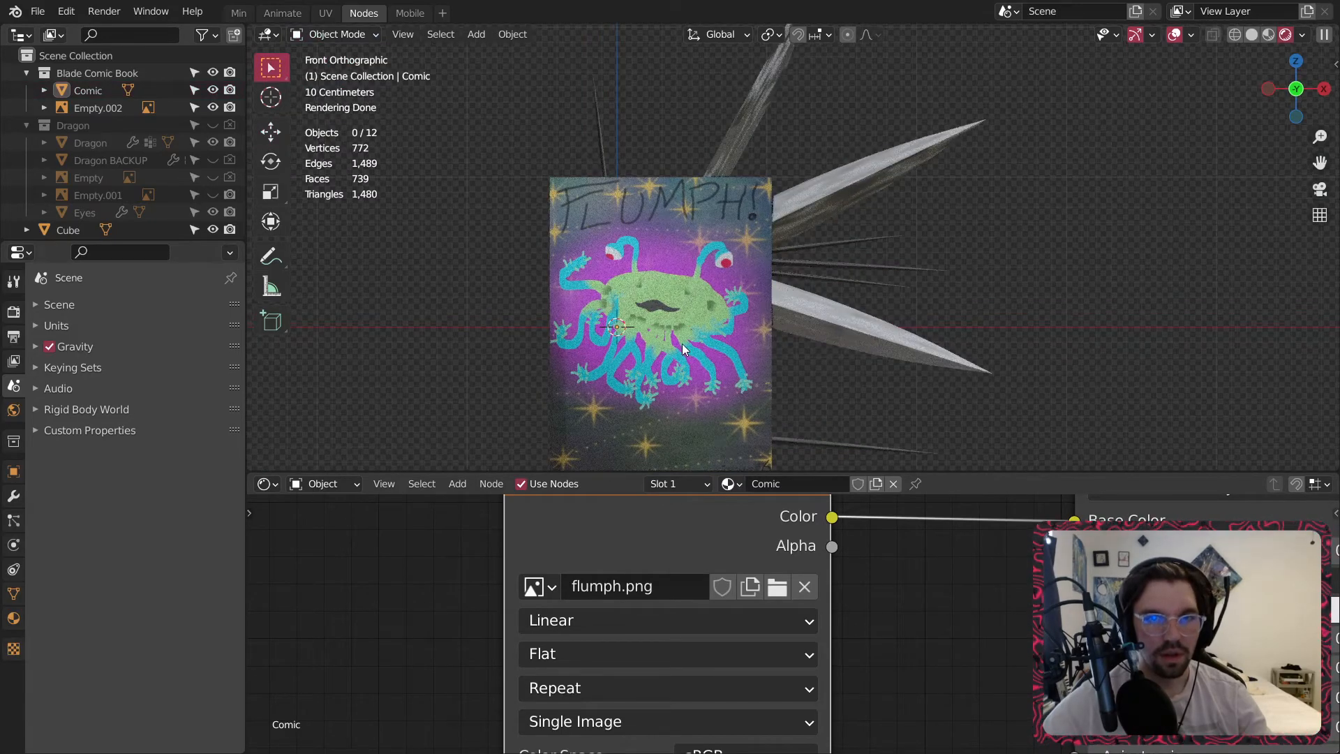
Select the comic book and set its Comic material's Roughness to 0.3.
middle_click_drag(680, 346, 660, 208, "shift")
scroll(659, 206, "up", 2)
left_click(655, 204)
middle_click_drag(957, 718, 682, 602)
middle_click_drag(940, 621, 641, 573)
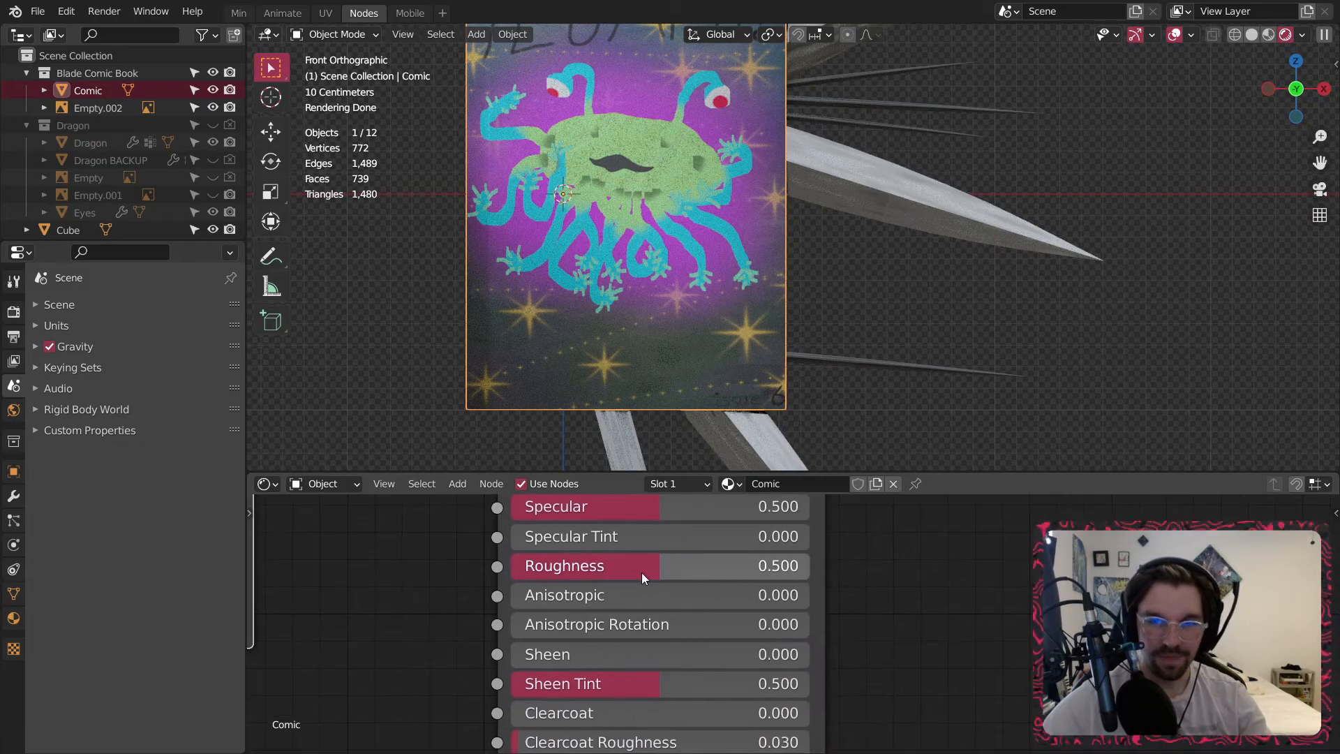
scroll(649, 564, "up", 1)
left_click(654, 564)
type("0.3")
key("Return")
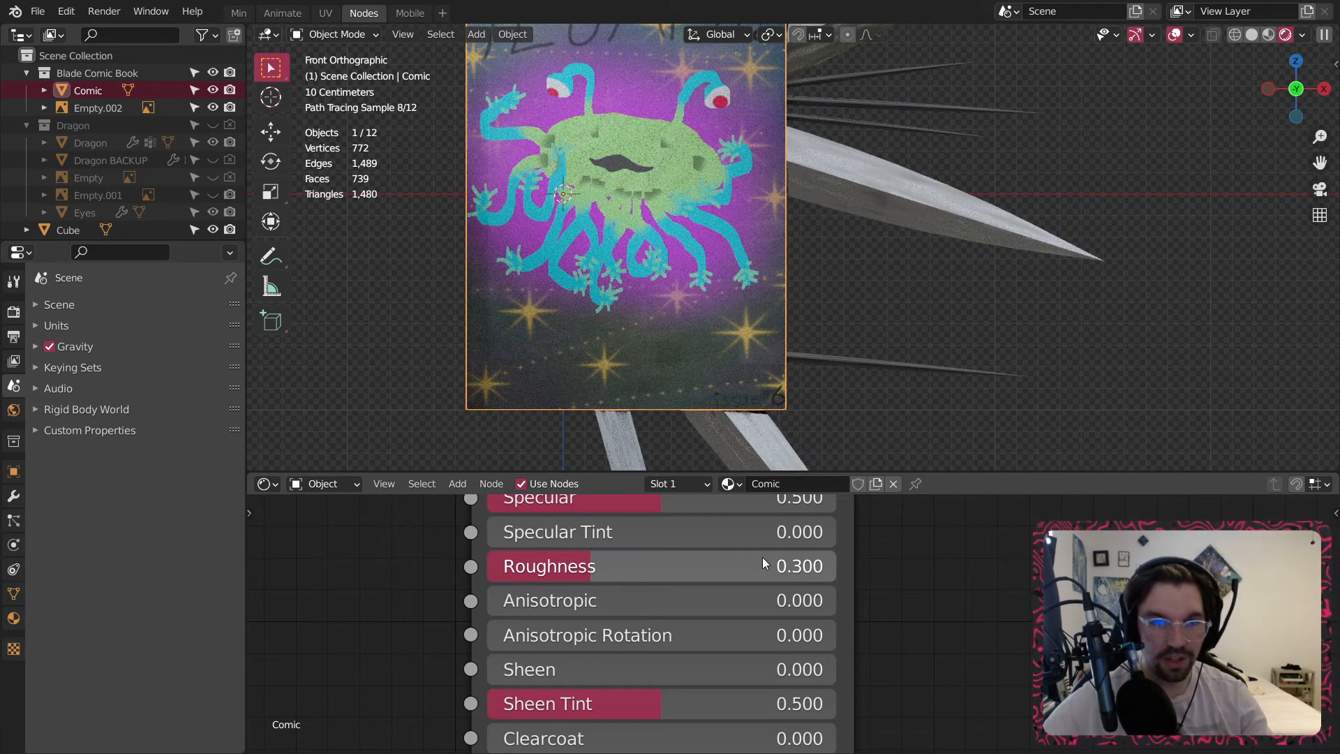
Raise the Comic material's Sheen and Clearcoat to 1.
middle_click_drag(624, 672, 604, 627)
left_click_drag(605, 627, 866, 621)
middle_click_drag(513, 691, 532, 632)
left_click_drag(532, 631, 846, 633)
Set the Comic material's Roughness to 0.5 and its Specular to 0.2.
middle_click_drag(744, 577, 756, 743)
middle_click_drag(632, 651, 634, 674)
left_click(618, 665)
type(".5")
key("Return")
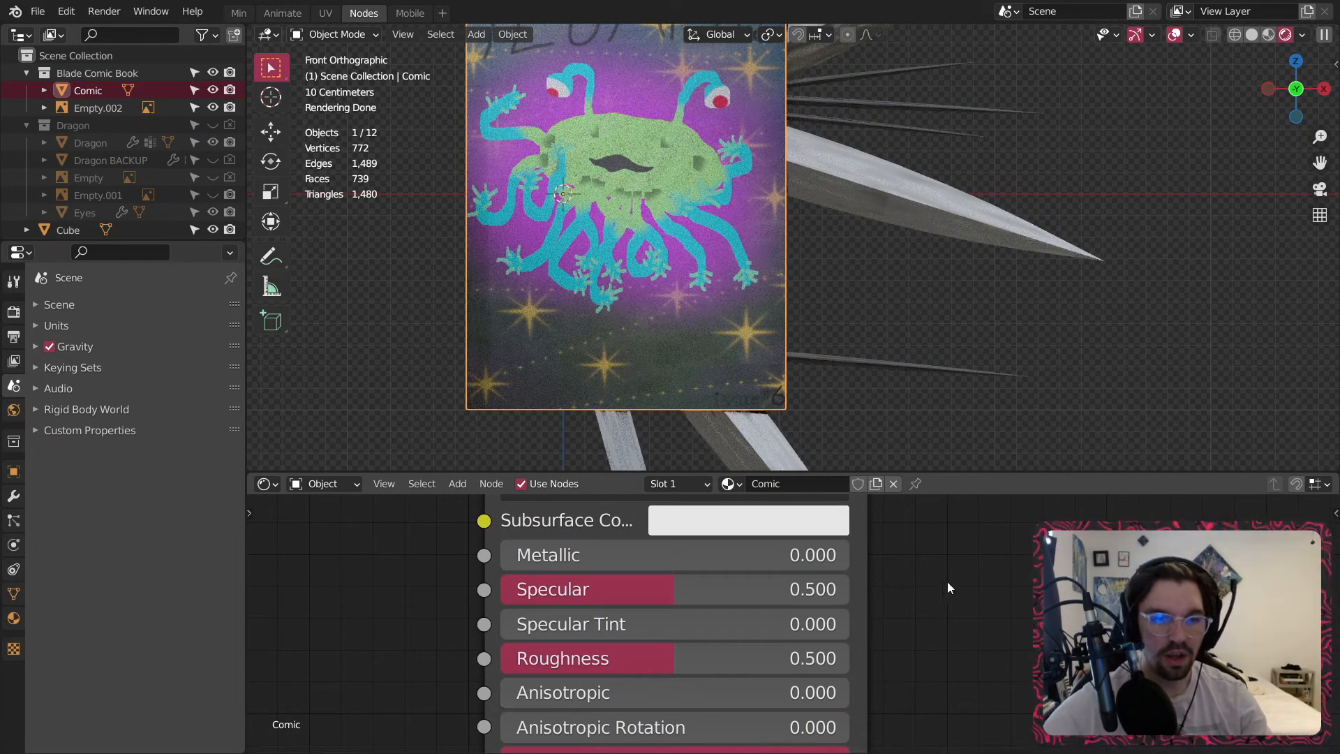
left_click(659, 587)
type(".2")
key("Return")
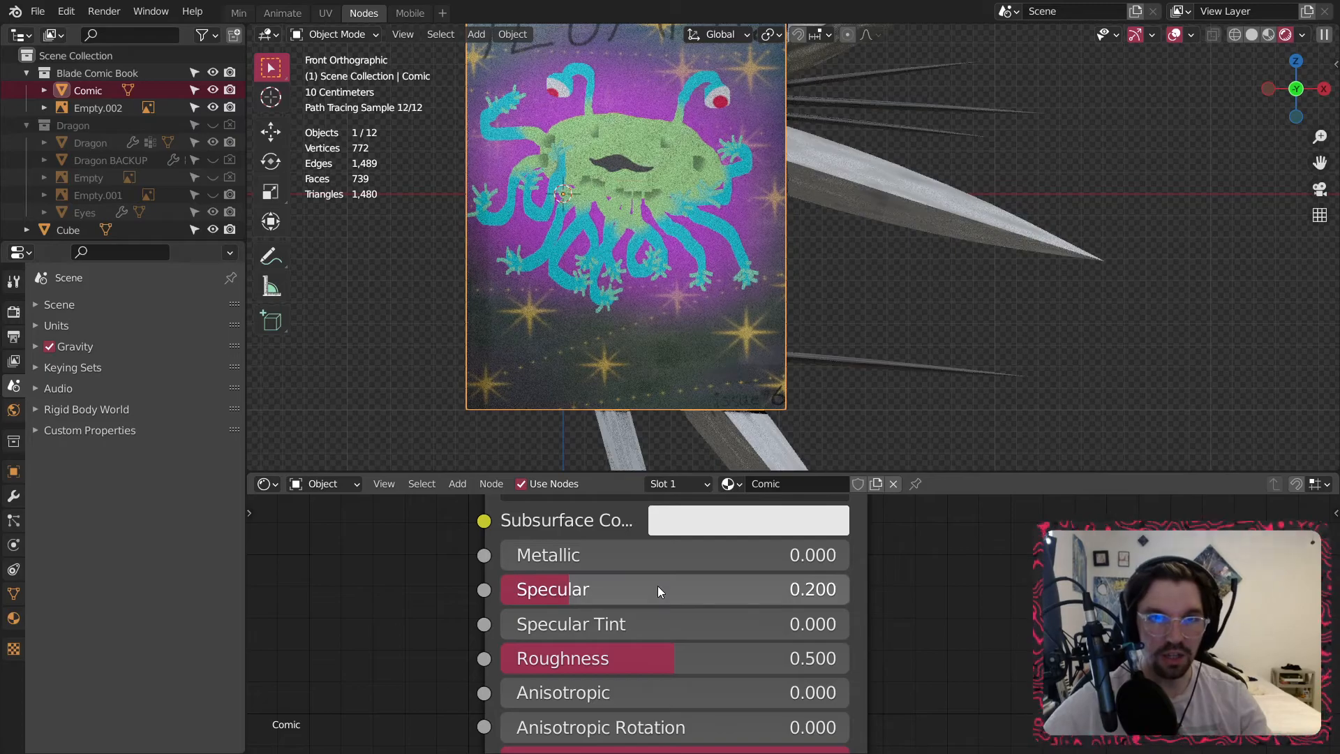
Raise the Comic material's Sheen Tint to 1 and deselect the comic book.
scroll(705, 671, "down", 1)
middle_click_drag(705, 671, 707, 446)
left_click_drag(714, 557, 857, 562)
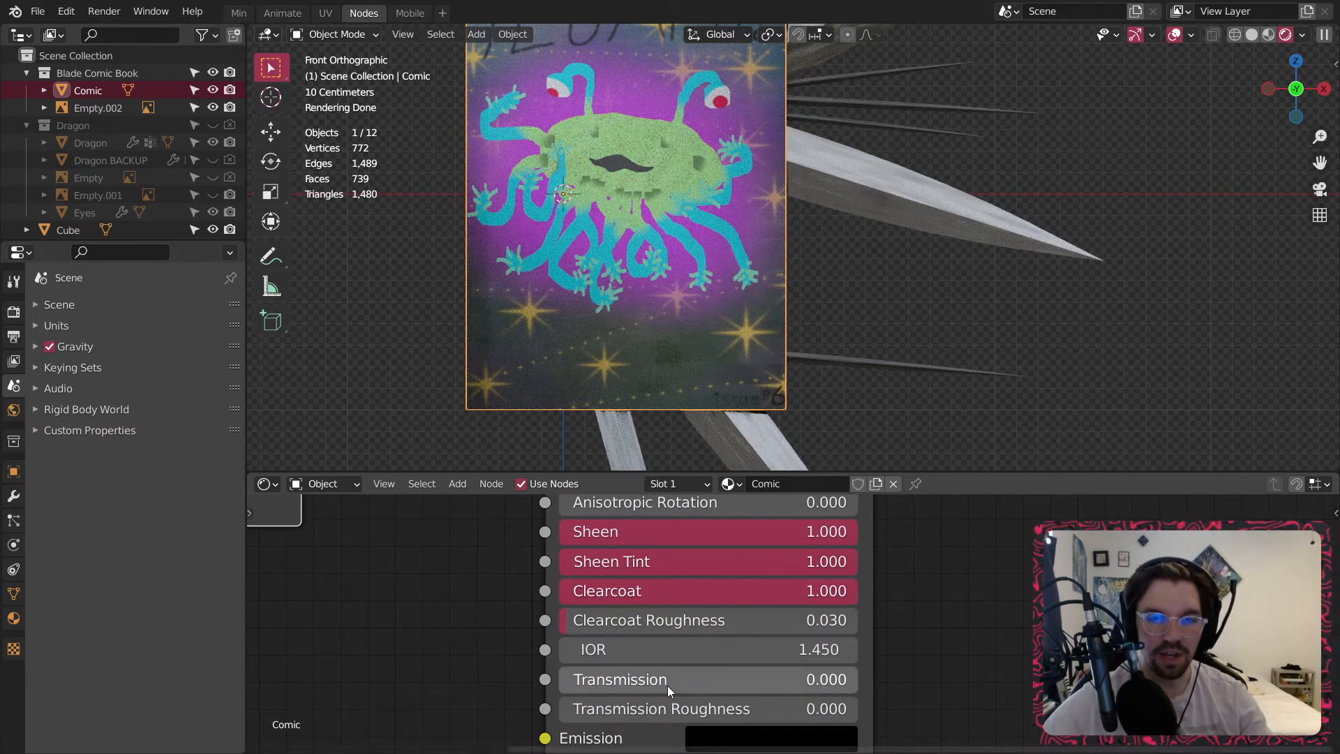
middle_click_drag(690, 607, 680, 710)
scroll(705, 642, "down", 3)
middle_click_drag(721, 543, 704, 642)
middle_click_drag(566, 575, 647, 648)
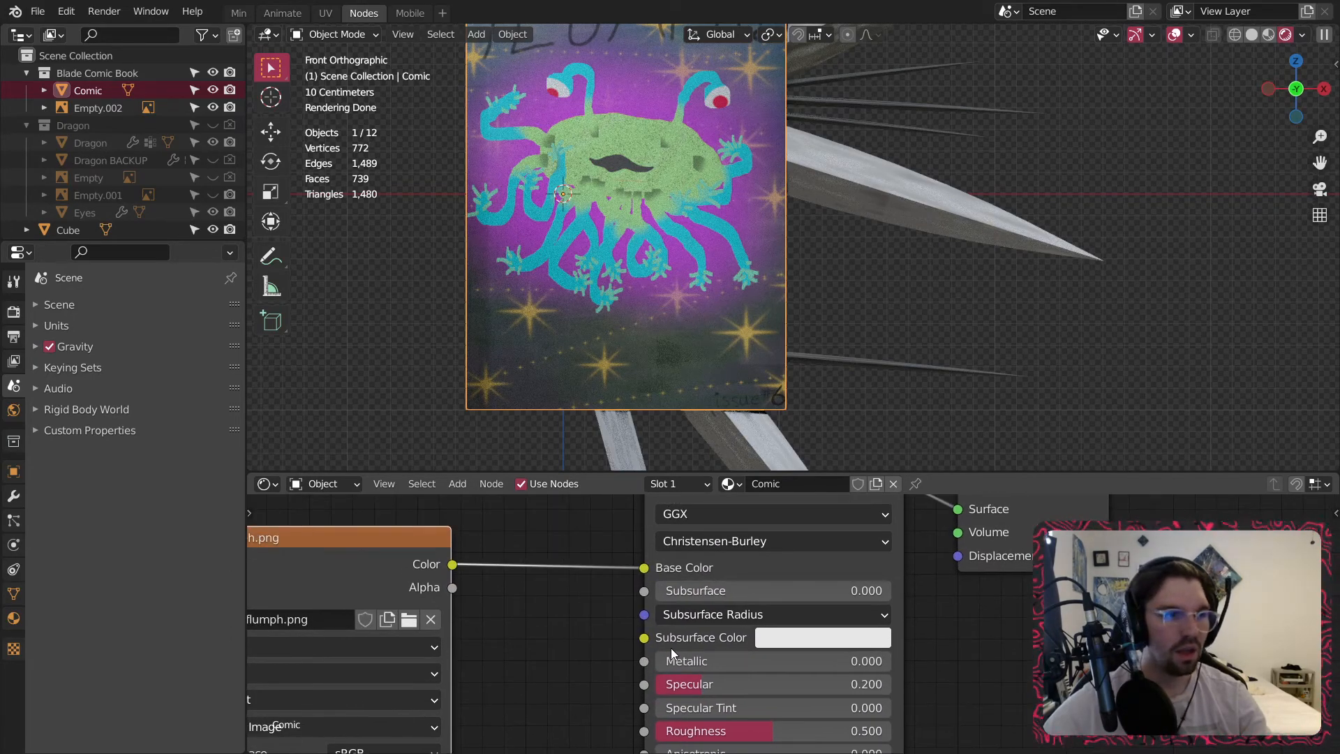
left_click(847, 222)
middle_click_drag(871, 188, 841, 258, "shift")
scroll(840, 257, "down", 2)
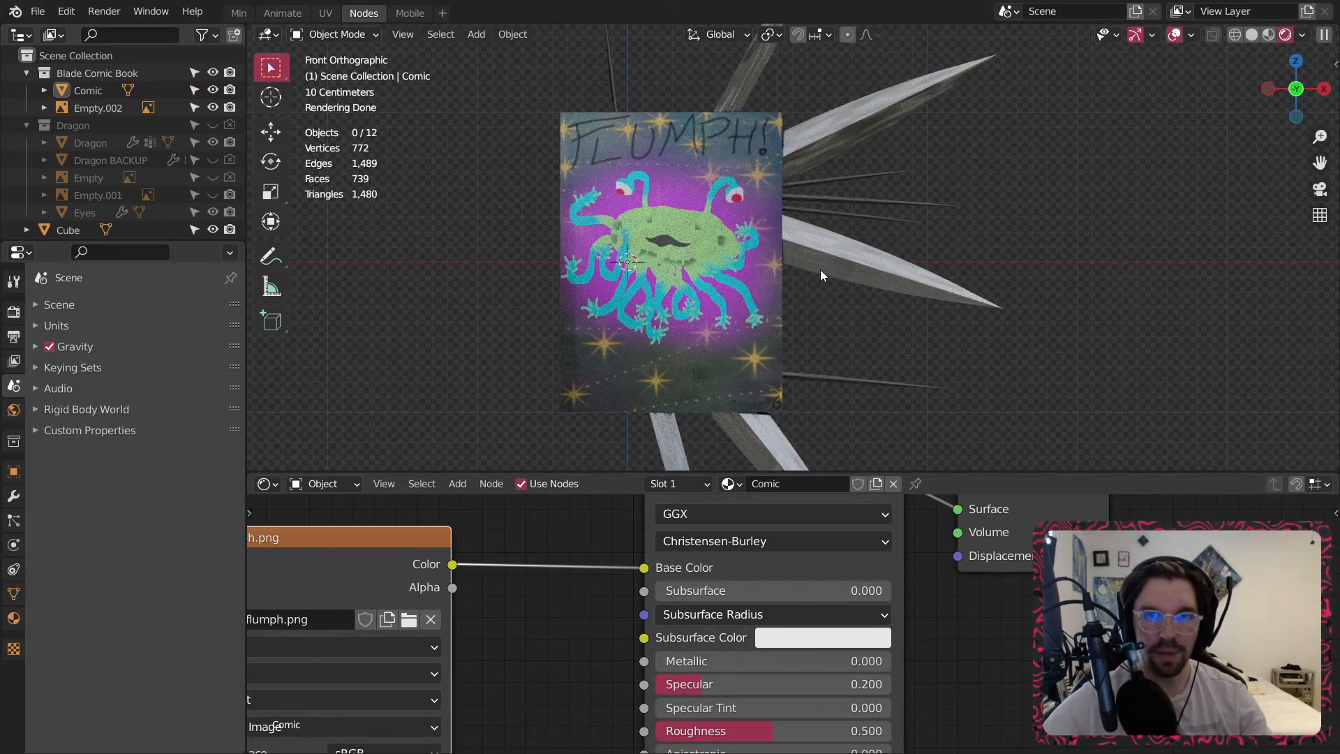
scroll(820, 270, "down", 1)
middle_click_drag(820, 261, 756, 263, "shift")
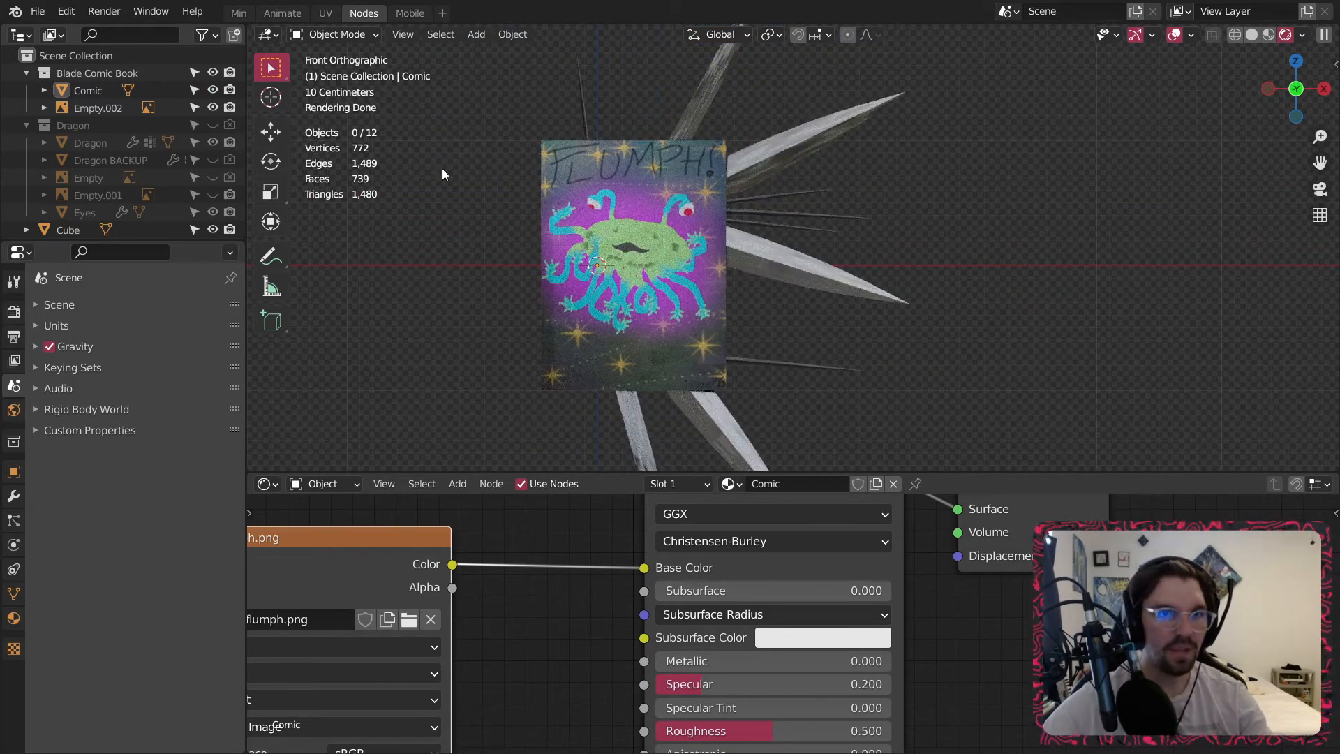
Add a UV sphere at the world origin and scale it down by a factor of about 0.139.
left_click(476, 34)
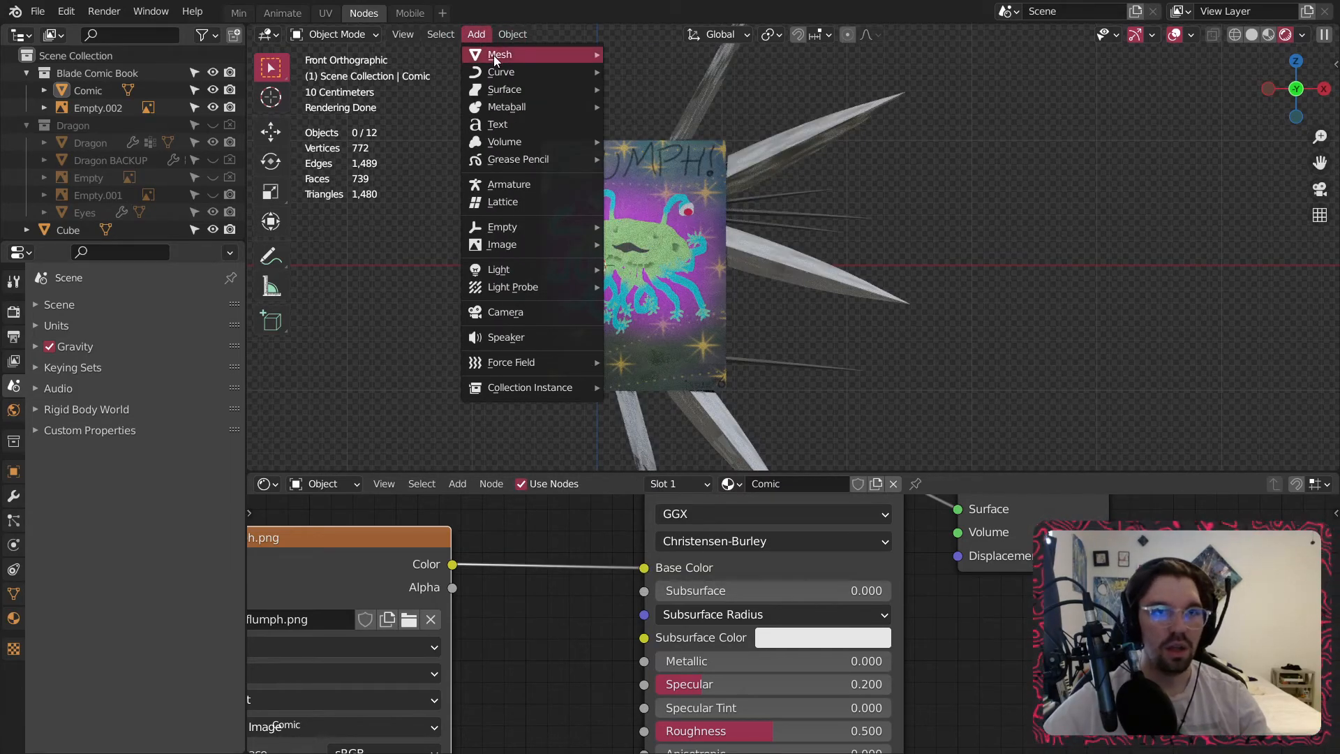
mouse_move(499, 55)
left_click(682, 105)
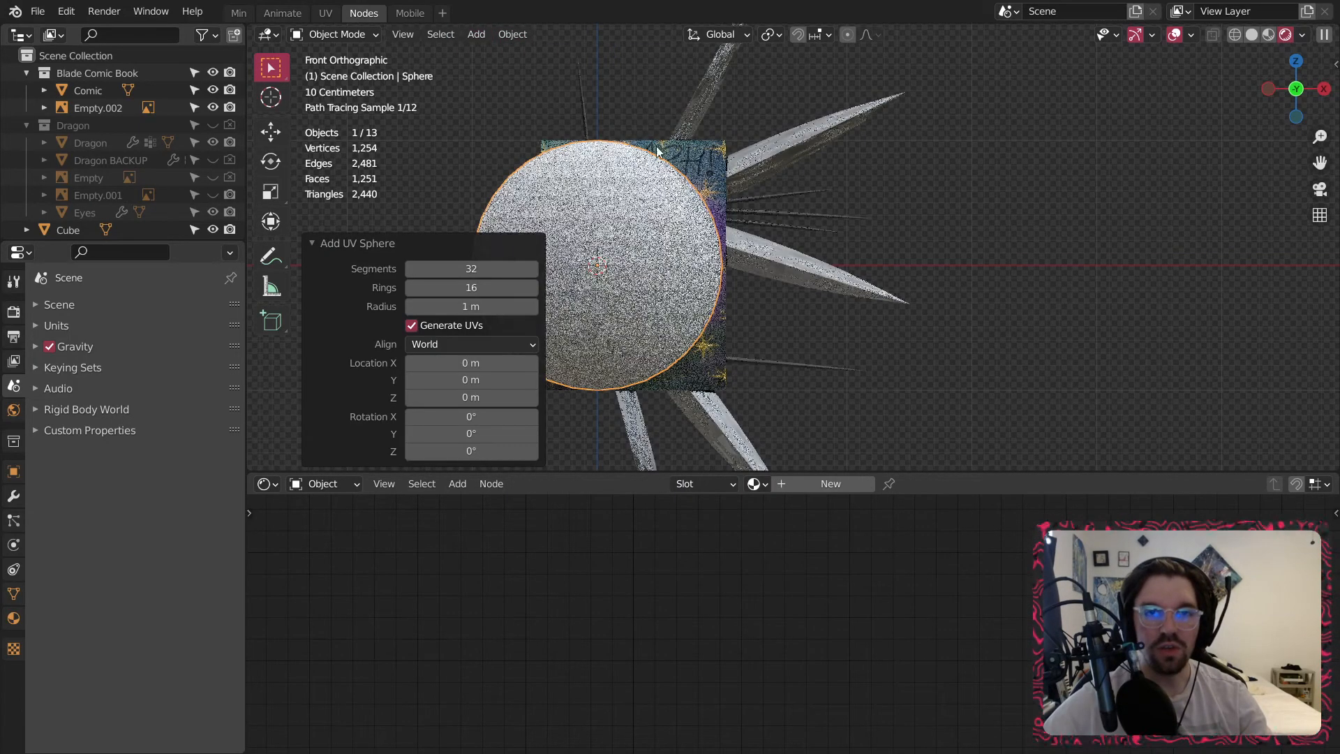
key("s")
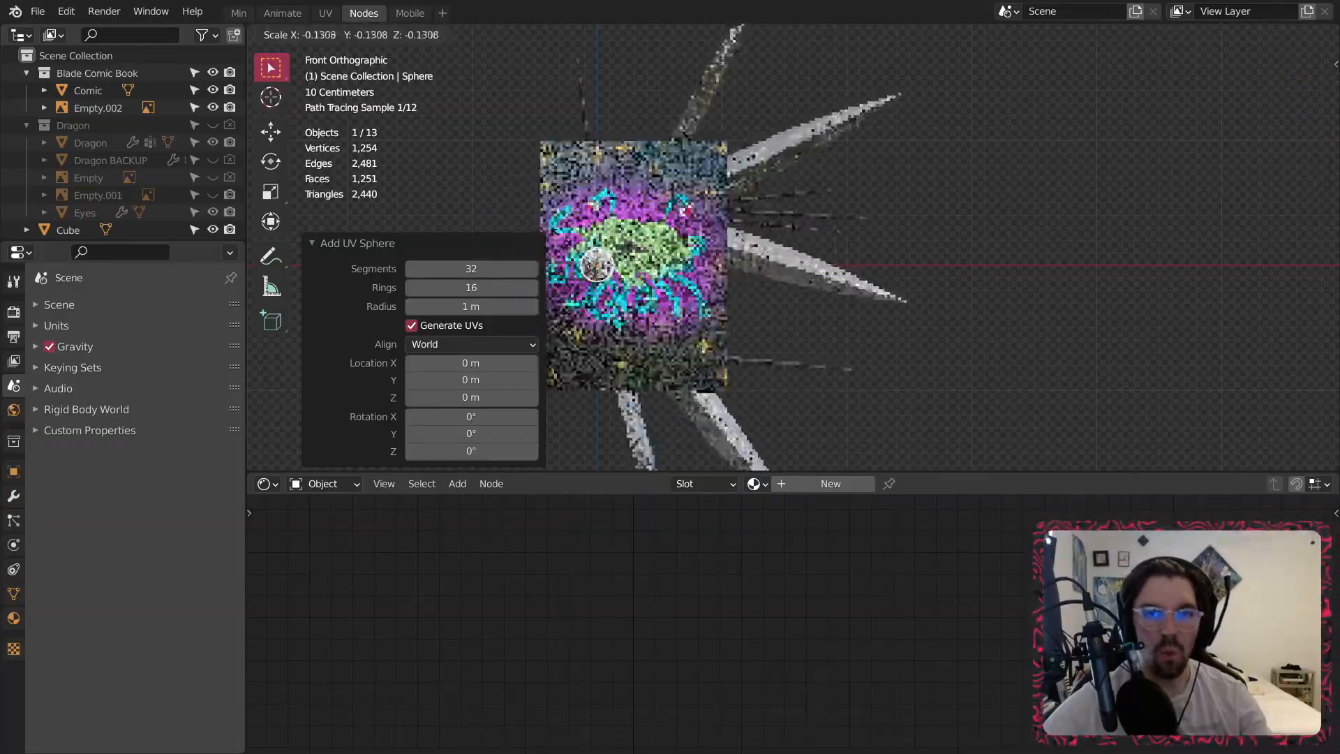
left_click(601, 216)
Shrink the sphere by a factor of about 0.268 and then once more until it is a tiny ball.
scroll(635, 281, "up", 4)
middle_click_drag(635, 281, 634, 292)
key("s")
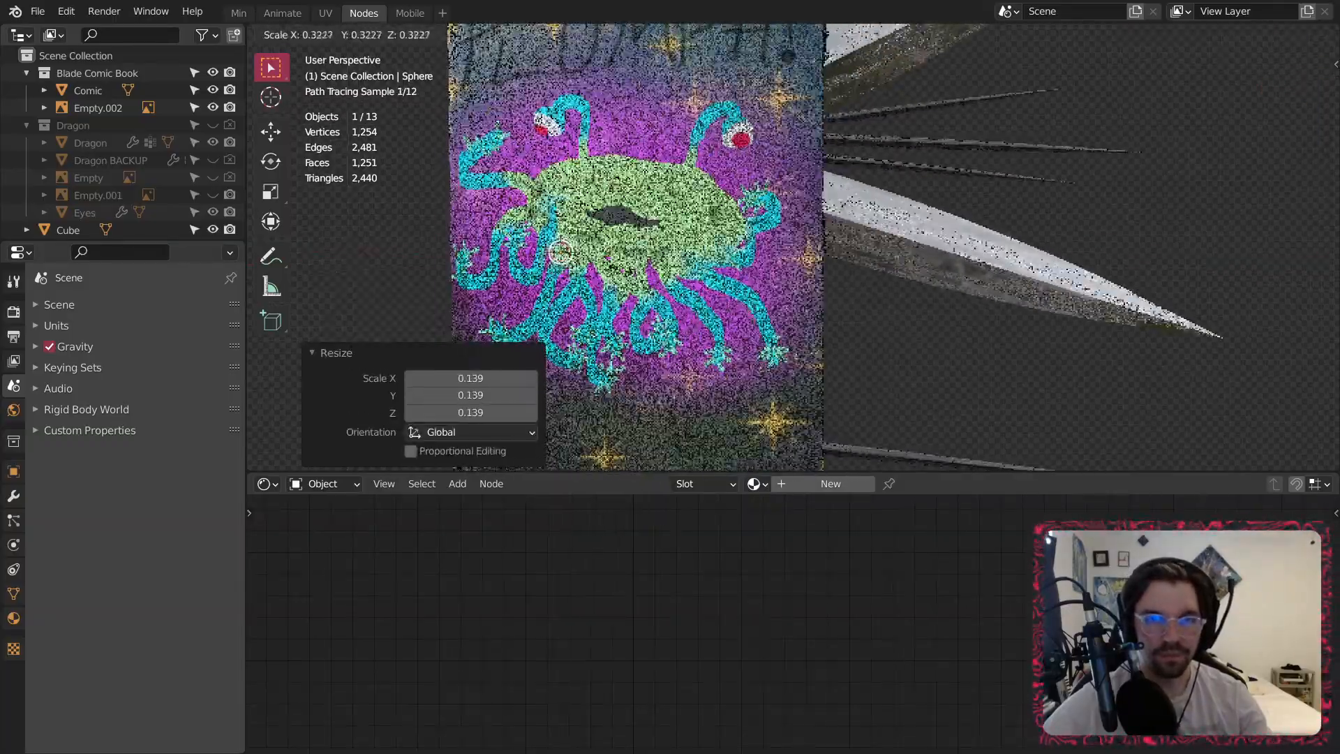
left_click(562, 235)
scroll(562, 236, "up", 5)
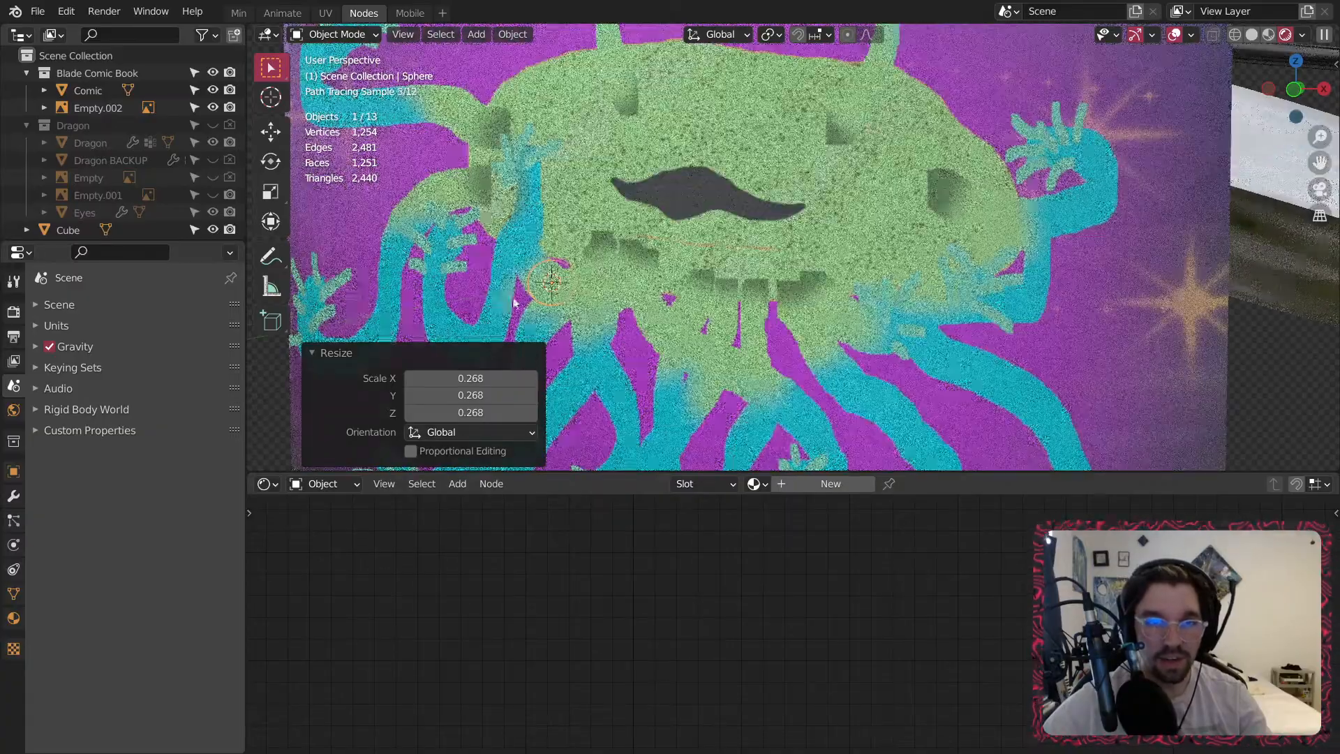
key("s")
left_click(518, 291)
Move the tiny sphere sideways and upward to the area by the base of the creature's right eye stalk.
scroll(691, 203, "down", 4)
middle_click_drag(691, 194, 701, 210)
scroll(696, 203, "down", 4)
left_click(271, 132)
left_click_drag(677, 265, 843, 281)
middle_click_drag(843, 282, 804, 287)
left_click_drag(818, 275, 824, 275)
middle_click_drag(797, 268, 820, 256)
left_click_drag(751, 195, 752, 132)
Reselect the small sphere from the scene's object list and give it a new material named Glow.
left_click(1087, 121)
middle_click_drag(857, 283, 843, 263, "shift")
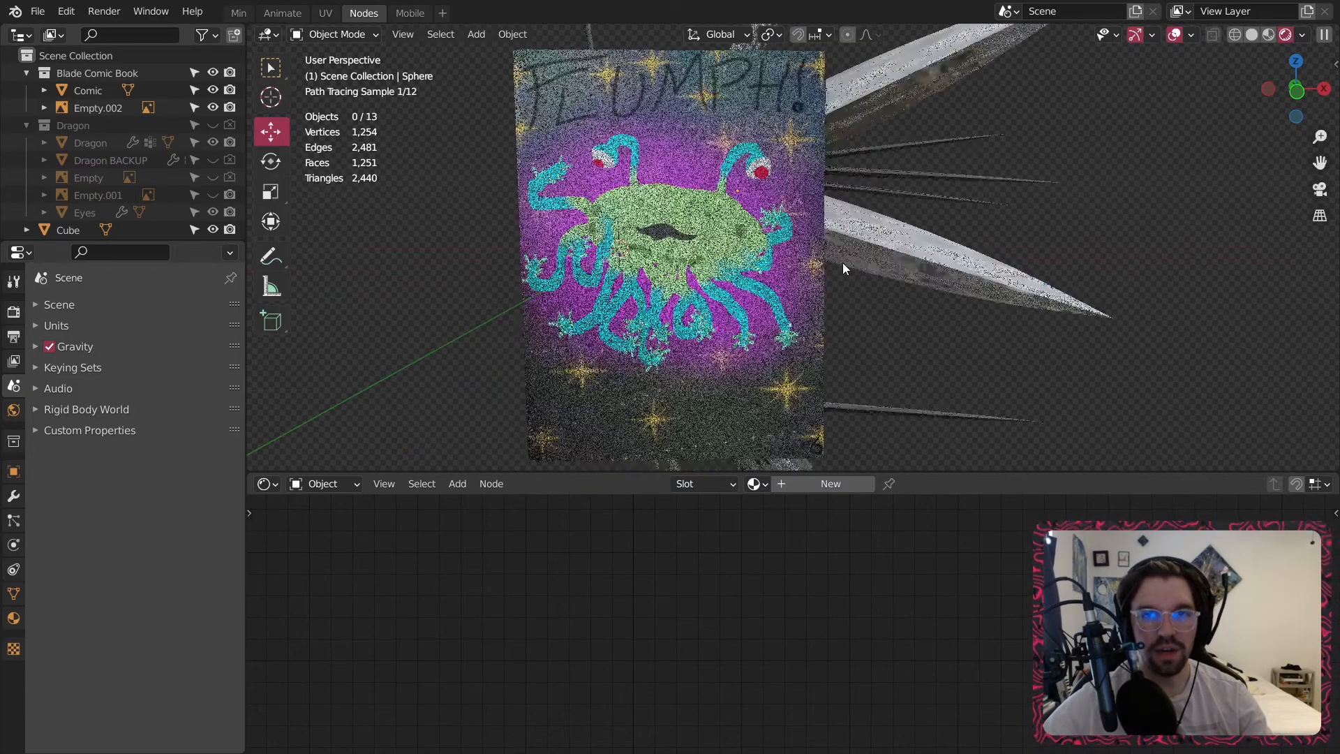
scroll(129, 182, "down", 5)
scroll(132, 224, "down", 1)
left_click(126, 222)
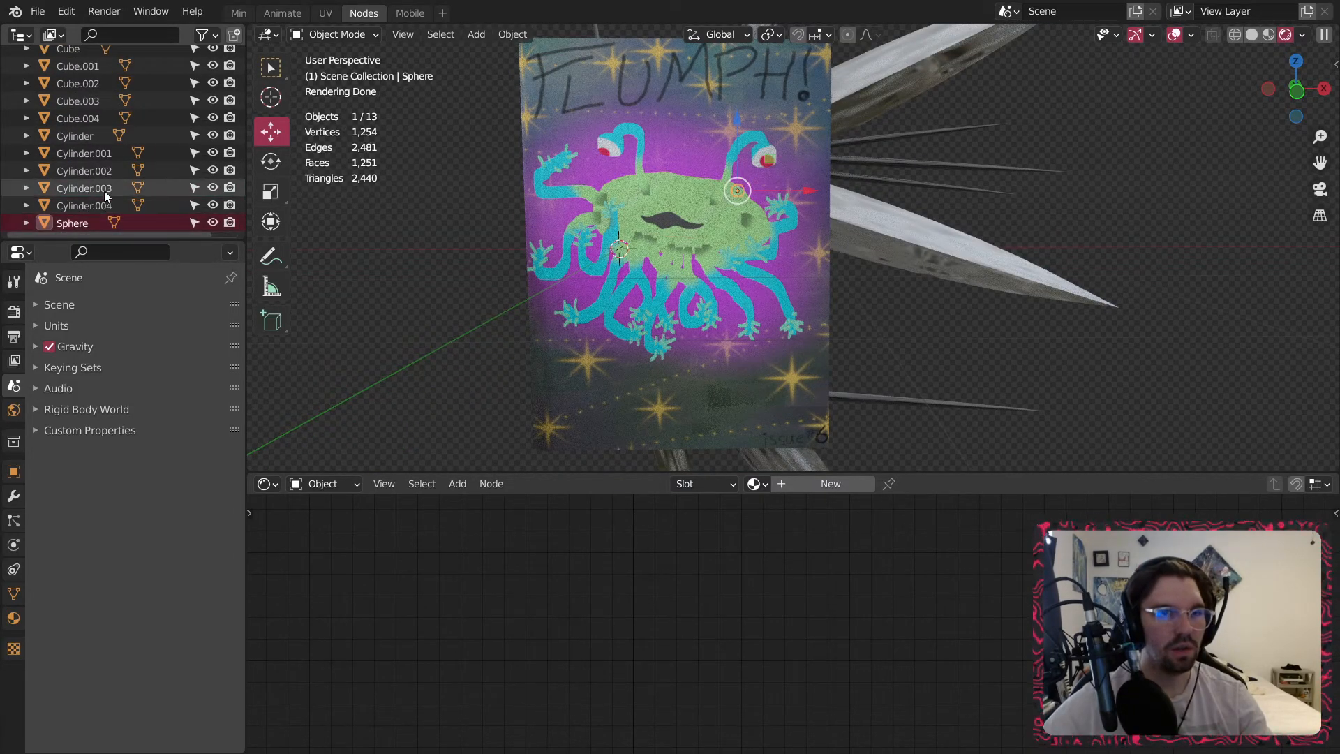
scroll(108, 185, "up", 10)
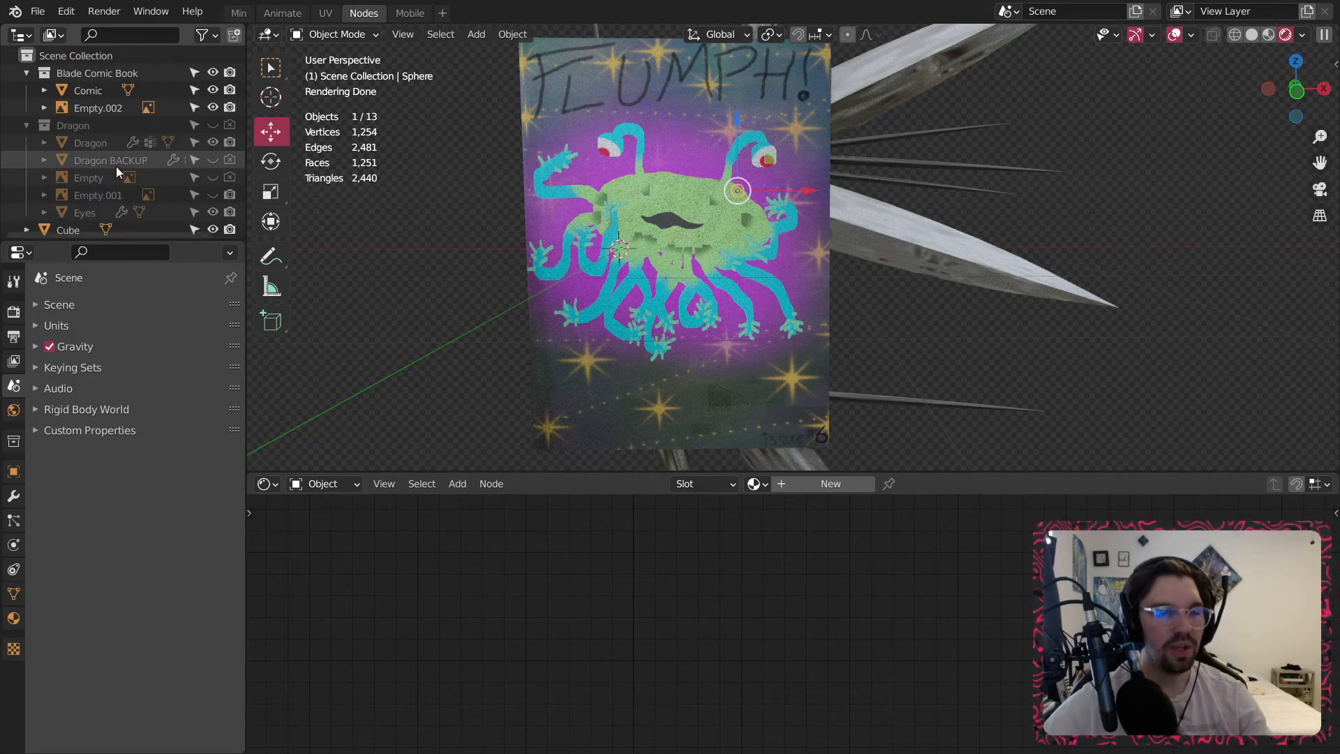
scroll(116, 166, "down", 10)
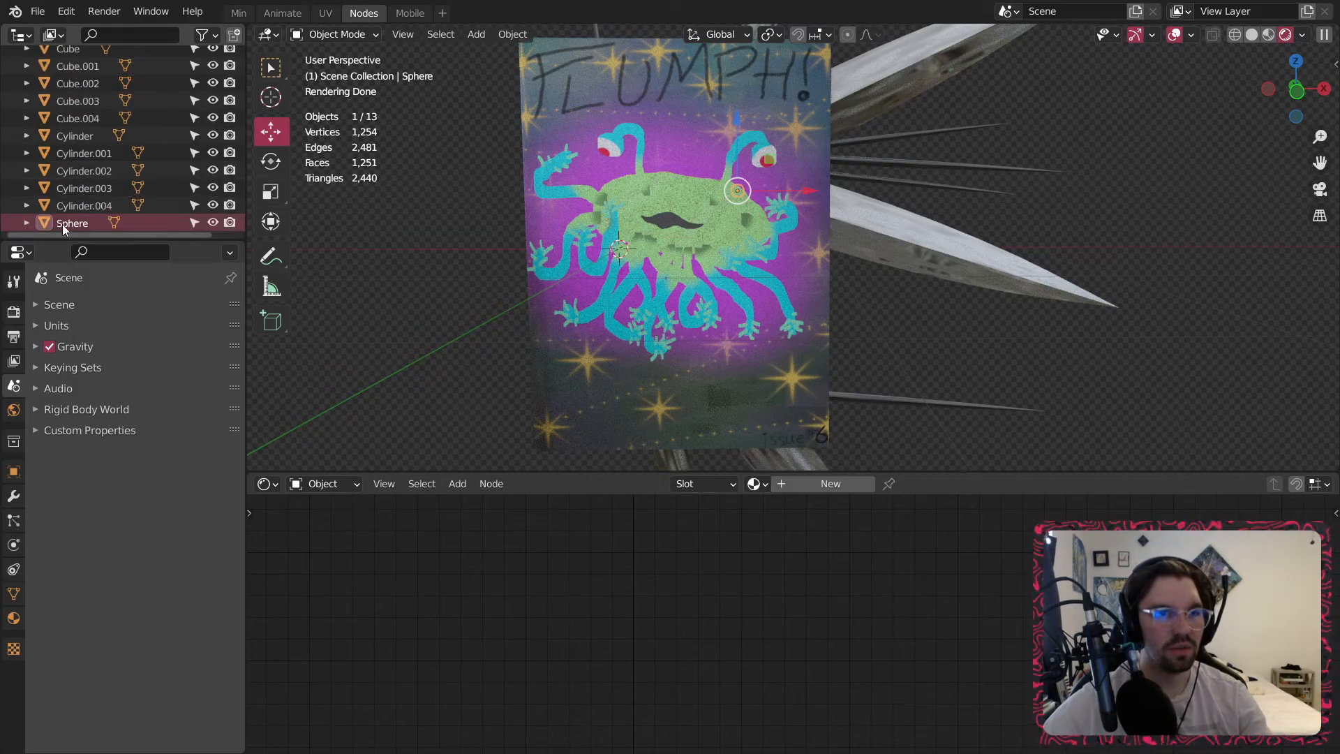
scroll(628, 300, "down", 1)
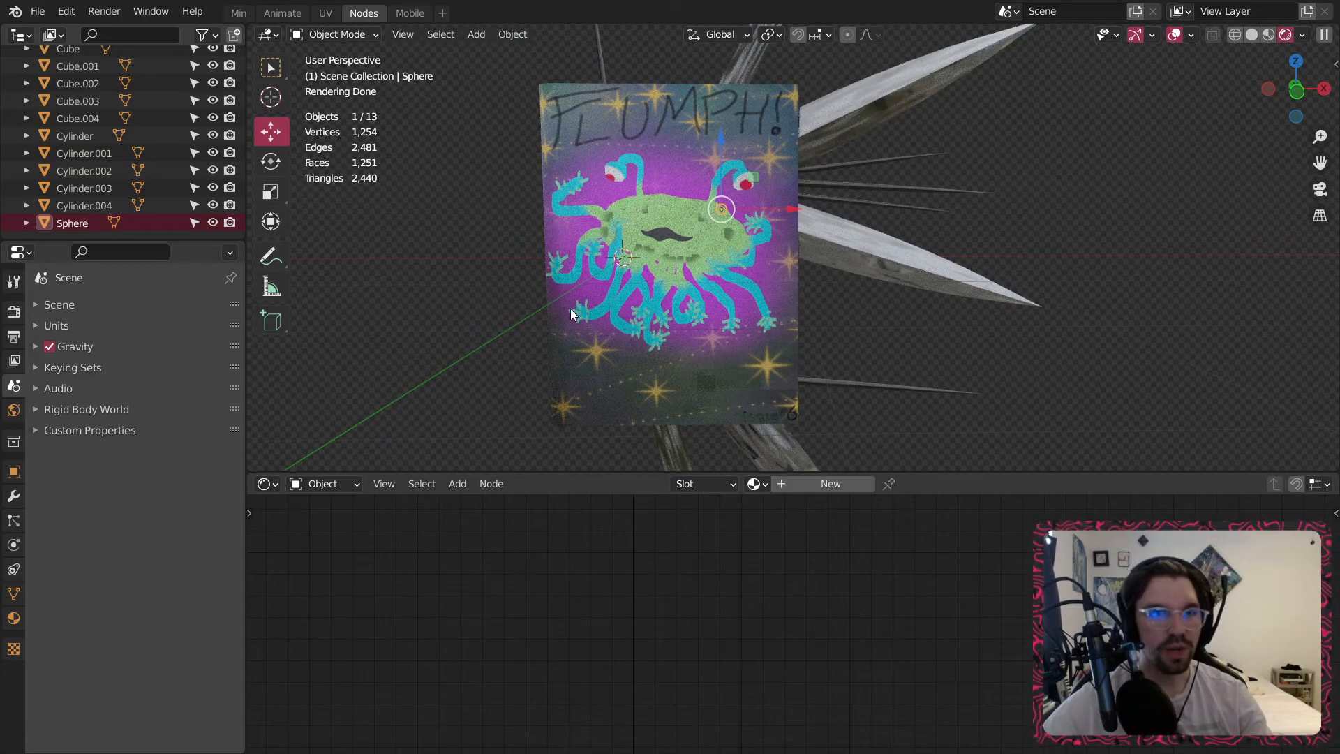
left_click(790, 483)
left_click(785, 484)
type("Glow")
key("Return")
Set the Glow material's Emission to golden yellow with hue 0.094, saturation 1 and lightness 0.501.
scroll(942, 542, "down", 6, "shift")
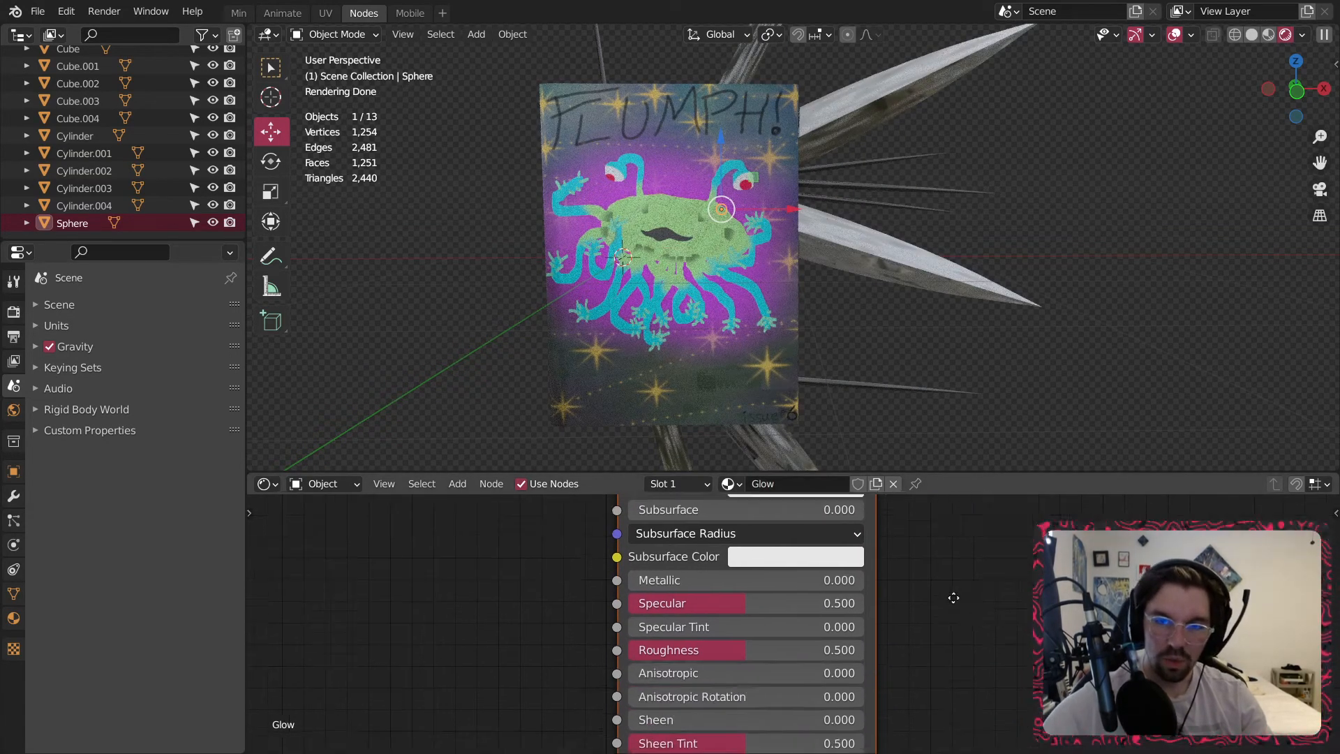
scroll(928, 565, "up", 3, "shift")
middle_click_drag(904, 535, 898, 328)
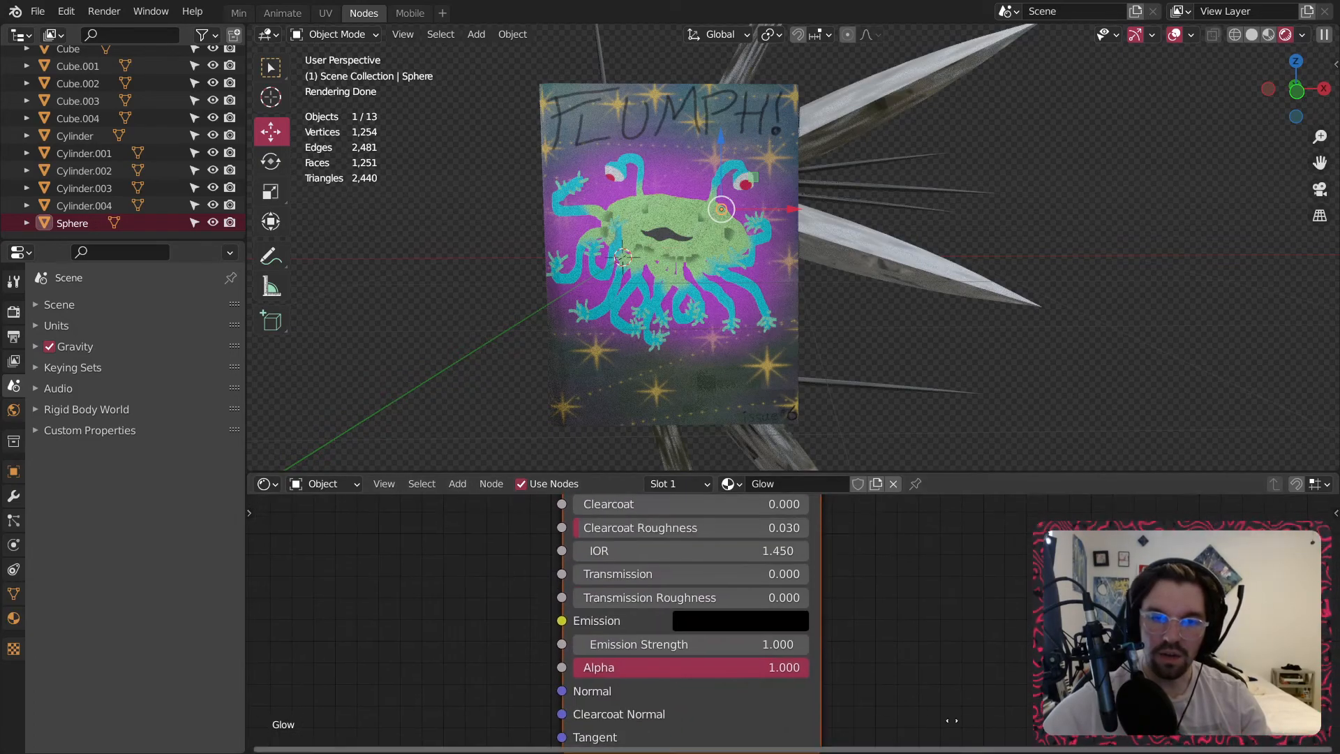
left_click(740, 621)
left_click_drag(858, 382, 858, 310)
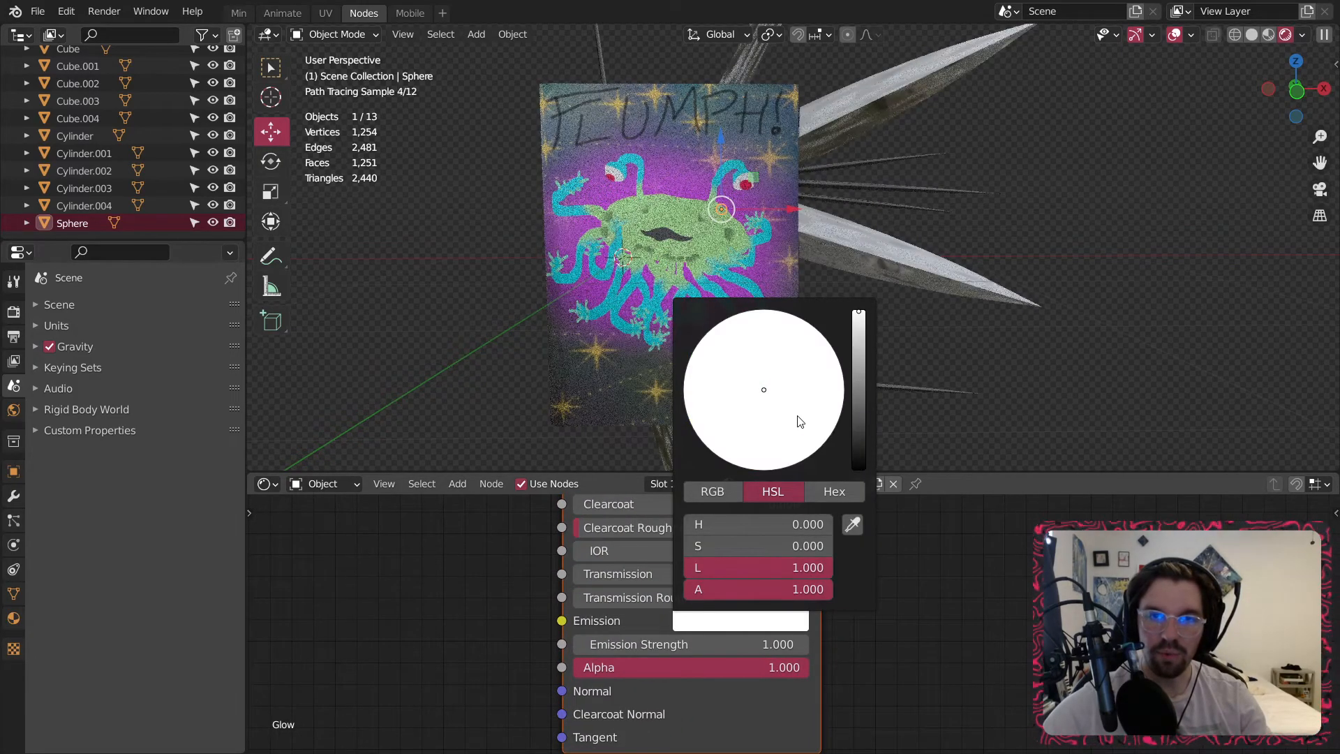
left_click(860, 389)
left_click_drag(775, 424, 706, 445)
Try Emission Strength values of 50 and 200 on the Glow material.
left_click(731, 644)
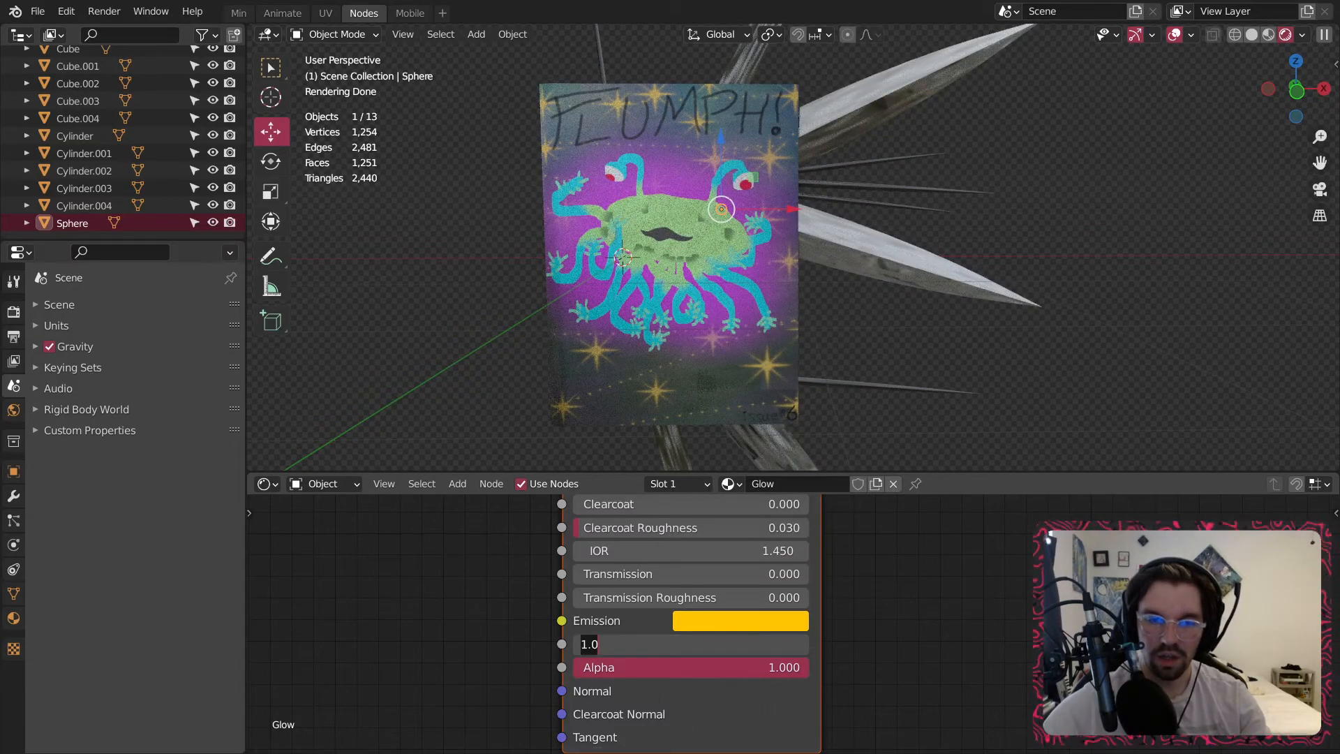
type("50")
key("Return")
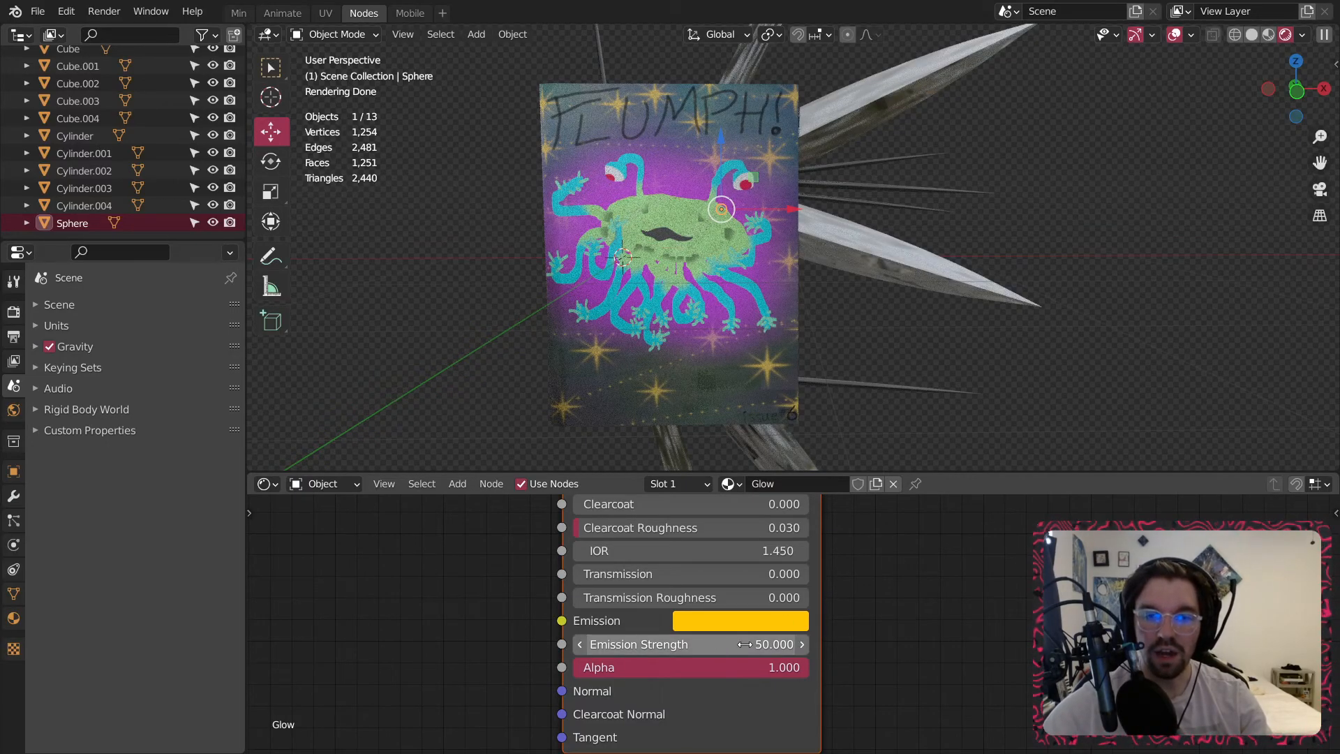
left_click(720, 647)
type("200")
key("Return")
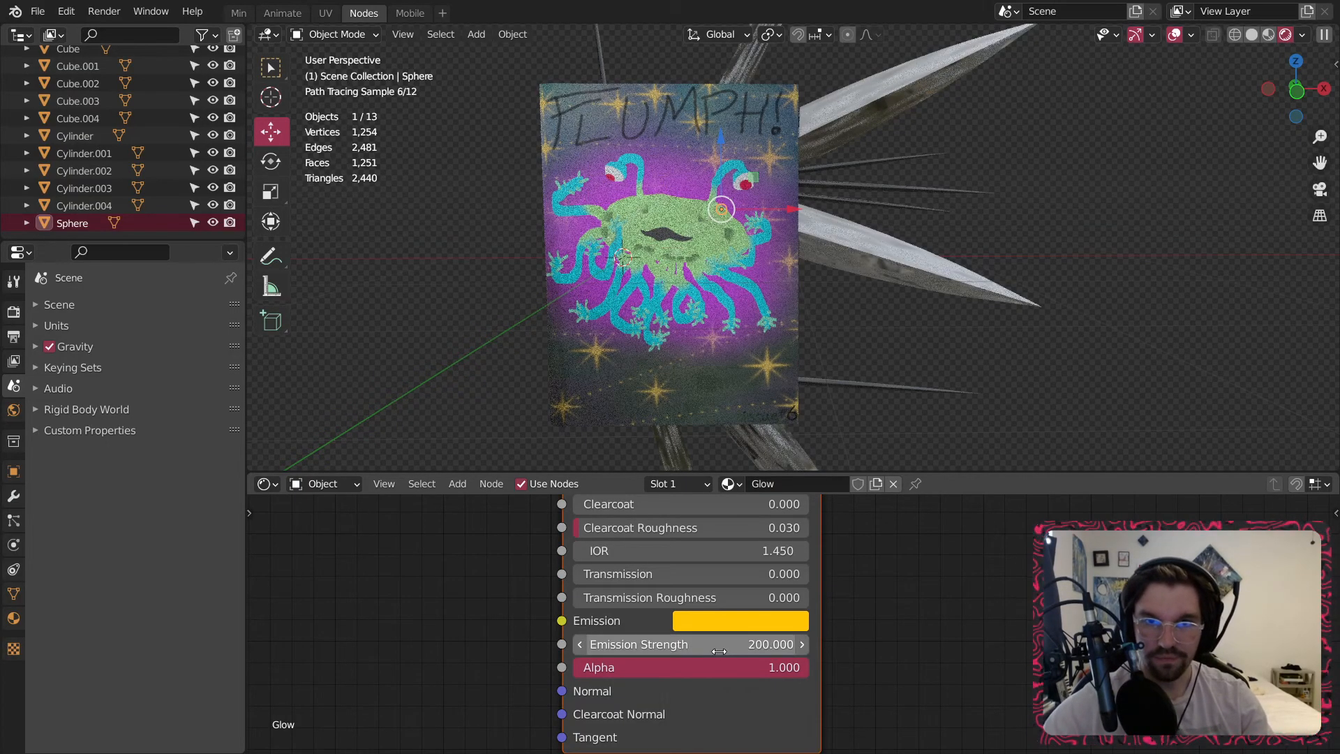
Move the sphere further right along X to the cover's edge and set its Emission Strength to 2000.
left_click_drag(792, 207, 847, 207)
scroll(763, 187, "up", 3)
middle_click_drag(762, 187, 957, 178)
left_click(768, 644)
type("2000")
key("Return")
Set the Glow material's Emission Strength to 6000.
mouse_move(809, 279)
middle_mouse_down()
mouse_move(847, 224)
mouse_move(1002, 198)
middle_mouse_up()
left_click(723, 623)
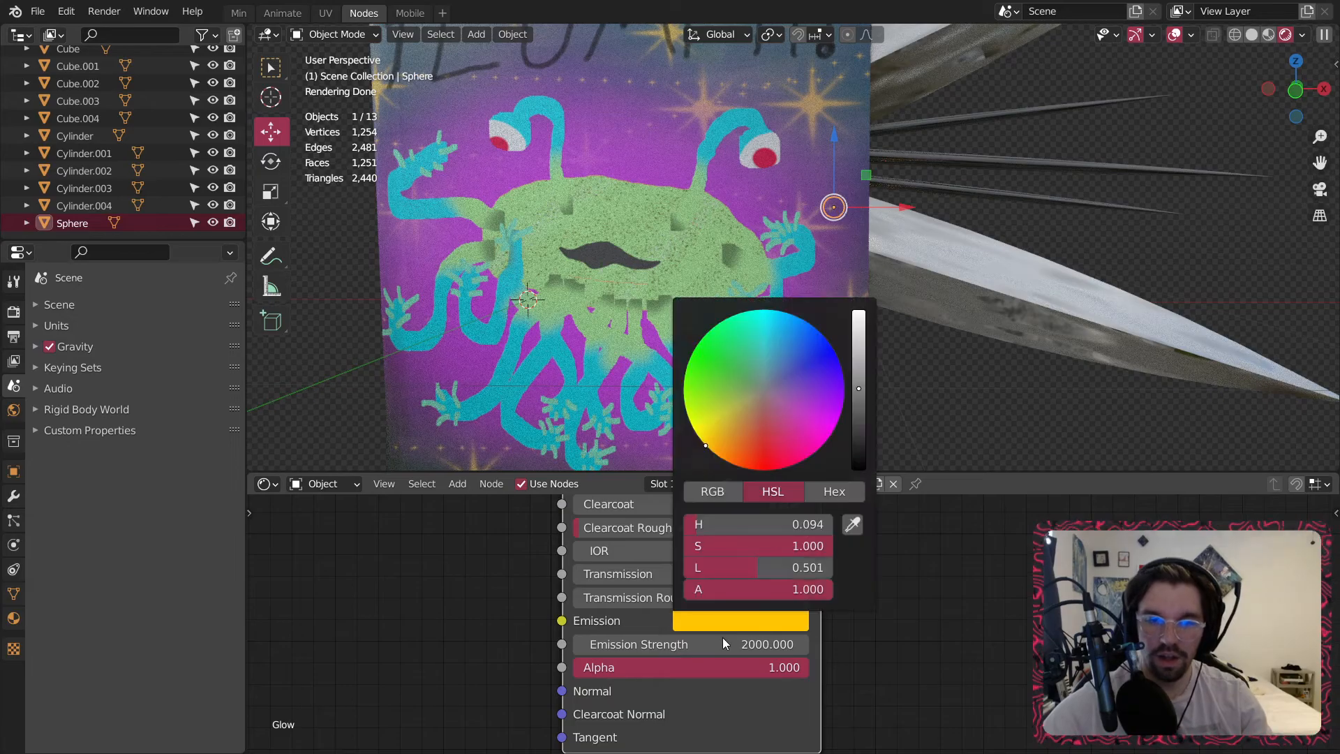
left_click(768, 644)
type("6000")
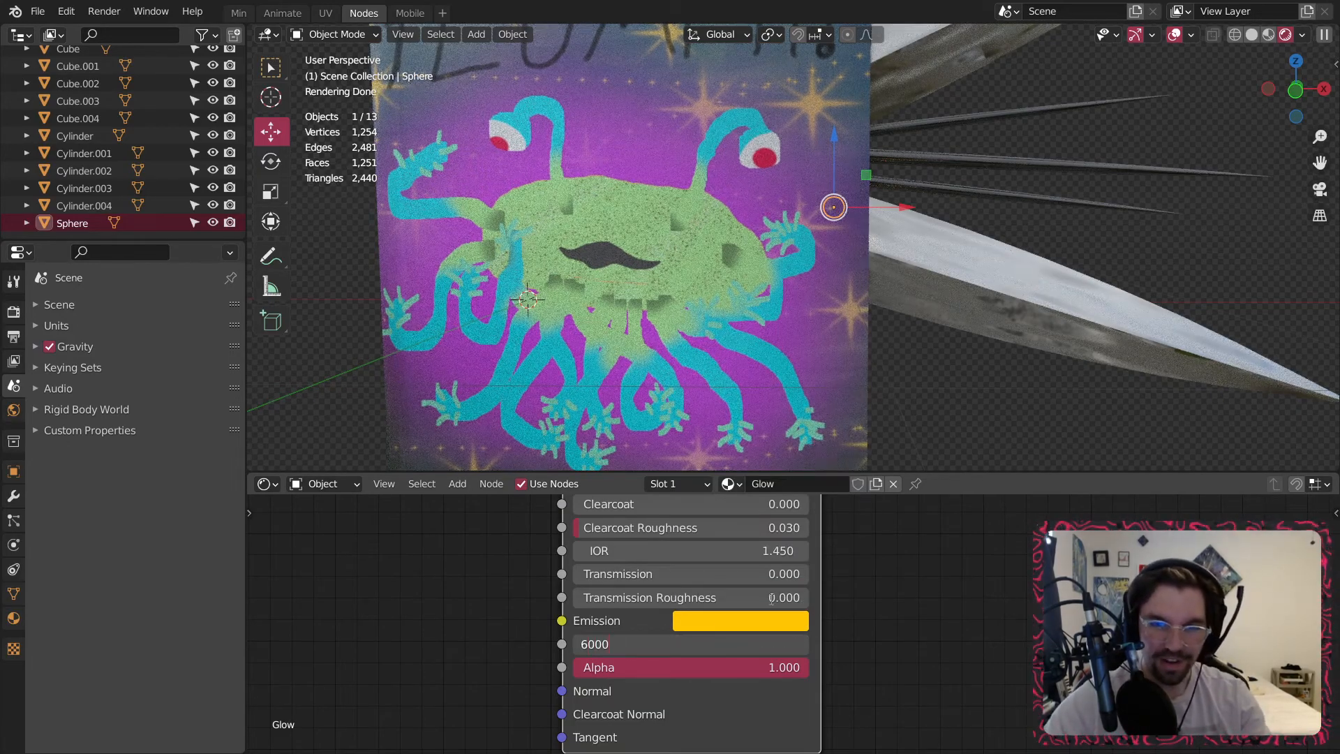
key("Return")
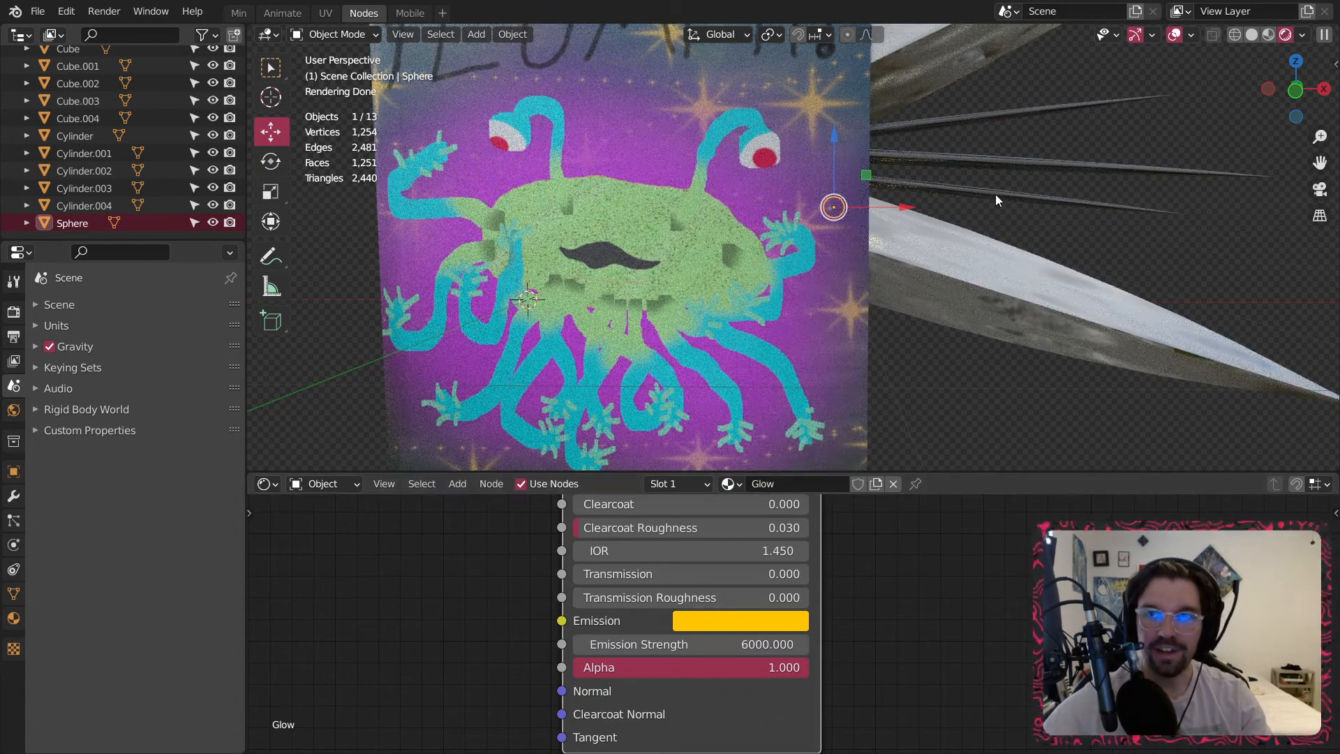
Examine the sphere's glow on the comic cover in front orthographic view with nothing selected, both close up and from farther away.
left_click(1295, 91)
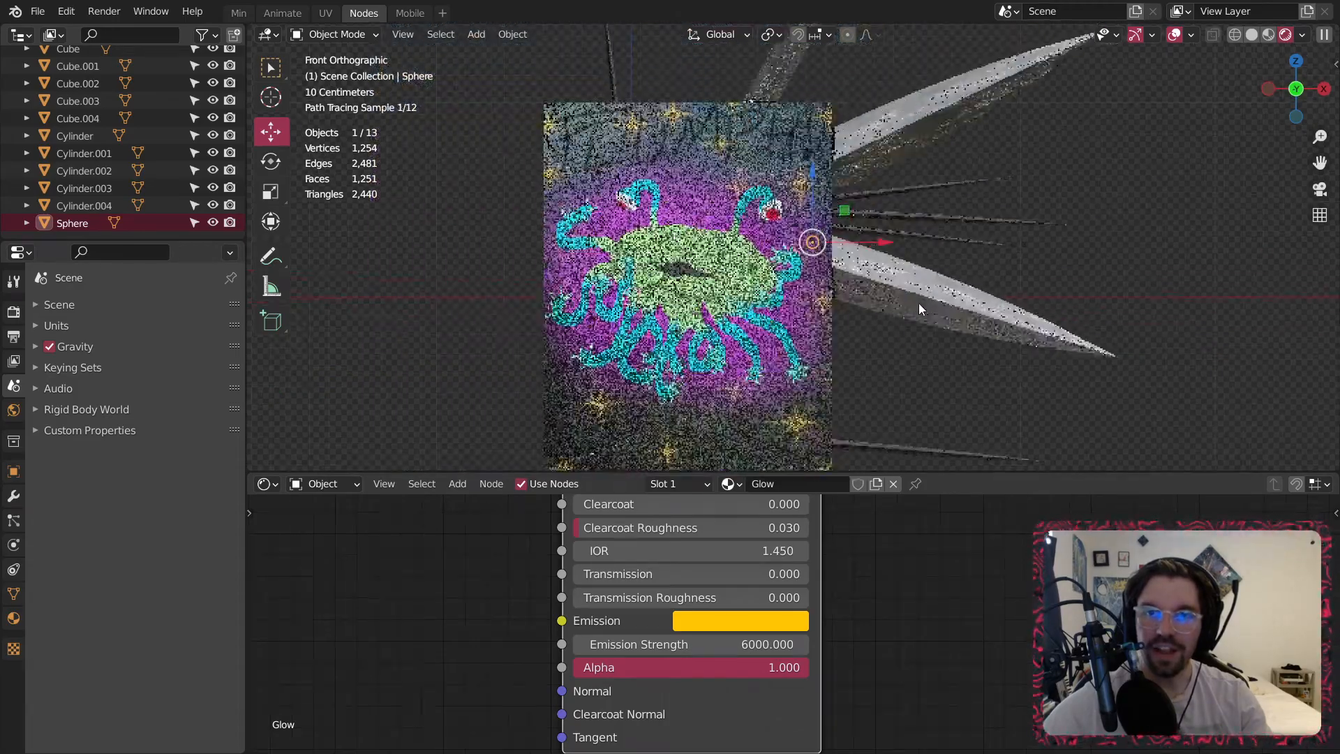
left_click(1084, 198)
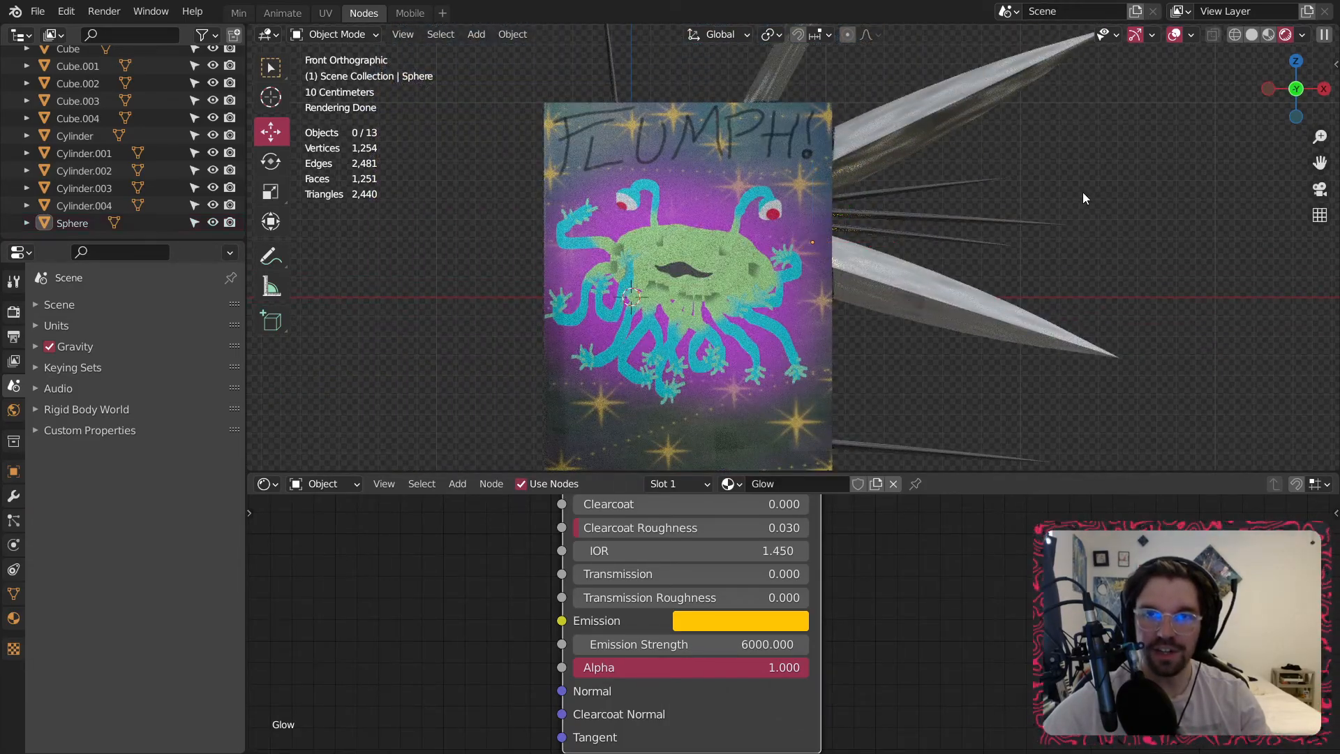
scroll(826, 186, "down", 2)
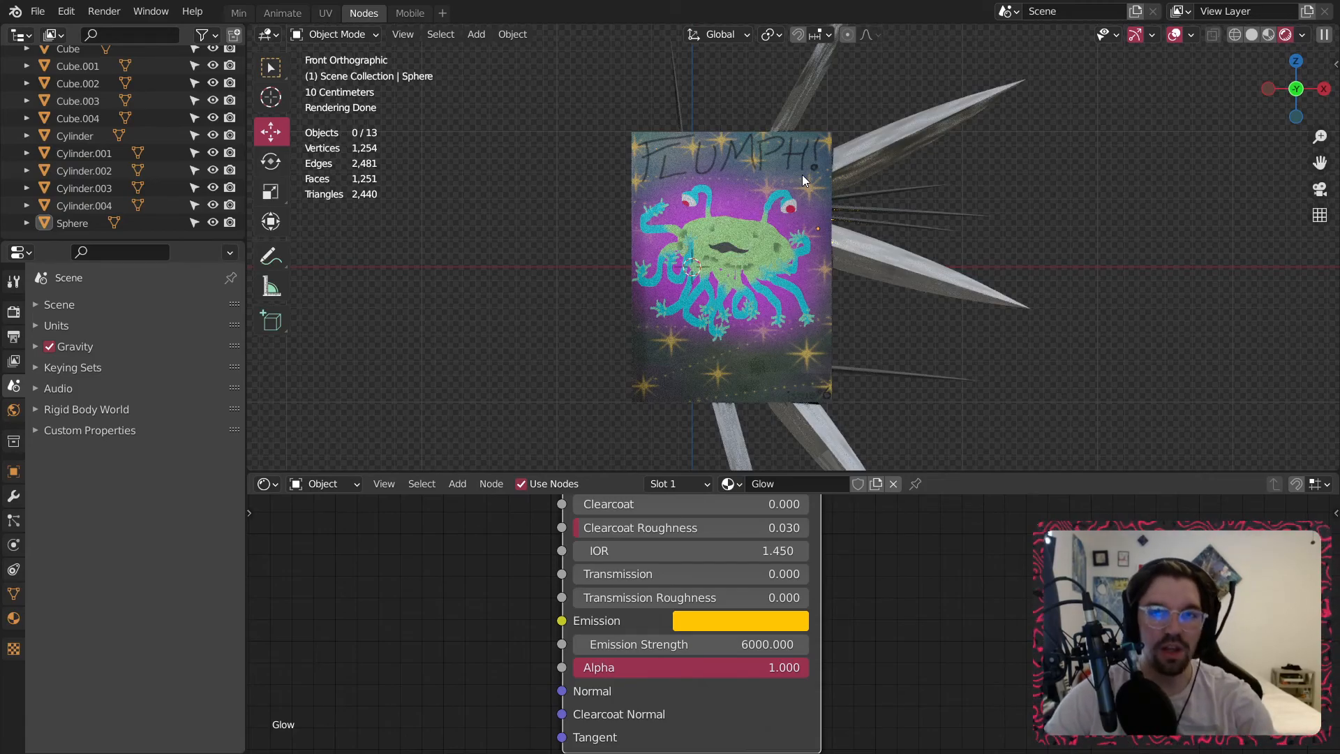
scroll(864, 271, "down", 2)
middle_click_drag(805, 290, 769, 288, "shift")
scroll(764, 182, "up", 2)
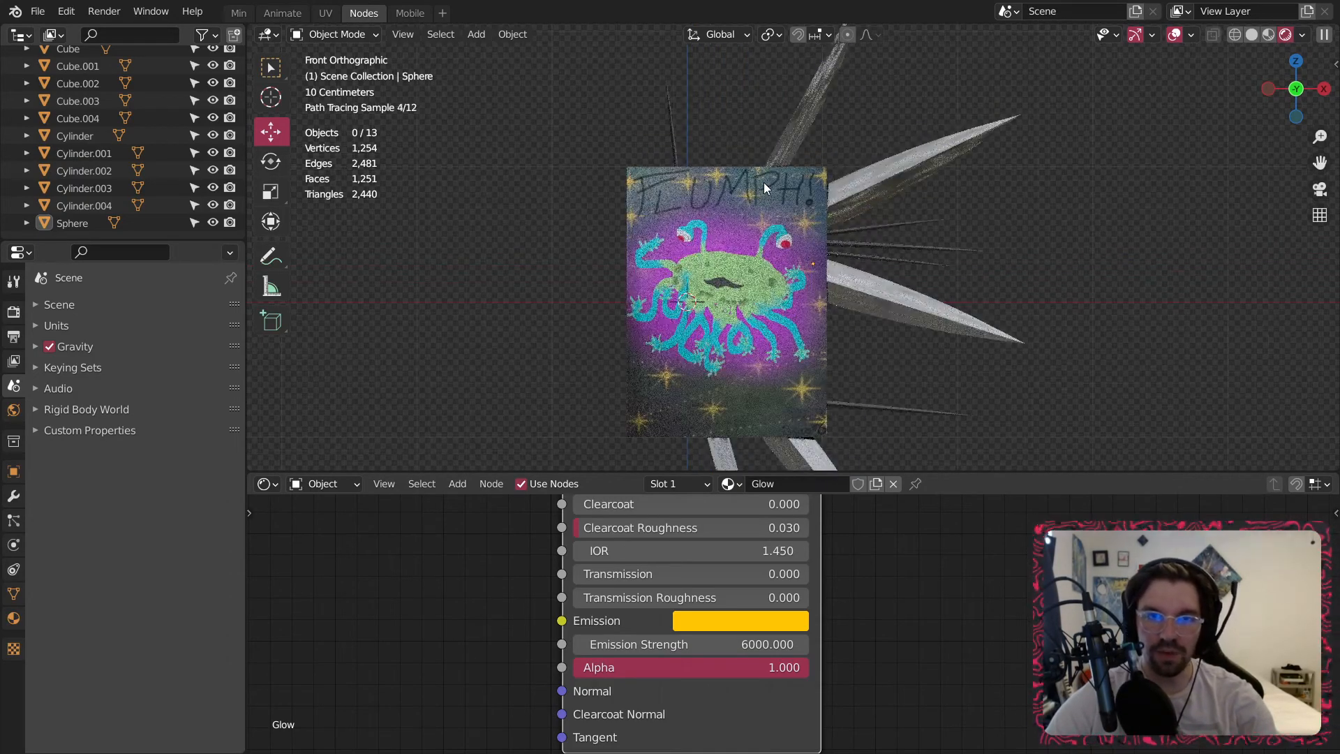
scroll(740, 254, "up", 4)
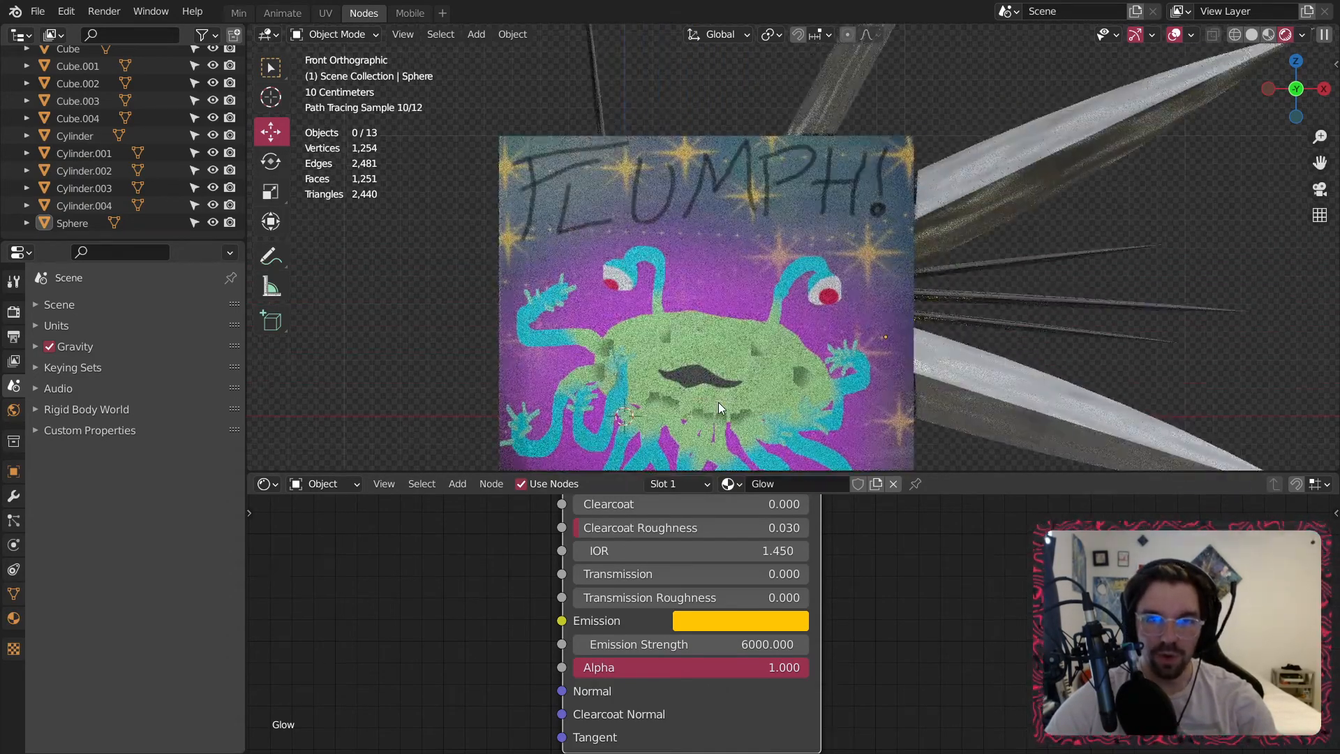
middle_click_drag(717, 402, 711, 298, "shift")
scroll(717, 280, "up", 2)
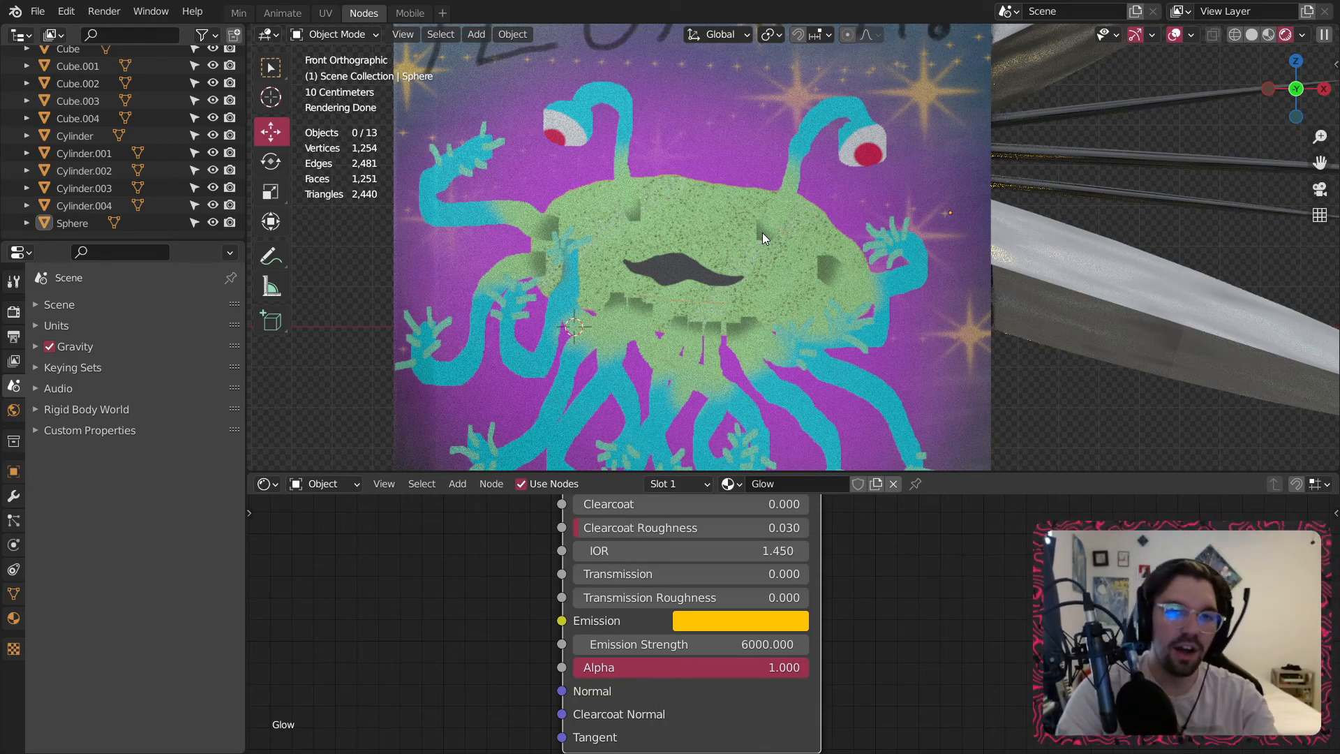
scroll(948, 114, "down", 5)
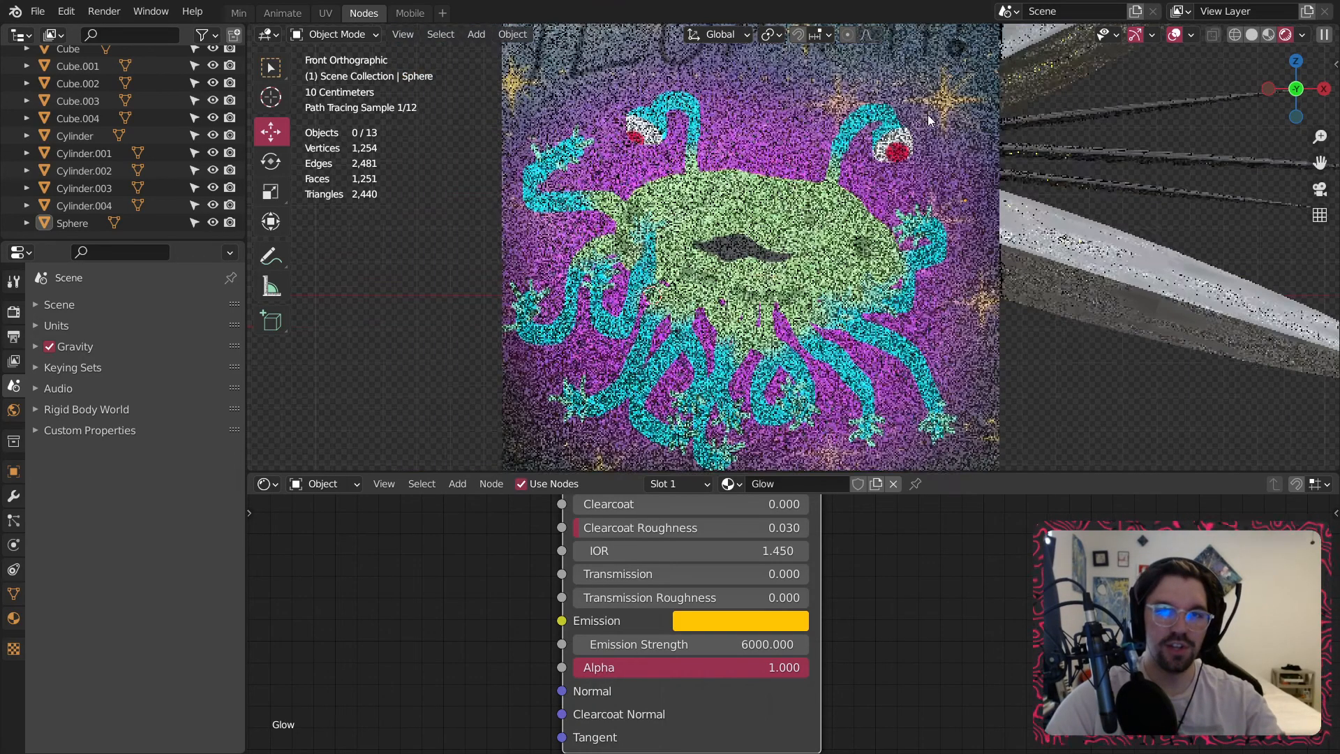
middle_click_drag(865, 187, 746, 245, "shift")
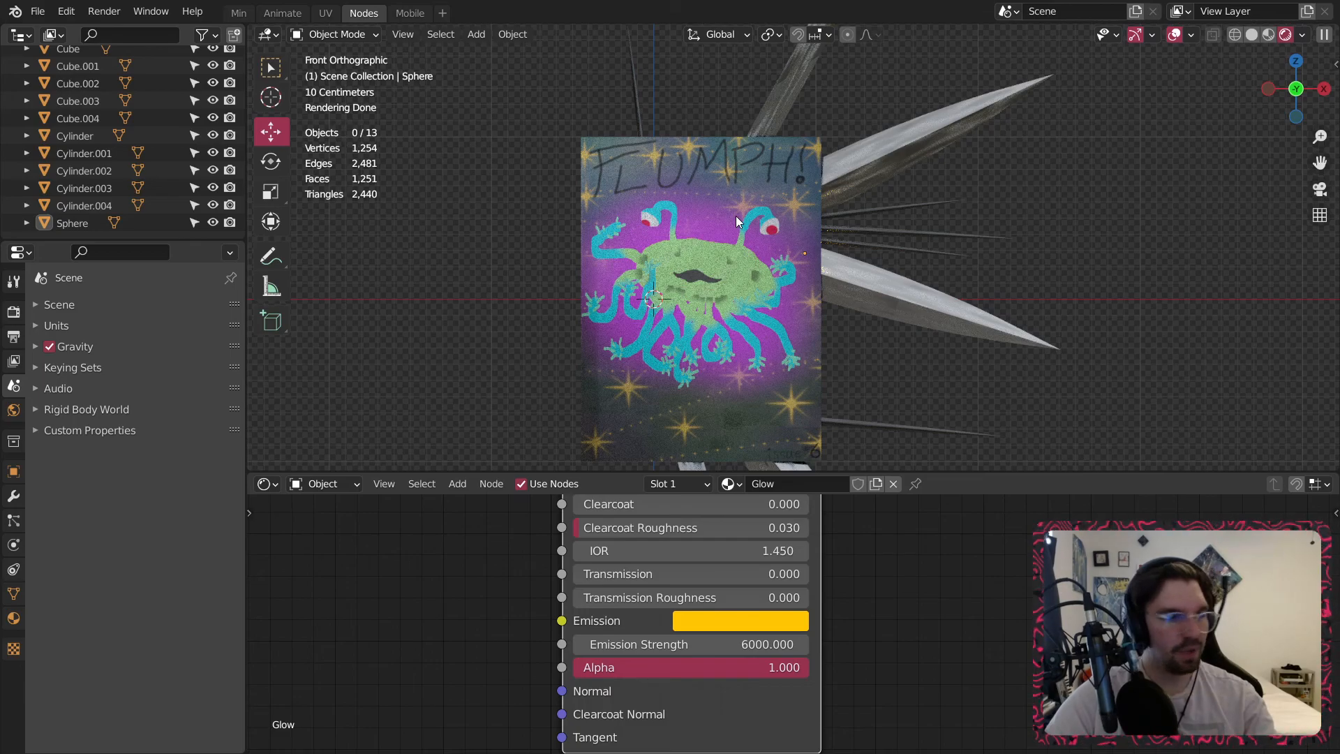
Save the Tree Dragon.blend file.
key("ctrl+s")
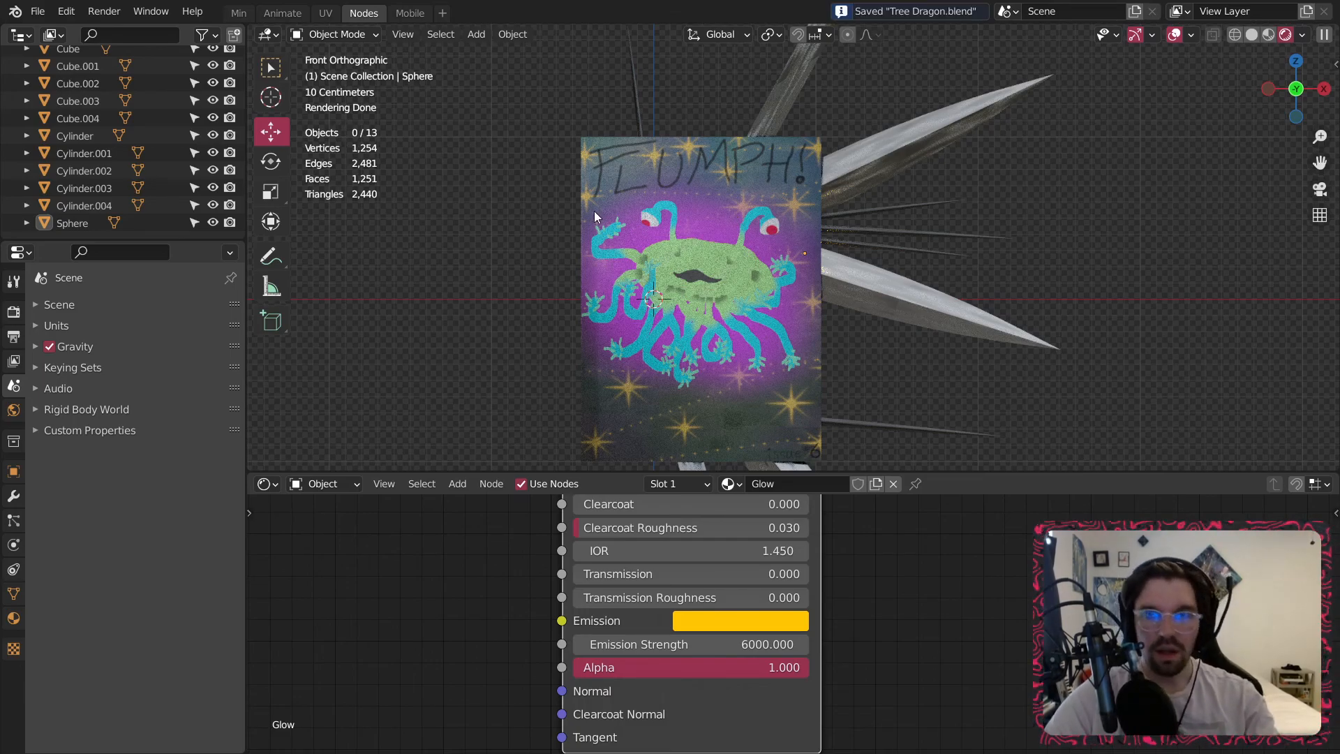